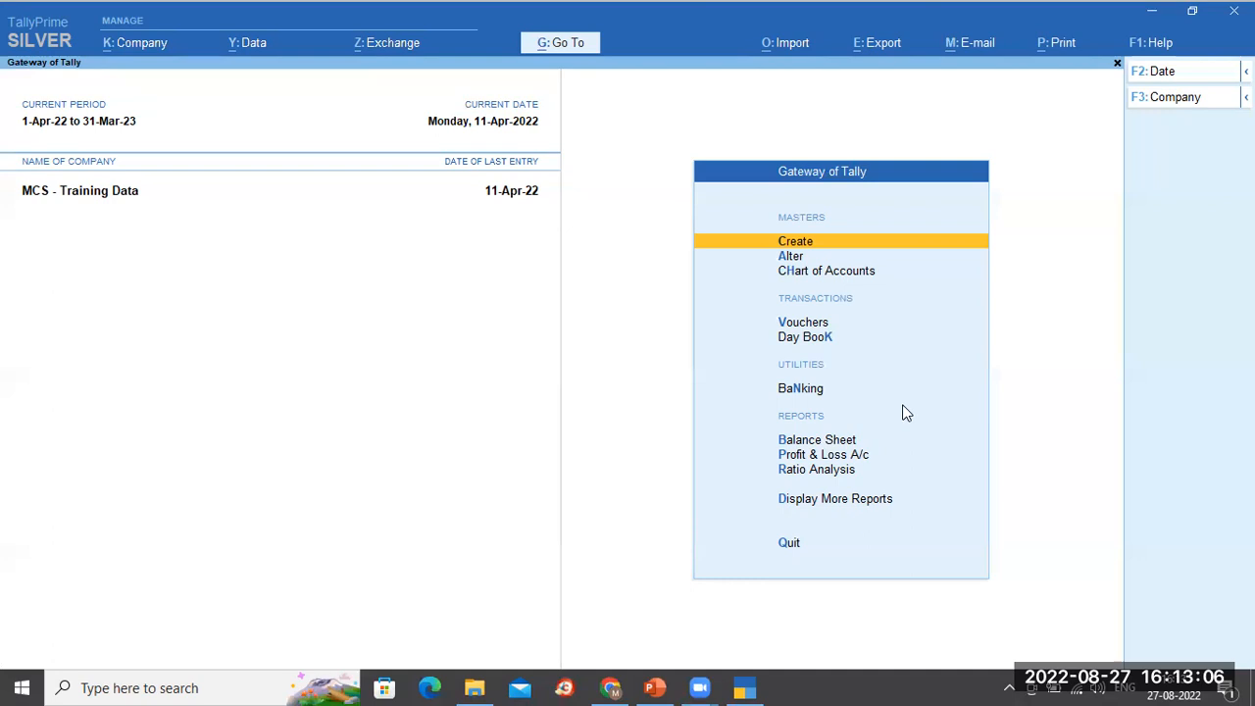
# Open the list of additional reports from the Gateway of Tally.
pyautogui.press('Down')
pyautogui.press('Down')
pyautogui.press('Down')
pyautogui.press('Down')
pyautogui.press('Down')
pyautogui.press('Down')
pyautogui.press('Down')
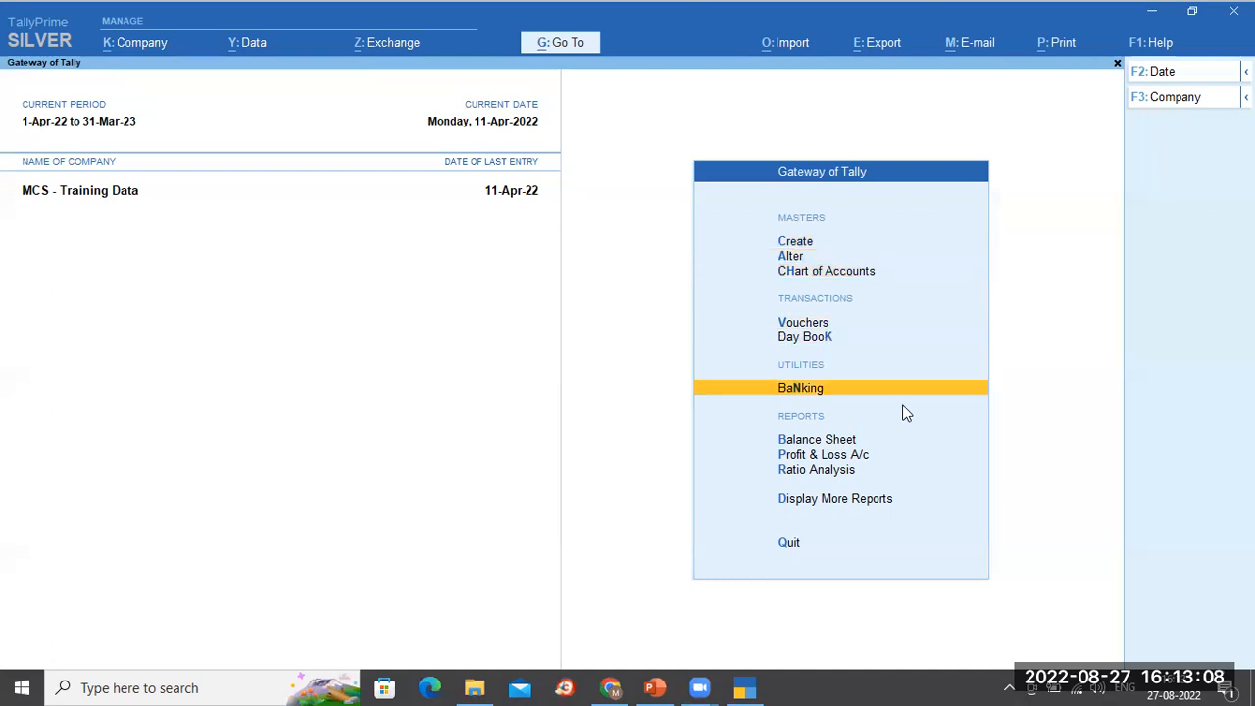
pyautogui.press('Down')
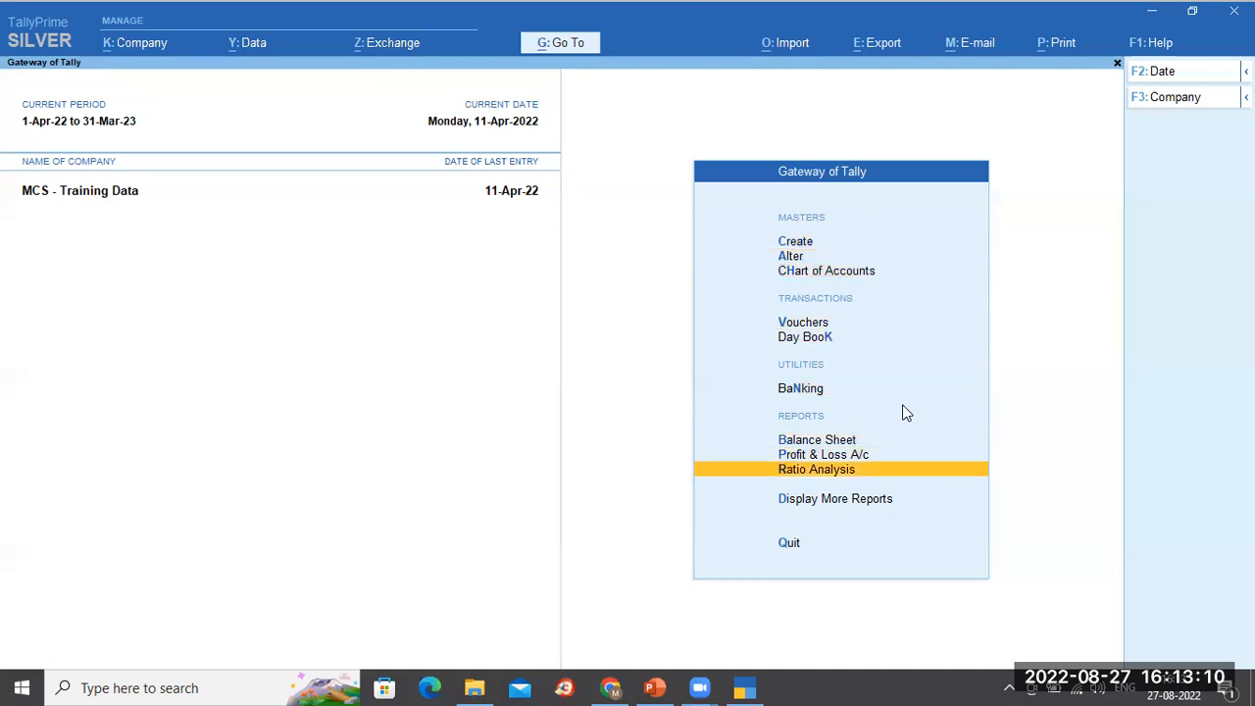
pyautogui.press('Down')
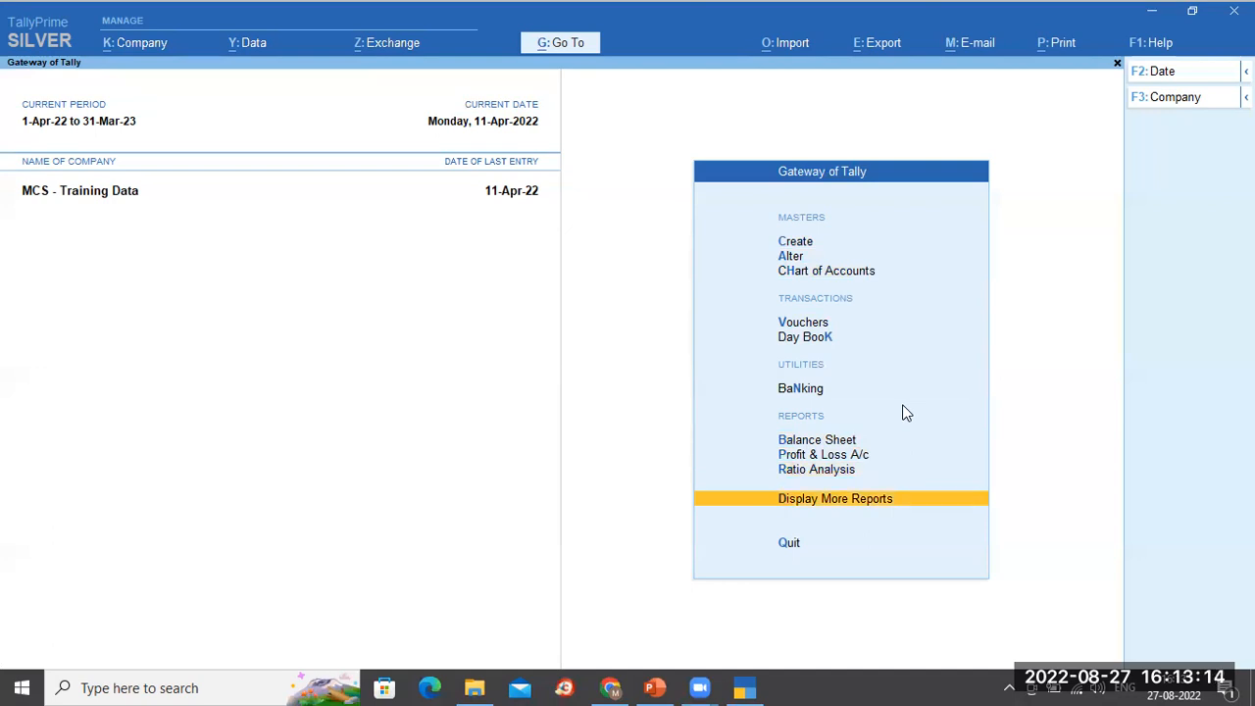
pyautogui.press('Return')
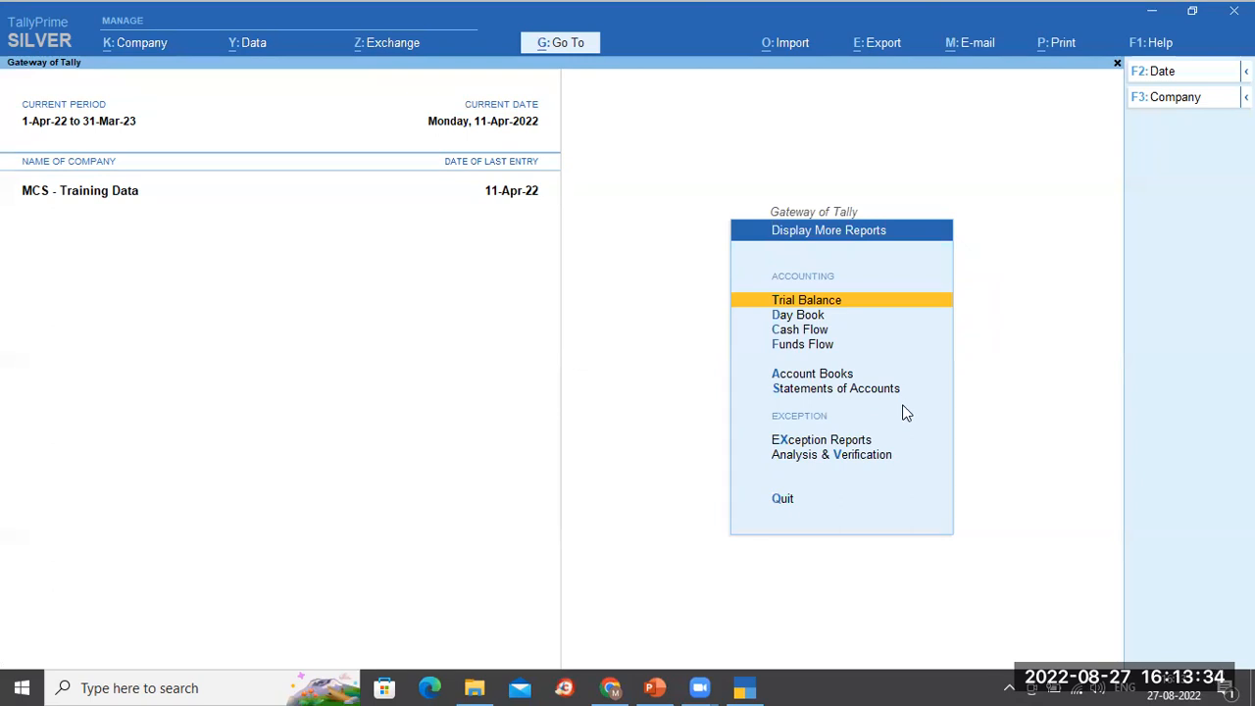
# View the available summaries and registers under Account Books, and return to the list of additional reports.
pyautogui.press('Down')
pyautogui.press('Down')
pyautogui.press('Down')
pyautogui.press('Down')
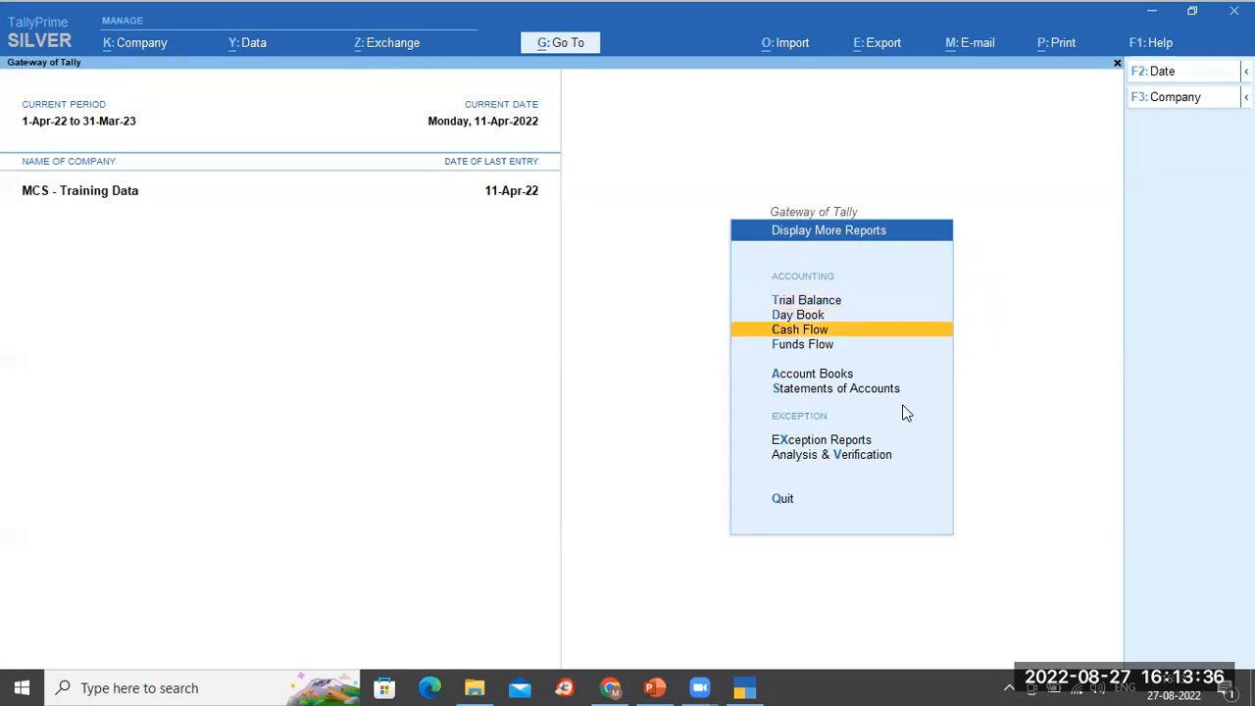
pyautogui.press('Return')
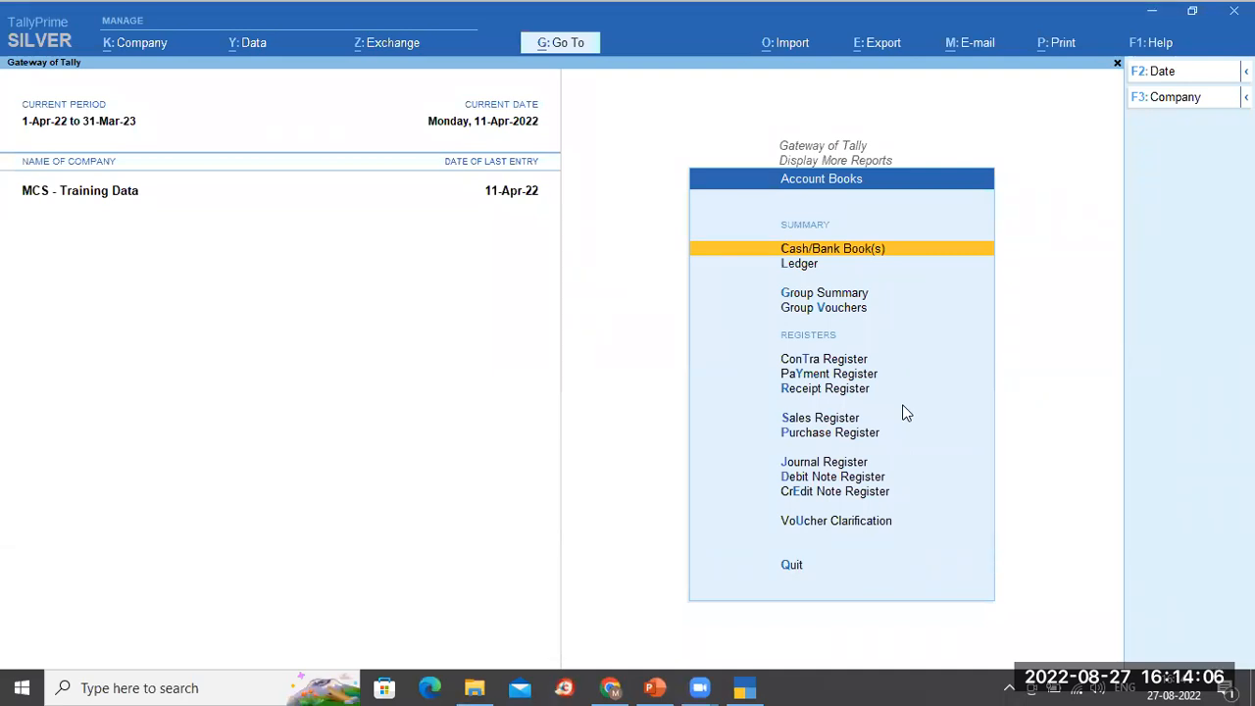
pyautogui.press('Escape')
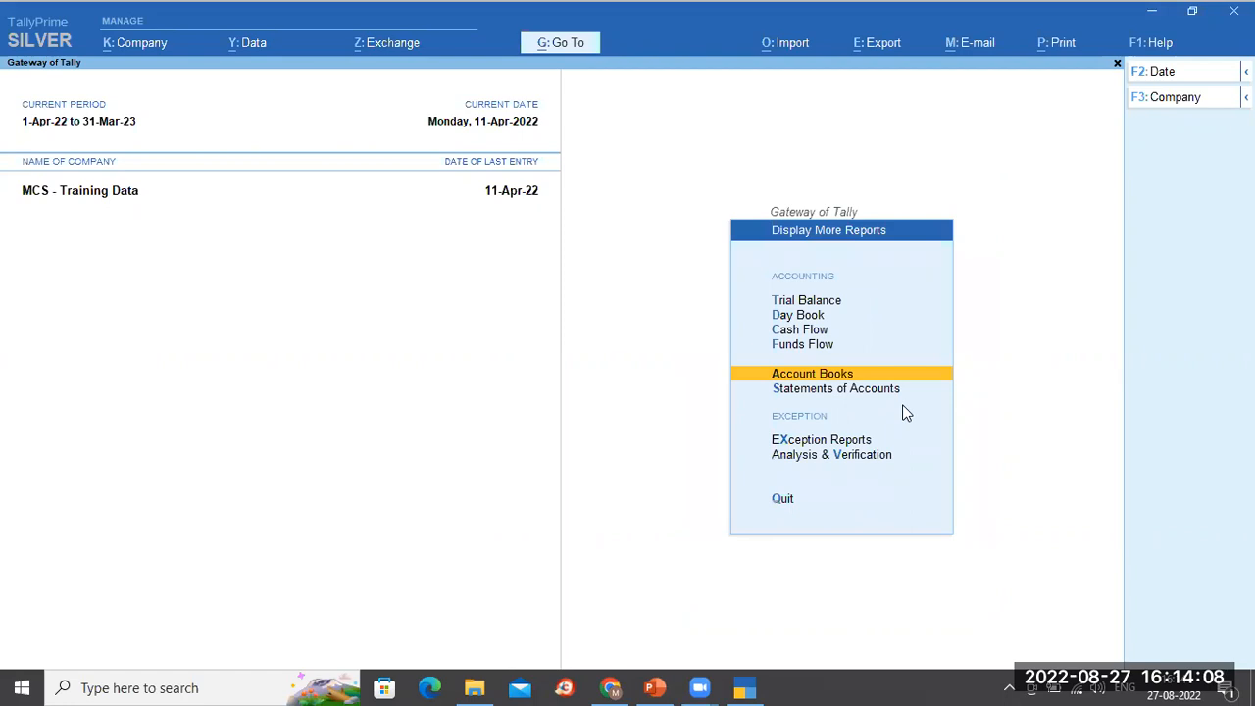
# Examine the Statistics report under Statements of Accounts, and return to the Gateway of Tally.
pyautogui.press('Down')
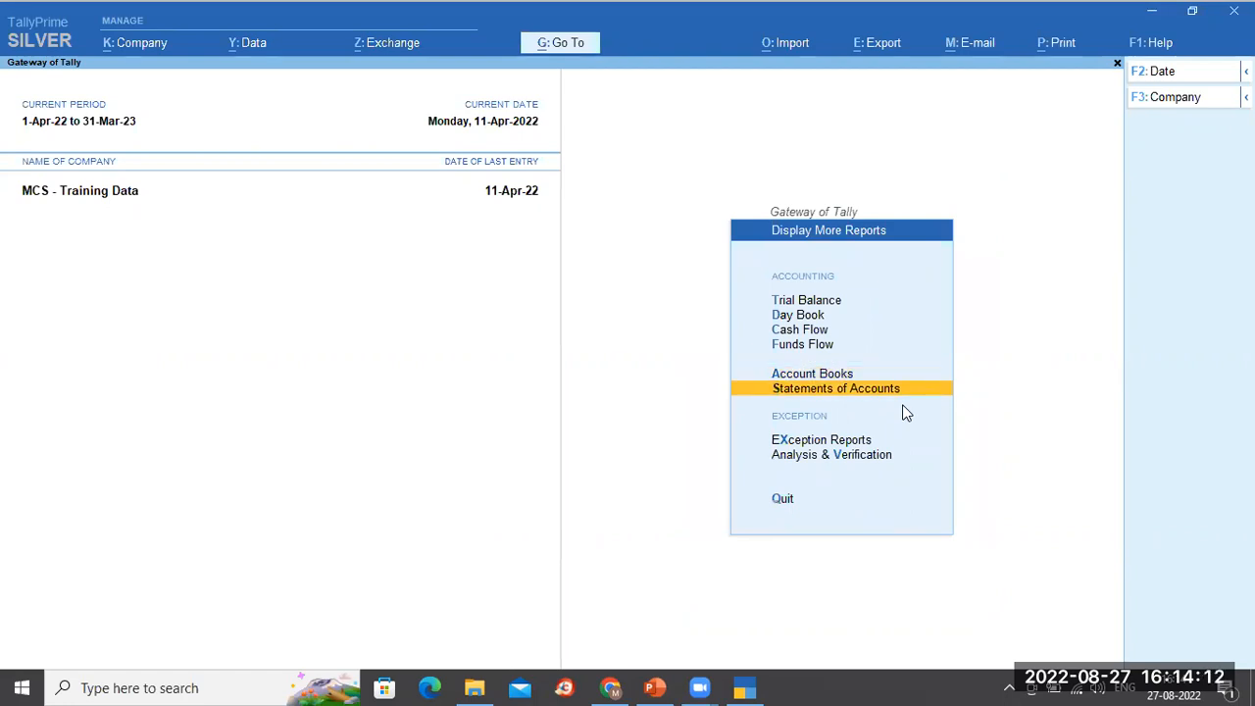
pyautogui.press('Return')
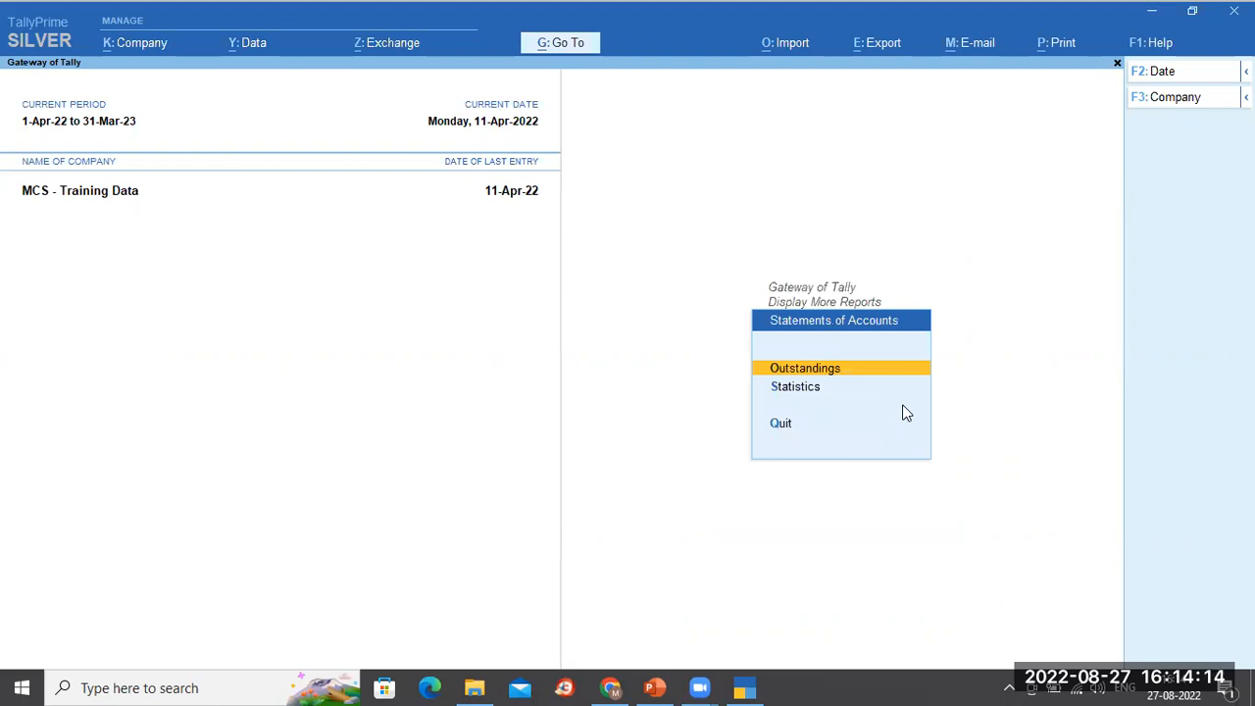
pyautogui.press('Down')
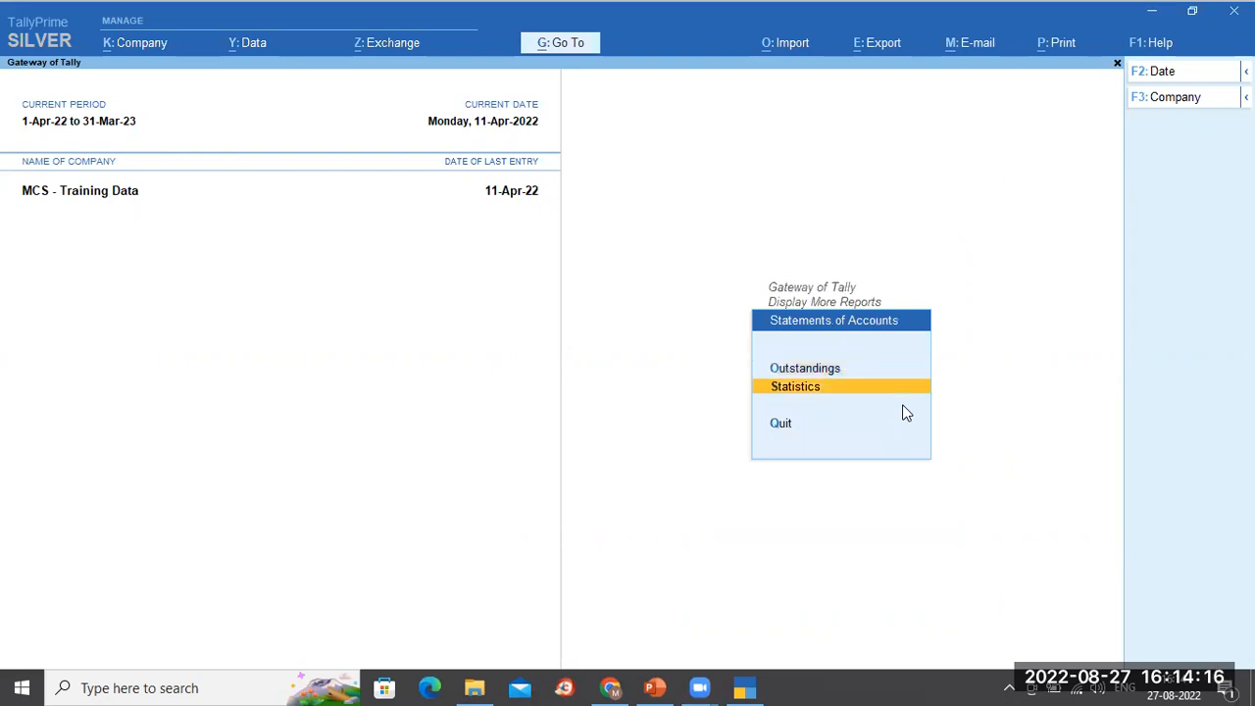
pyautogui.press('Return')
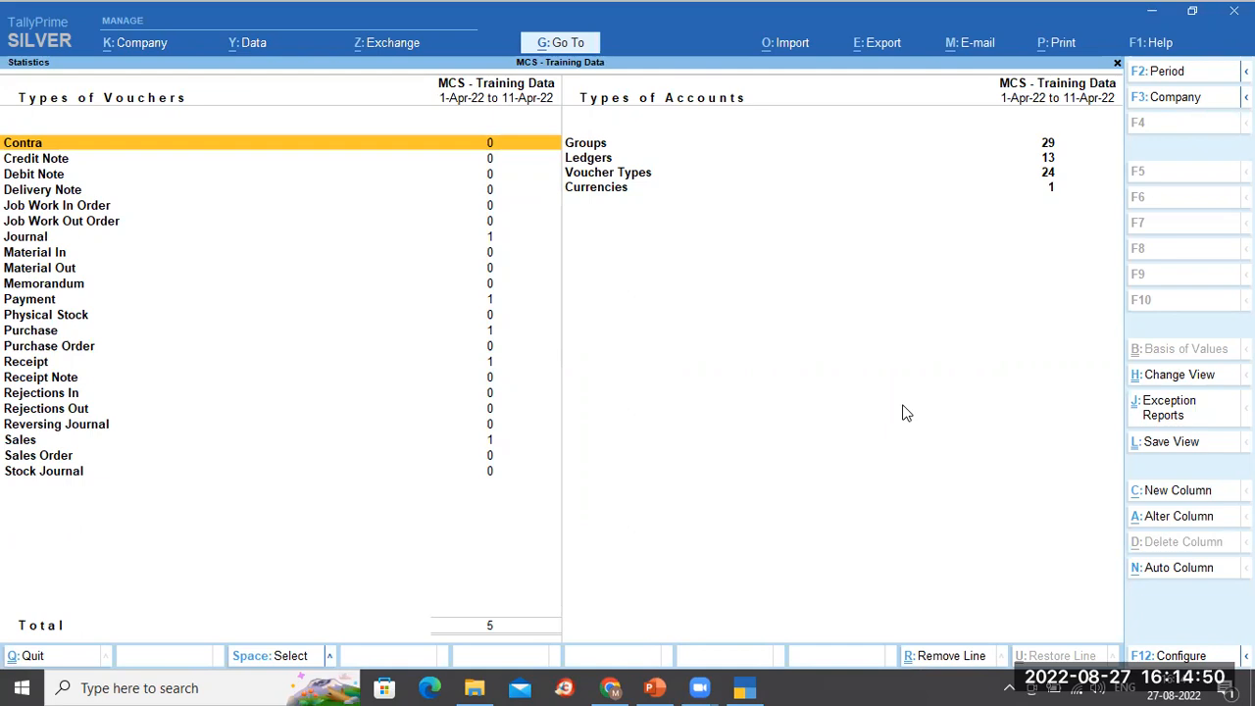
pyautogui.press('Escape')
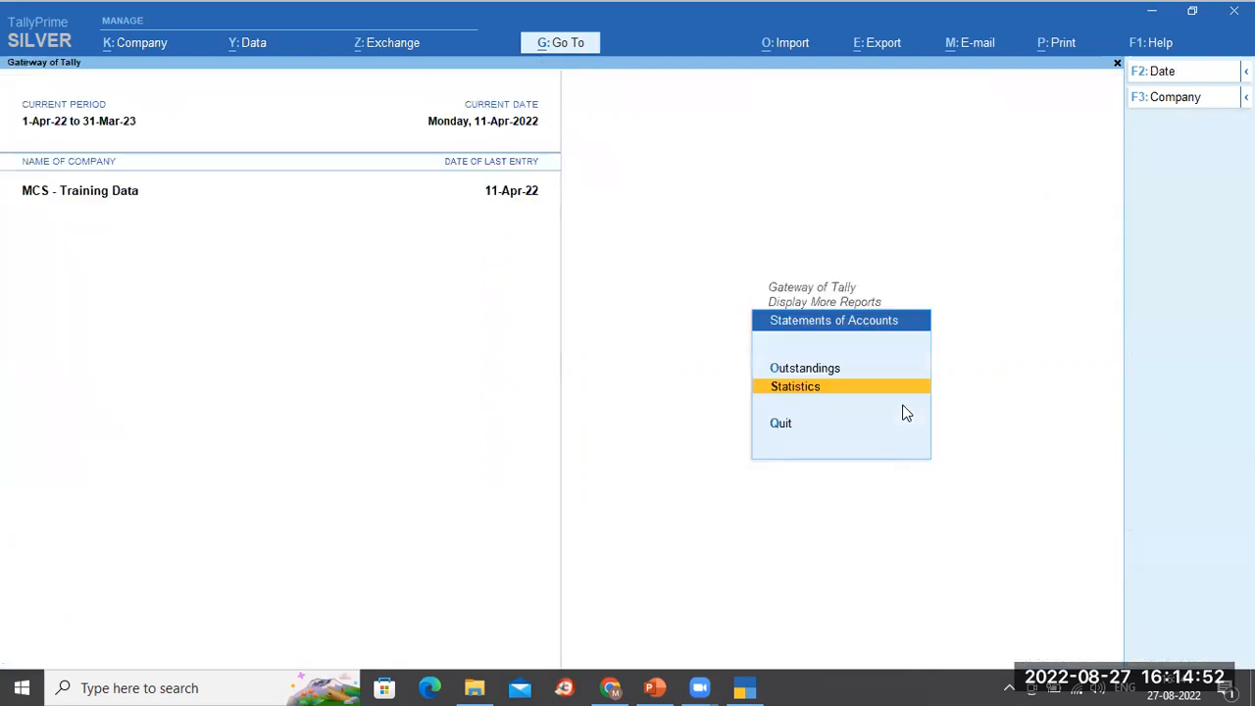
pyautogui.press('Escape')
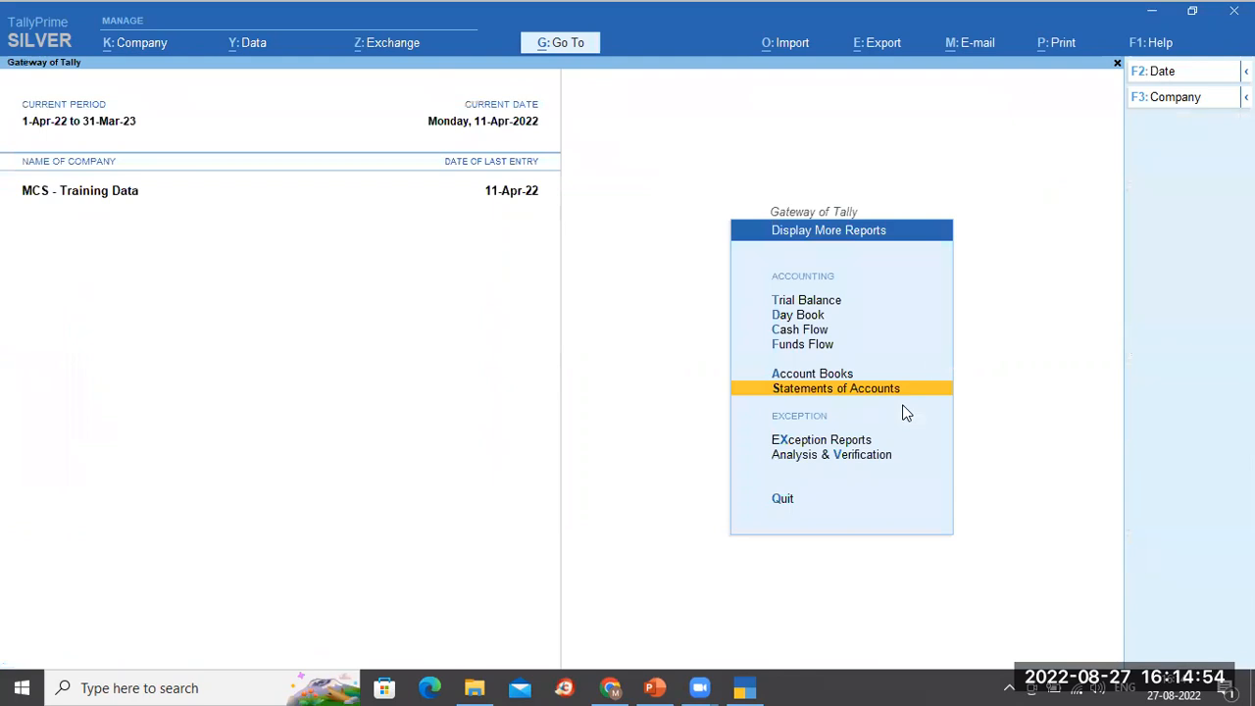
pyautogui.press('Escape')
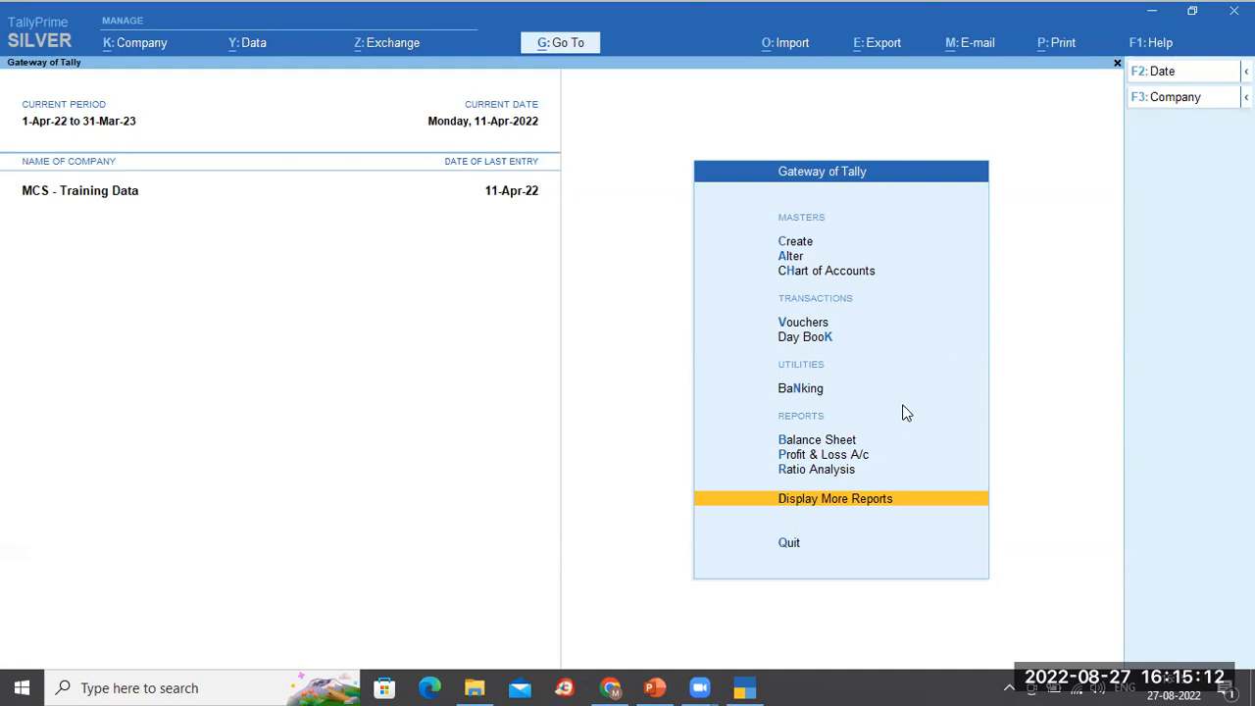
pyautogui.click(666, 91)
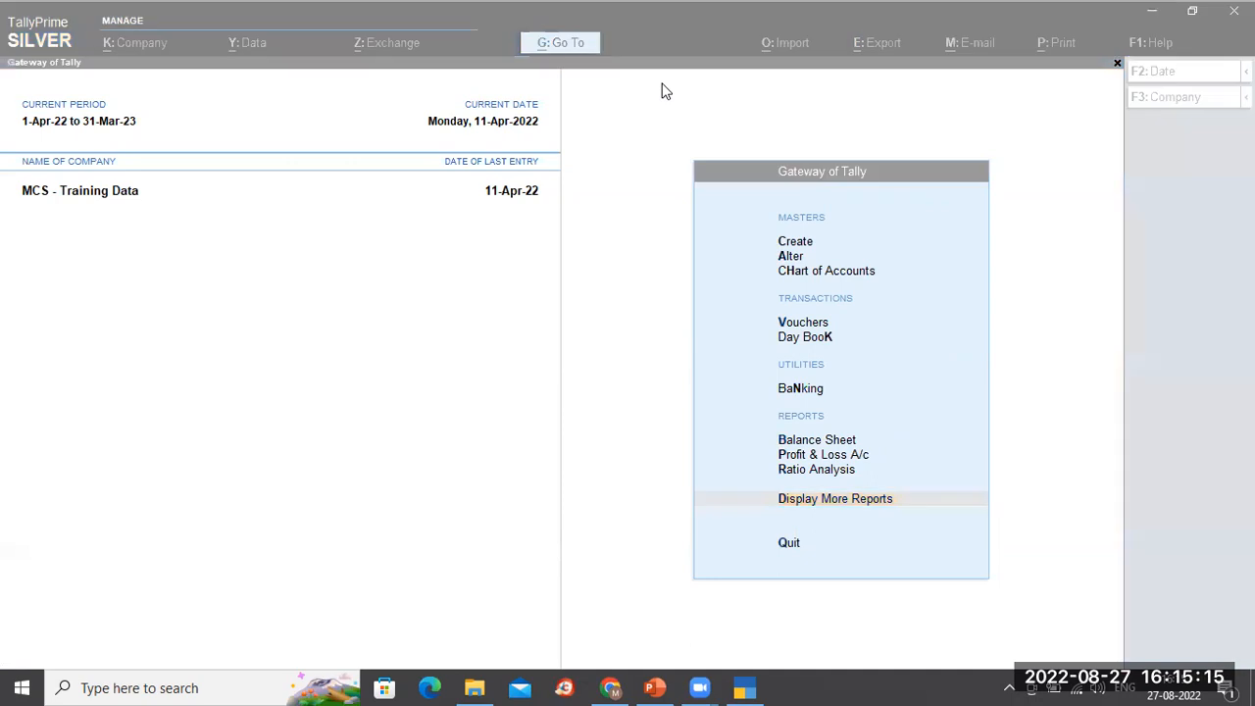
pyautogui.click(1049, 445)
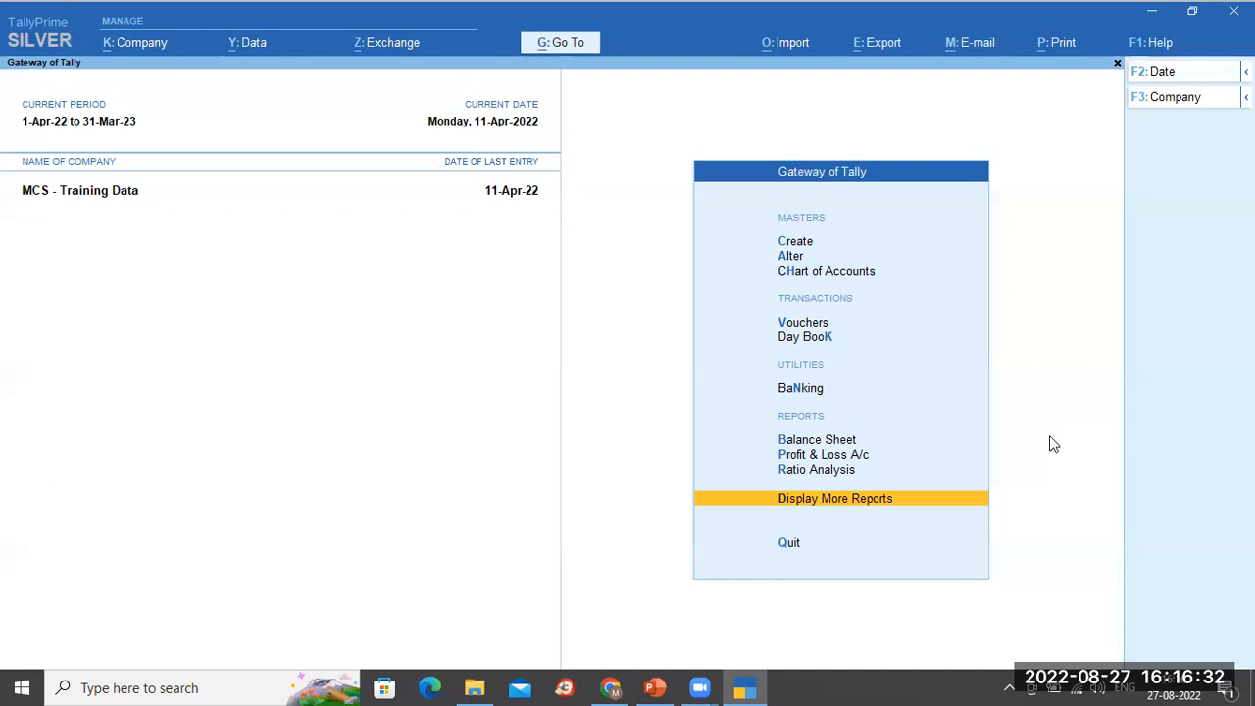
pyautogui.click(802, 222)
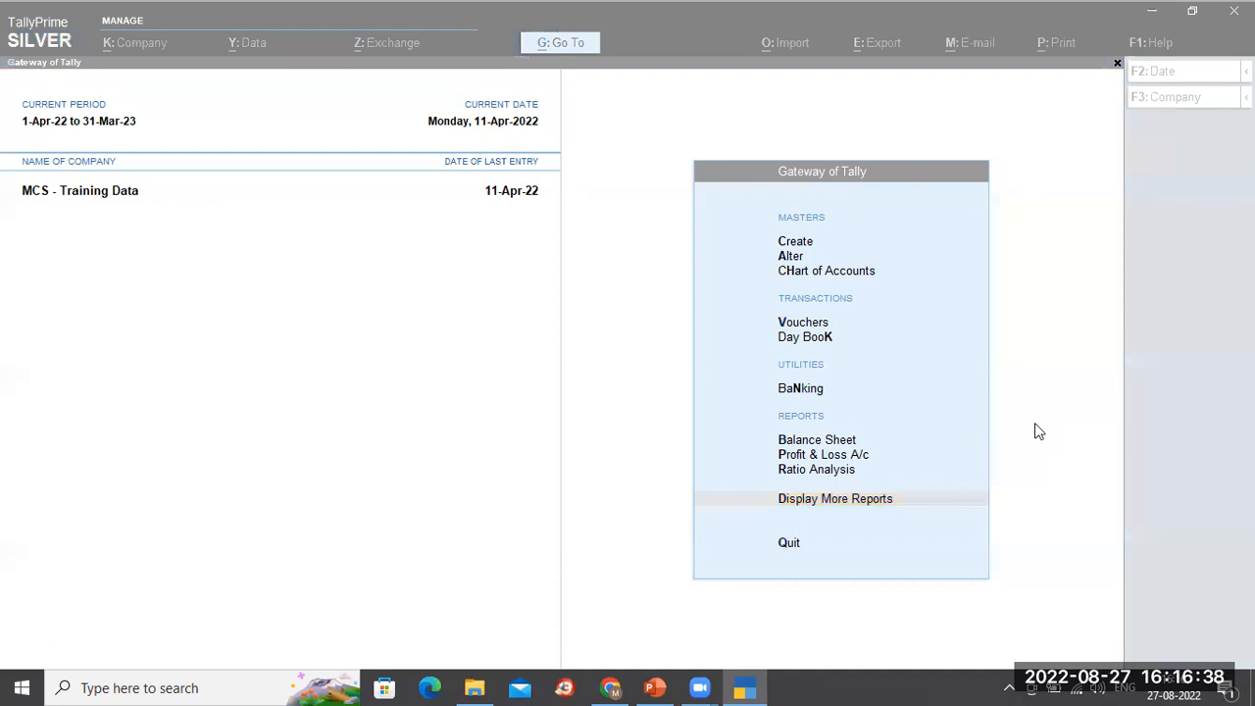
pyautogui.click(1038, 431)
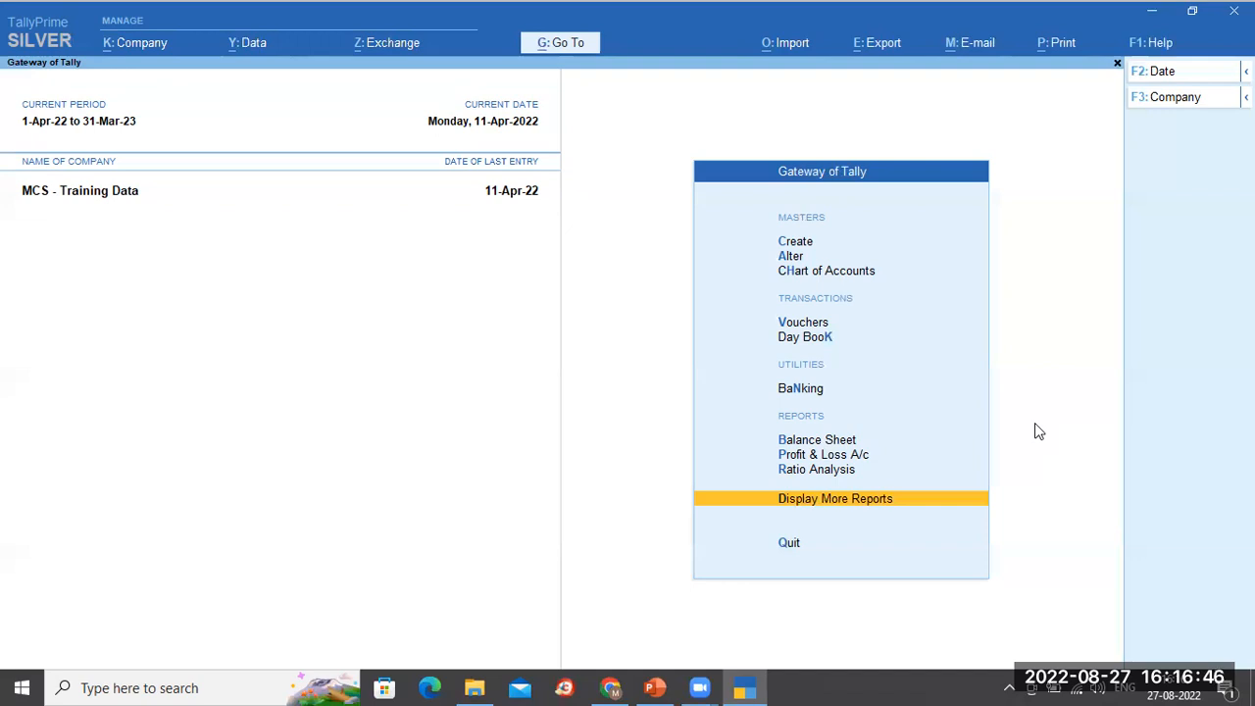
# Open the Balance Sheet report of the training company.
pyautogui.press('Up')
pyautogui.press('Up')
pyautogui.press('Up')
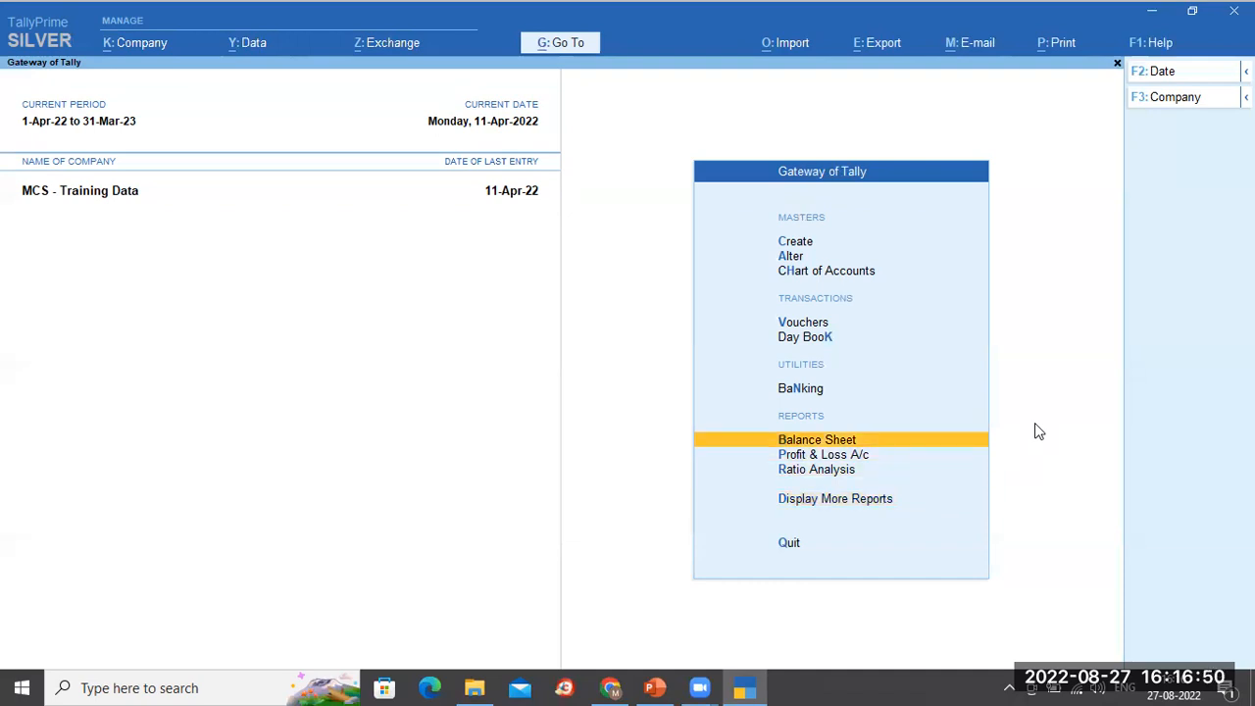
pyautogui.press('Return')
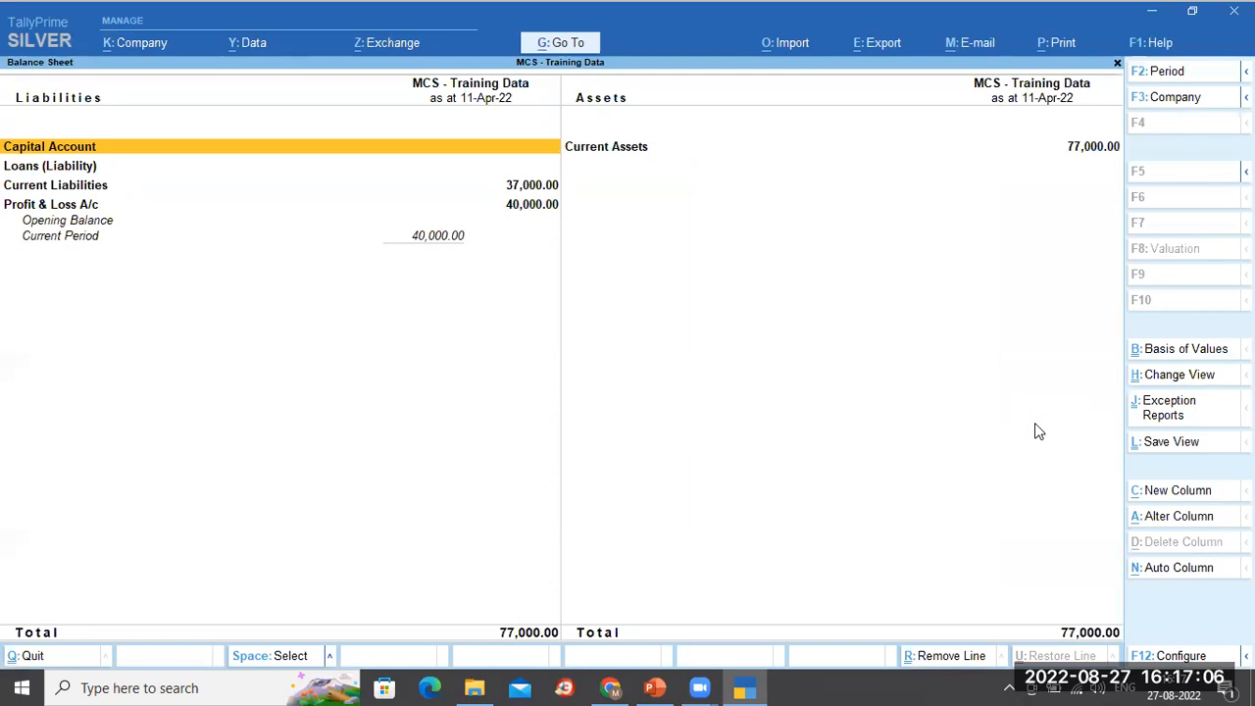
# Drill down from Current Liabilities through Sundry Creditors, BSNL and April to the Telephone Expenses journal voucher.
pyautogui.press('Down')
pyautogui.press('Down')
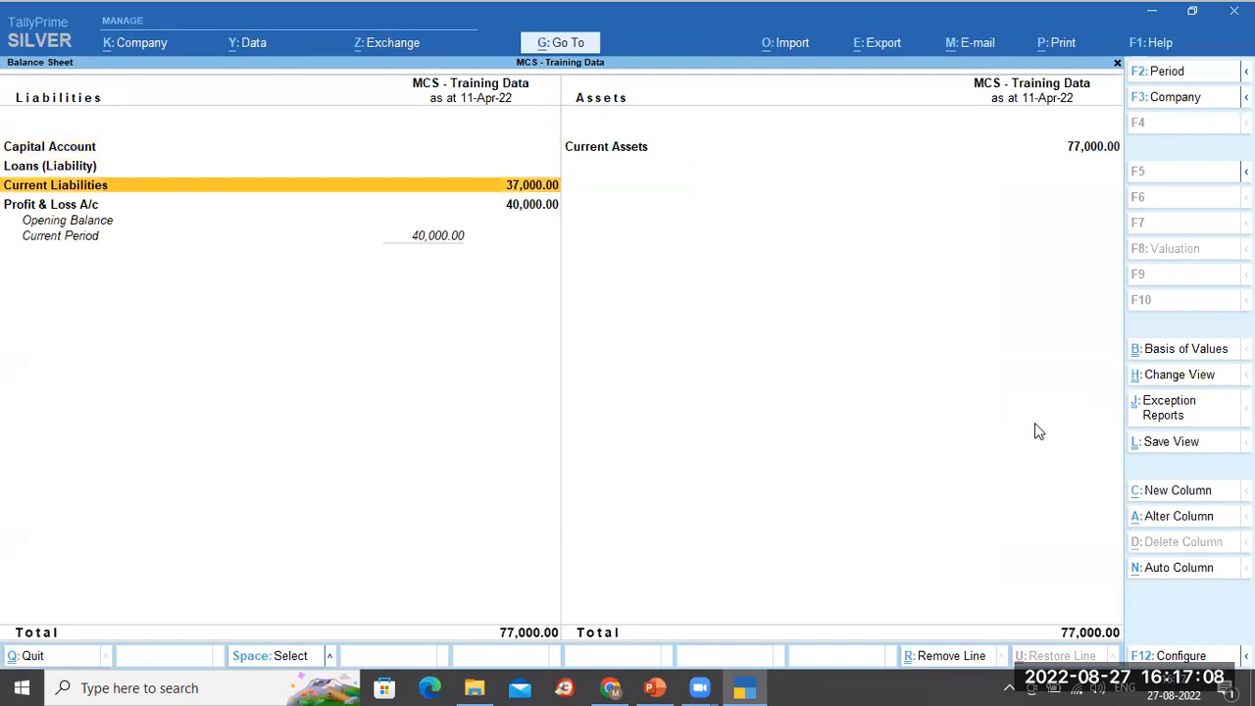
pyautogui.press('Return')
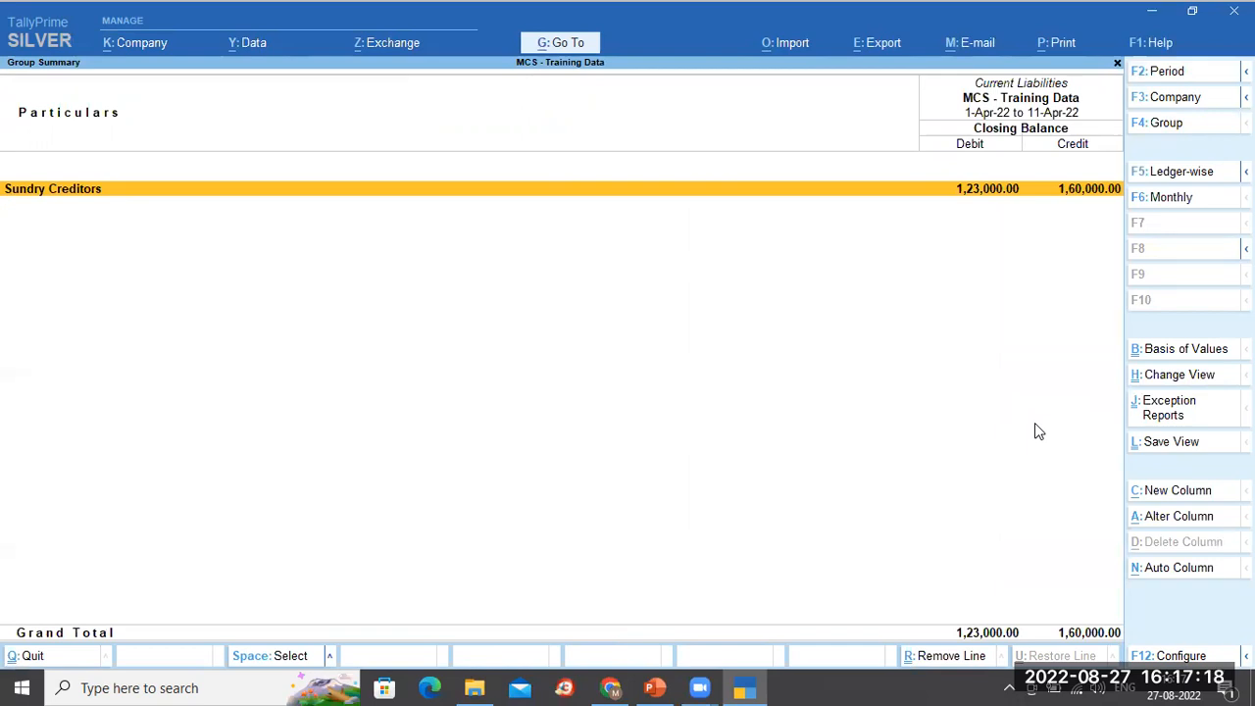
pyautogui.press('Return')
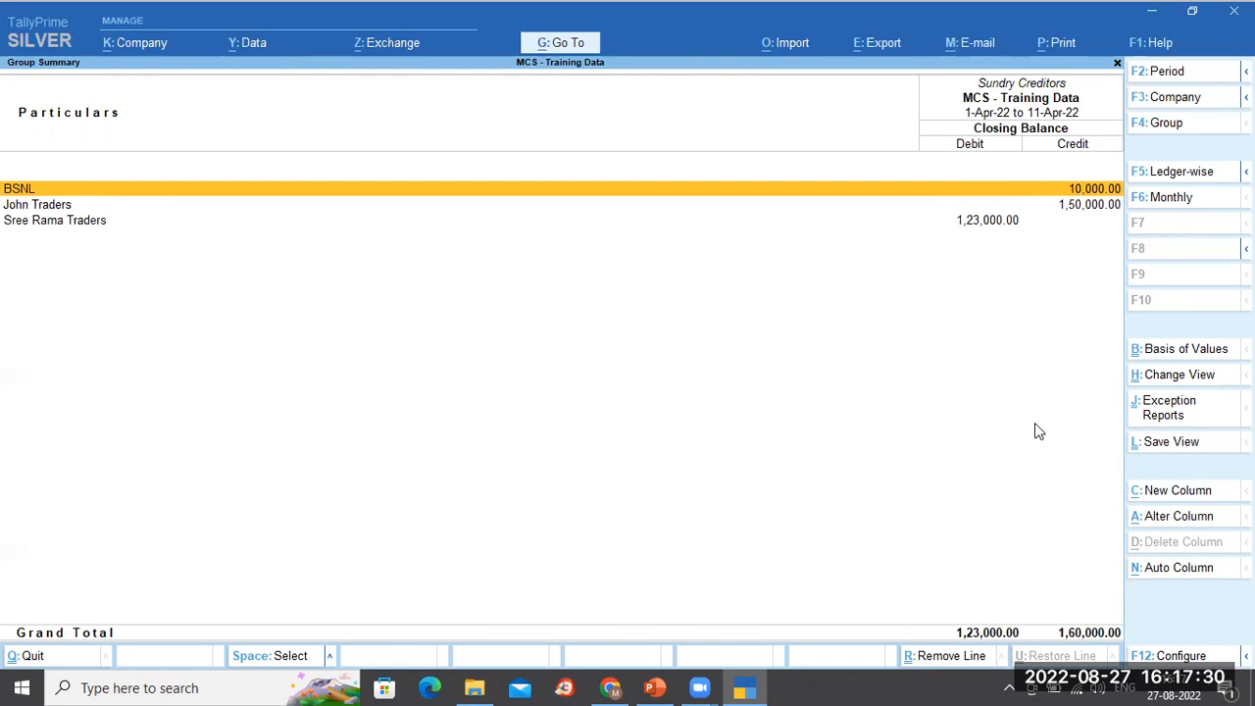
pyautogui.press('Return')
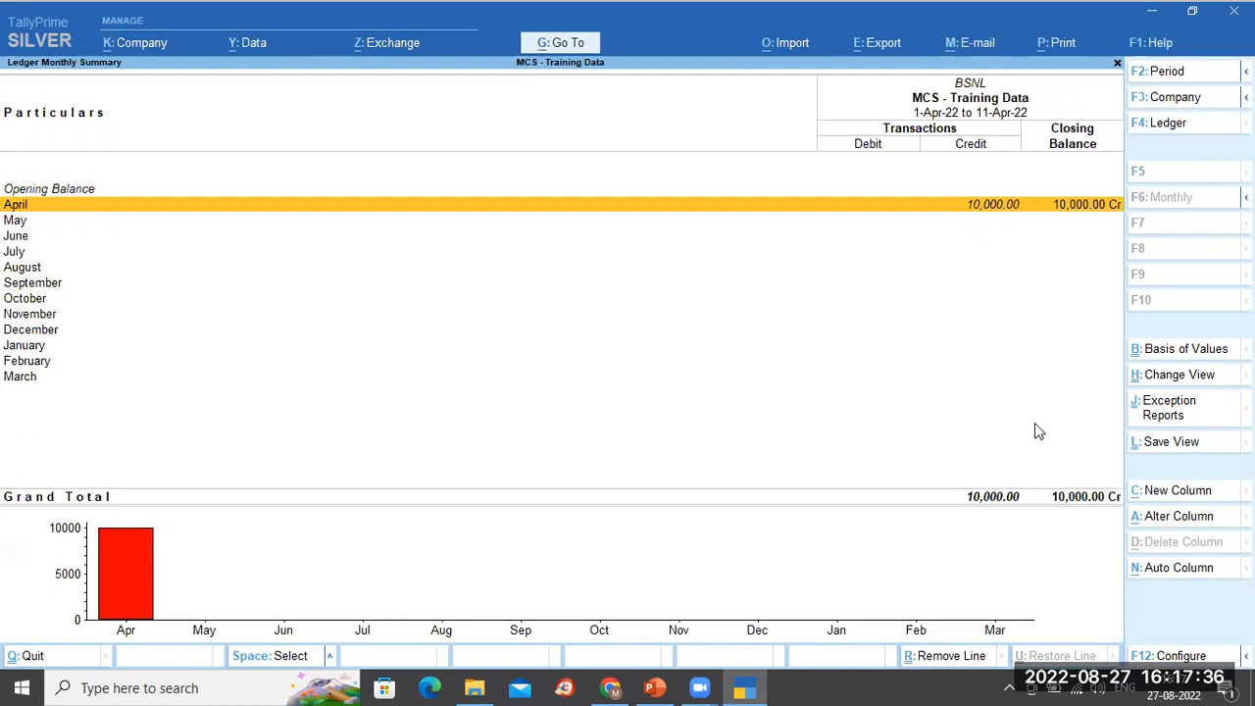
pyautogui.press('Return')
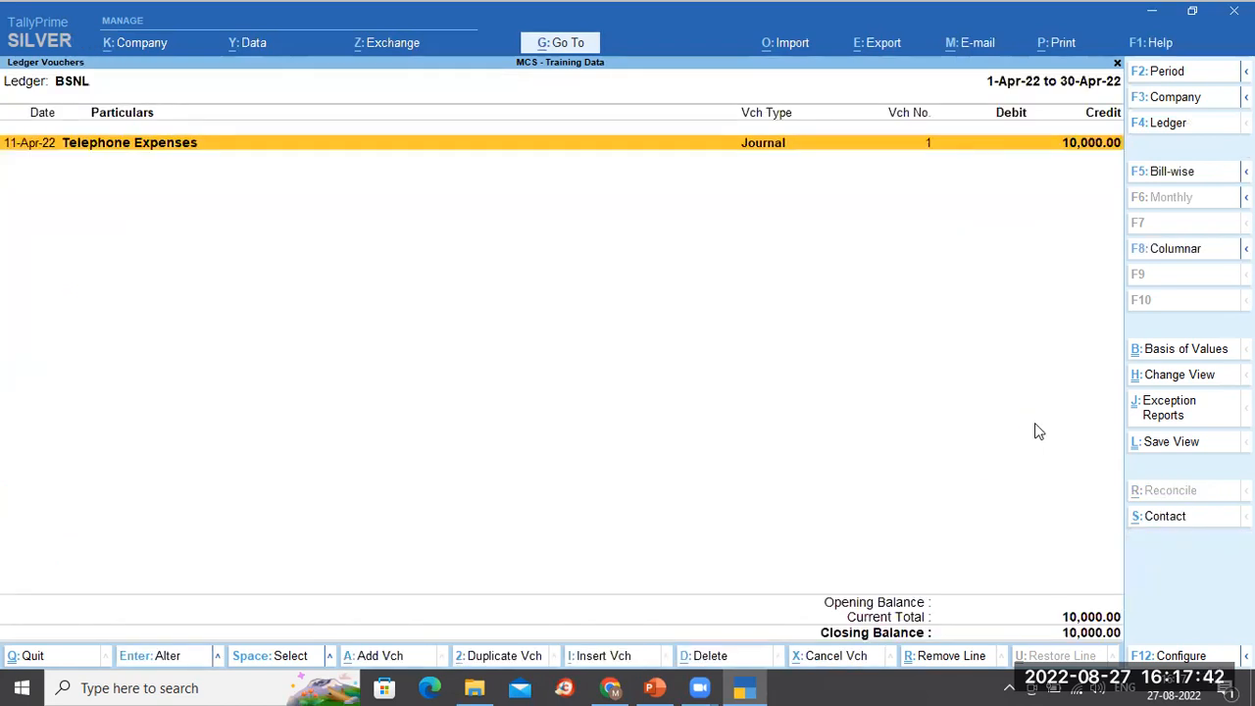
pyautogui.press('Return')
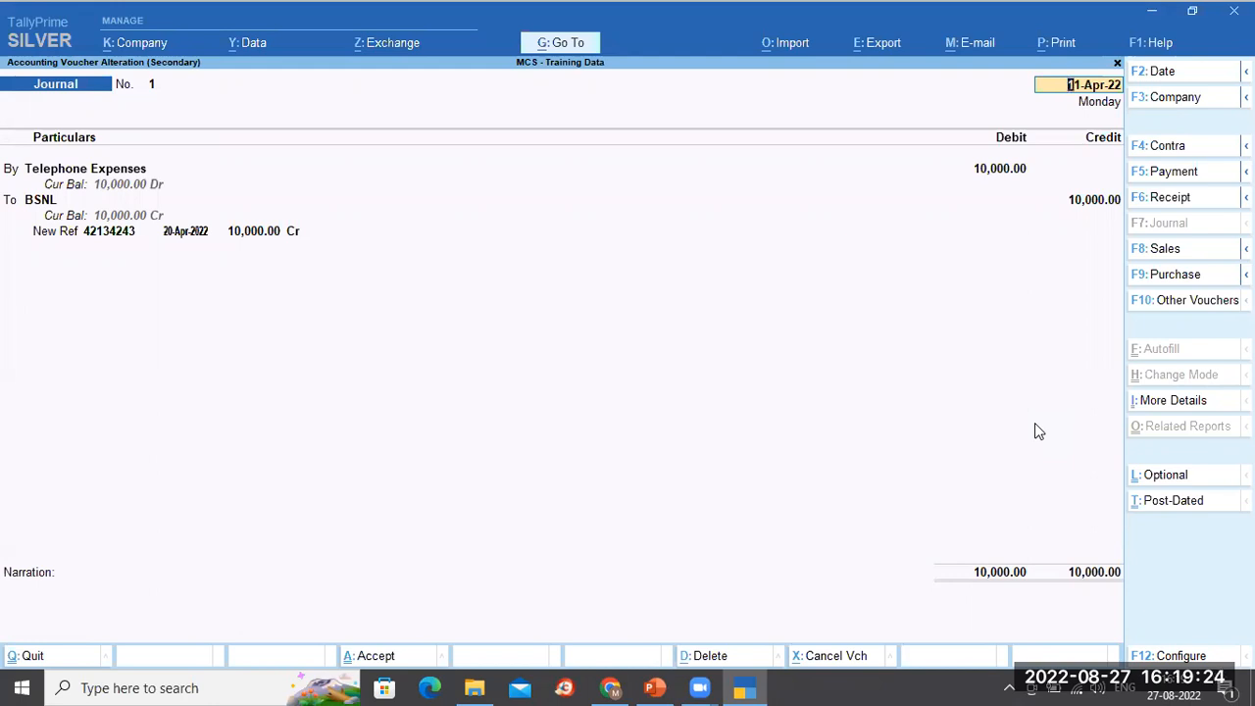
# Quit the journal voucher without saving, and back out of the Balance Sheet drill-down to the Gateway of Tally.
pyautogui.press('BackSpace')
pyautogui.press('Escape')
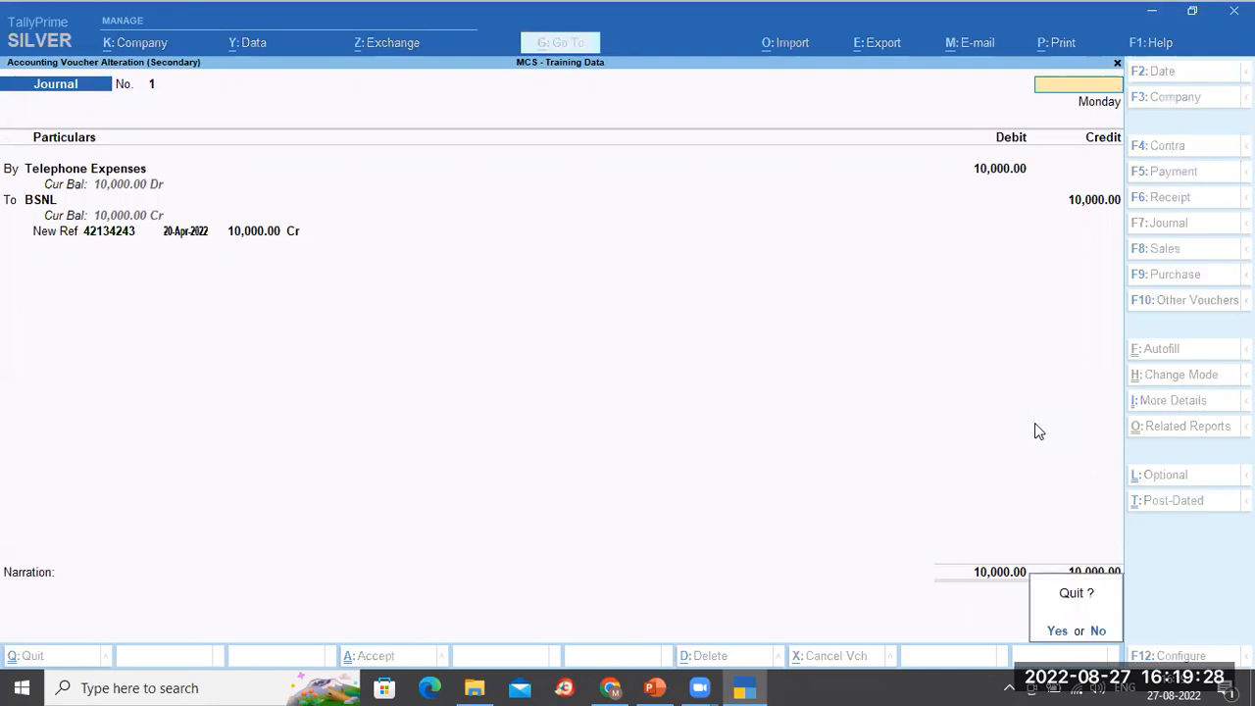
pyautogui.press('y')
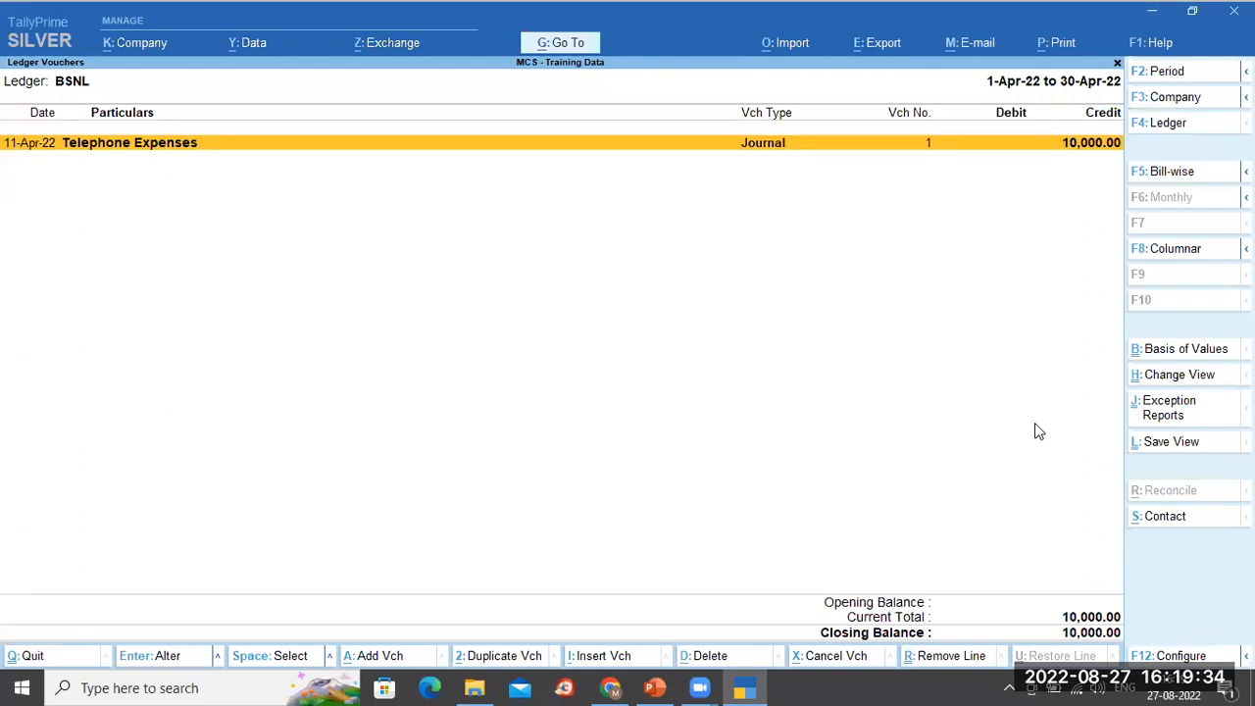
pyautogui.press('Escape')
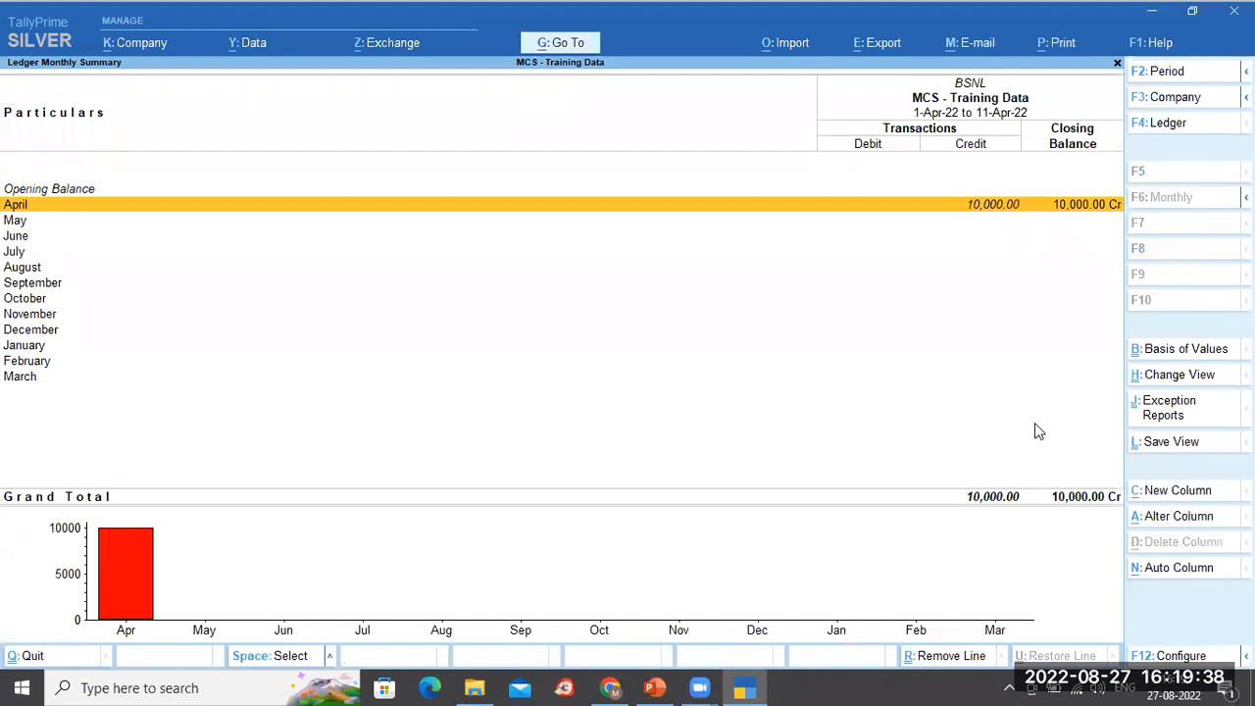
pyautogui.press('Escape')
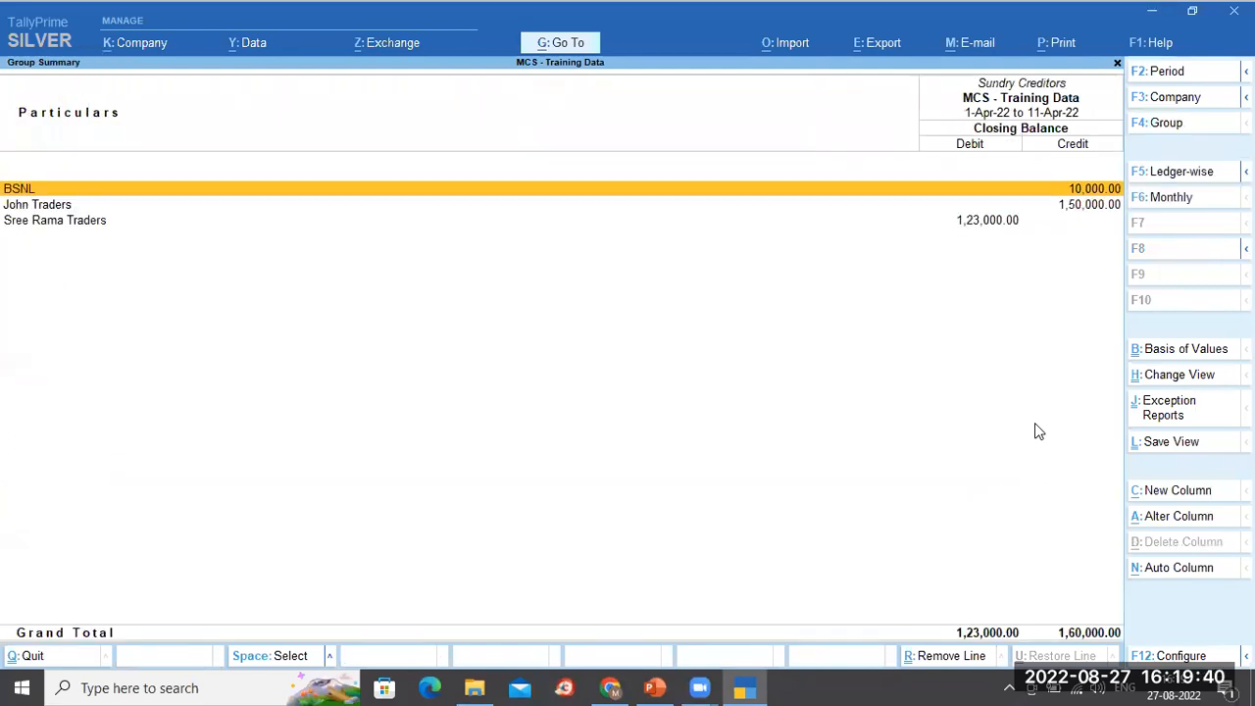
pyautogui.press('Escape')
pyautogui.press('Escape')
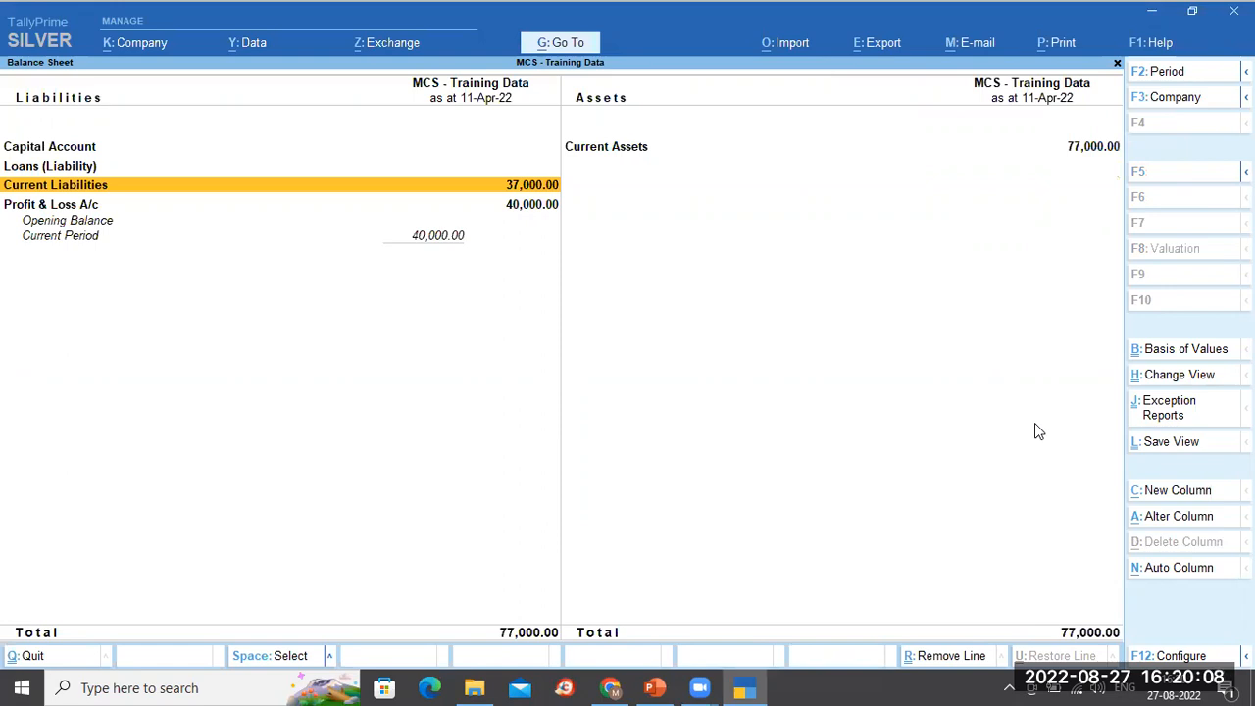
pyautogui.press('Escape')
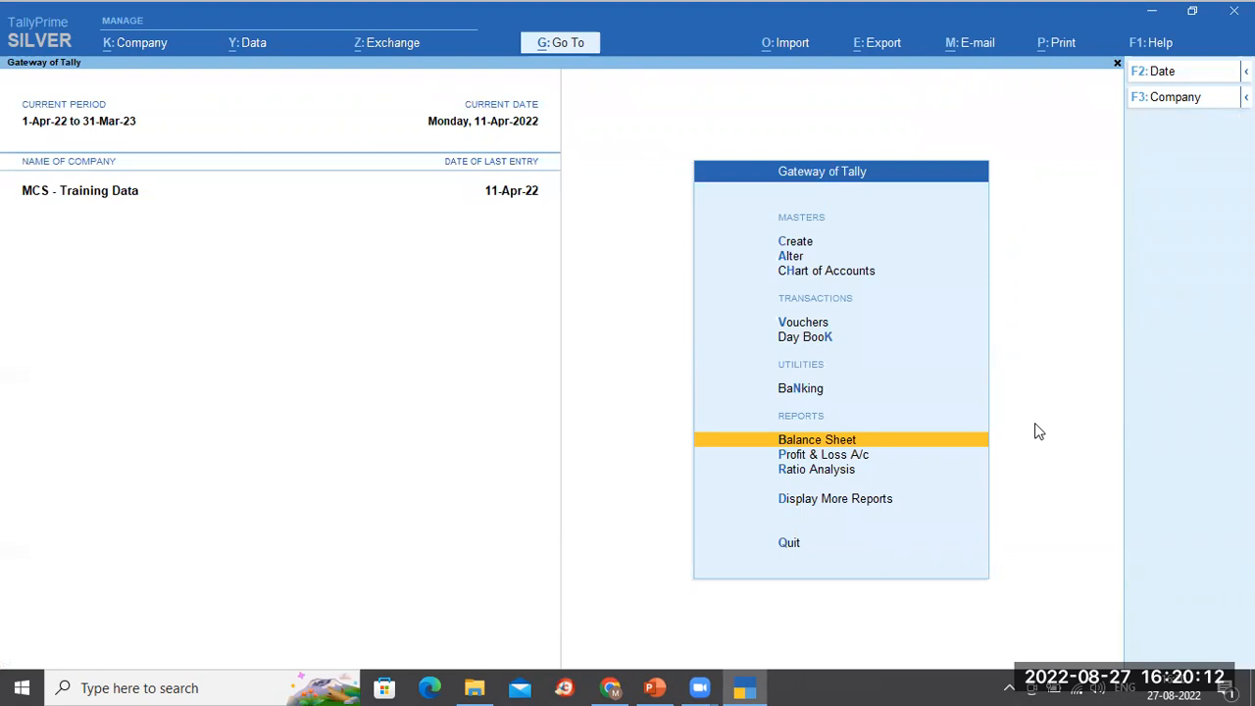
# Reopen the Balance Sheet and drill down through Current Liabilities, Sundry Creditors and BSNL's April entries to the Telephone Expenses journal voucher.
pyautogui.press('Return')
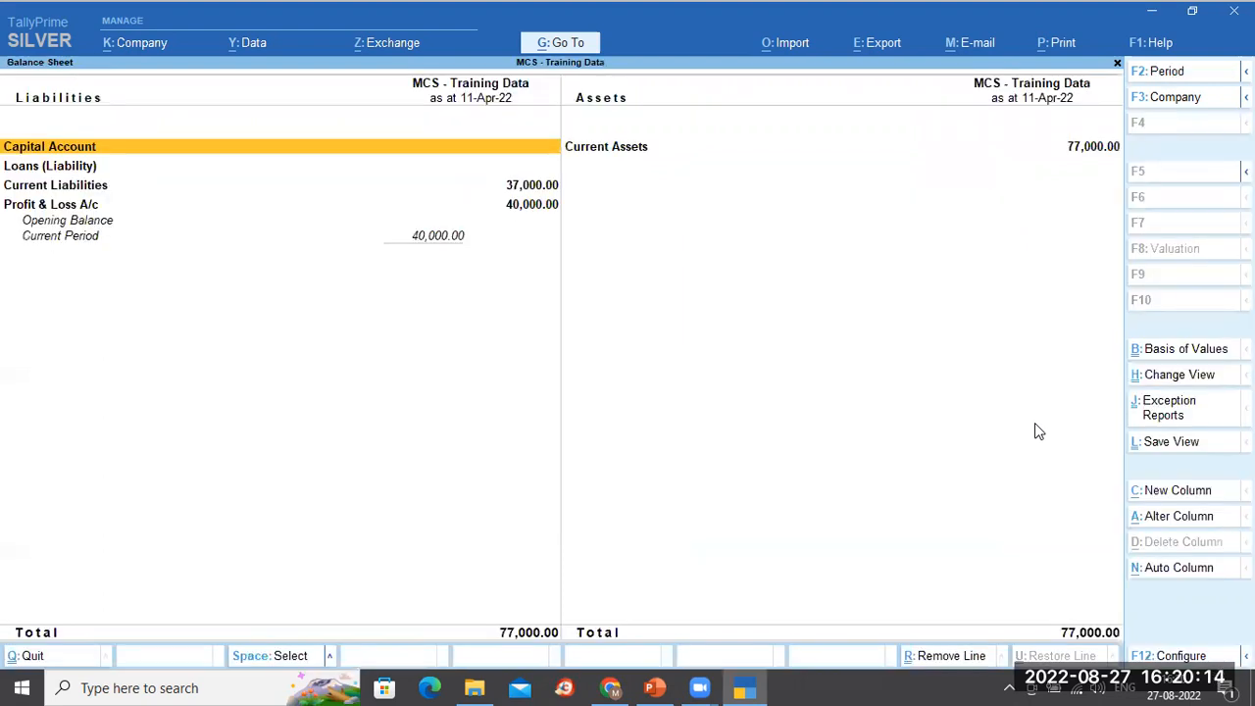
pyautogui.press('Down')
pyautogui.press('Down')
pyautogui.press('Return')
pyautogui.press('Return')
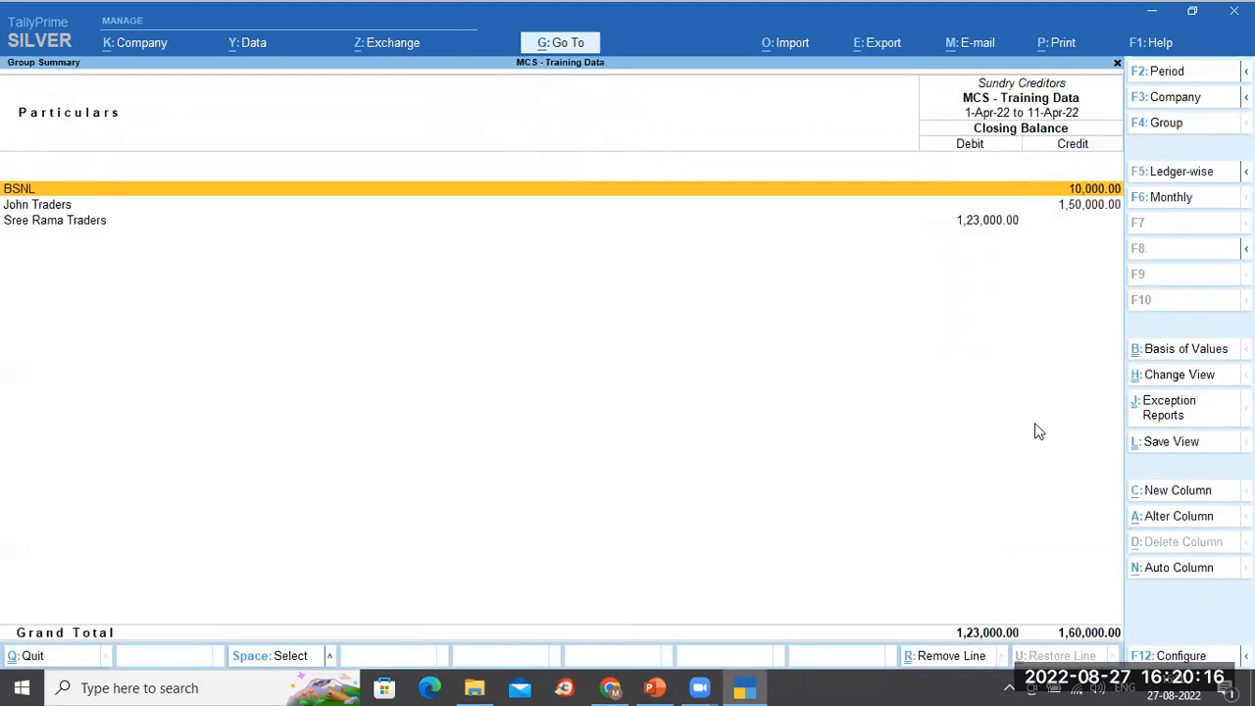
pyautogui.press('Return')
pyautogui.press('Return')
pyautogui.press('Return')
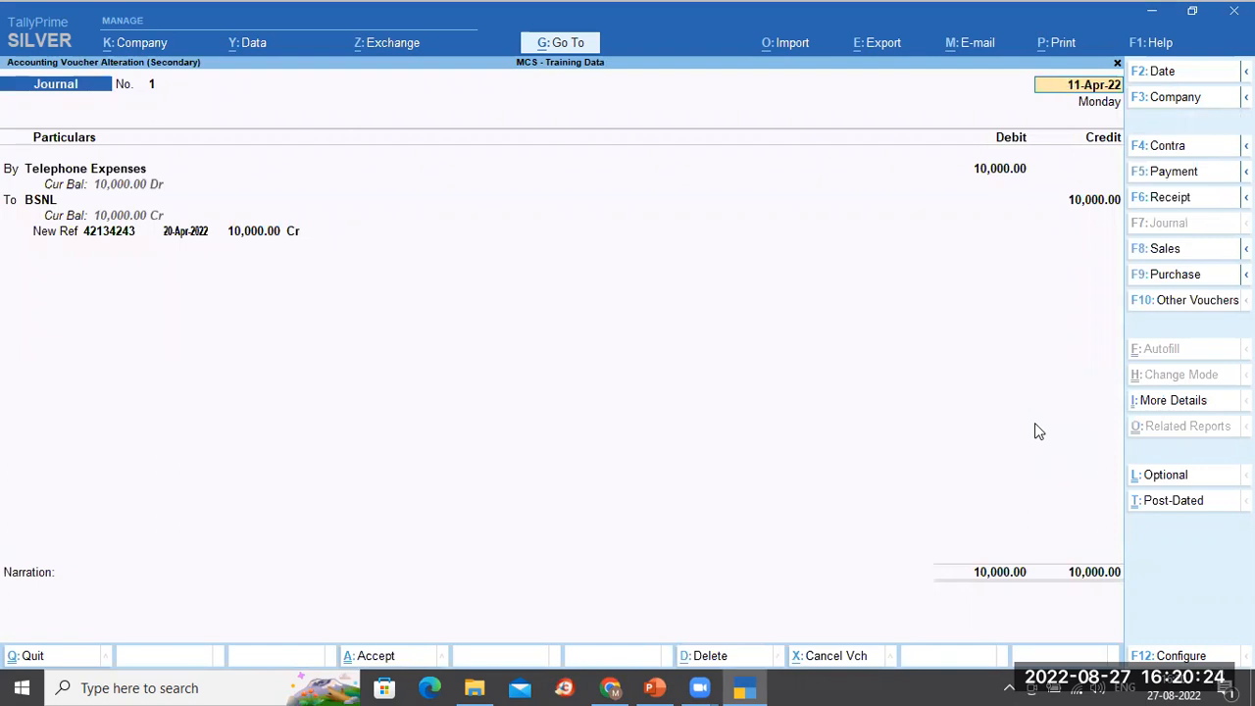
# Close the Telephone Expenses journal voucher and back out through the BSNL and Balance Sheet reports to the Gateway of Tally.
pyautogui.press('Escape')
pyautogui.press('Escape')
pyautogui.press('Escape')
pyautogui.press('Escape')
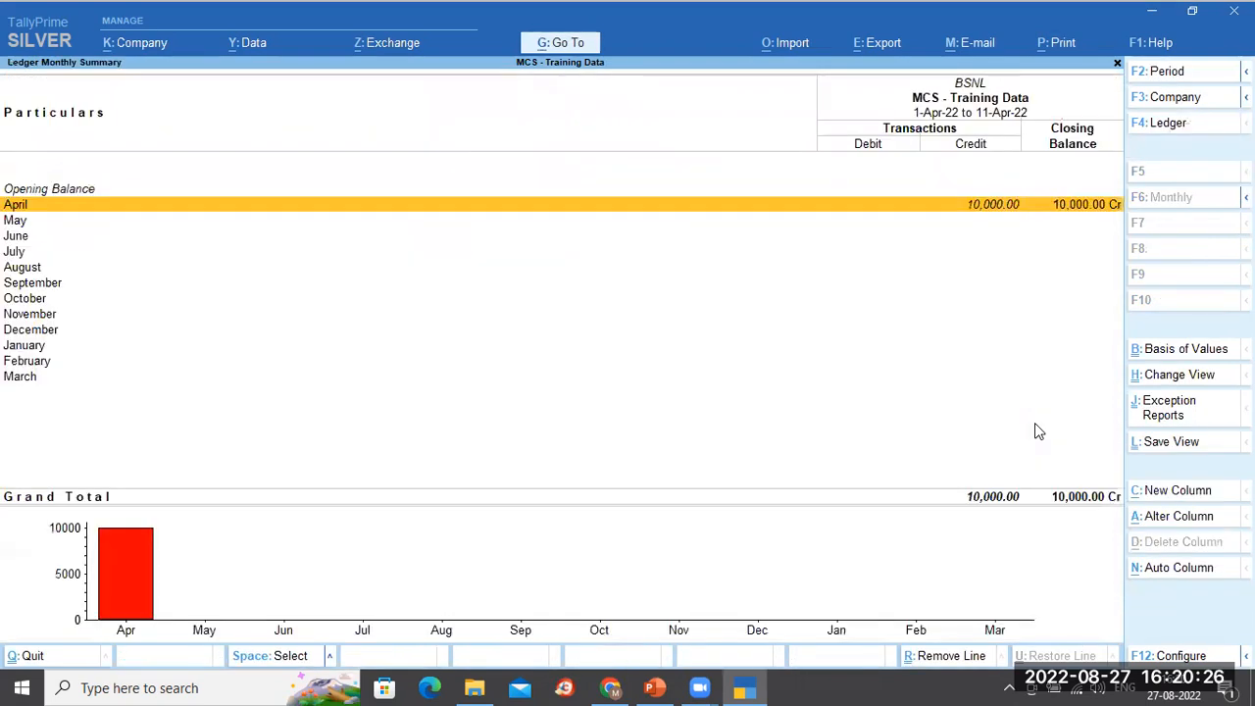
pyautogui.press('Escape')
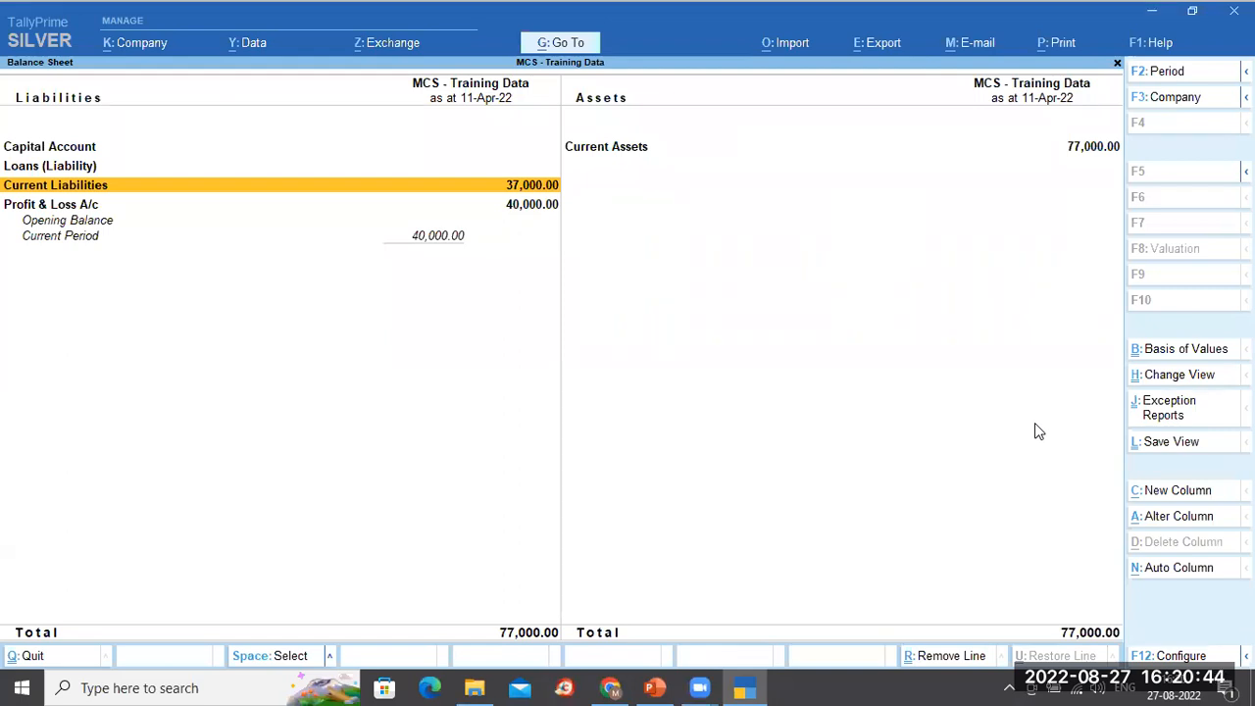
pyautogui.press('Escape')
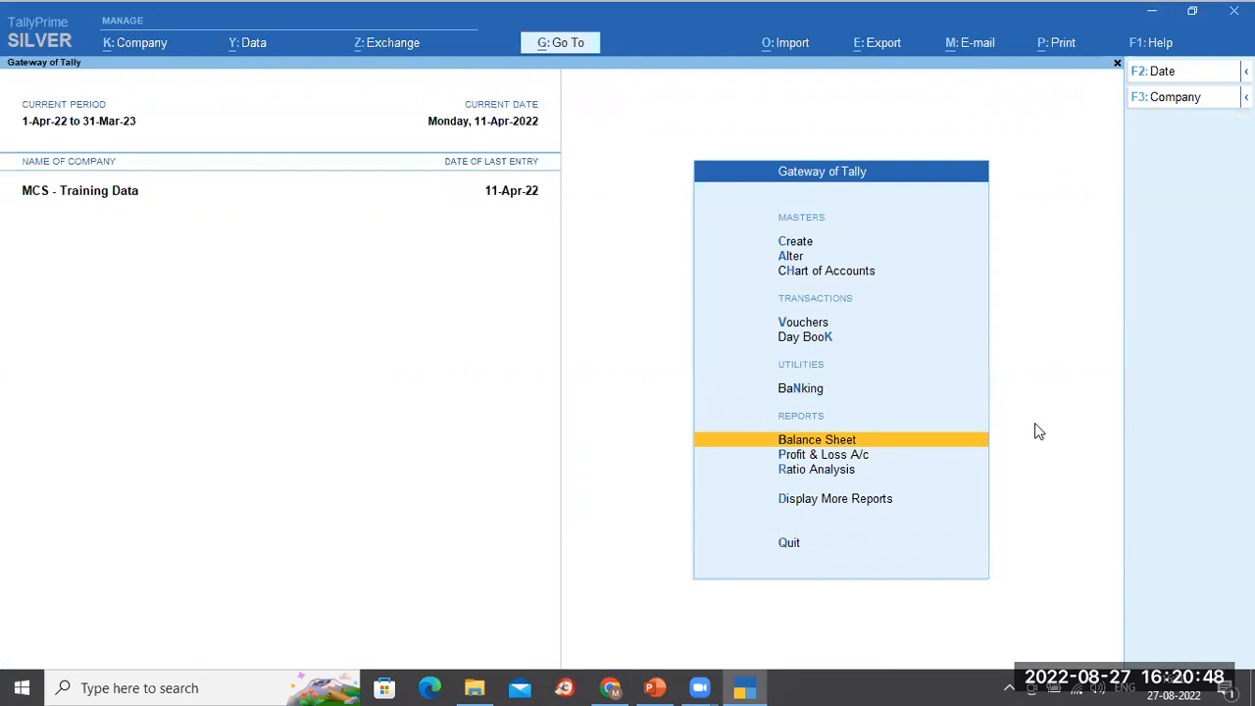
# Reopen the Balance Sheet report from the Gateway of Tally.
pyautogui.press('Down')
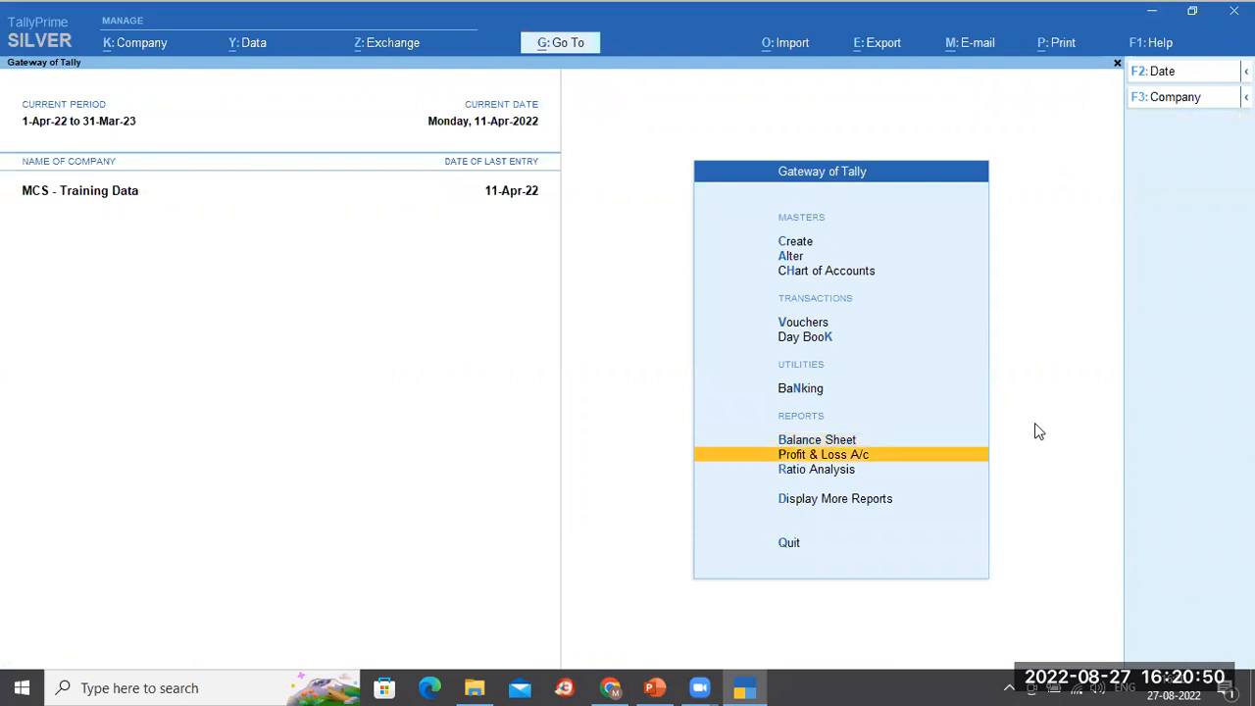
pyautogui.press('Up')
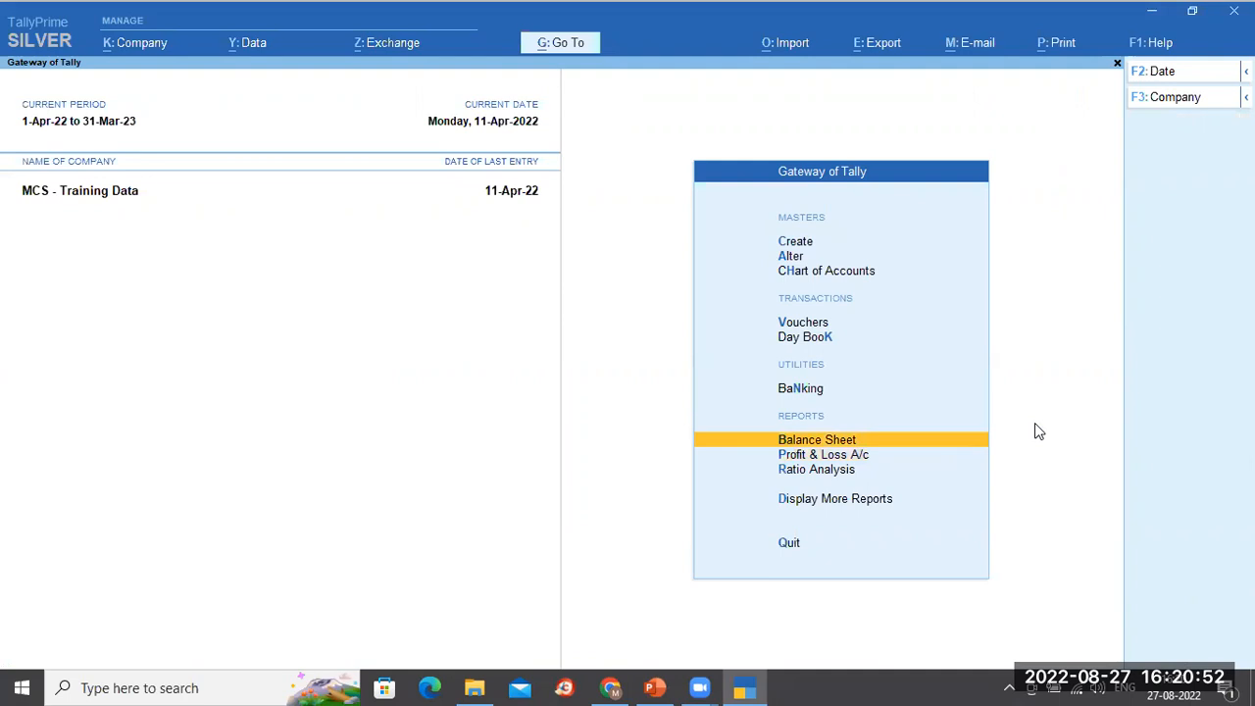
pyautogui.press('Return')
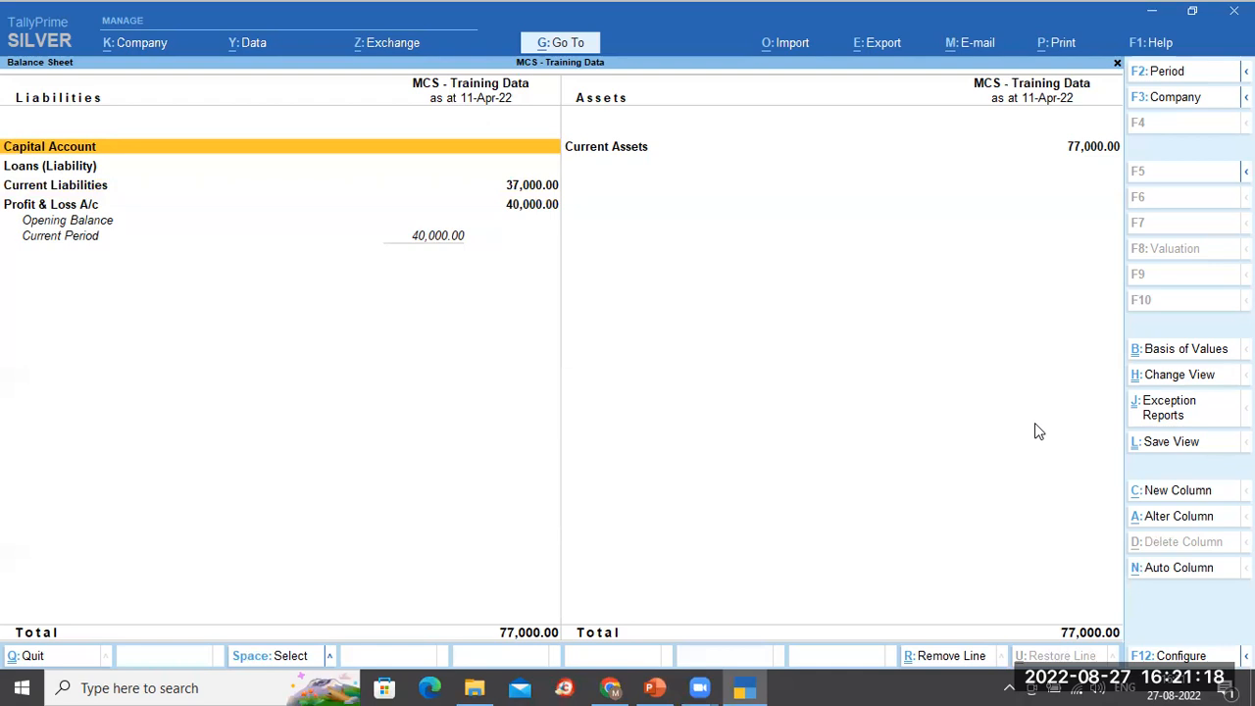
# Configure the Balance Sheet to display in vertical format with the Source / Application method.
pyautogui.click(1176, 656)
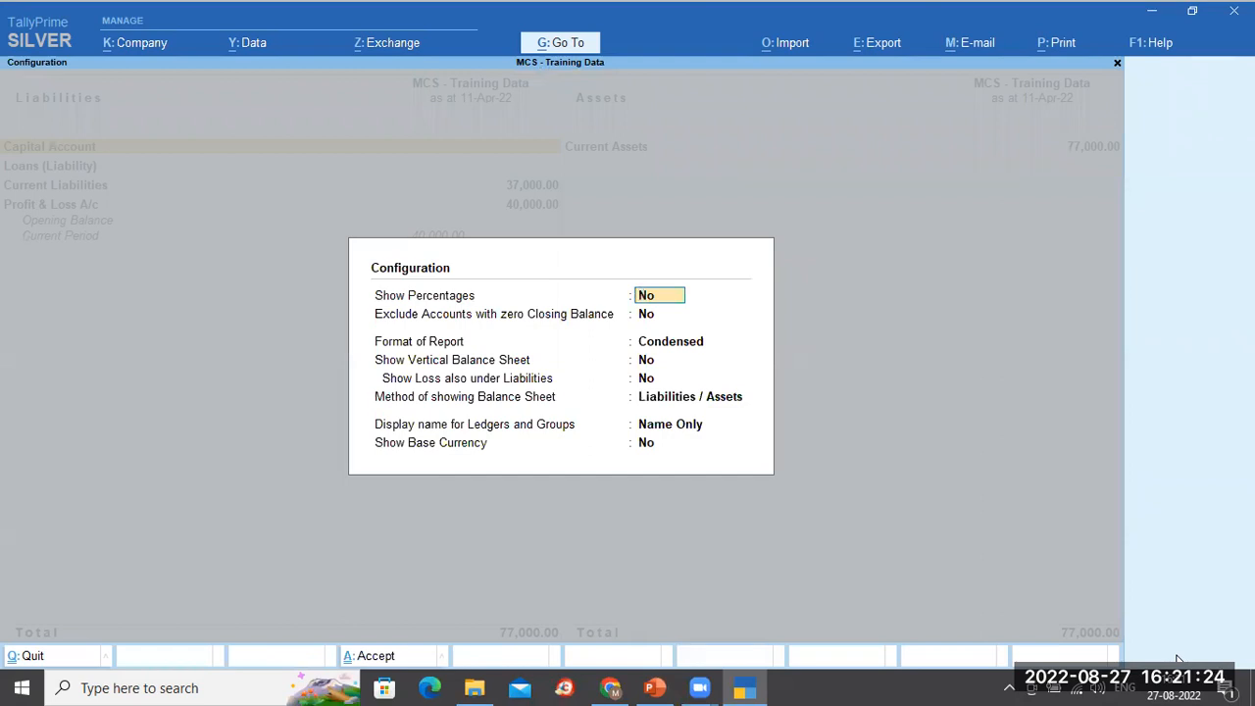
pyautogui.press('Return')
pyautogui.press('Return')
pyautogui.press('Return')
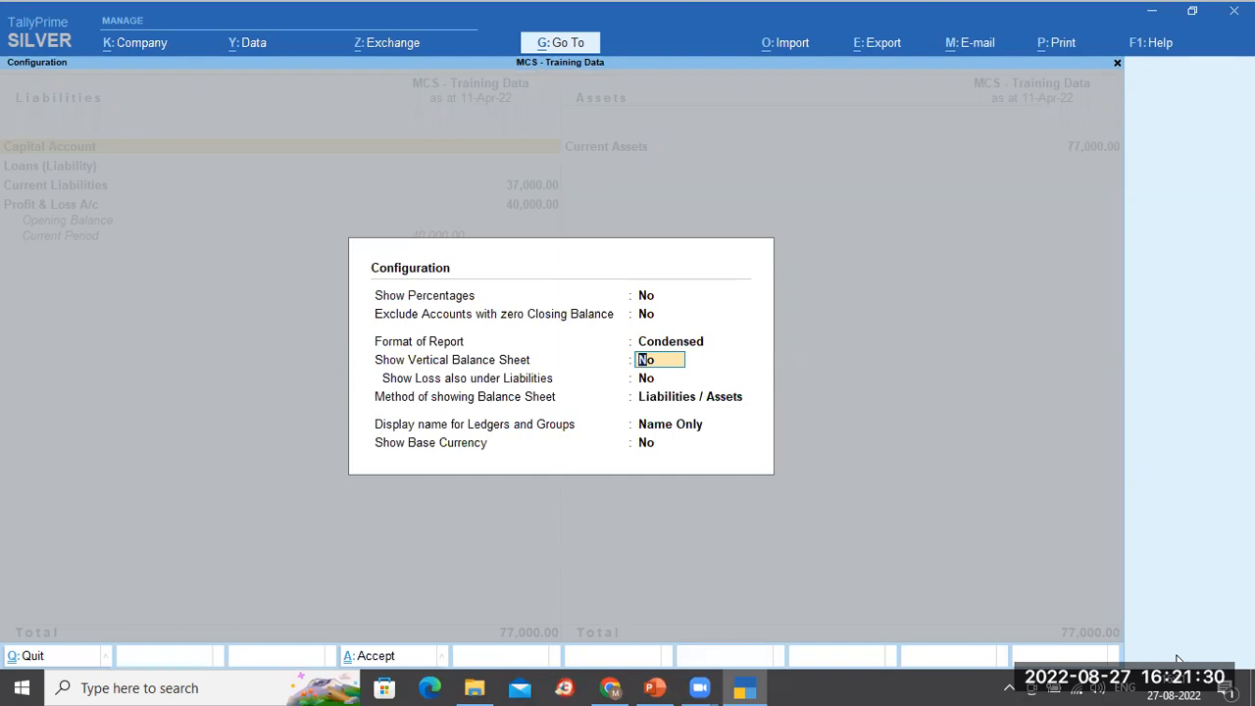
pyautogui.write('y')
pyautogui.press('Return')
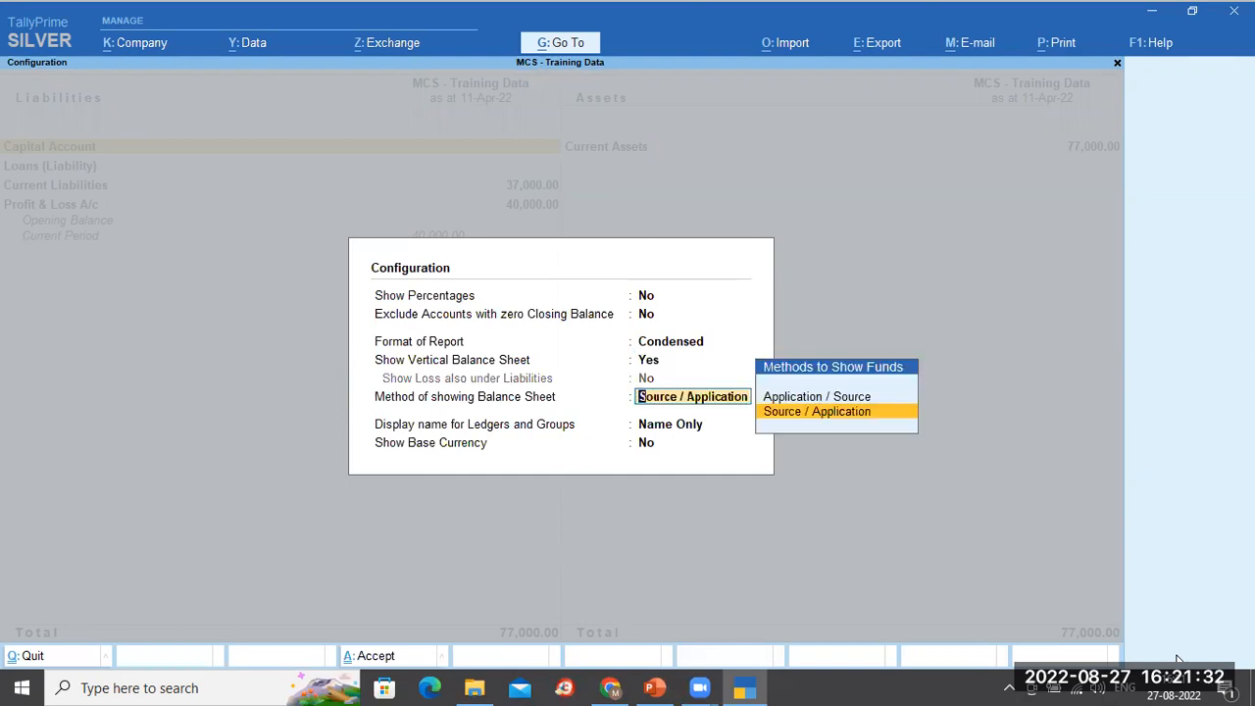
pyautogui.hotkey('ctrl', 'a')
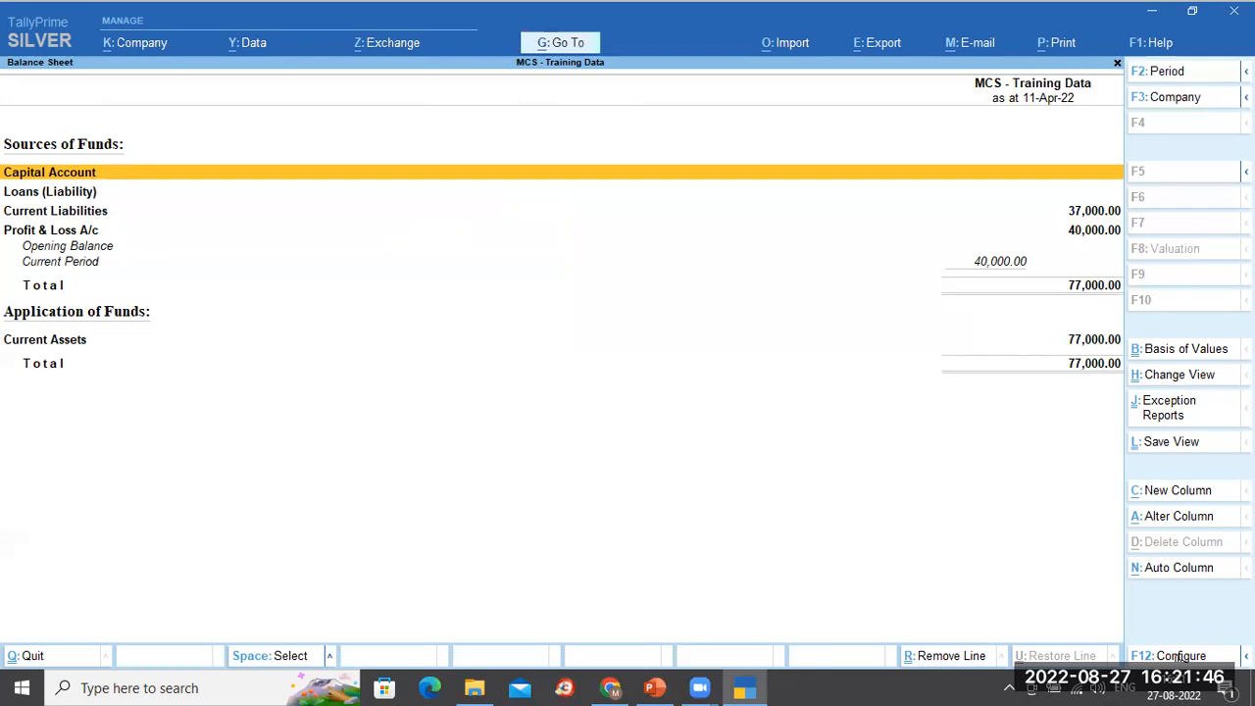
# In the Balance Sheet configuration, turn on Show Percentages and set the report format to Detailed.
pyautogui.click(1174, 656)
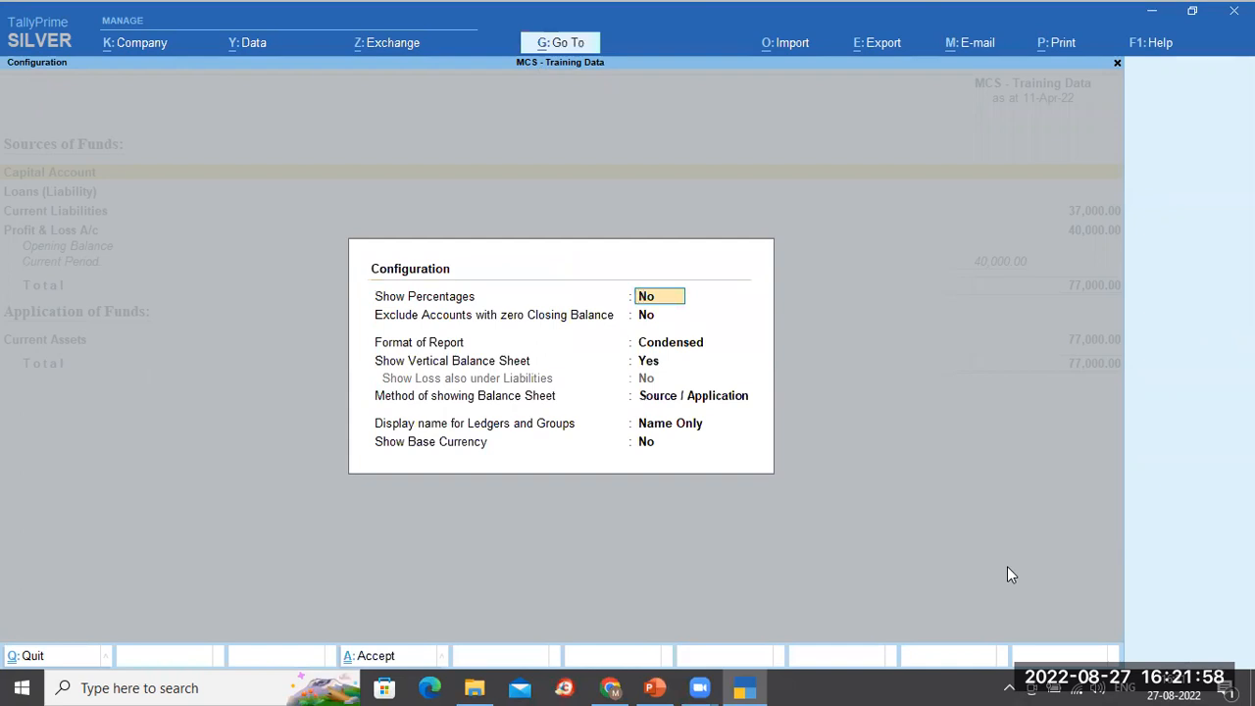
pyautogui.write('y')
pyautogui.press('Return')
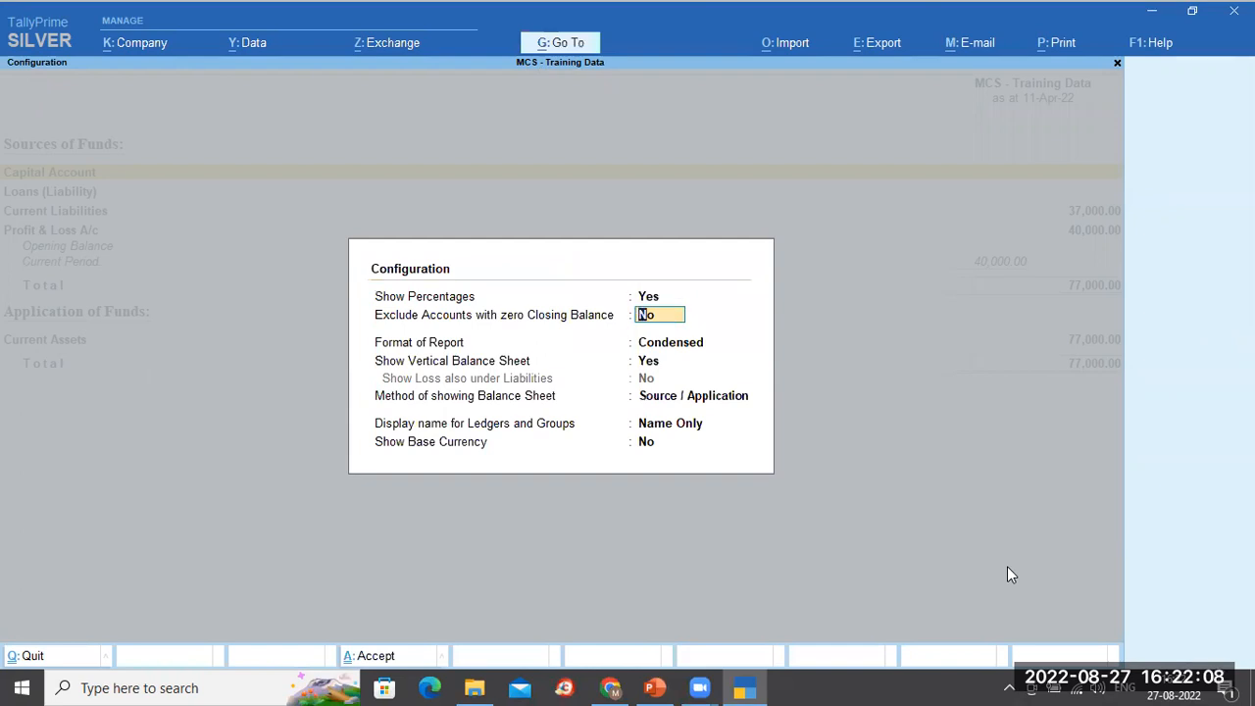
pyautogui.press('Return')
pyautogui.press('Down')
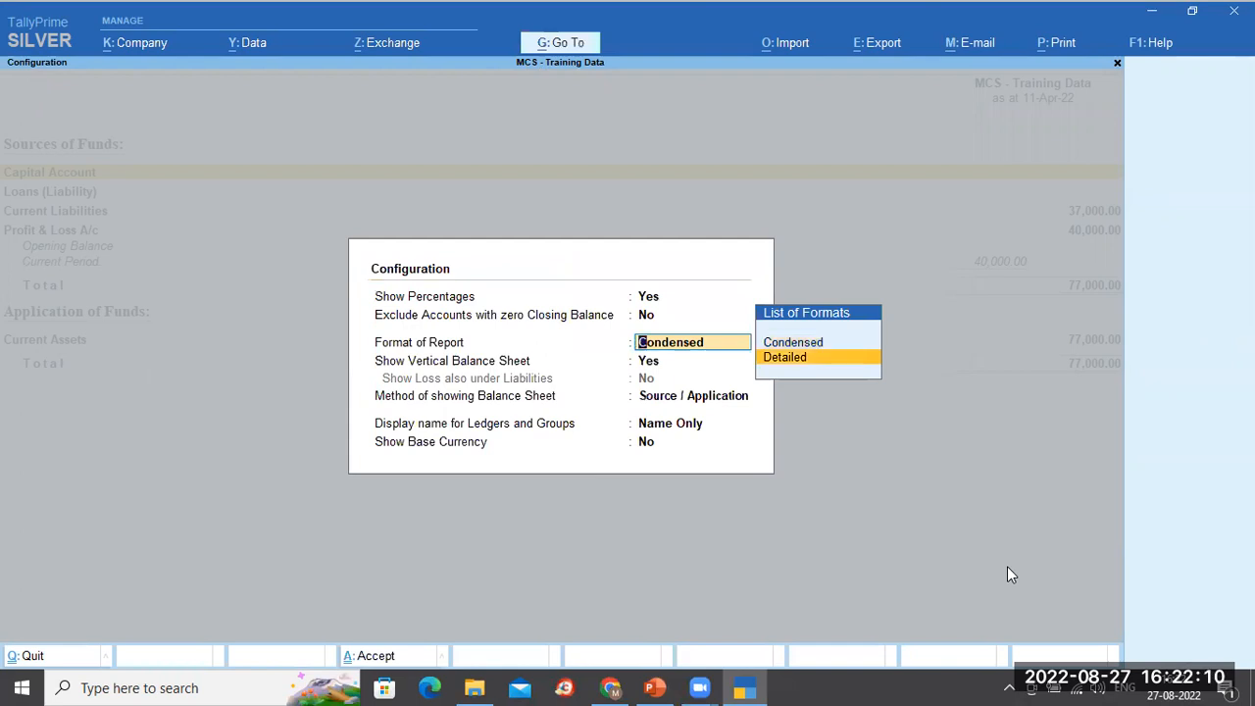
pyautogui.press('Return')
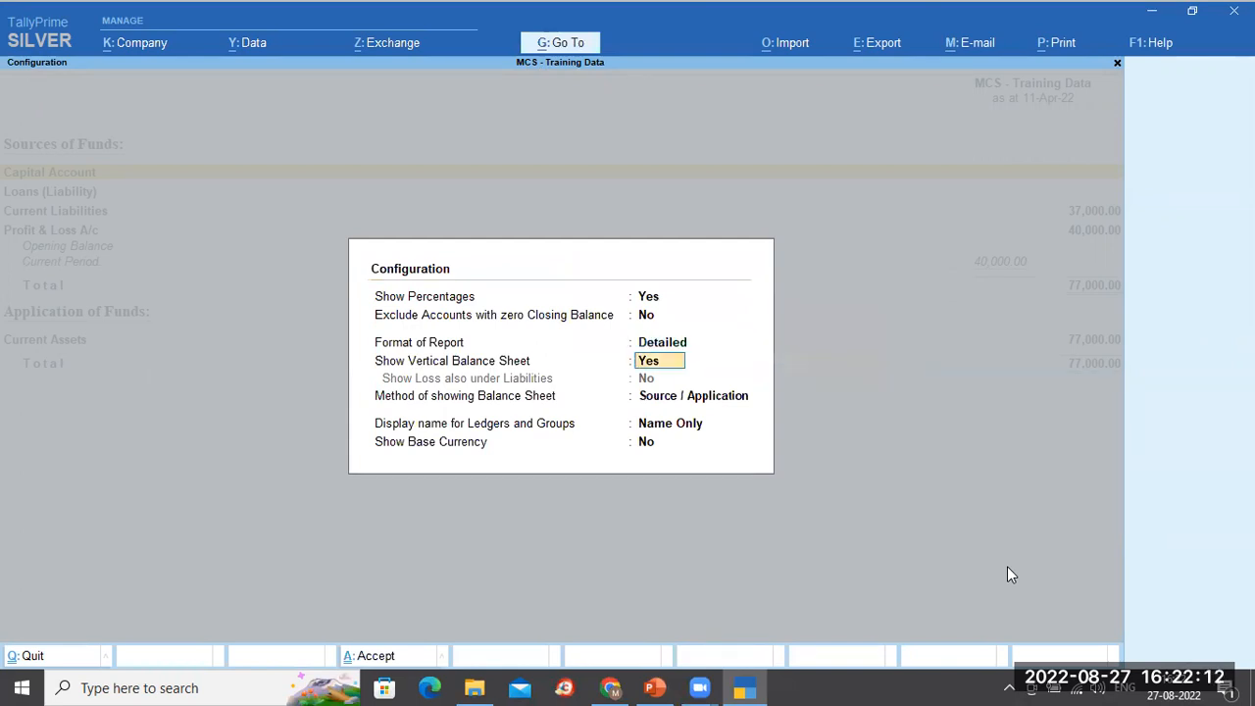
# Set the Balance Sheet's display name for ledgers and groups to Name (Alias), enable Show Base Currency, and apply the configuration.
pyautogui.press('Return')
pyautogui.press('Up')
pyautogui.press('Down')
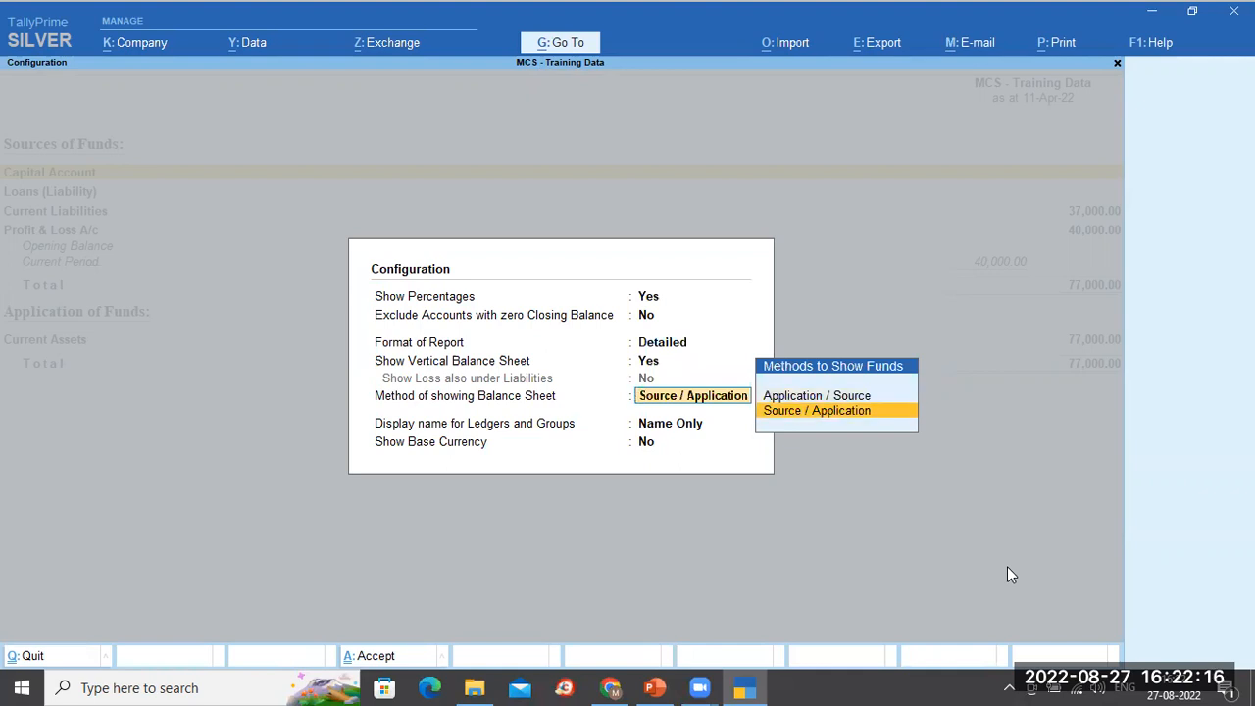
pyautogui.press('Up')
pyautogui.press('Down')
pyautogui.press('Return')
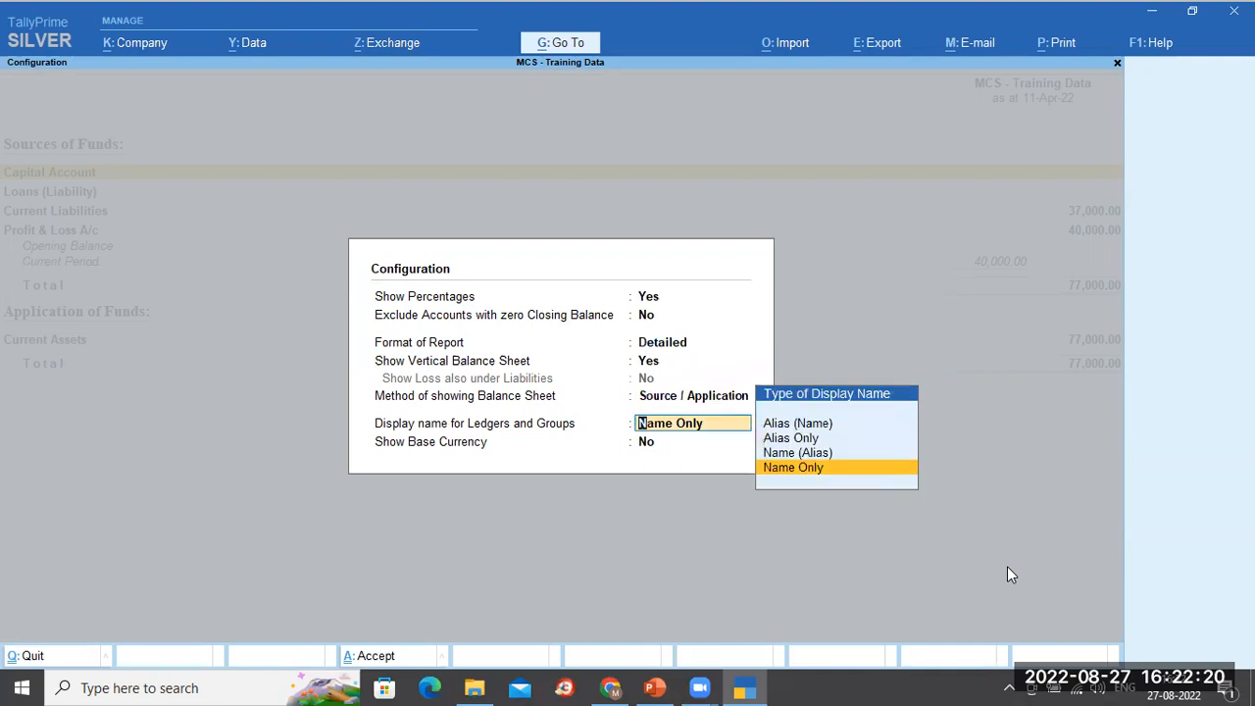
pyautogui.press('Up')
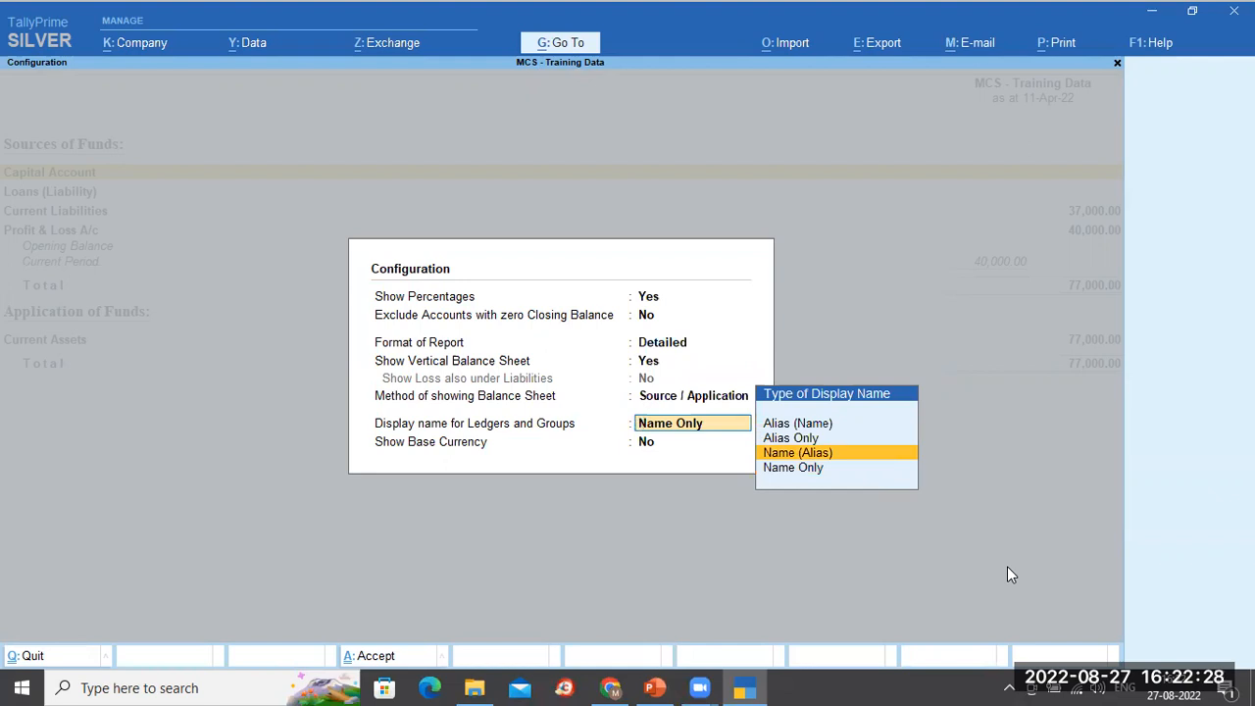
pyautogui.press('Return')
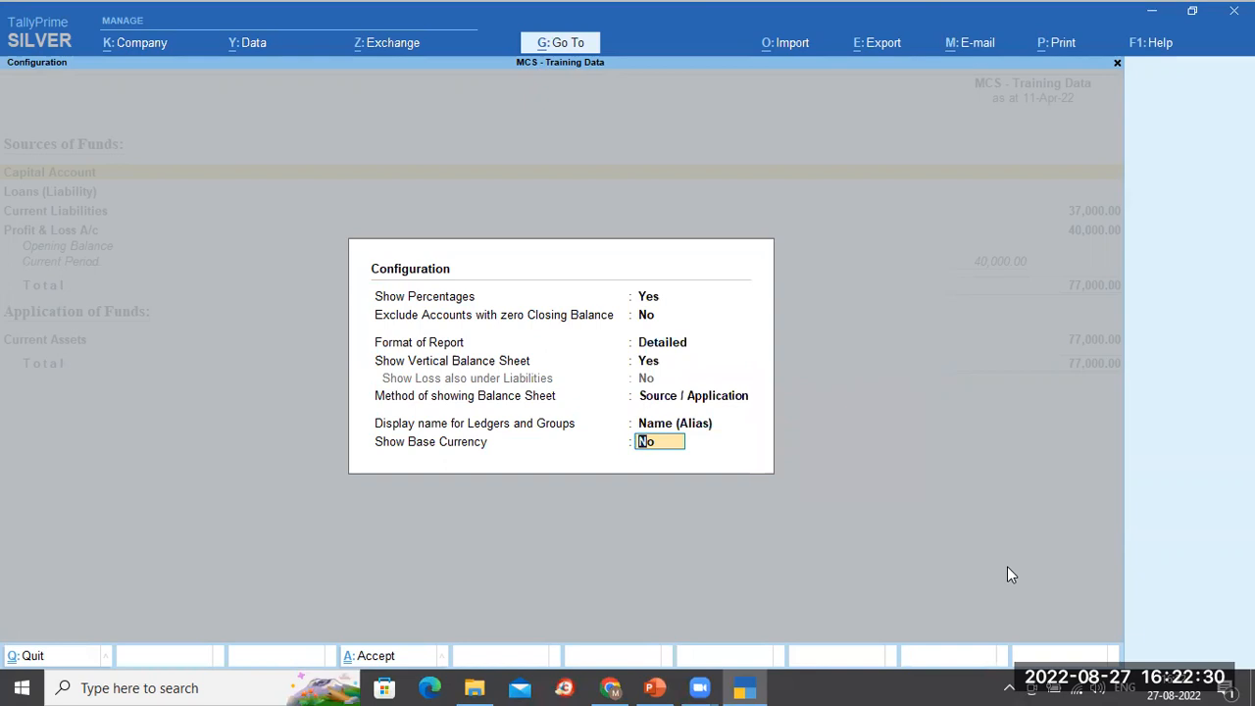
pyautogui.write('y')
pyautogui.press('Return')
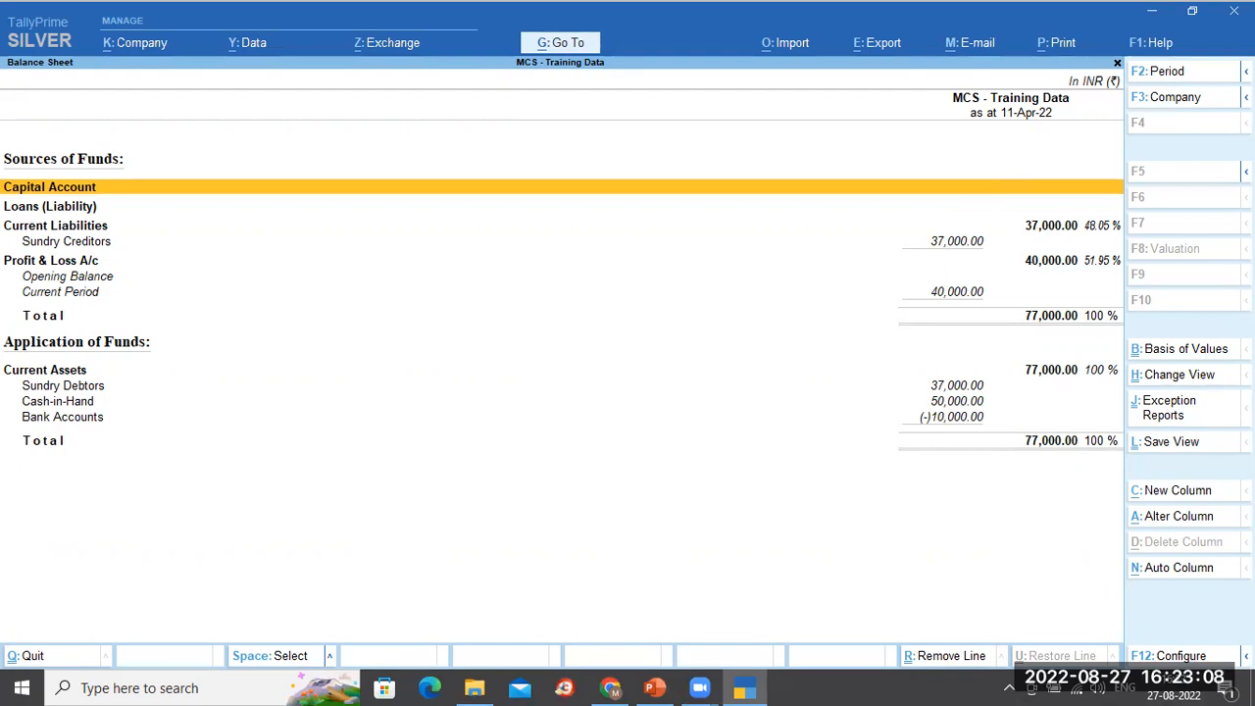
# Switch the Balance Sheet back to the side-by-side layout by setting Show Vertical Balance Sheet to No.
pyautogui.click(1172, 655)
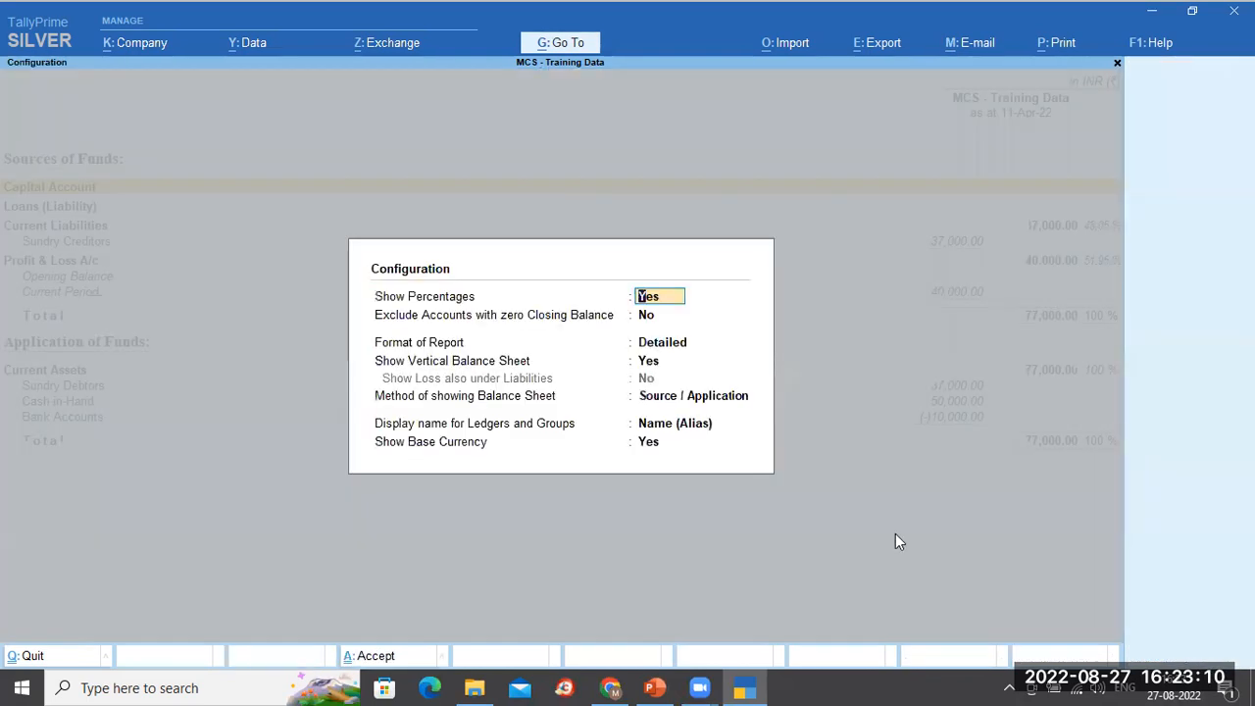
pyautogui.press('Return')
pyautogui.press('Return')
pyautogui.press('Return')
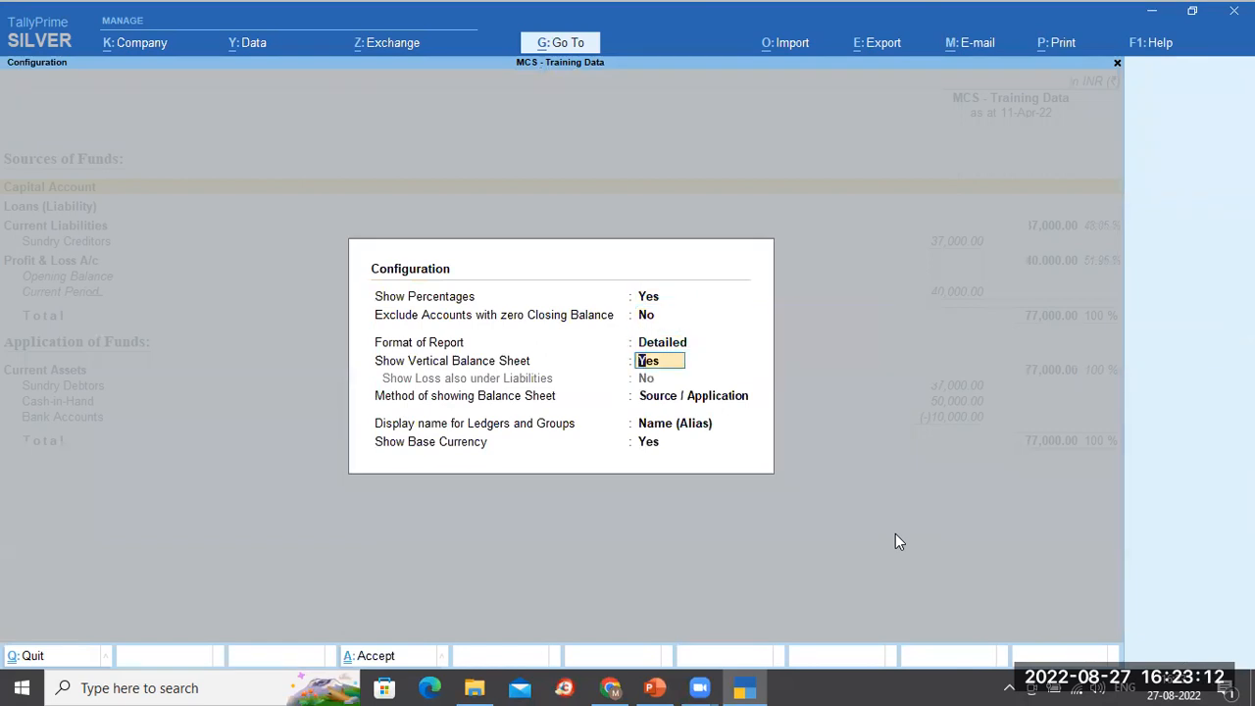
pyautogui.press('n')
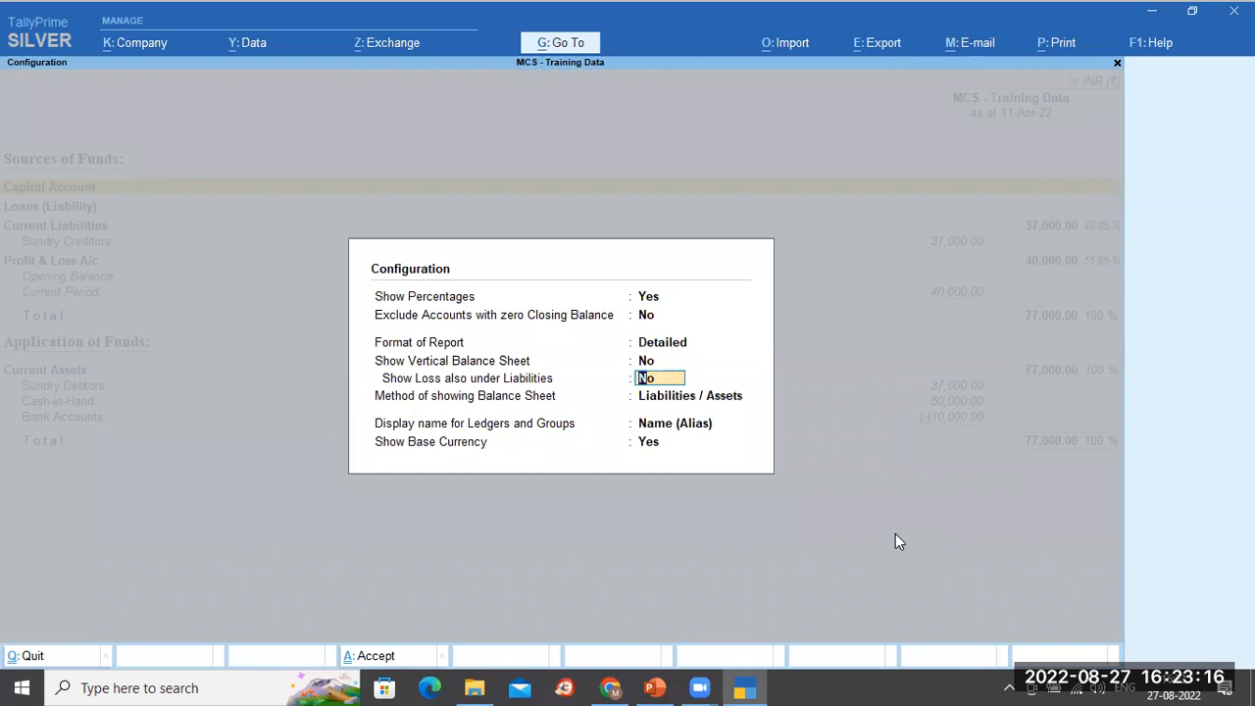
pyautogui.hotkey('ctrl', 'a')
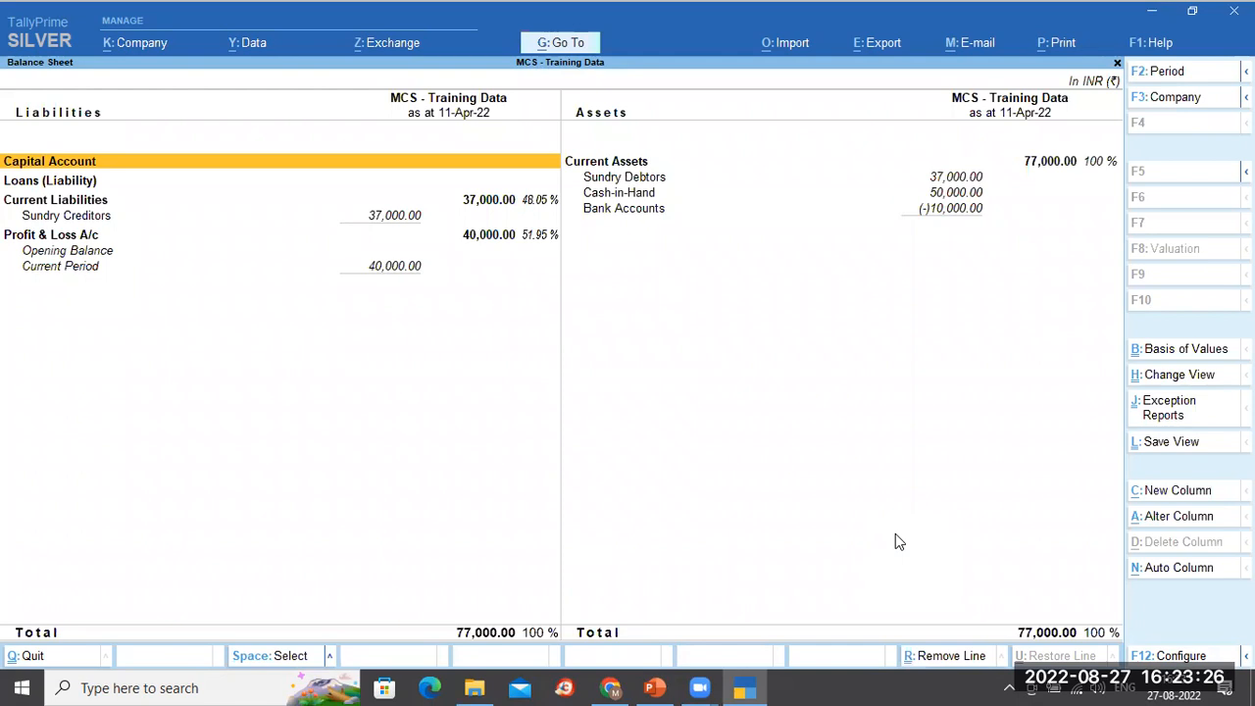
# Leave the Balance Sheet and open the Profit & Loss A/c report.
pyautogui.press('Escape')
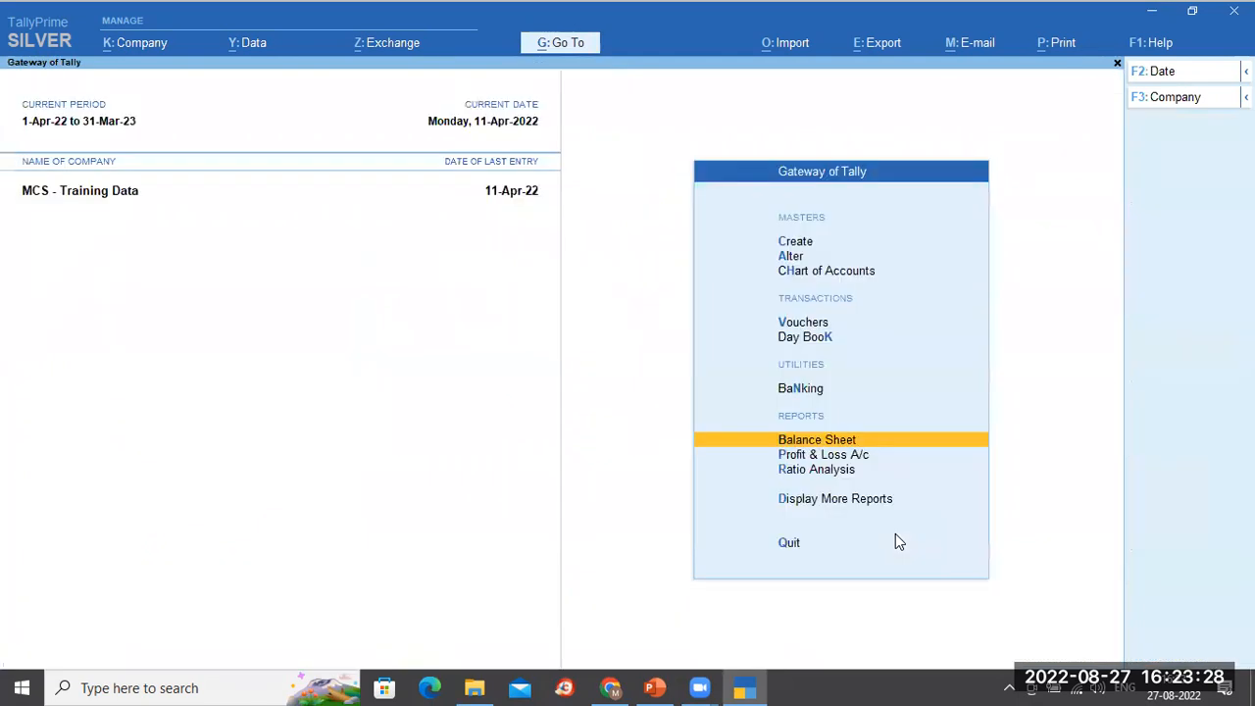
pyautogui.press('Down')
pyautogui.press('Return')
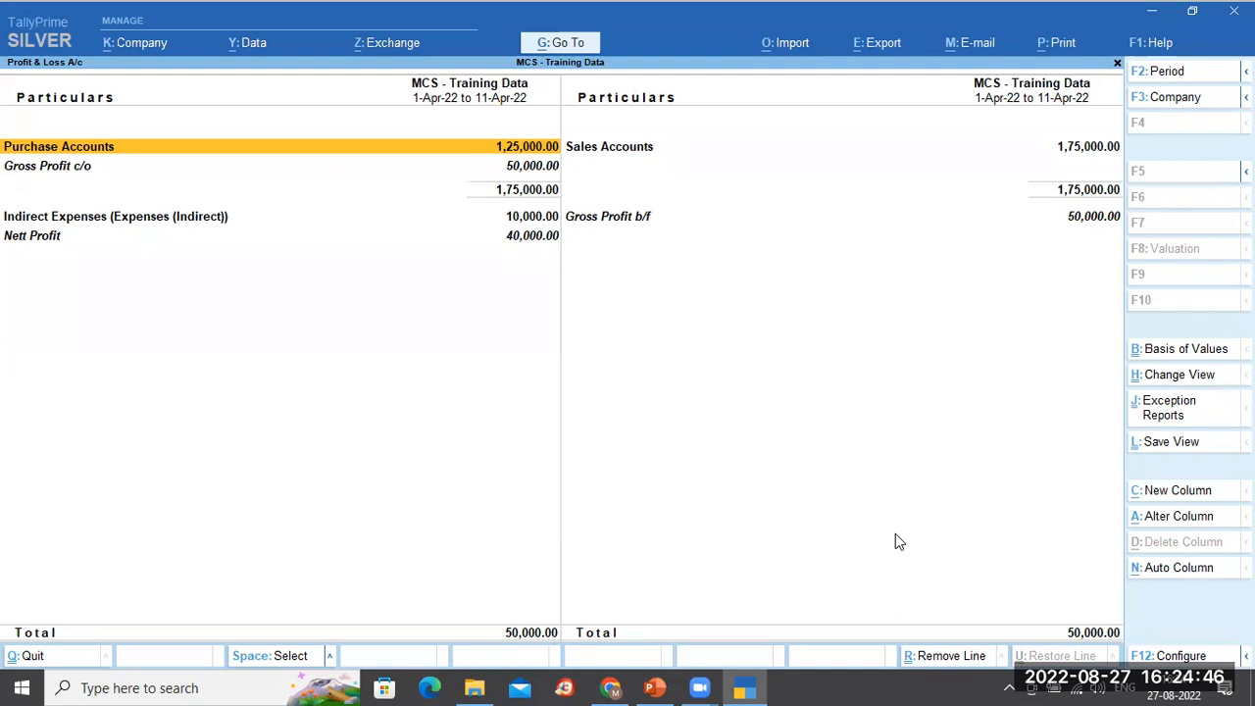
# Configure the Profit & Loss A/c to show percentages and use the Detailed format, keeping the remaining options.
pyautogui.click(1193, 654)
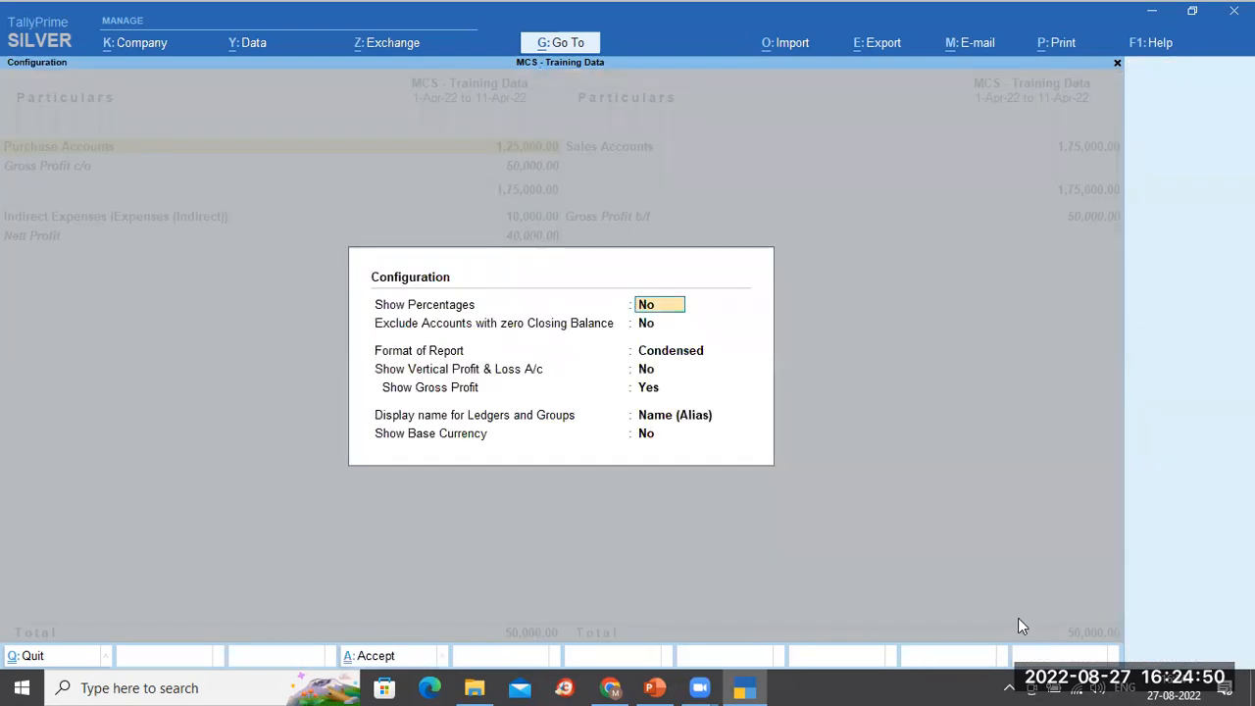
pyautogui.write('y')
pyautogui.press('Return')
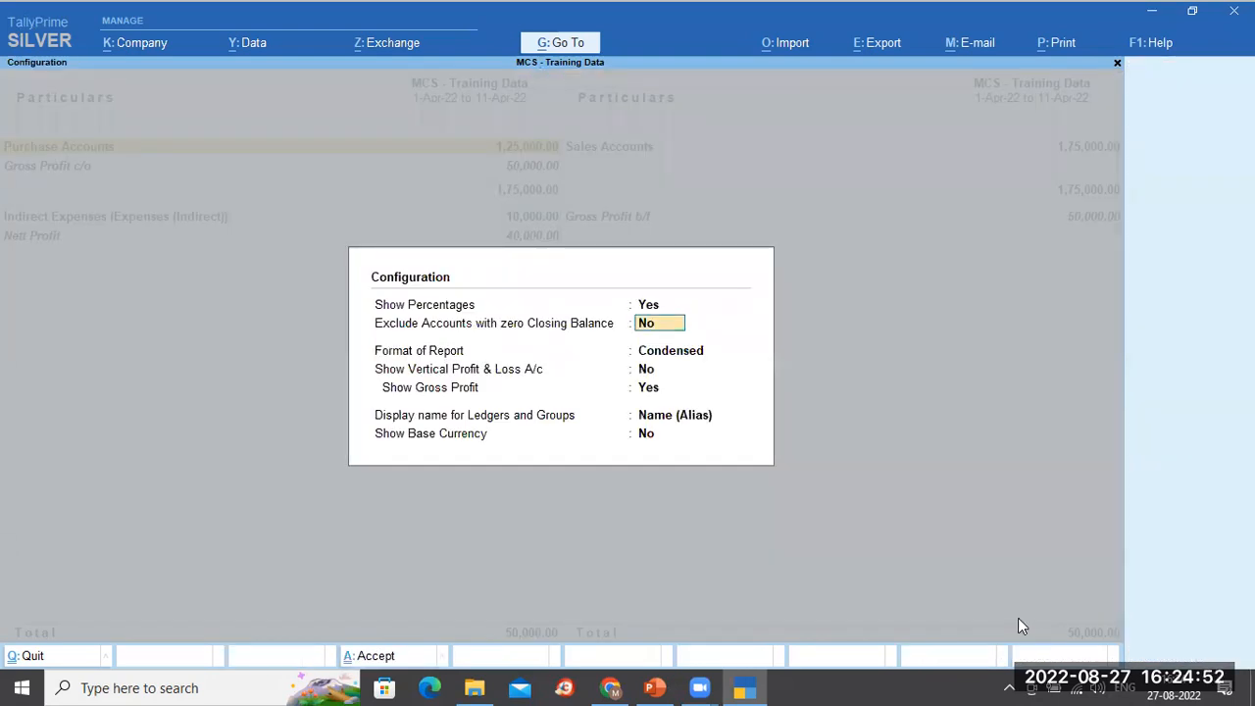
pyautogui.press('Return')
pyautogui.press('Down')
pyautogui.press('Return')
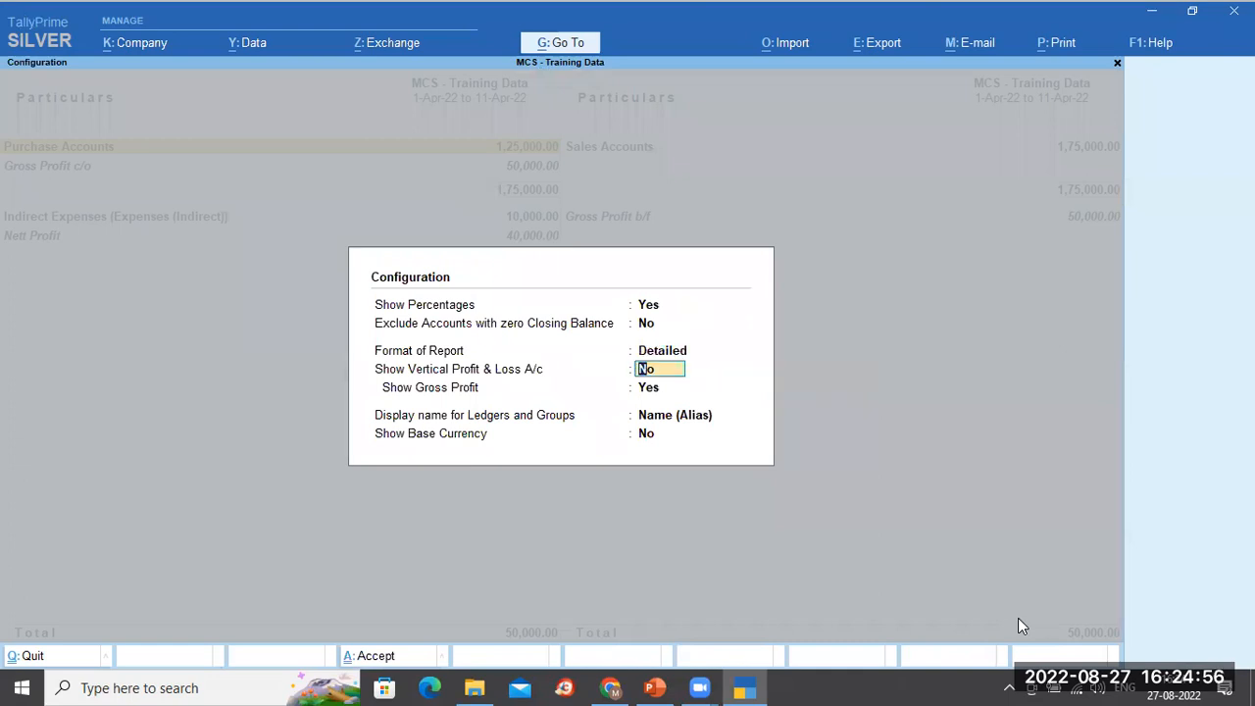
pyautogui.press('Return')
pyautogui.press('Return')
pyautogui.press('Return')
pyautogui.press('Return')
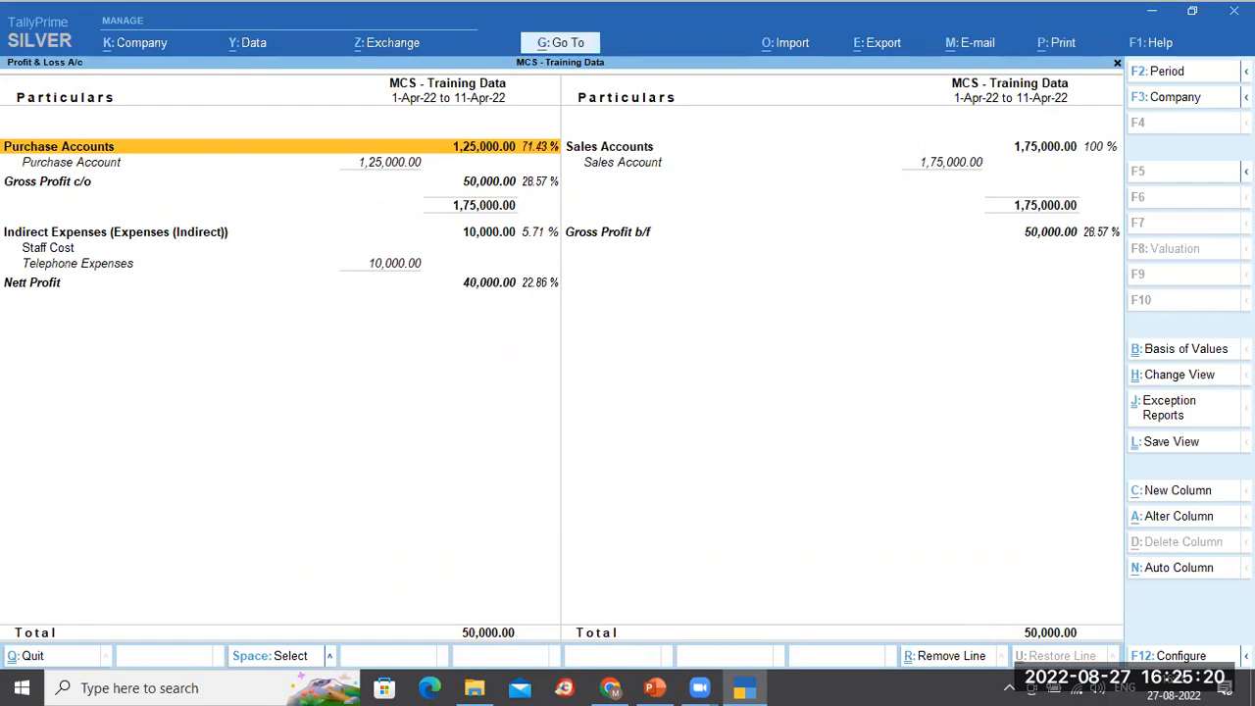
pyautogui.press('F12')
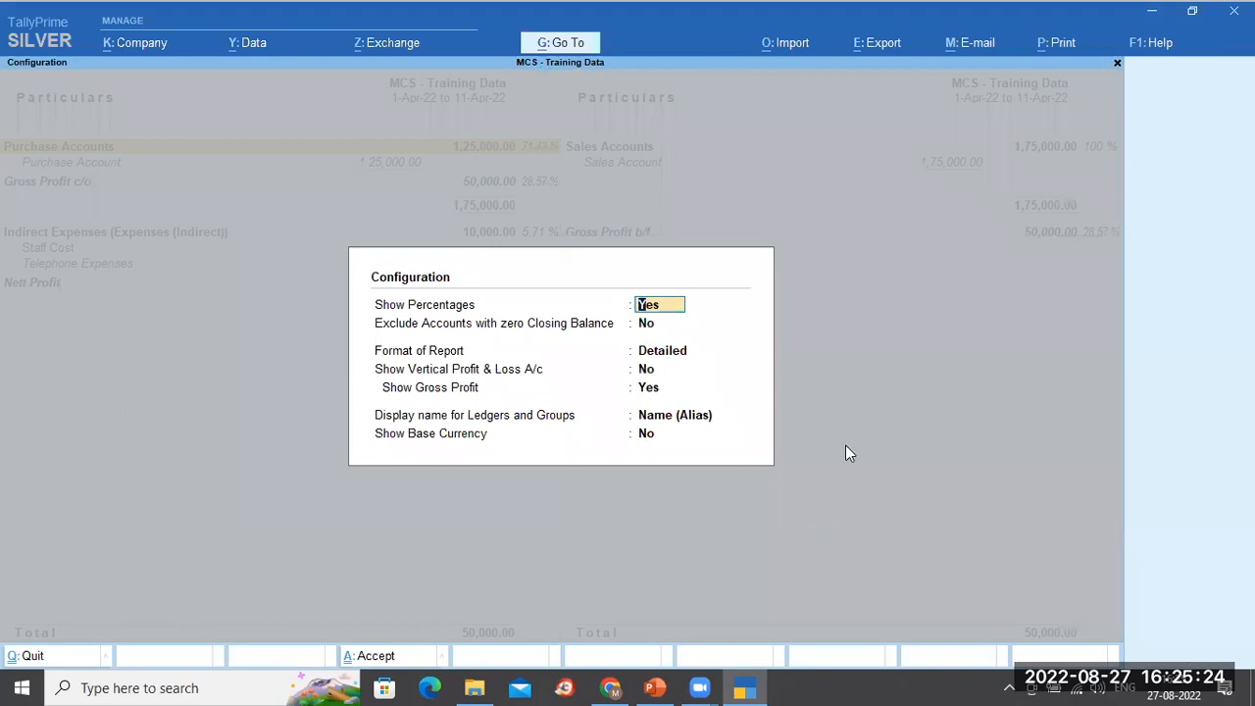
pyautogui.hotkey('ctrl', 'a')
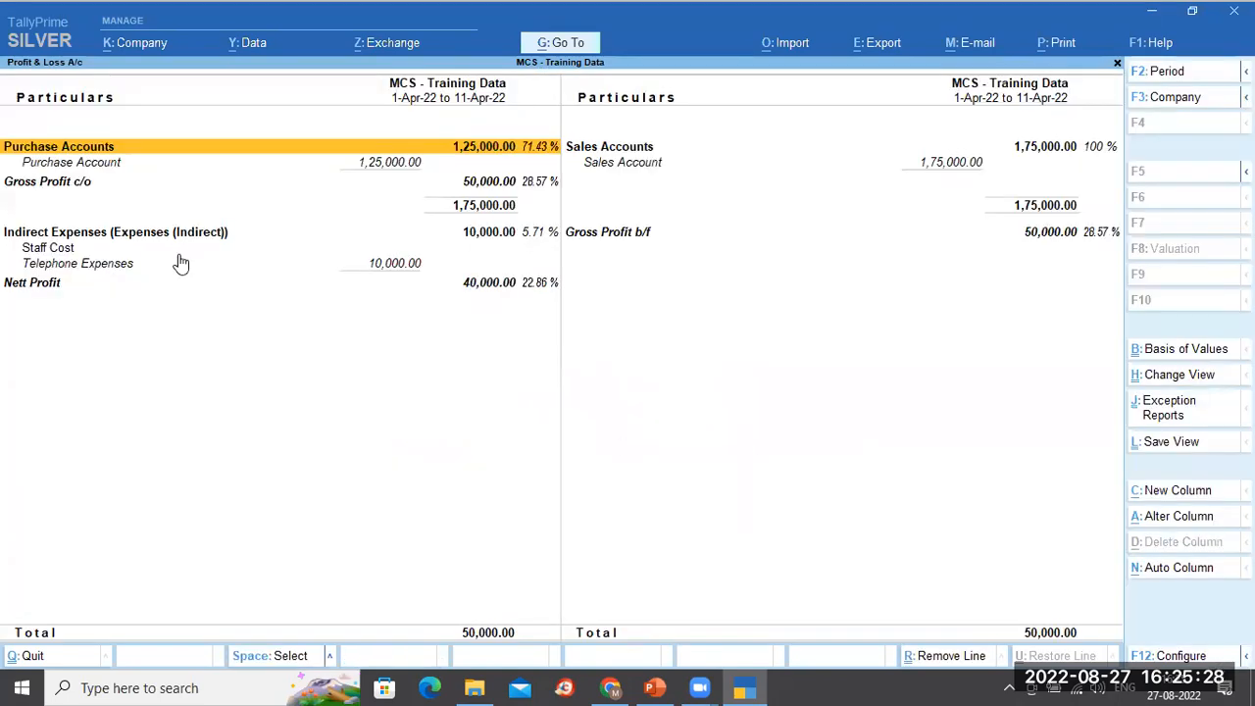
pyautogui.press('Down')
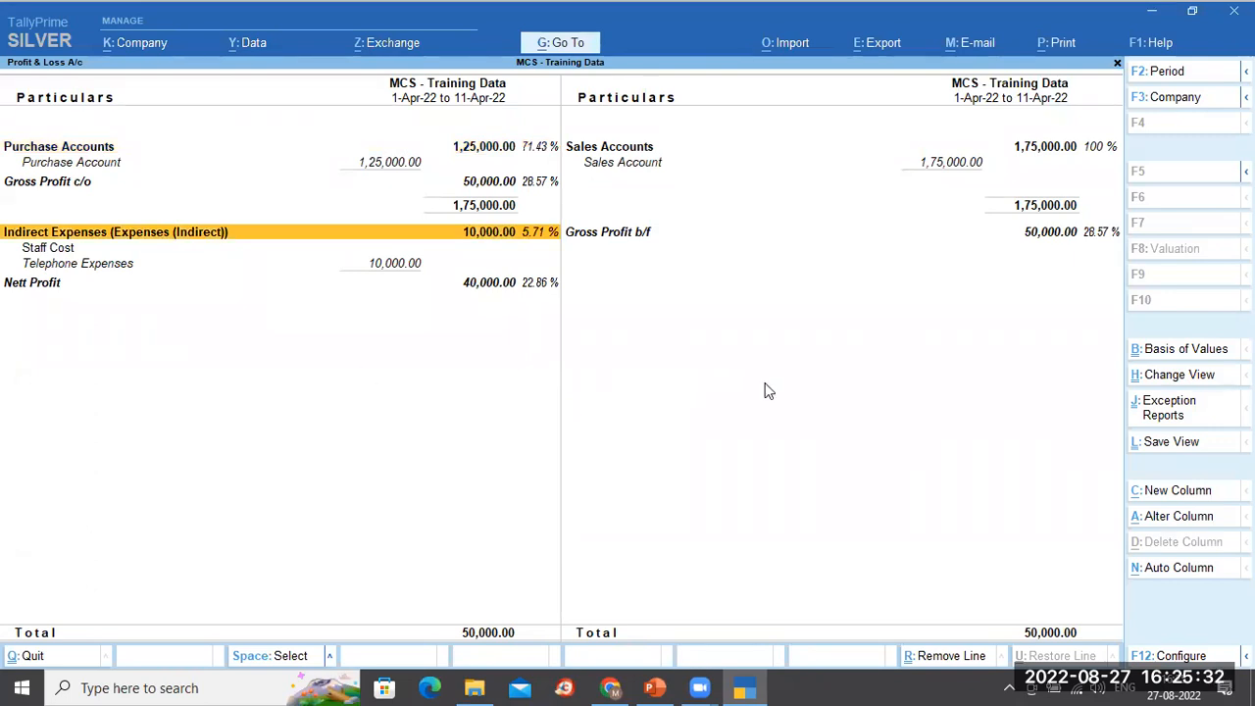
# Set the Profit & Loss A/c configuration's display name for ledgers and groups to Name Only.
pyautogui.press('F12')
pyautogui.press('Down')
pyautogui.press('Down')
pyautogui.press('Down')
pyautogui.press('Down')
pyautogui.press('Down')
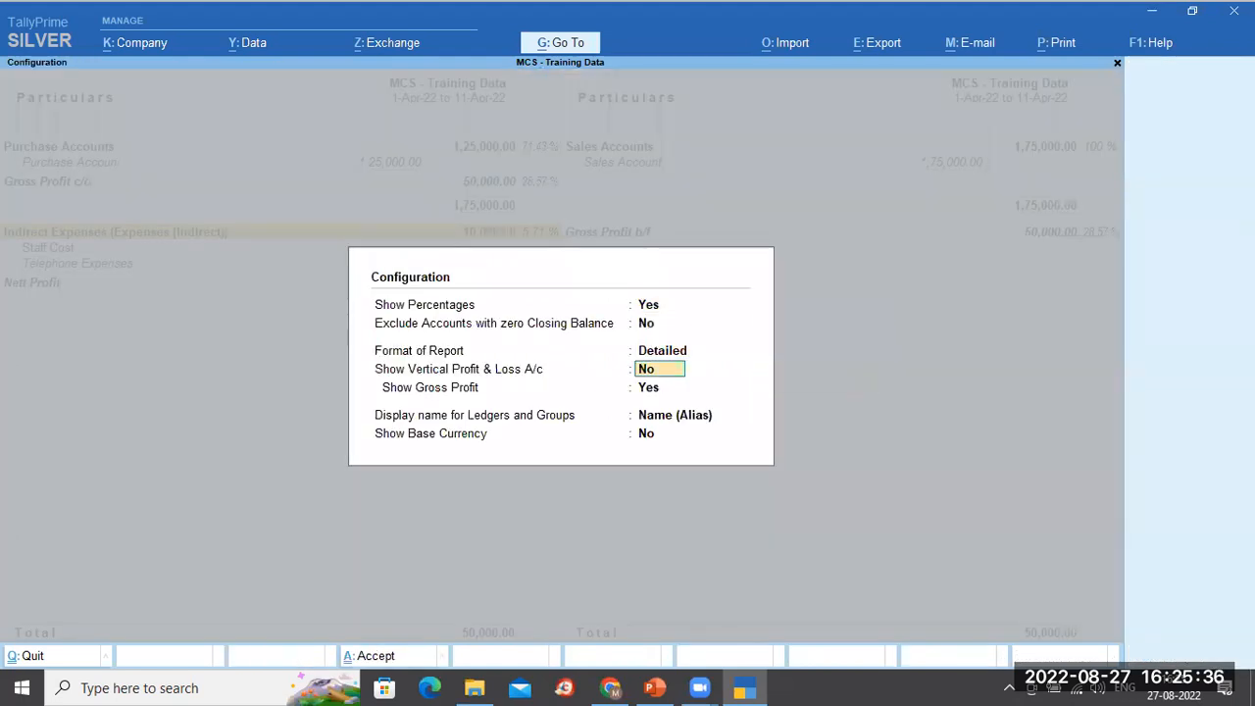
pyautogui.press('Down')
pyautogui.press('Return')
pyautogui.press('Return')
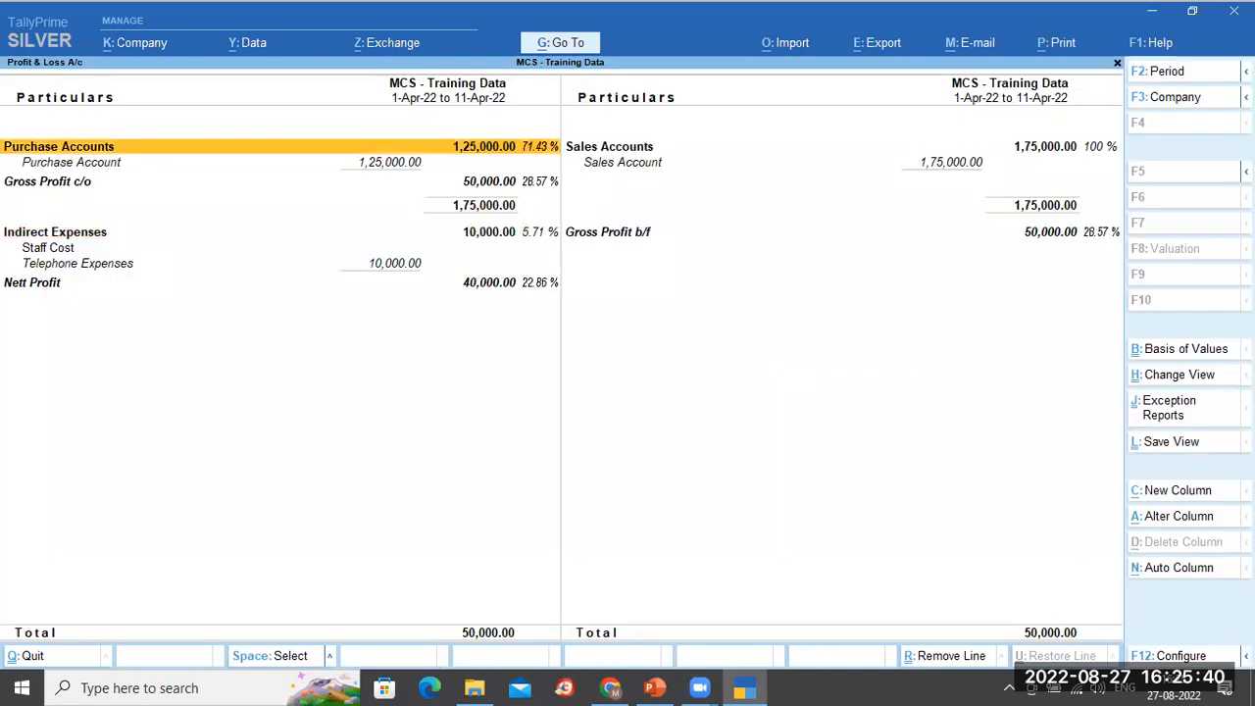
# Select the Indirect Expenses group in the Profit & Loss A/c.
pyautogui.press('Down')
pyautogui.press('Down')
pyautogui.press('Down')
pyautogui.press('Up')
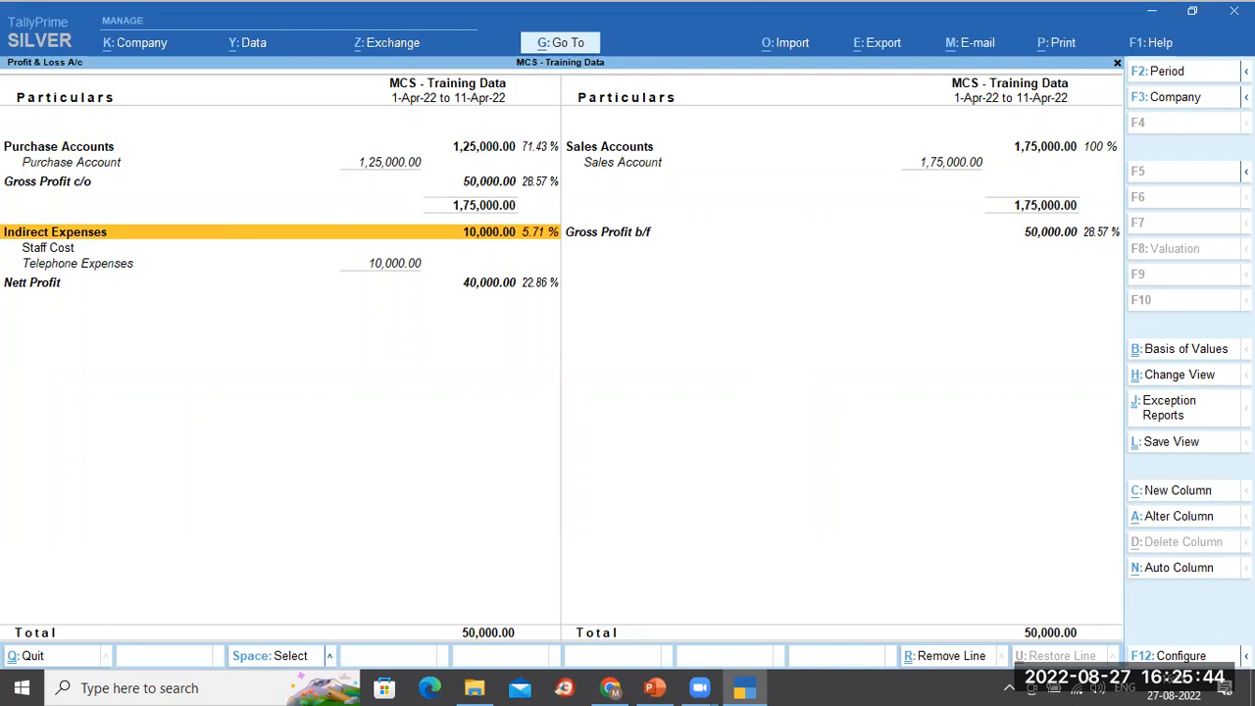
pyautogui.press('Down')
pyautogui.press('Down')
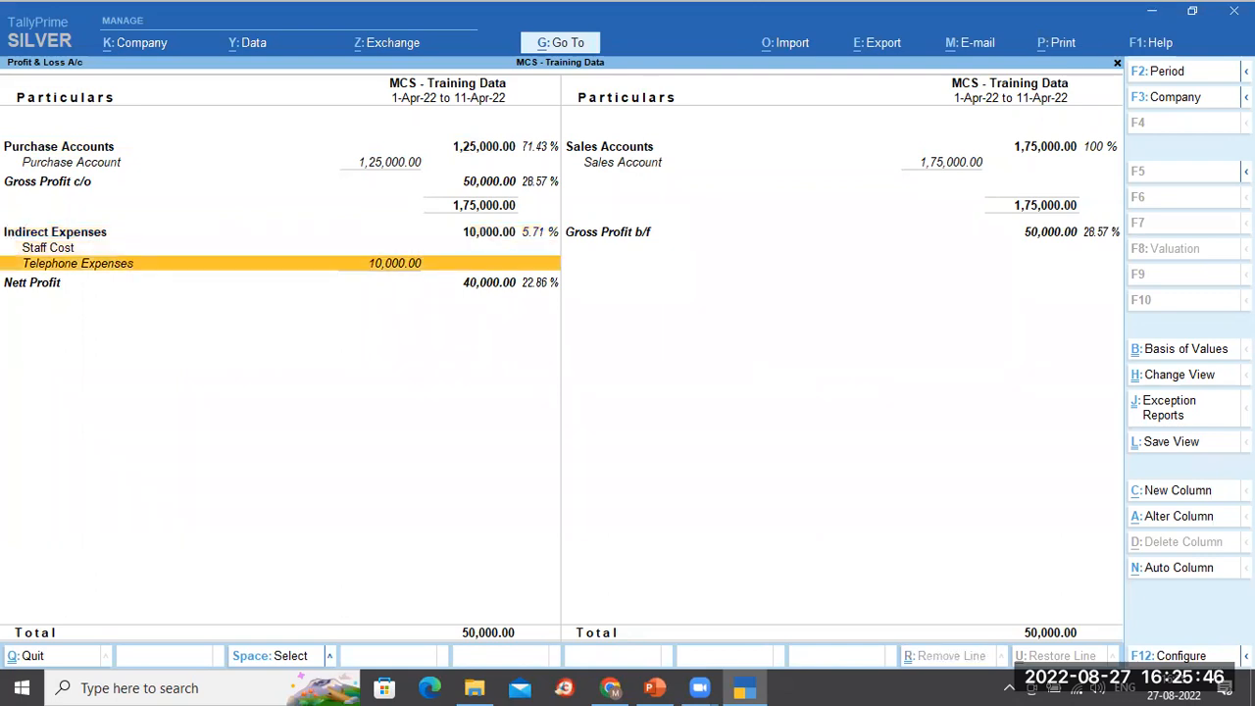
pyautogui.press('Up')
pyautogui.press('Up')
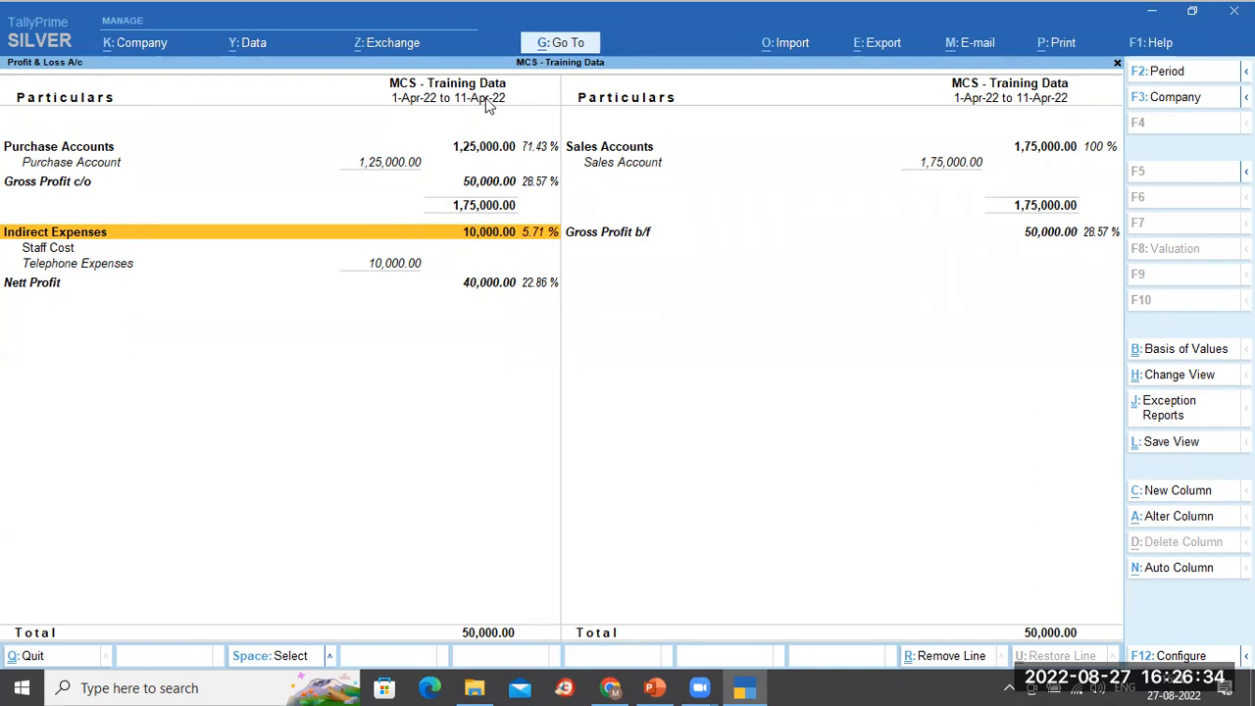
# Change the Profit & Loss A/c period to run from 1-4-2022 to 5-4-2022.
pyautogui.click(1181, 83)
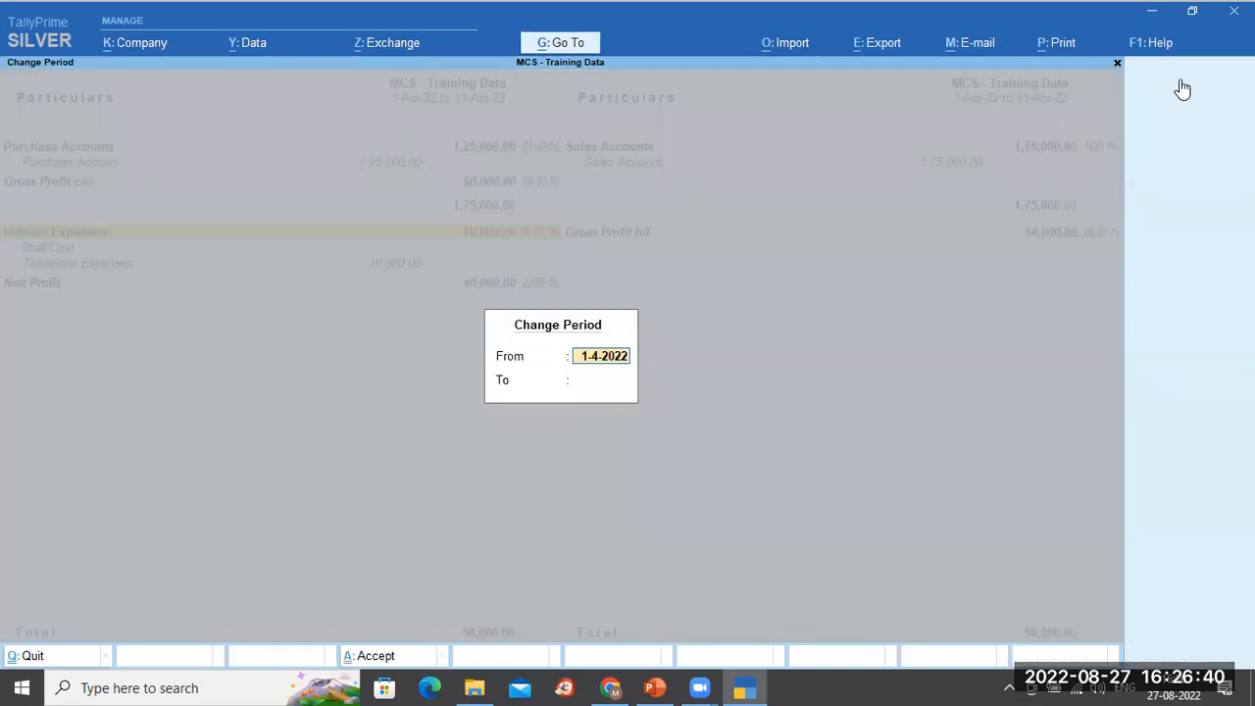
pyautogui.press('Return')
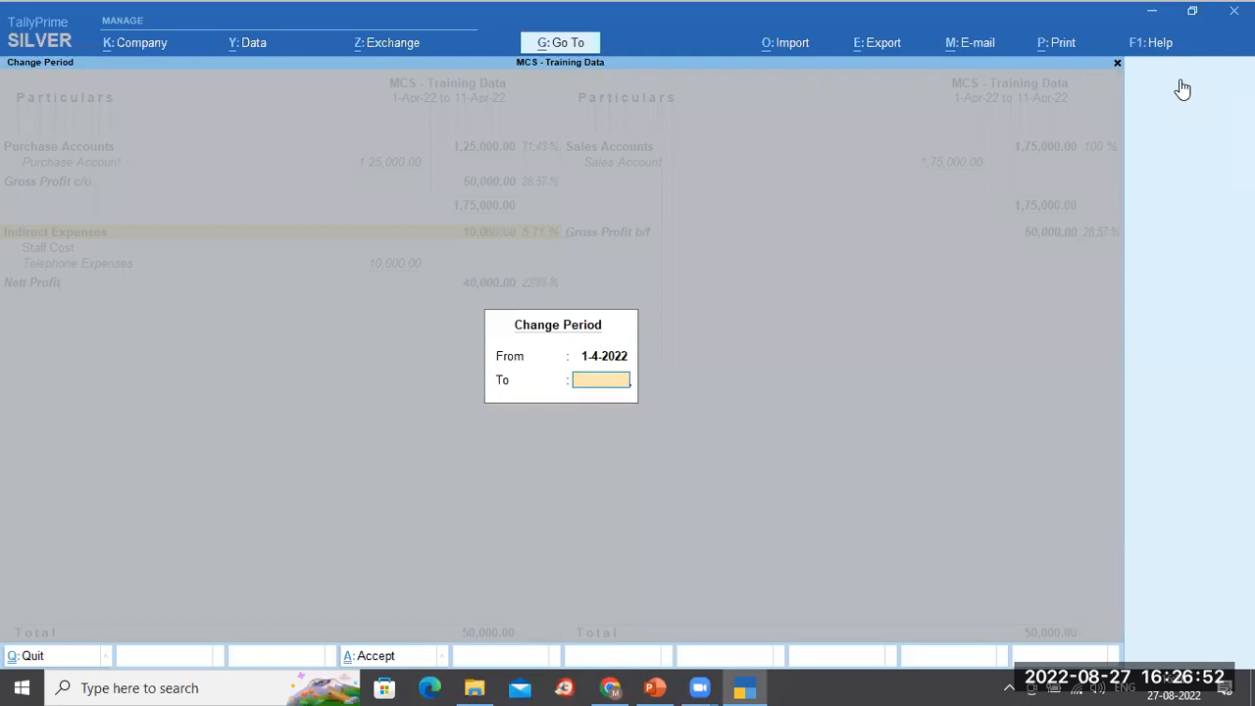
pyautogui.write('5-4')
pyautogui.press('Return')
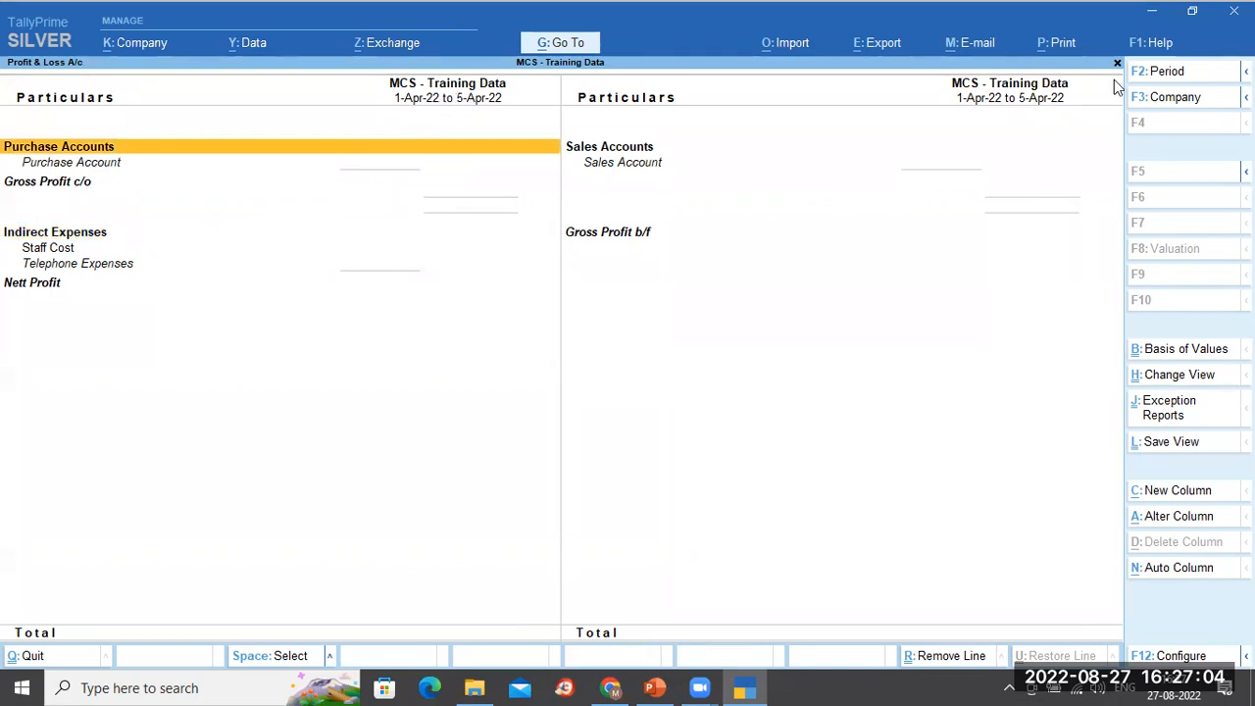
# Change the report period's end date to 11-Apr-22, keeping 1-4-2022 as the start date.
pyautogui.click(1162, 71)
pyautogui.press('Return')
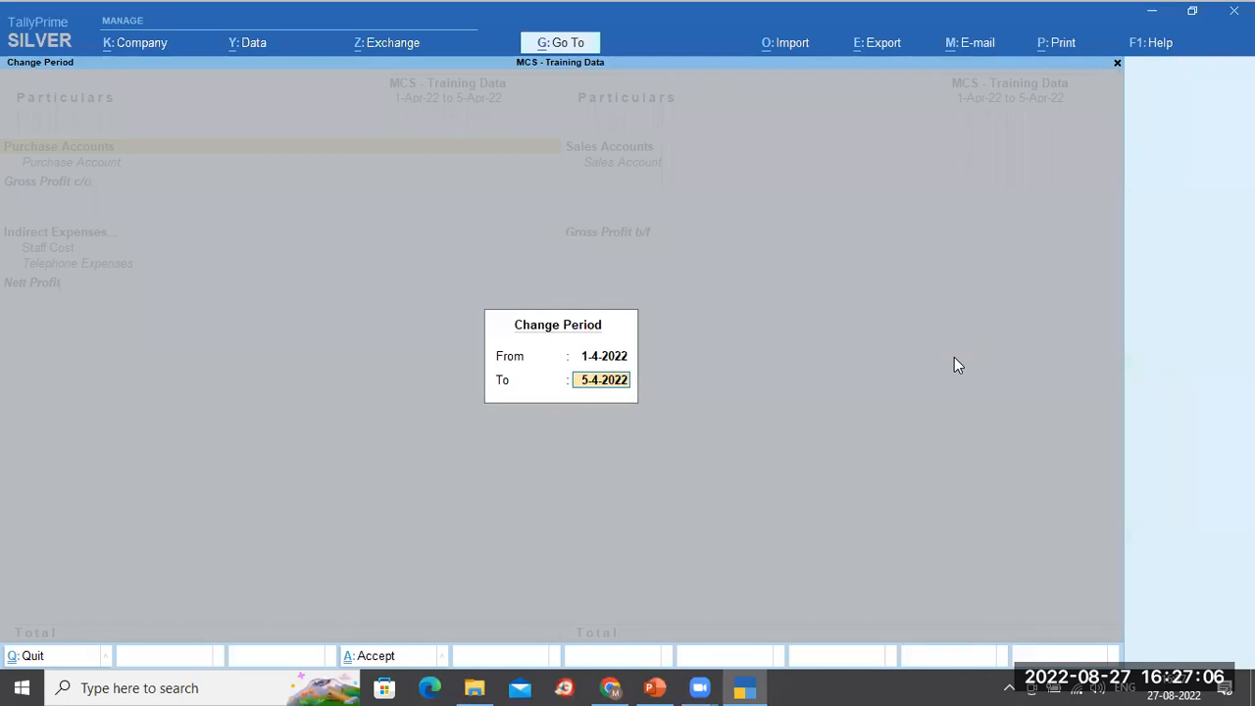
pyautogui.press('BackSpace')
pyautogui.write('11')
pyautogui.press('Return')
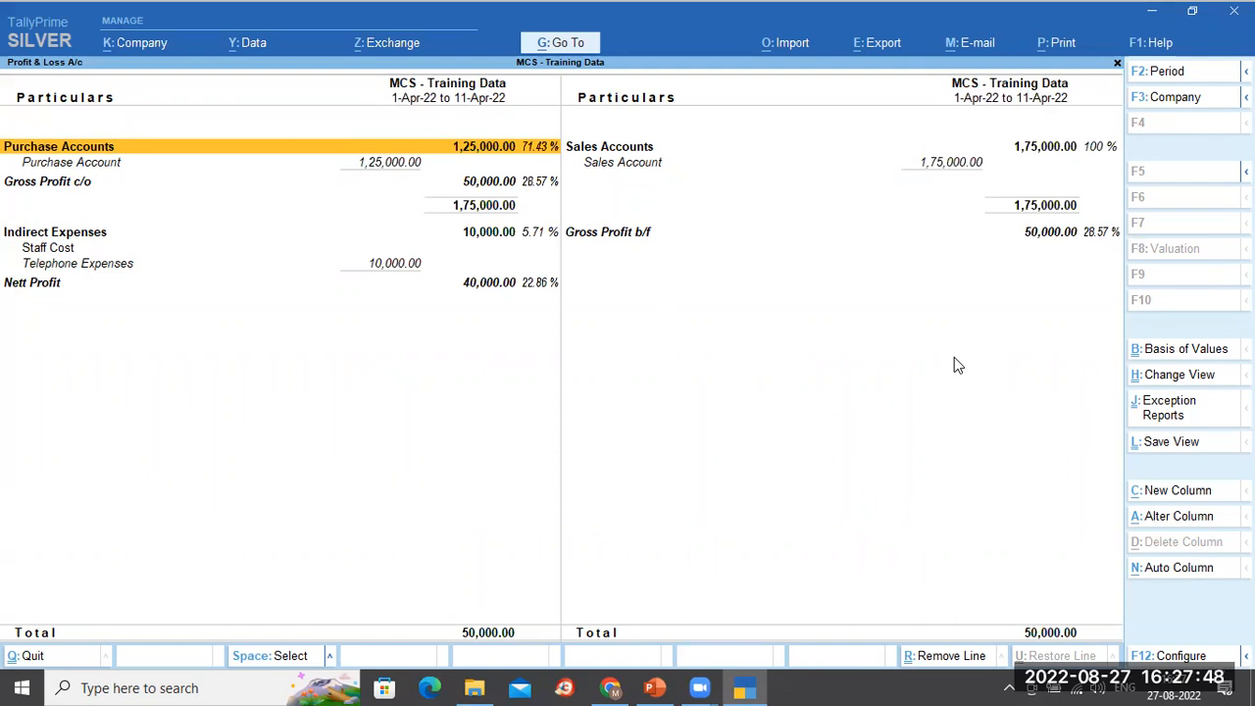
# Split the Profit & Loss A/c into automatically repeated columns using the Quarterly option.
pyautogui.click(1173, 573)
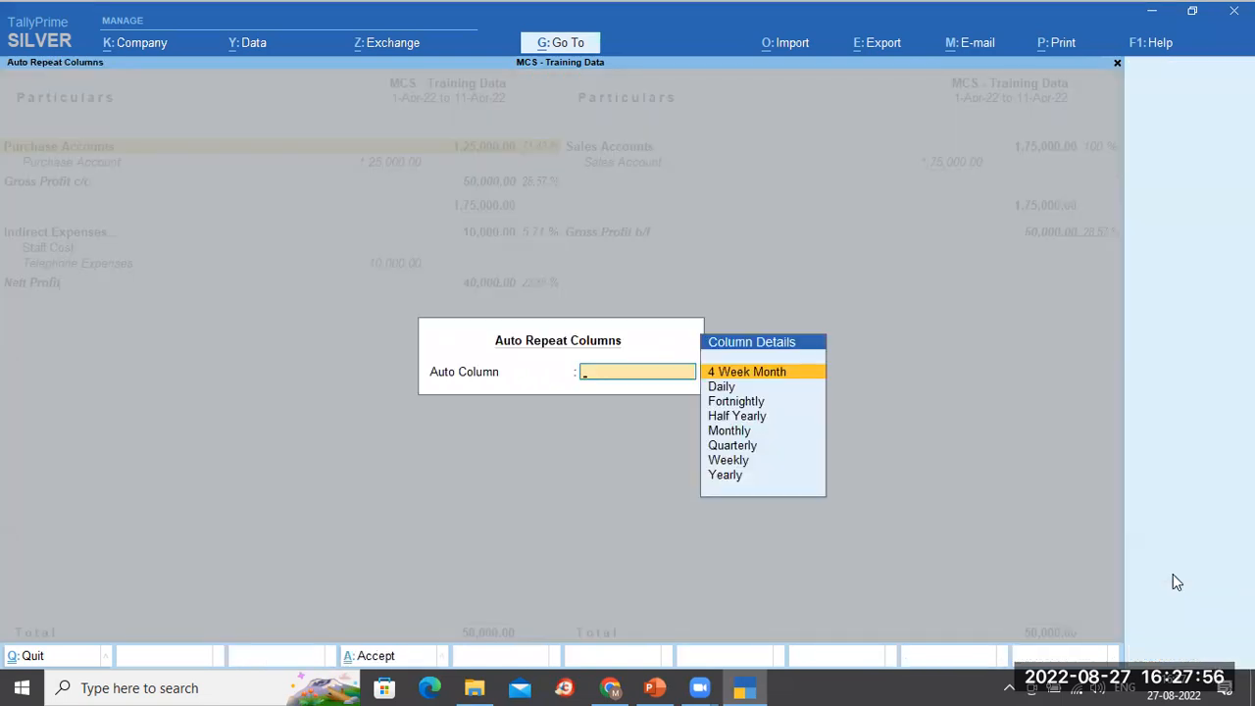
pyautogui.press('Down')
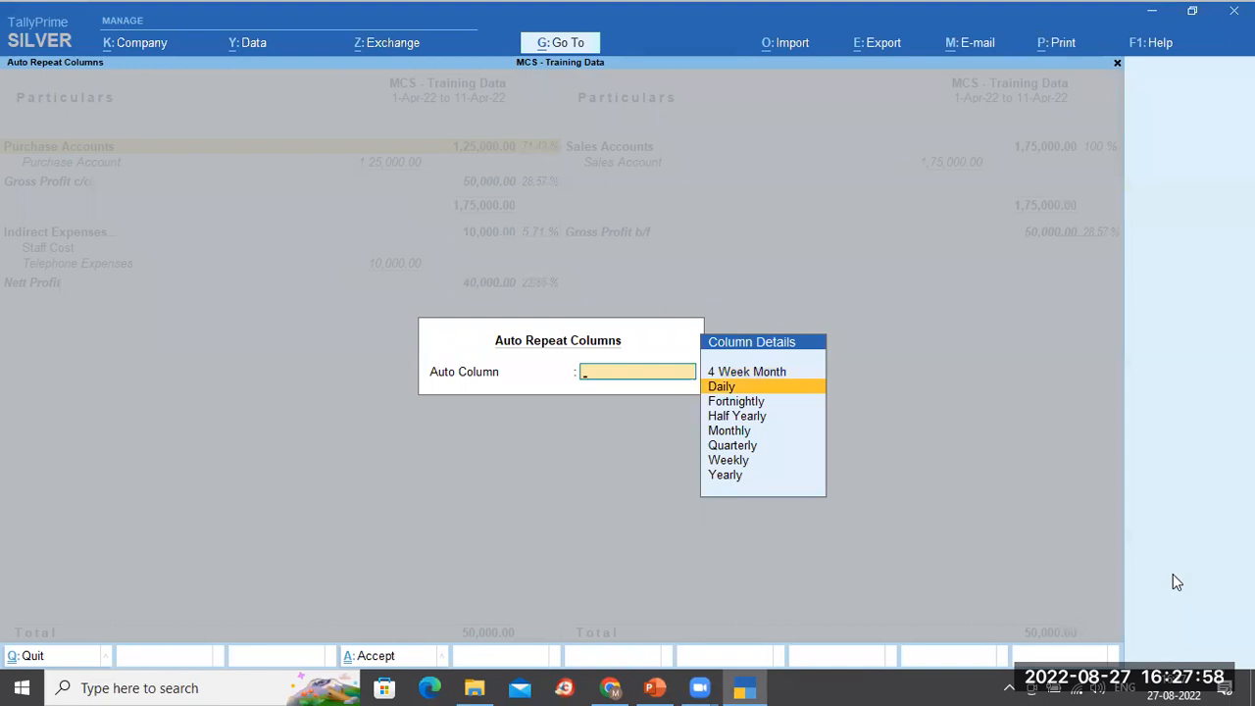
pyautogui.press('Down')
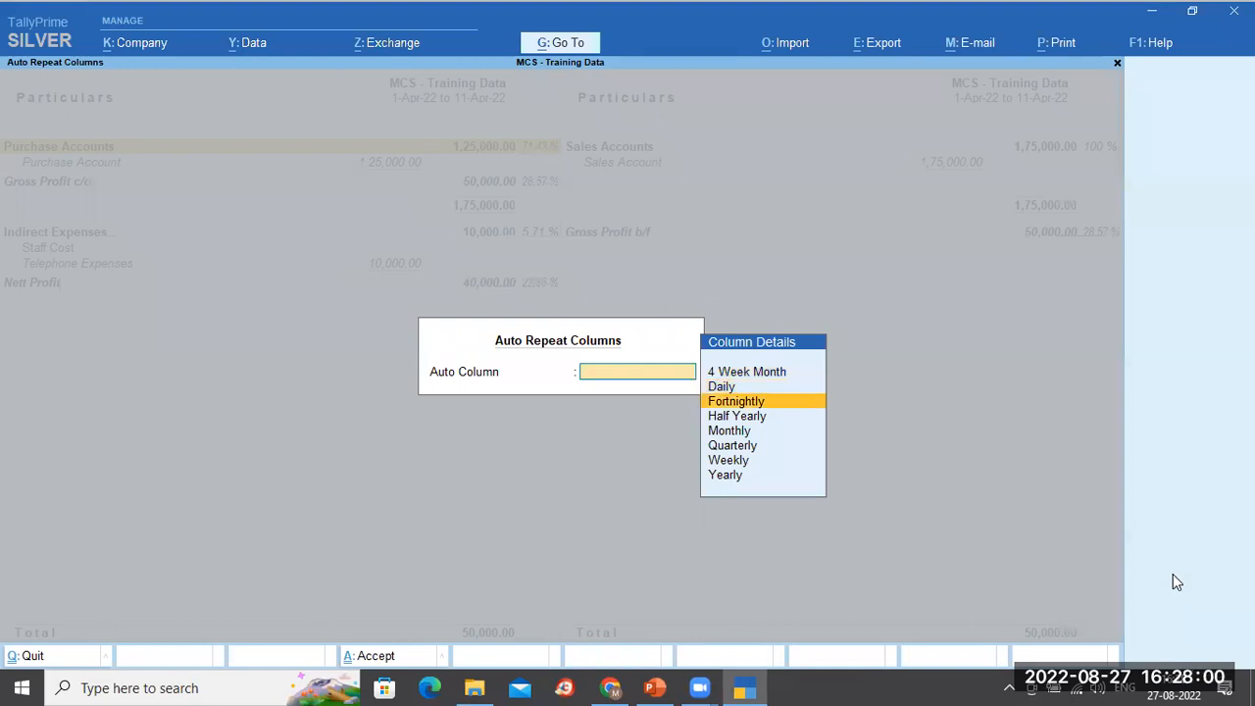
pyautogui.press('Down')
pyautogui.press('Down')
pyautogui.press('Down')
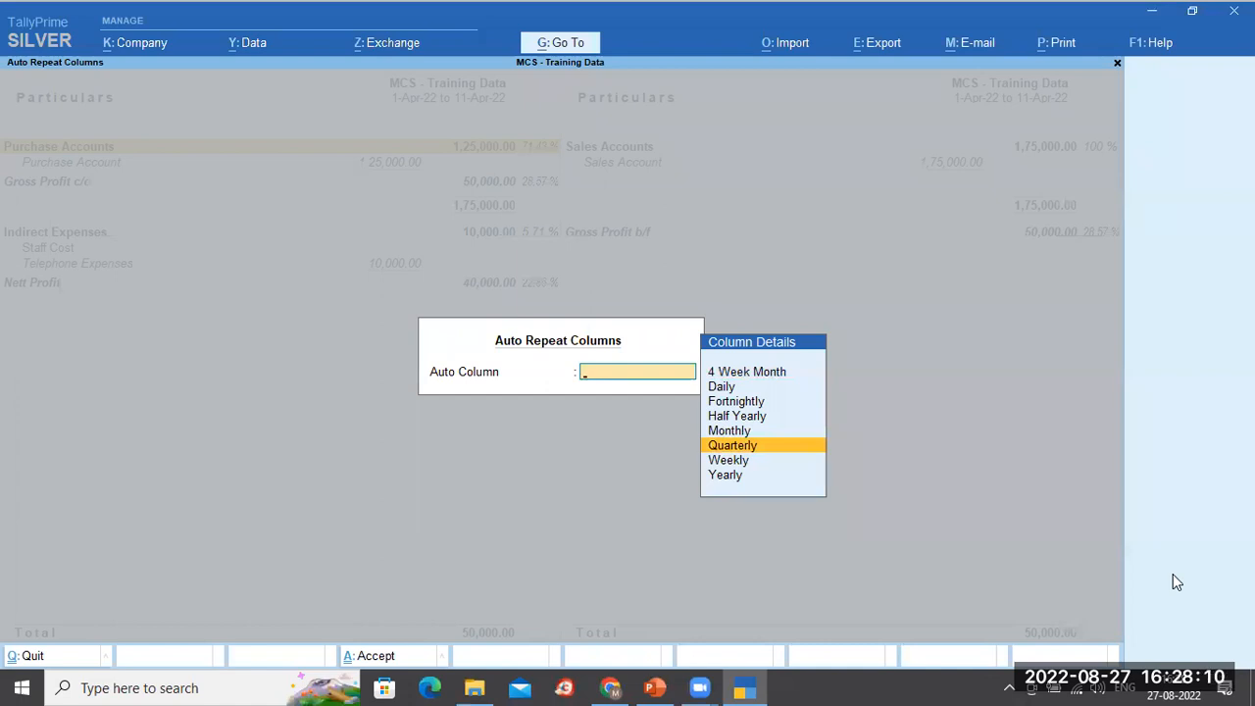
pyautogui.press('Return')
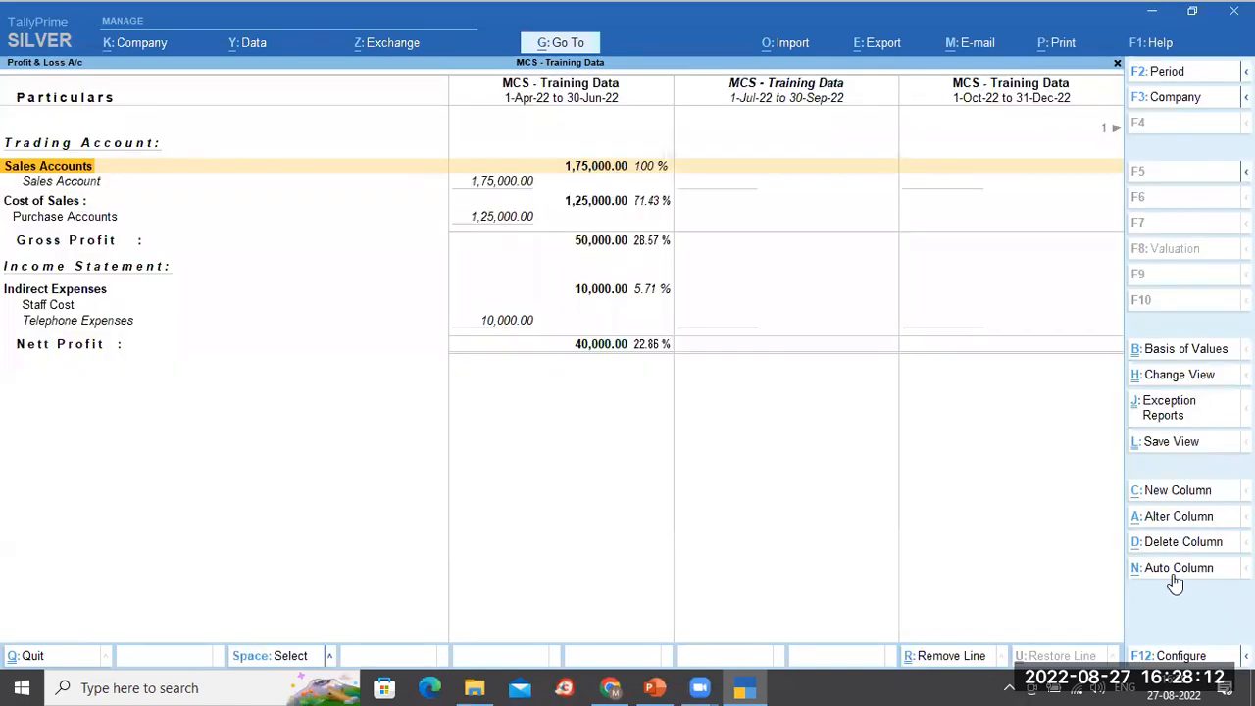
# Examine the quarterly columns of the Profit & Loss A/c across all four quarters and down to the Telephone Expenses line.
pyautogui.press('Right')
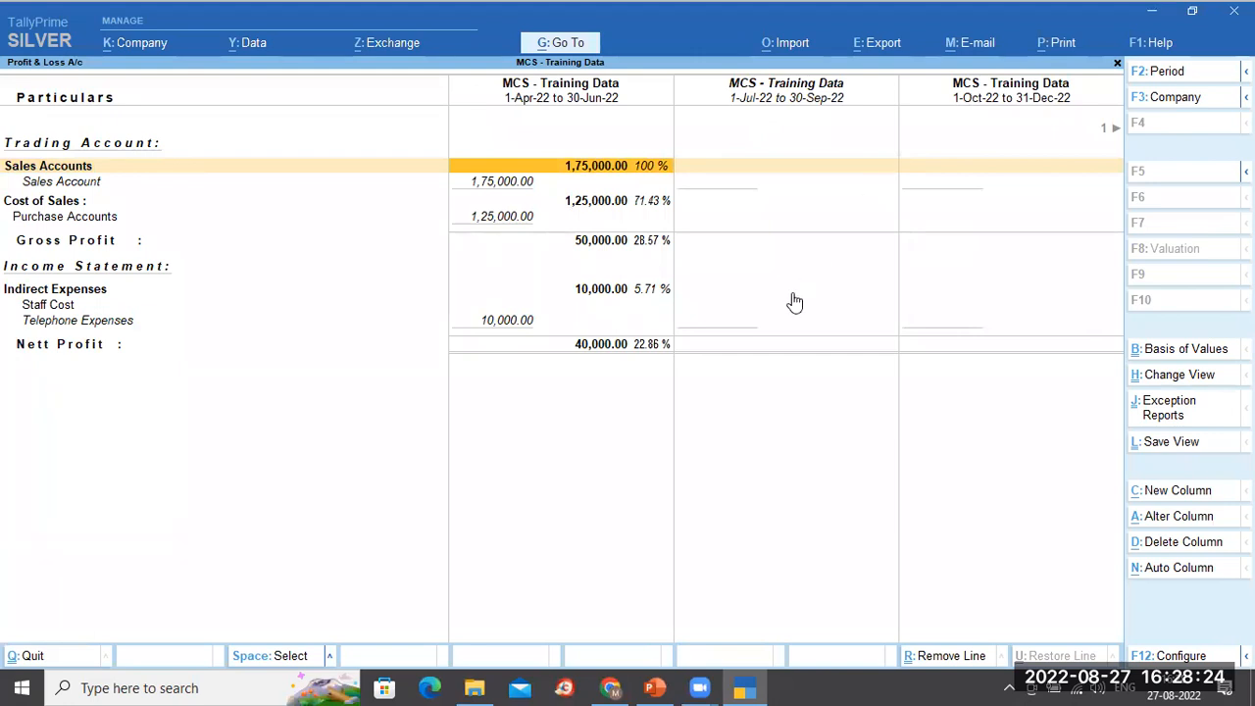
pyautogui.press('Right')
pyautogui.press('Right')
pyautogui.press('Right')
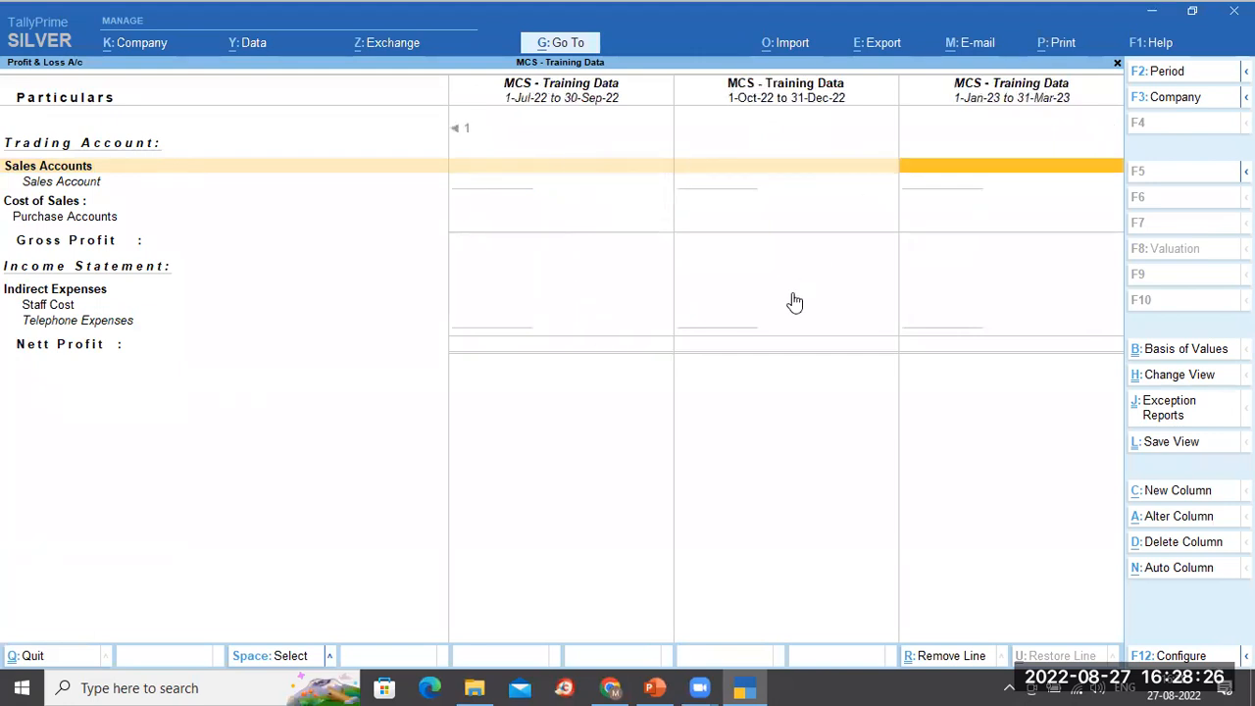
pyautogui.press('Left')
pyautogui.press('Left')
pyautogui.press('Left')
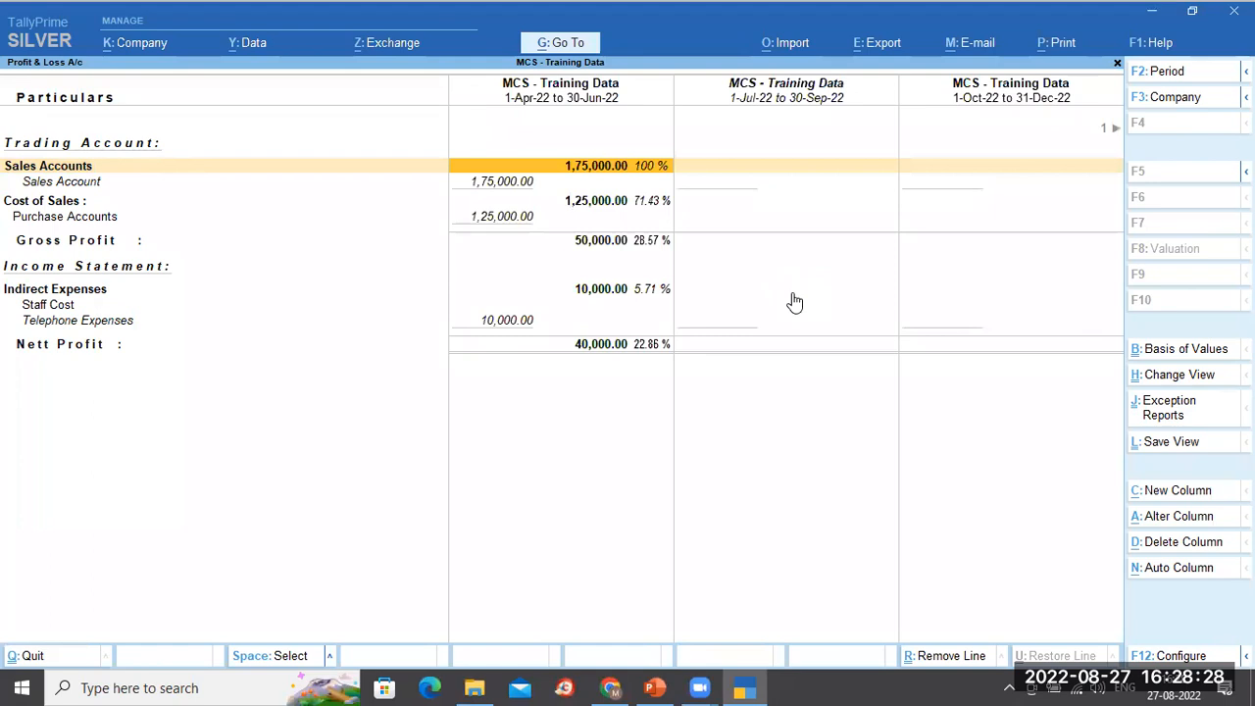
pyautogui.press('Down')
pyautogui.press('Down')
pyautogui.press('Right')
pyautogui.press('Up')
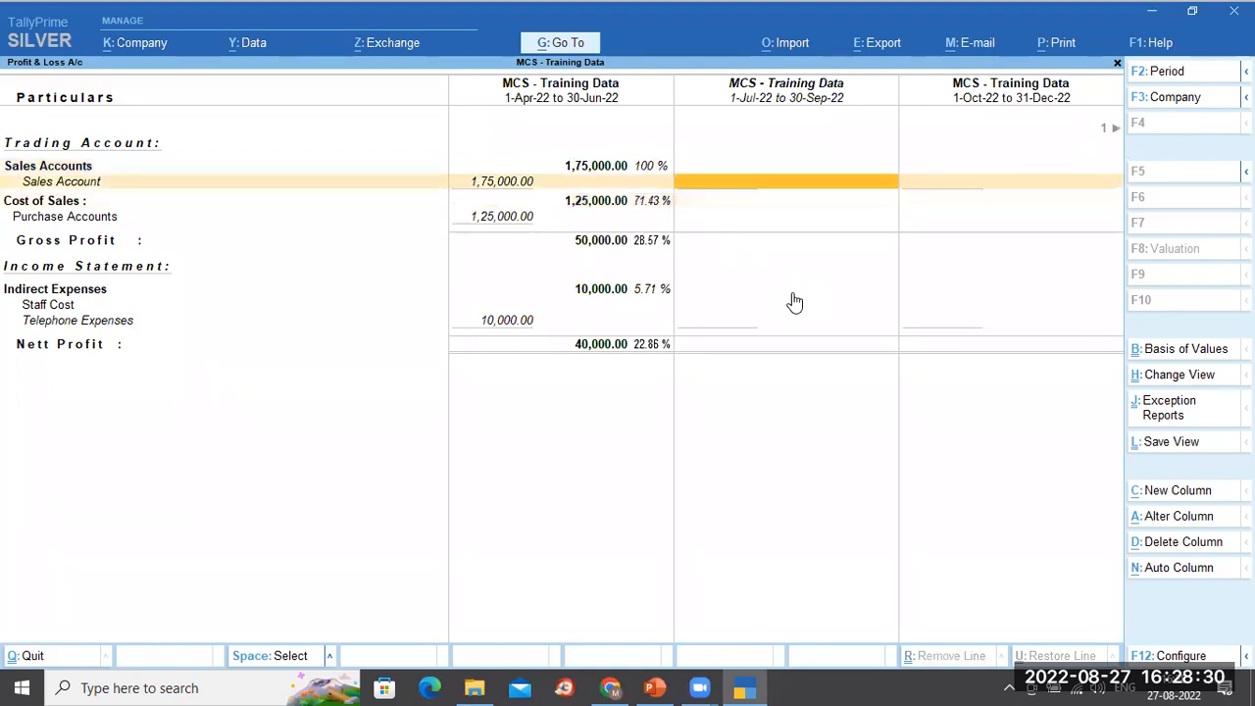
pyautogui.press('Up')
pyautogui.press('Right')
pyautogui.press('Right')
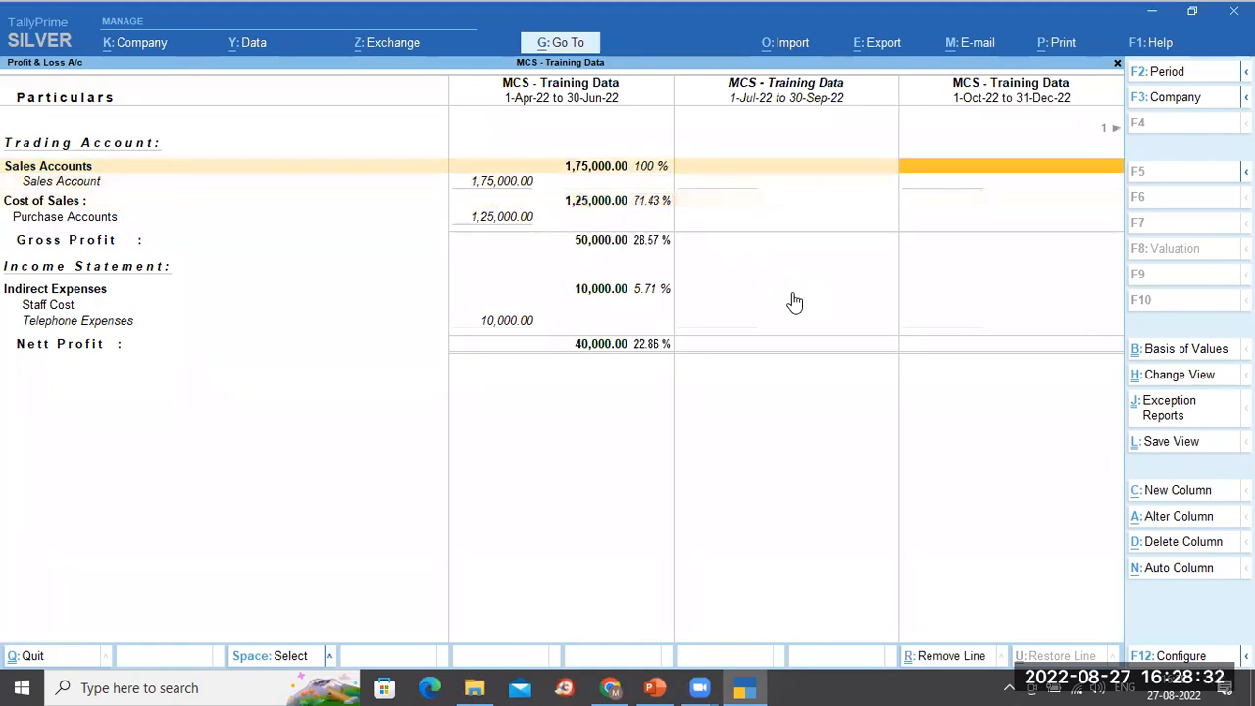
pyautogui.press('Left')
pyautogui.press('Left')
pyautogui.press('Left')
pyautogui.press('Left')
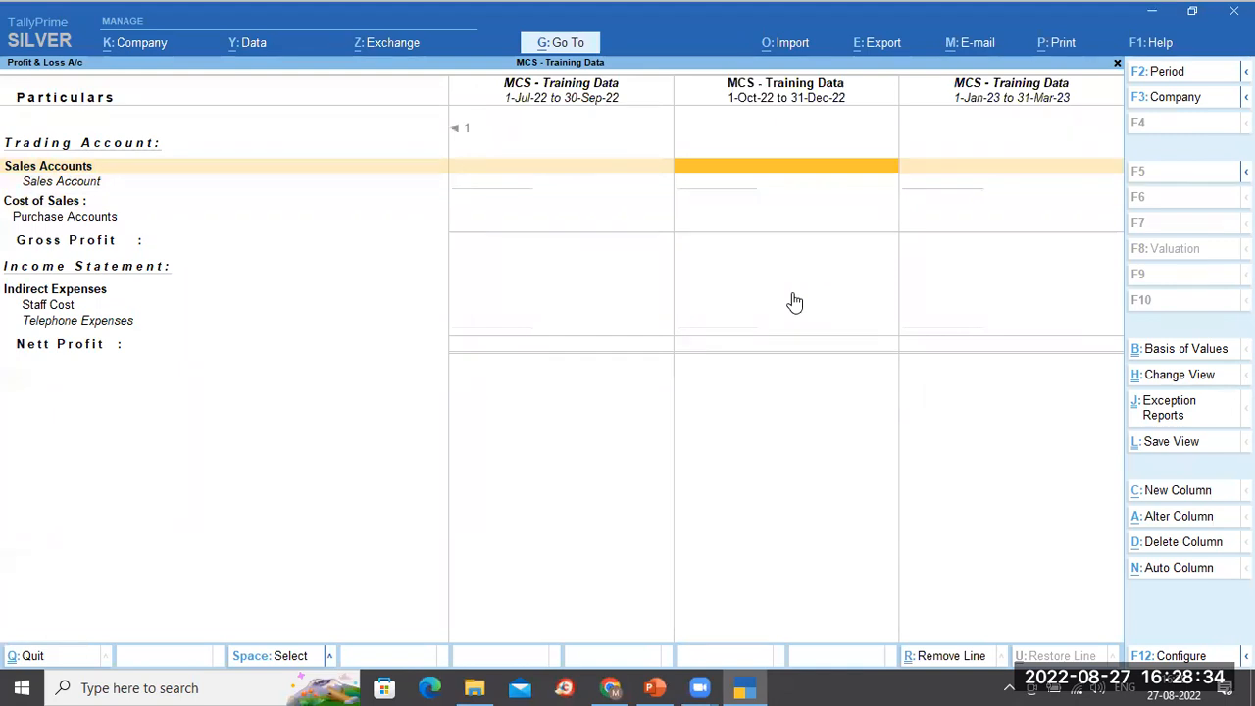
pyautogui.press('Down')
pyautogui.press('Down')
pyautogui.press('Down')
pyautogui.press('Down')
pyautogui.press('Down')
pyautogui.press('Down')
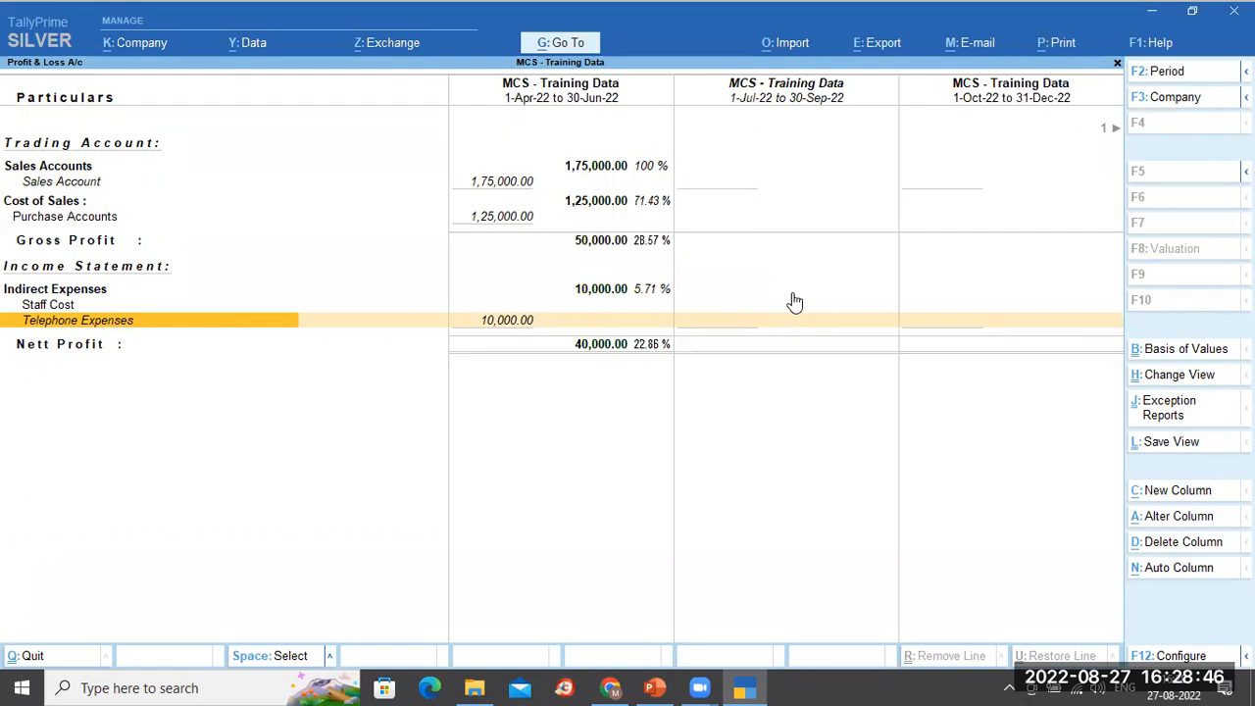
# Leave the Profit & Loss A/c and open the Trial Balance from the additional reports.
pyautogui.press('Escape')
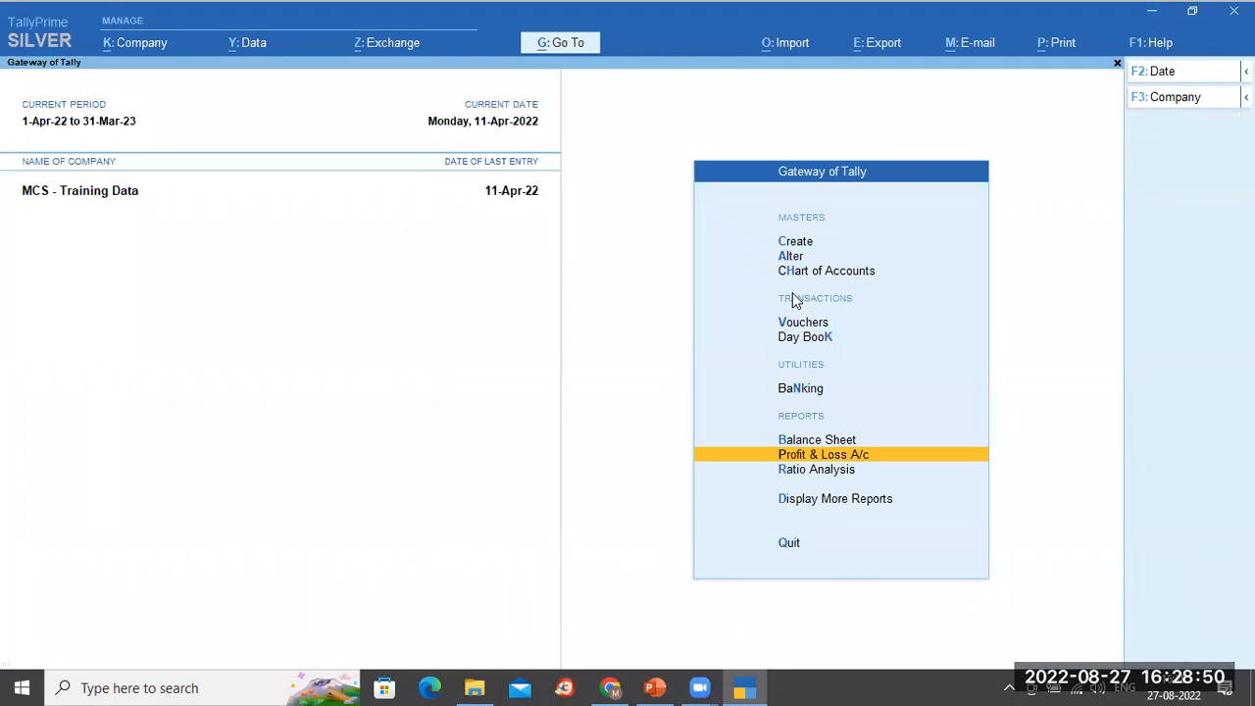
pyautogui.press('Down')
pyautogui.press('Down')
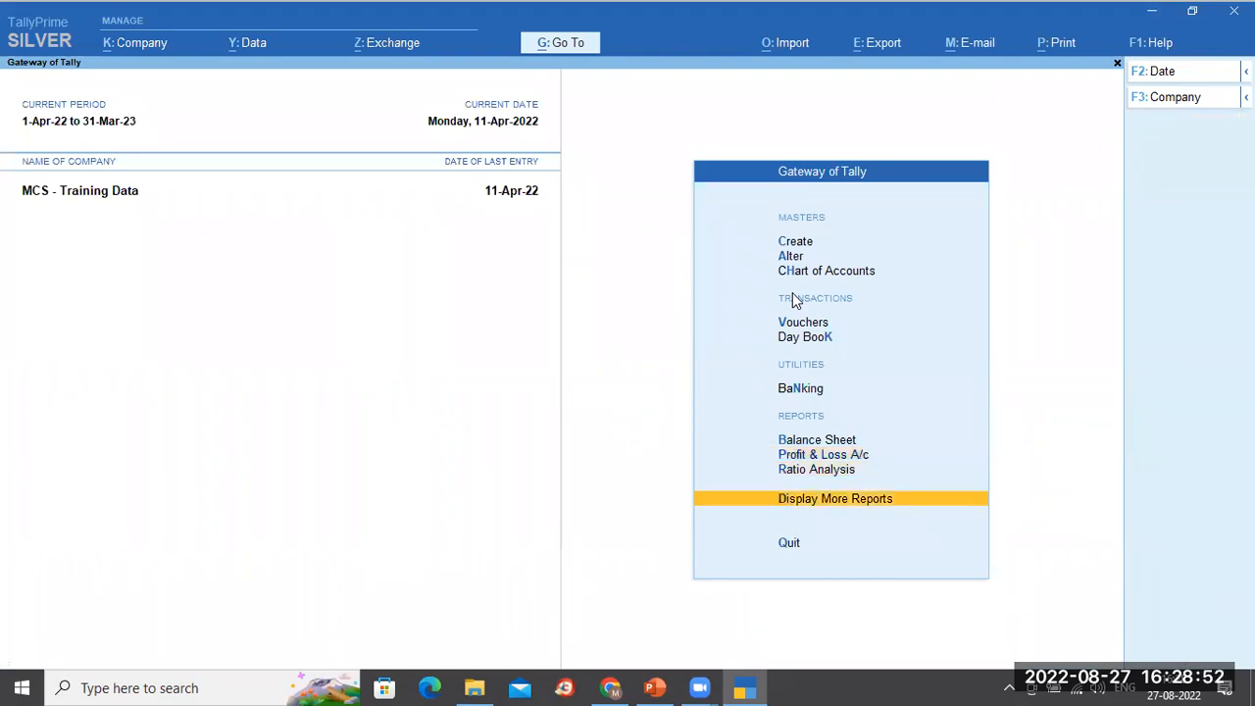
pyautogui.press('Return')
pyautogui.press('Return')
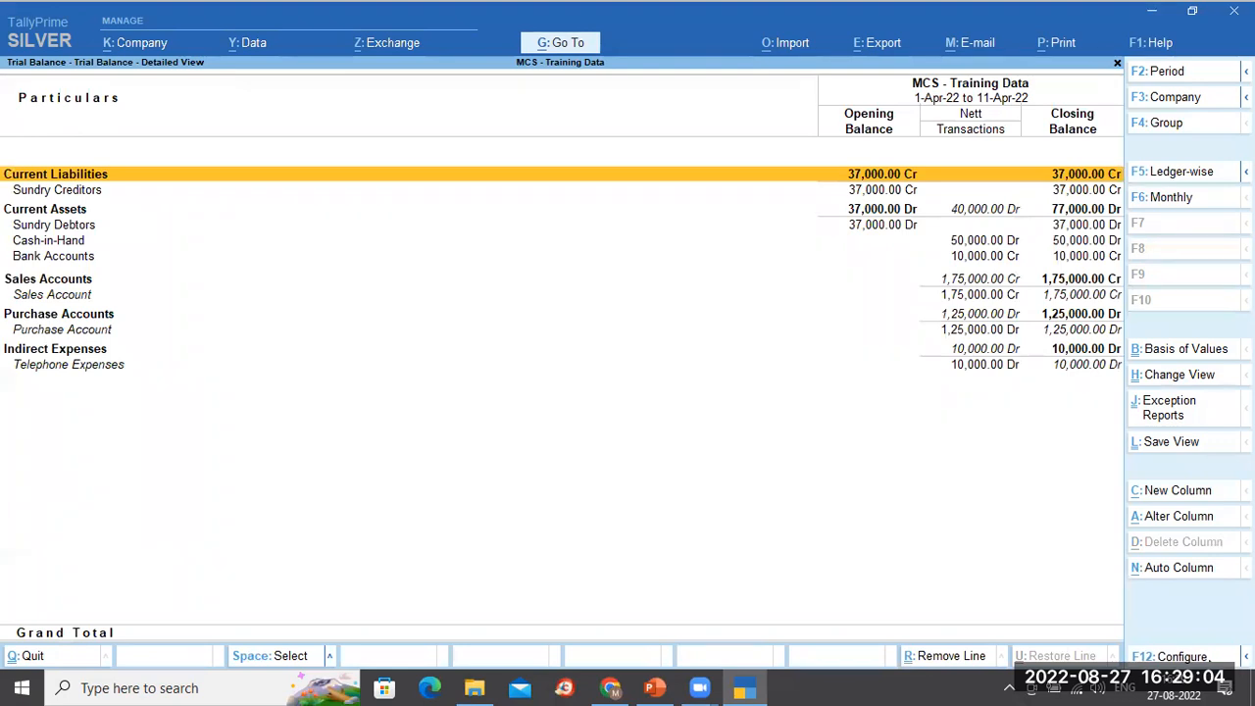
# Review the Trial Balance configuration, keep the Detailed report format, and select the Sundry Debtors group.
pyautogui.click(1169, 655)
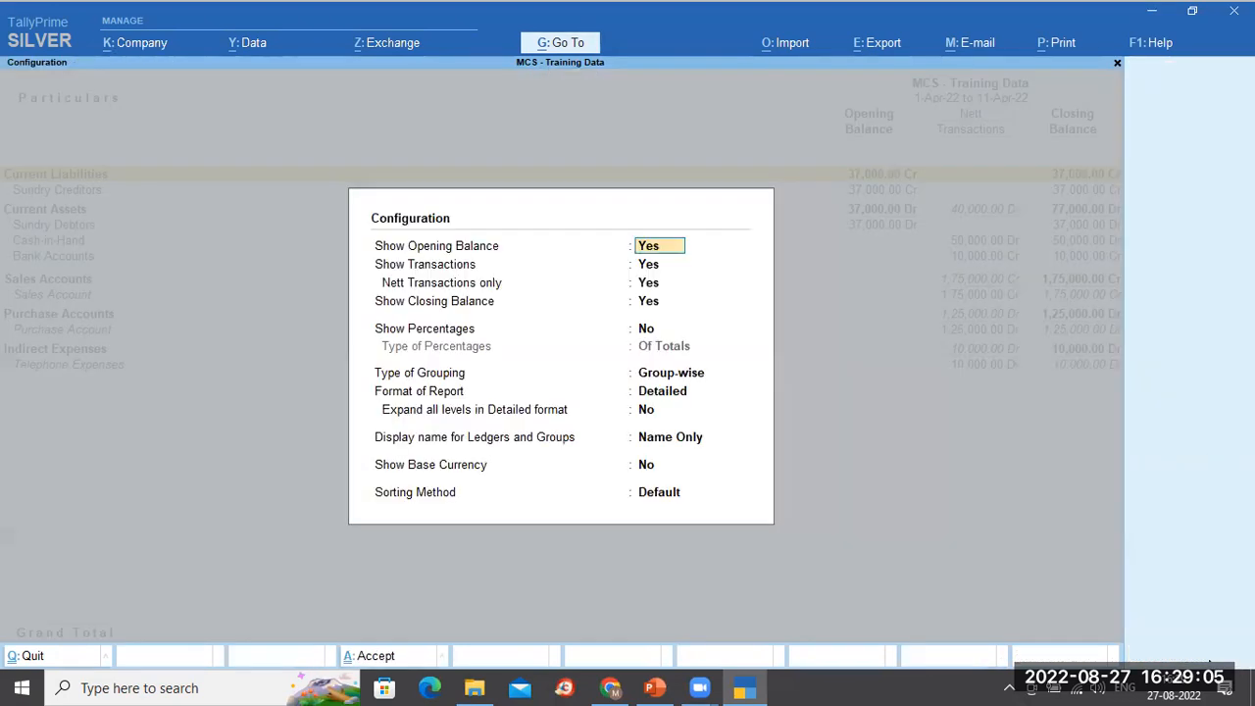
pyautogui.click(676, 392)
pyautogui.press('Return')
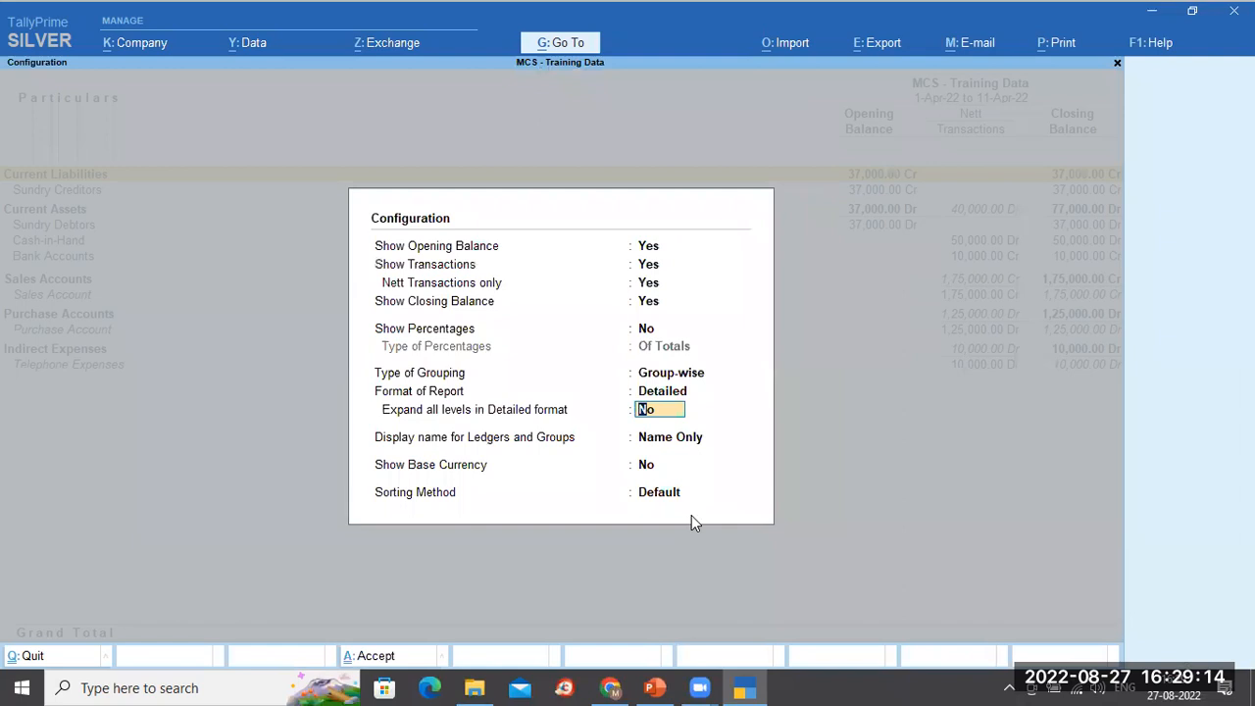
pyautogui.hotkey('ctrl', 'a')
pyautogui.press('Down')
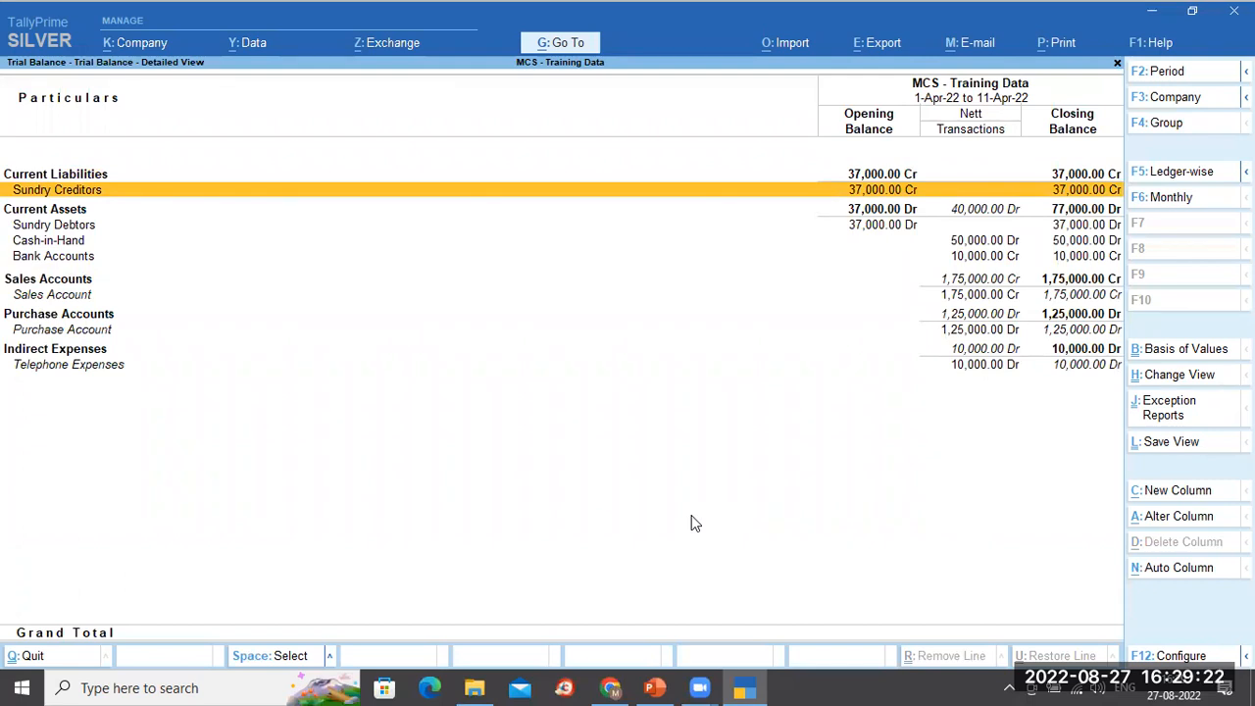
pyautogui.press('Down')
pyautogui.press('Down')
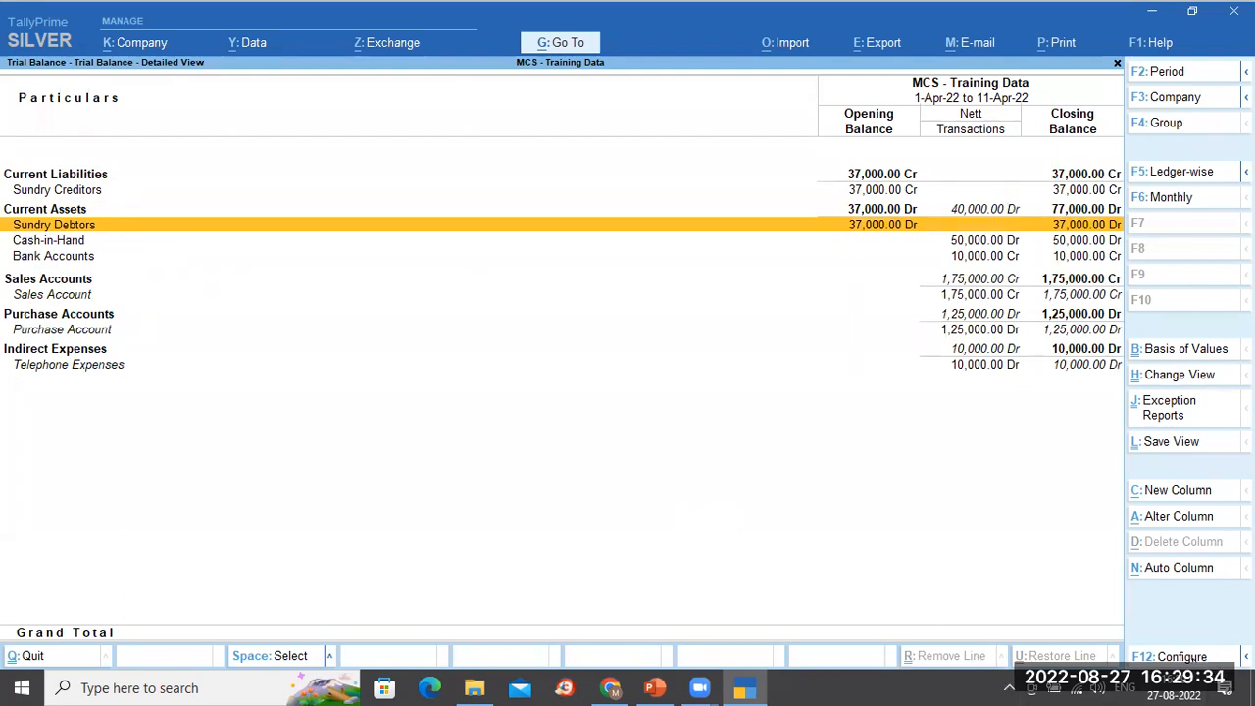
# Configure the Trial Balance to expand all levels in Detailed format, and toggle the report between condensed and detailed views.
pyautogui.click(1172, 656)
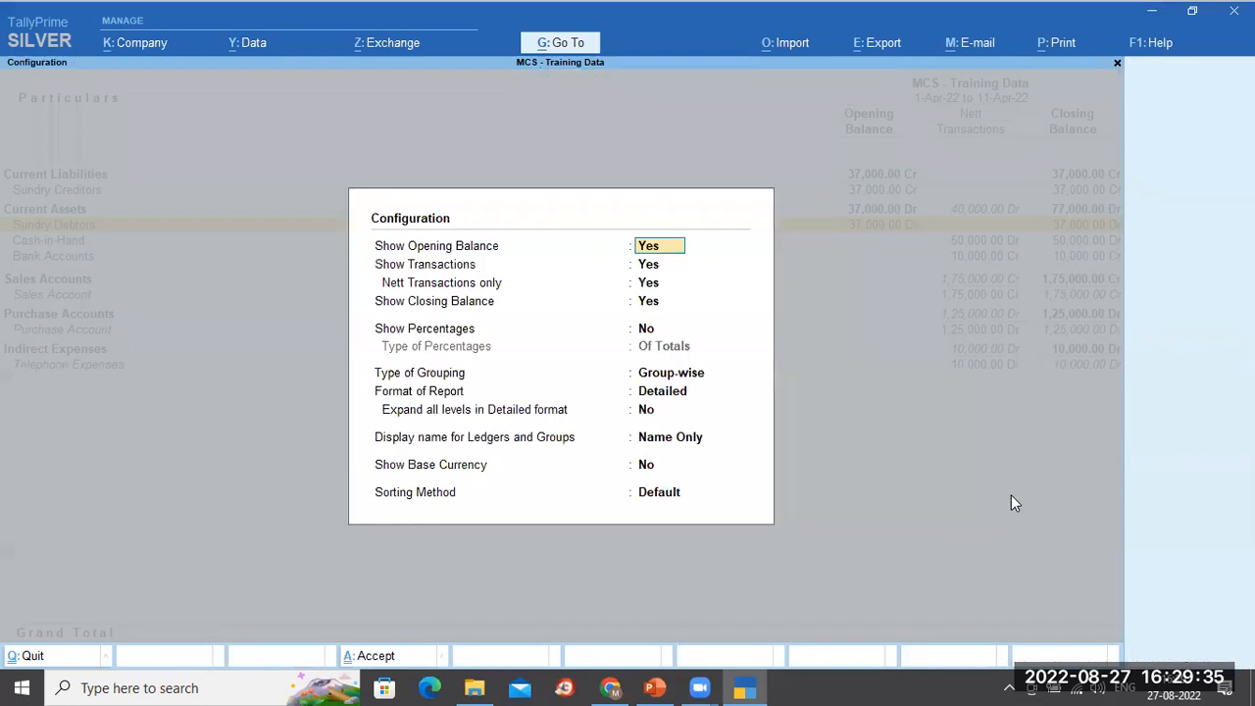
pyautogui.click(649, 411)
pyautogui.write('y')
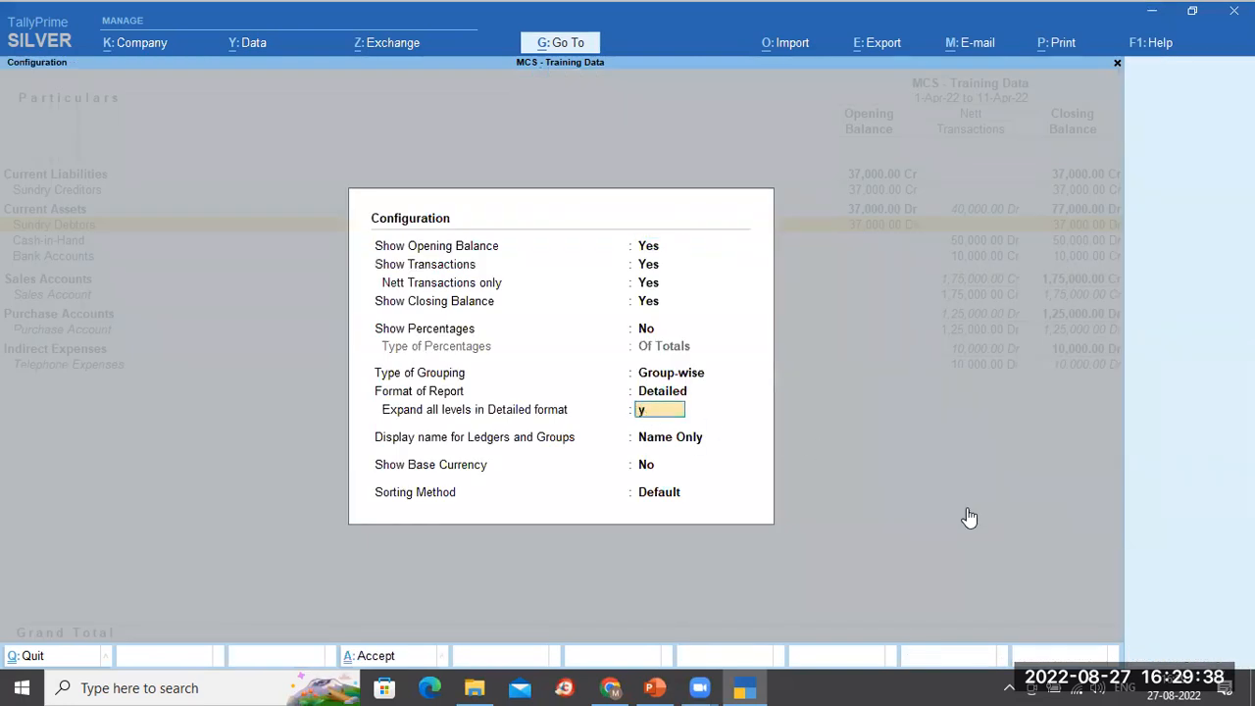
pyautogui.press('Return')
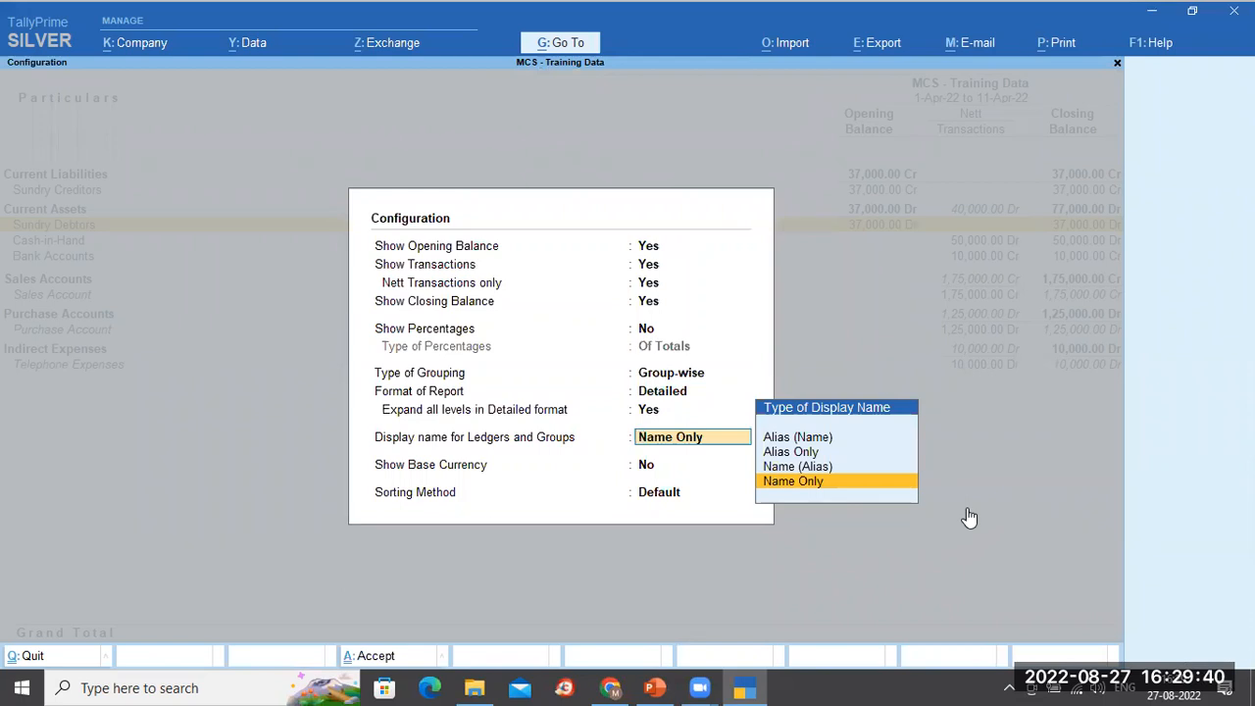
pyautogui.hotkey('ctrl', 'a')
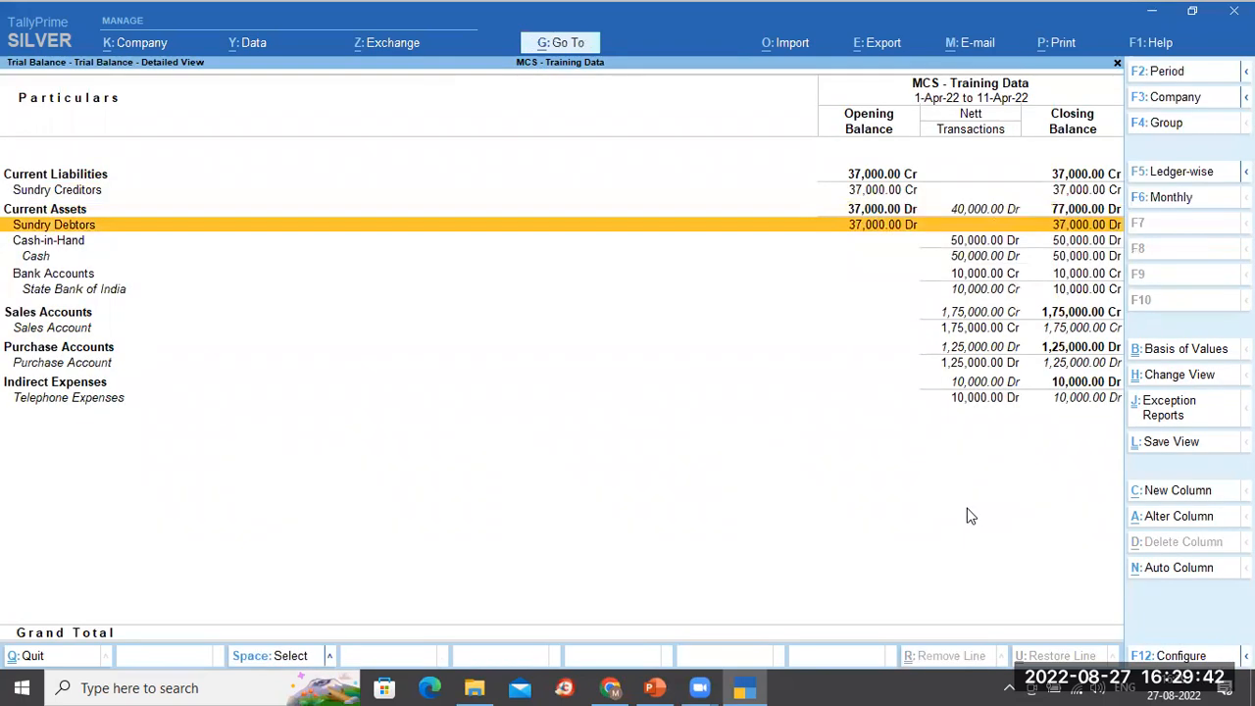
pyautogui.hotkey('alt', 'F5')
pyautogui.hotkey('alt', 'F5')
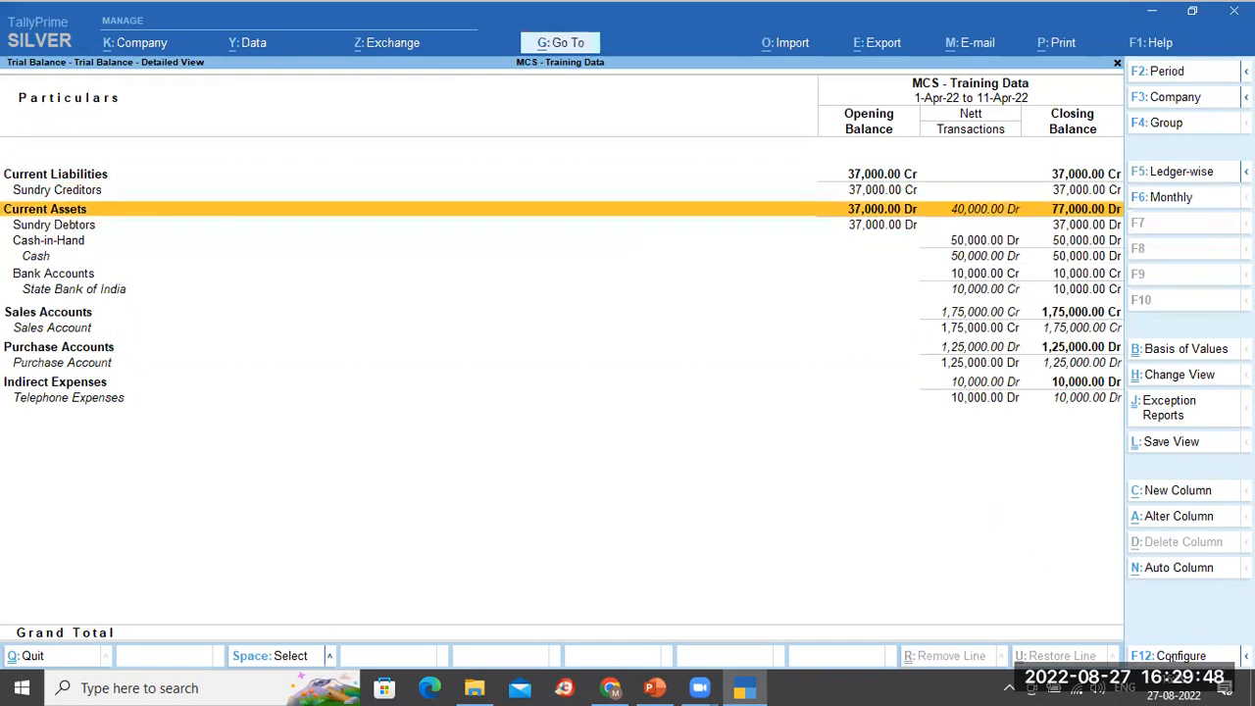
# Change the Trial Balance configuration's type of grouping to Ledger-wise.
pyautogui.click(1172, 656)
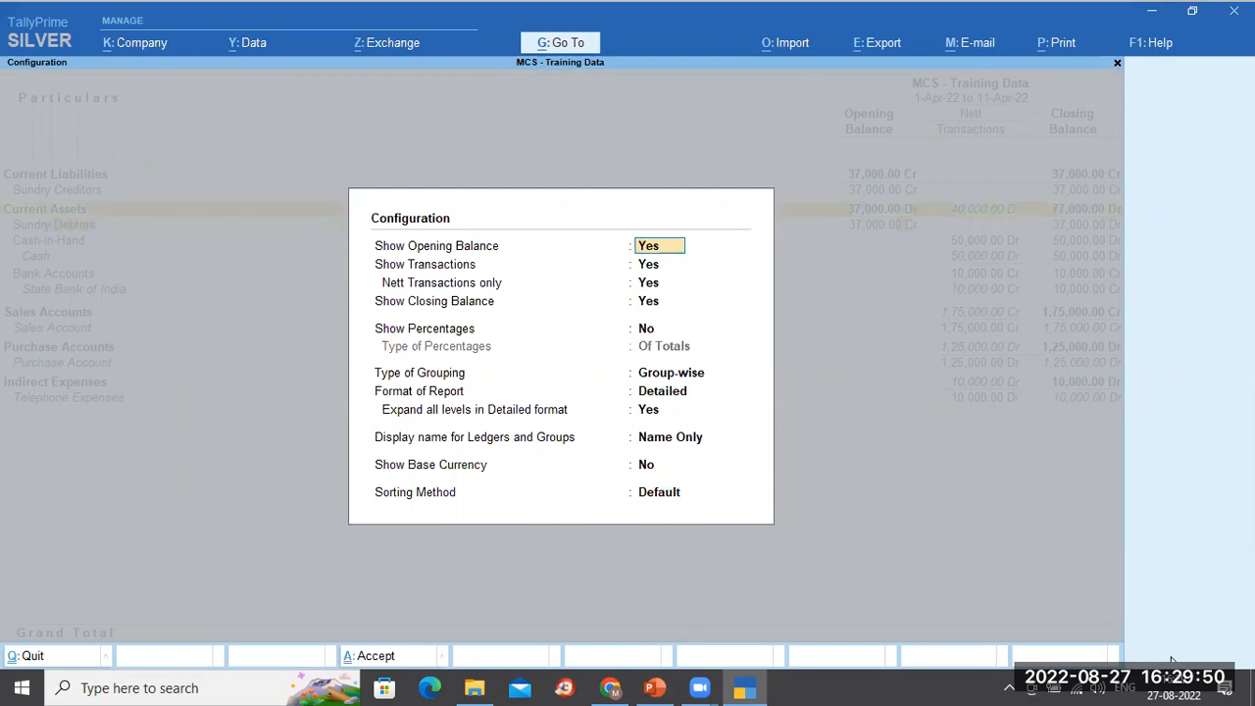
pyautogui.press('Down')
pyautogui.press('Down')
pyautogui.press('Down')
pyautogui.press('Down')
pyautogui.press('Down')
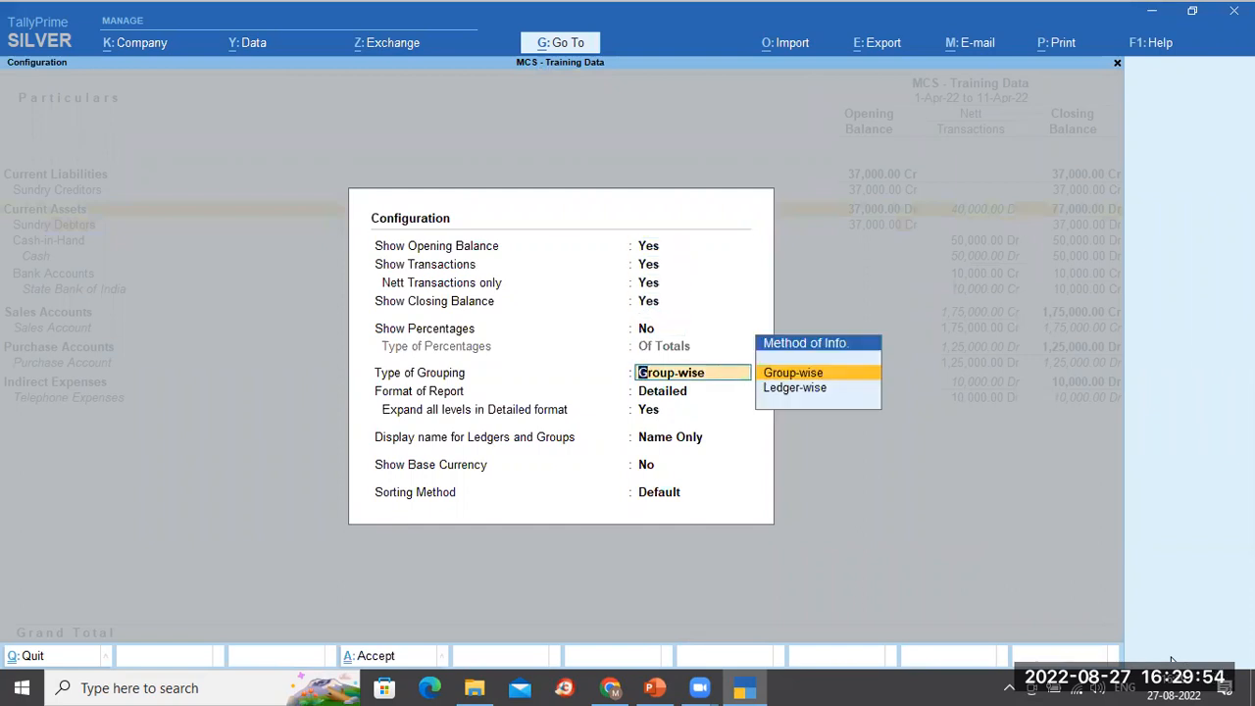
pyautogui.press('Down')
pyautogui.press('Return')
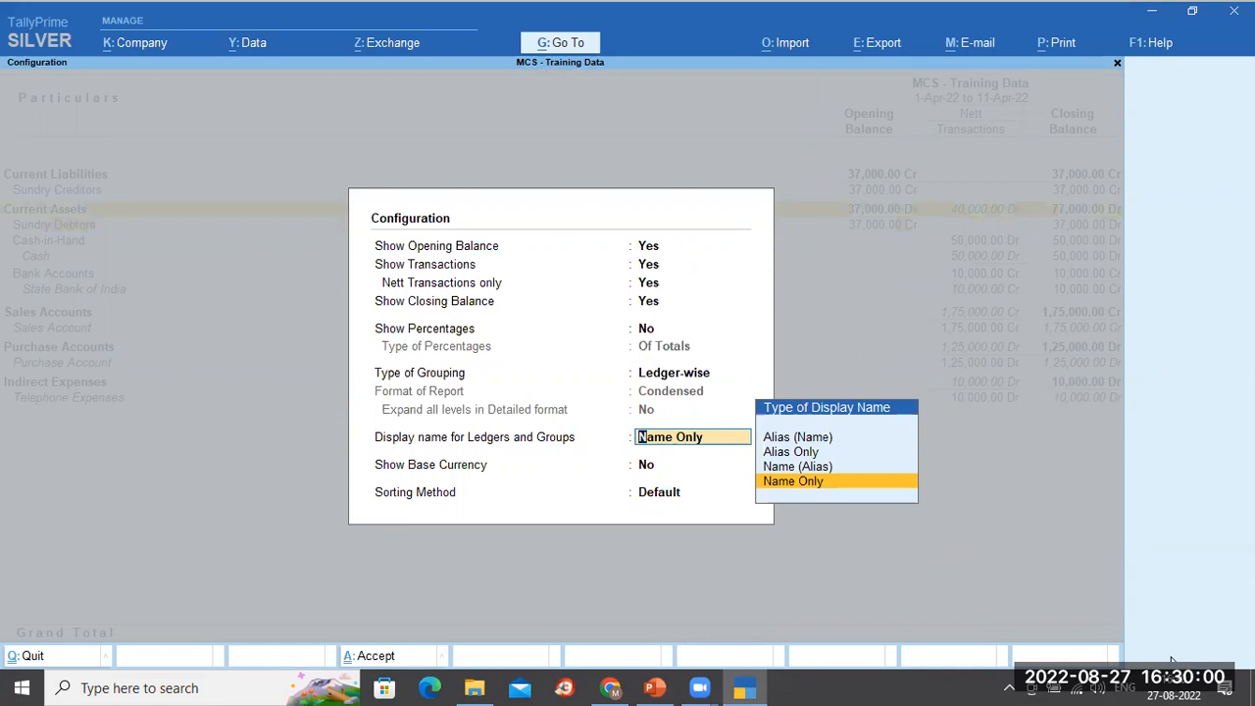
# Restore Group-wise grouping with the Detailed format and all levels expanded, keeping Name Only, no base currency and Default sorting, and apply the configuration.
pyautogui.press('BackSpace')
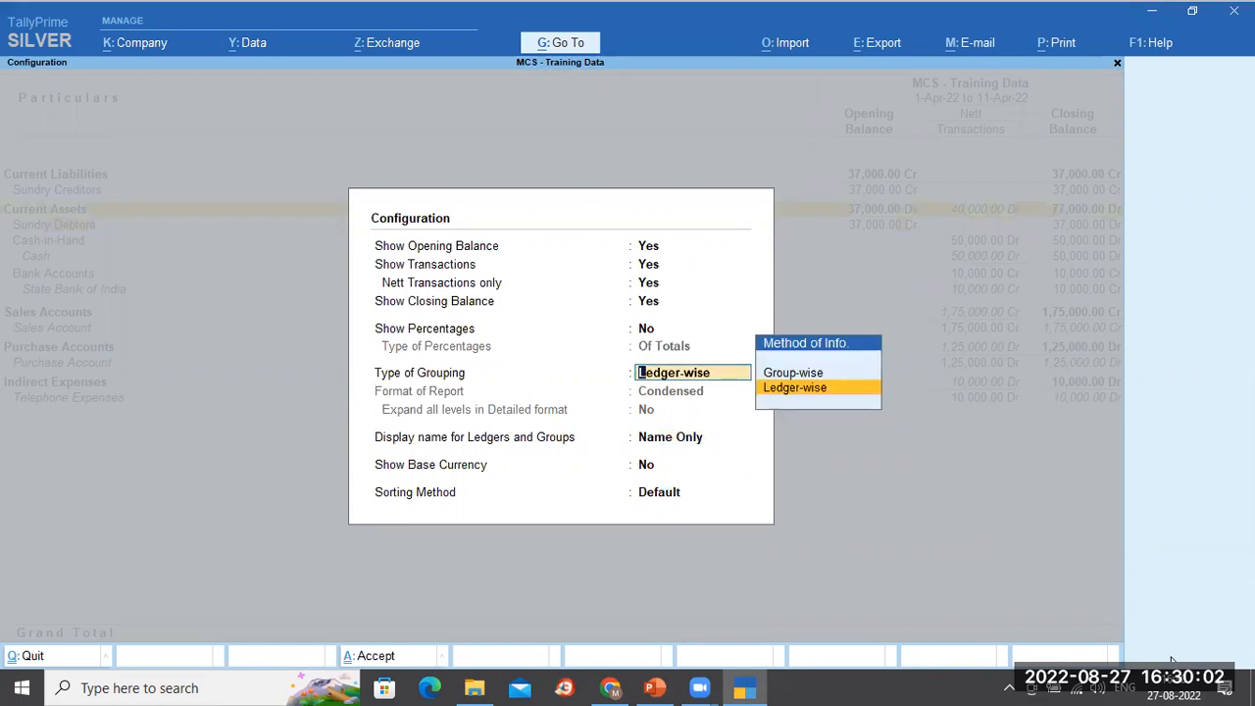
pyautogui.press('Up')
pyautogui.press('Return')
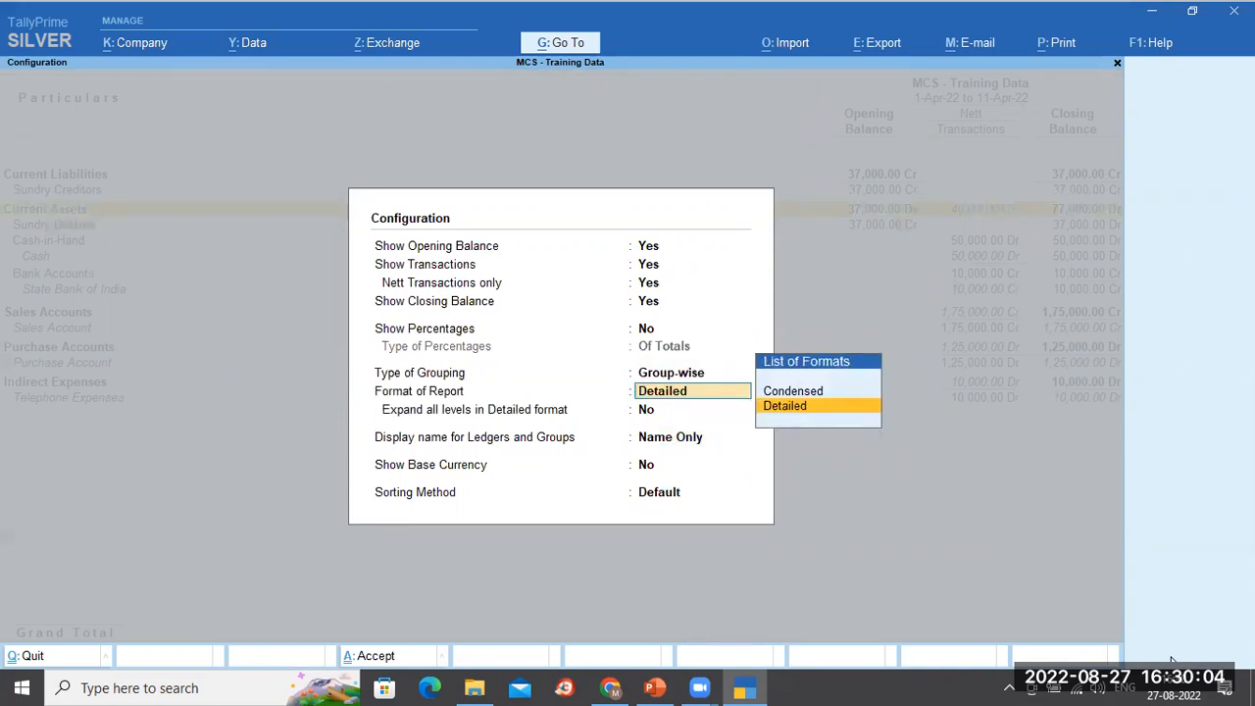
pyautogui.press('Return')
pyautogui.write('y')
pyautogui.press('Return')
pyautogui.press('Return')
pyautogui.write('n')
pyautogui.press('Return')
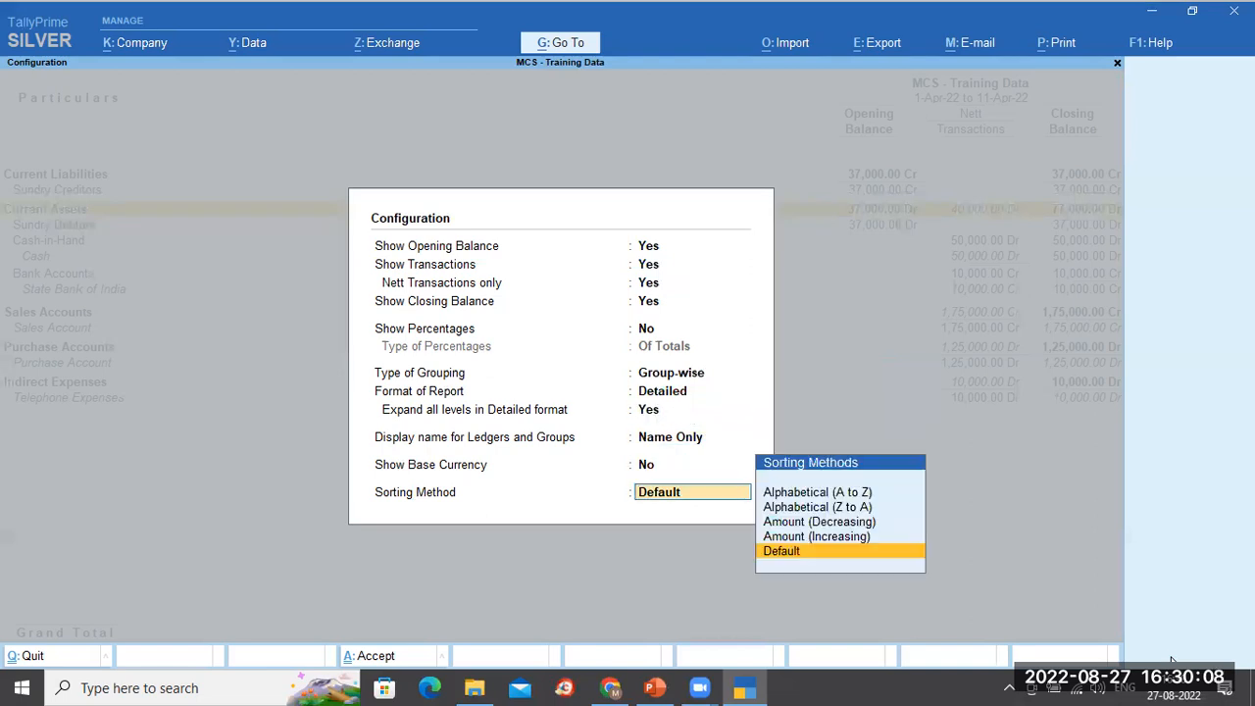
pyautogui.press('Return')
# Expand the Sundry Creditors and Sundry Debtors groups to list their party ledgers in the Trial Balance.
pyautogui.press('Up')
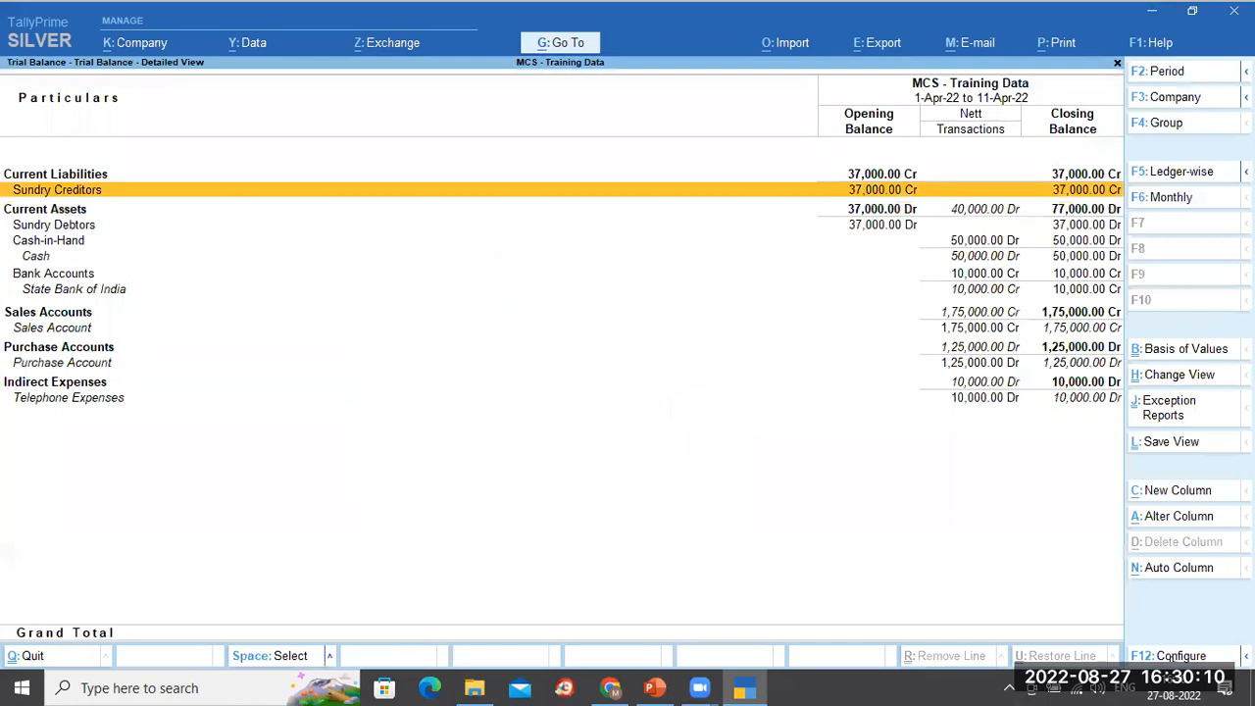
pyautogui.hotkey('shift', 'Return')
pyautogui.press('Down')
pyautogui.press('Down')
pyautogui.press('Down')
pyautogui.press('Down')
pyautogui.press('Down')
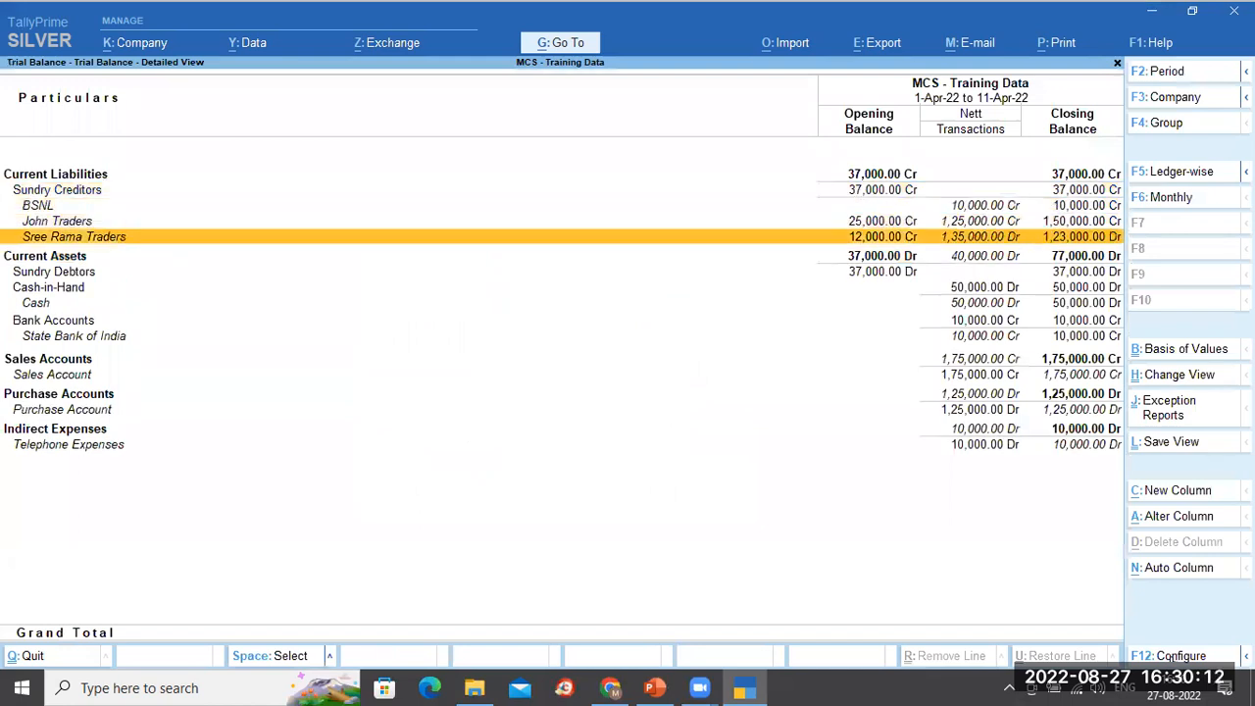
pyautogui.hotkey('shift', 'Return')
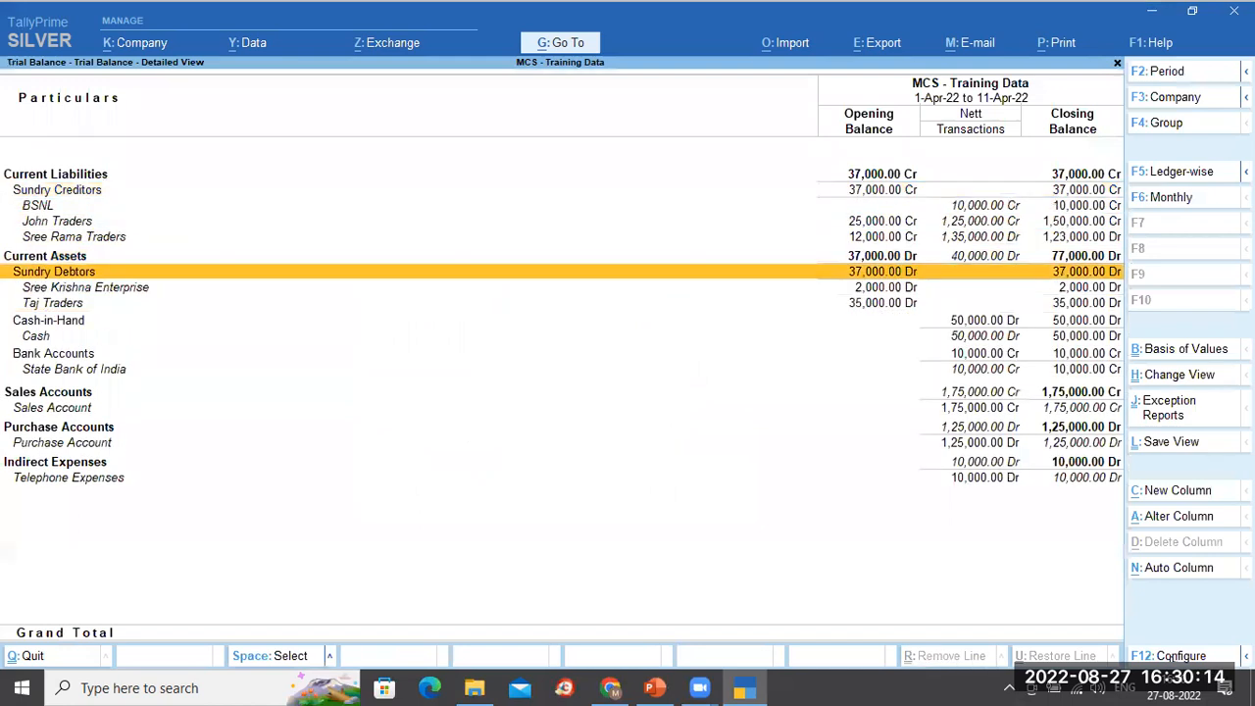
# Examine the opening balance, nett transactions and closing balance of each ledger under Sundry Creditors and Sundry Debtors.
pyautogui.press('Down')
pyautogui.press('Down')
pyautogui.press('Up')
pyautogui.press('Up')
pyautogui.press('Up')
pyautogui.press('Up')
pyautogui.press('Up')
pyautogui.press('Up')
pyautogui.press('Up')
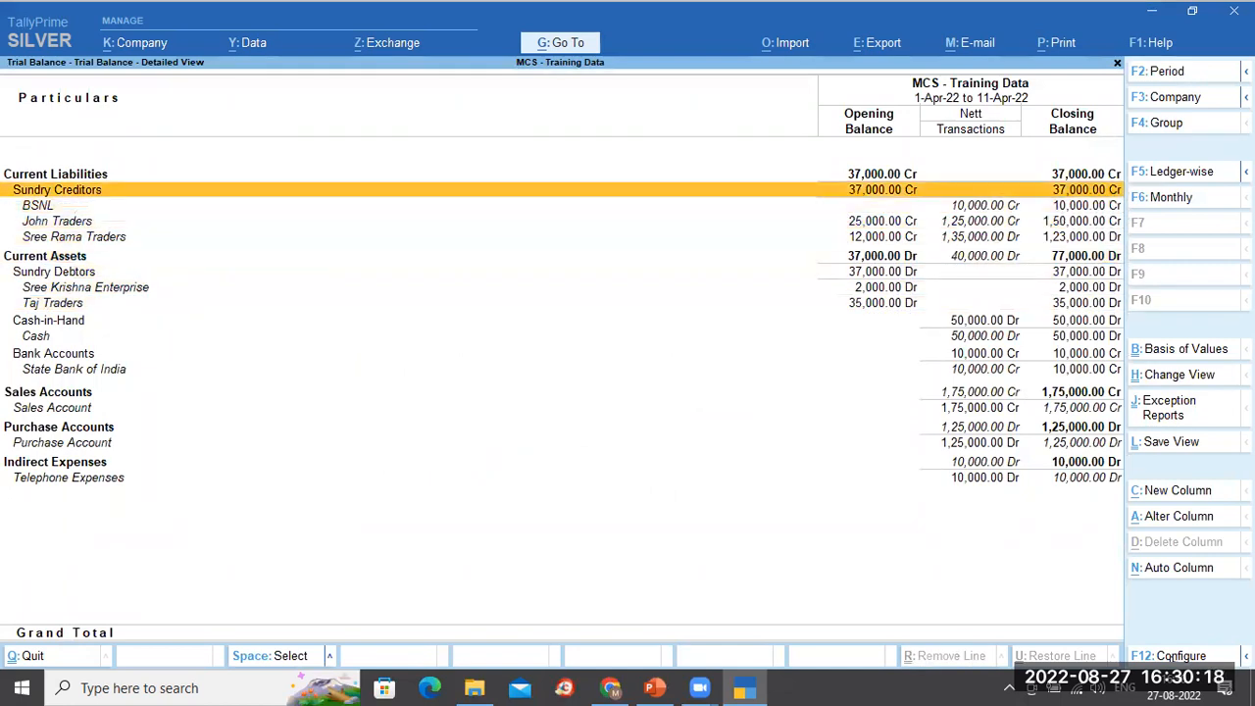
pyautogui.press('Down')
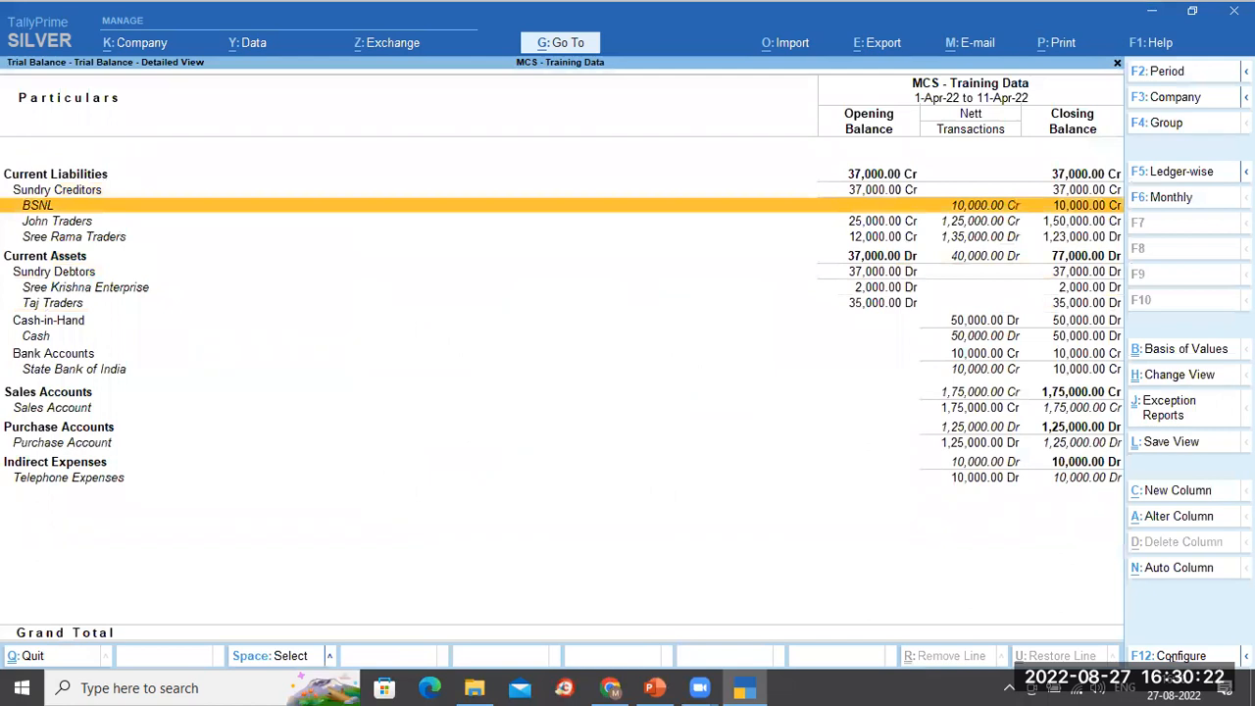
pyautogui.press('Down')
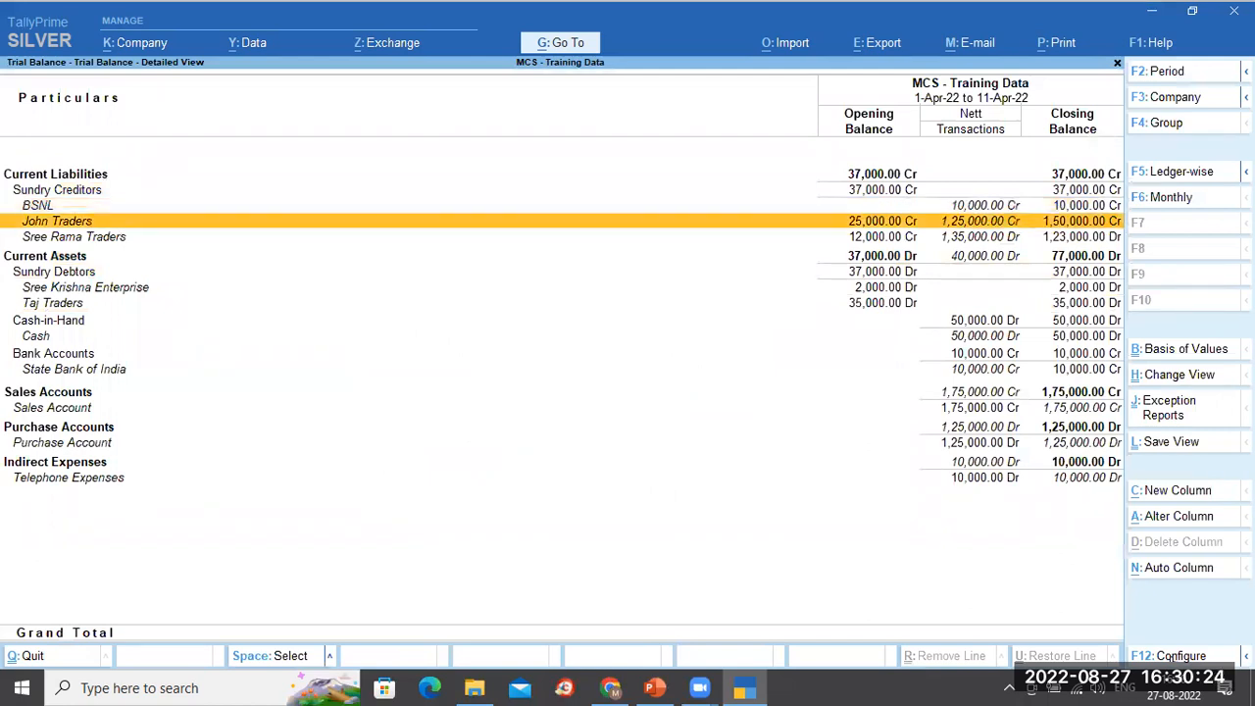
pyautogui.press('Up')
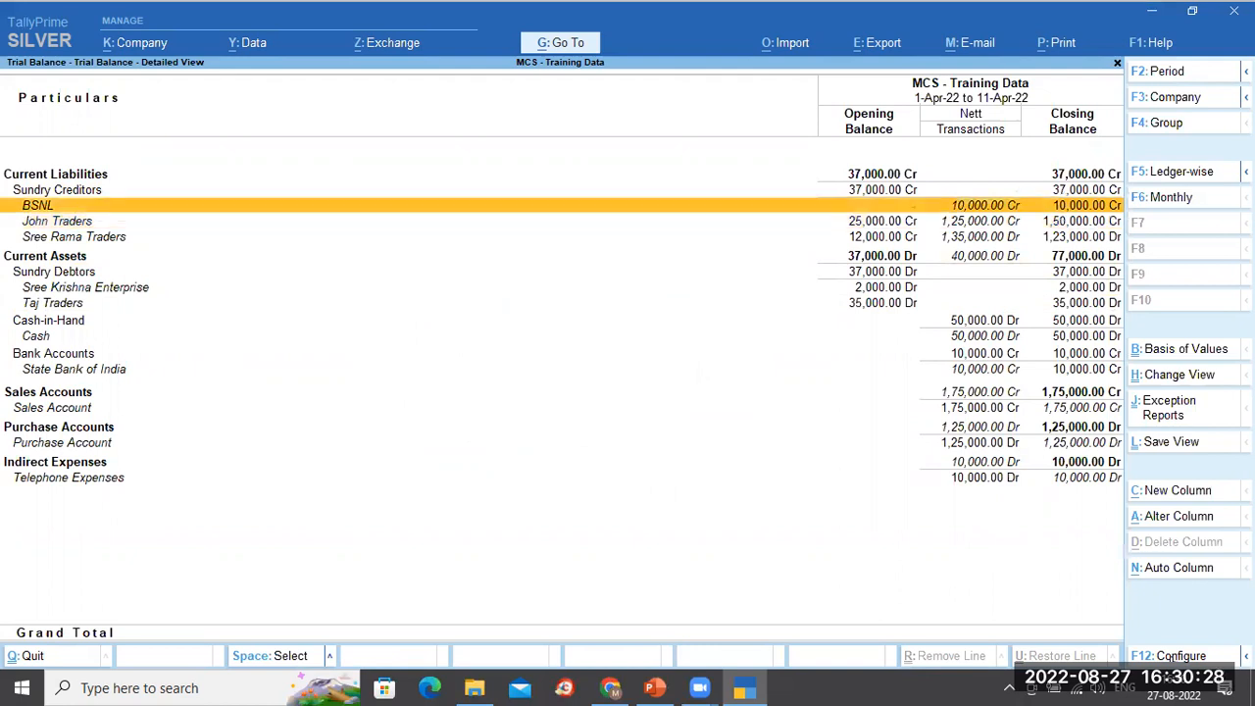
pyautogui.press('Down')
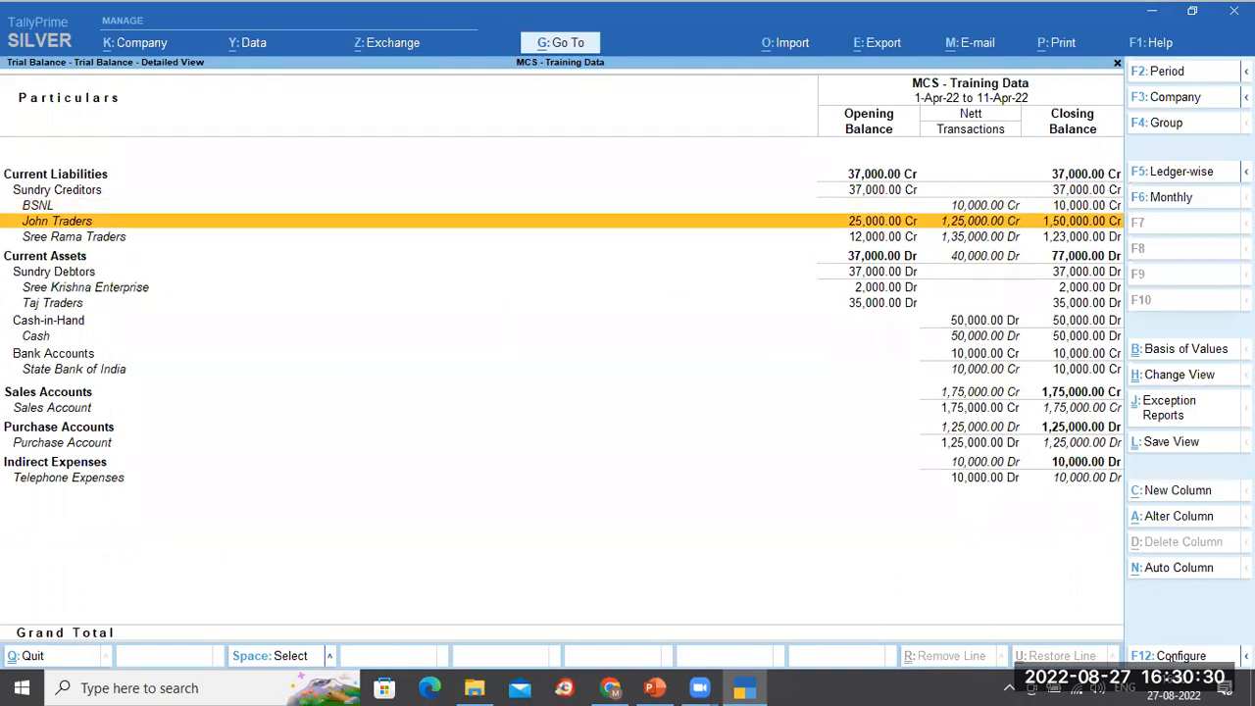
pyautogui.press('Up')
pyautogui.press('Up')
pyautogui.press('Down')
pyautogui.press('Down')
pyautogui.press('Down')
pyautogui.press('Up')
pyautogui.press('Up')
pyautogui.press('Down')
pyautogui.press('Down')
pyautogui.press('Up')
pyautogui.press('Up')
pyautogui.press('Down')
pyautogui.press('Down')
pyautogui.press('Up')
pyautogui.press('Up')
pyautogui.press('Up')
pyautogui.press('Down')
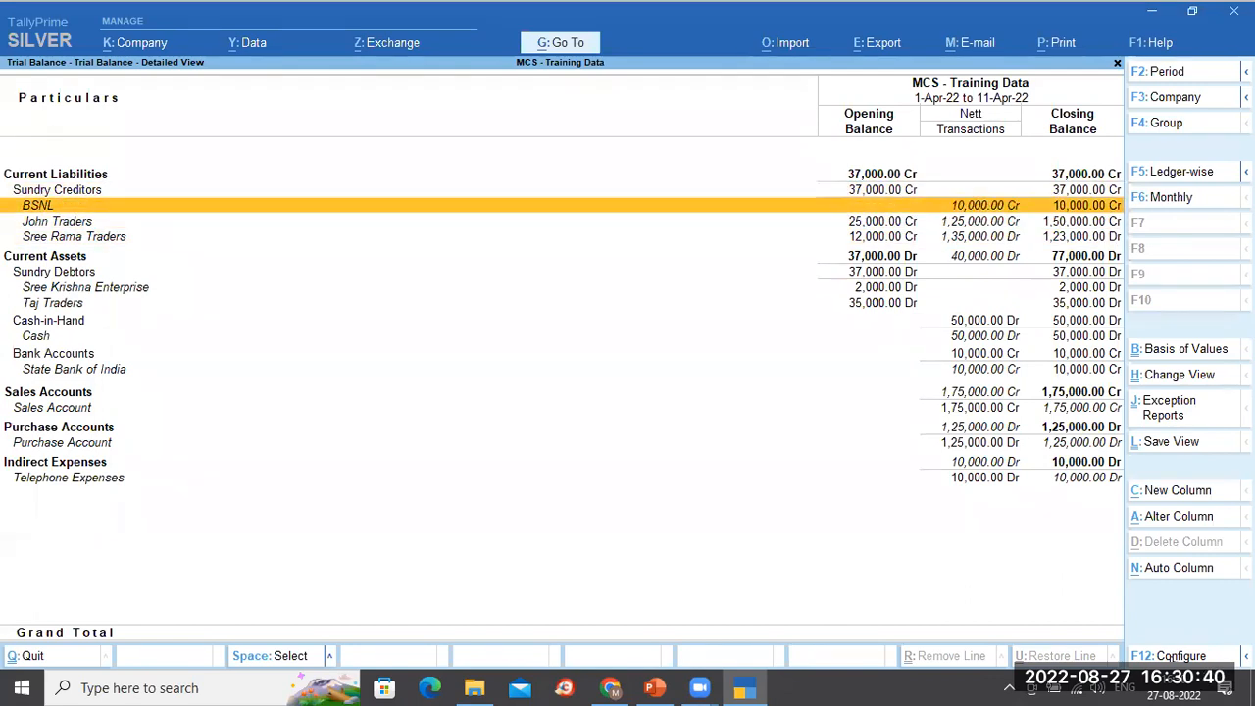
pyautogui.press('Down')
pyautogui.press('Down')
pyautogui.press('Down')
pyautogui.press('Down')
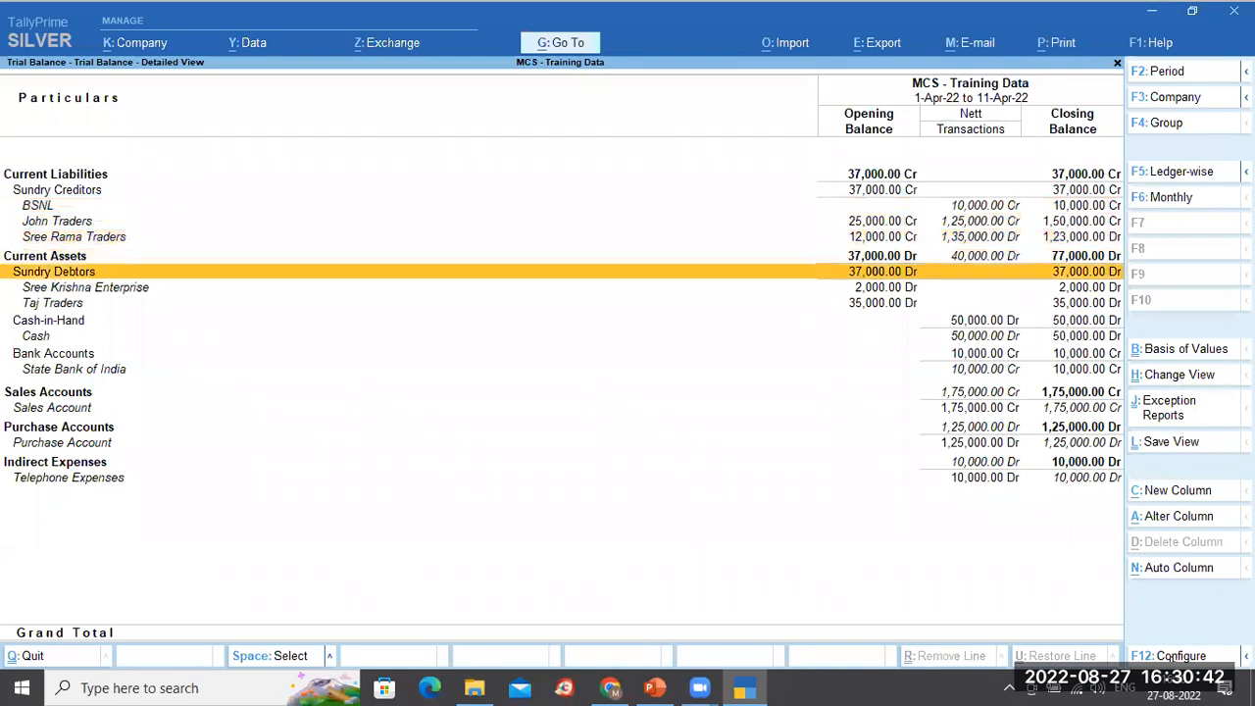
pyautogui.press('Down')
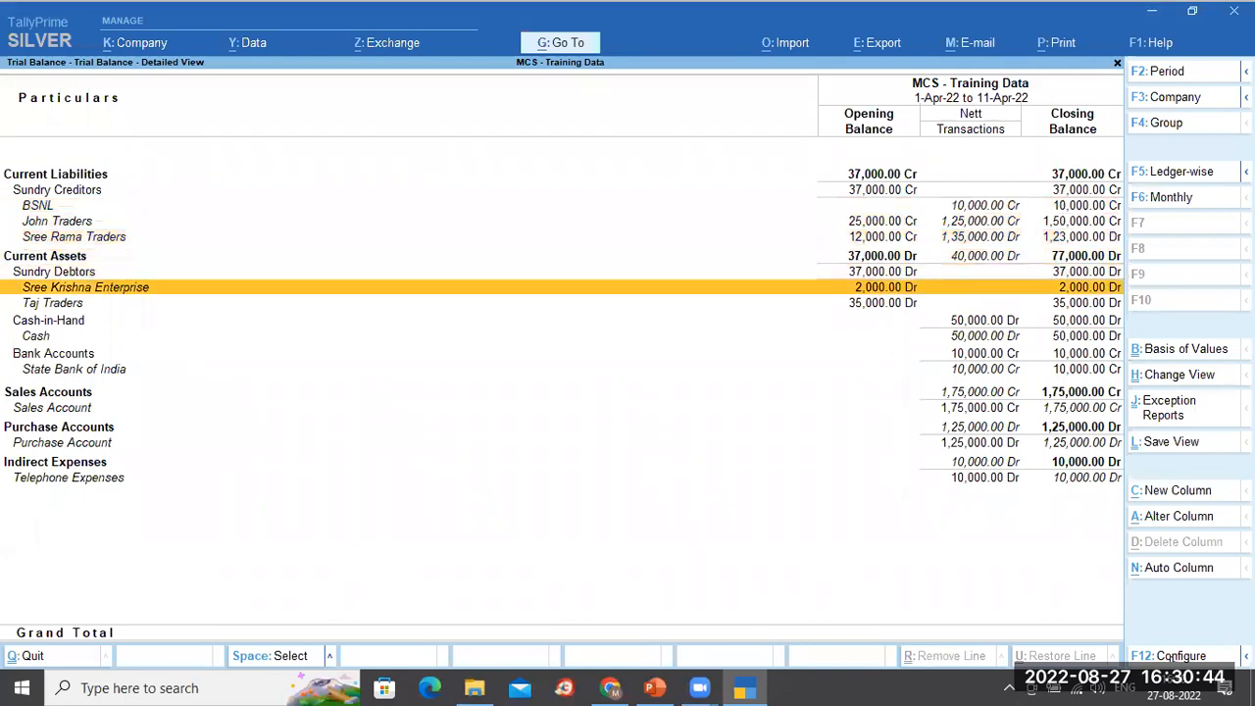
pyautogui.press('Down')
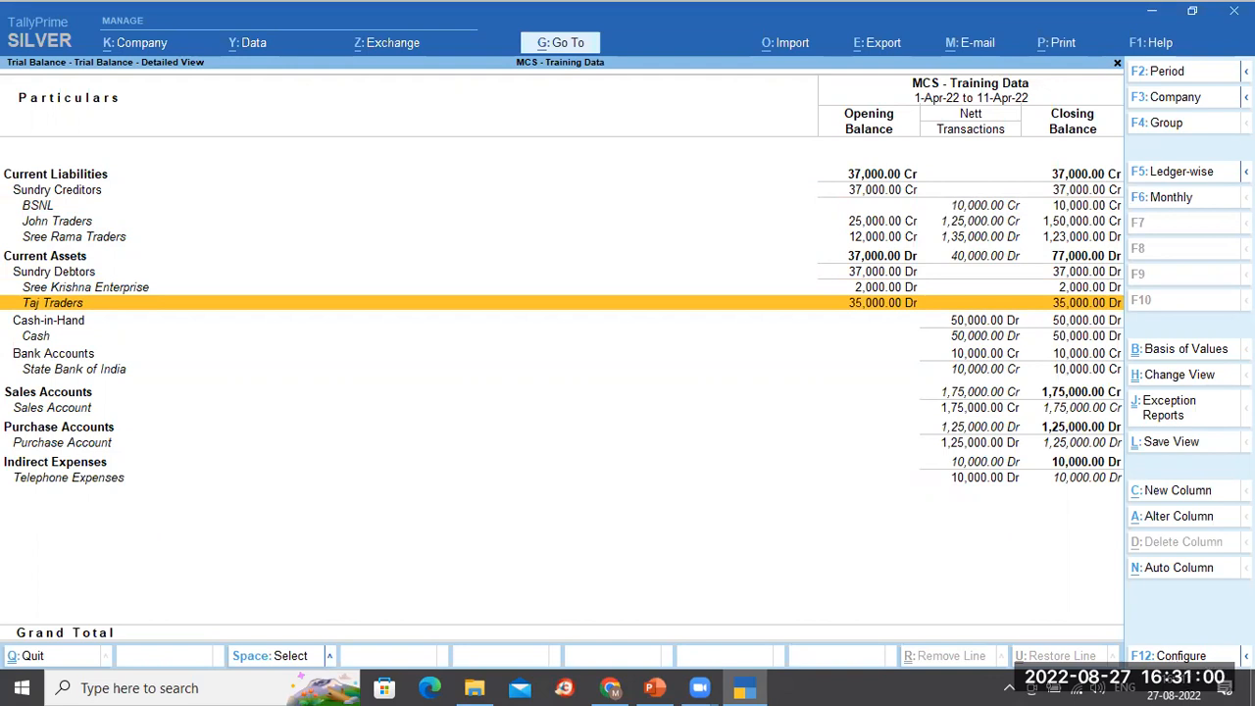
# Add Monthly auto-repeat columns with a total column to the Trial Balance.
pyautogui.click(1194, 573)
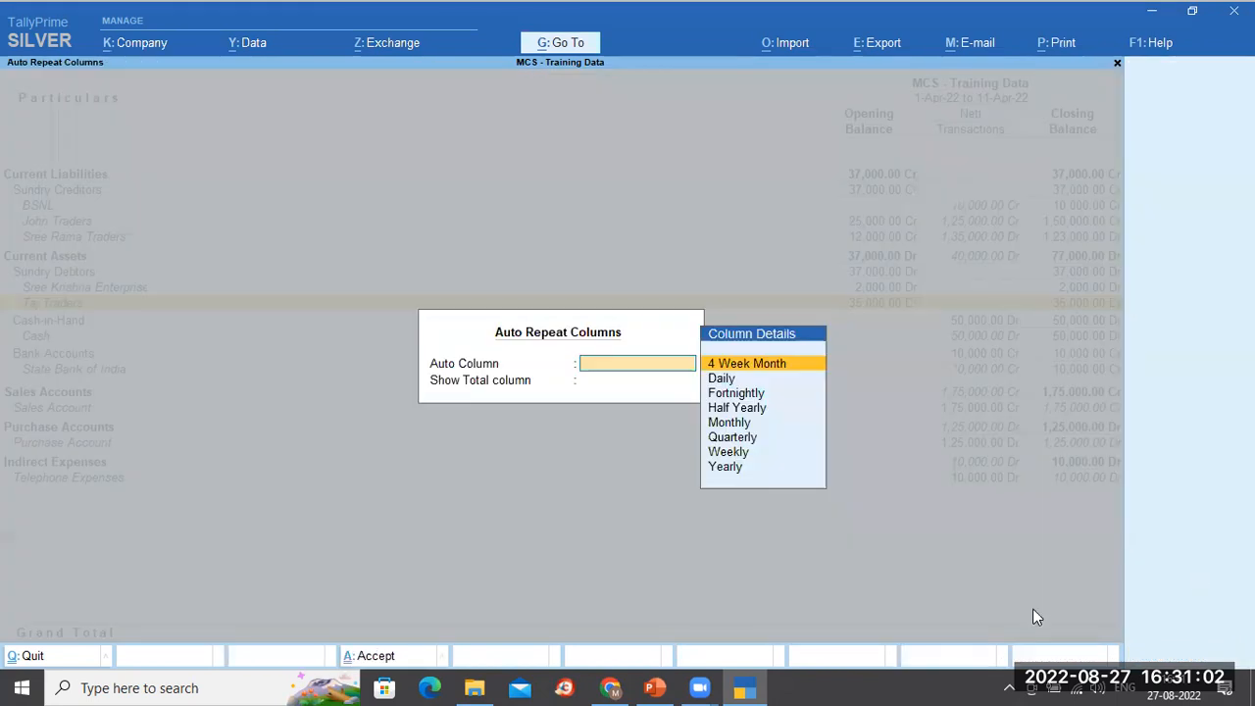
pyautogui.write('mo')
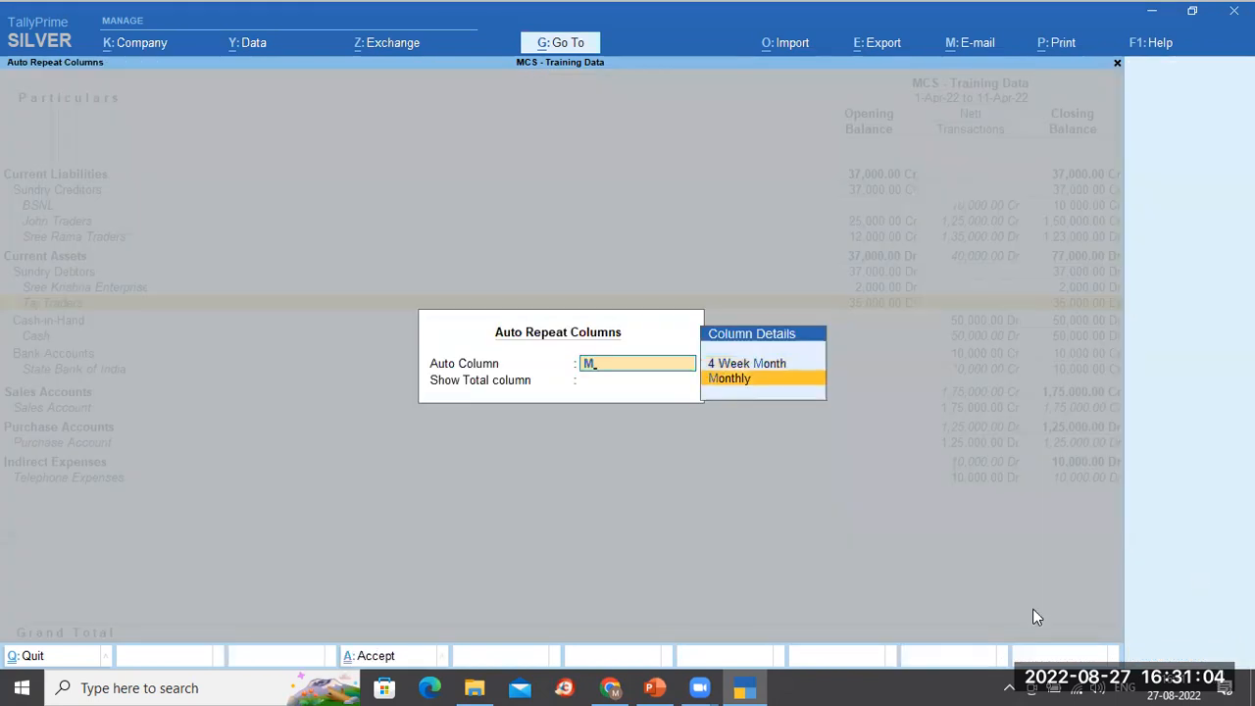
pyautogui.press('Return')
pyautogui.write('y')
pyautogui.press('Return')
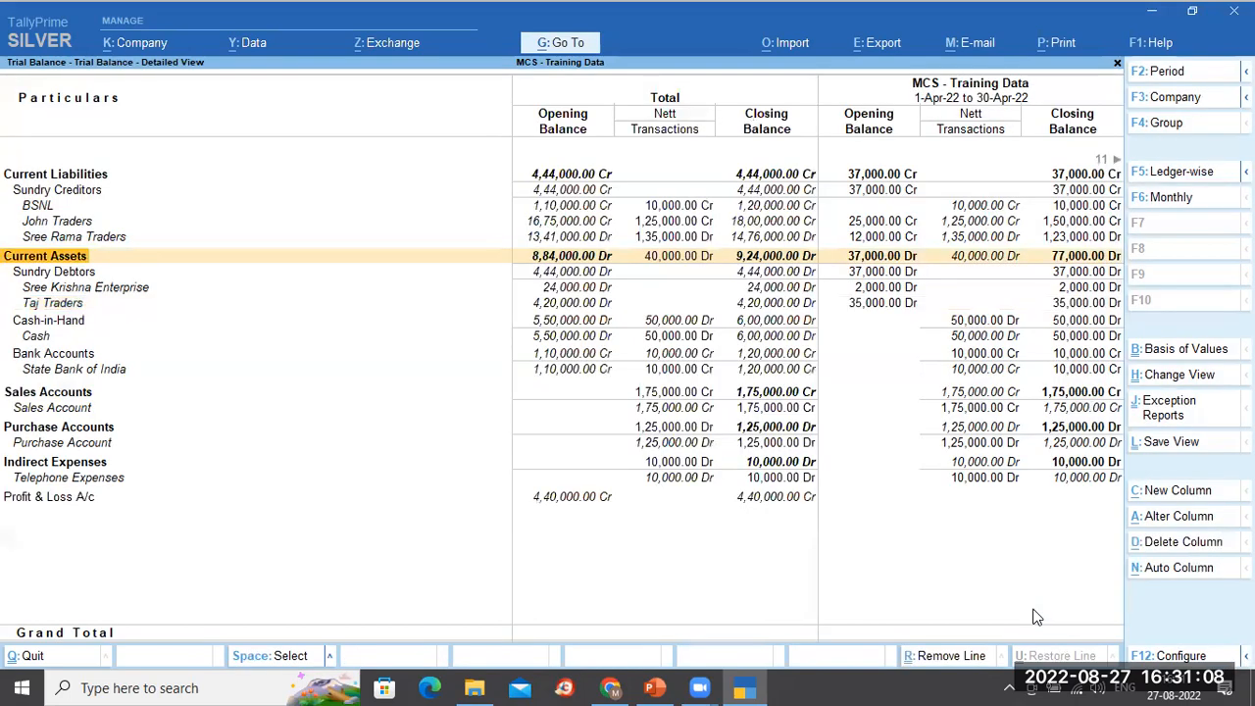
# Examine the monthly Trial Balance columns from April 2022 through March 2023 and return to the Total column.
pyautogui.press('Right')
pyautogui.press('Left')
pyautogui.press('Right')
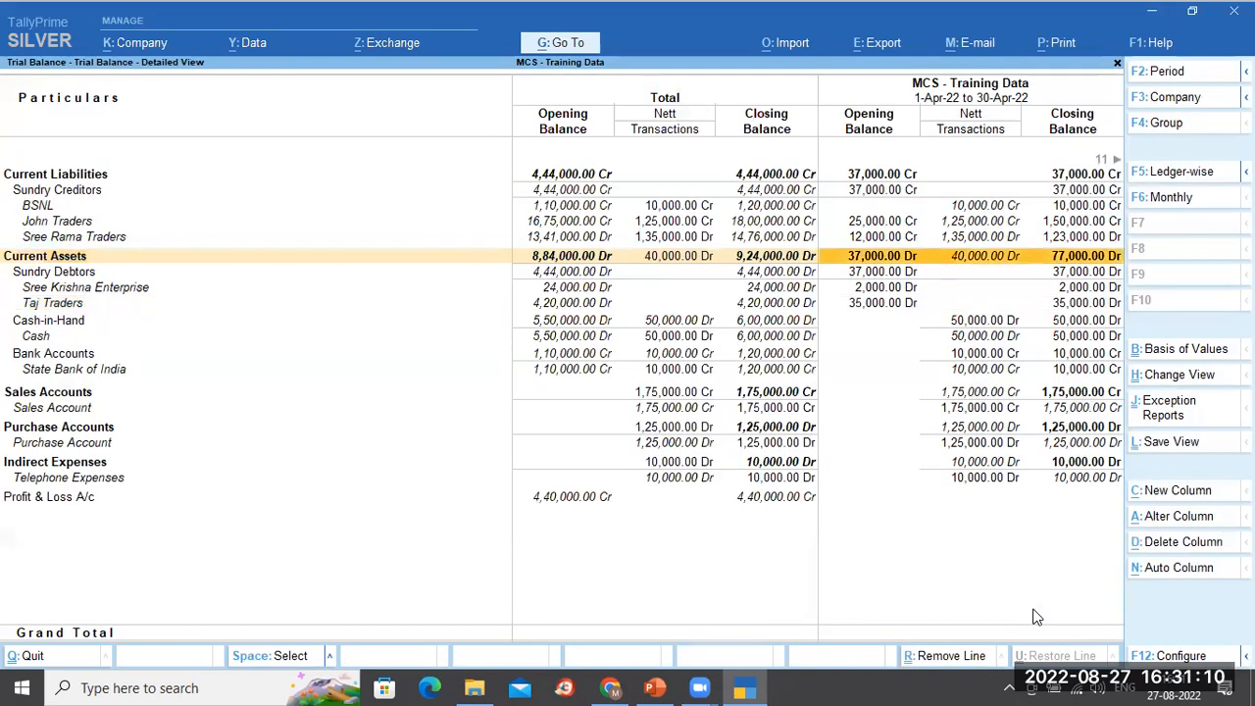
pyautogui.press('Right')
pyautogui.press('Right')
pyautogui.press('Right')
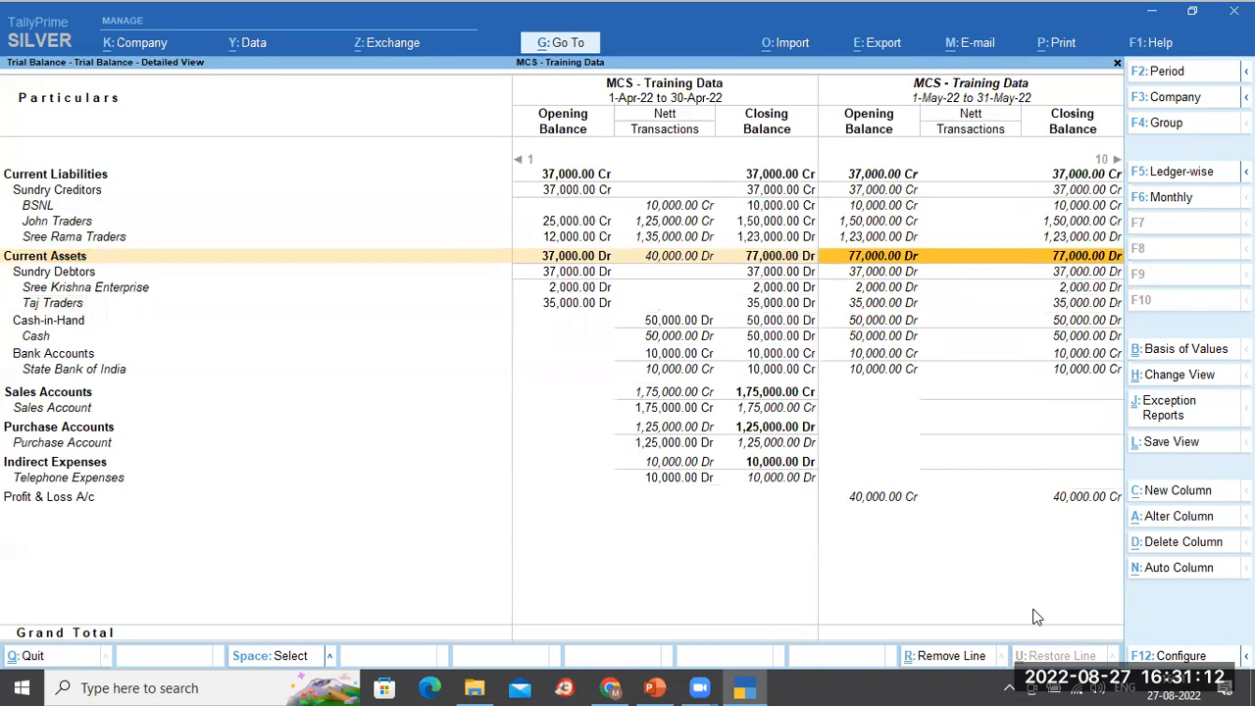
pyautogui.press('Right')
pyautogui.press('Right')
pyautogui.press('Right')
pyautogui.press('Right')
pyautogui.press('Right')
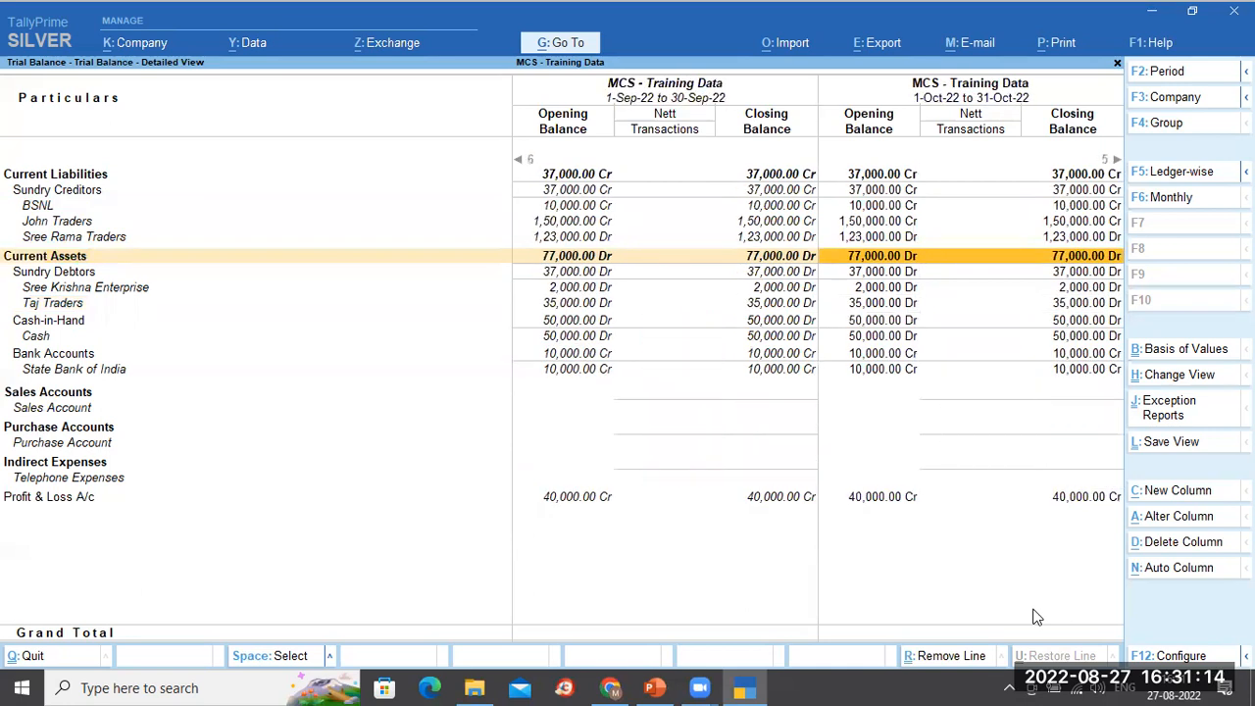
pyautogui.press('Right')
pyautogui.press('Right')
pyautogui.press('Right')
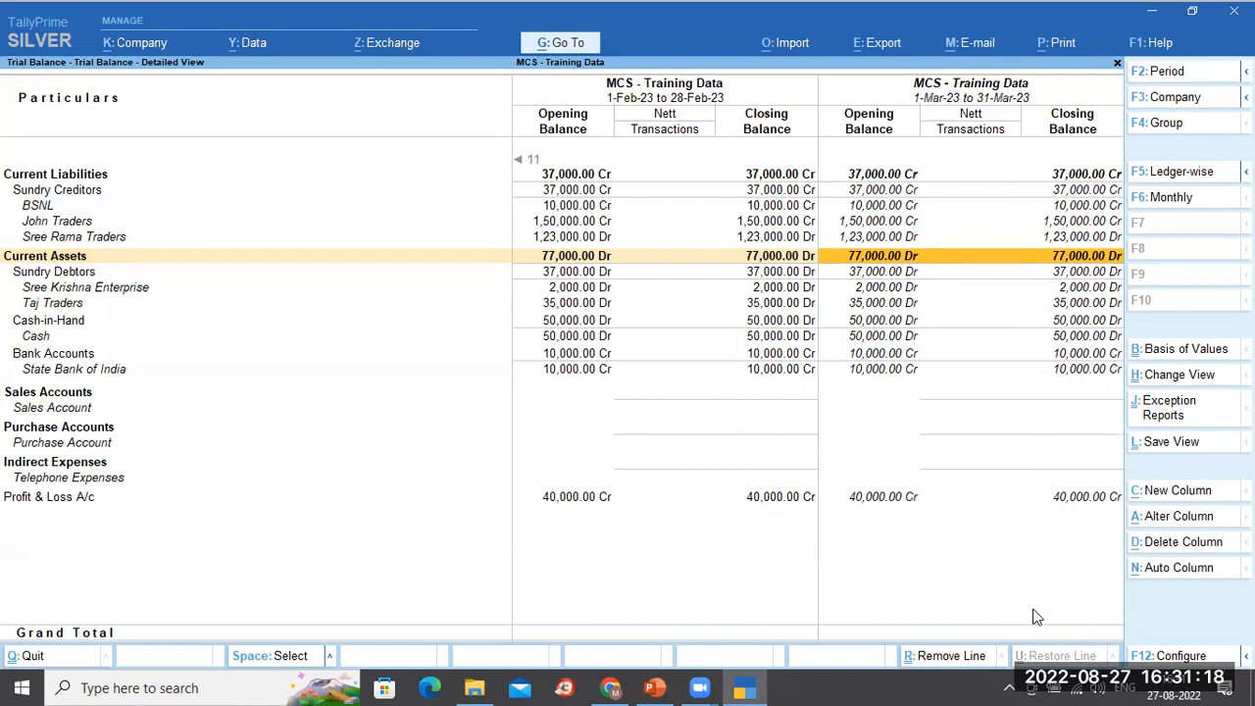
pyautogui.press('Left')
pyautogui.press('Left')
pyautogui.press('Left')
pyautogui.press('Left')
pyautogui.press('Left')
pyautogui.press('Left')
pyautogui.press('Left')
pyautogui.press('Left')
pyautogui.press('Left')
pyautogui.press('Left')
pyautogui.press('Left')
pyautogui.press('Left')
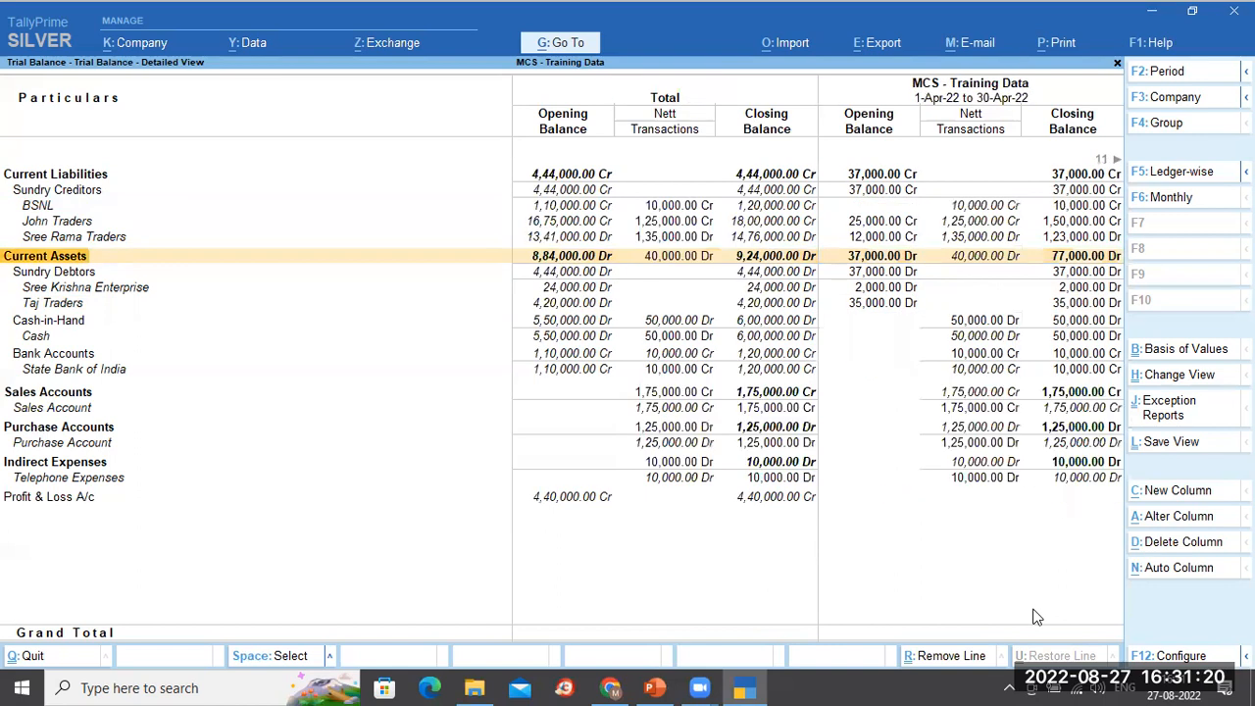
# Configure the Trial Balance to hide opening and closing balances and show transactions with Nett Transactions only set to No.
pyautogui.click(1181, 659)
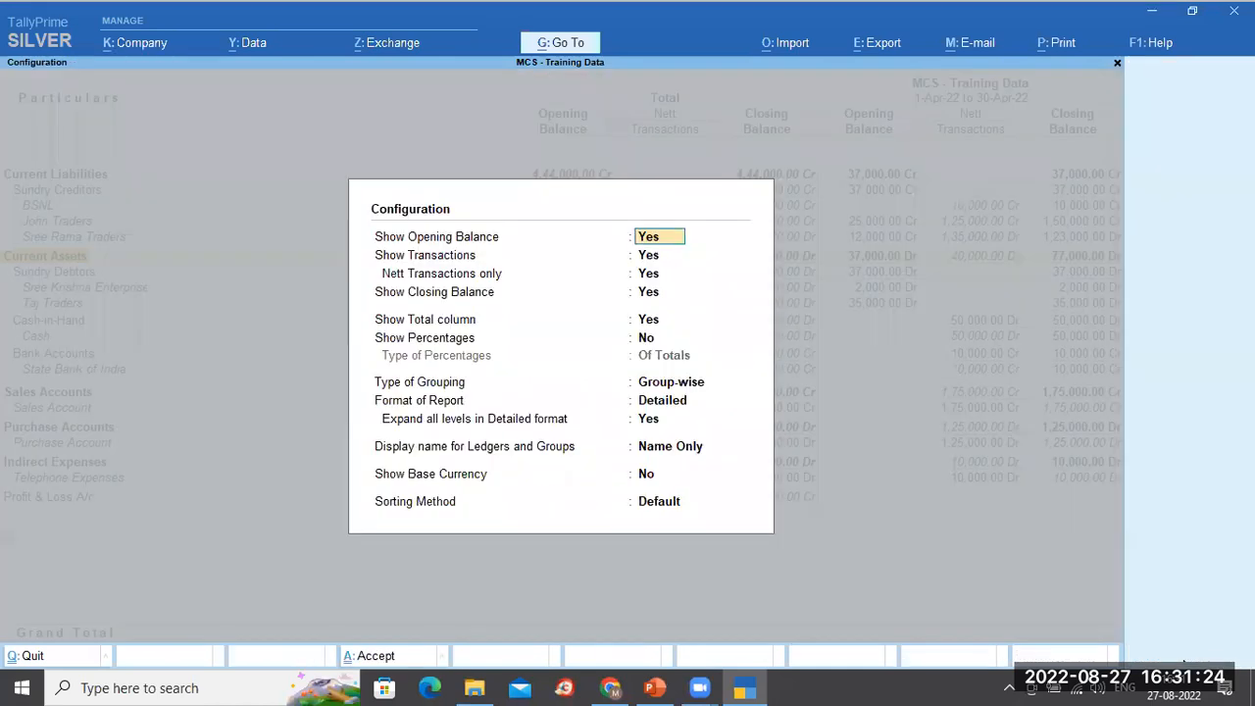
pyautogui.write('n')
pyautogui.press('Return')
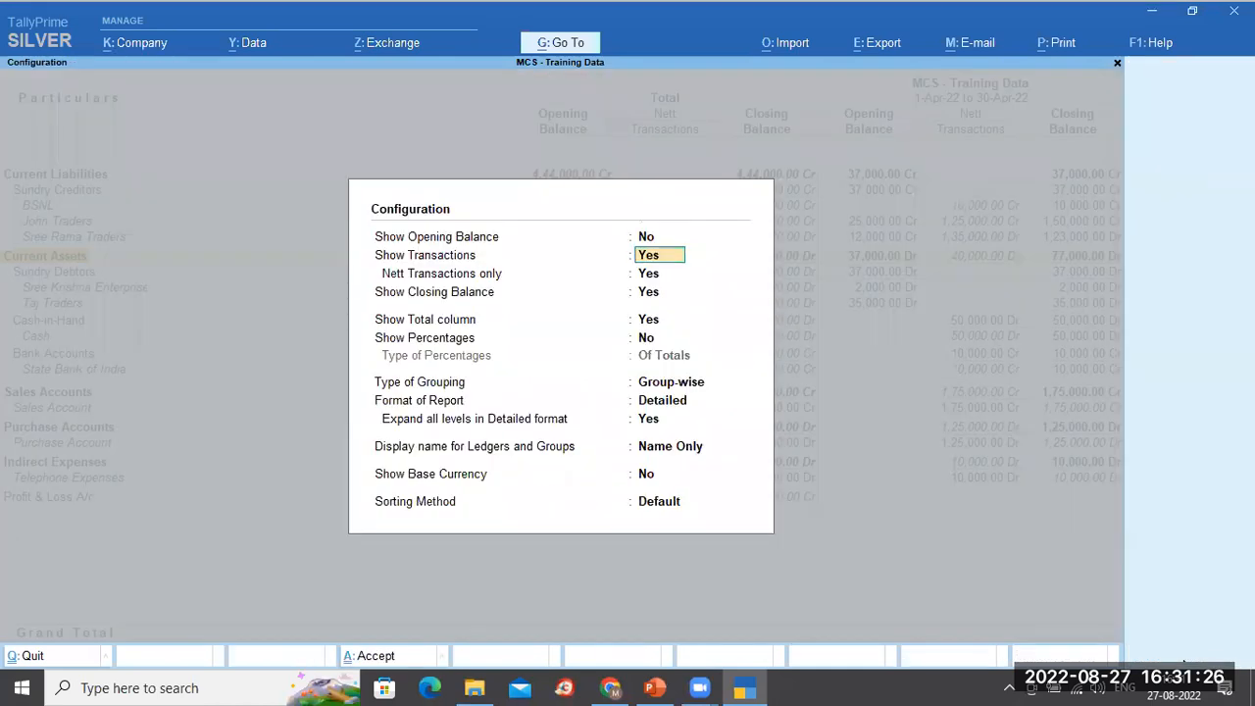
pyautogui.press('Return')
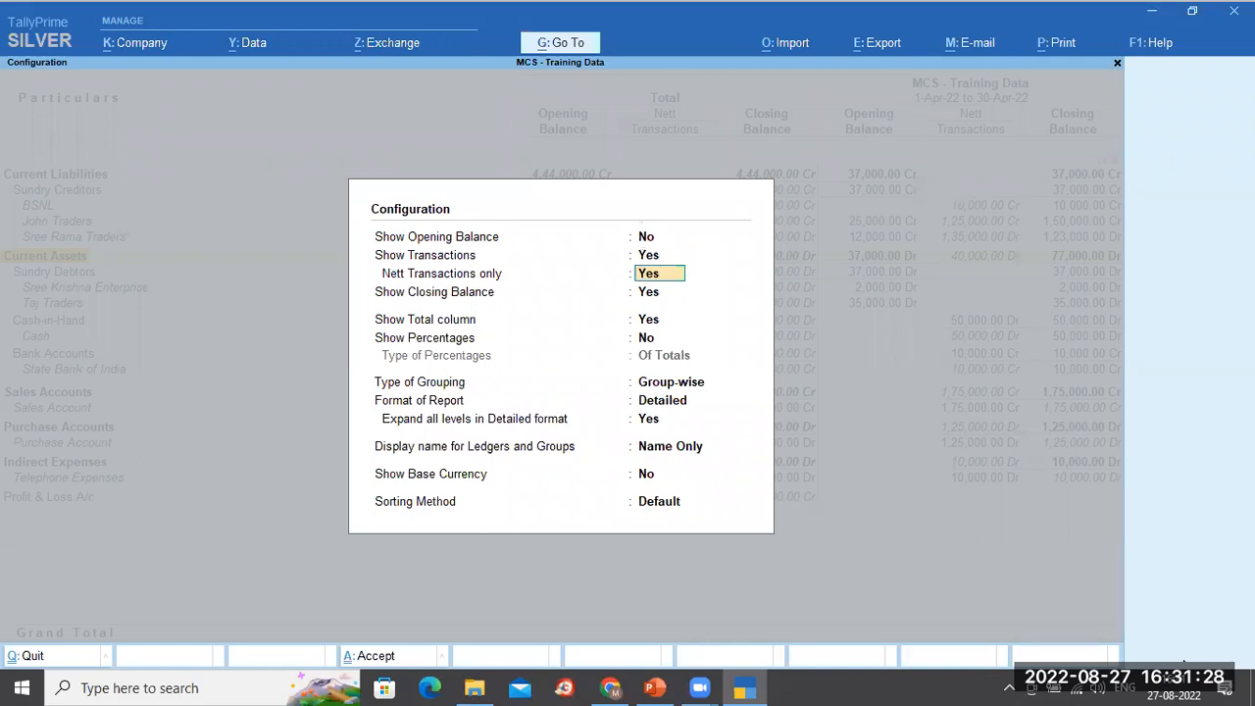
pyautogui.write('n')
pyautogui.press('Return')
pyautogui.write('n')
pyautogui.press('Return')
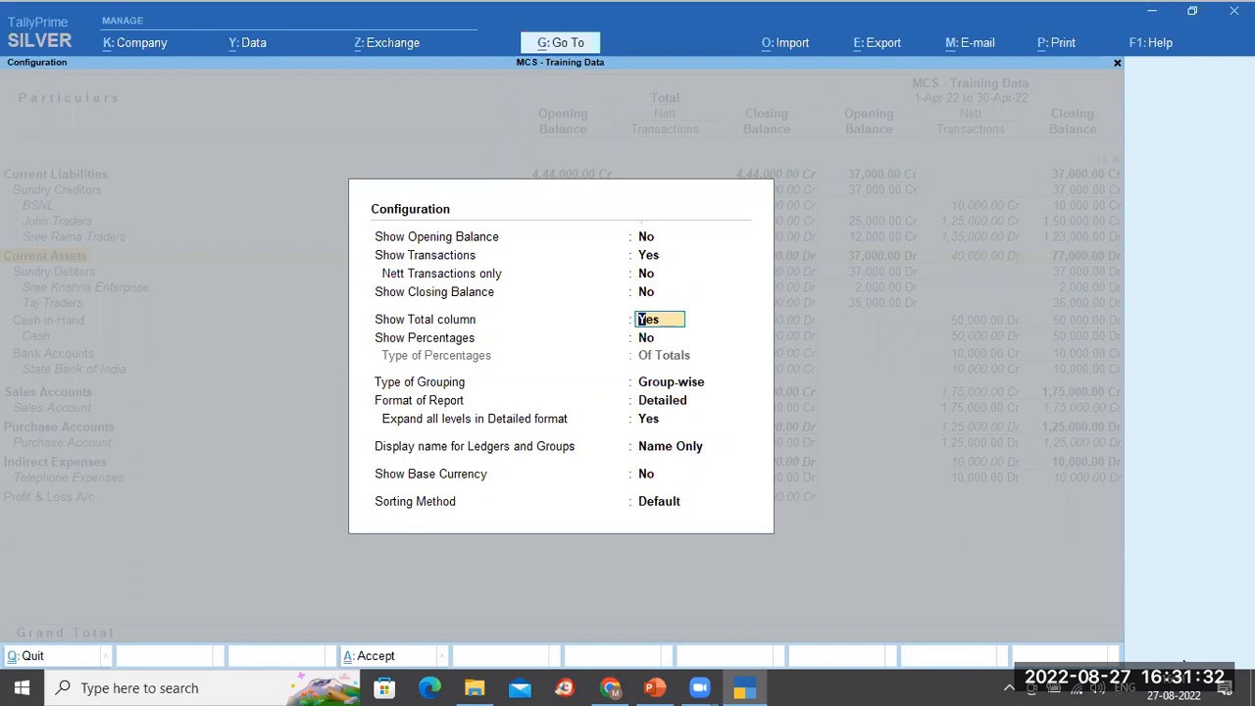
pyautogui.hotkey('ctrl', 'a')
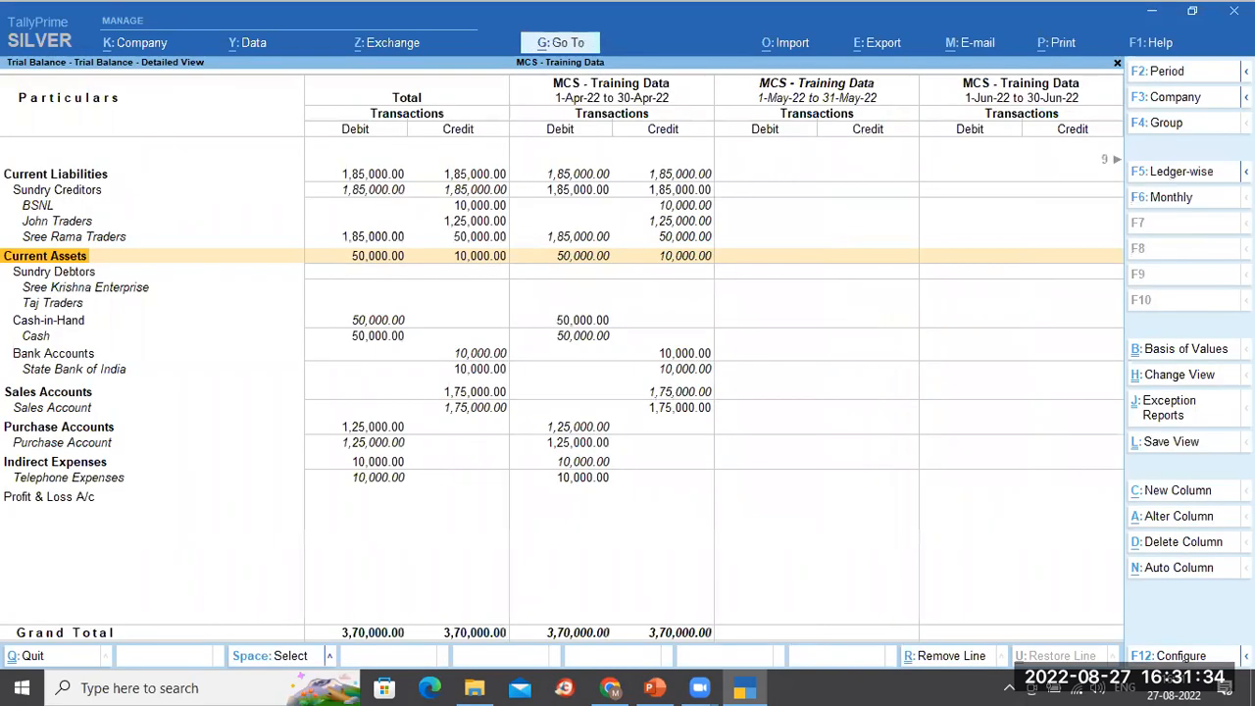
# Examine the monthly debit and credit transaction columns through March 2023.
pyautogui.press('Right')
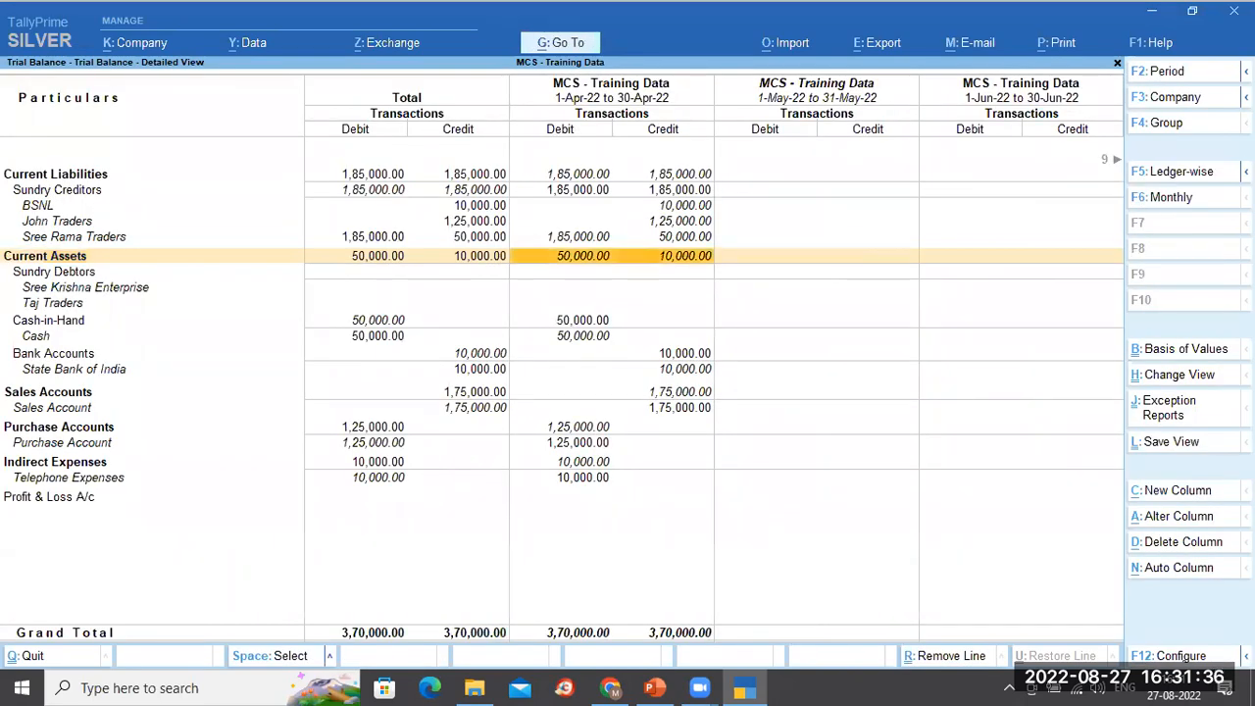
pyautogui.press('Right')
pyautogui.press('Right')
pyautogui.press('Right')
pyautogui.press('Right')
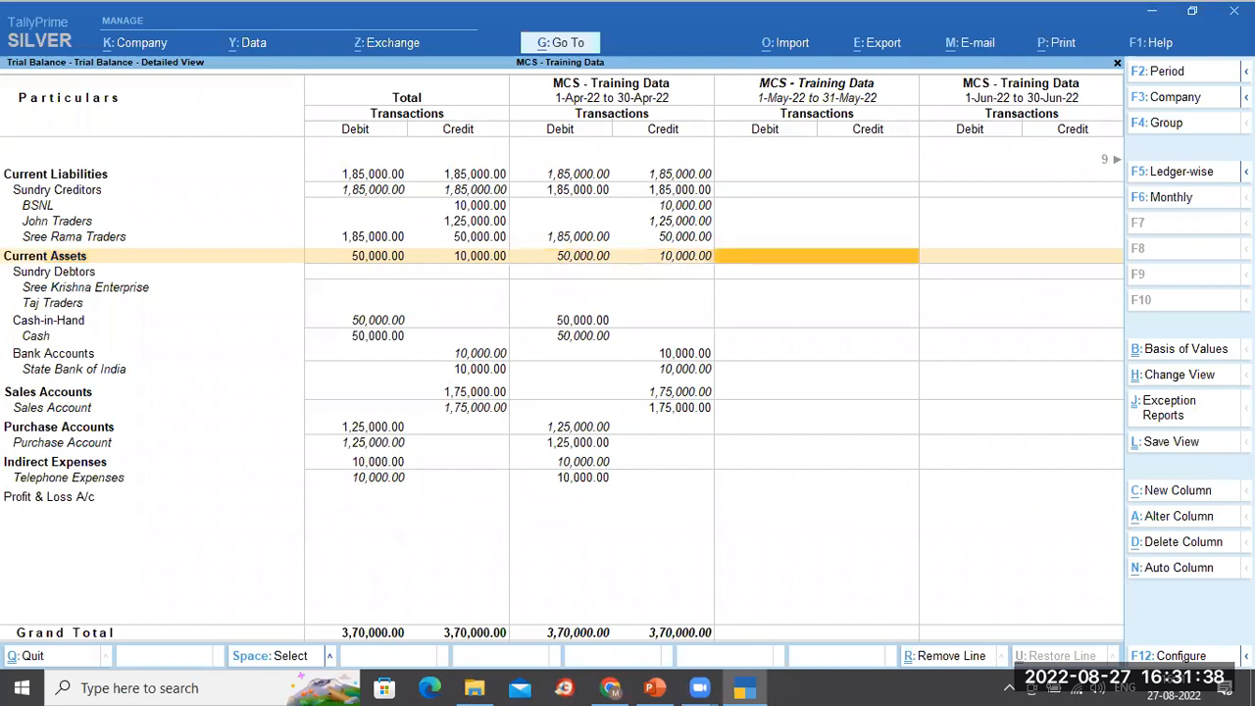
pyautogui.press('Right')
pyautogui.press('Right')
pyautogui.press('Right')
pyautogui.press('Right')
pyautogui.press('Right')
pyautogui.press('Right')
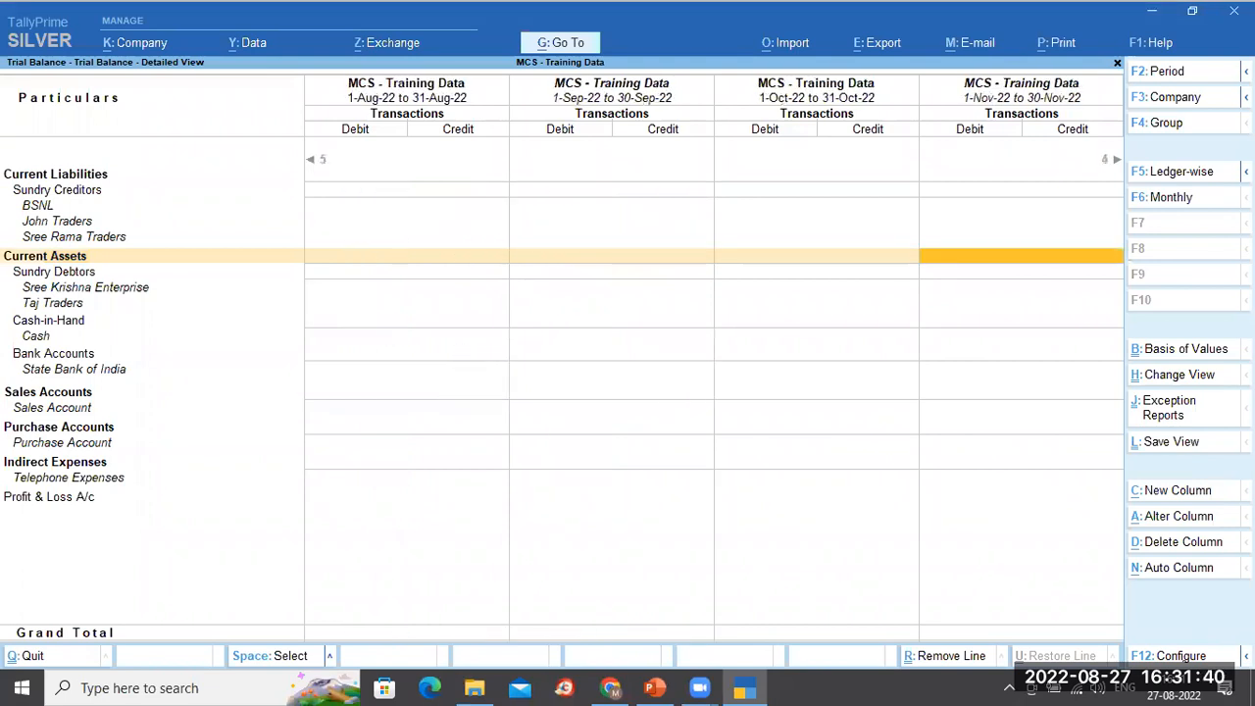
pyautogui.press('Right')
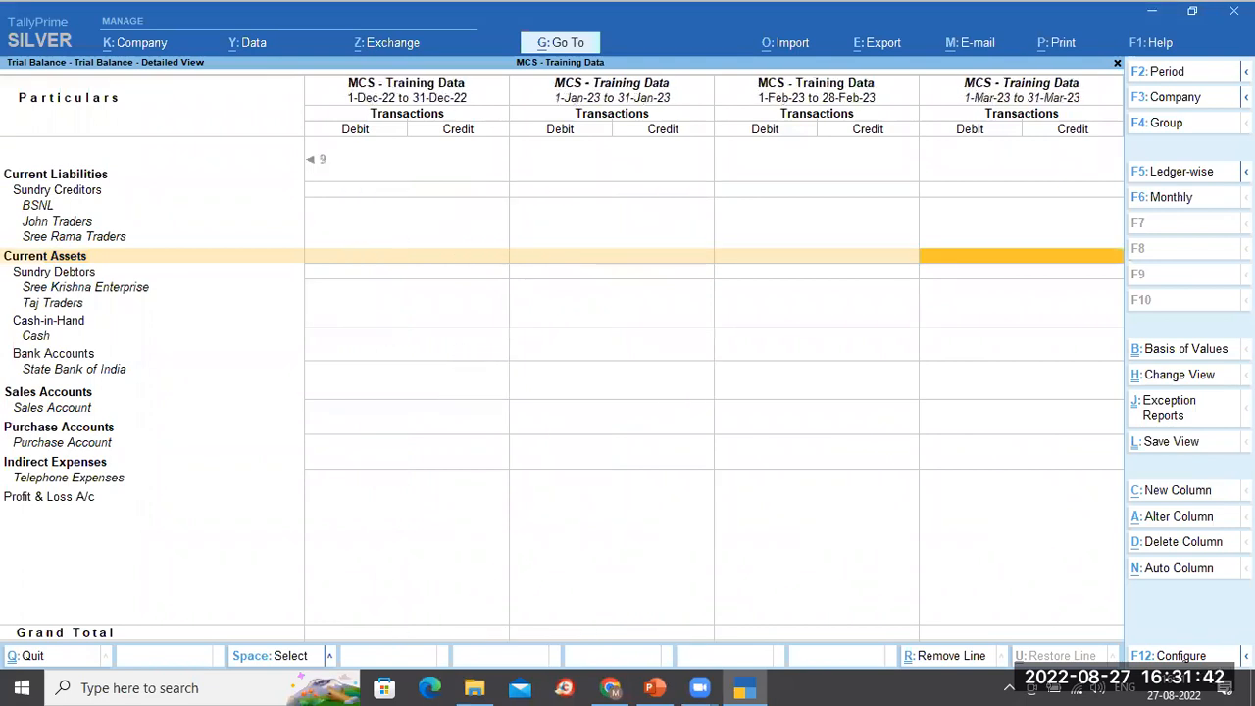
# Examine the April 2022 transaction column beside the Total column and close the Trial Balance.
pyautogui.press('Left')
pyautogui.press('Left')
pyautogui.press('Left')
pyautogui.press('Left')
pyautogui.press('Right')
pyautogui.press('Right')
pyautogui.press('Right')
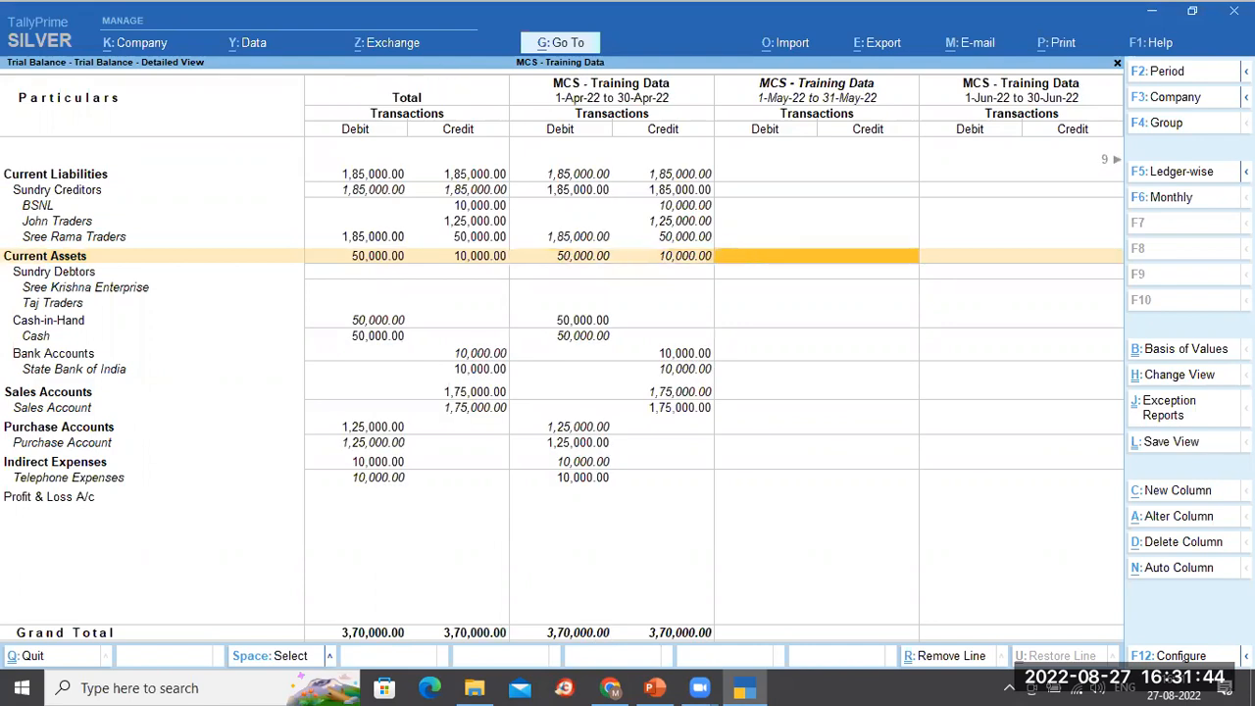
pyautogui.press('Left')
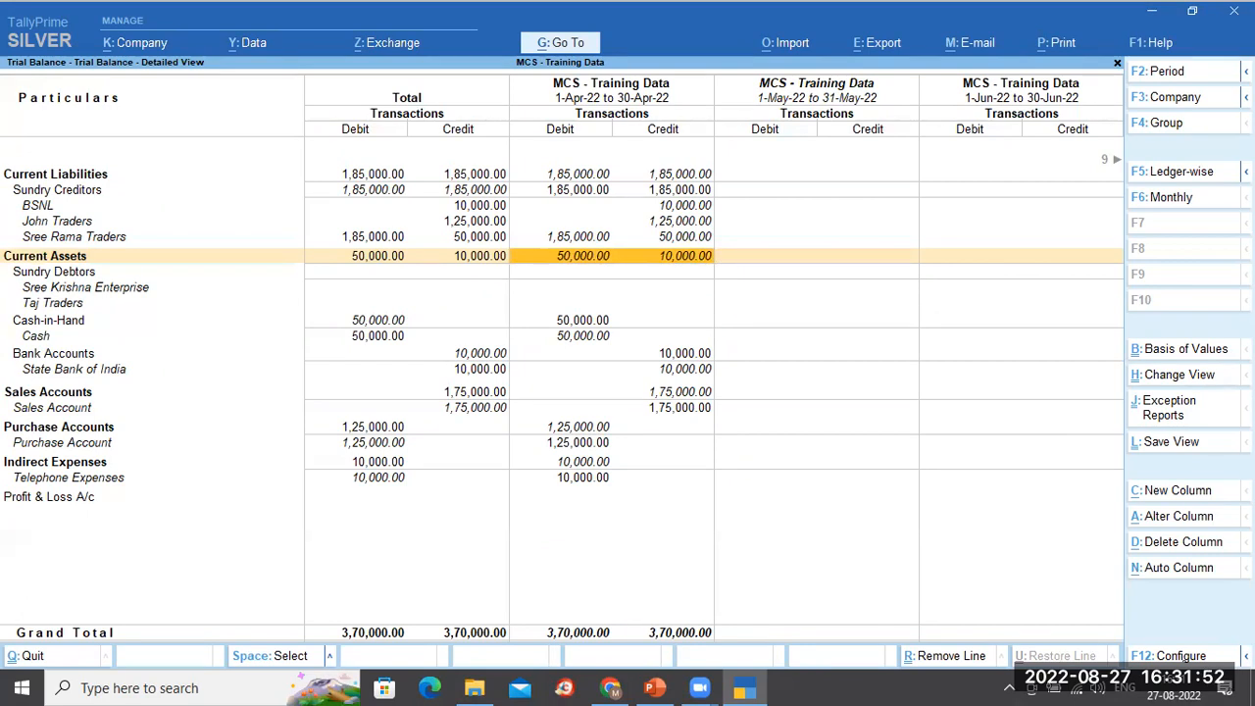
pyautogui.press('Escape')
pyautogui.press('Escape')
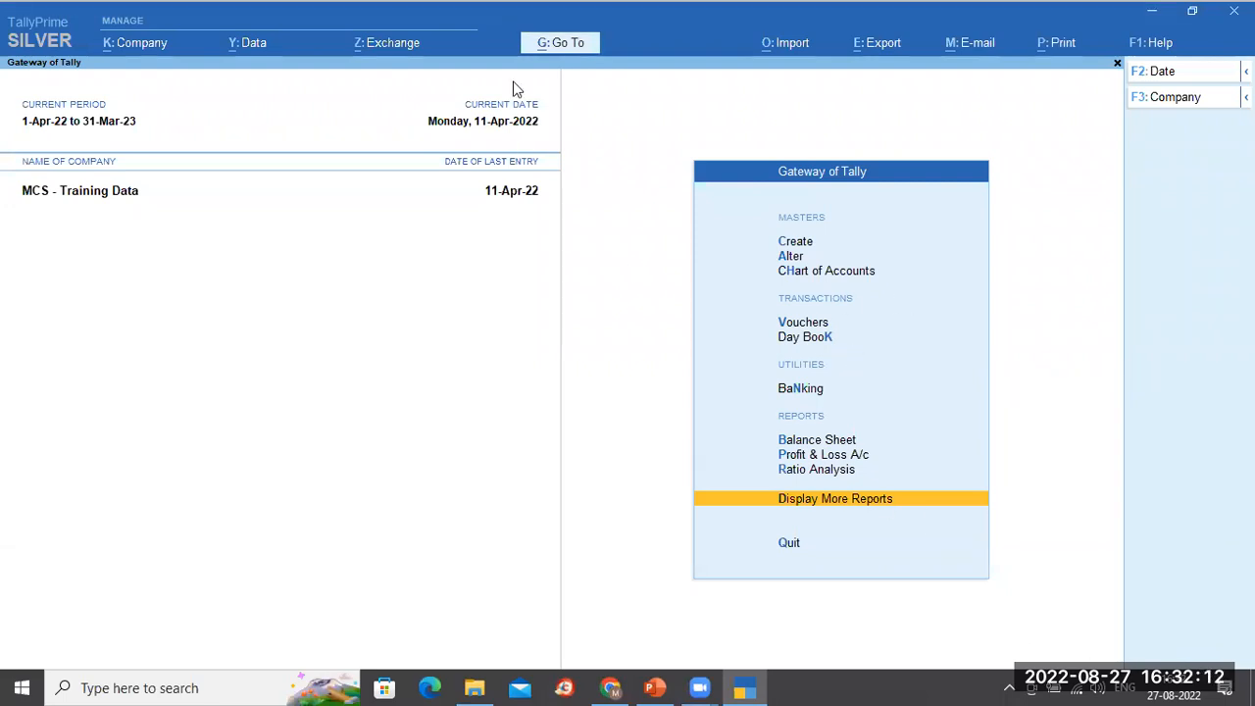
# Search the reports list for "Fun" and open the Funds Flow report under Final Accounts Reports.
pyautogui.hotkey('alt', 'g')
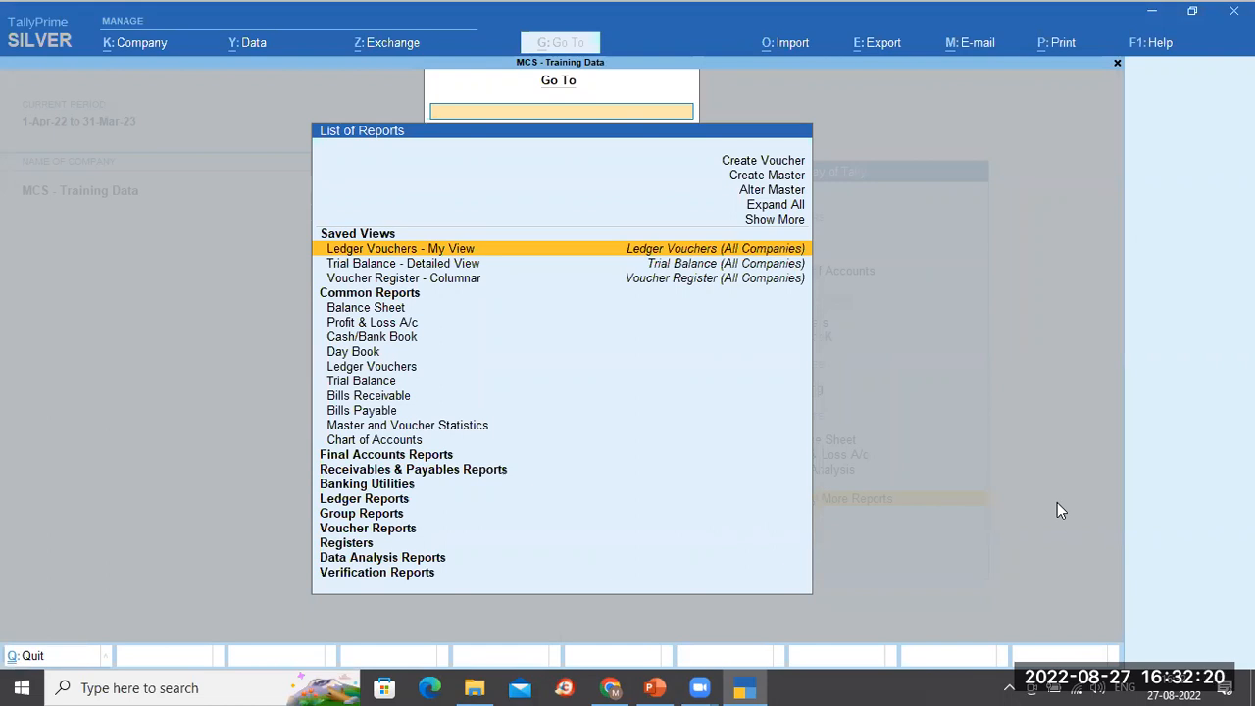
pyautogui.write('Cas')
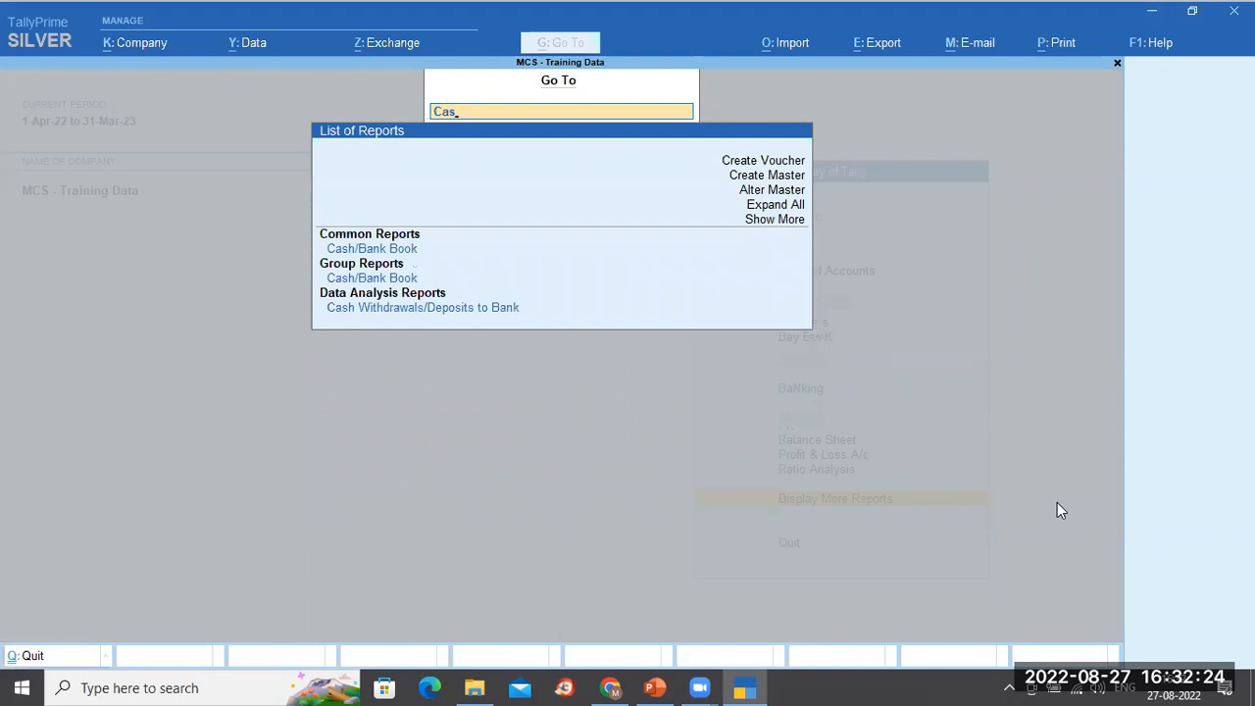
pyautogui.press('BackSpace')
pyautogui.press('BackSpace')
pyautogui.press('BackSpace')
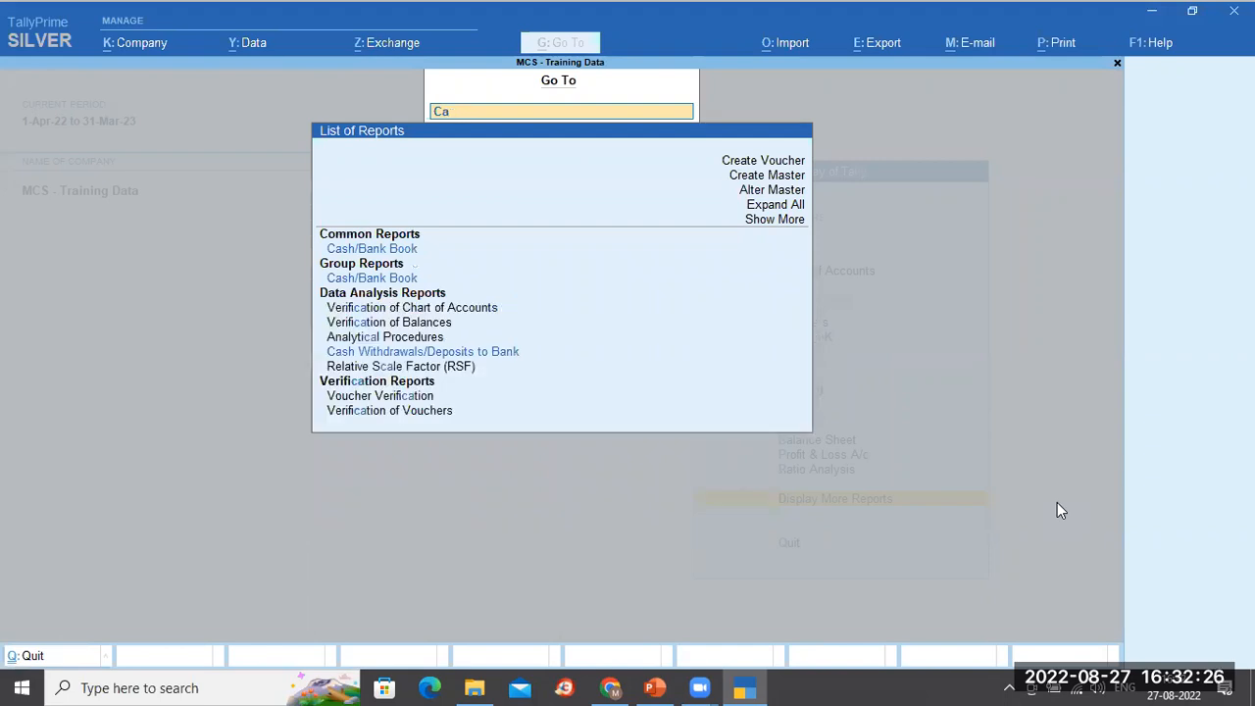
pyautogui.write('Fun')
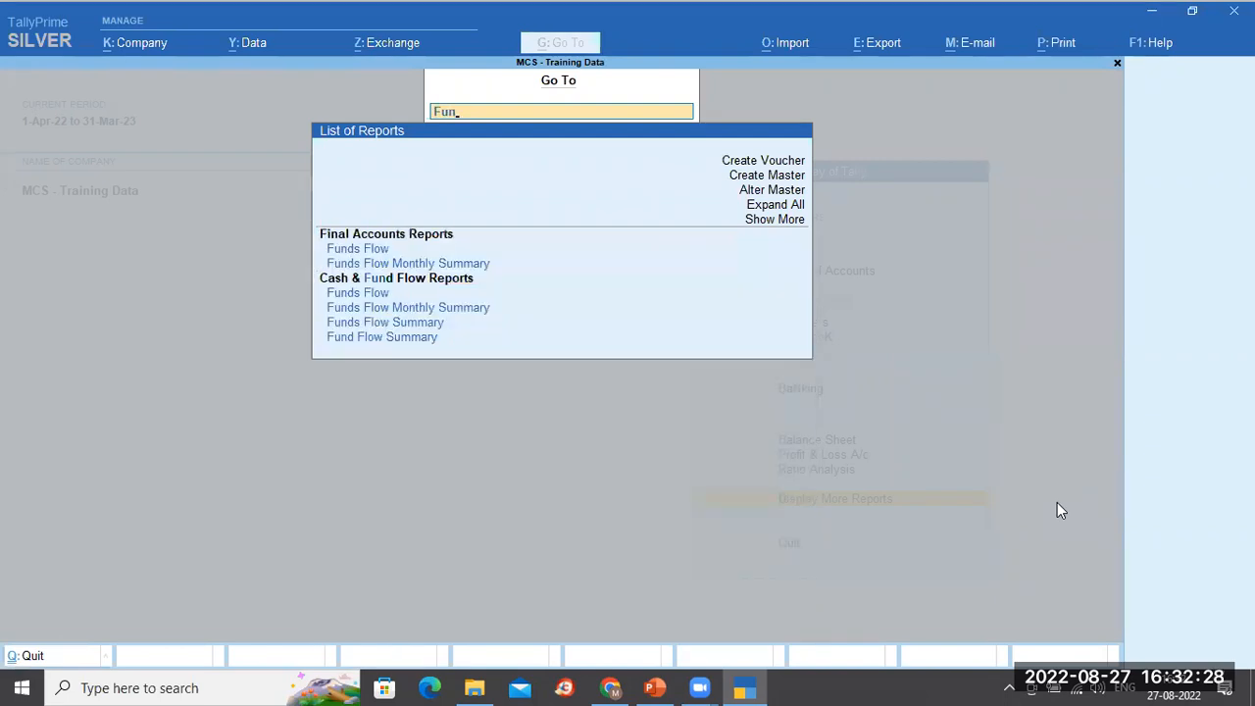
pyautogui.press('Down')
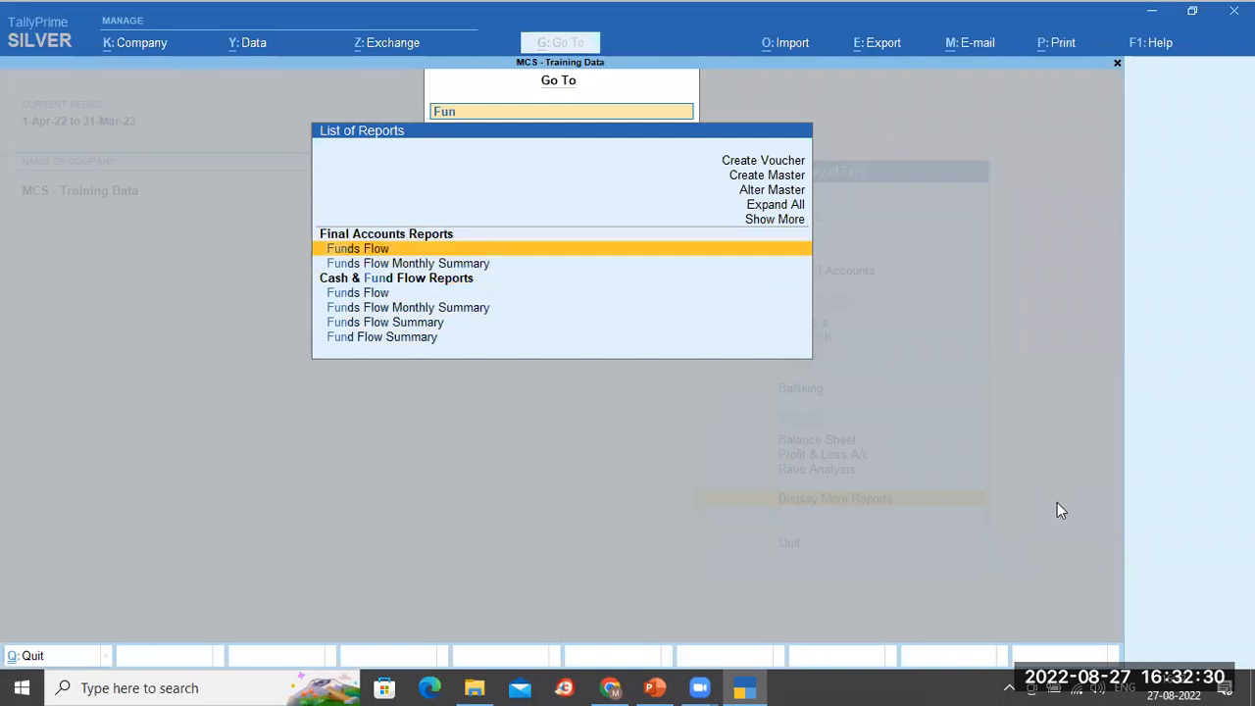
pyautogui.press('Return')
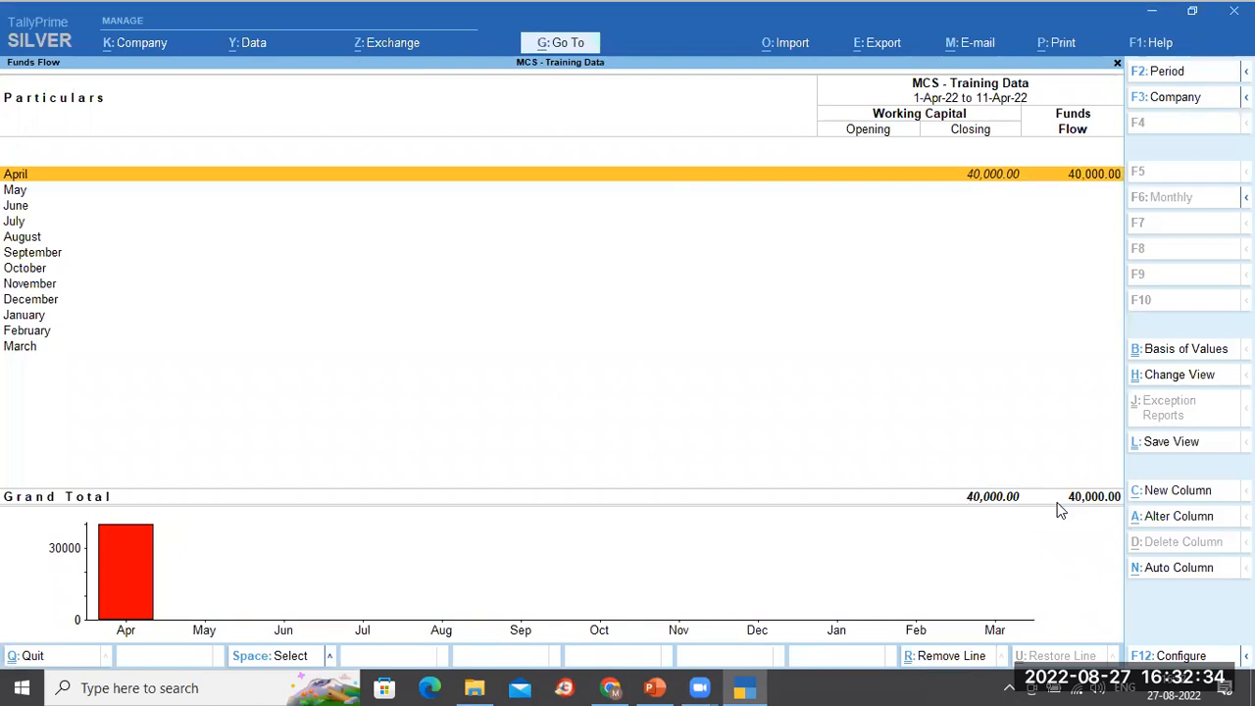
# Drill down into April's Funds Flow Summary and return to the Gateway of Tally.
pyautogui.press('Return')
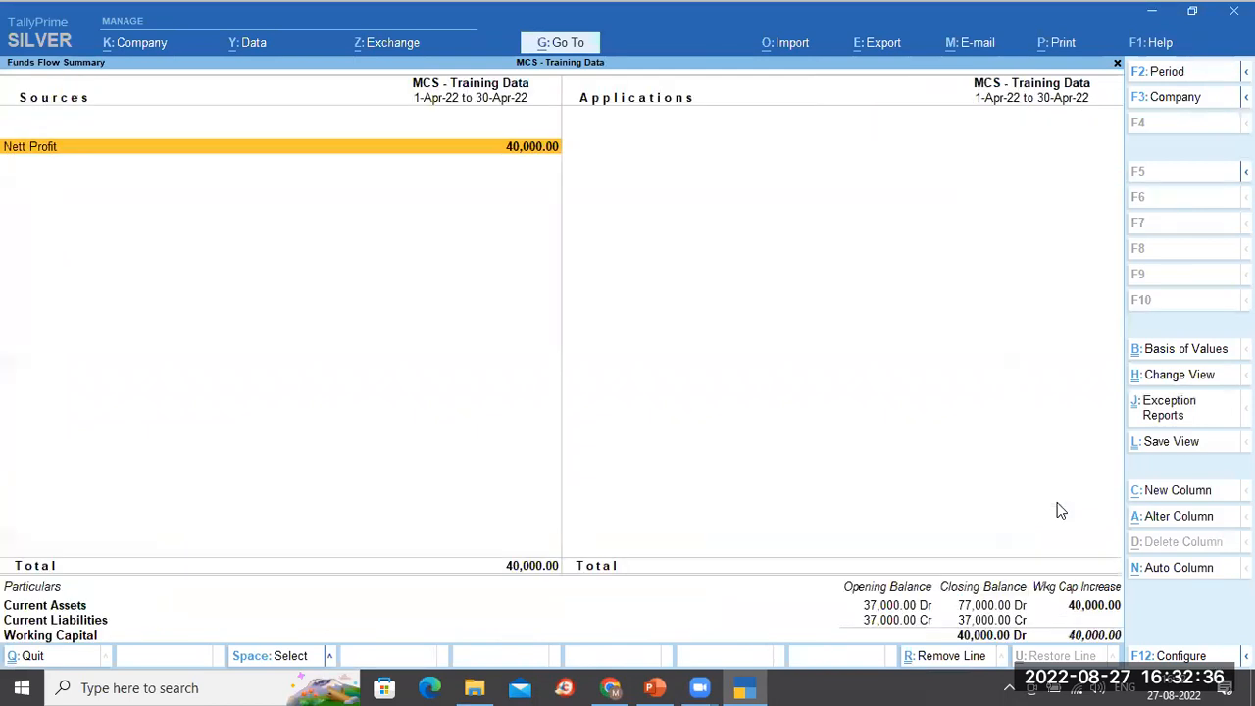
pyautogui.press('Escape')
pyautogui.press('Escape')
pyautogui.press('Escape')
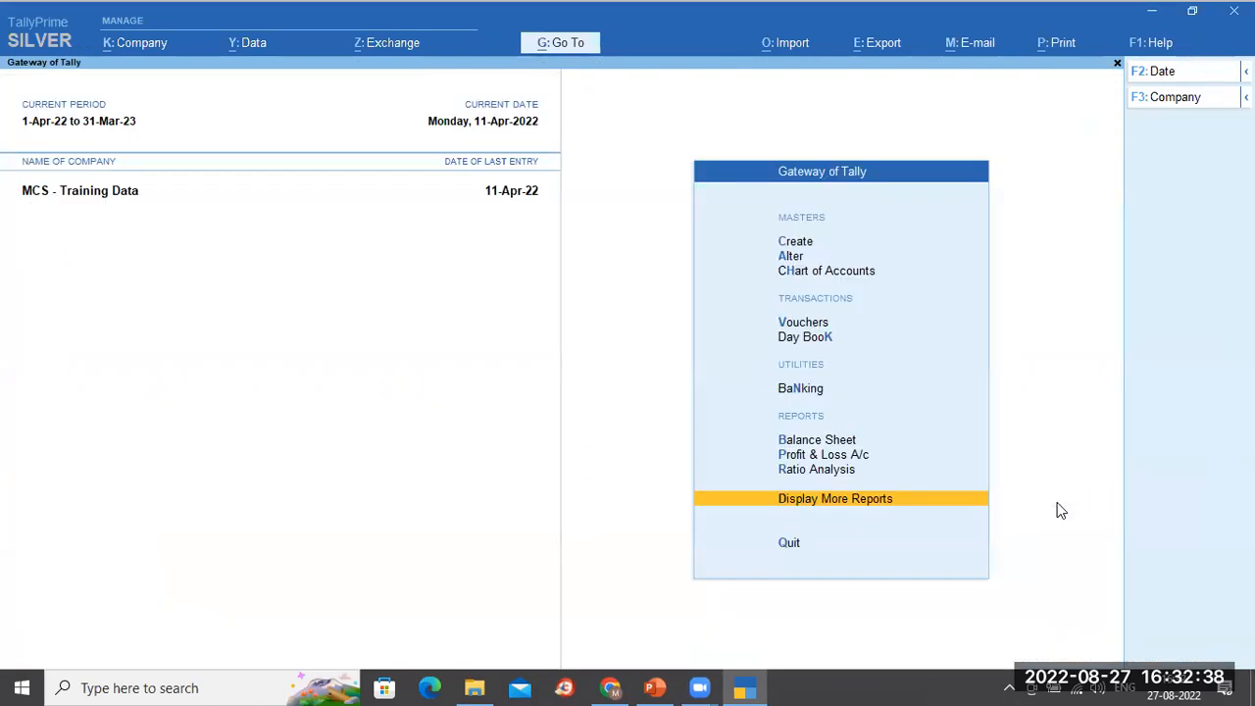
# Search the reports list for "Tria" and open the Trial Balance under Common Reports.
pyautogui.hotkey('alt', 'g')
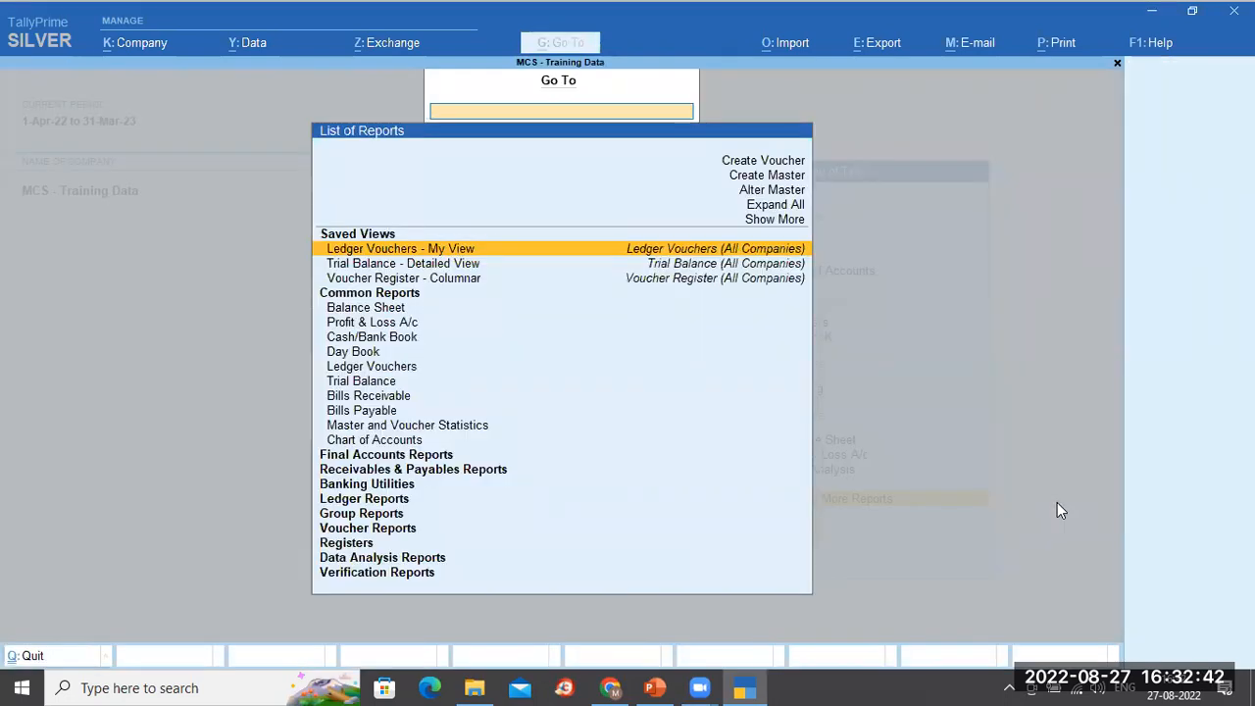
pyautogui.write('Tria')
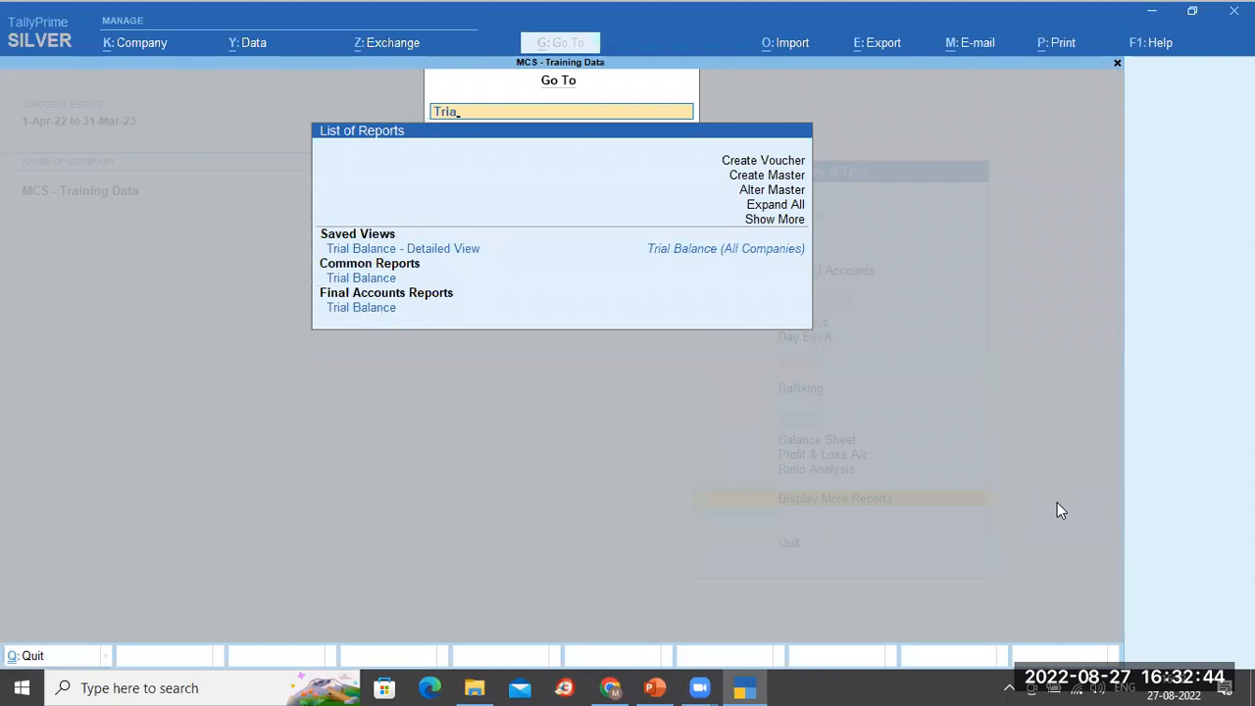
pyautogui.press('Down')
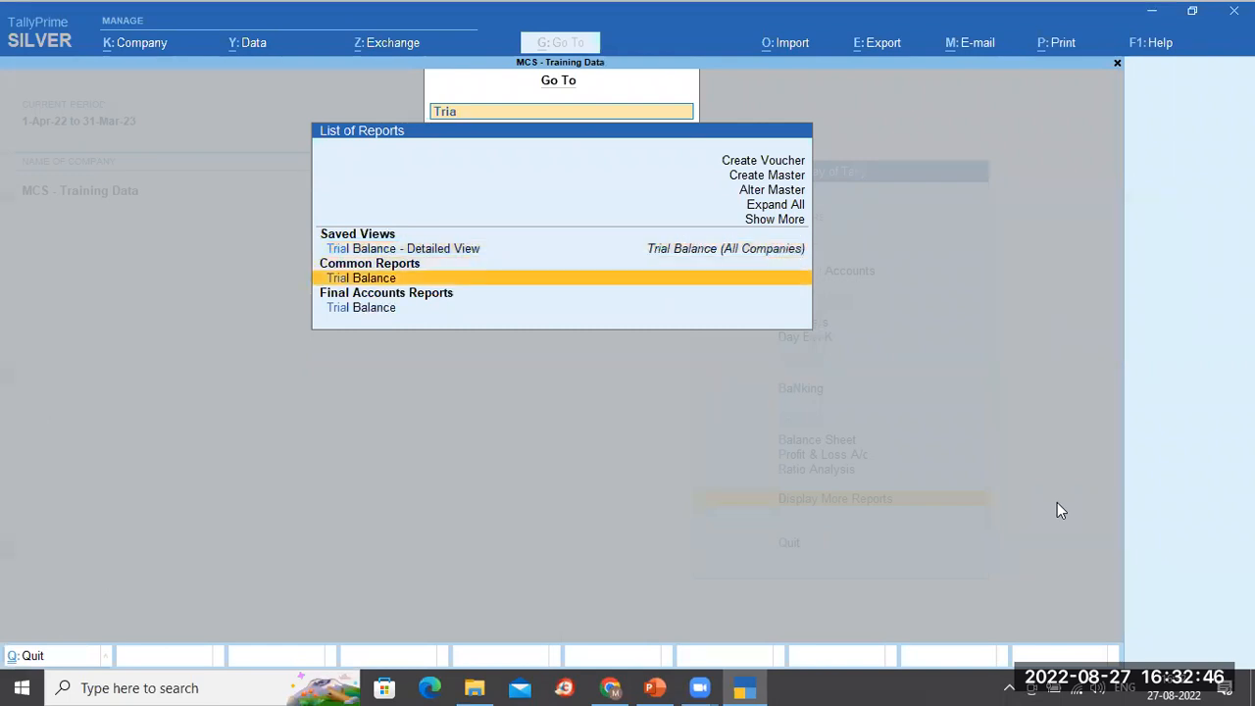
pyautogui.press('Return')
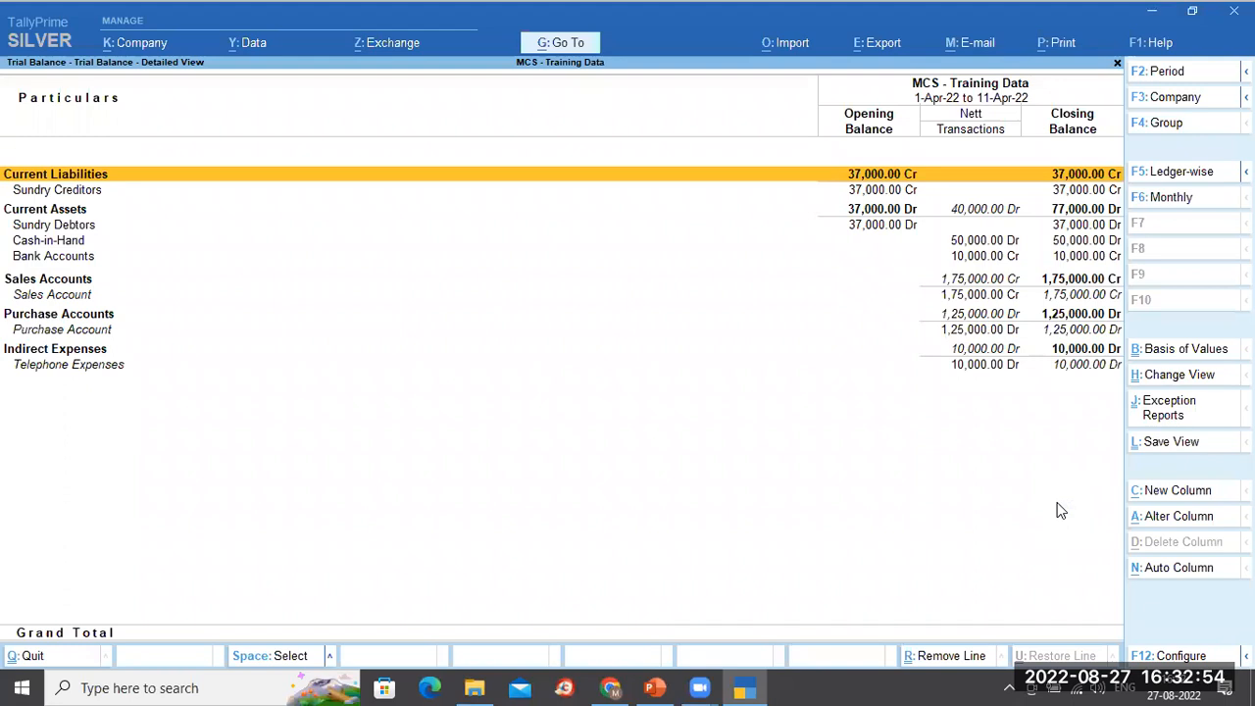
# Go directly from the Trial Balance to the Sales Register and view April's sales vouchers.
pyautogui.hotkey('alt', 'g')
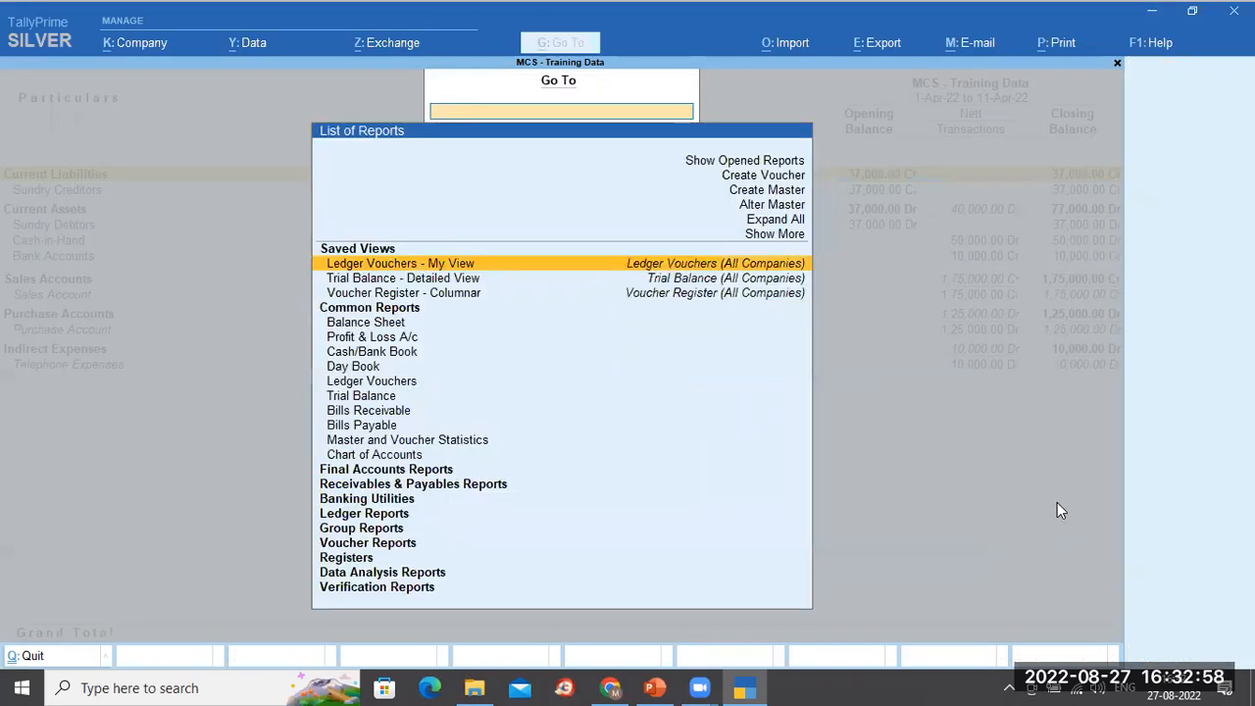
pyautogui.write('Sale')
pyautogui.press('Down')
pyautogui.press('Down')
pyautogui.press('Down')
pyautogui.press('Return')
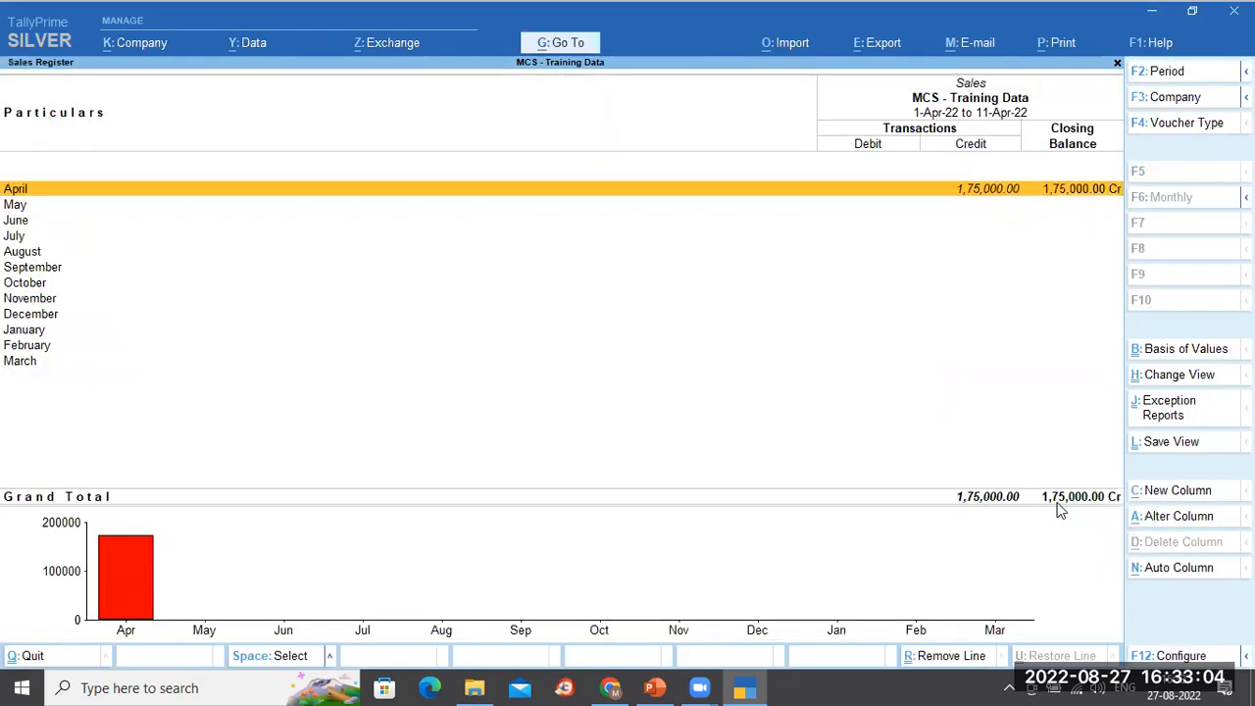
pyautogui.press('Return')
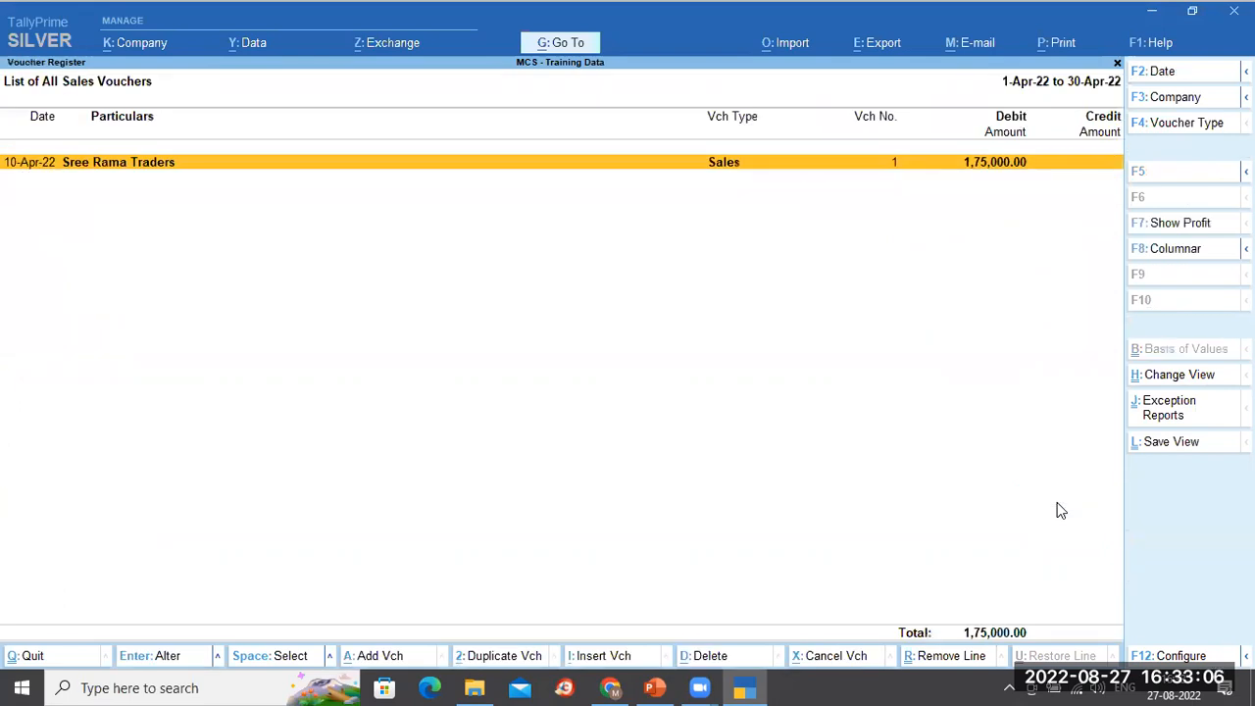
pyautogui.press('Escape')
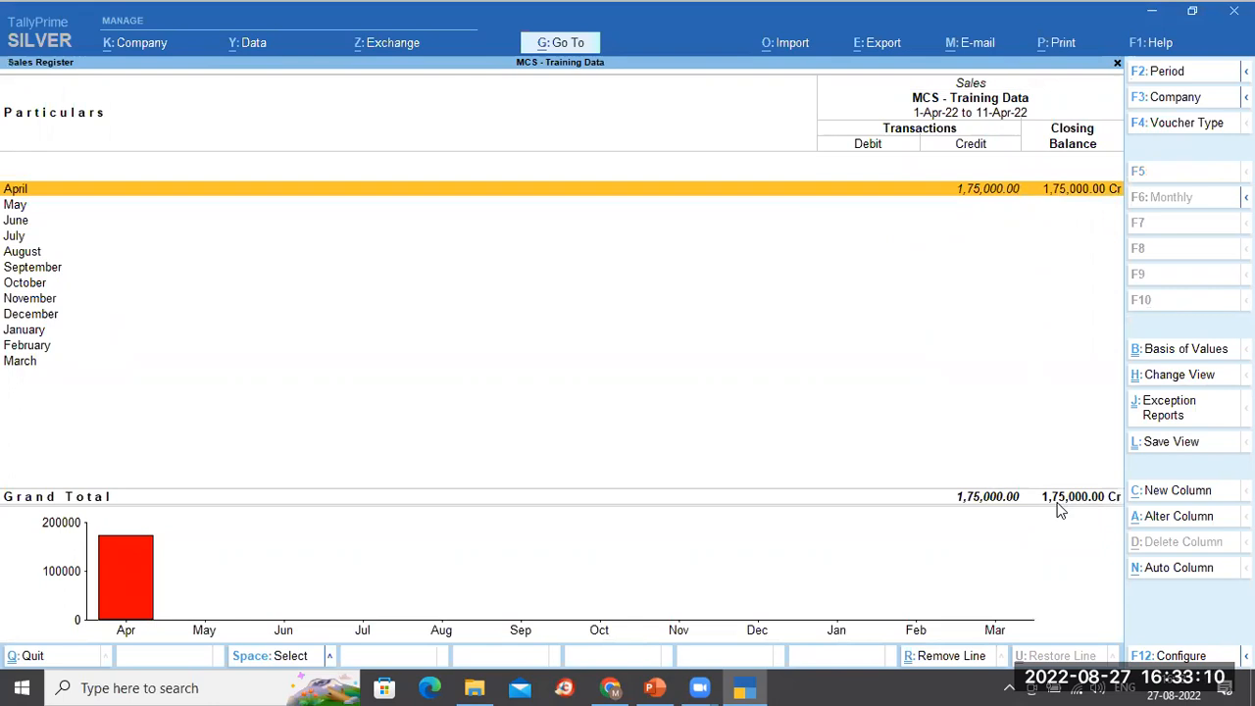
# Go from the Sales Register to the Balance Sheet listed under Common Reports.
pyautogui.press('ctrl')
pyautogui.hotkey('alt', 'g')
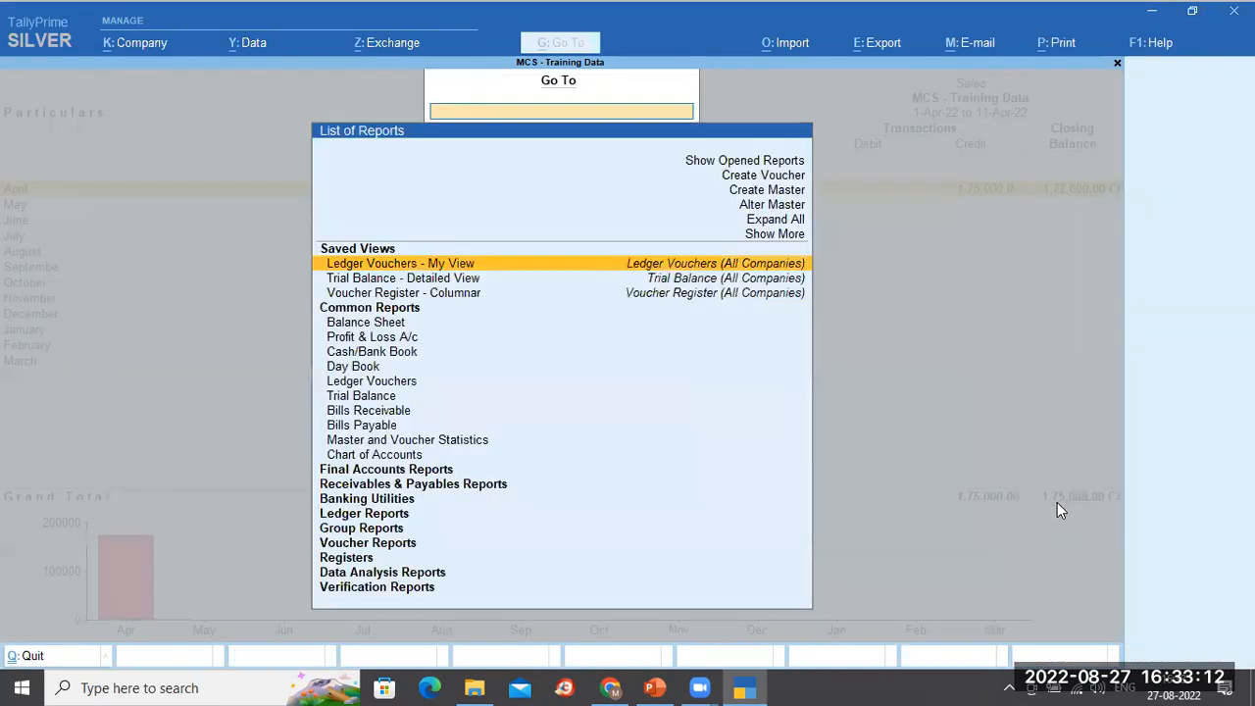
pyautogui.press('Down')
pyautogui.press('Down')
pyautogui.press('Down')
pyautogui.press('Down')
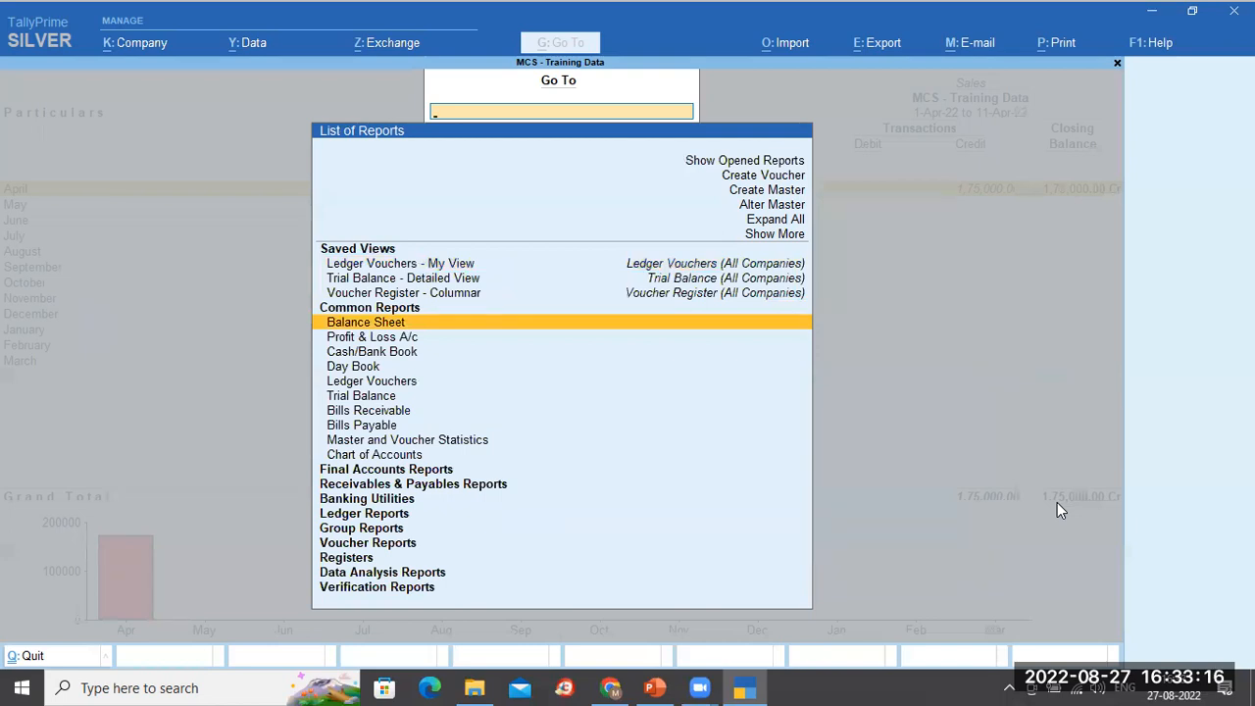
pyautogui.press('Return')
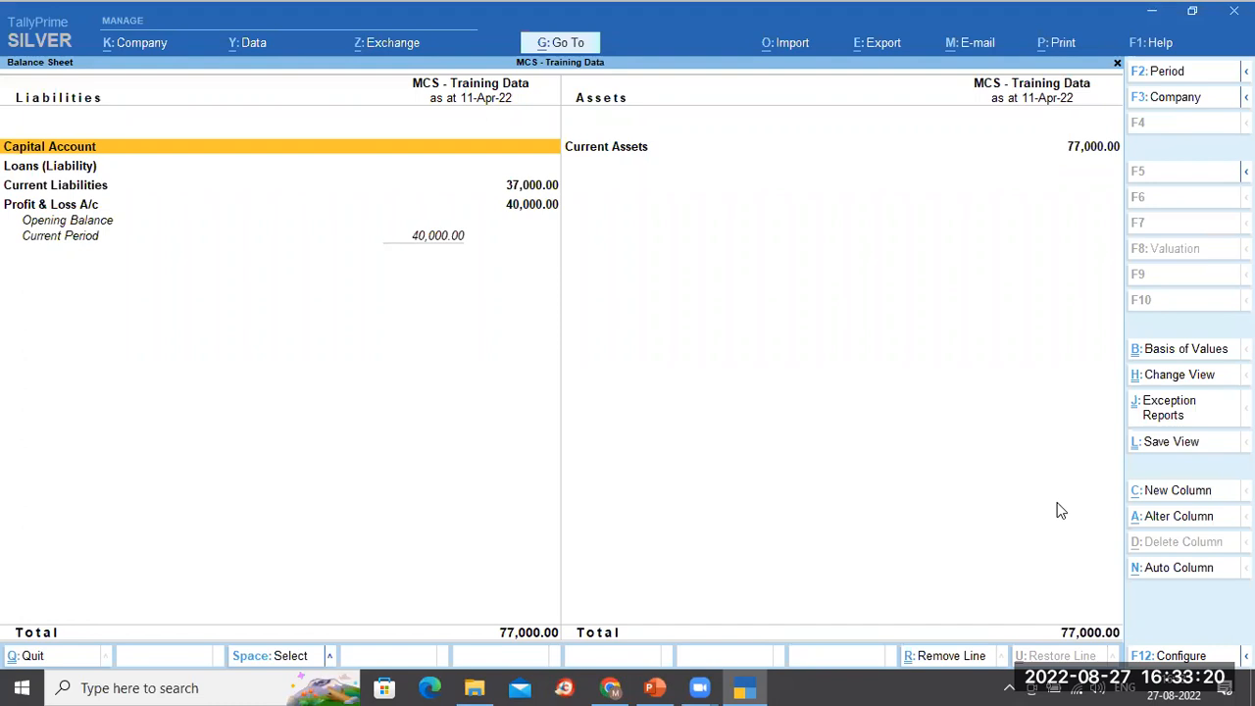
# Search the reports list for "Voucher" and open Ledger Vouchers for the BSNL ledger.
pyautogui.hotkey('alt', 'g')
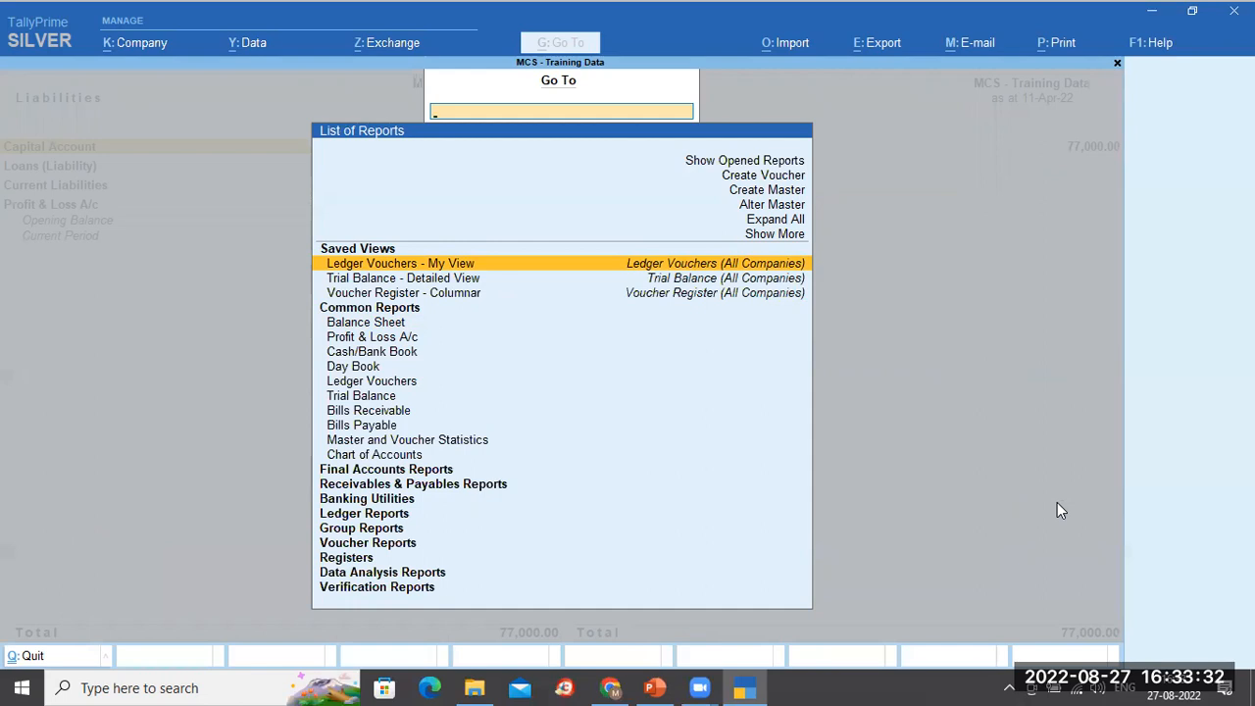
pyautogui.write('V')
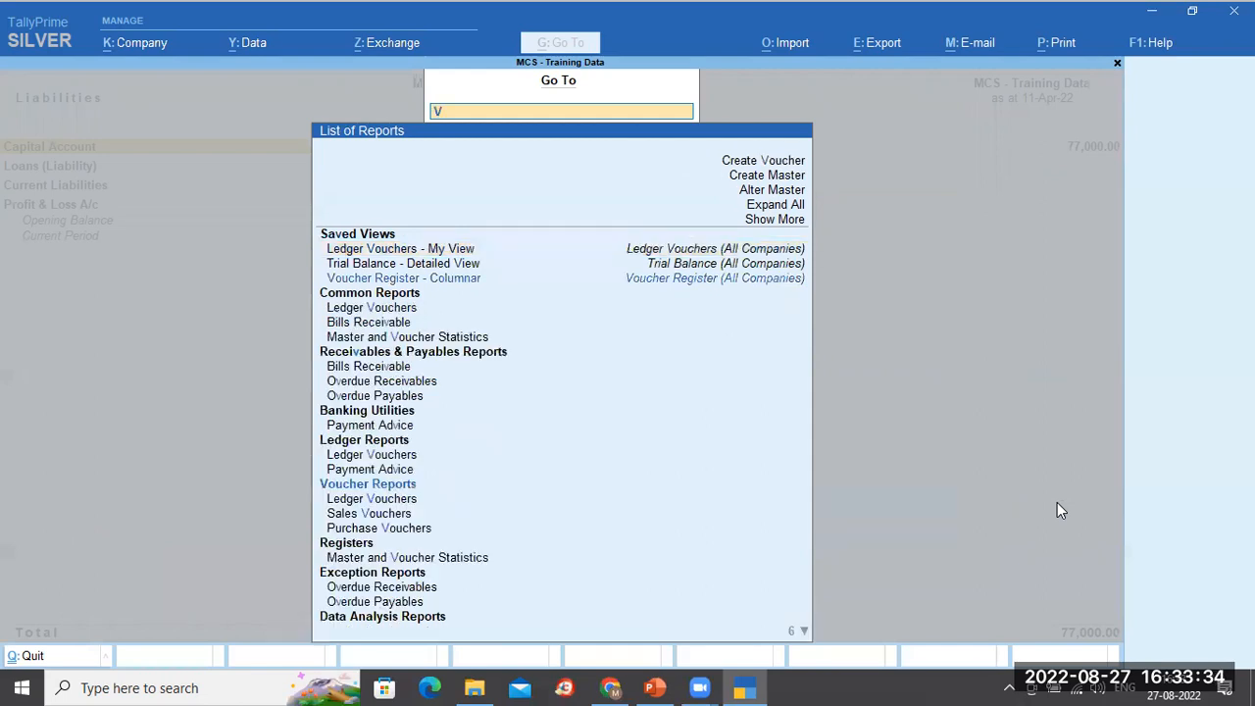
pyautogui.write('oucher')
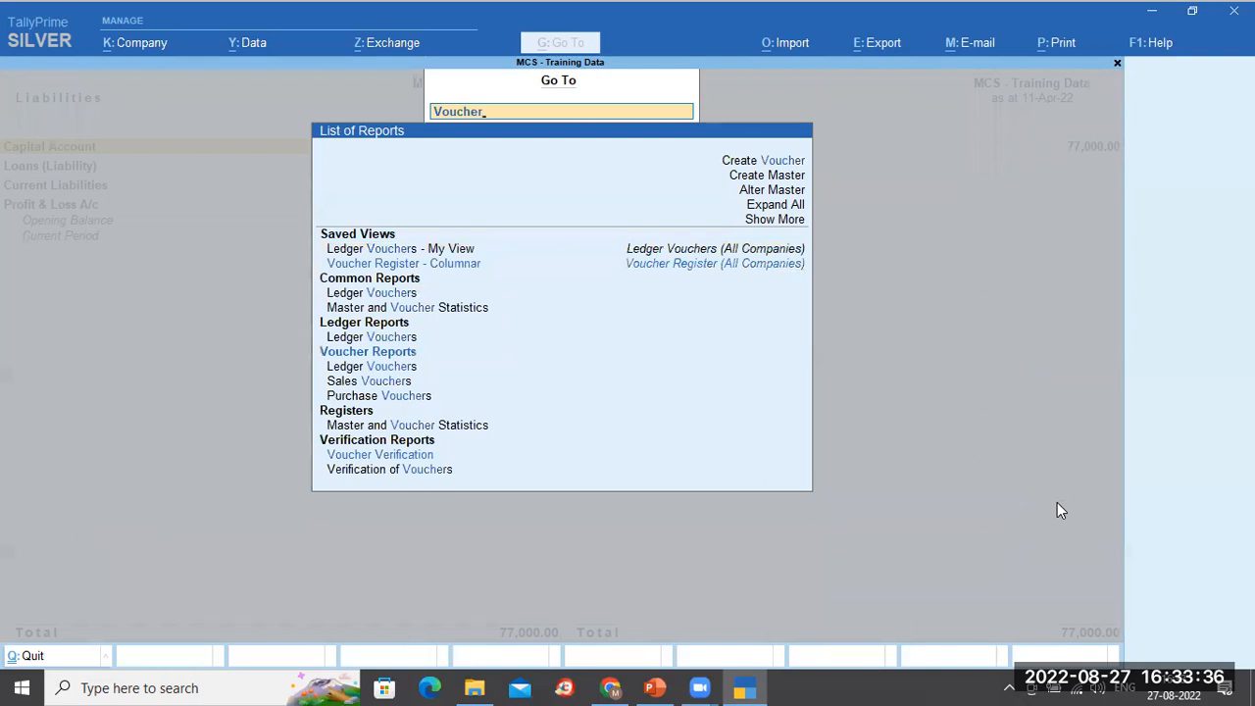
pyautogui.press('Down')
pyautogui.press('Down')
pyautogui.press('Down')
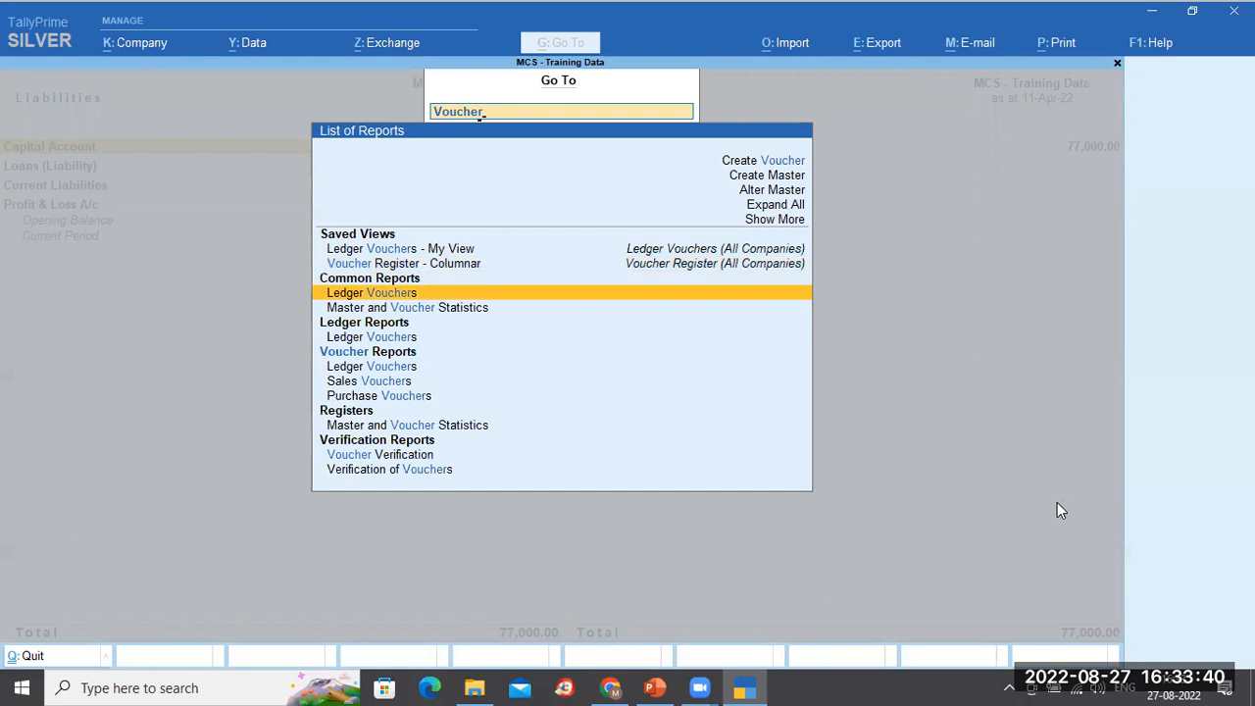
pyautogui.press('Return')
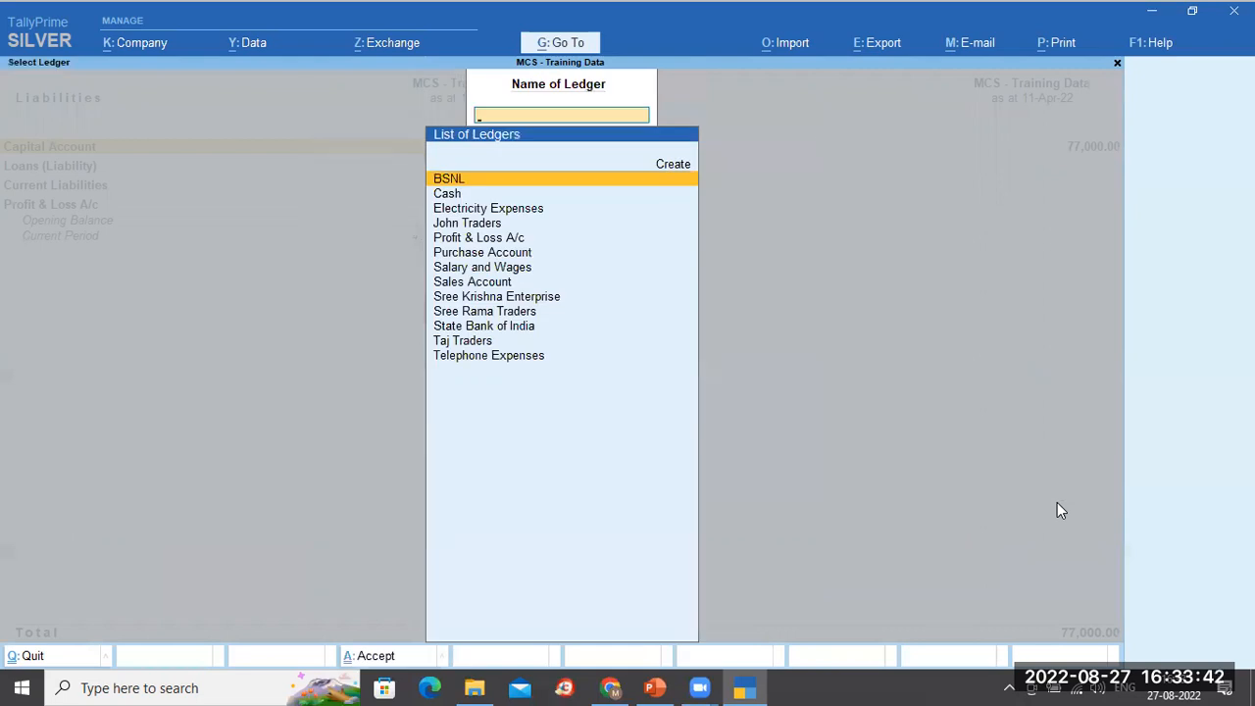
pyautogui.press('Return')
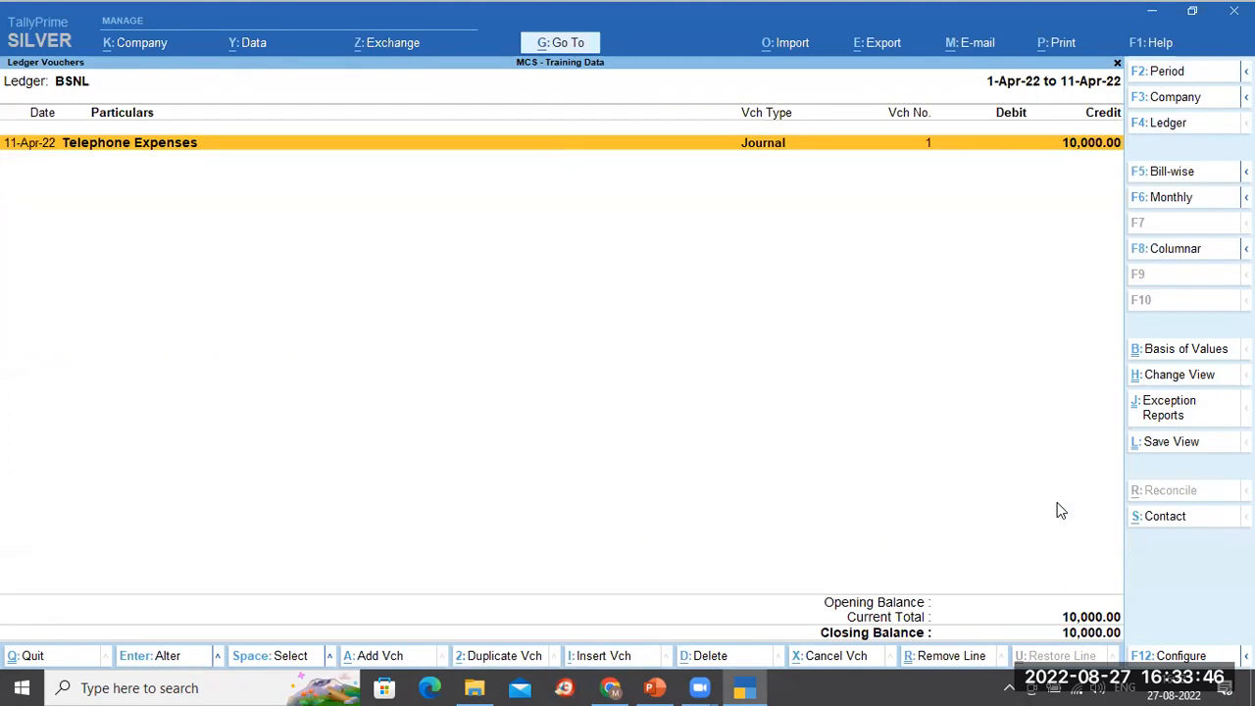
# Close the BSNL Ledger Vouchers and every other opened report to return to the Gateway of Tally.
pyautogui.press('Escape')
pyautogui.press('BackSpace')
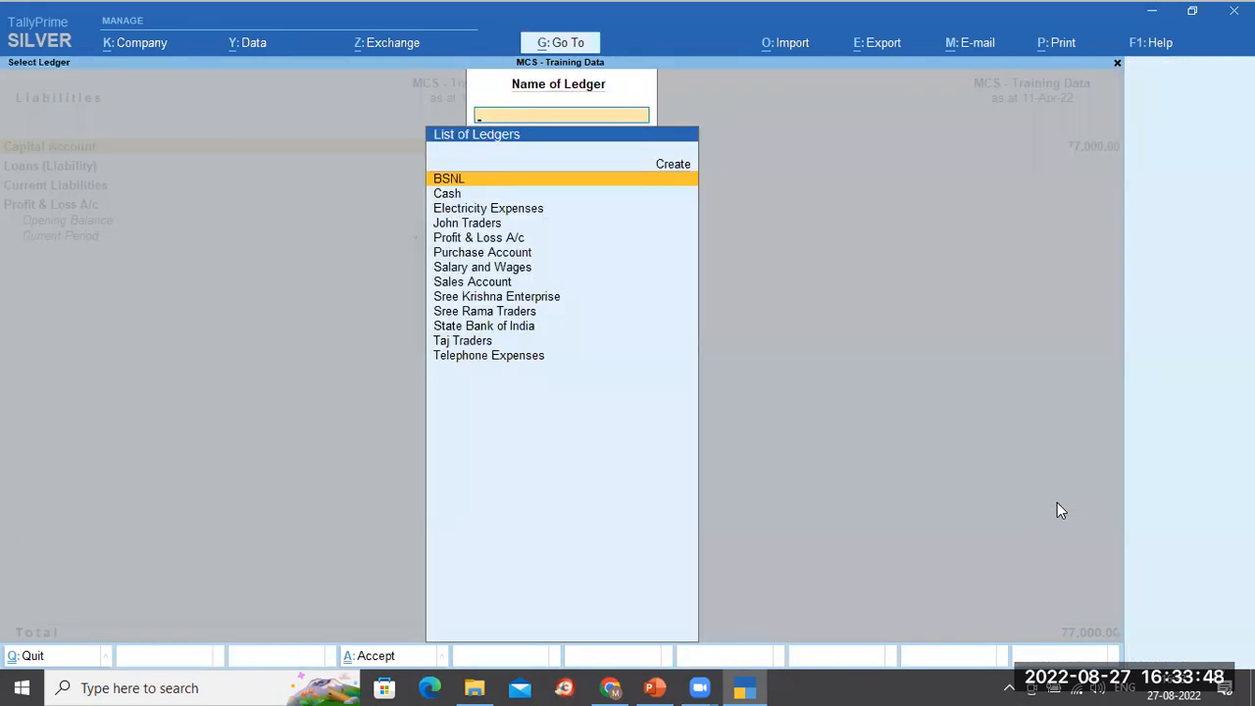
pyautogui.press('Escape')
pyautogui.press('Escape')
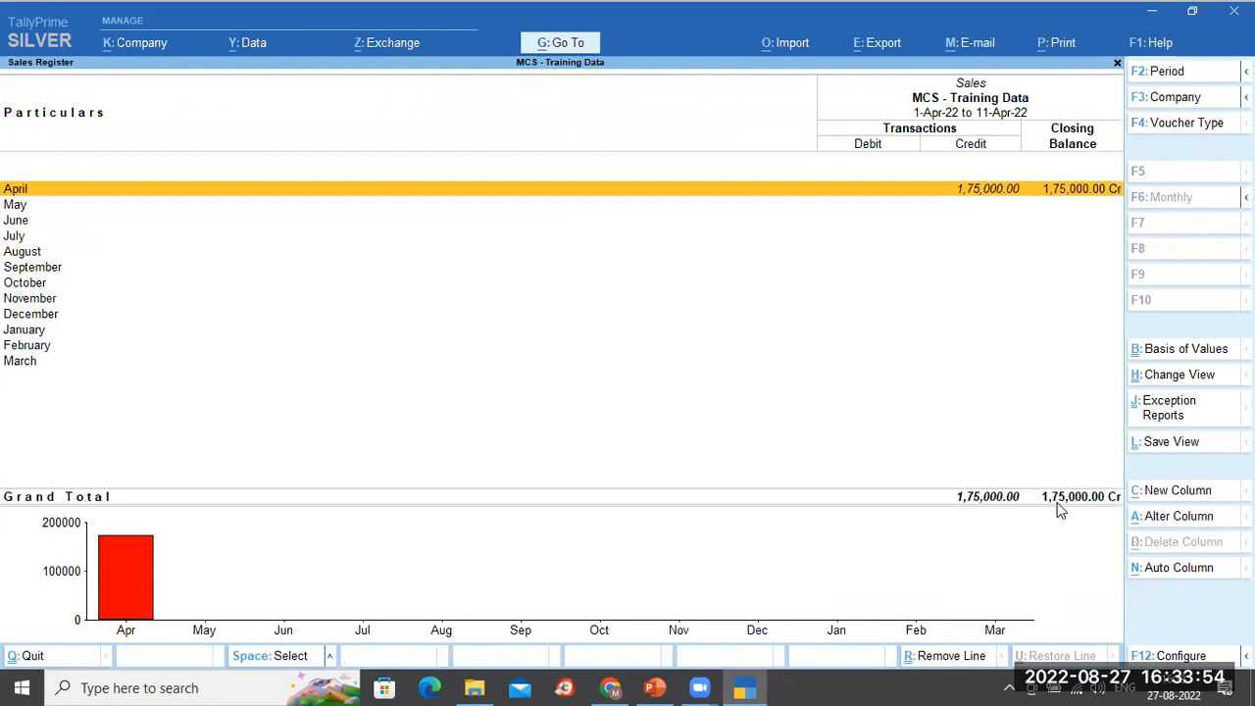
pyautogui.press('Escape')
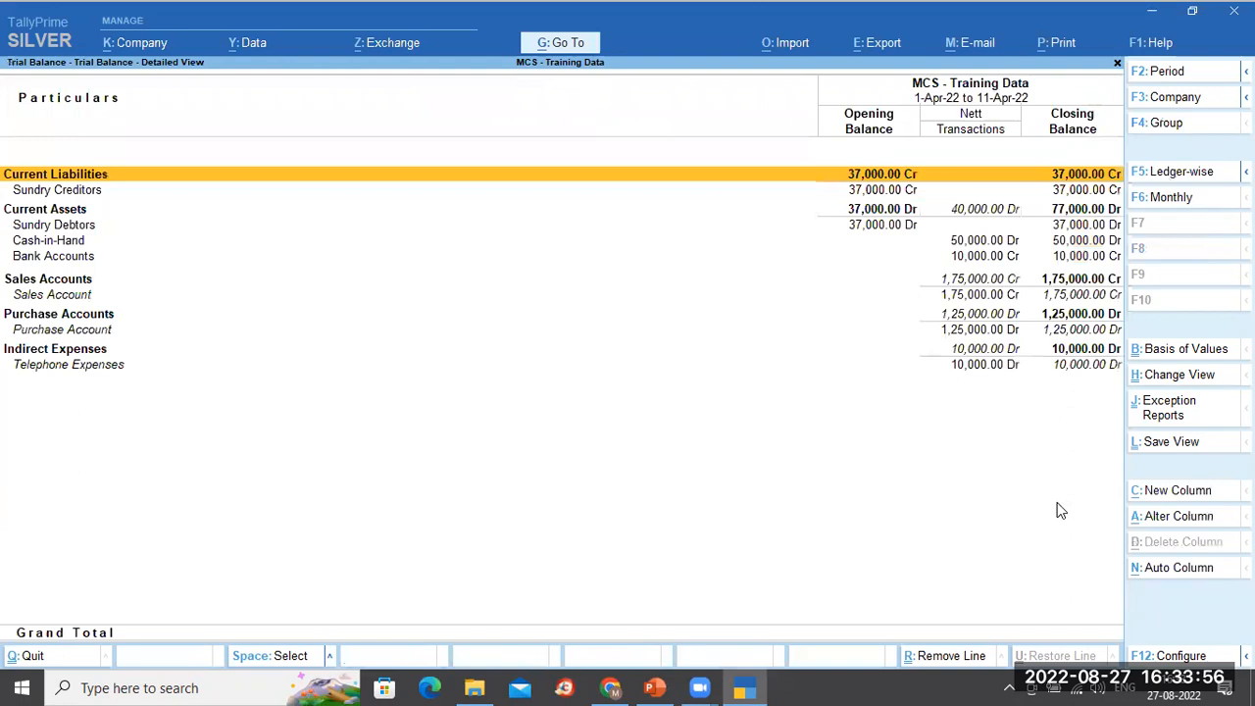
pyautogui.press('Escape')
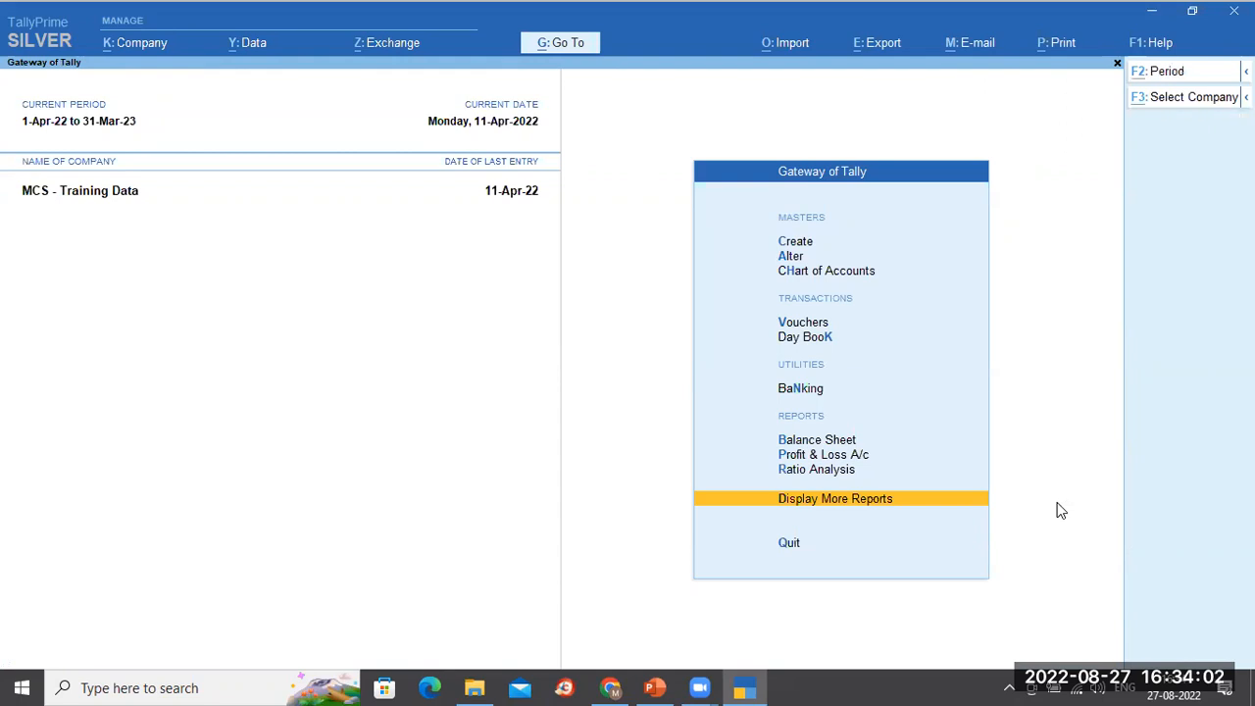
# Search the reports list for "ledger" and open the saved view Ledger Vouchers - My View for the Taj Traders ledger.
pyautogui.hotkey('alt', 'g')
pyautogui.write('ta')
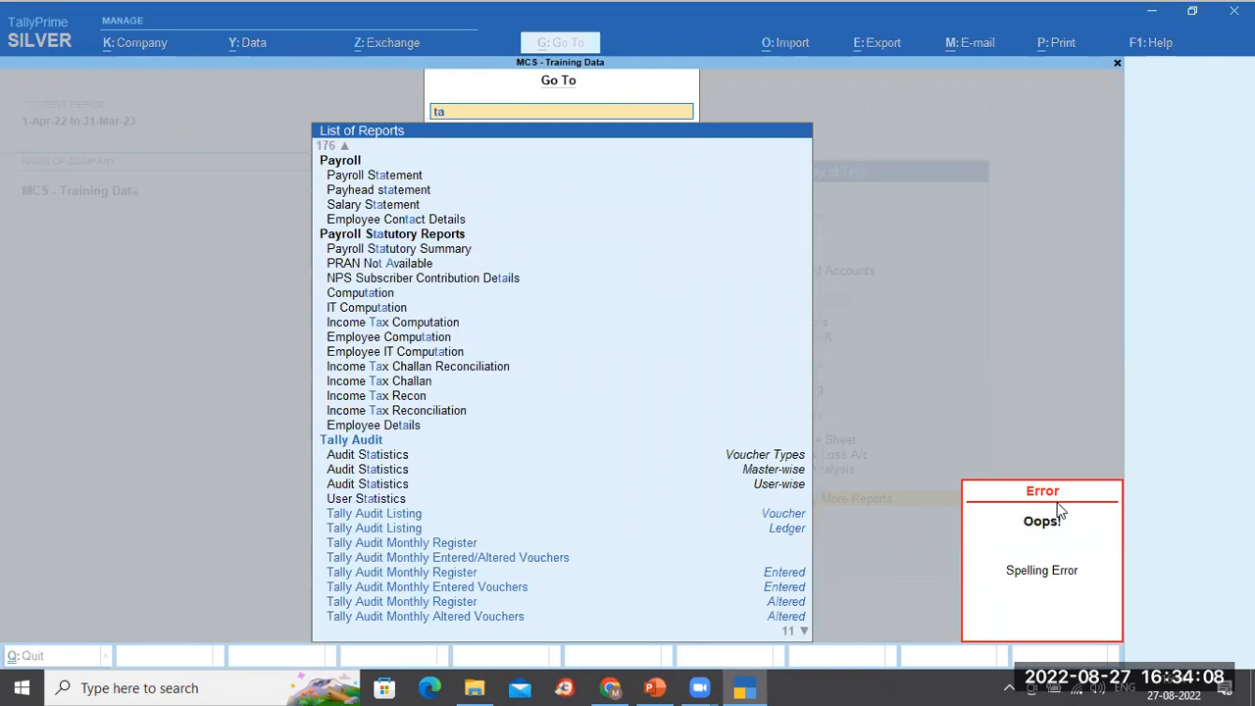
pyautogui.press('BackSpace')
pyautogui.press('BackSpace')
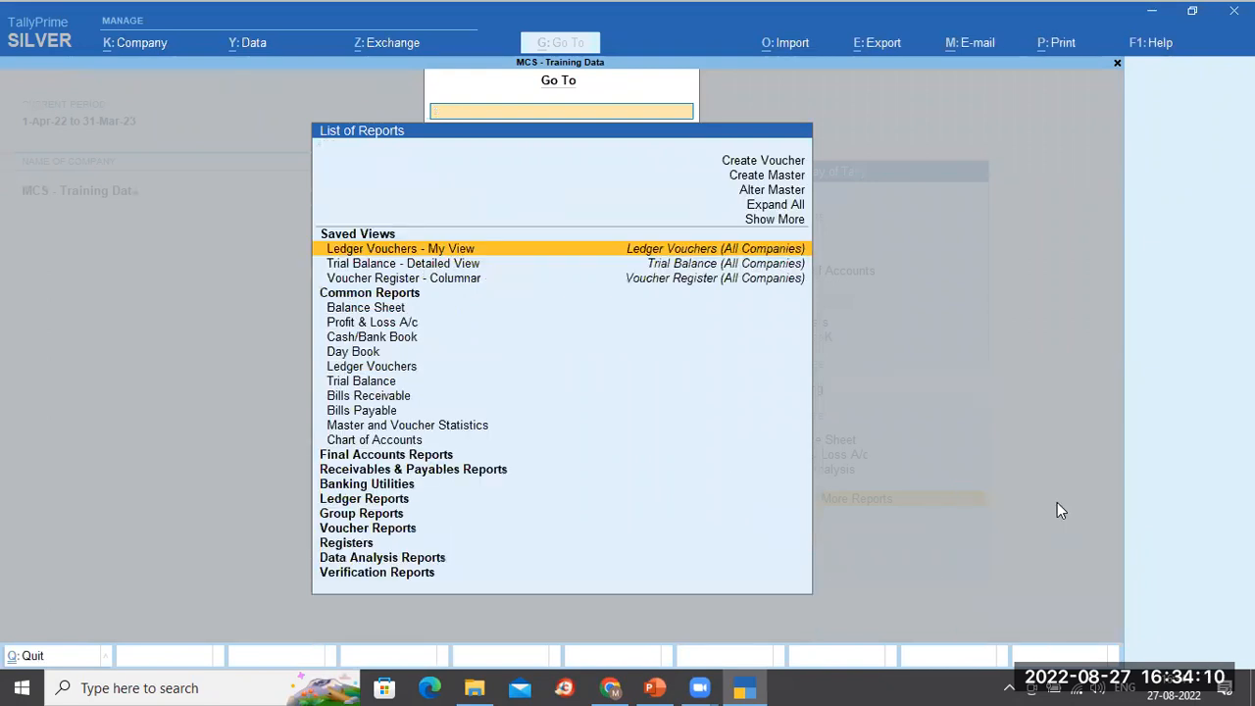
pyautogui.write('ledger')
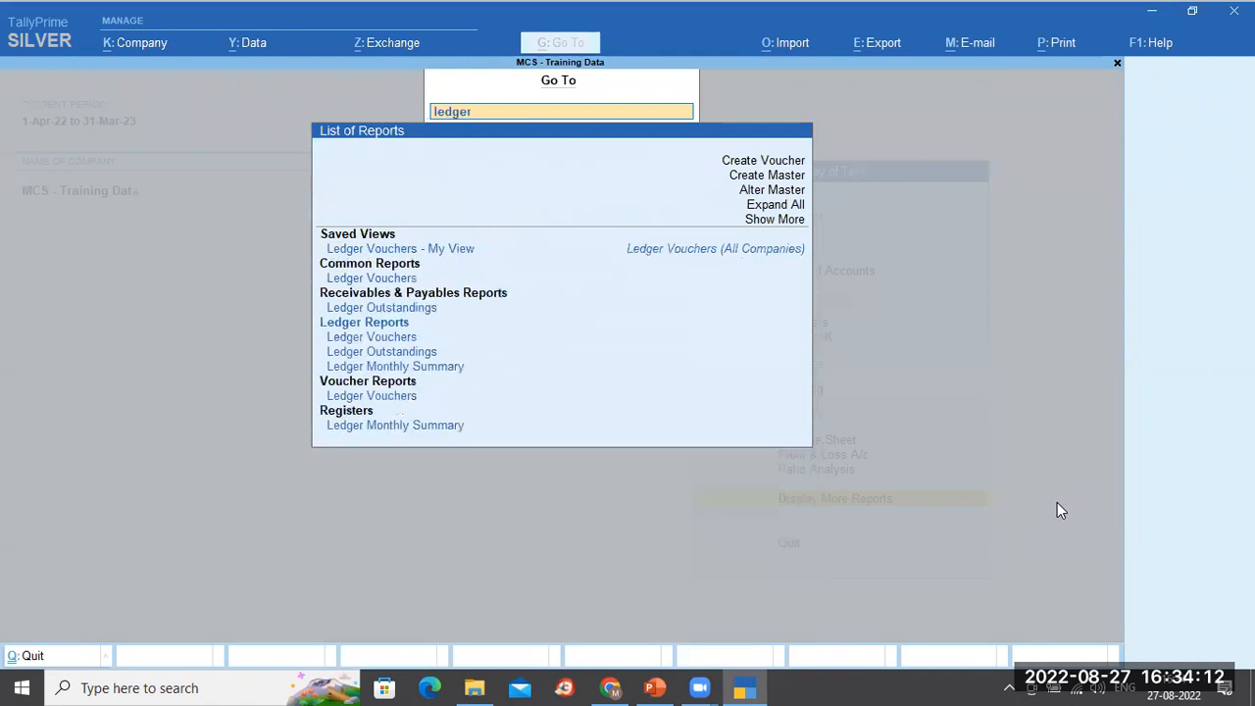
pyautogui.press('Down')
pyautogui.press('Down')
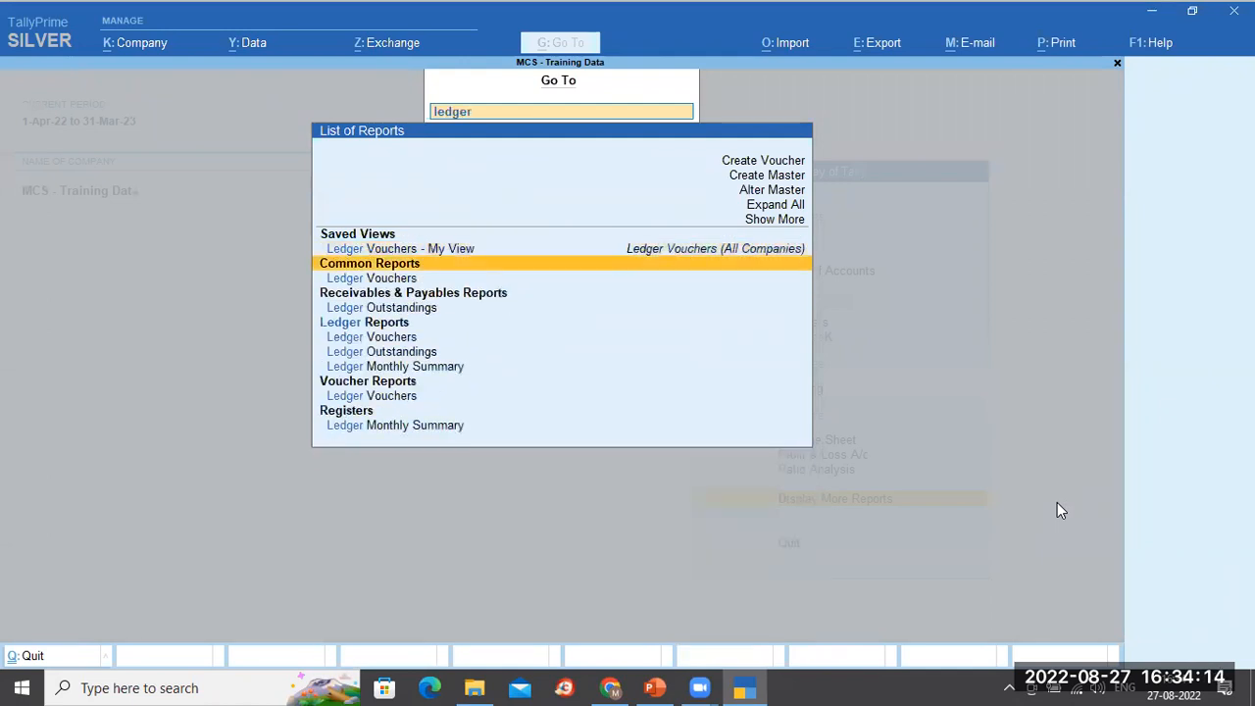
pyautogui.press('Down')
pyautogui.press('Return')
pyautogui.write('Taj')
pyautogui.press('Return')
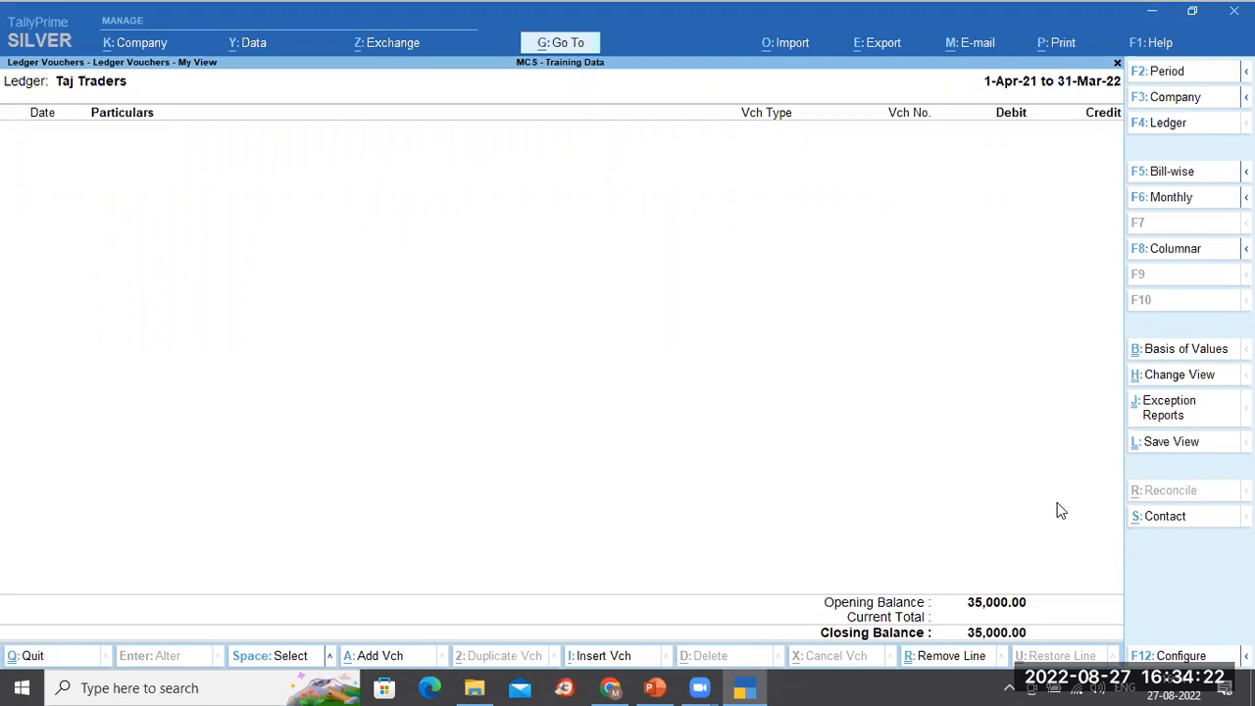
# Close the Taj Traders ledger vouchers and return to the Gateway of Tally.
pyautogui.press('Escape')
pyautogui.press('Escape')
pyautogui.press('Escape')
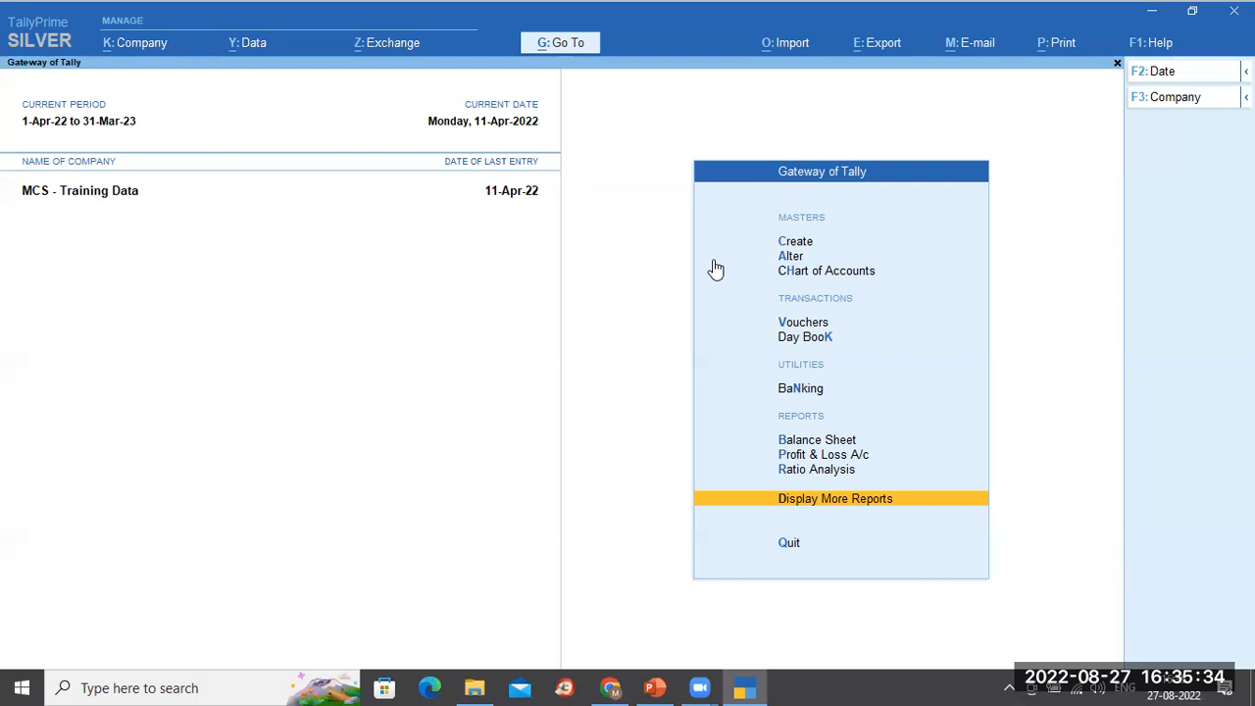
# Switch to the PowerPoint presentation, start the slide show from the Accounting Reports slide and advance to Bill wise tracking.
pyautogui.hotkey('alt', 'Tab')
pyautogui.hotkey('alt', 'Tab')
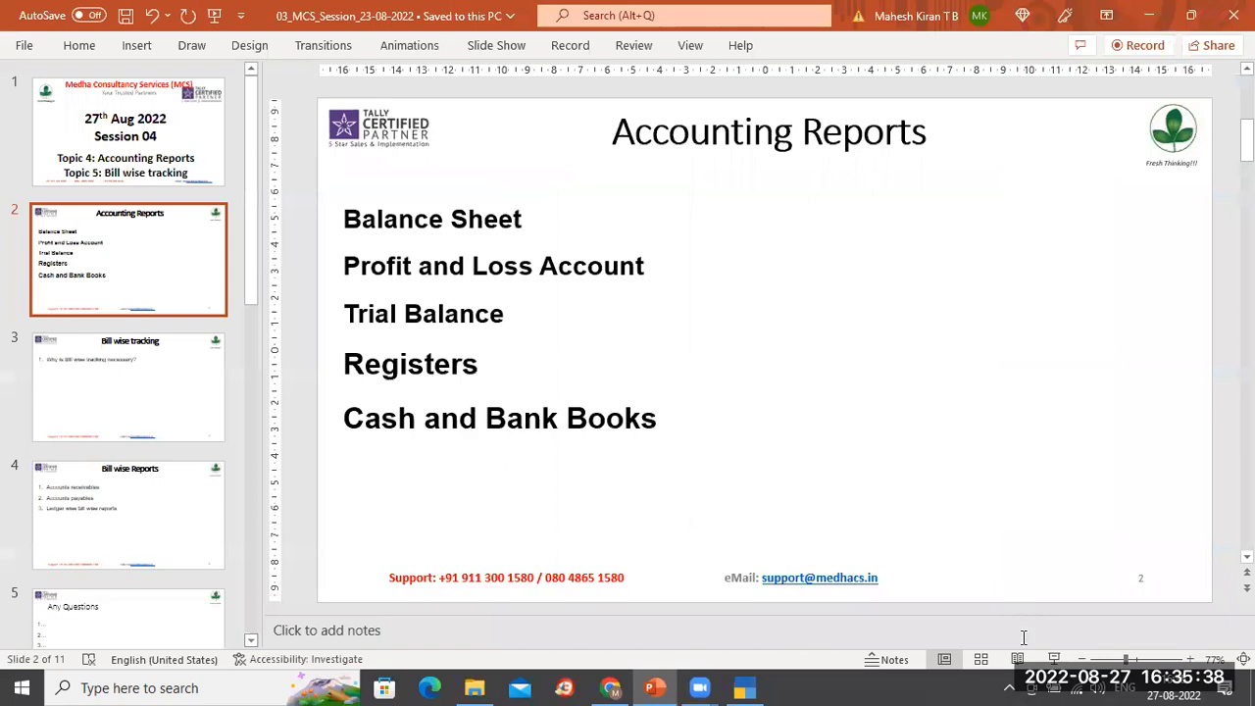
pyautogui.click(1054, 659)
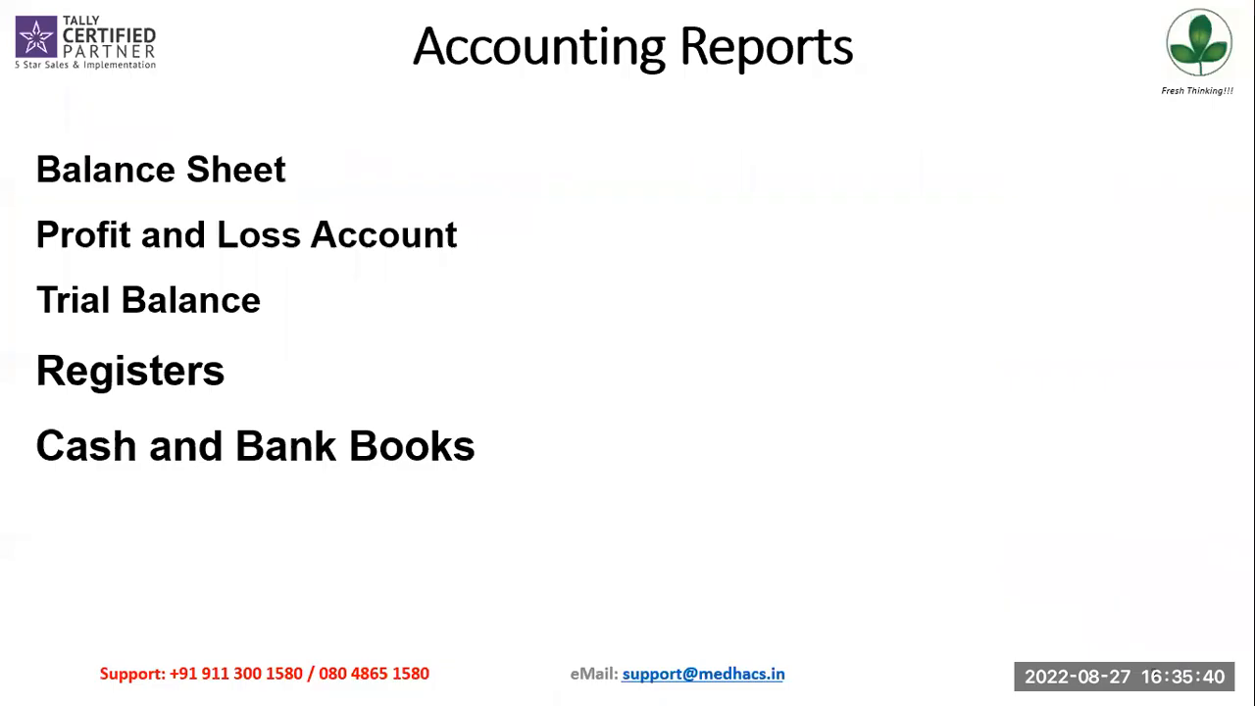
pyautogui.press('Right')
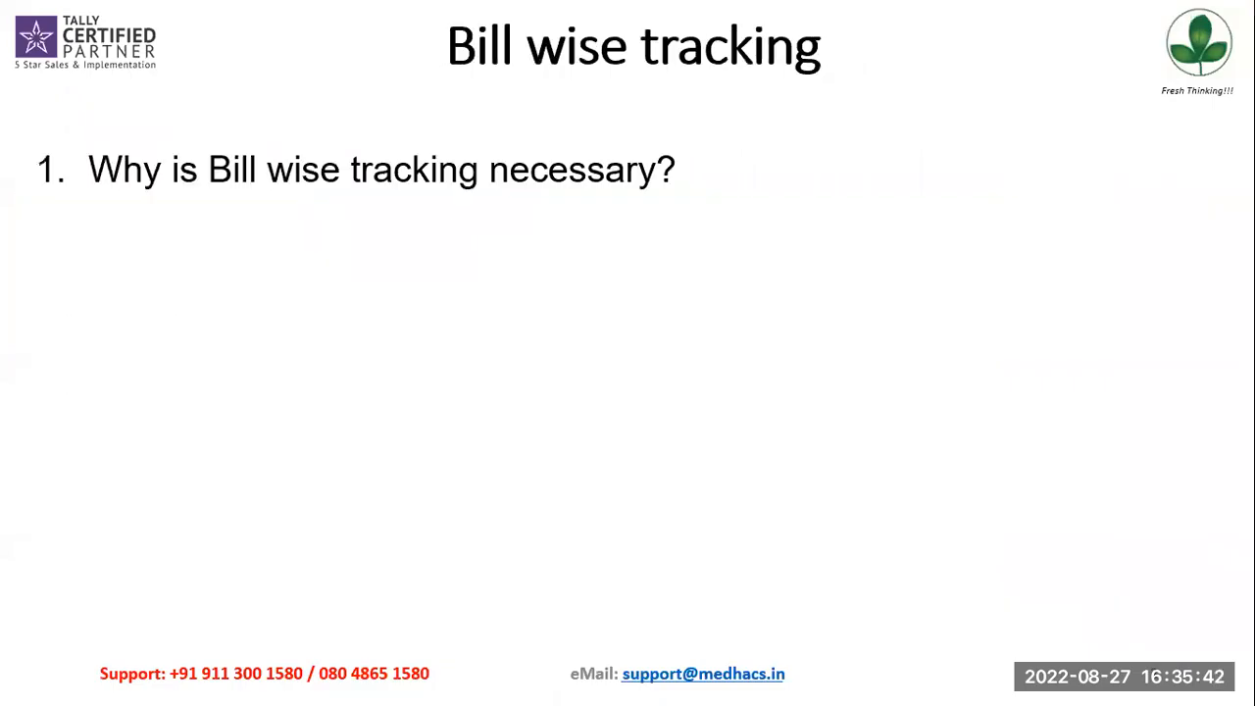
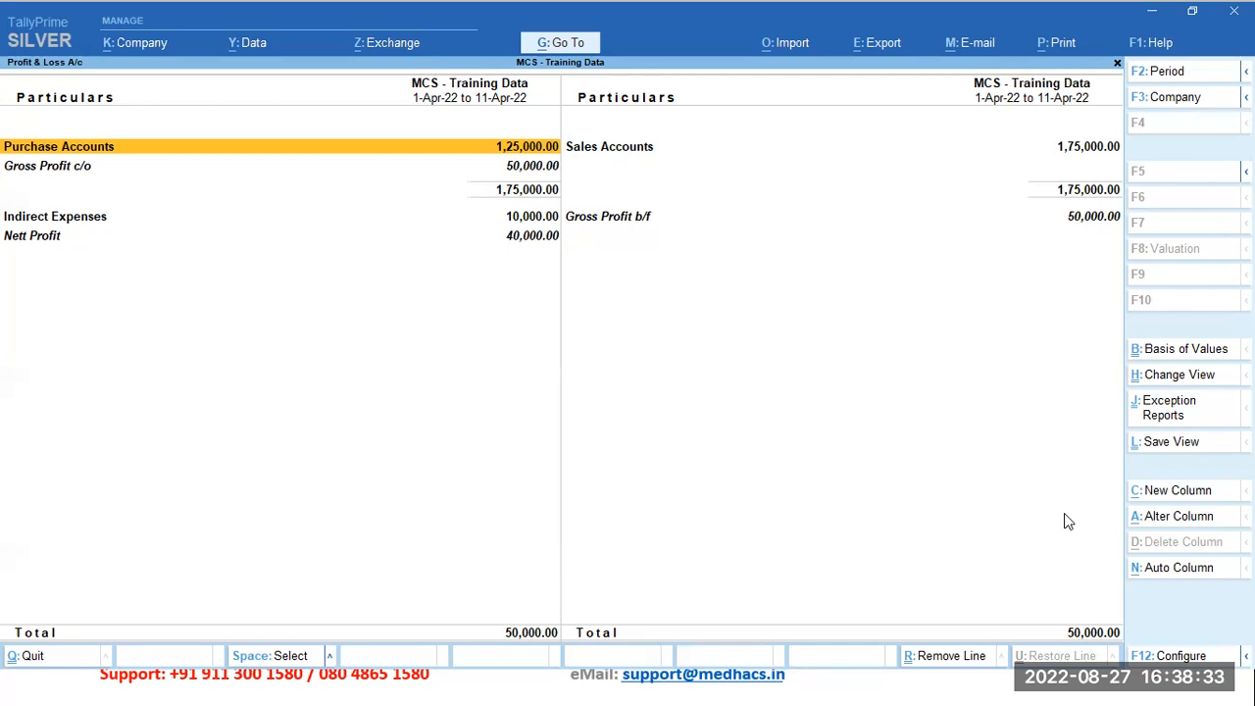
# Set the Profit & Loss A/c period from 1-Apr-22 to 11-Apr-22.
pyautogui.press('F2')
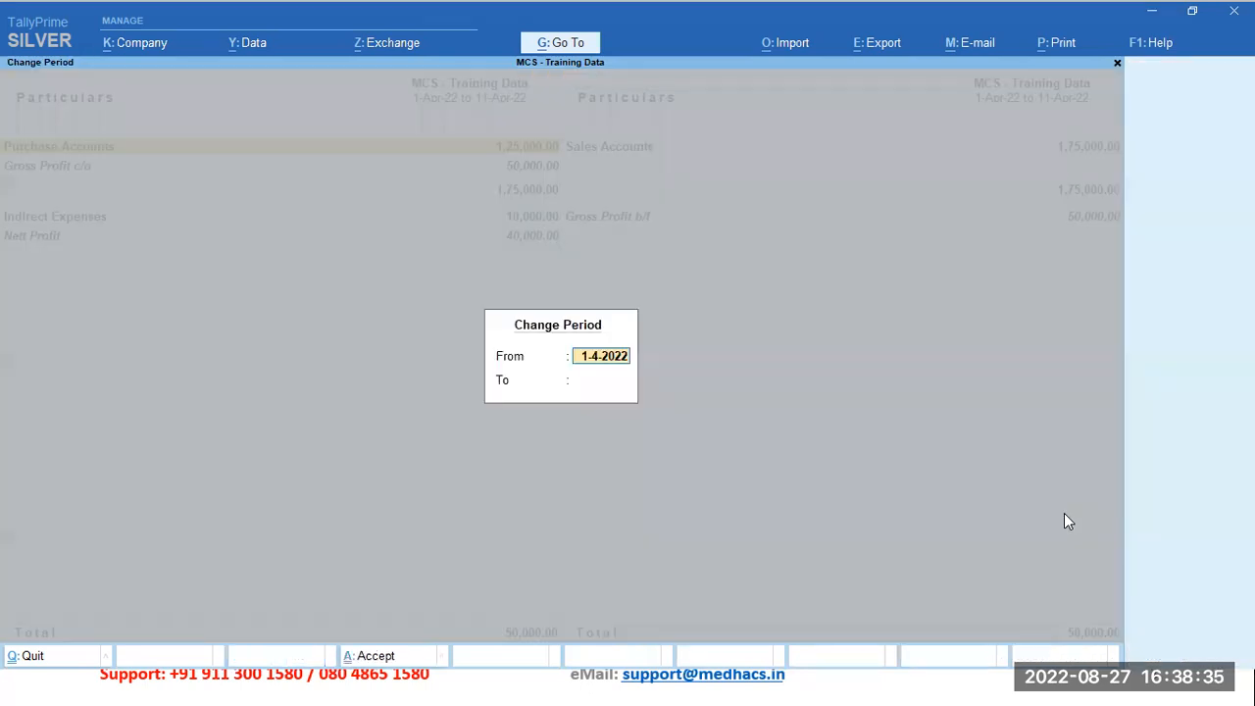
pyautogui.press('Return')
pyautogui.write('11')
pyautogui.press('Return')
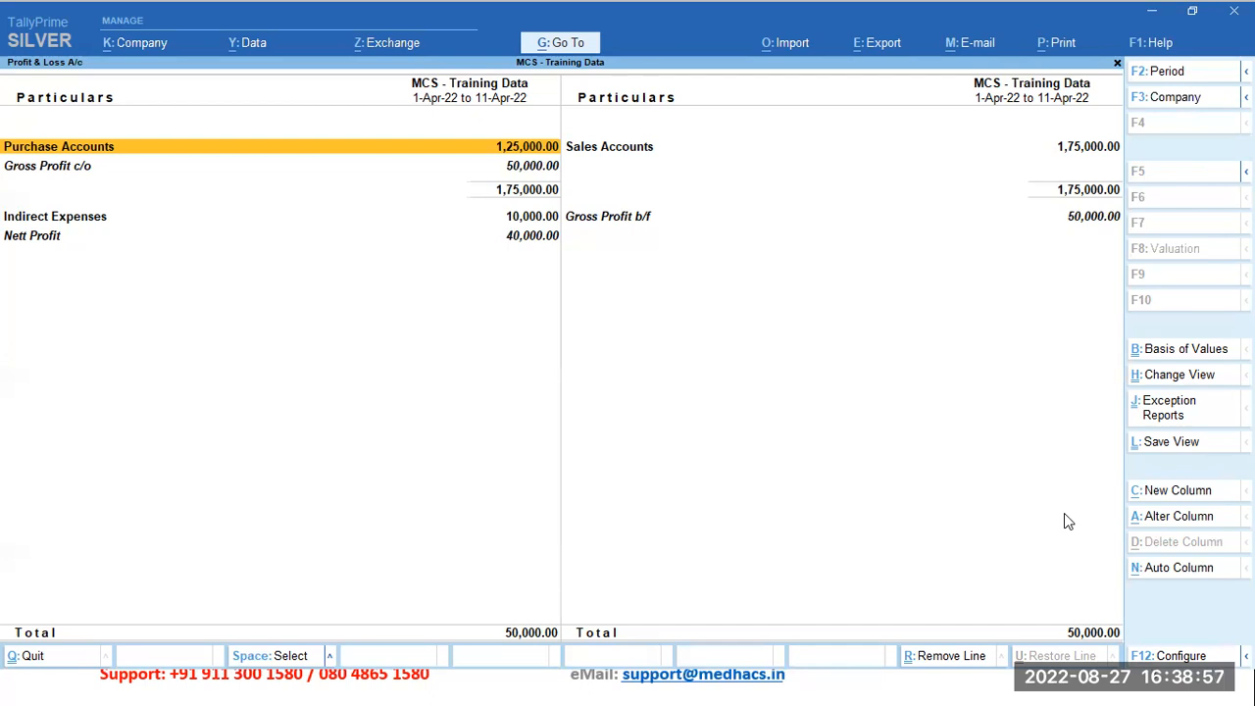
# Add automatic Daily columns to the Profit & Loss A/c.
pyautogui.click(1162, 578)
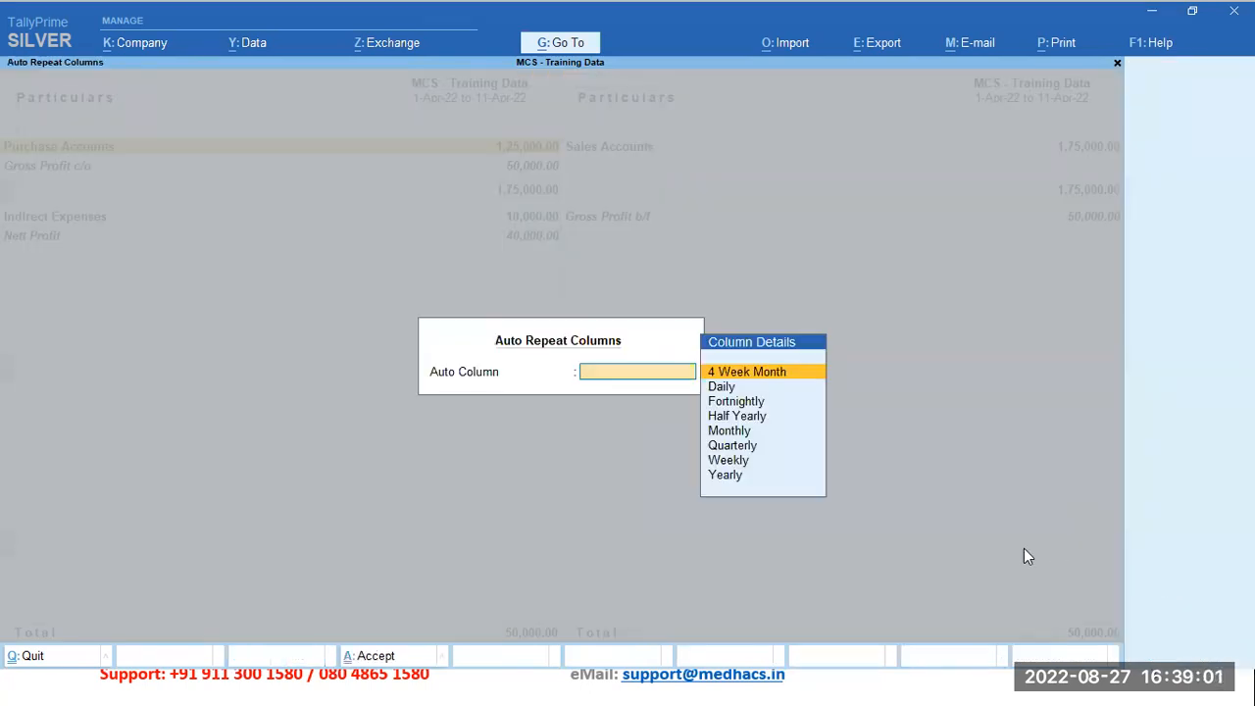
pyautogui.press('Down')
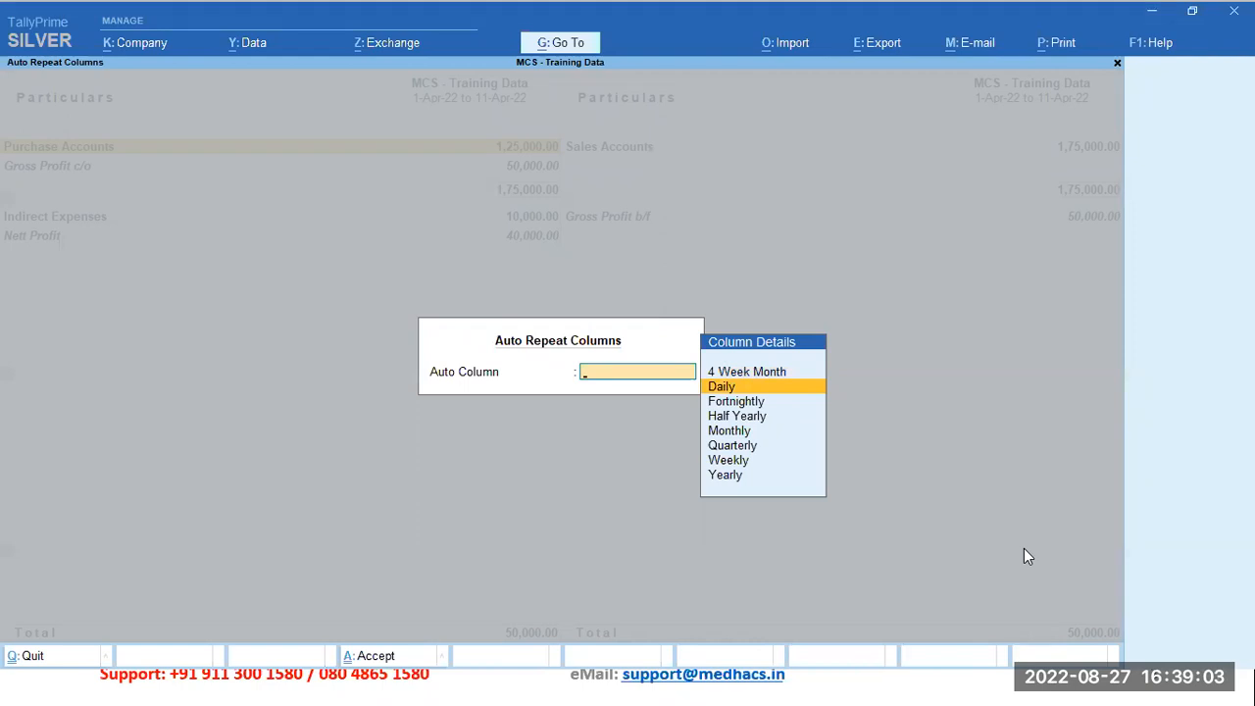
pyautogui.press('Return')
pyautogui.press('Right')
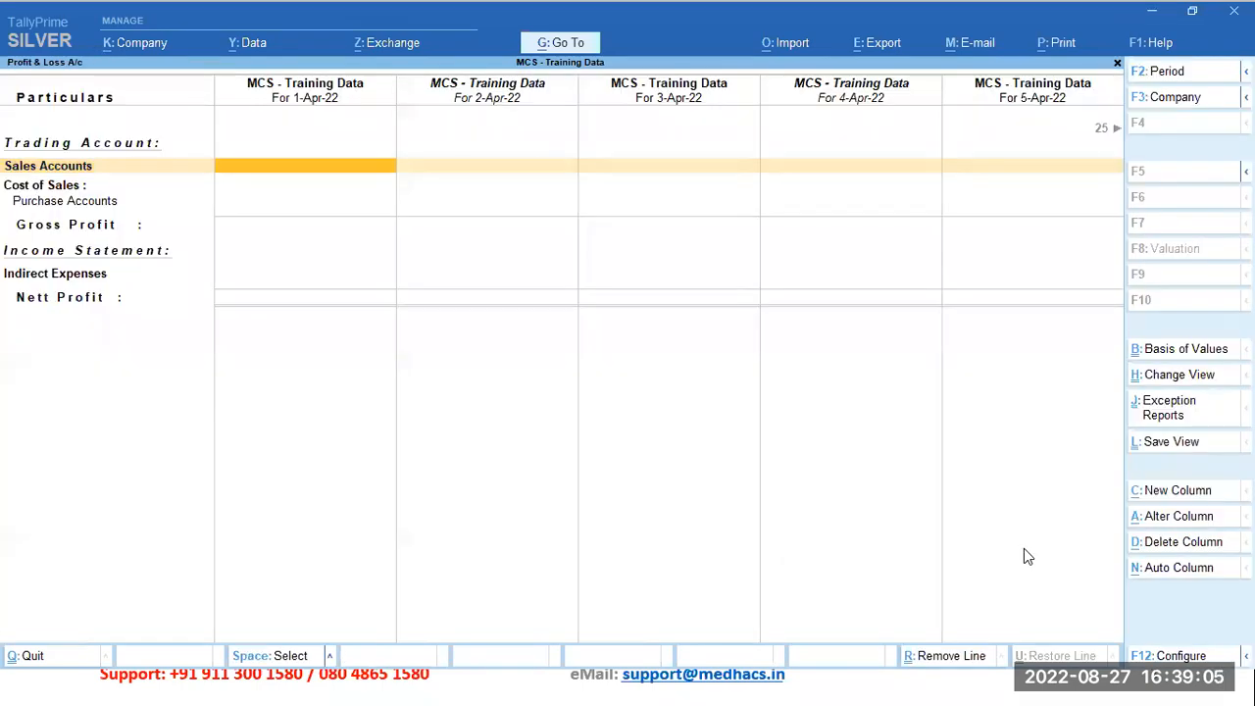
# Examine the rows of the 1-Apr-22 column and the daily Sales Accounts values through 7-Apr-22.
pyautogui.press('Down')
pyautogui.press('Up')
pyautogui.press('Down')
pyautogui.press('Down')
pyautogui.press('Down')
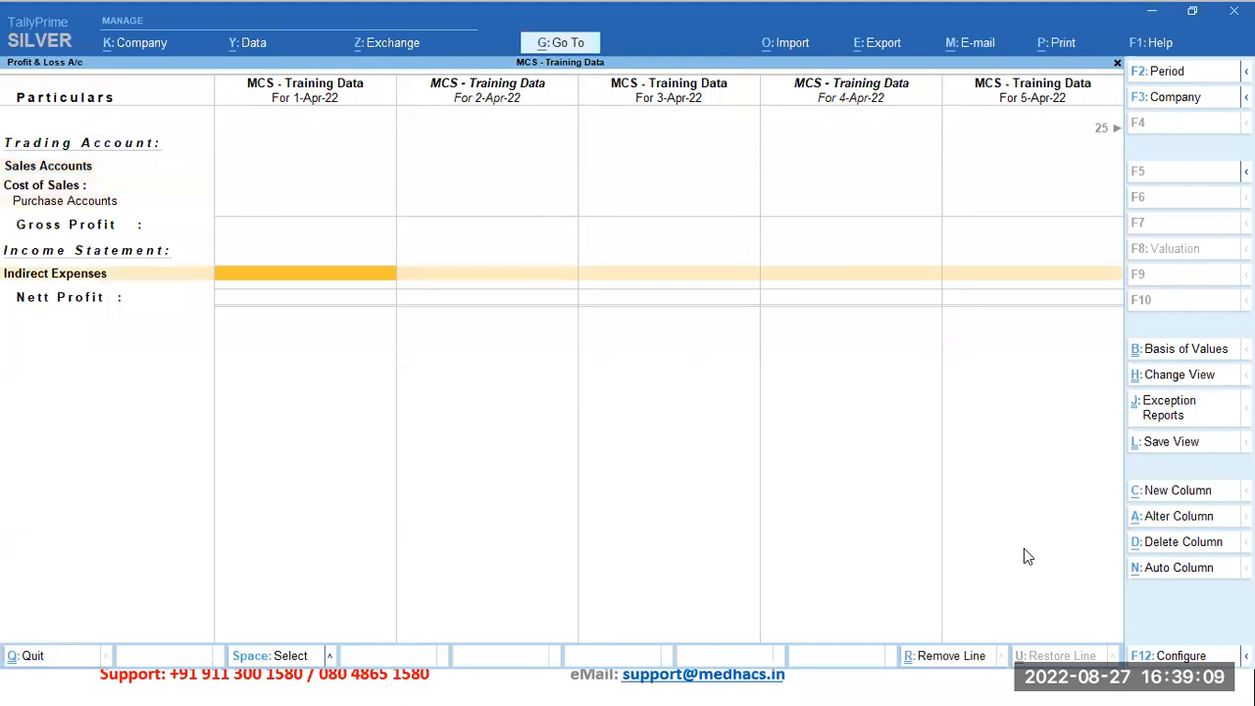
pyautogui.press('Up')
pyautogui.press('Up')
pyautogui.press('Up')
pyautogui.press('Right')
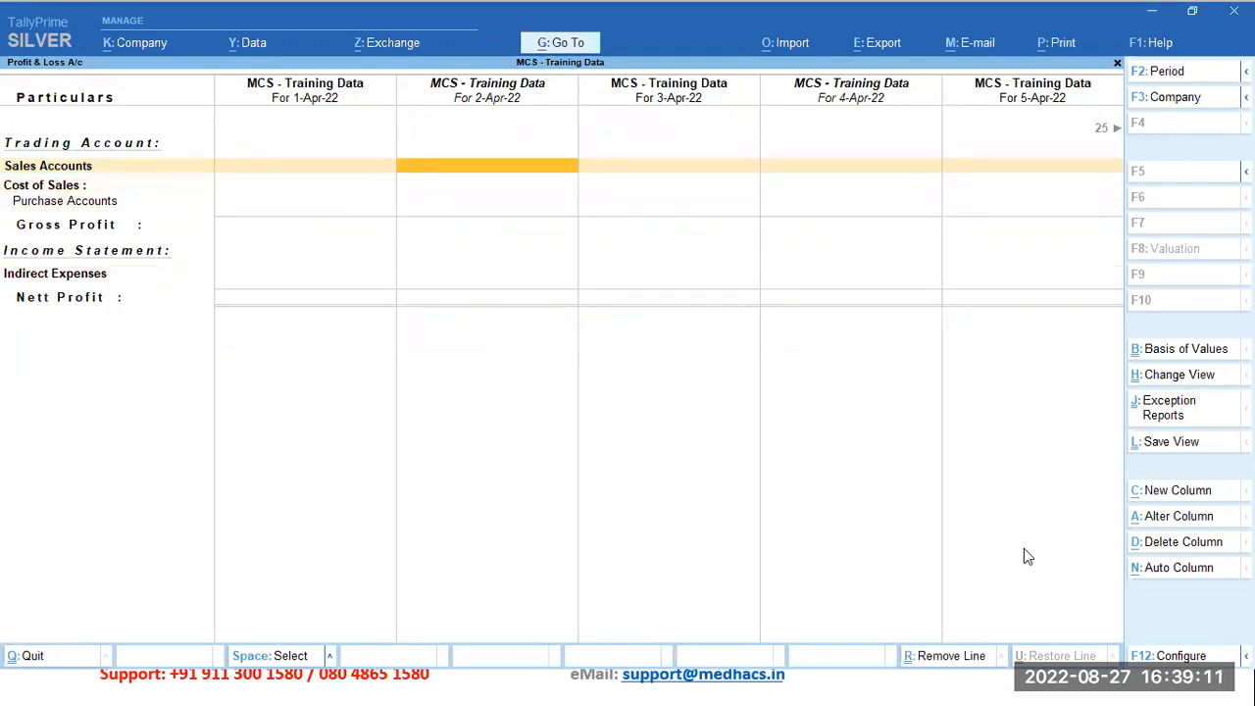
pyautogui.press('Right')
pyautogui.press('Right')
pyautogui.press('Right')
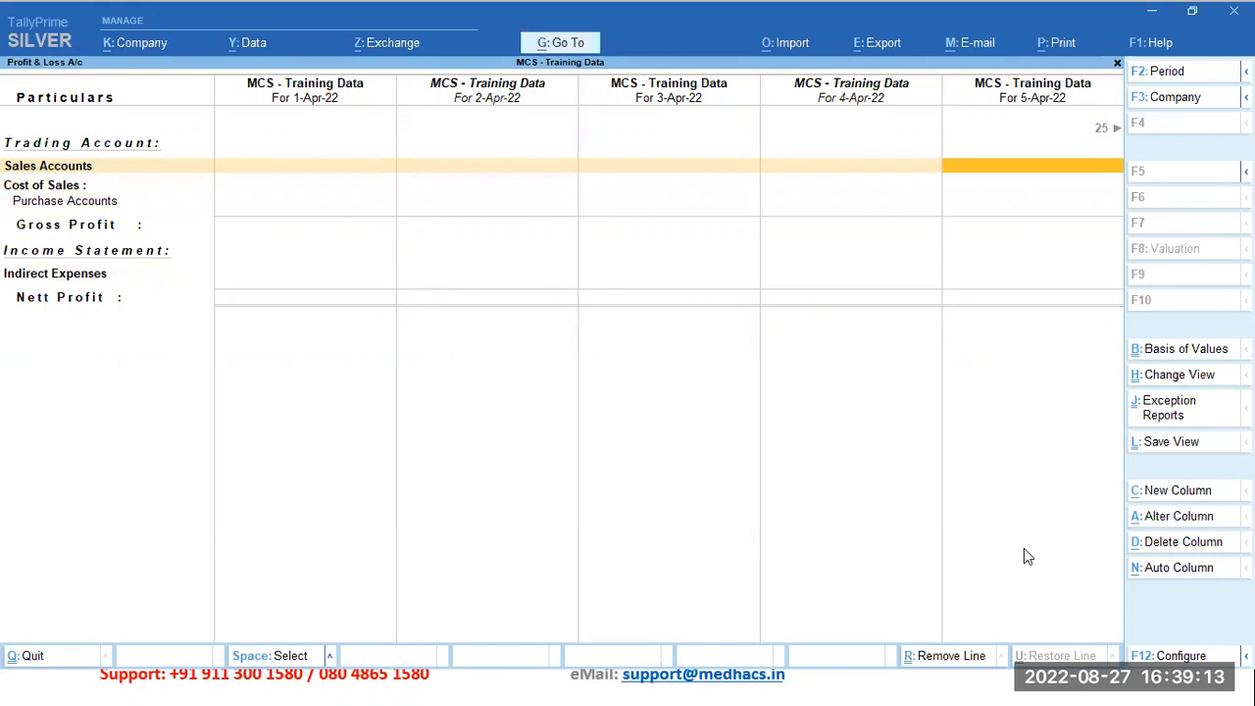
pyautogui.press('Right')
pyautogui.press('Right')
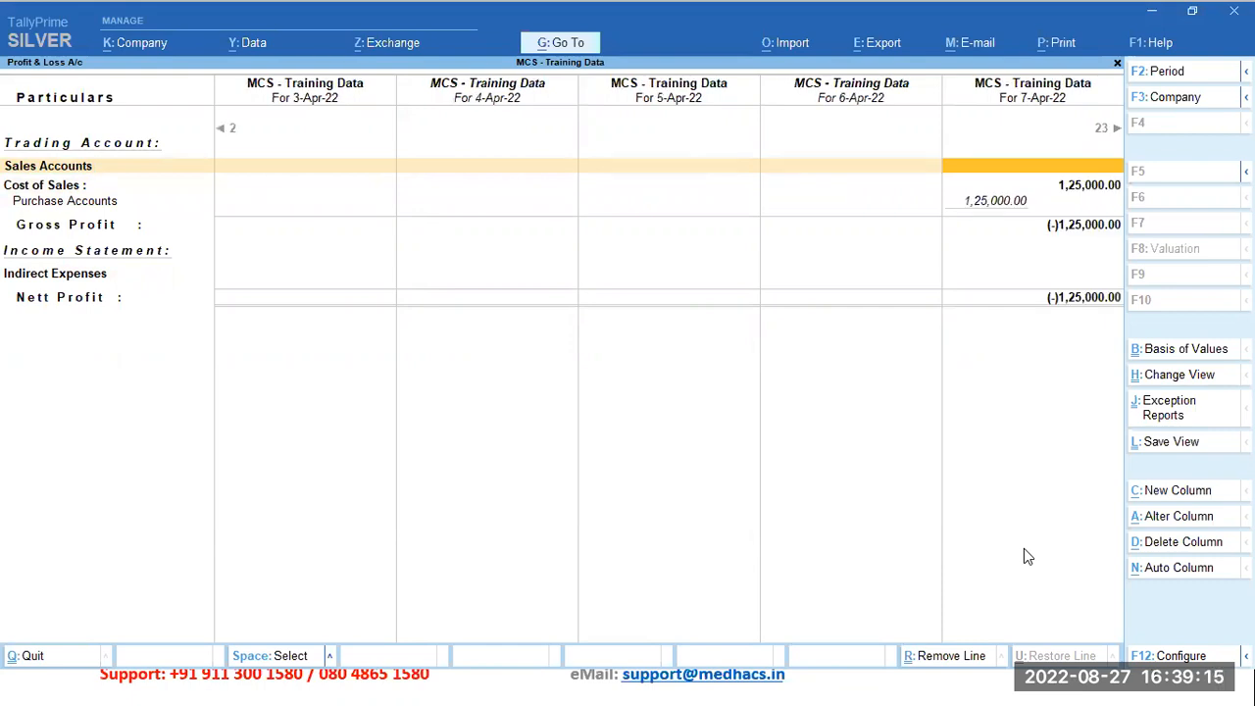
# Compare Cost of Sales for 7-Apr-22 with Sales Accounts for 10-Apr-22, and check 7-Apr-22's Indirect Expenses.
pyautogui.press('Down')
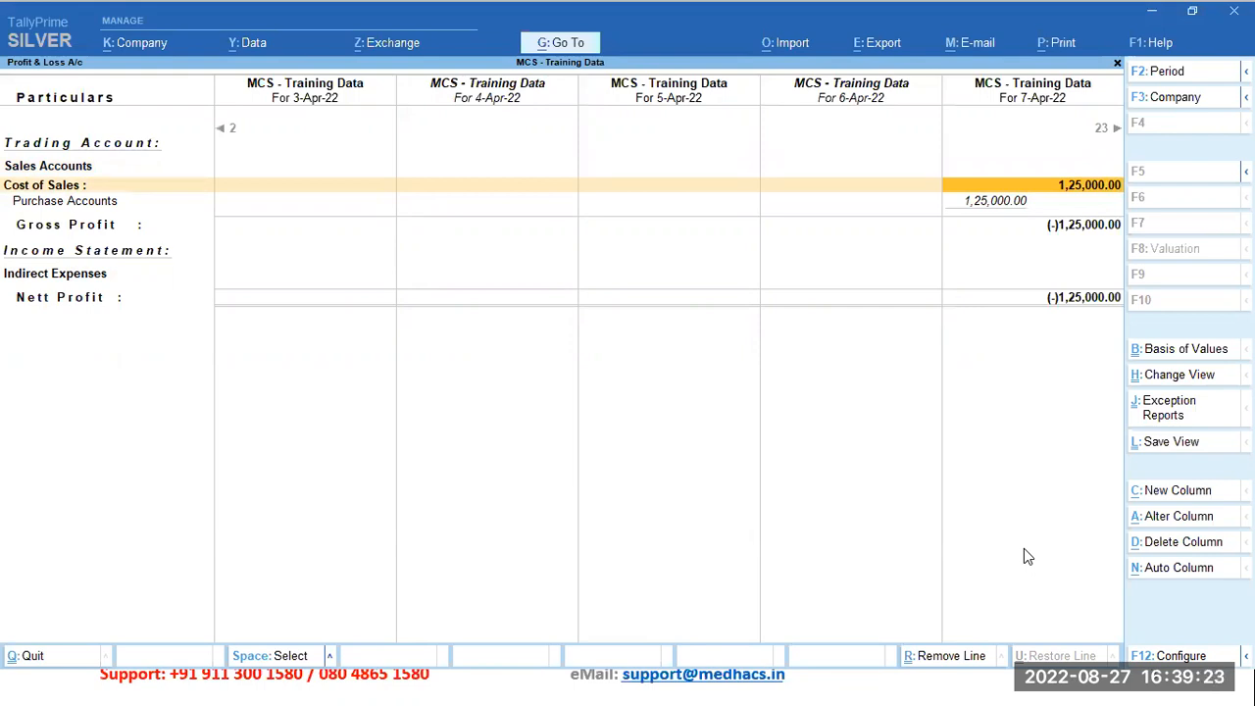
pyautogui.press('Right')
pyautogui.press('Right')
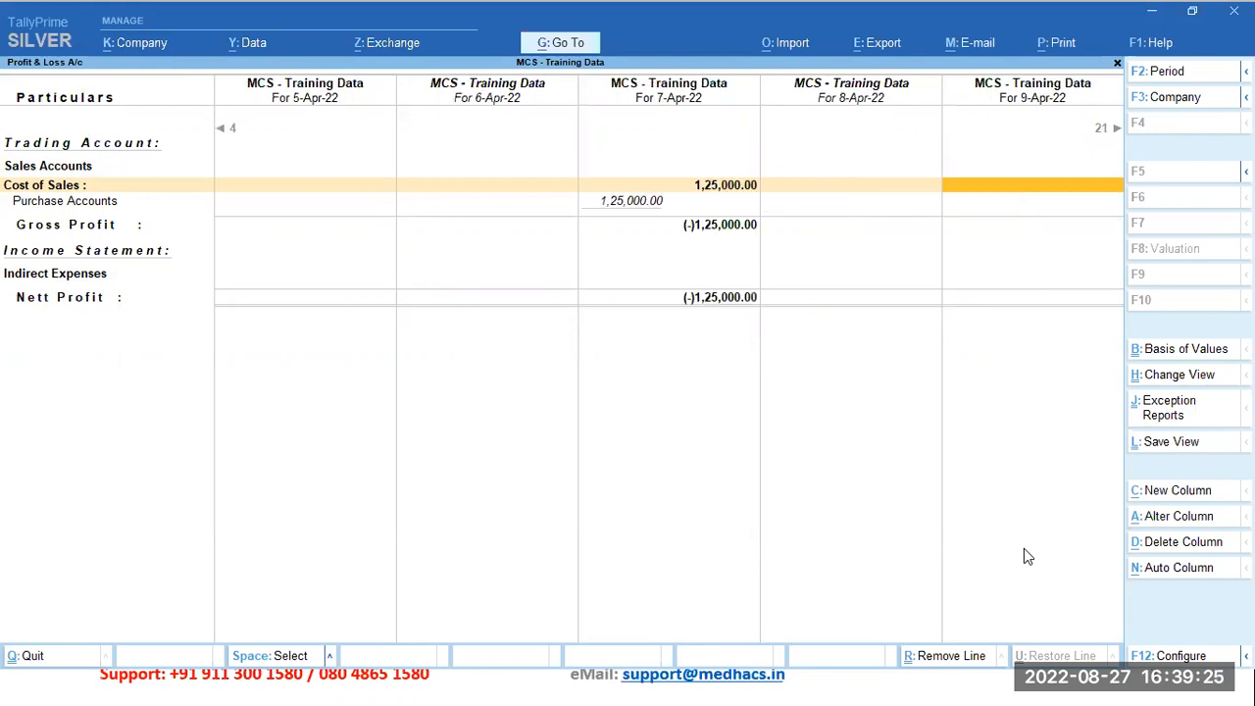
pyautogui.press('Right')
pyautogui.press('Up')
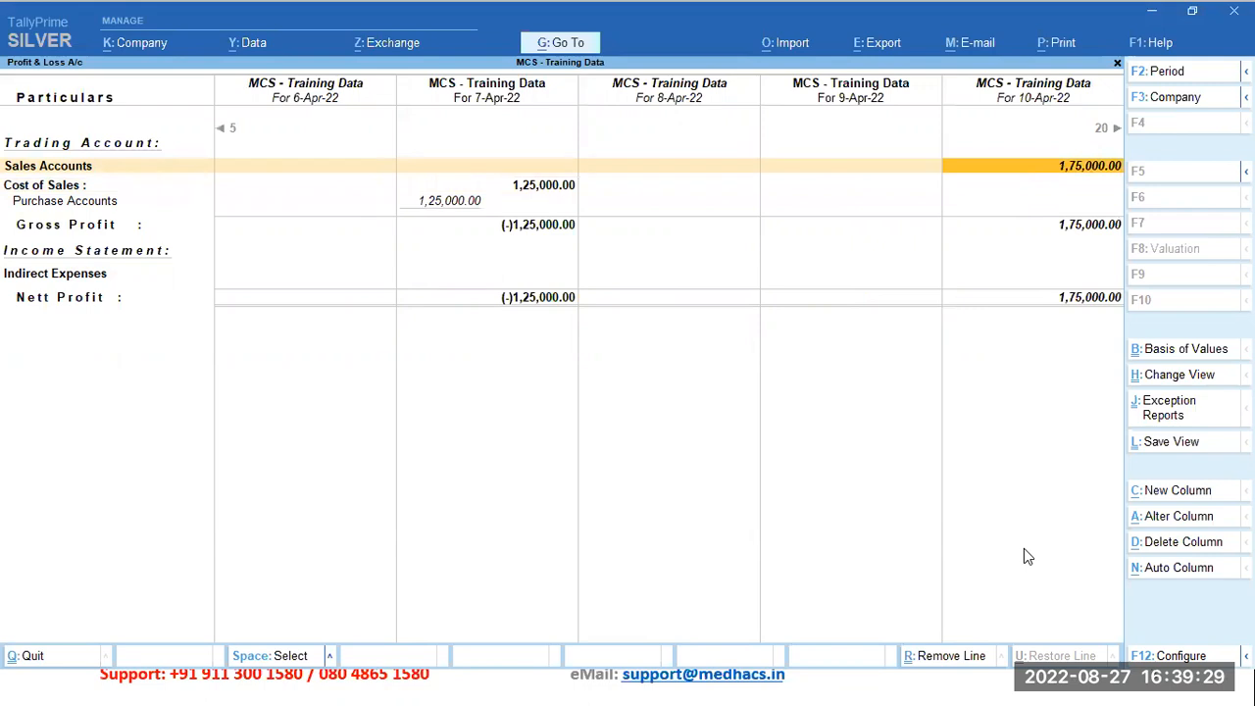
pyautogui.press('Left')
pyautogui.press('Left')
pyautogui.press('Left')
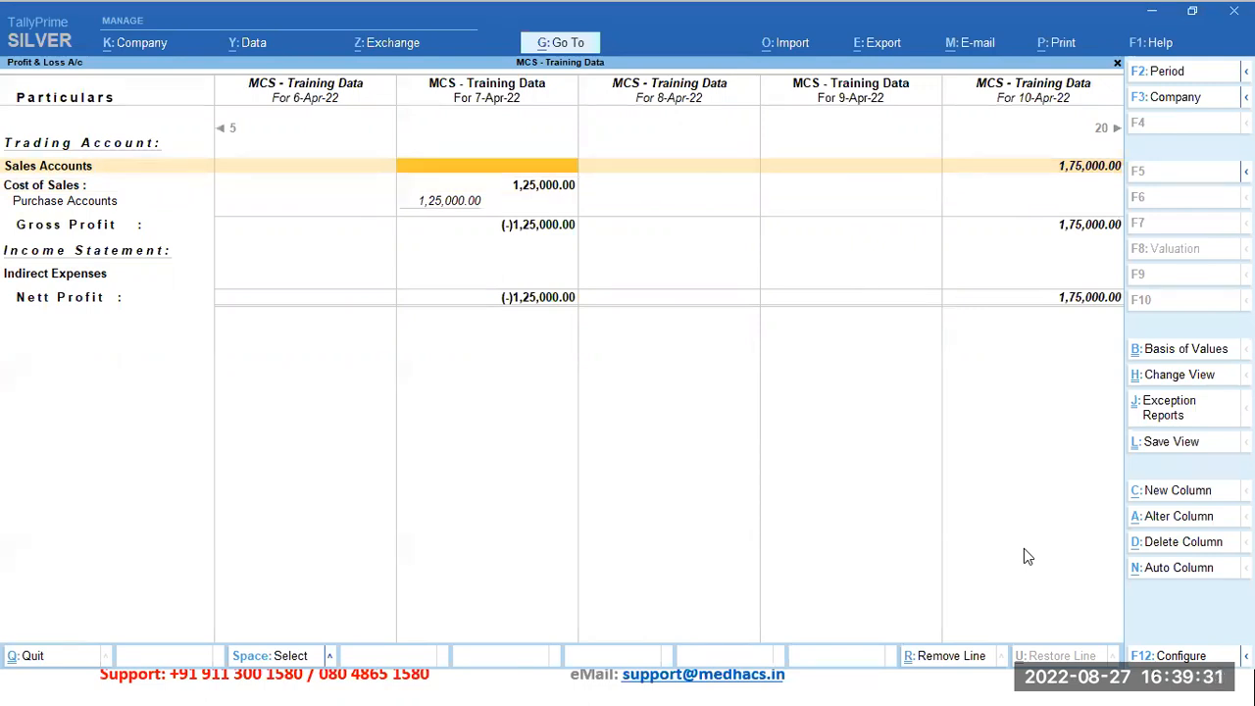
pyautogui.press('Down')
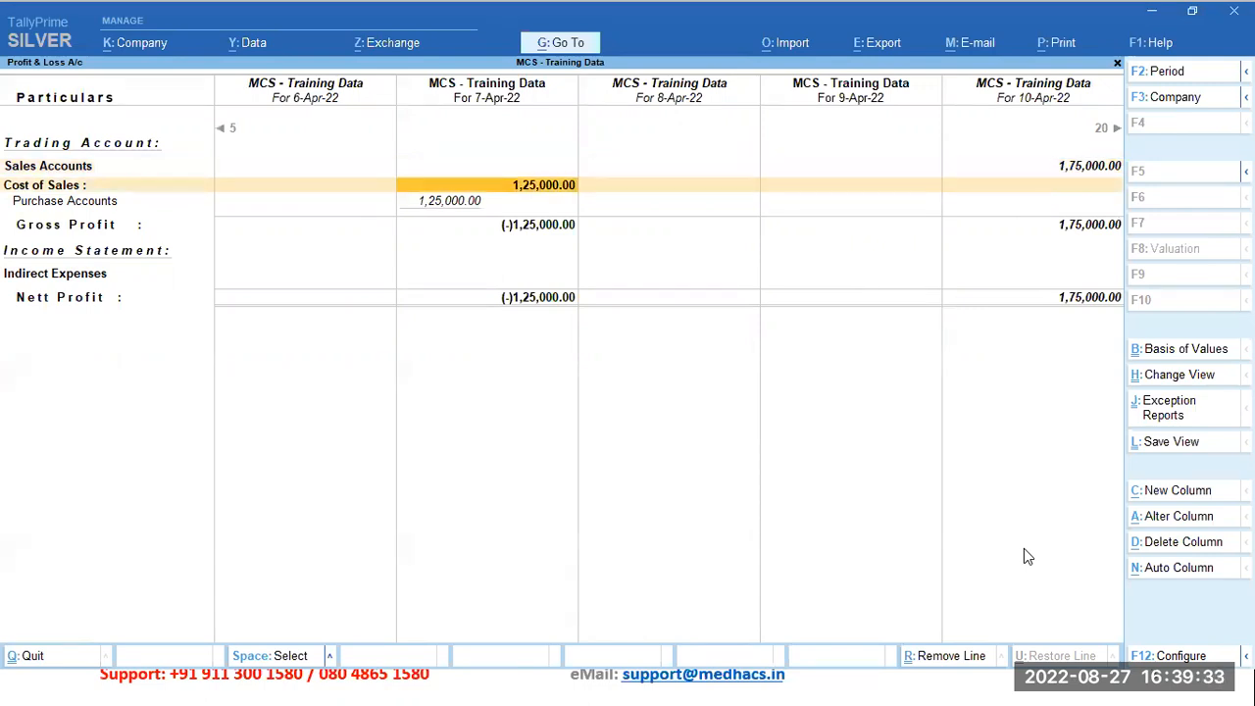
pyautogui.press('Down')
pyautogui.press('Down')
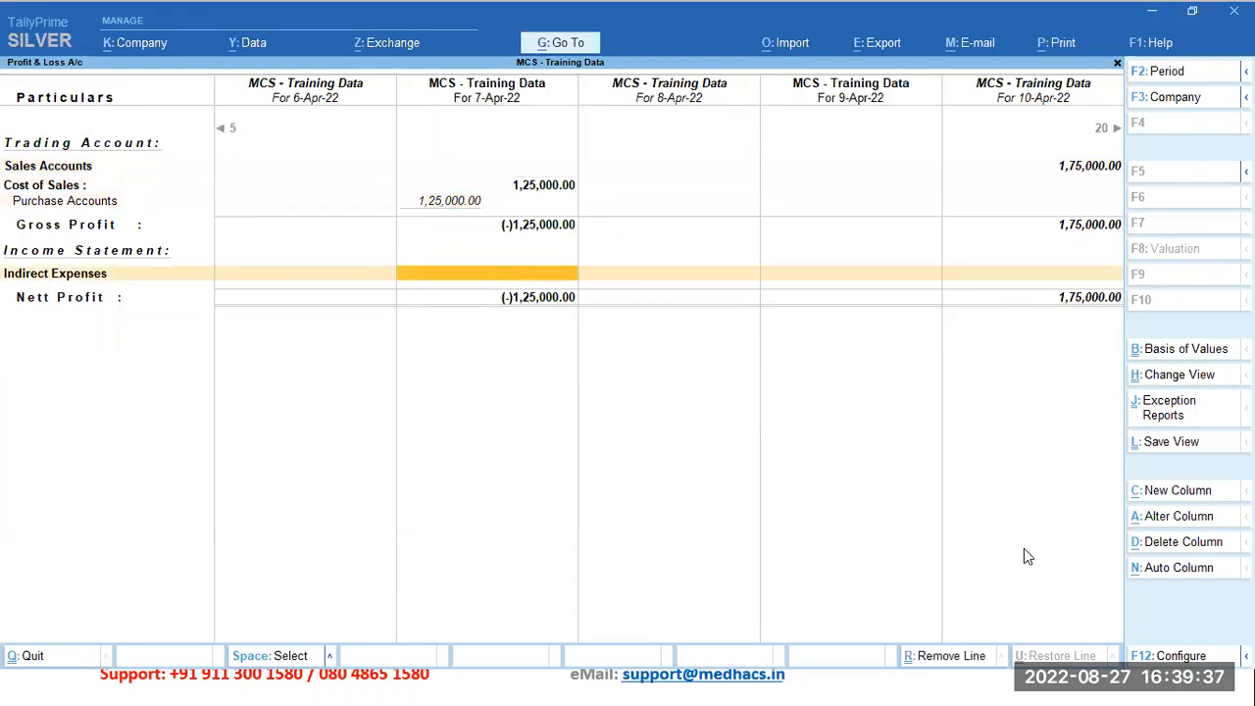
# Review Indirect Expenses and Cost of Sales across the daily columns from 7-Apr-22 to 10-Apr-22.
pyautogui.press('Right')
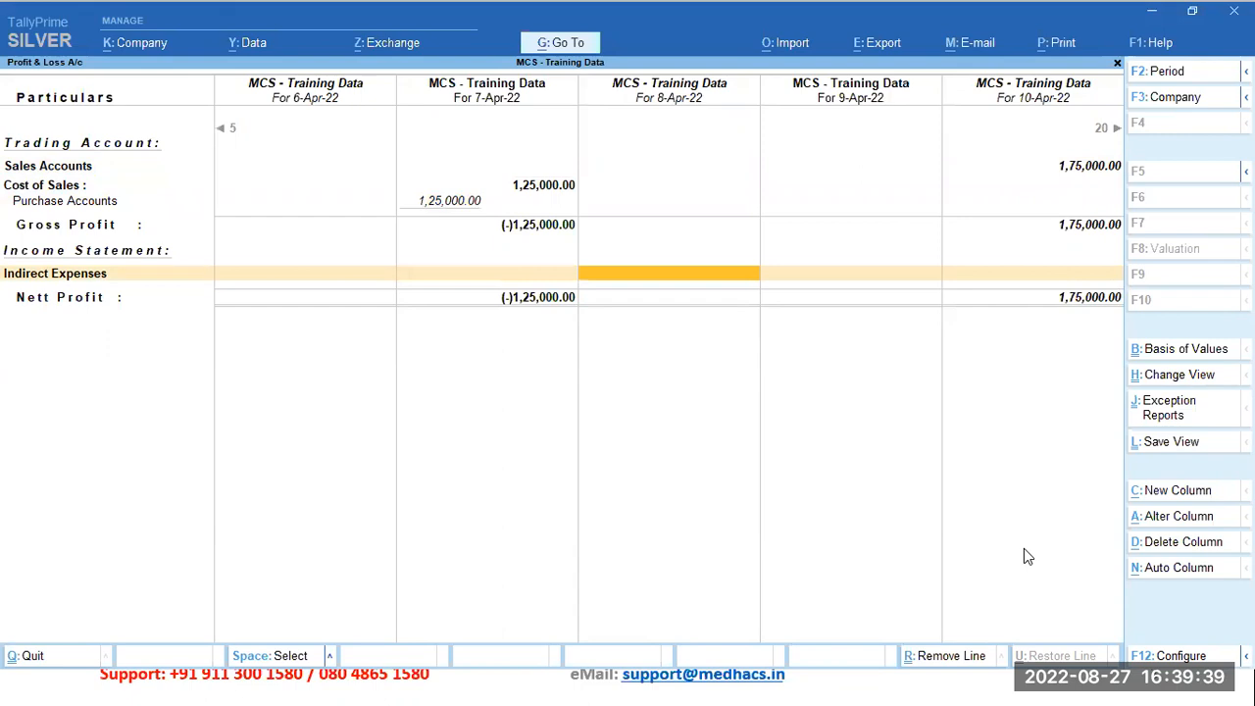
pyautogui.press('Right')
pyautogui.press('Right')
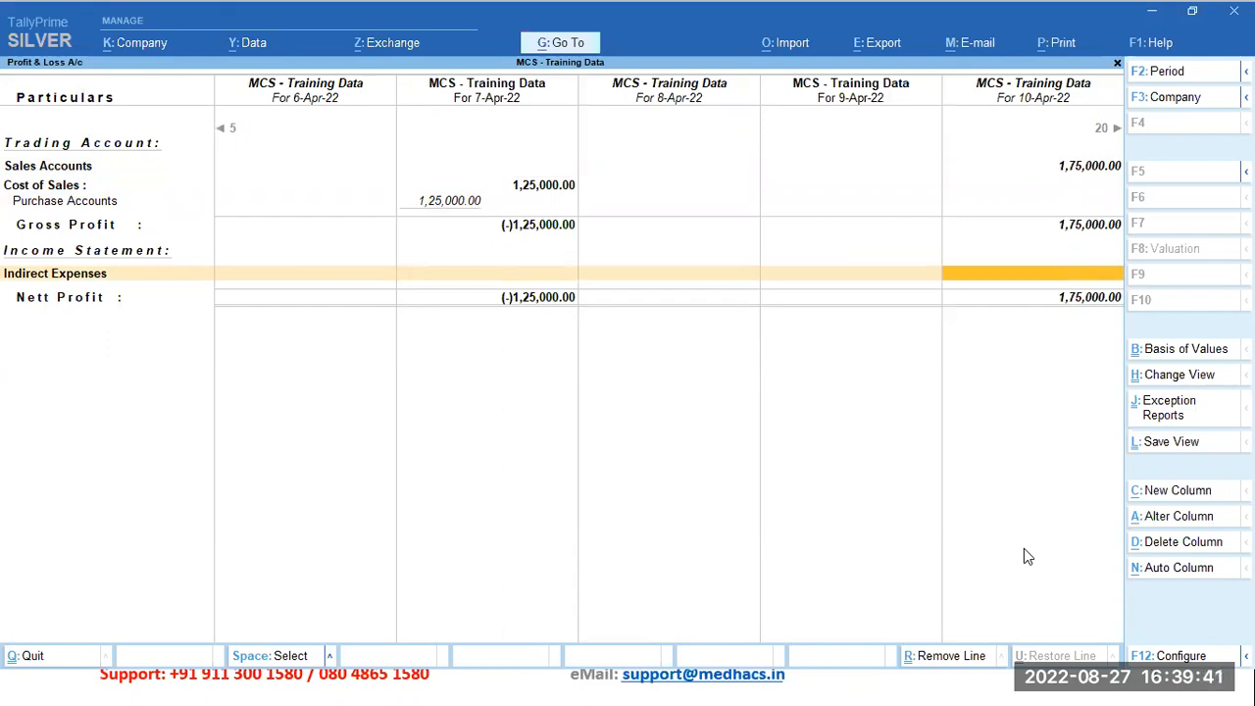
pyautogui.press('Up')
pyautogui.press('Up')
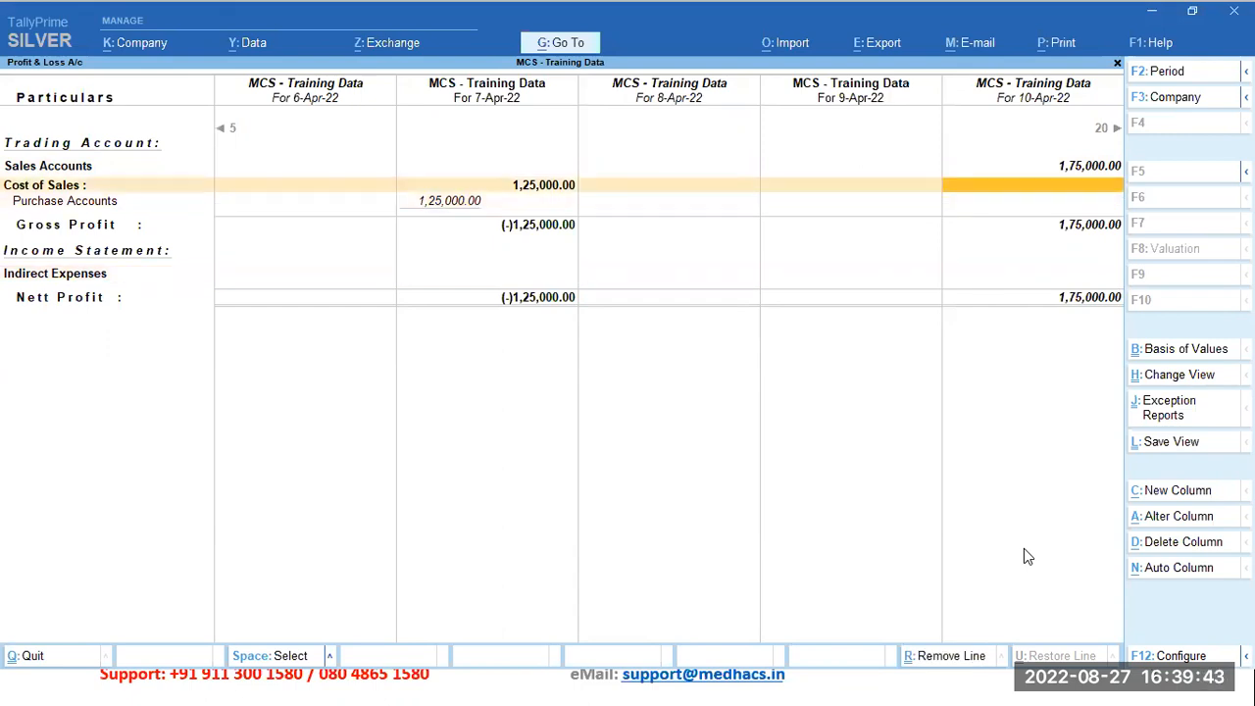
pyautogui.press('Left')
pyautogui.press('Left')
pyautogui.press('Left')
pyautogui.press('Right')
pyautogui.press('Right')
pyautogui.press('Right')
pyautogui.press('Down')
pyautogui.press('Down')
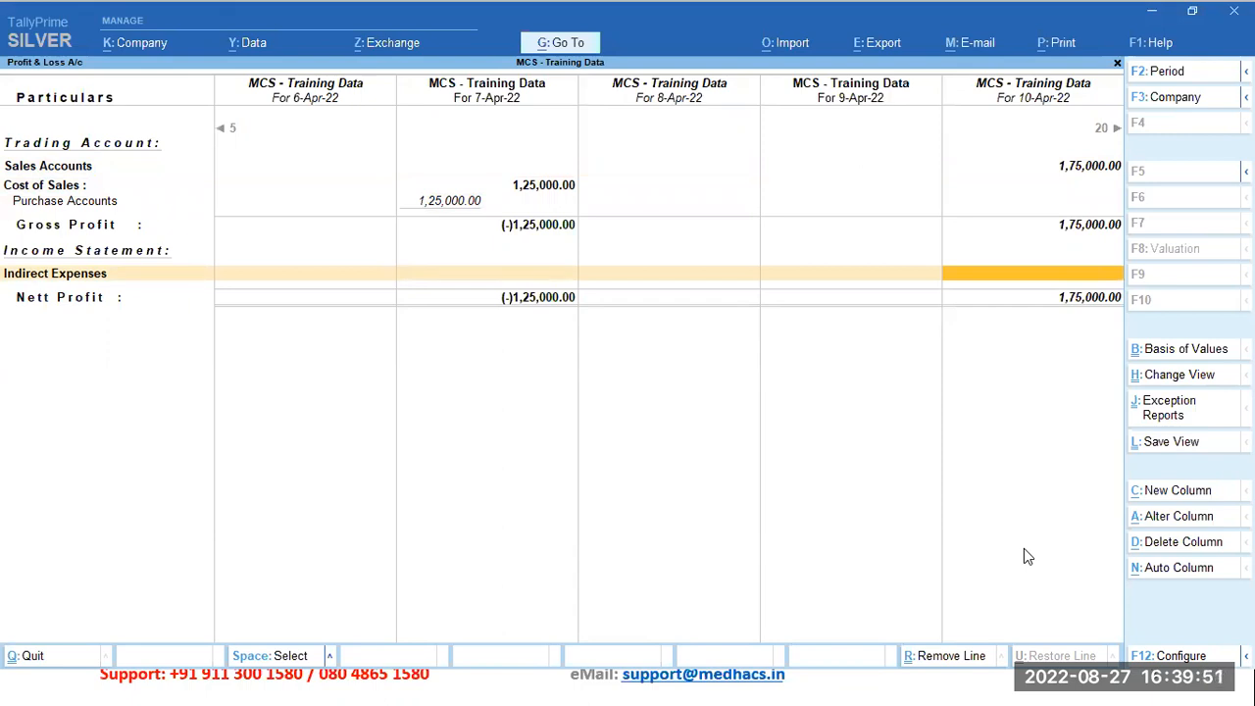
# Examine the Indirect Expenses in the daily columns from 10-Apr-22 to 14-Apr-22, focusing on 11-Apr-22.
pyautogui.press('Right')
pyautogui.press('Right')
pyautogui.press('Right')
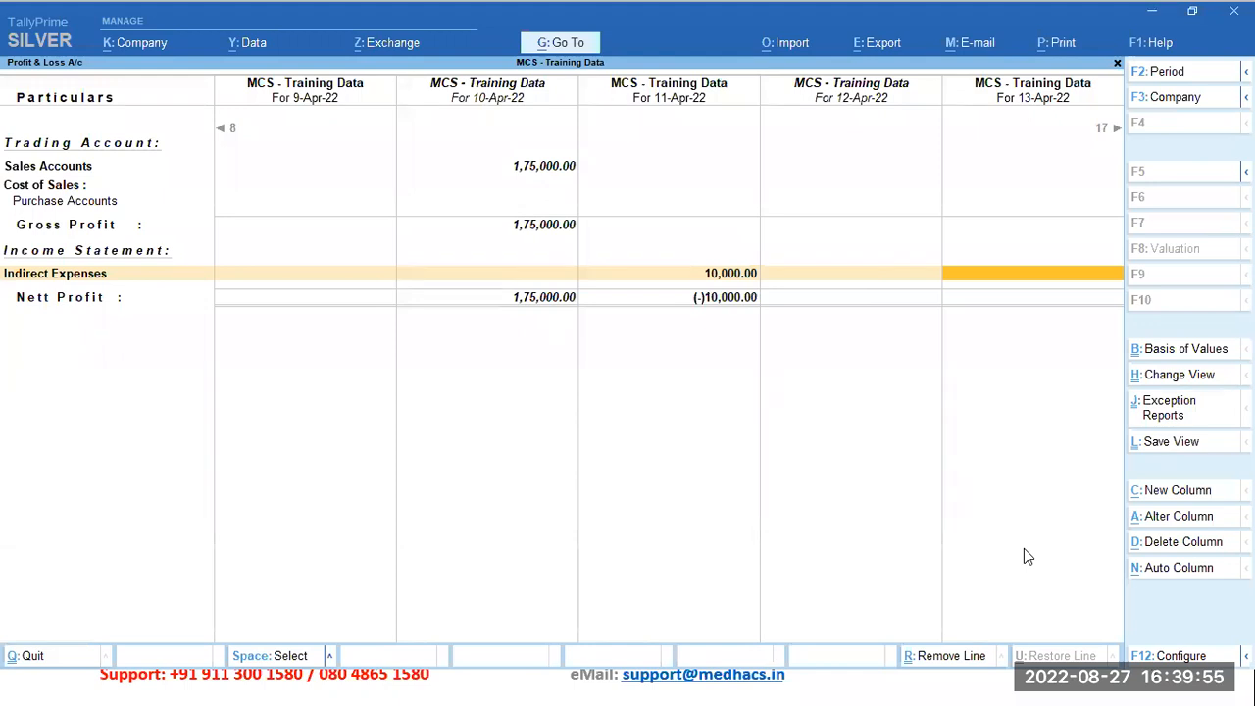
pyautogui.press('Left')
pyautogui.press('Left')
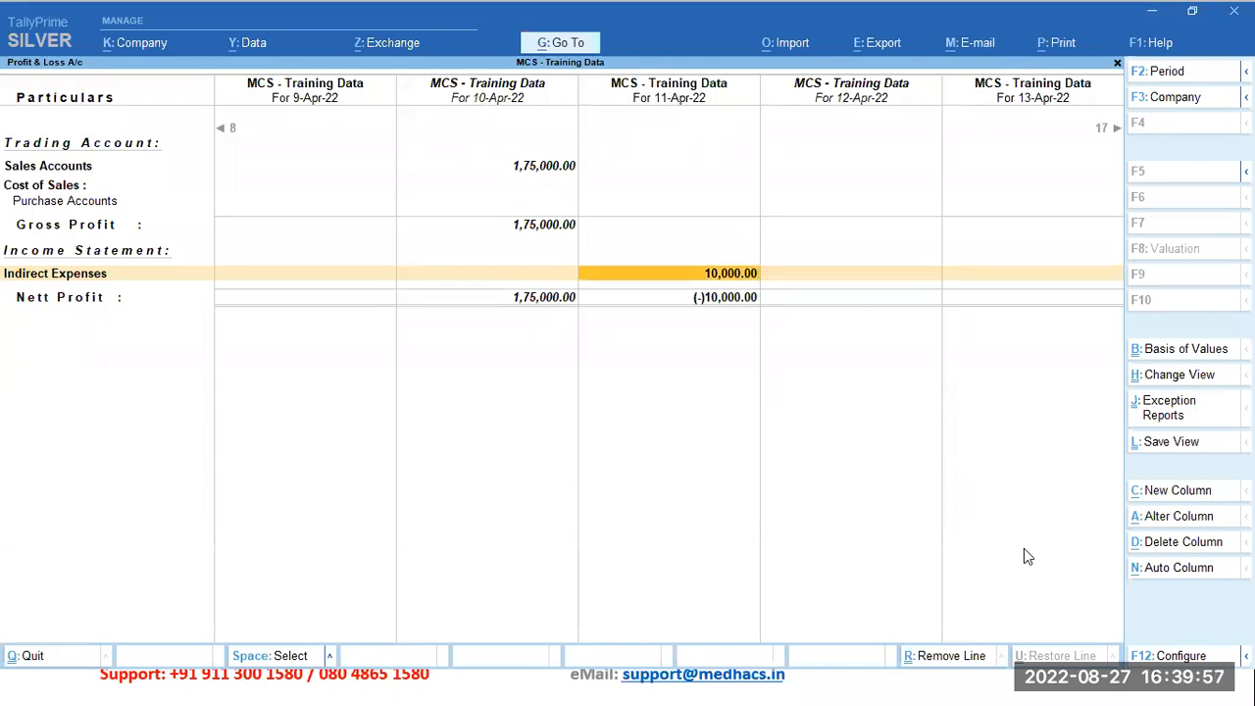
pyautogui.press('Right')
pyautogui.press('Right')
pyautogui.press('Right')
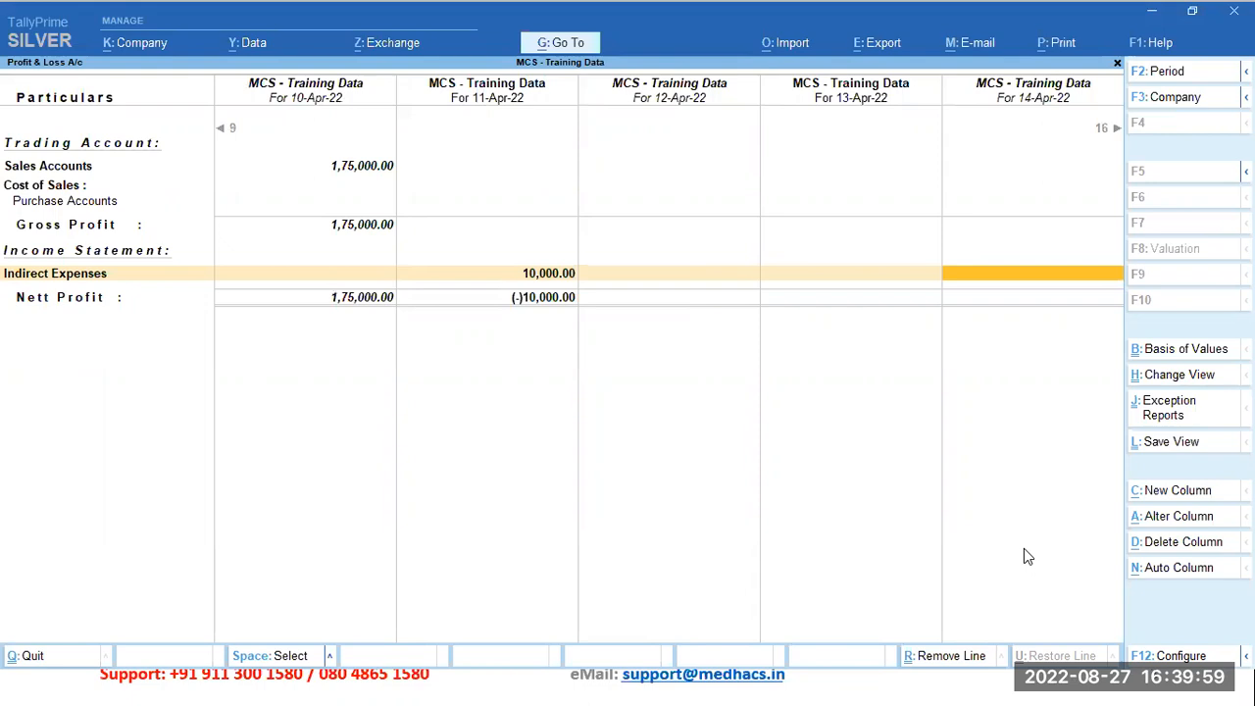
pyautogui.press('Left')
pyautogui.press('Left')
pyautogui.press('Left')
pyautogui.press('Left')
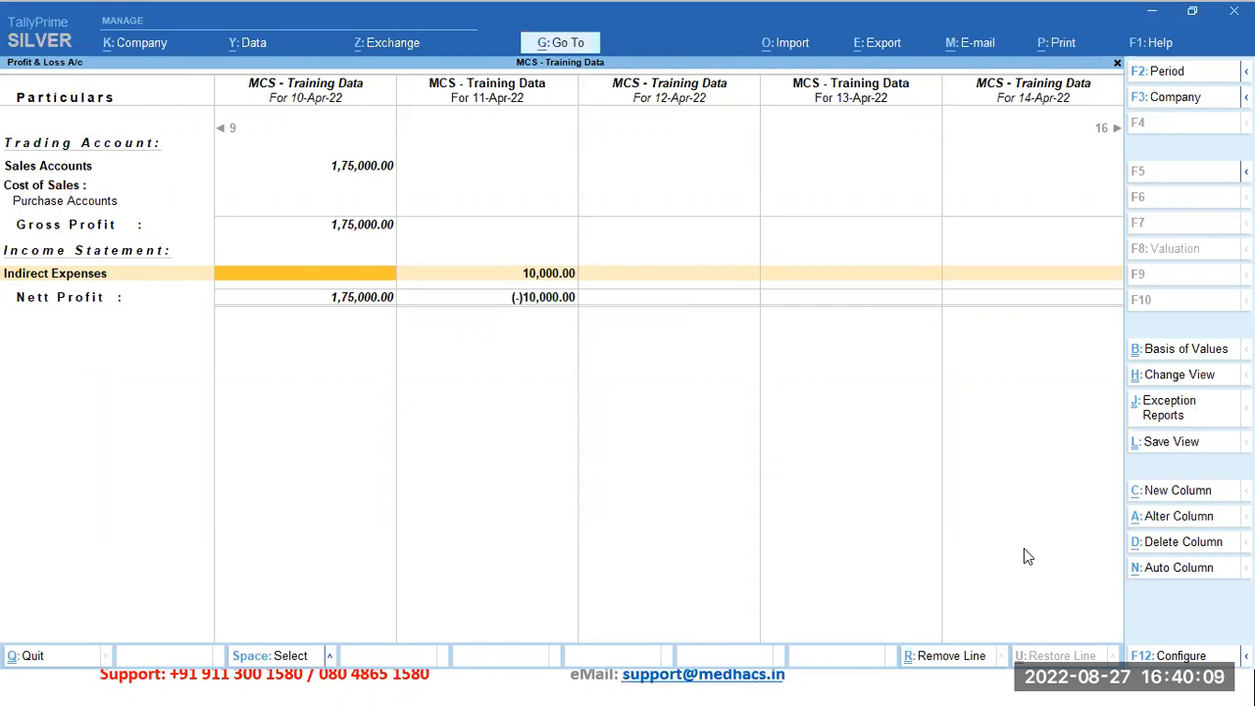
pyautogui.press('Right')
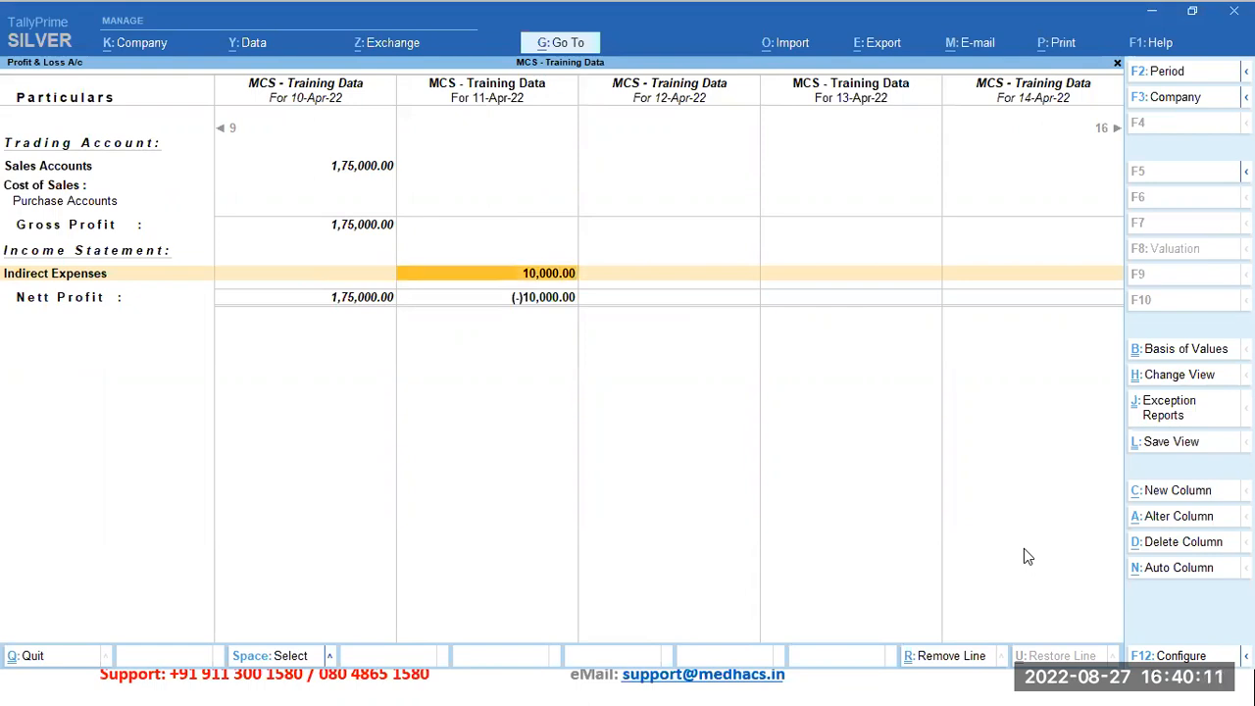
pyautogui.press('Left')
pyautogui.press('Left')
pyautogui.press('Left')
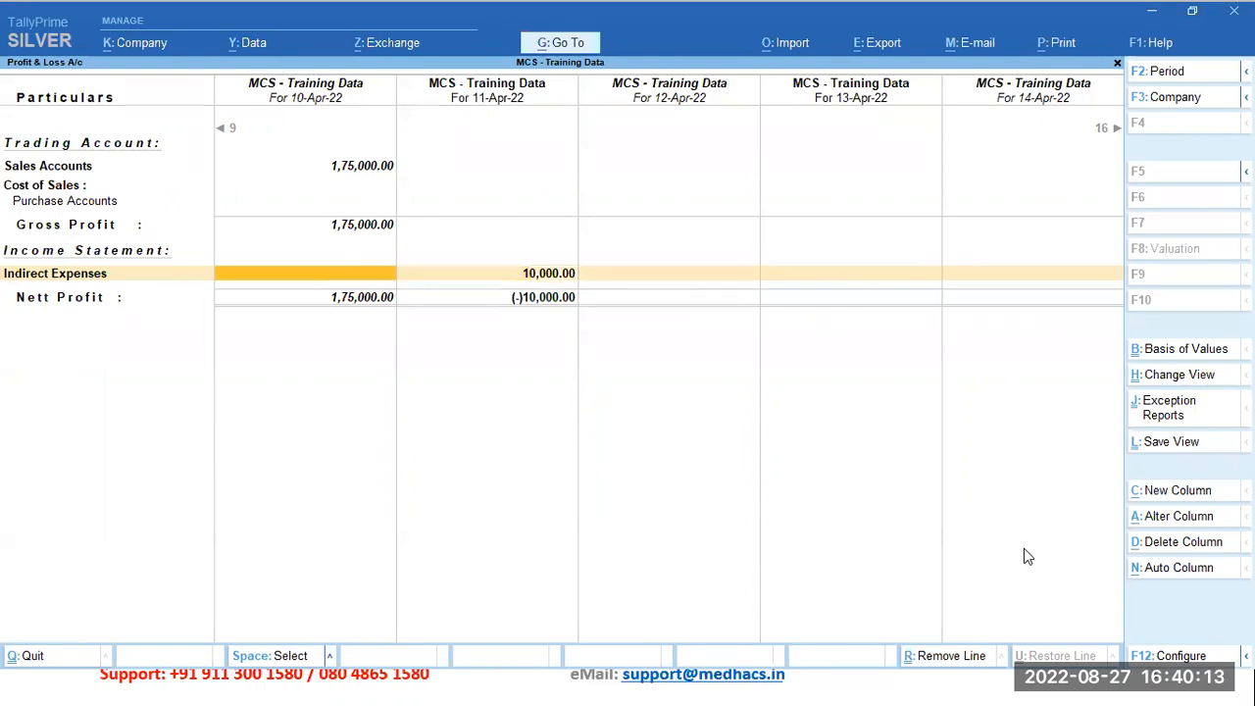
# Return to the 1-Apr-22 column, close the daily columnar view and reopen the Profit & Loss A/c as a single-period report.
pyautogui.press('Left')
pyautogui.press('Left')
pyautogui.press('Left')
pyautogui.press('Left')
pyautogui.press('Left')
pyautogui.press('Left')
pyautogui.press('Left')
pyautogui.press('Left')
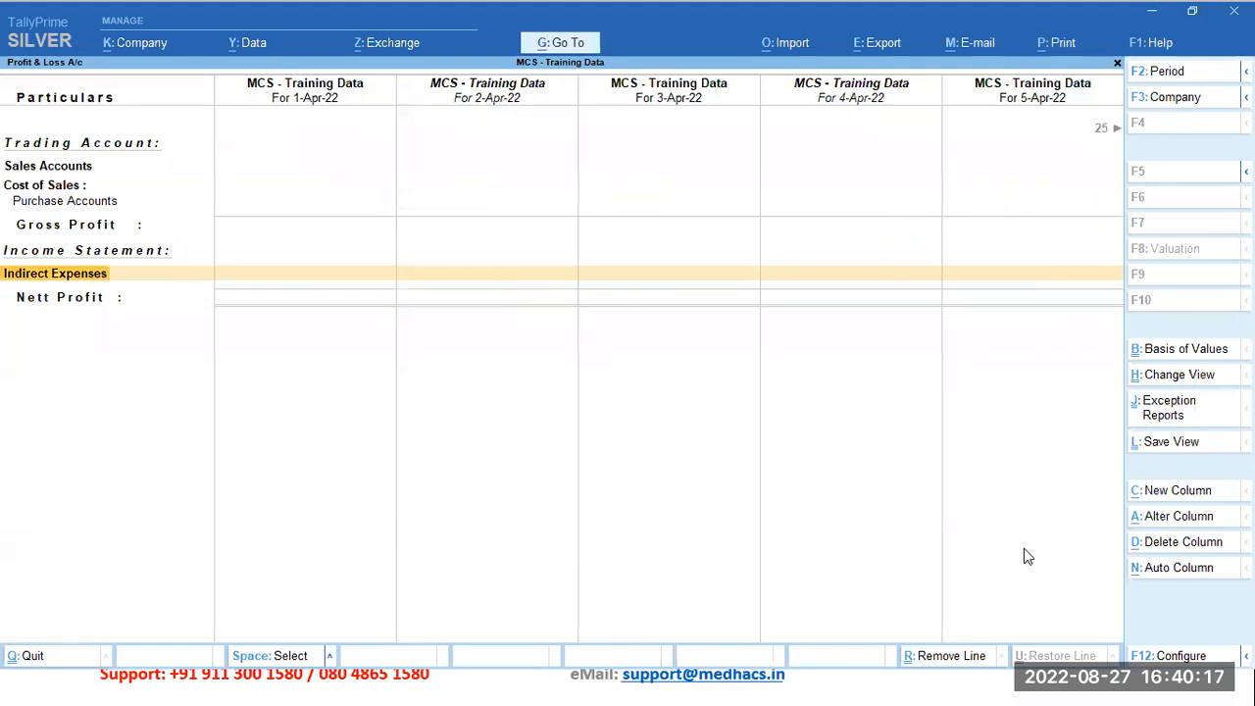
pyautogui.press('Escape')
pyautogui.press('Return')
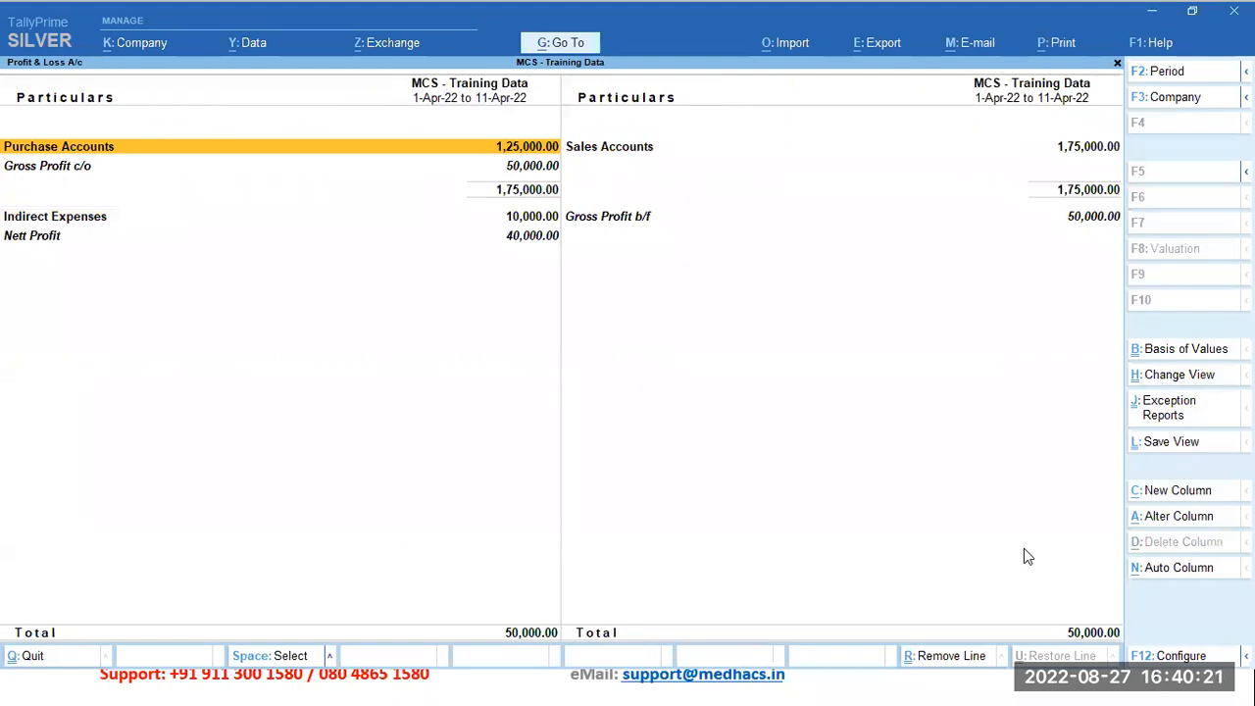
# Examine the Profit & Loss A/c rows from Purchase Accounts and Gross Profit c/o down to Nett Profit.
pyautogui.press('Right')
pyautogui.press('Left')
pyautogui.press('Down')
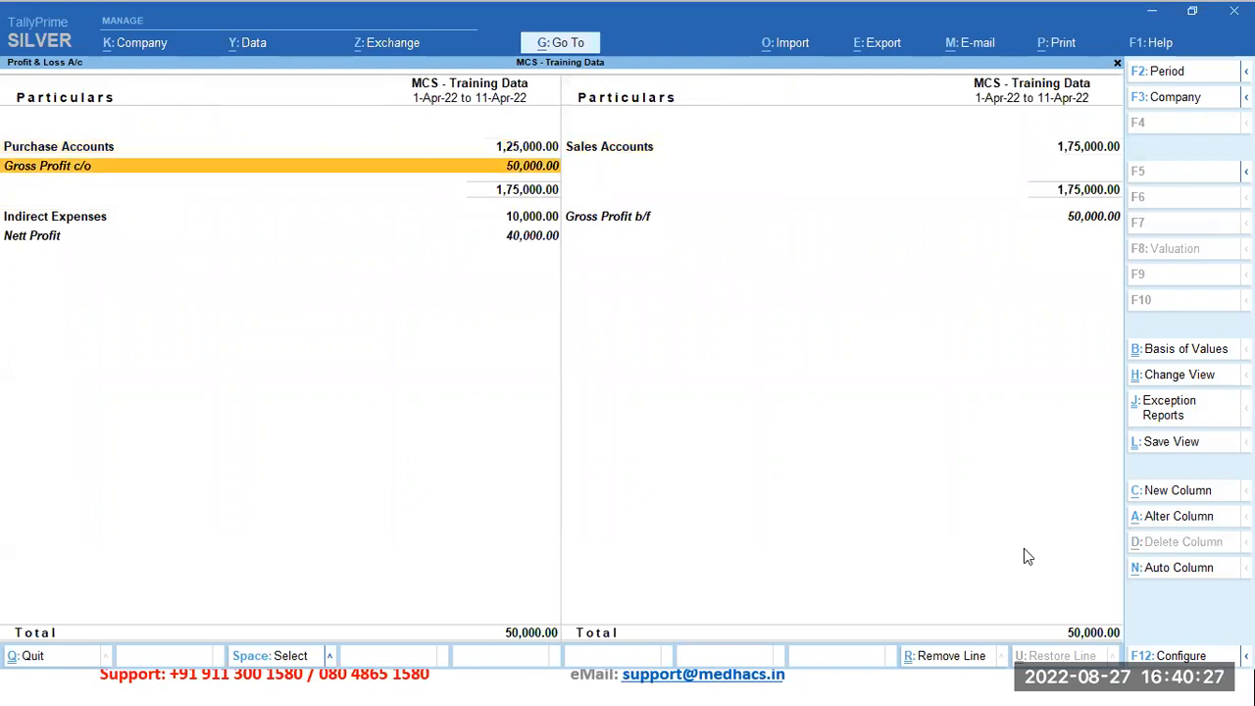
pyautogui.press('Down')
pyautogui.press('Down')
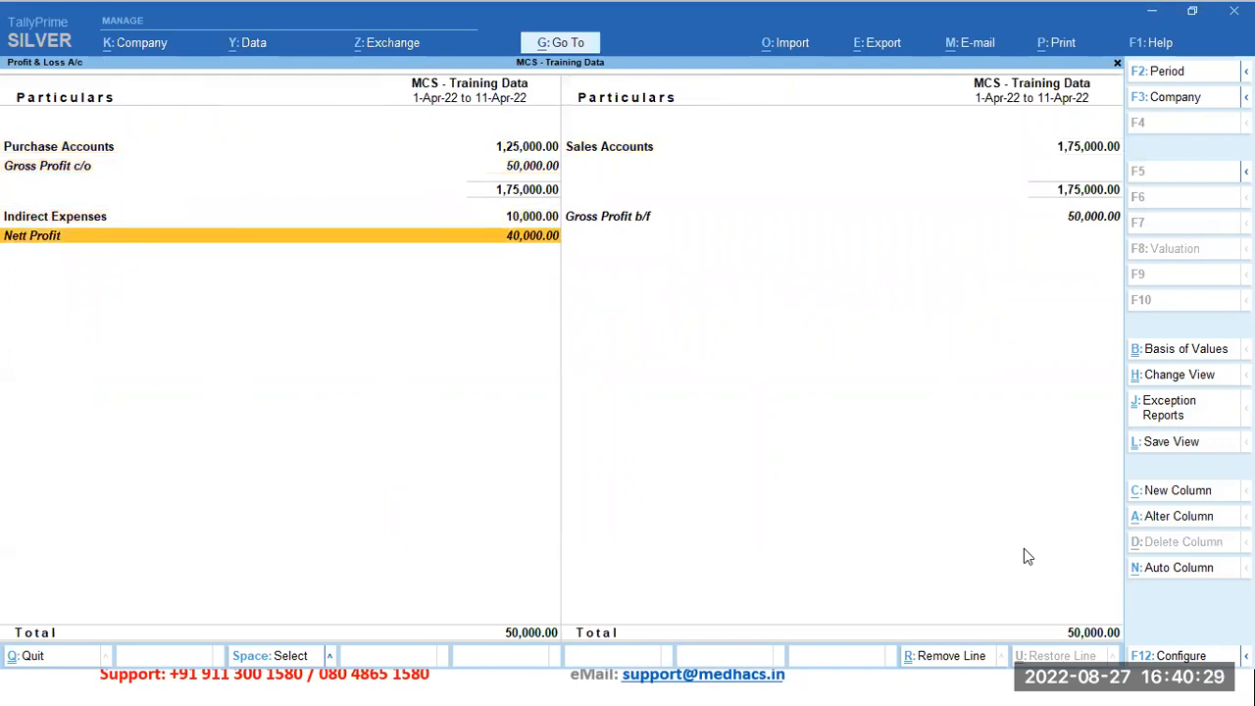
pyautogui.press('Right')
pyautogui.press('ctrl')
pyautogui.press('Left')
pyautogui.press('Down')
# Add Weekly auto-repeat columns to the Profit & Loss A/c.
pyautogui.click(1198, 568)
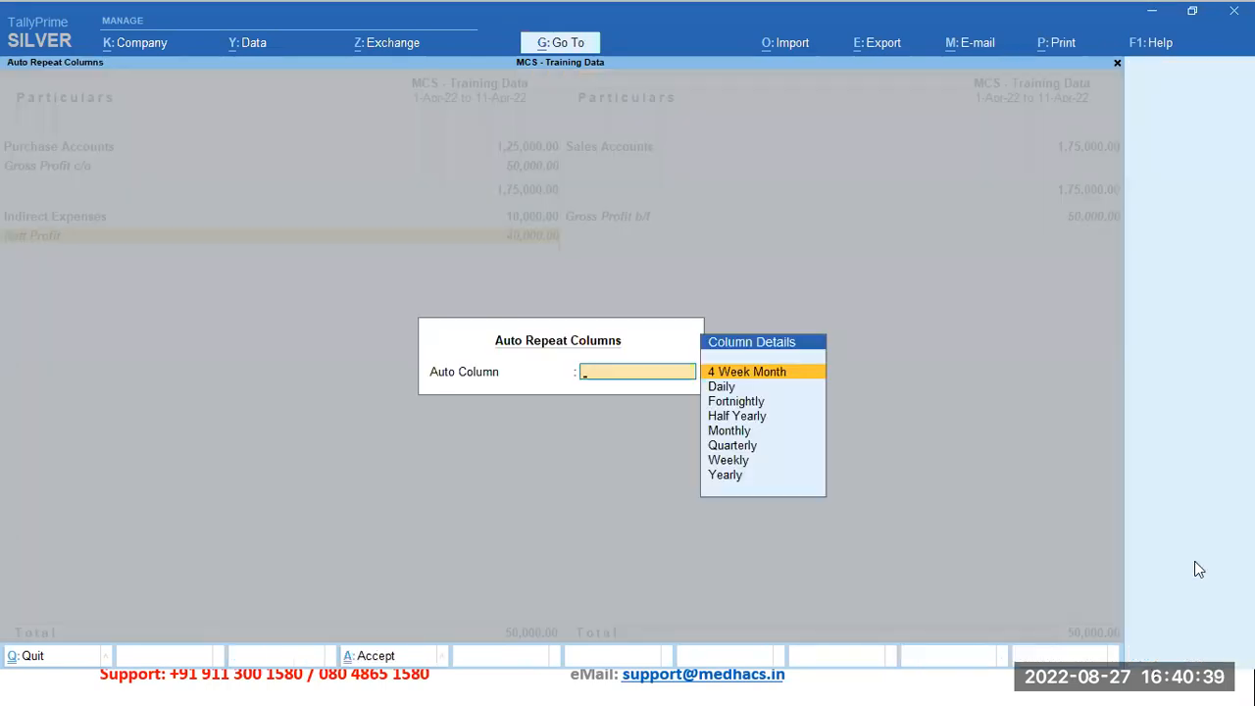
pyautogui.press('Down')
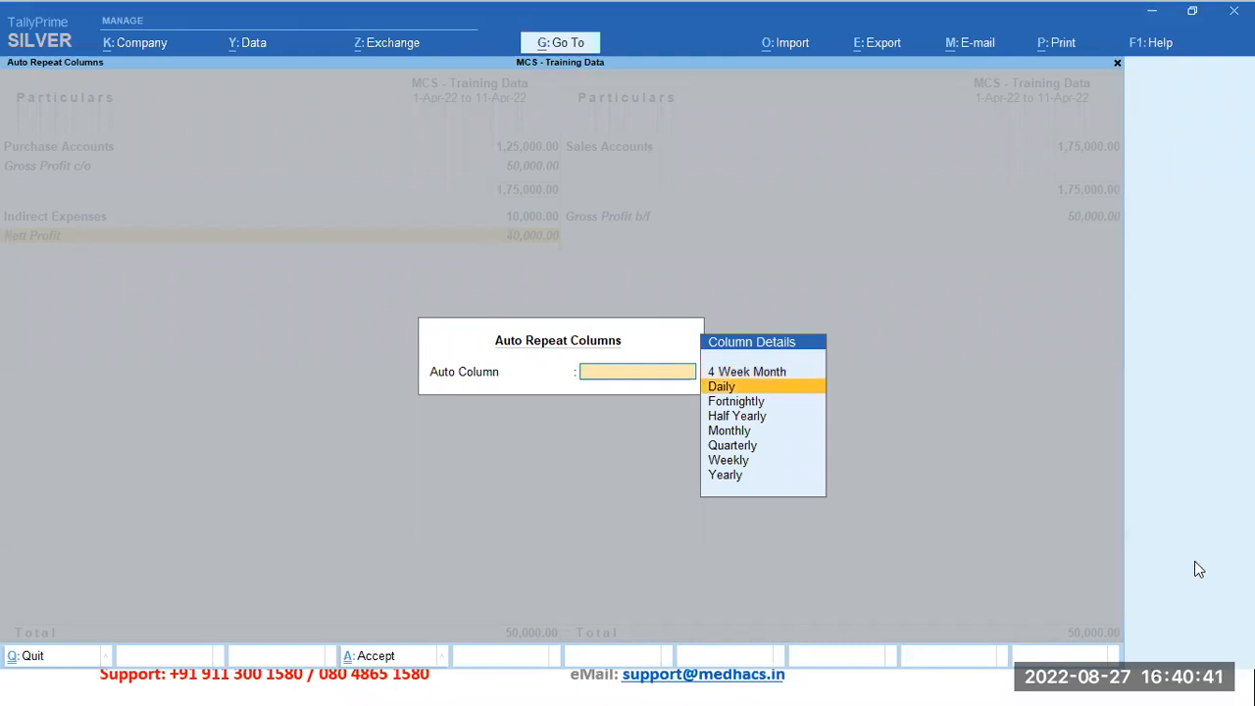
pyautogui.press('Down')
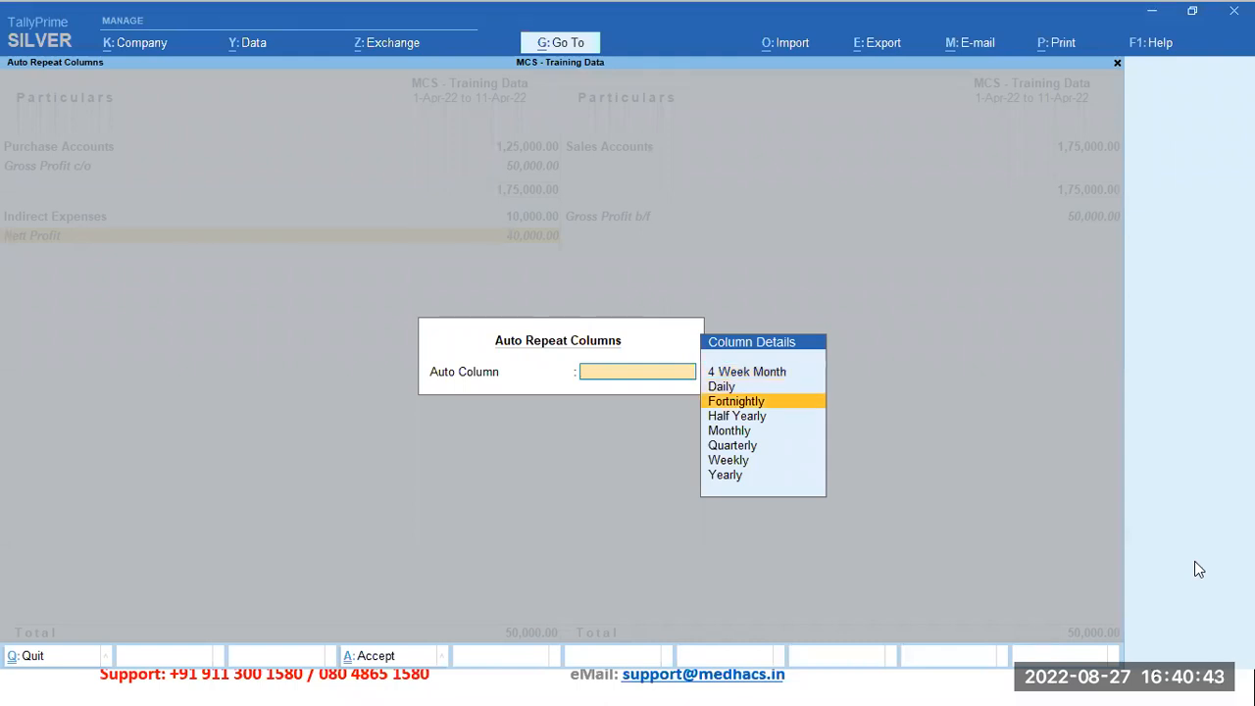
pyautogui.press('Down')
pyautogui.press('Down')
pyautogui.press('Down')
pyautogui.press('Down')
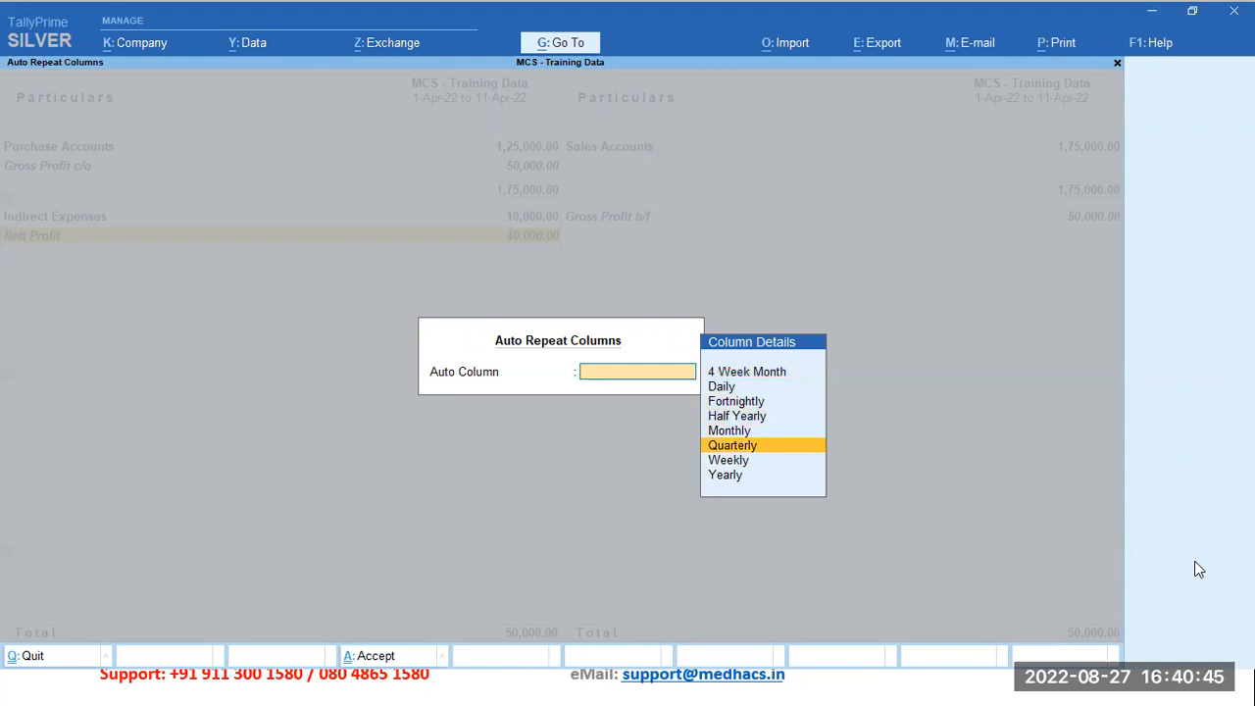
pyautogui.press('Down')
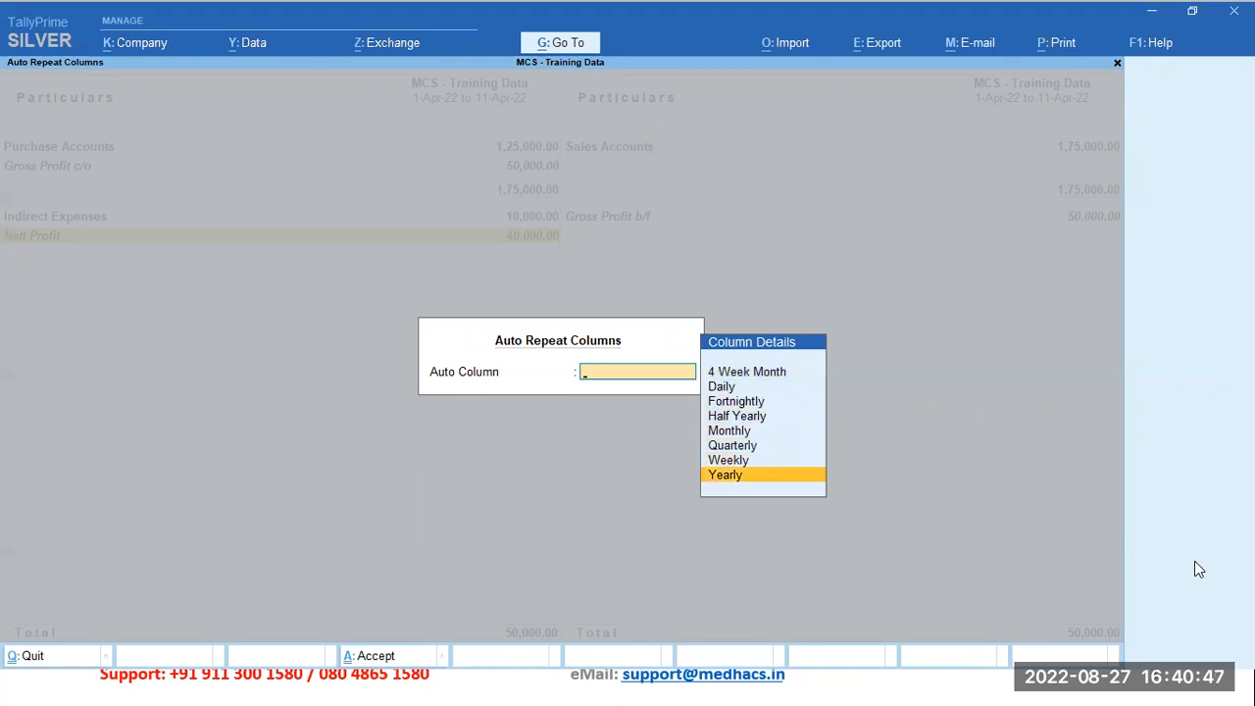
pyautogui.press('Up')
pyautogui.press('Return')
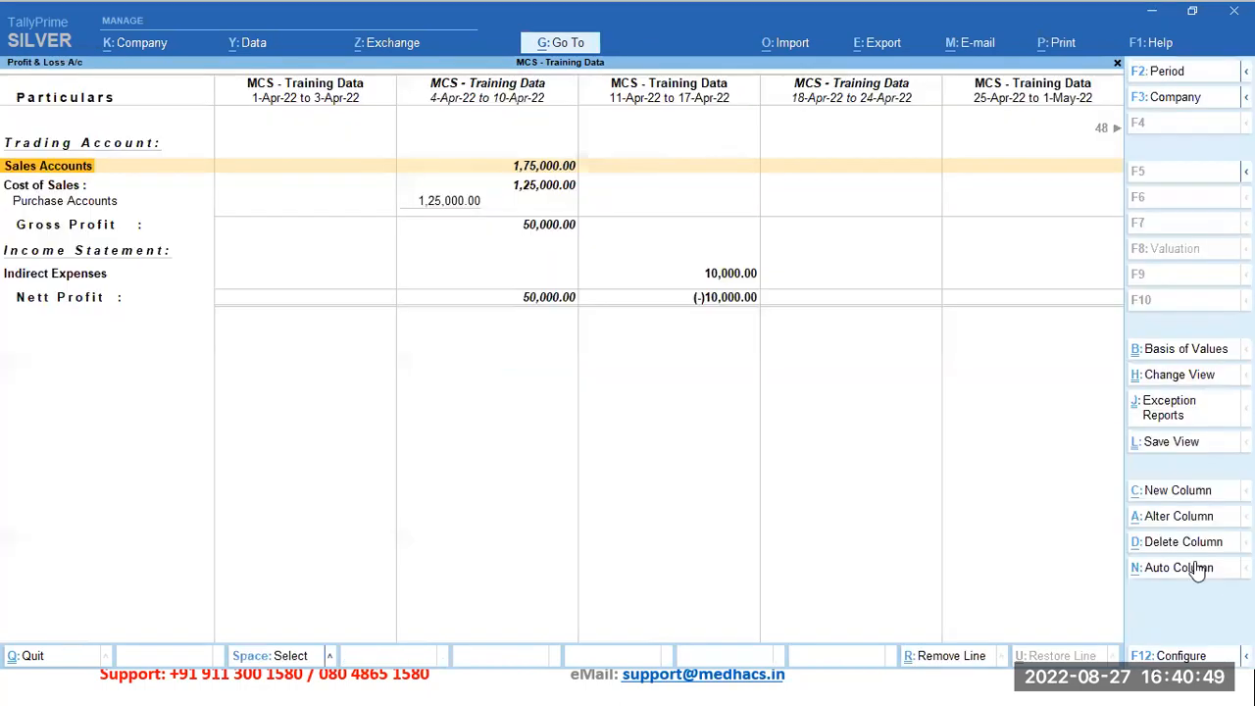
# Examine Sales Accounts across the weekly columns from 1-Apr-22 to 1-May-22.
pyautogui.press('Right')
pyautogui.press('Right')
pyautogui.press('Right')
pyautogui.press('Right')
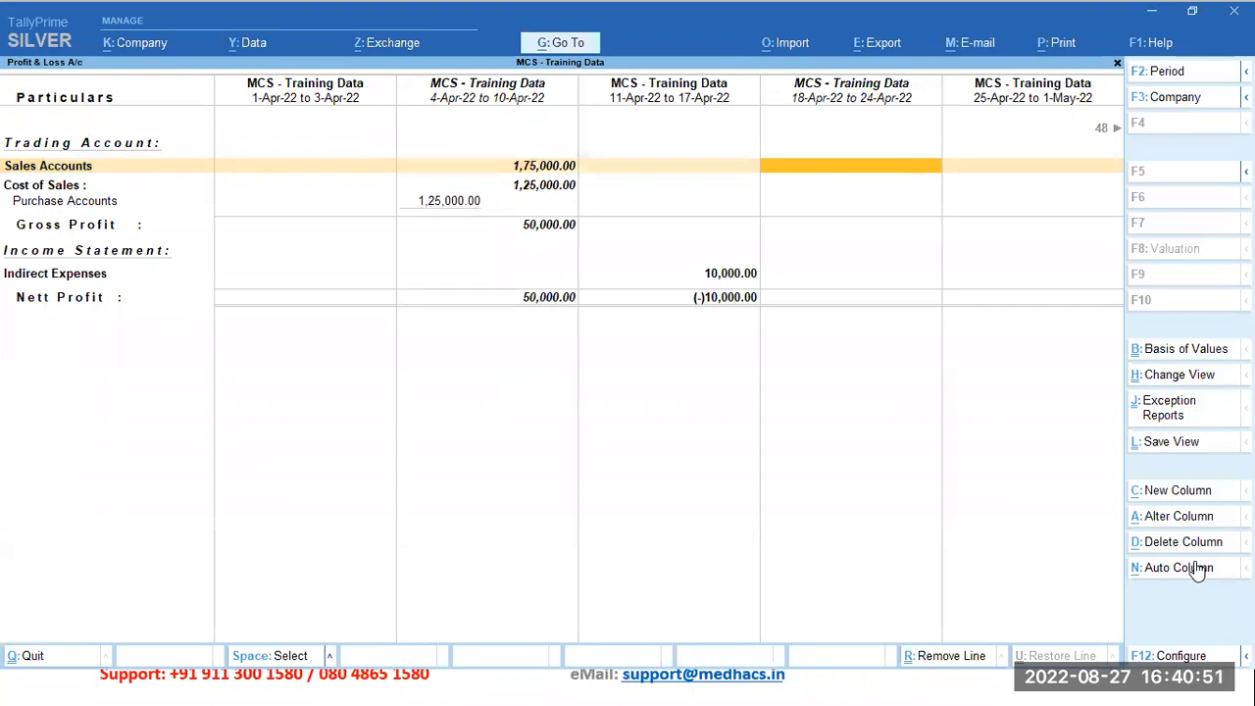
pyautogui.press('Right')
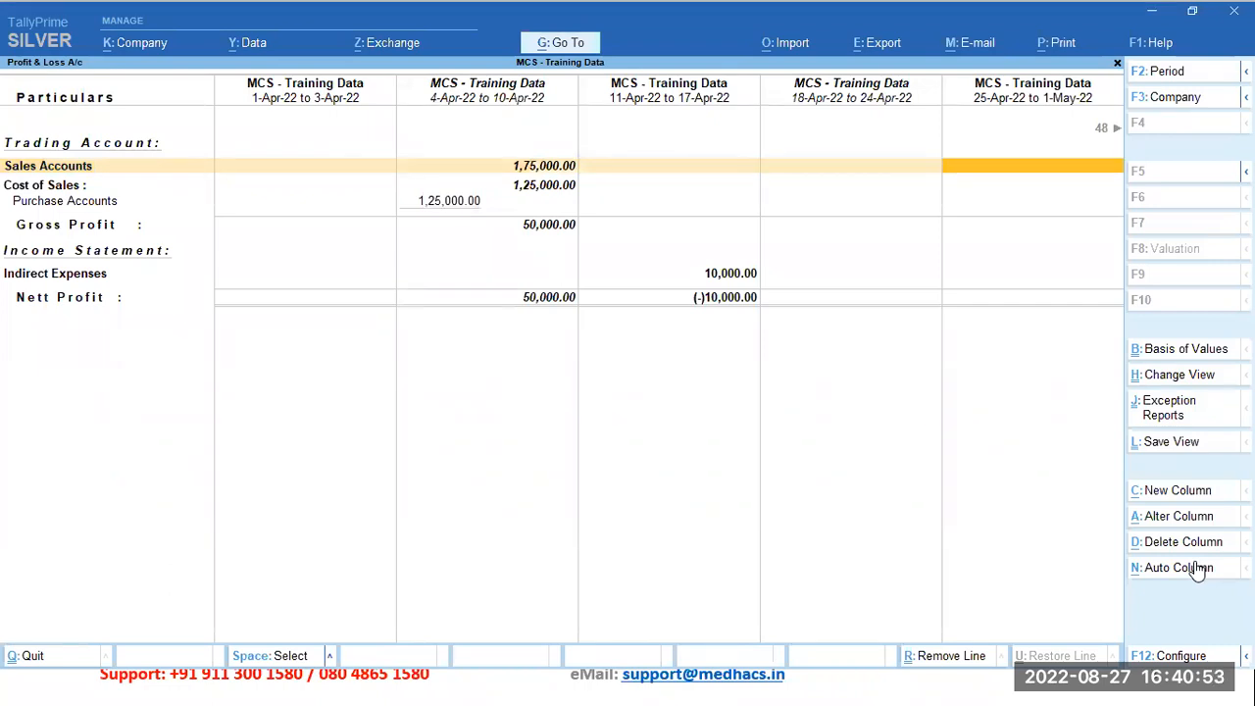
pyautogui.press('Left')
pyautogui.press('Left')
pyautogui.press('Left')
pyautogui.press('Left')
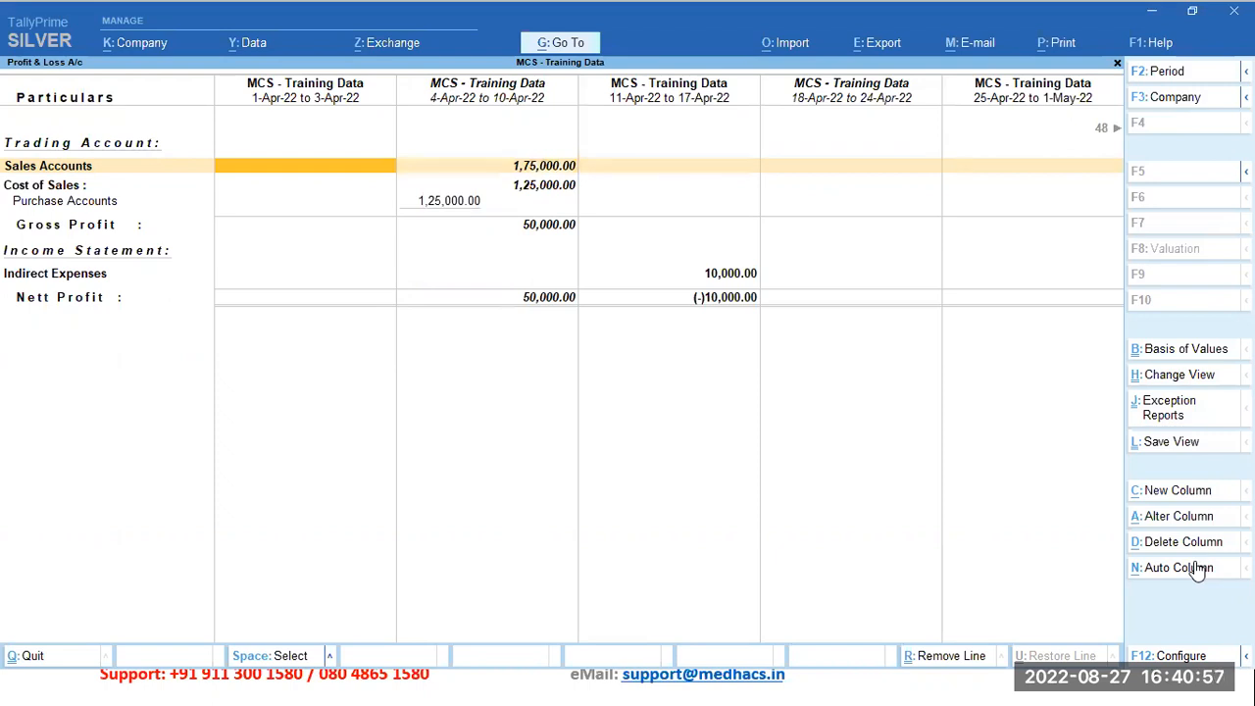
# Close the weekly Profit & Loss A/c and return to the Gateway of Tally.
pyautogui.click(783, 86)
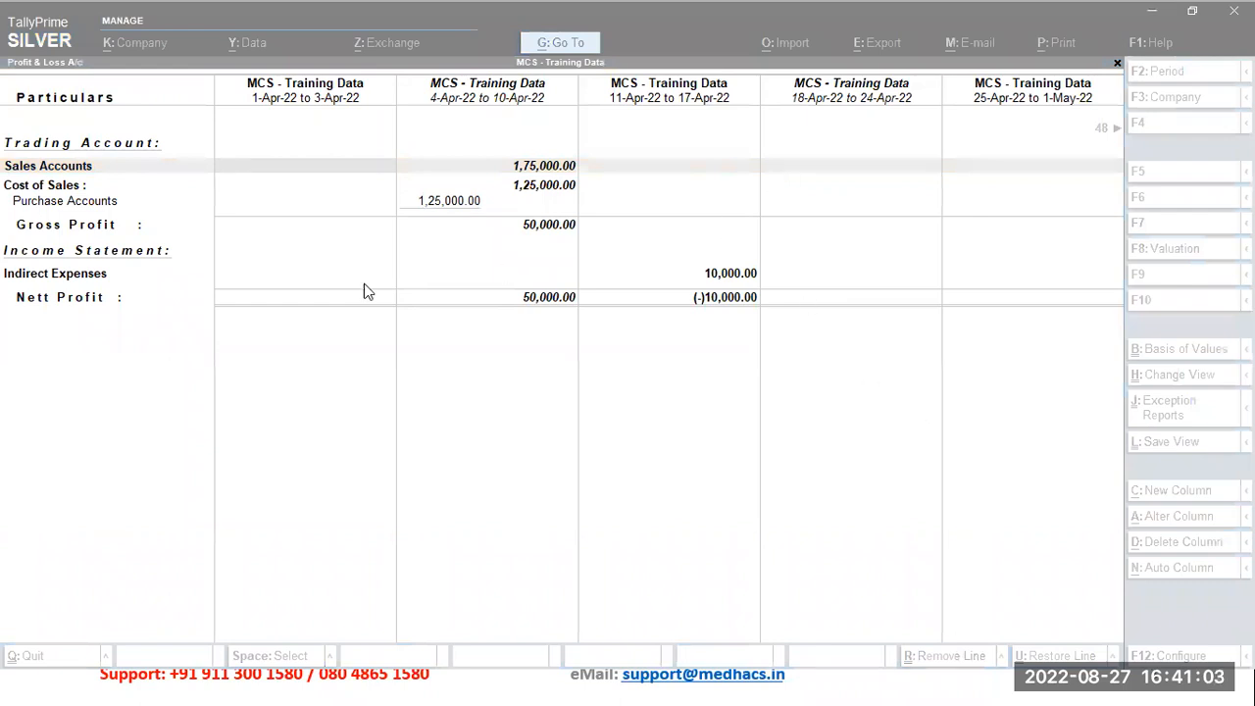
pyautogui.click(329, 442)
pyautogui.press('Escape')
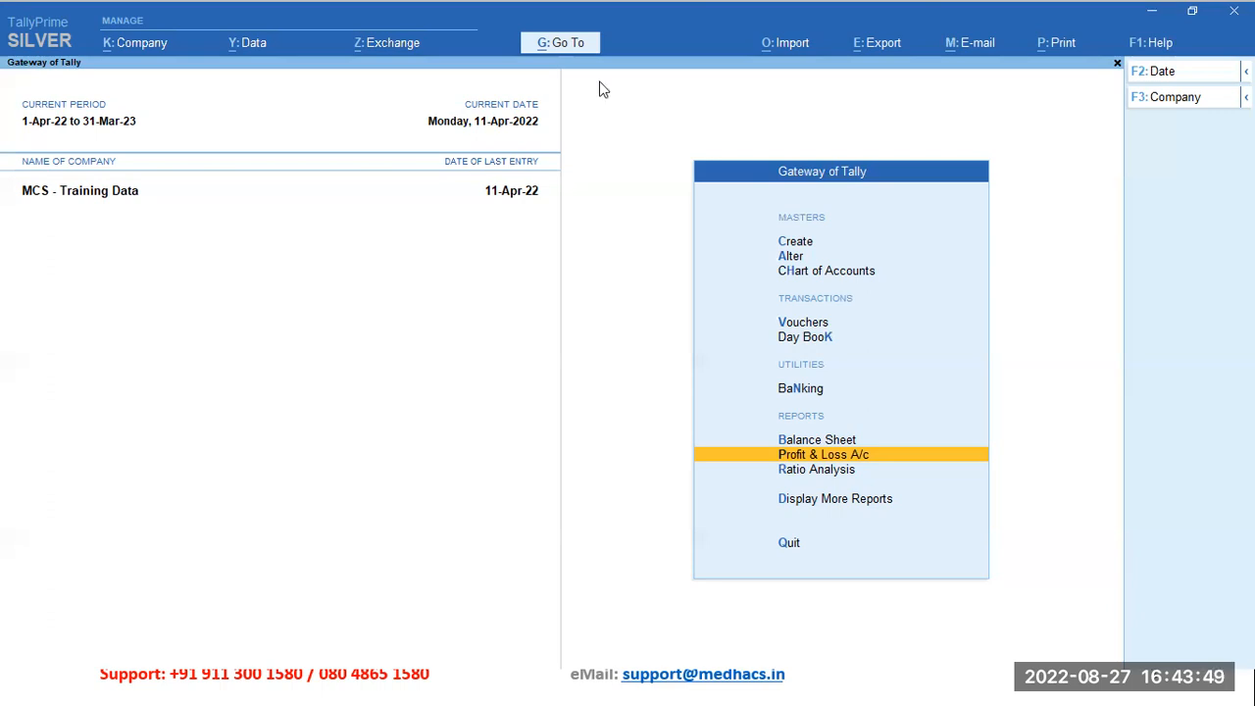
pyautogui.hotkey('alt', 'g')
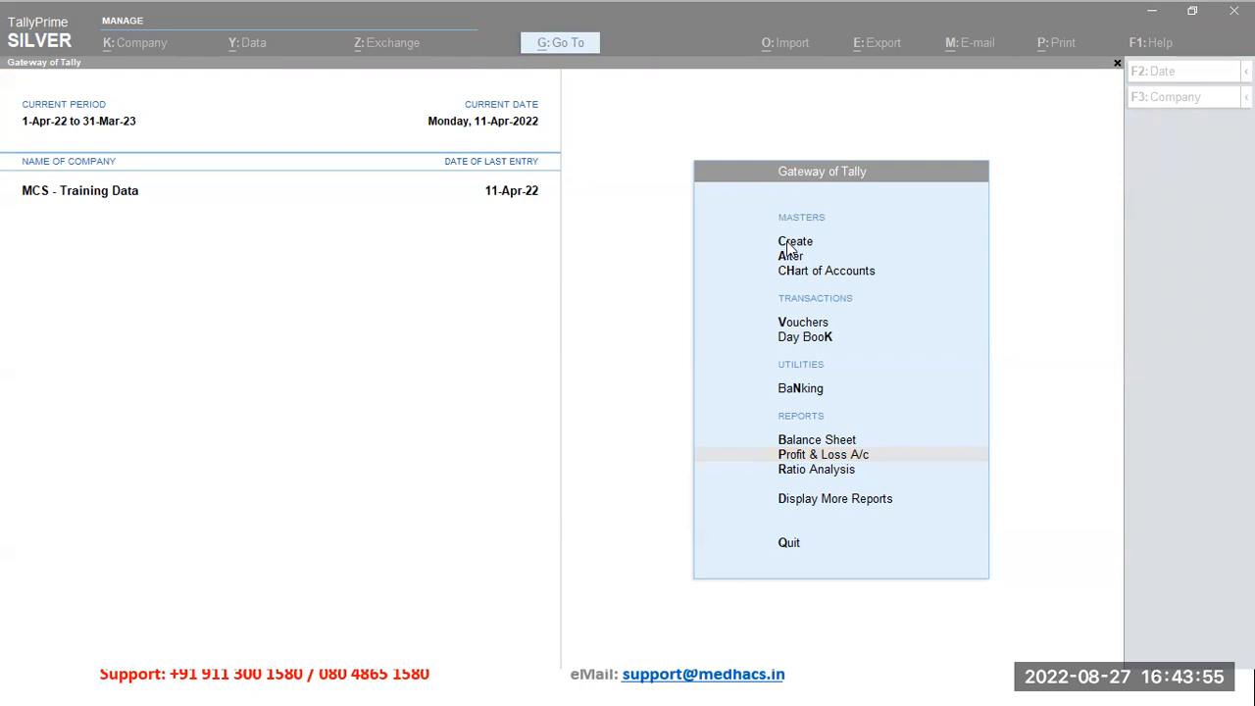
pyautogui.click(253, 283)
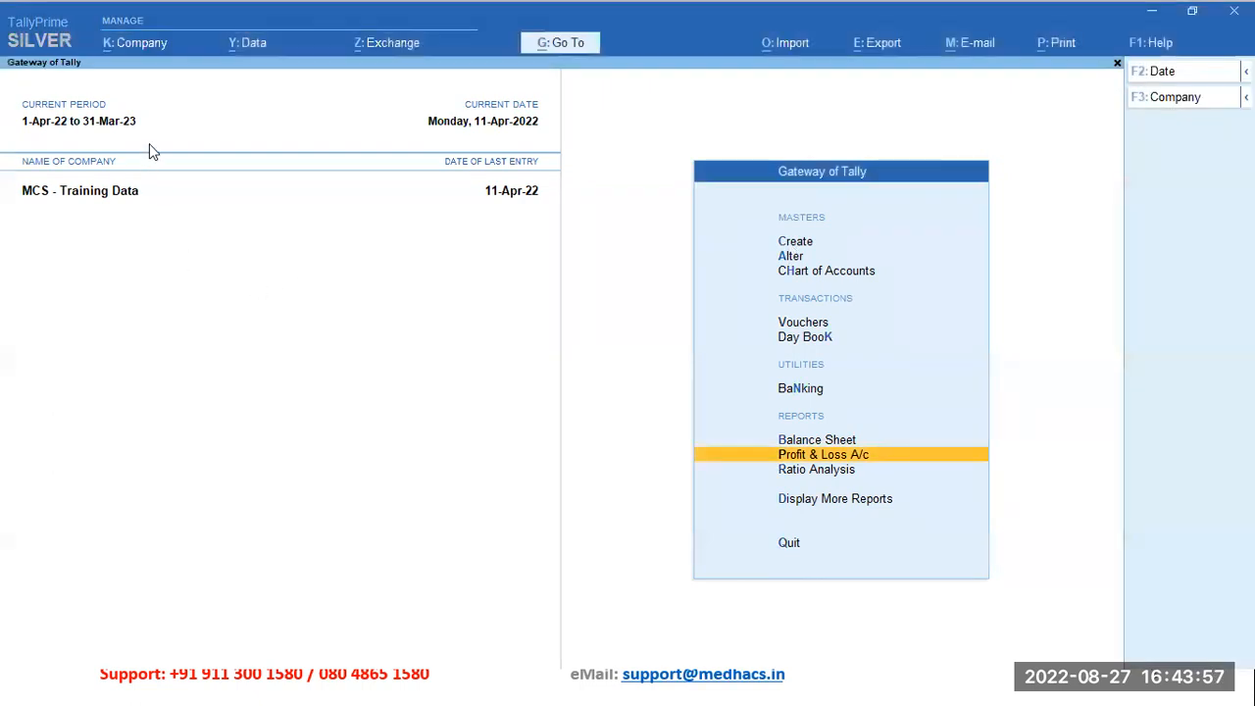
# Keep Enable Bill-wise entry set to Yes in the company features of MCS - Training Data and accept them.
pyautogui.click(147, 46)
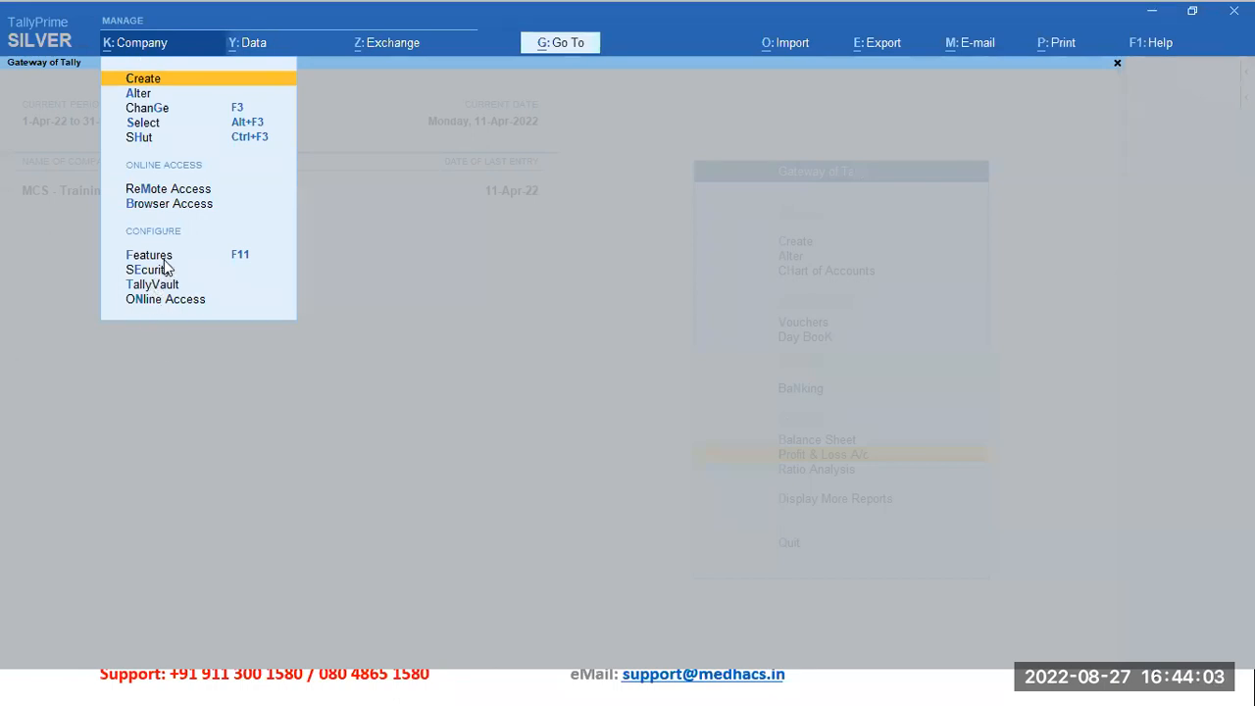
pyautogui.click(164, 259)
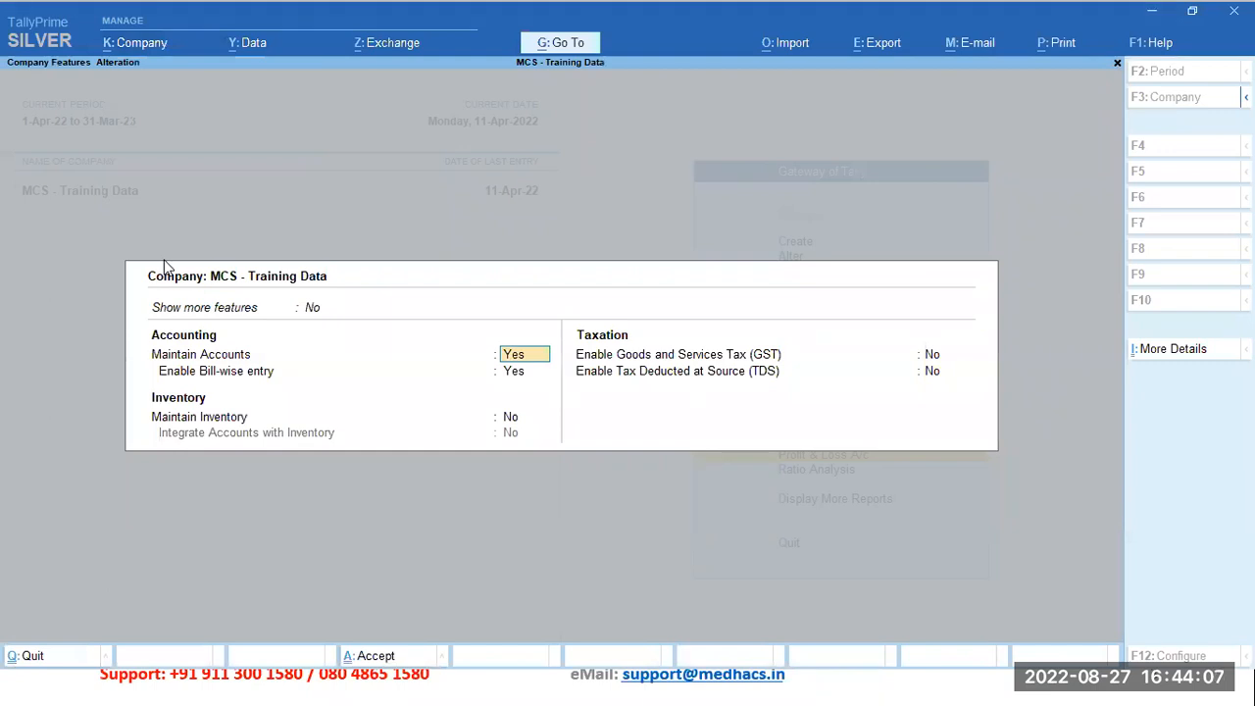
pyautogui.press('Return')
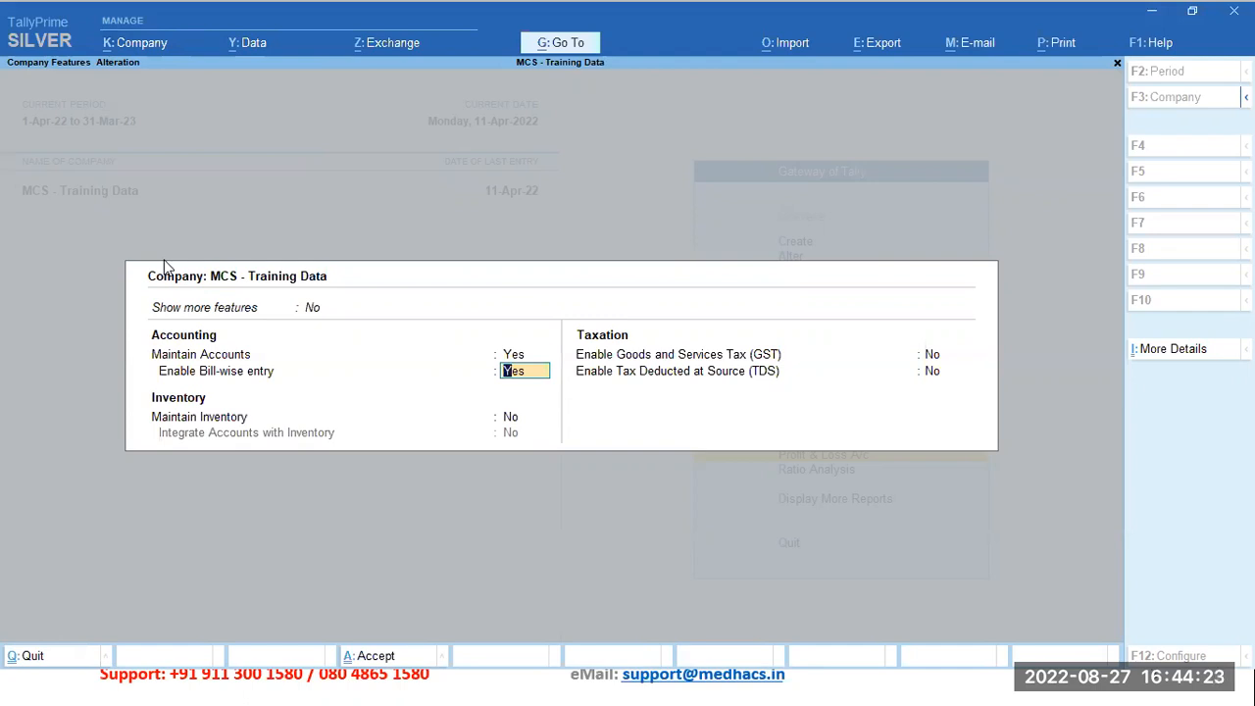
pyautogui.press('alt')
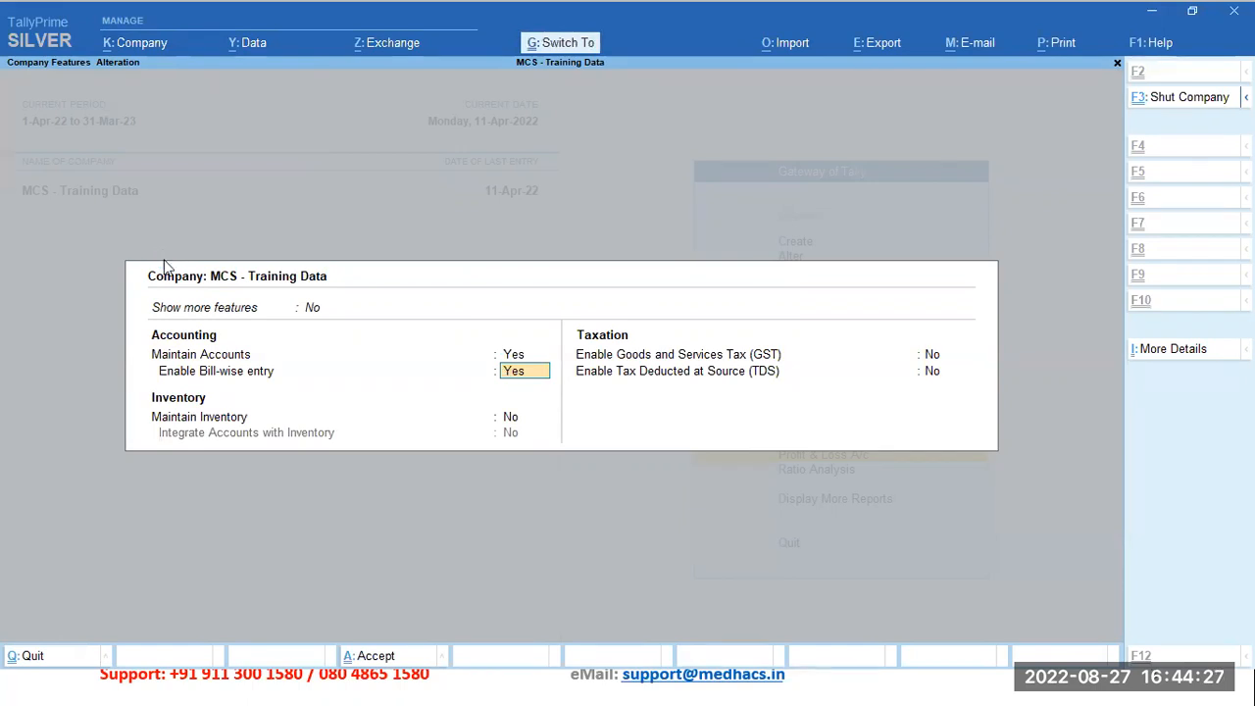
pyautogui.hotkey('ctrl', 'a')
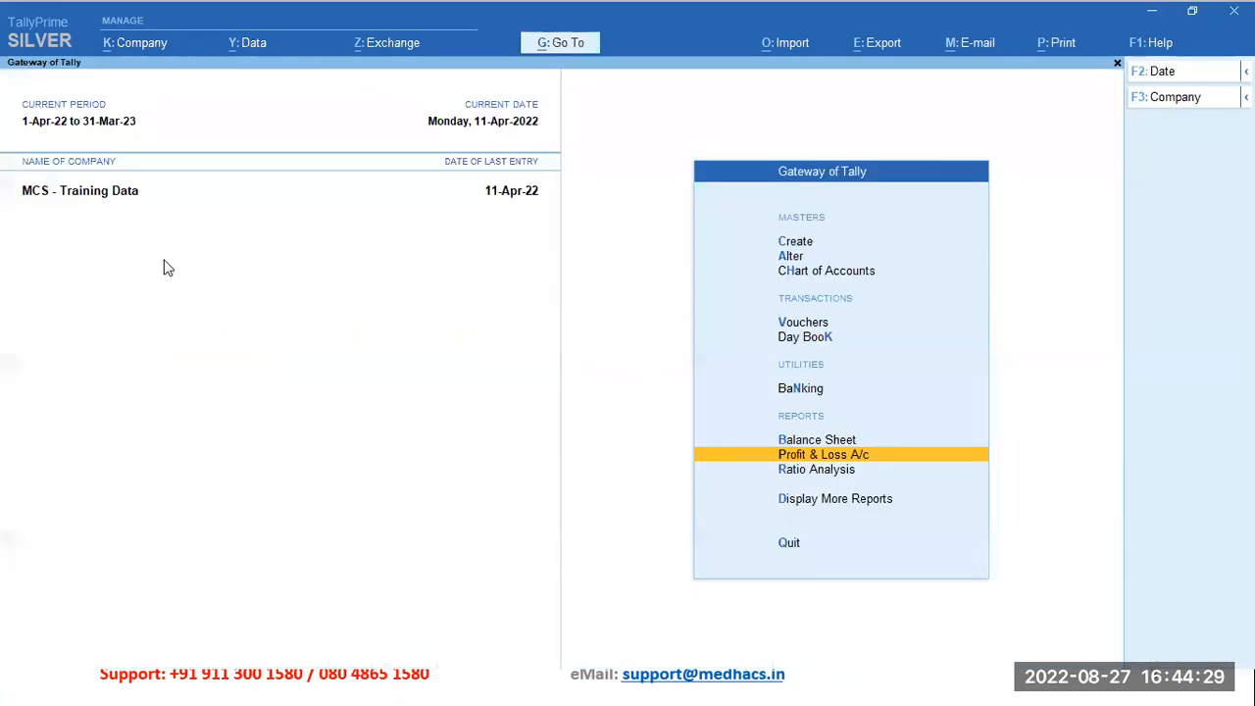
# Start a new ledger master named Govinda Traders.
pyautogui.press('Up')
pyautogui.press('Up')
pyautogui.press('Up')
pyautogui.press('Up')
pyautogui.press('Up')
pyautogui.press('Up')
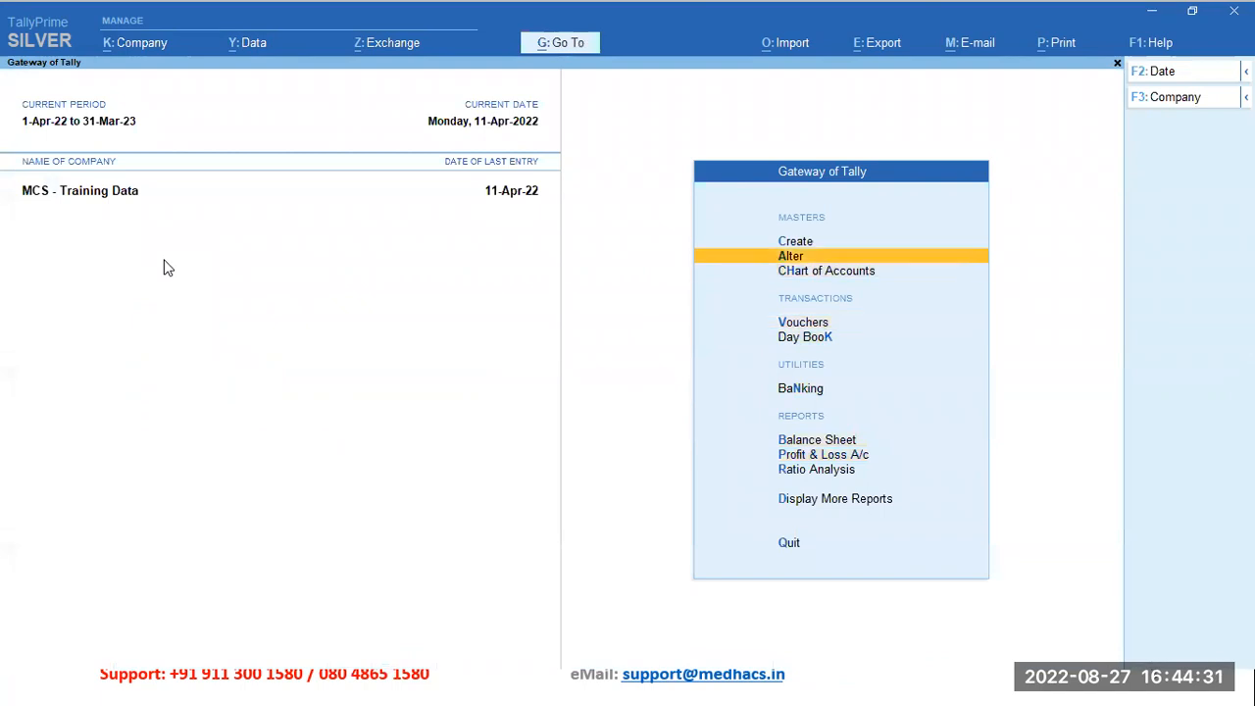
pyautogui.press('Up')
pyautogui.press('Return')
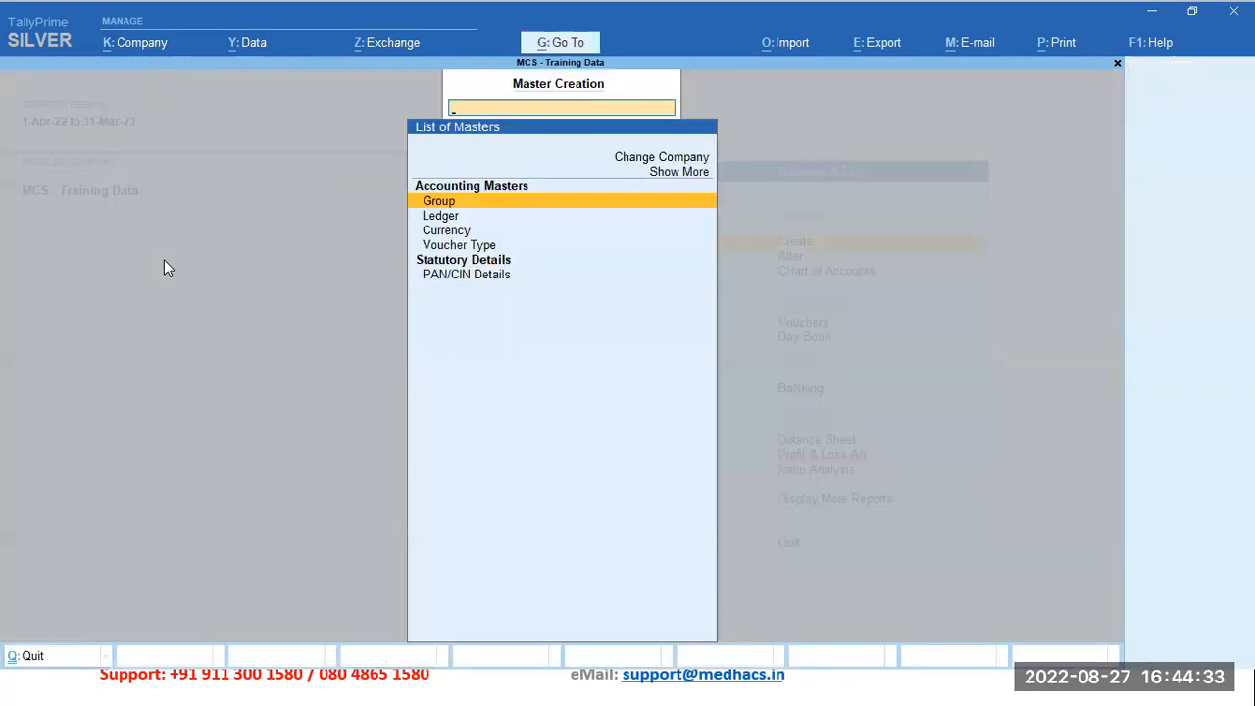
pyautogui.press('Down')
pyautogui.press('Return')
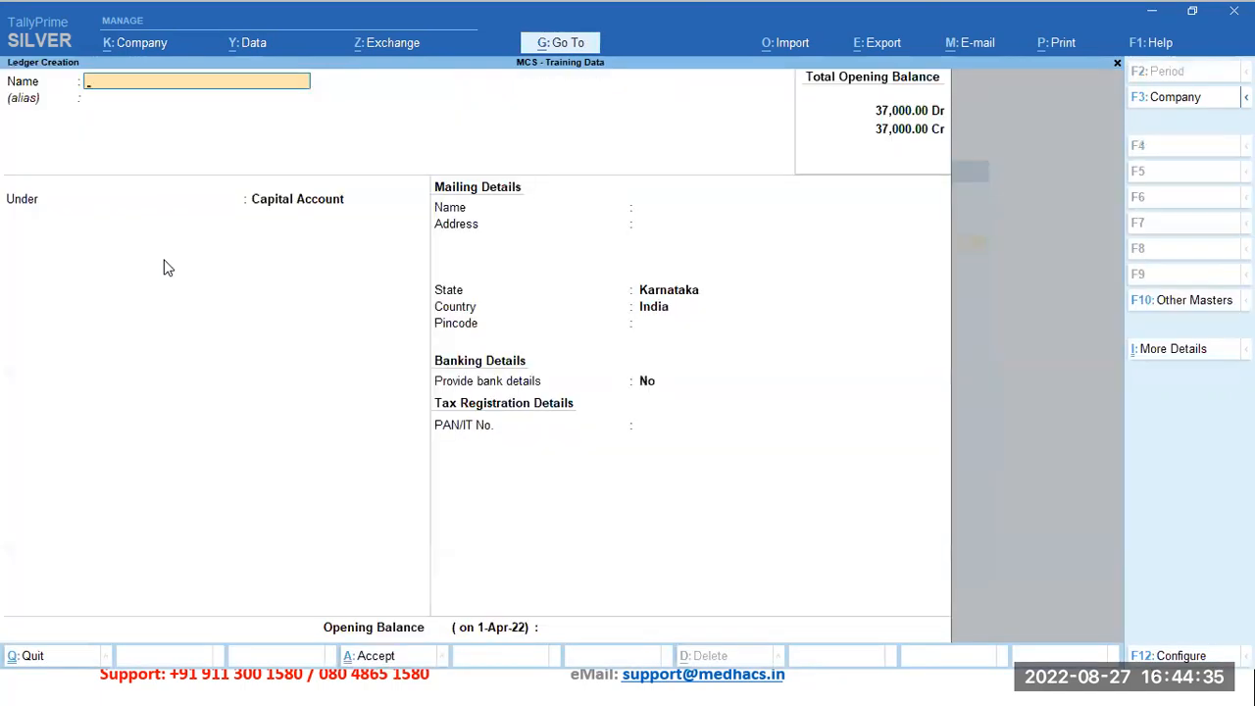
pyautogui.write('Govinda Traders')
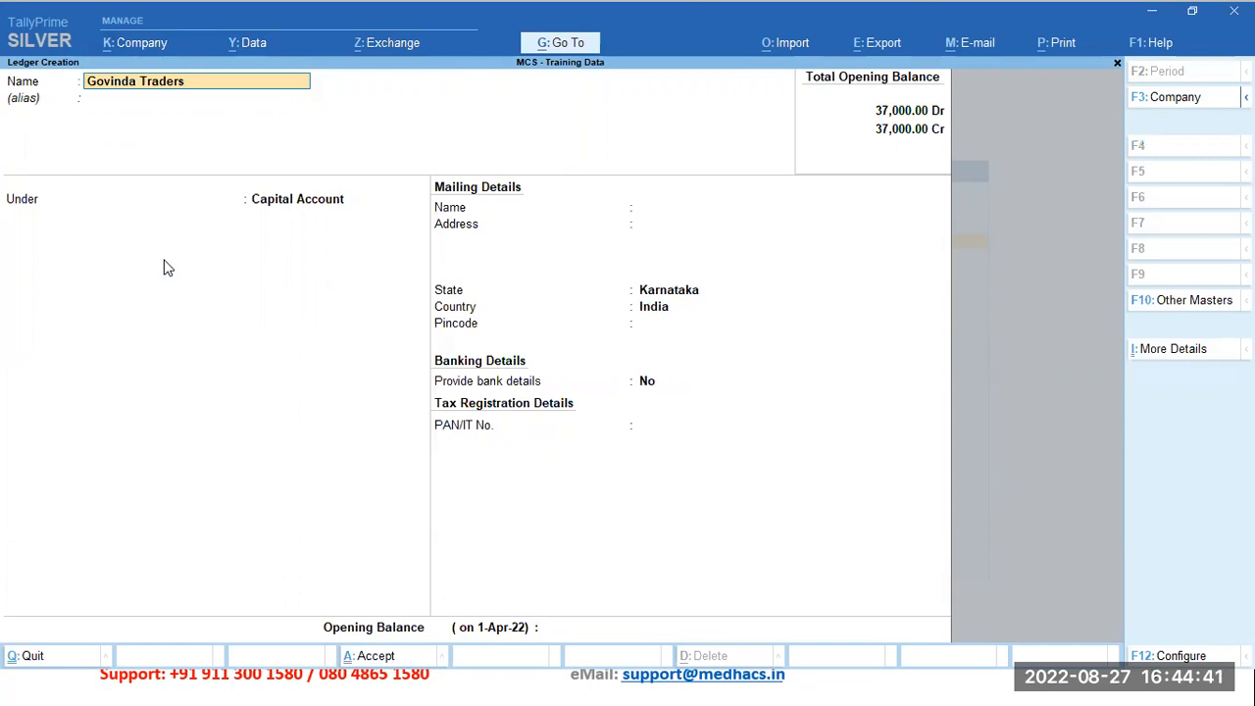
# Group the ledger under Sundry Creditors without an alias and keep Maintain balances bill-by-bill at Yes.
pyautogui.press('Return')
pyautogui.press('Return')
pyautogui.write('Sun')
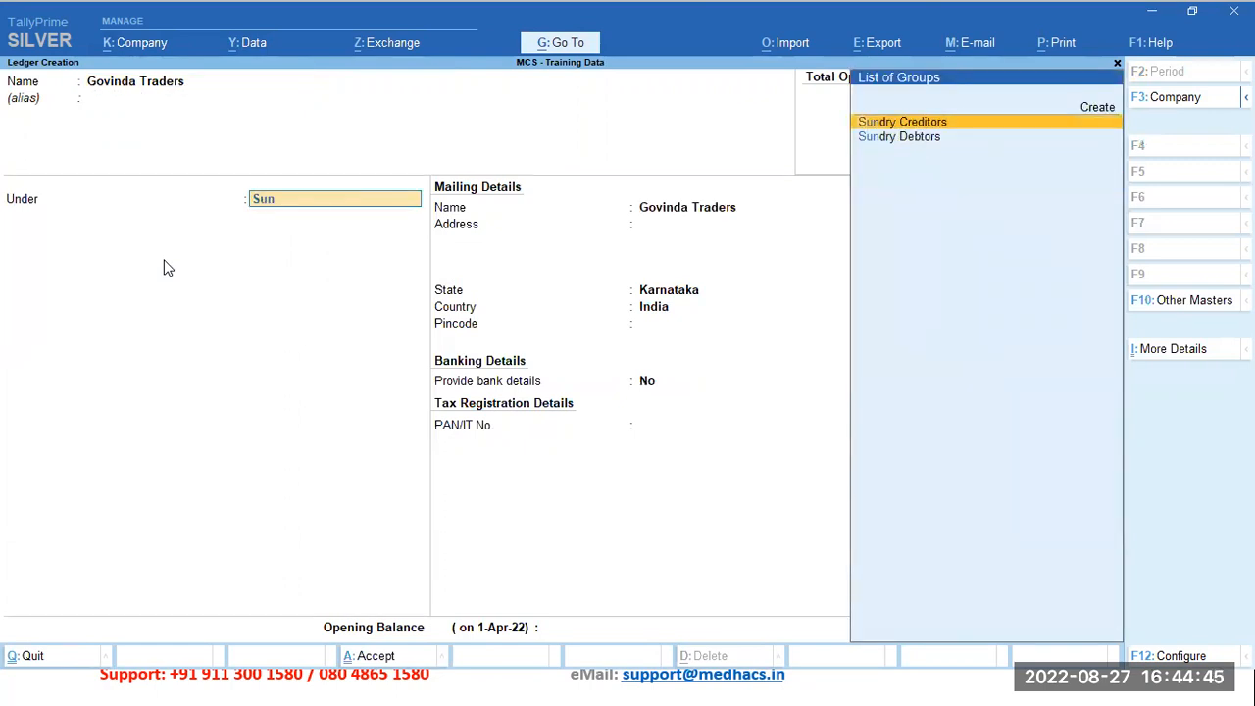
pyautogui.press('Return')
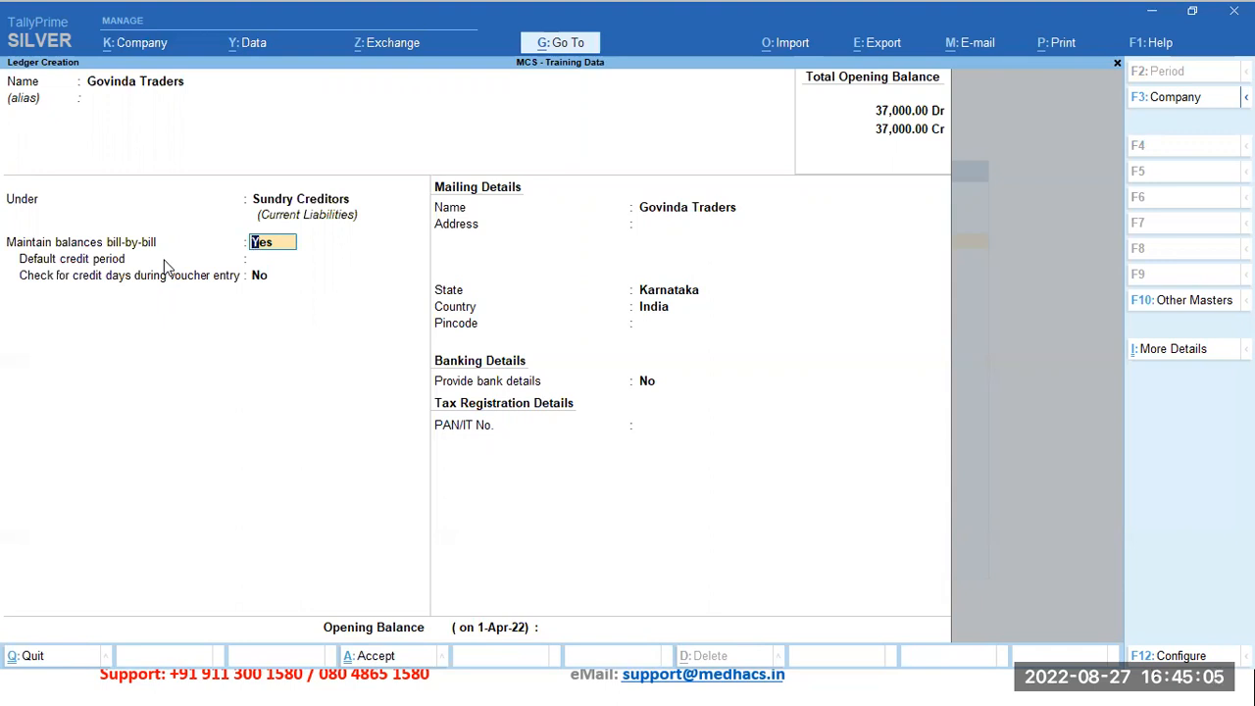
pyautogui.press('Return')
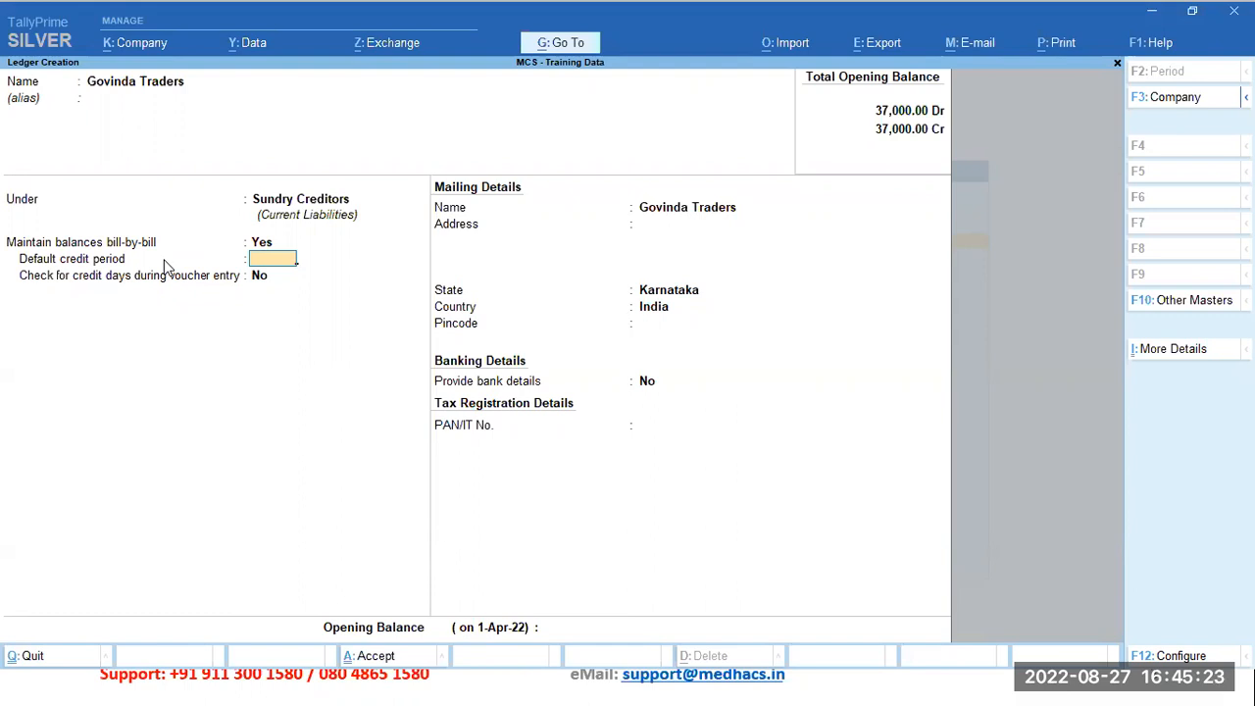
# Set the ledger's default credit period to 15 Days and leave the credit days check during voucher entry at No.
pyautogui.write('5')
pyautogui.press('Return')
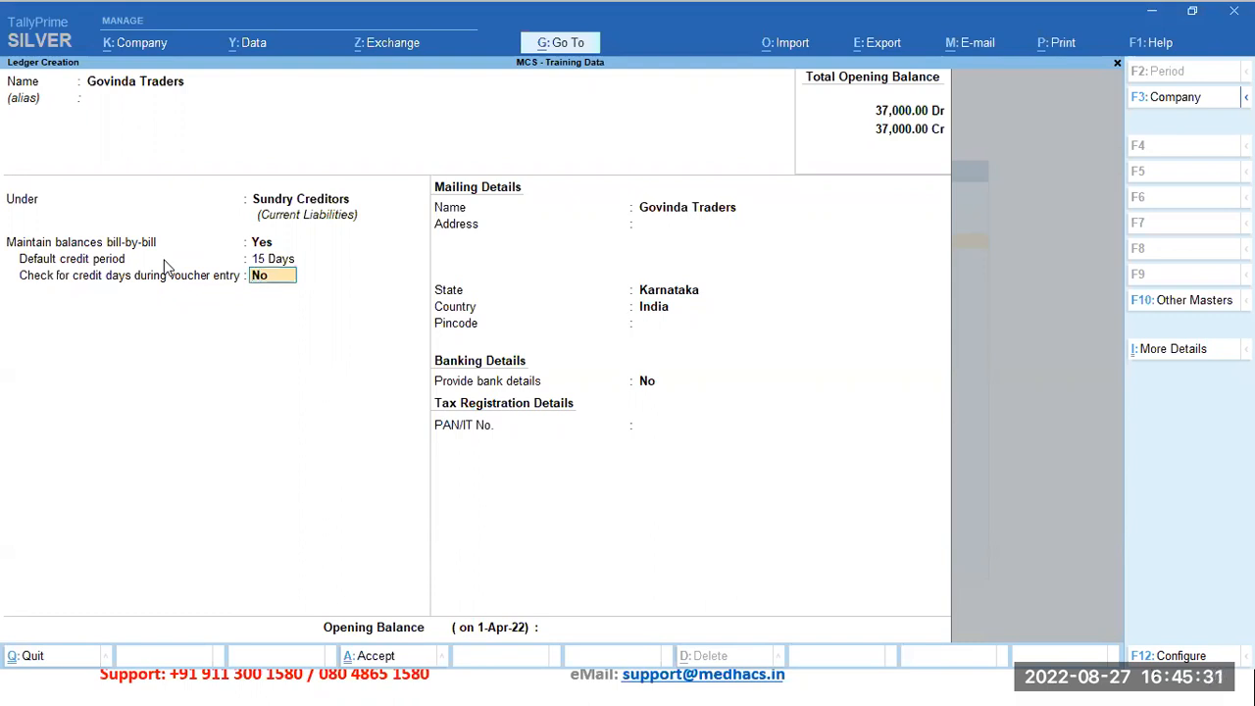
pyautogui.press('BackSpace')
pyautogui.write('30')
pyautogui.press('Return')
pyautogui.press('BackSpace')
pyautogui.write('15')
pyautogui.press('Return')
pyautogui.press('Return')
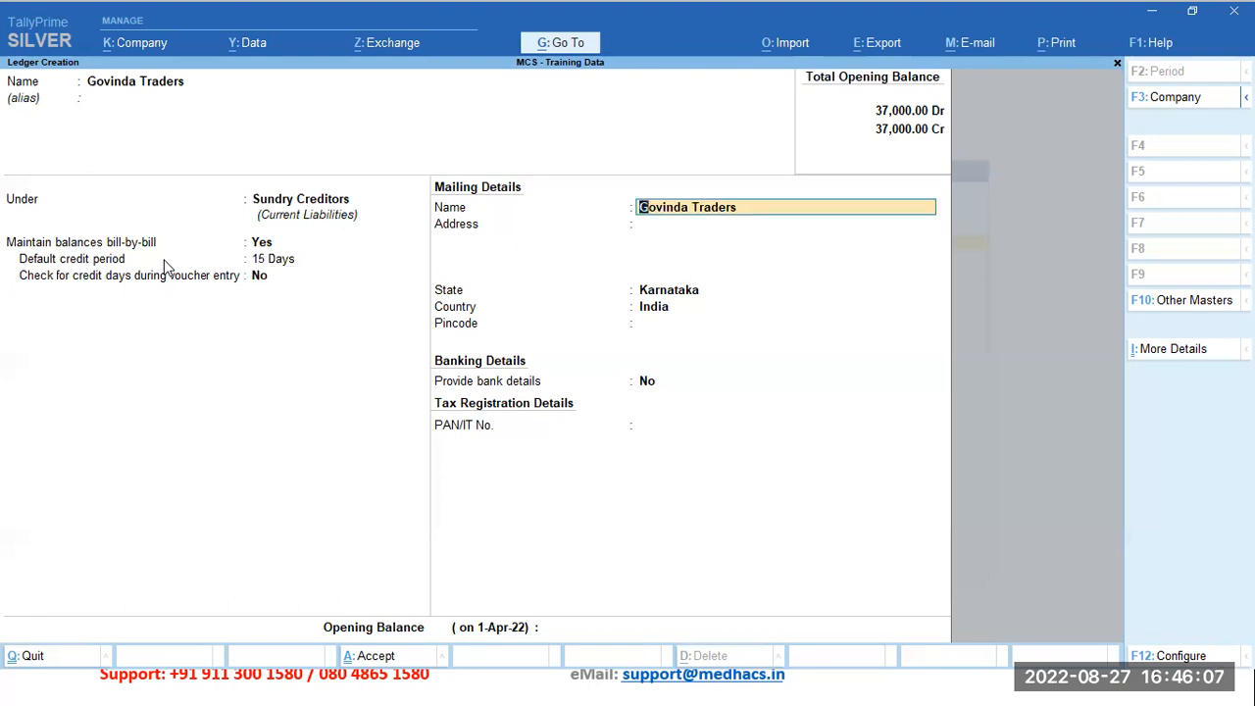
# Save the Govinda Traders ledger with its default mailing and banking details and no opening balance, and return to the Gateway of Tally.
pyautogui.press('Return')
pyautogui.press('Return')
pyautogui.press('Return')
pyautogui.press('Return')
pyautogui.press('Return')
pyautogui.press('Return')
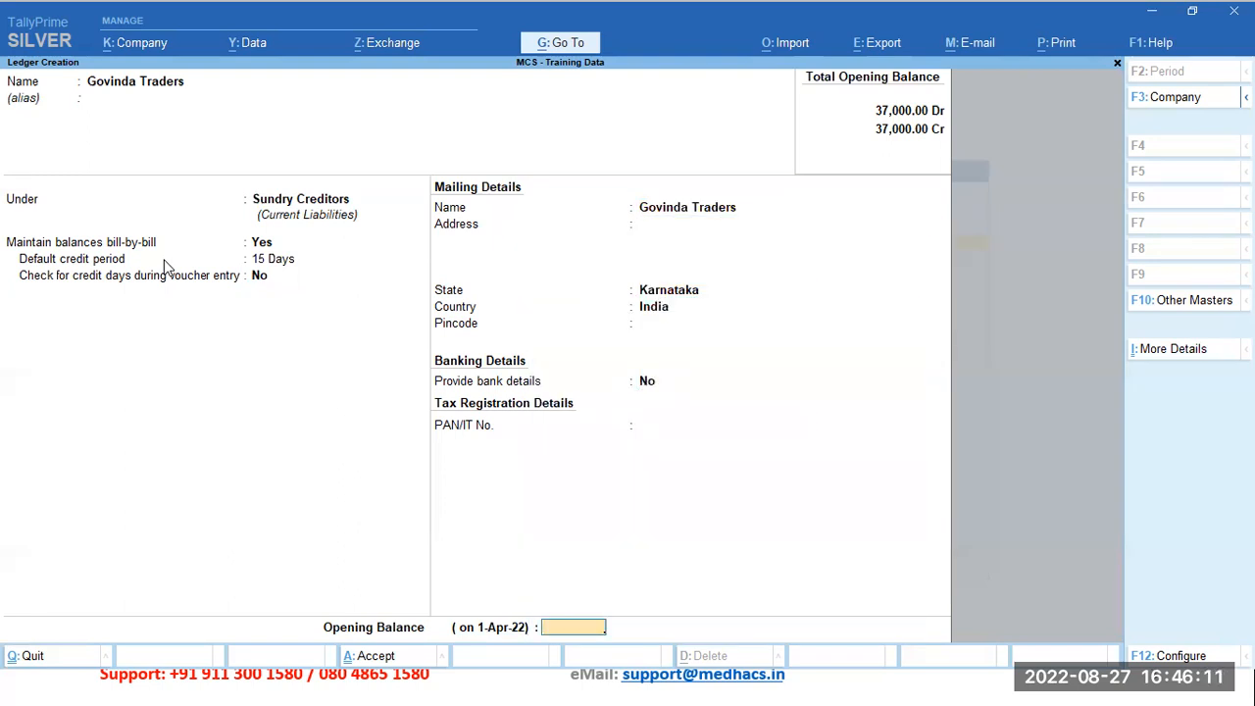
pyautogui.press('Return')
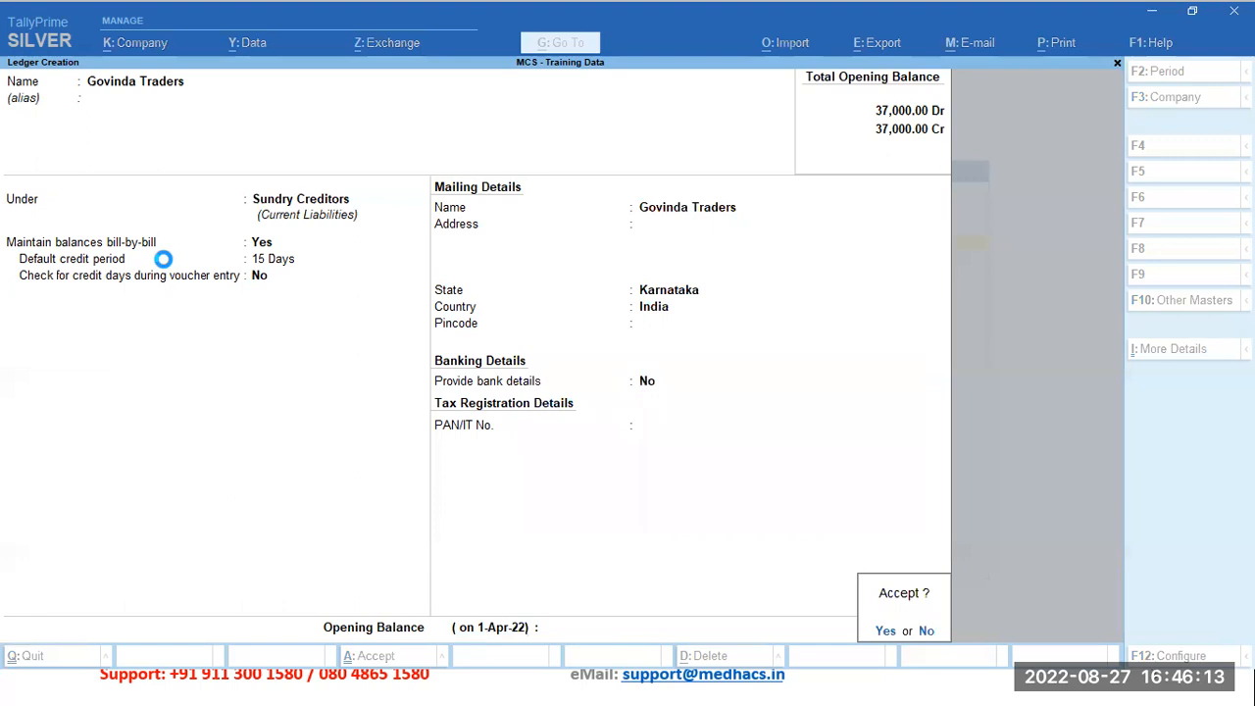
pyautogui.press('Return')
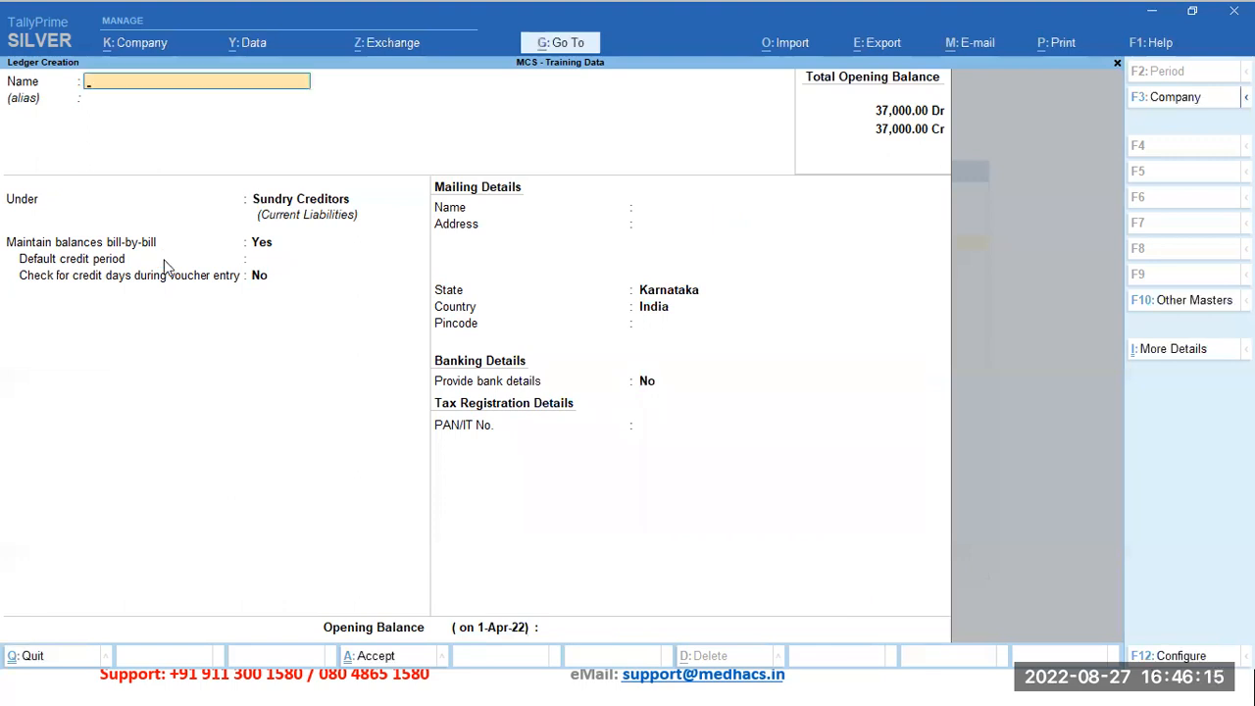
pyautogui.press('Escape')
pyautogui.press('Escape')
pyautogui.press('Escape')
pyautogui.press('Escape')
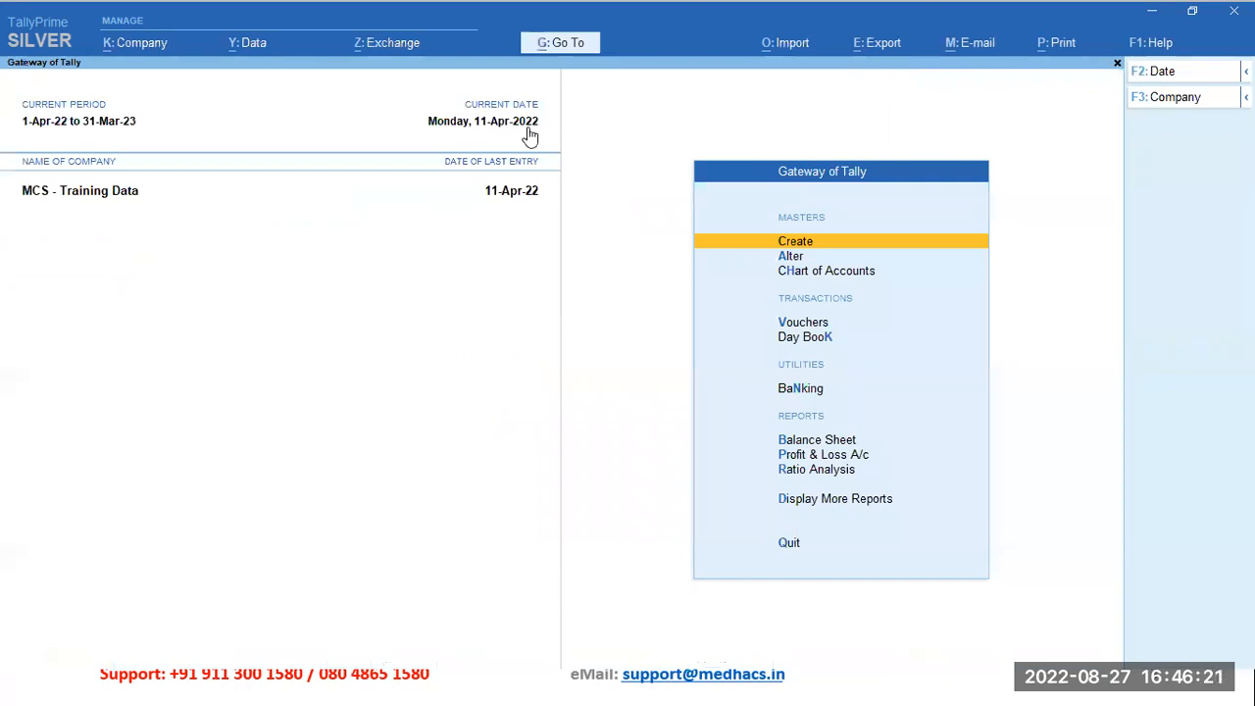
# Start a new Purchase voucher and change its mode to As Voucher.
pyautogui.click(802, 324)
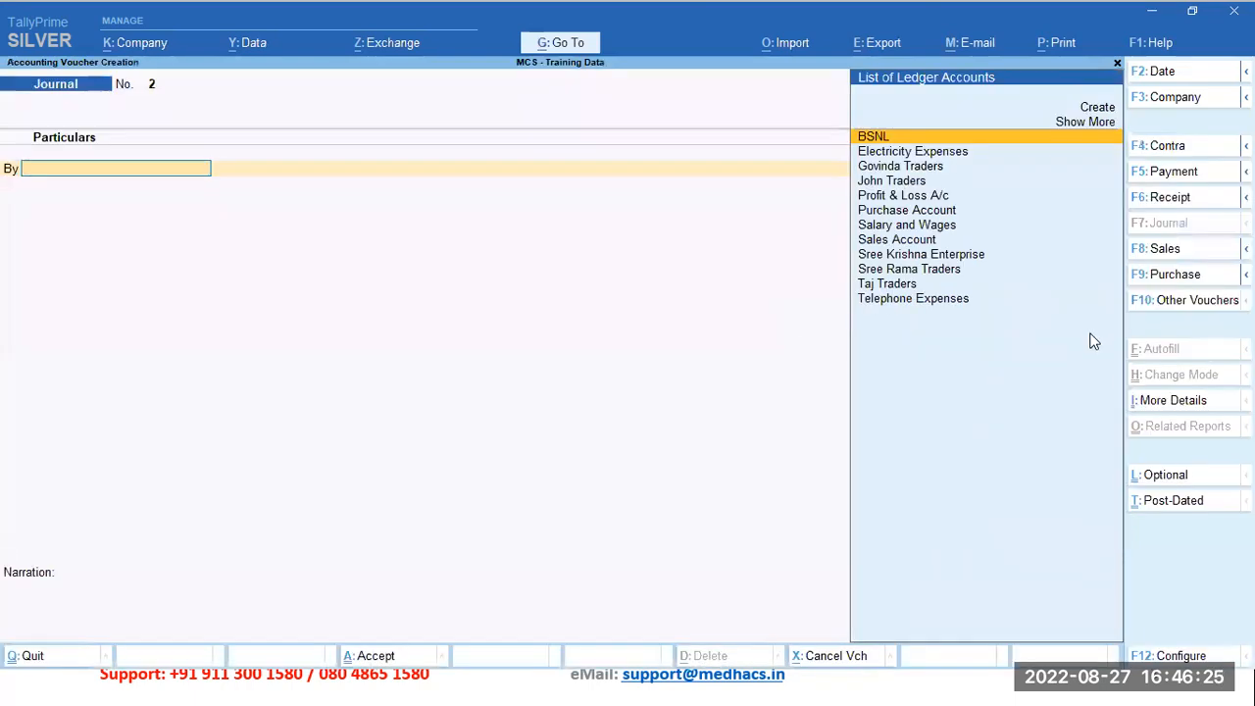
pyautogui.click(1176, 275)
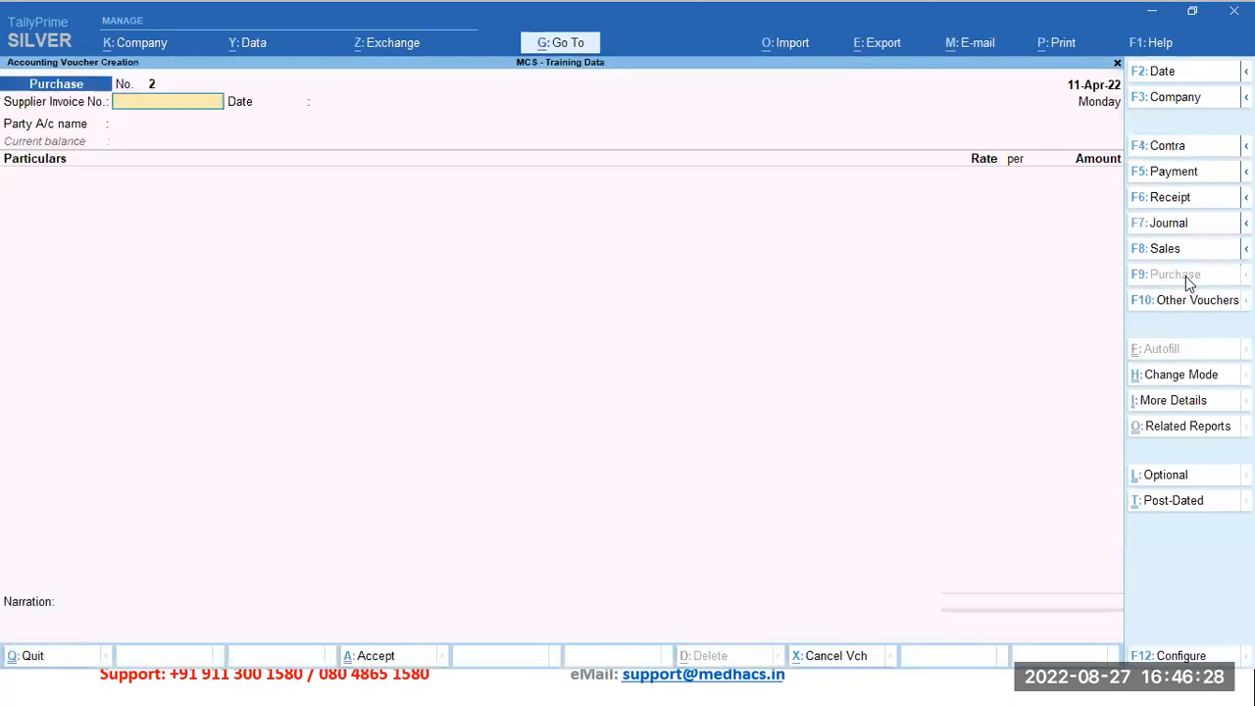
pyautogui.click(1193, 382)
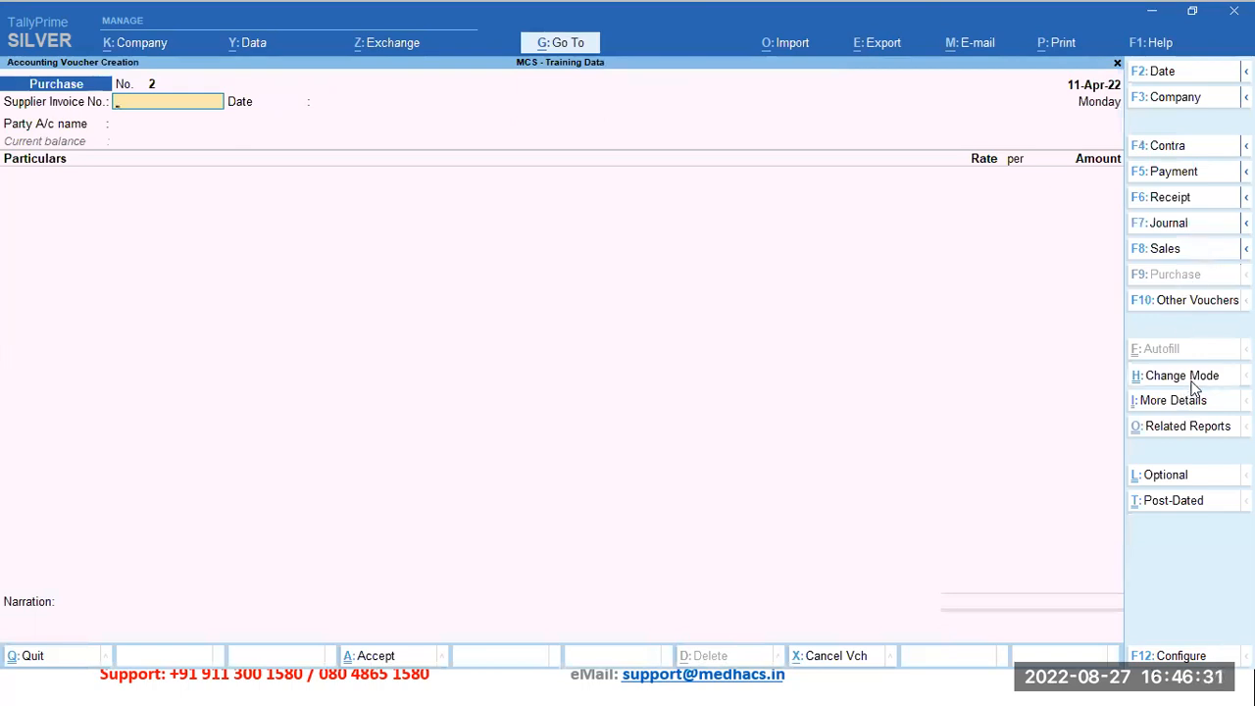
pyautogui.press('Down')
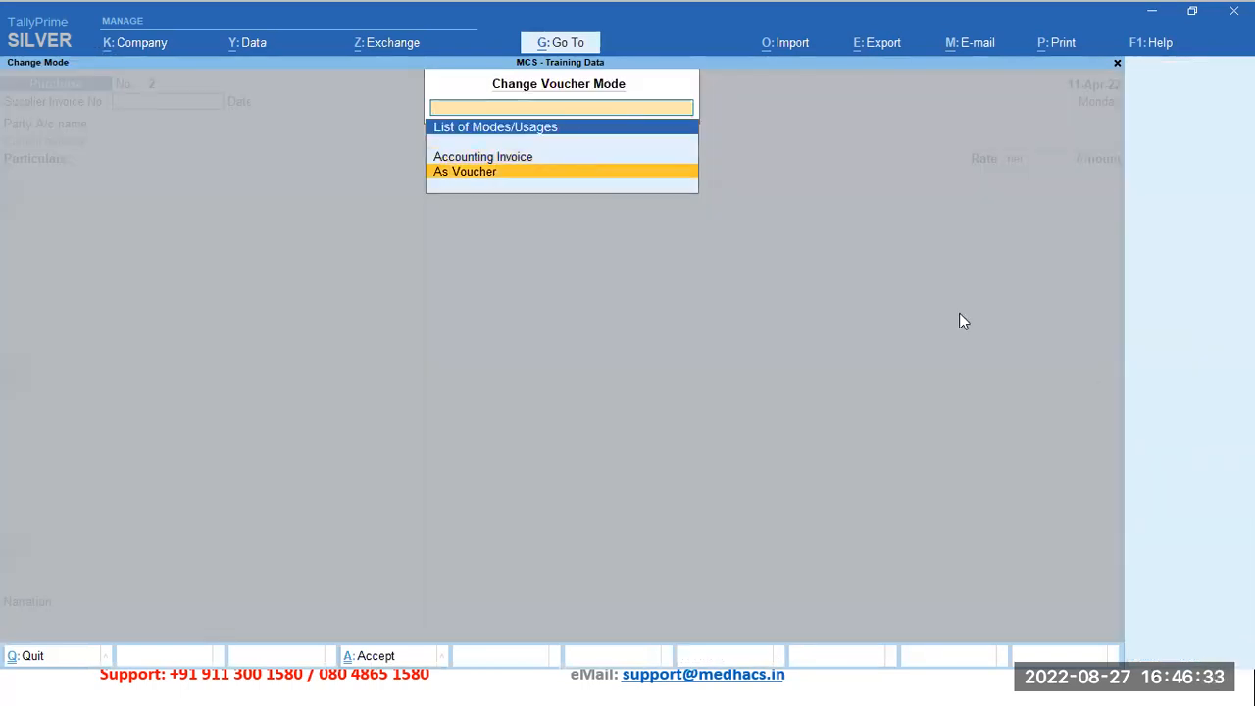
pyautogui.press('Return')
# Enter 3 as the supplier invoice number and keep 11-Apr-22 as the invoice date.
pyautogui.write('31234')
pyautogui.press('BackSpace')
pyautogui.press('BackSpace')
pyautogui.press('BackSpace')
pyautogui.press('BackSpace')
pyautogui.press('Return')
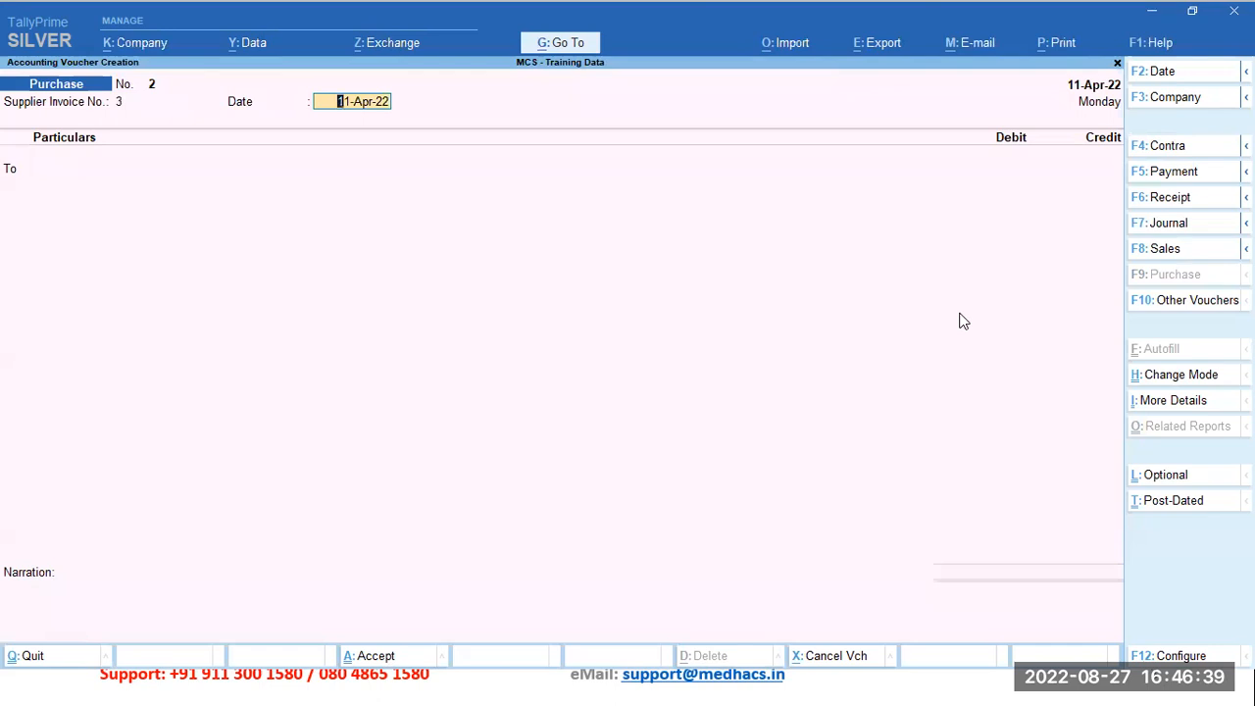
pyautogui.press('Return')
# Credit Govinda Traders with 20,000, accepting the receipt and party details as they are.
pyautogui.press('Down')
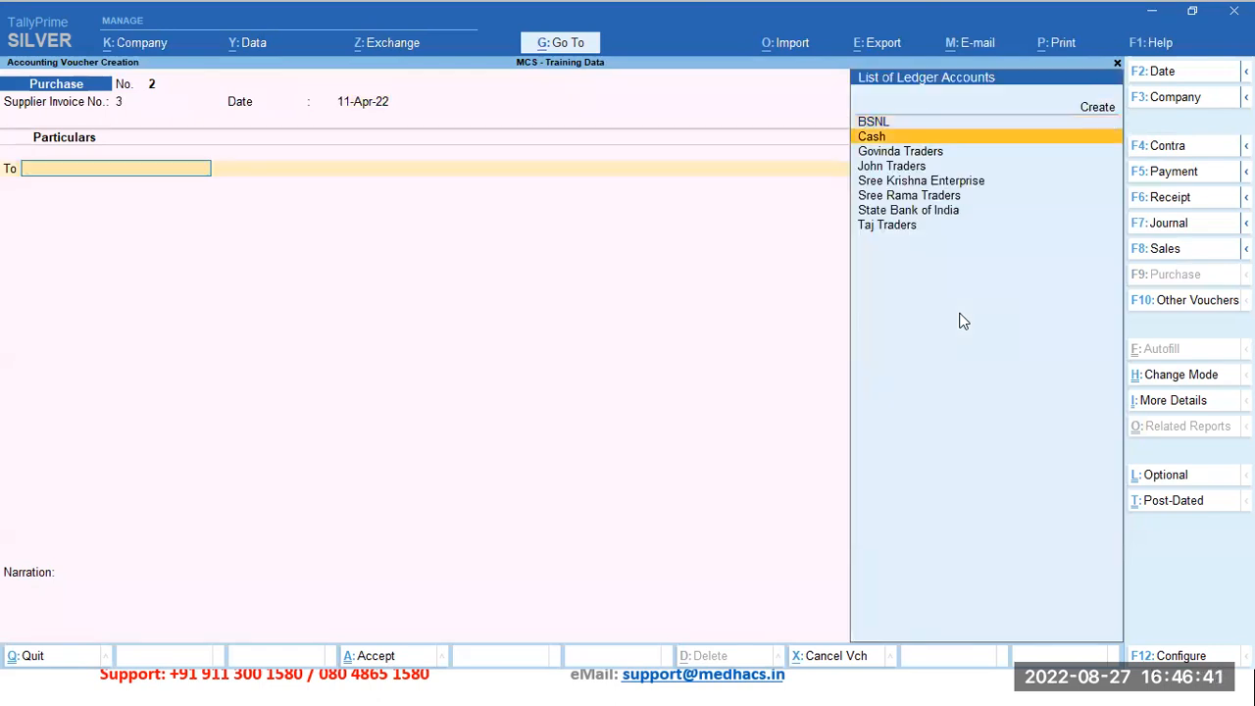
pyautogui.press('Down')
pyautogui.press('Return')
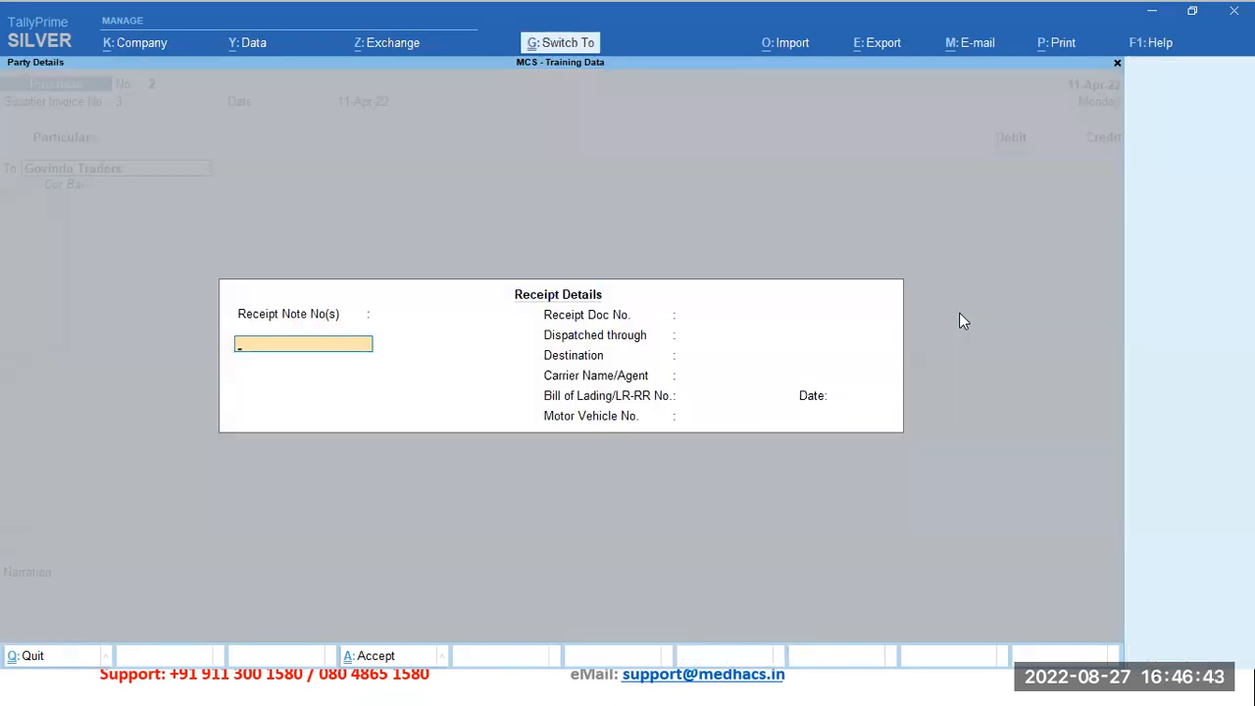
pyautogui.hotkey('ctrl', 'a')
pyautogui.hotkey('ctrl', 'a')
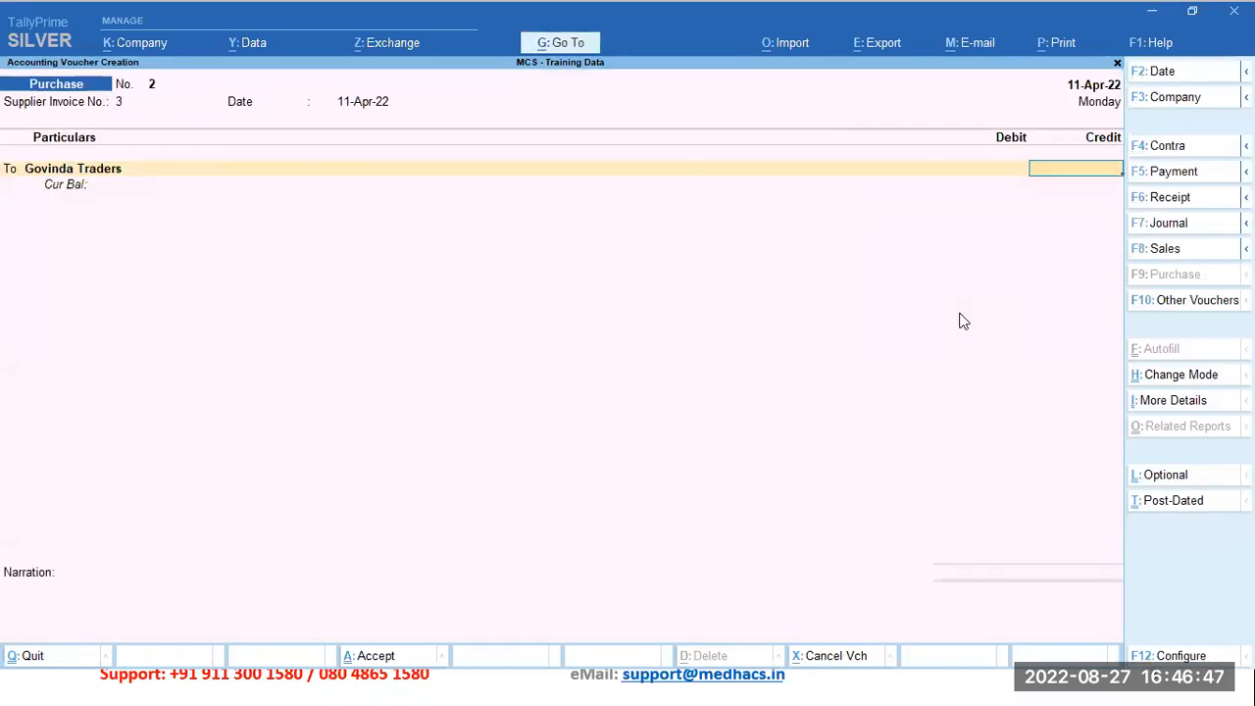
pyautogui.write('20,0')
pyautogui.write('0000')
pyautogui.press('Return')
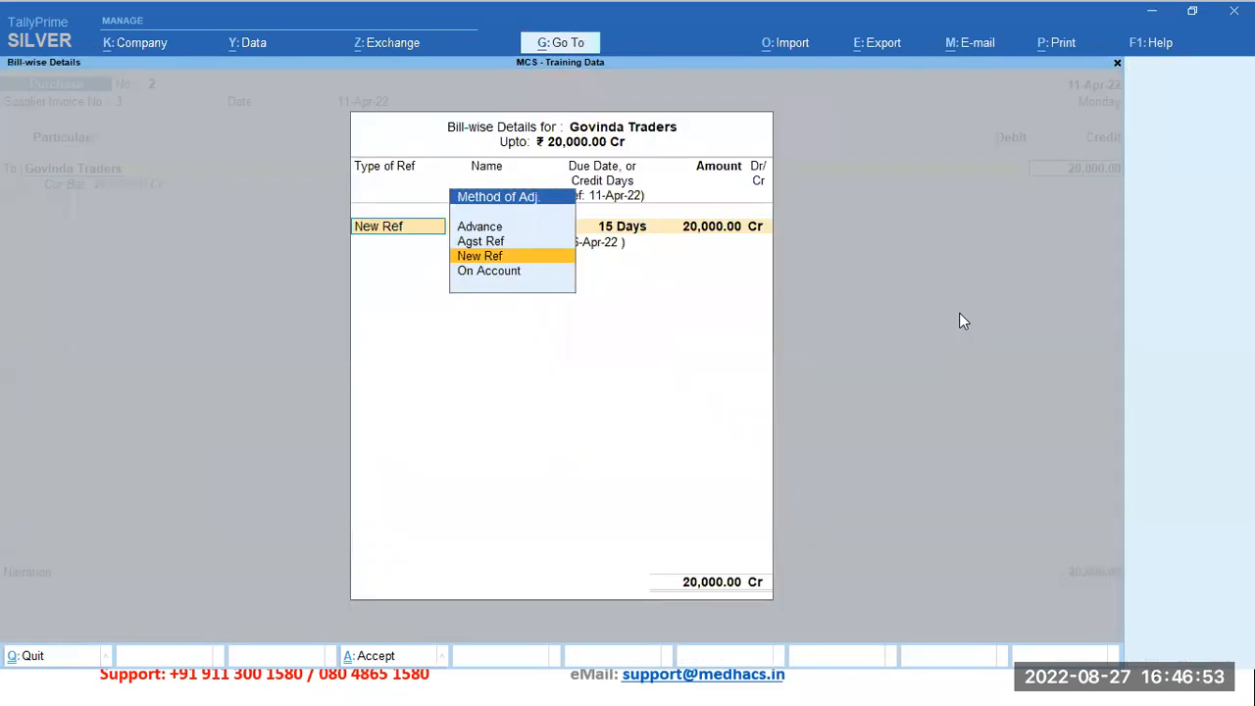
# Allocate the 20,000 as a New Ref named 3 with a credit period of 20 Days.
pyautogui.press('Return')
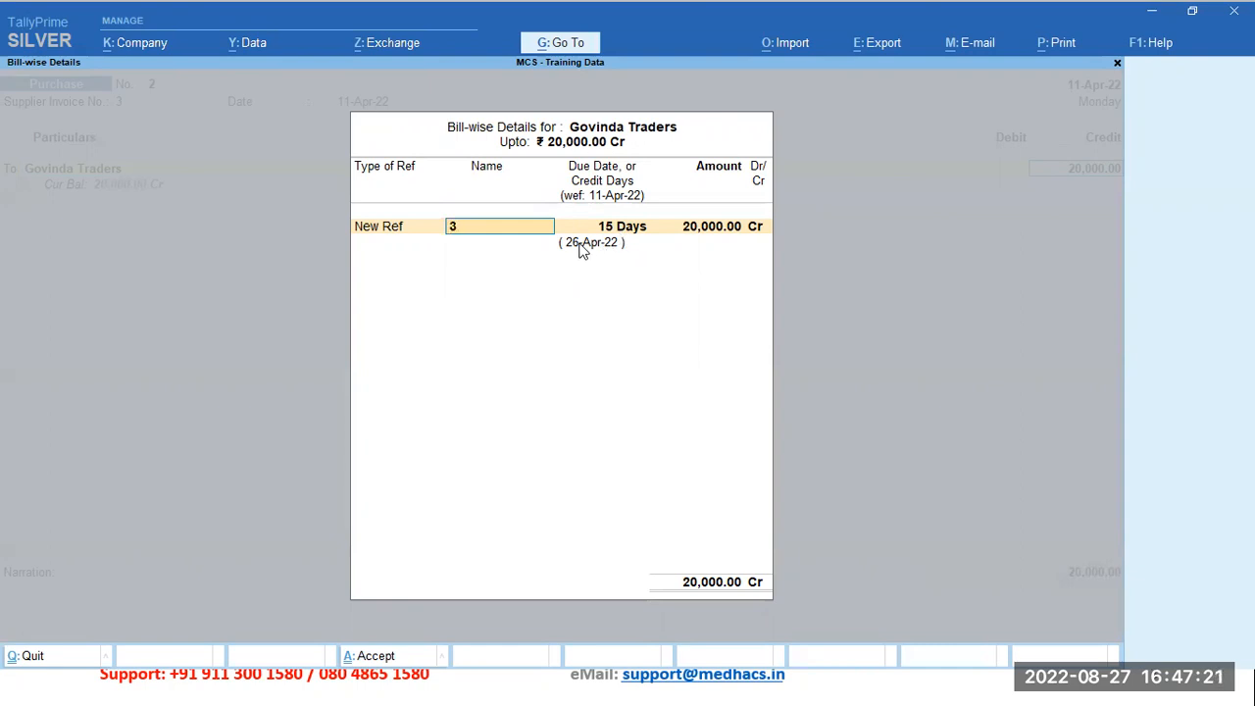
pyautogui.press('Return')
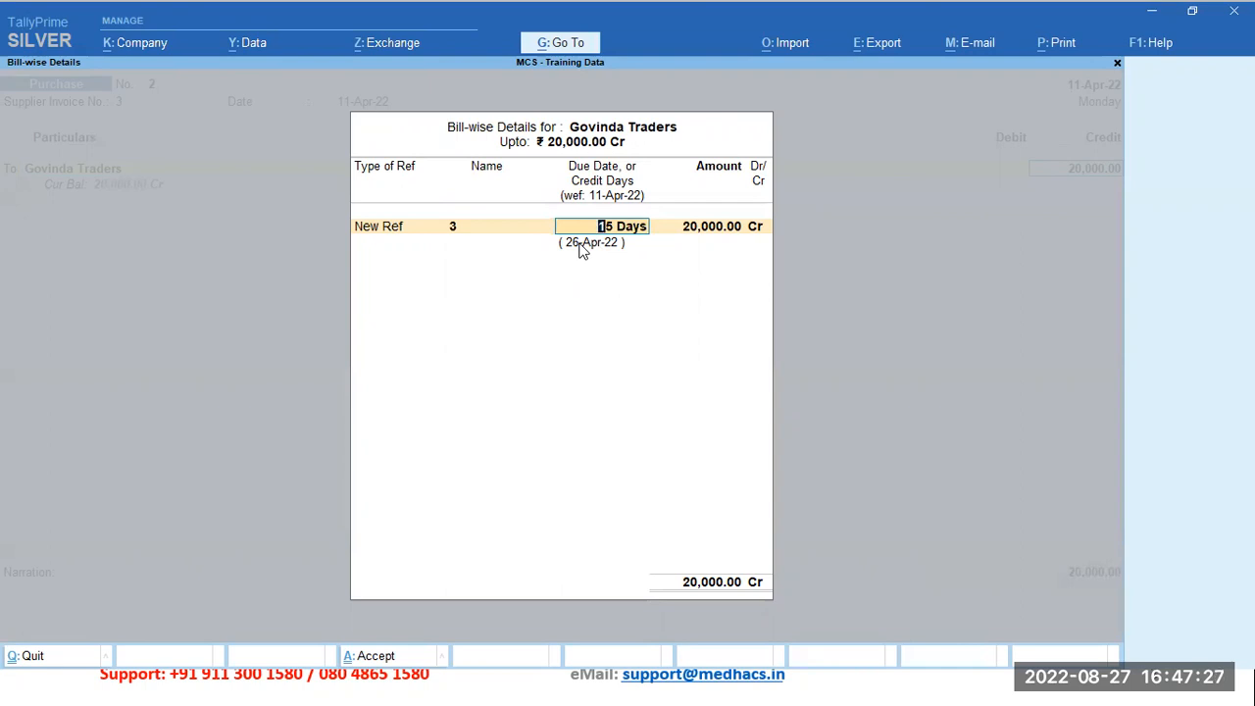
pyautogui.write('20')
pyautogui.press('Return')
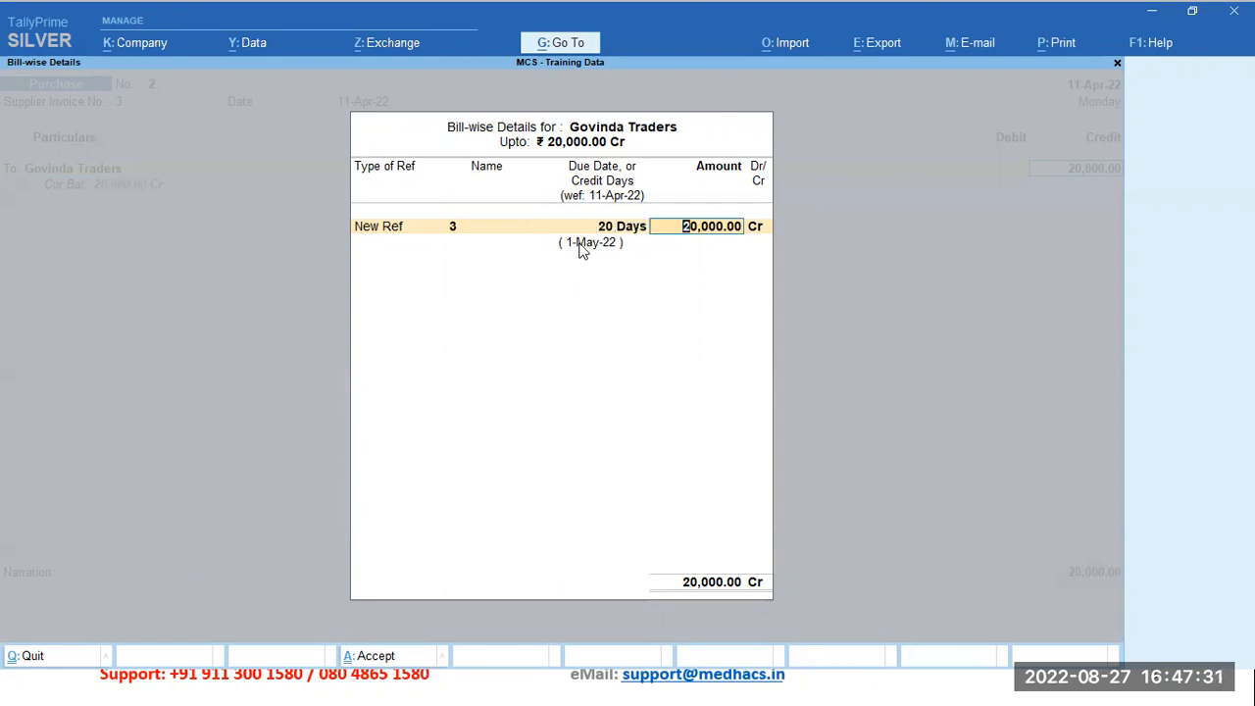
# Set the bill reference's credit period to 15 Days and accept the bill-wise details for the full amount.
pyautogui.press('BackSpace')
pyautogui.write('15')
pyautogui.press('Return')
pyautogui.press('Return')
pyautogui.press('Return')
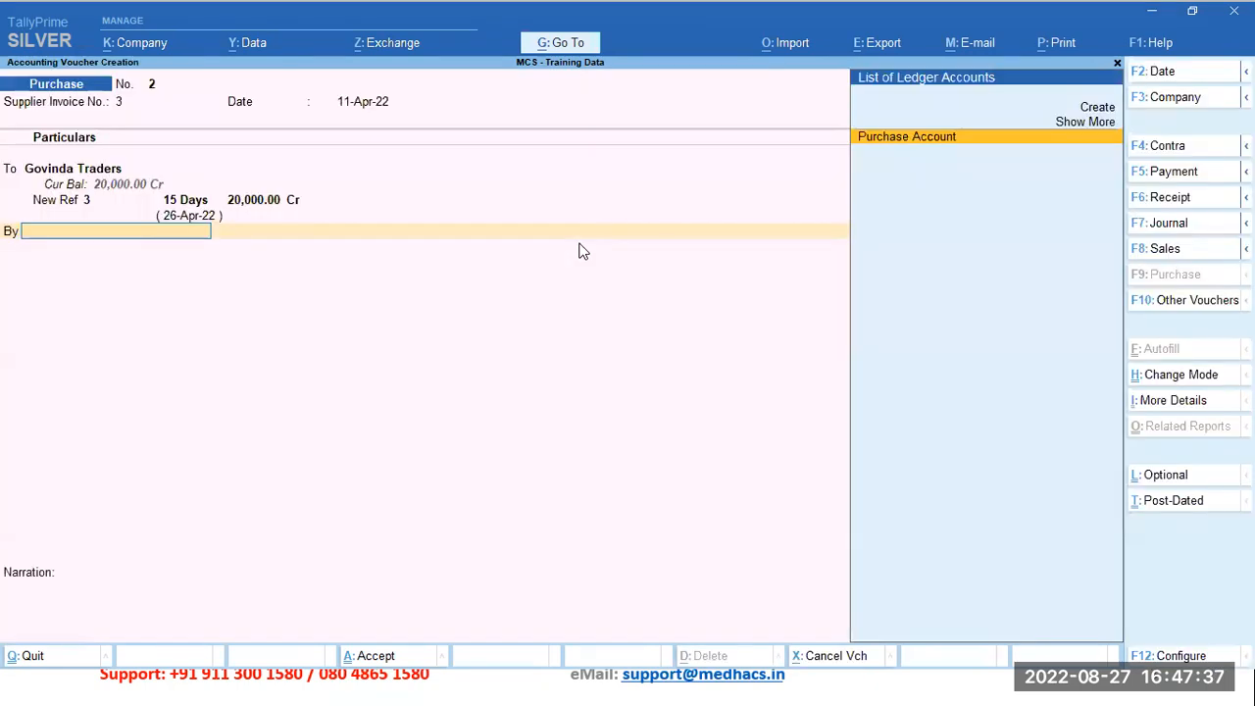
# Debit Purchase Account with 20,000, add the narration "Being purchase made" and save the voucher.
pyautogui.press('Return')
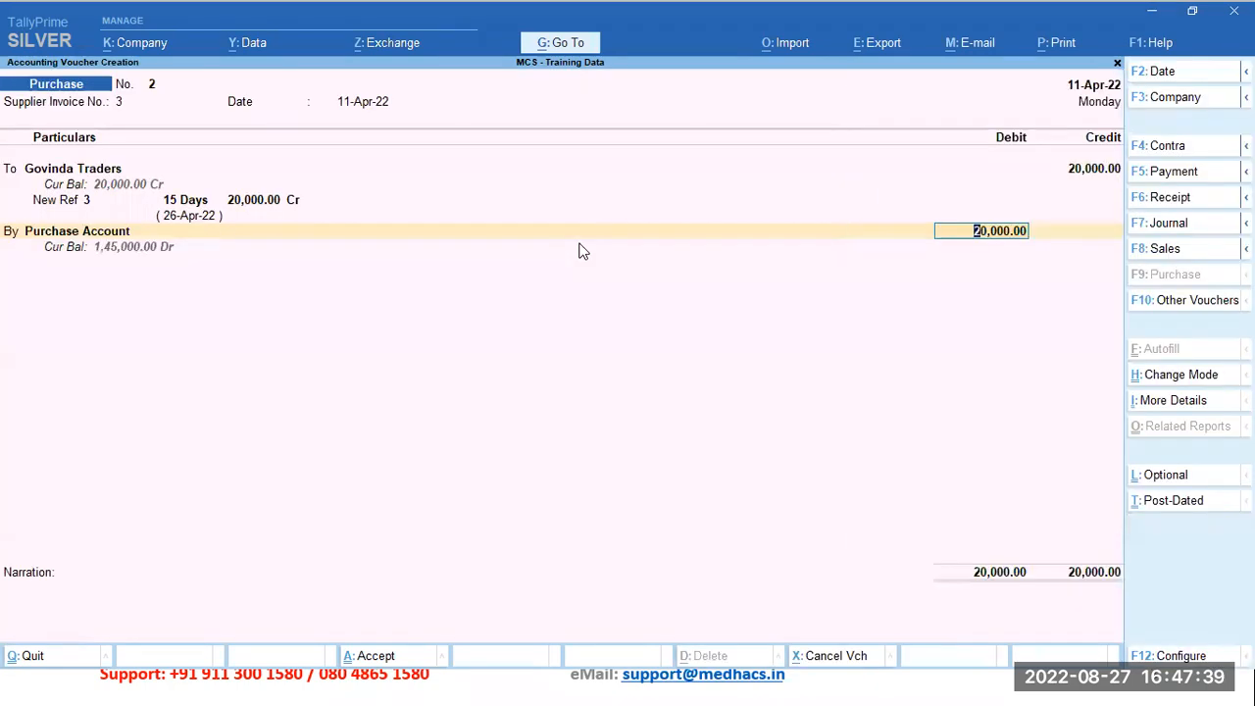
pyautogui.press('Return')
pyautogui.write('Being')
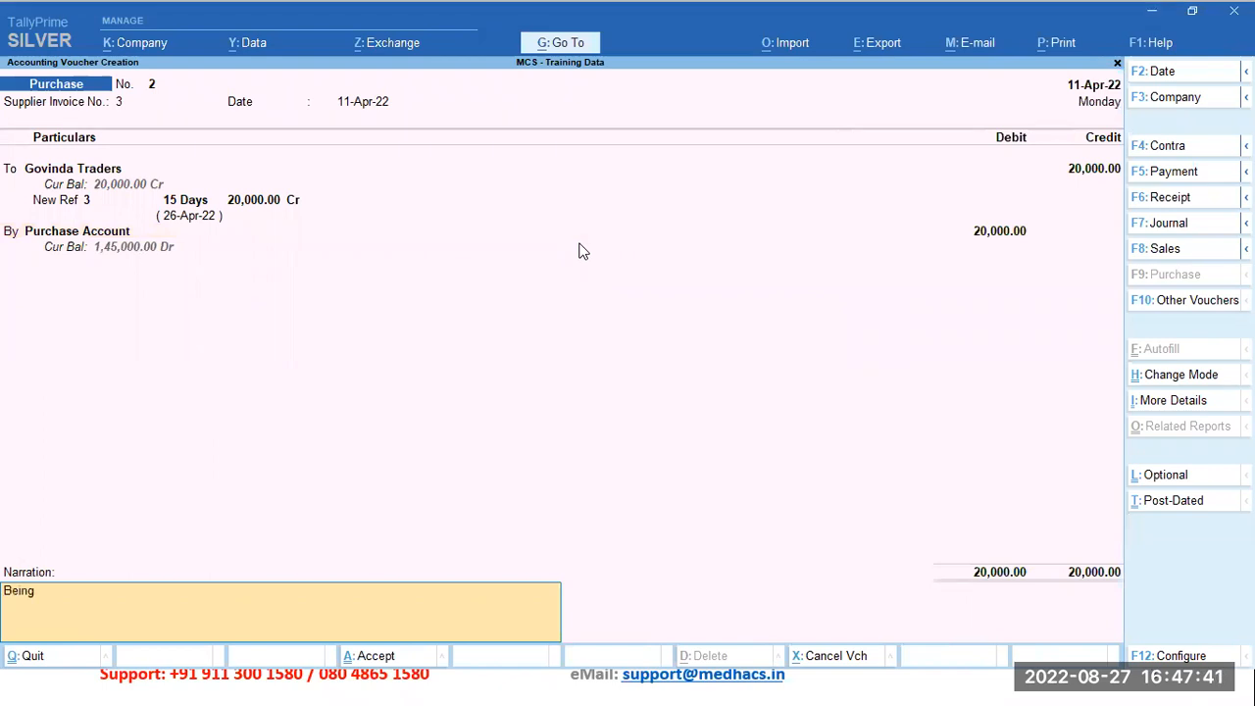
pyautogui.write(' purchase made')
pyautogui.press('Return')
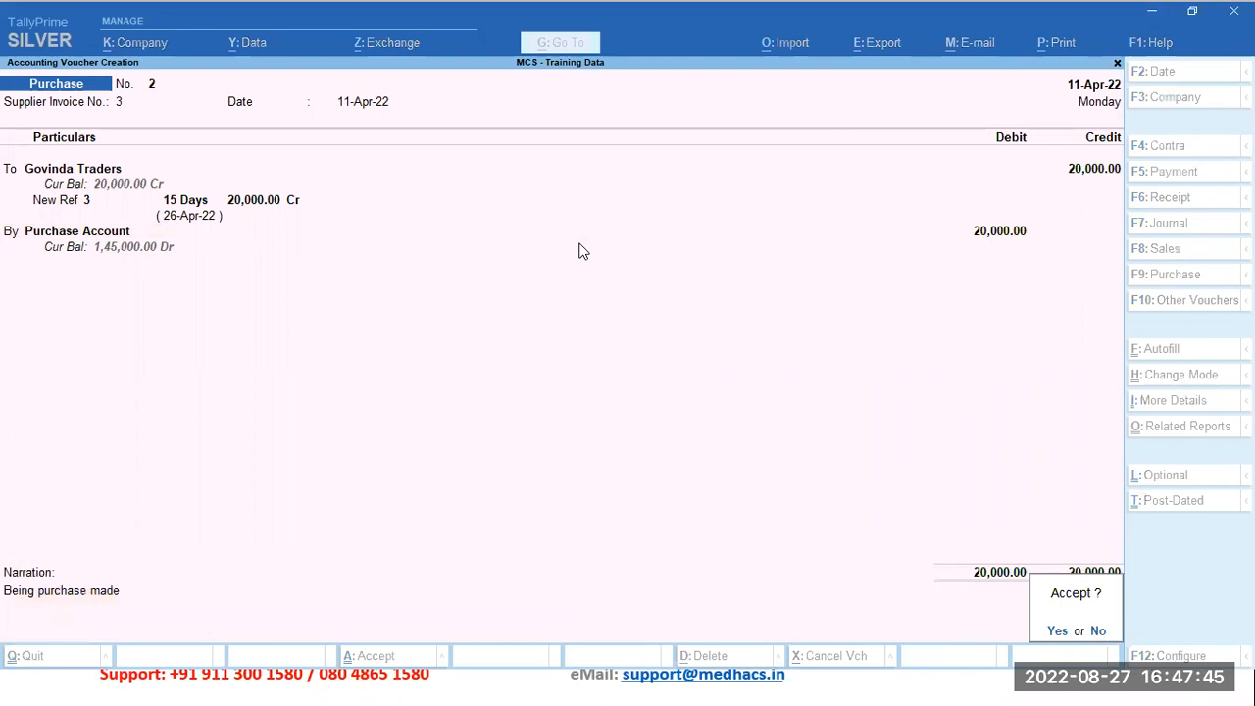
pyautogui.press('Return')
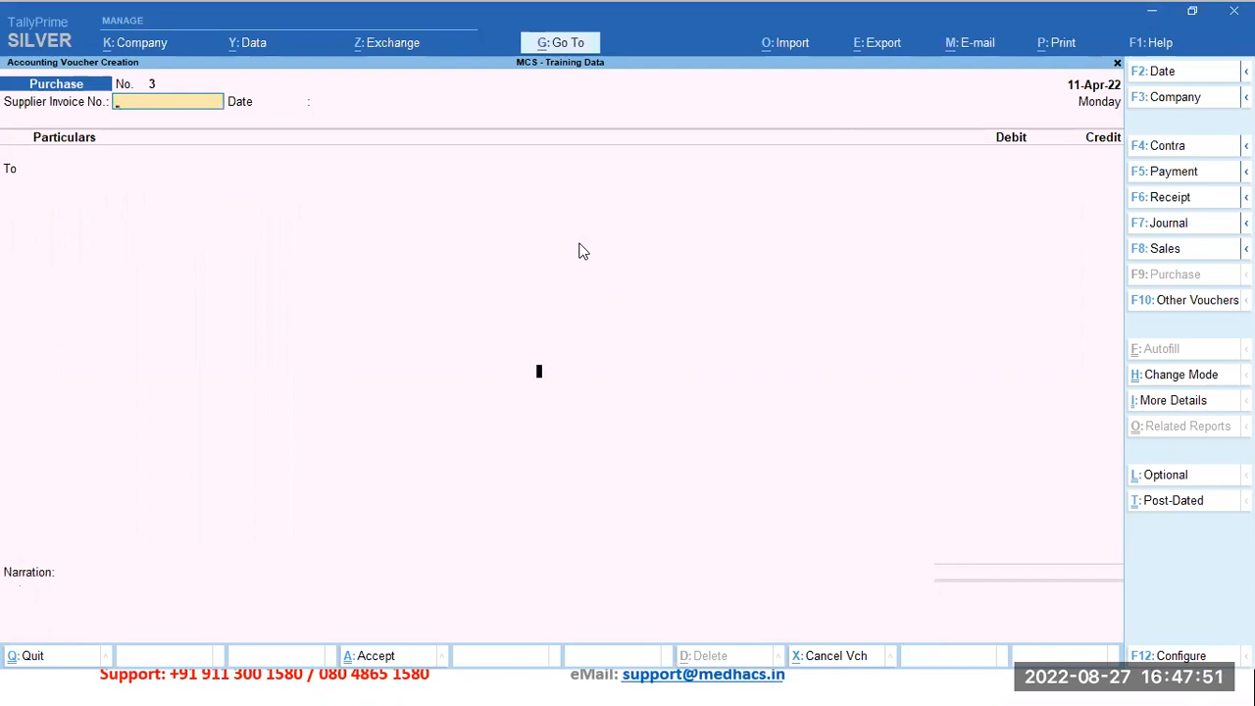
# Date the next purchase voucher 15-Apr-22 and enter supplier invoice number 13 with the same invoice date.
pyautogui.press('F2')
pyautogui.write('15')
pyautogui.press('Return')
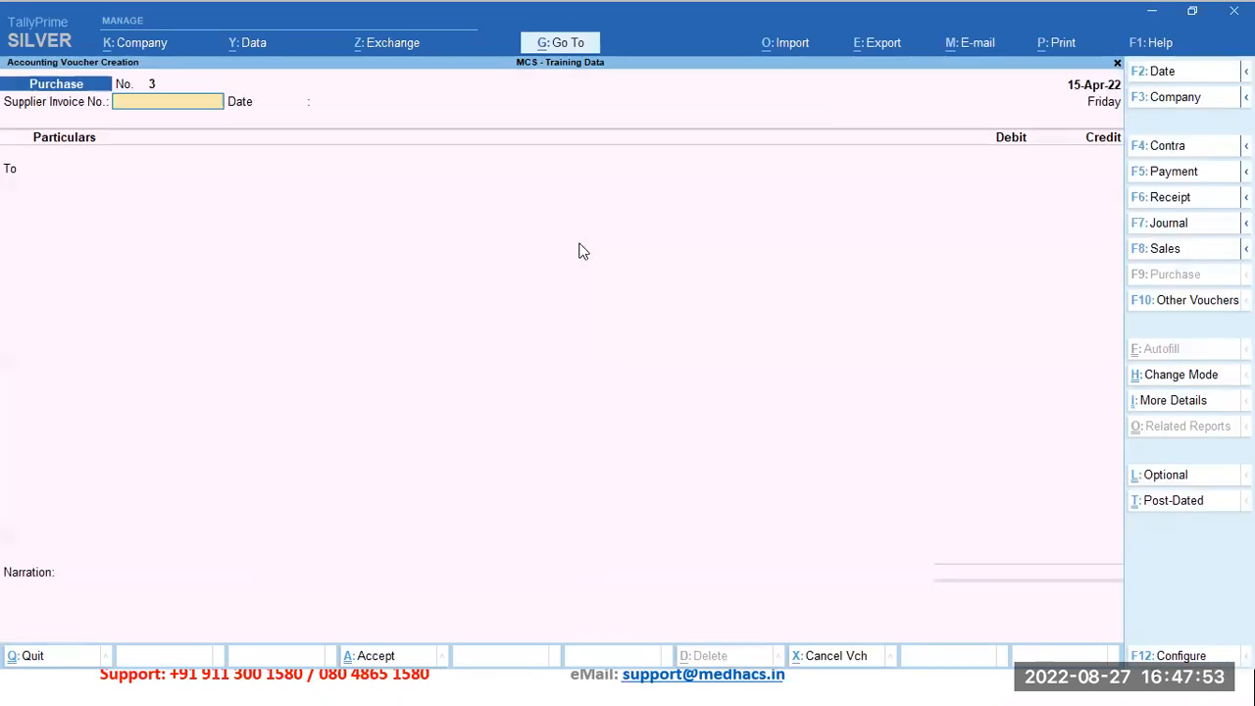
pyautogui.write('13')
pyautogui.press('Return')
pyautogui.press('Return')
# Credit Govinda Traders with 30,000, keeping the default party details with Karnataka as the state.
pyautogui.write('go')
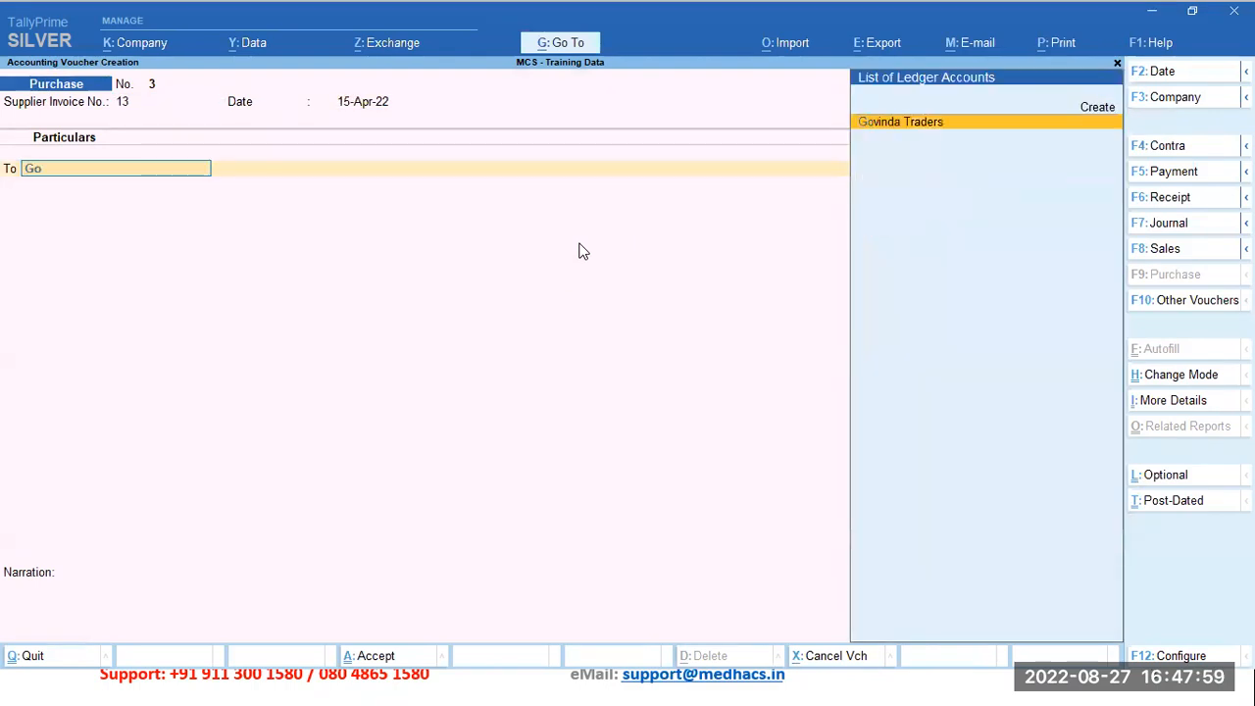
pyautogui.press('Return')
pyautogui.hotkey('ctrl', 'a')
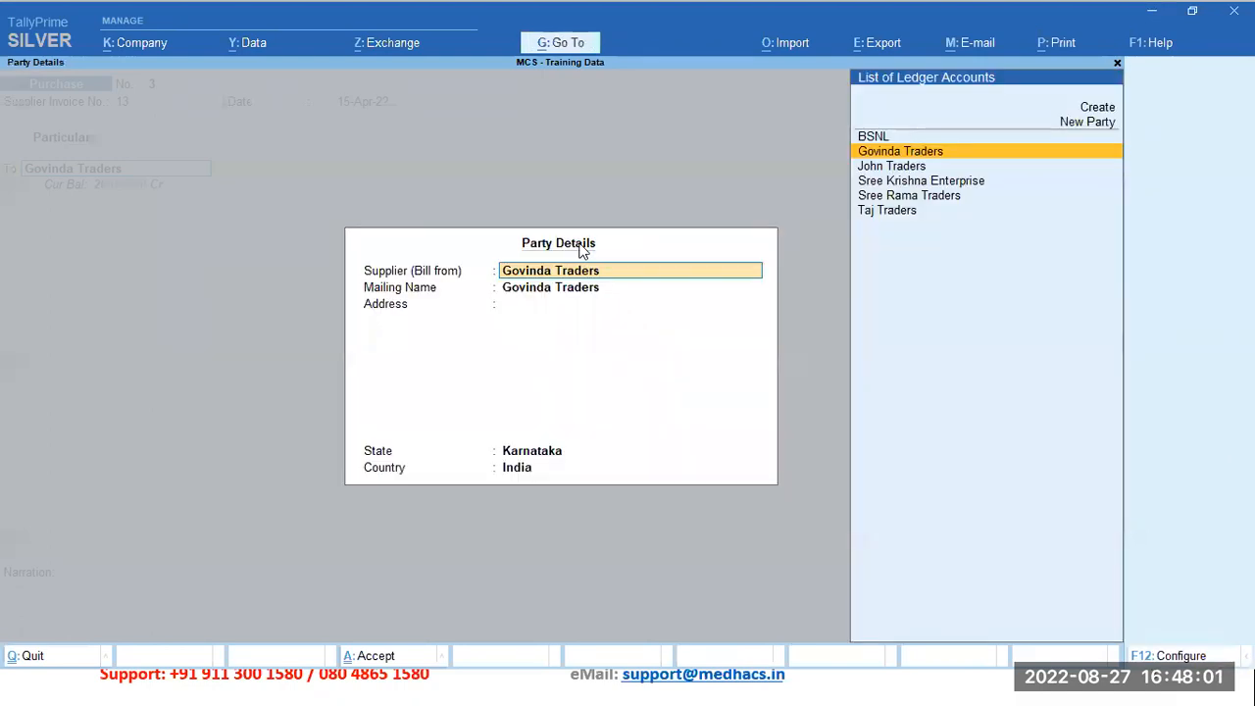
pyautogui.press('Return')
pyautogui.press('Return')
pyautogui.press('Return')
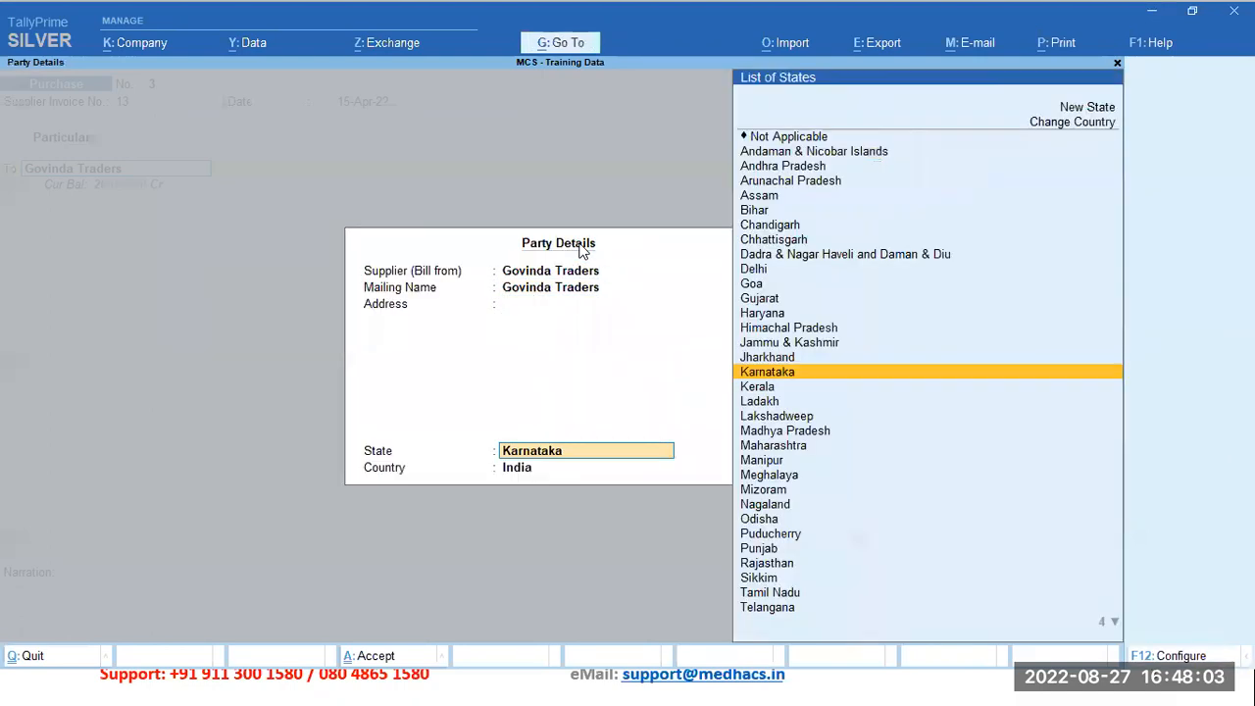
pyautogui.press('Return')
pyautogui.press('Return')
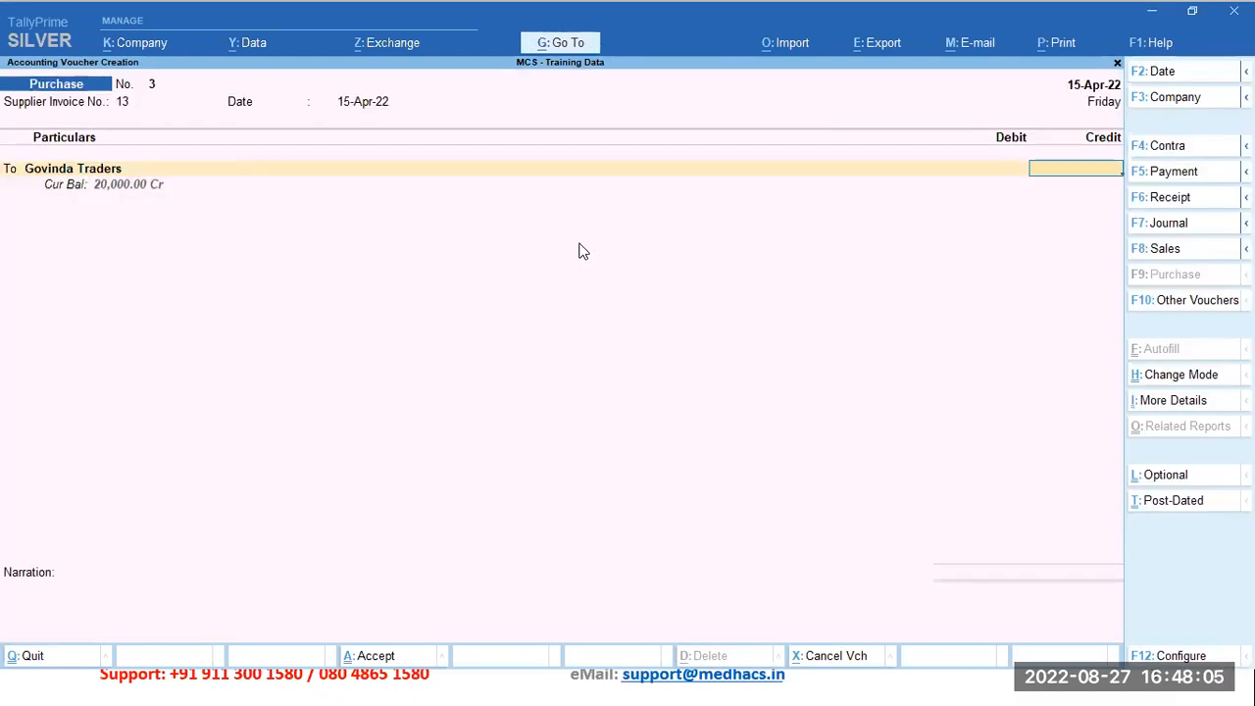
pyautogui.write('30,000')
pyautogui.press('Return')
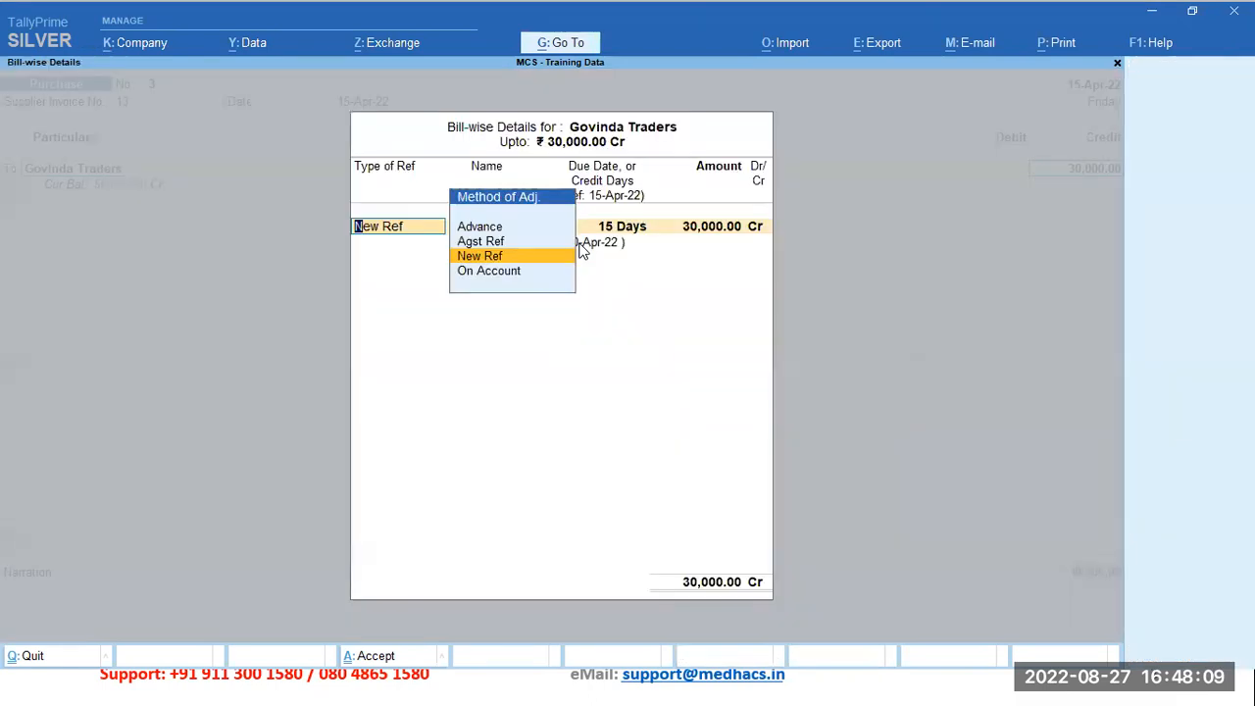
# Allocate the 30,000 as a New Ref named 13 with the default credit period of 15 Days.
pyautogui.press('Return')
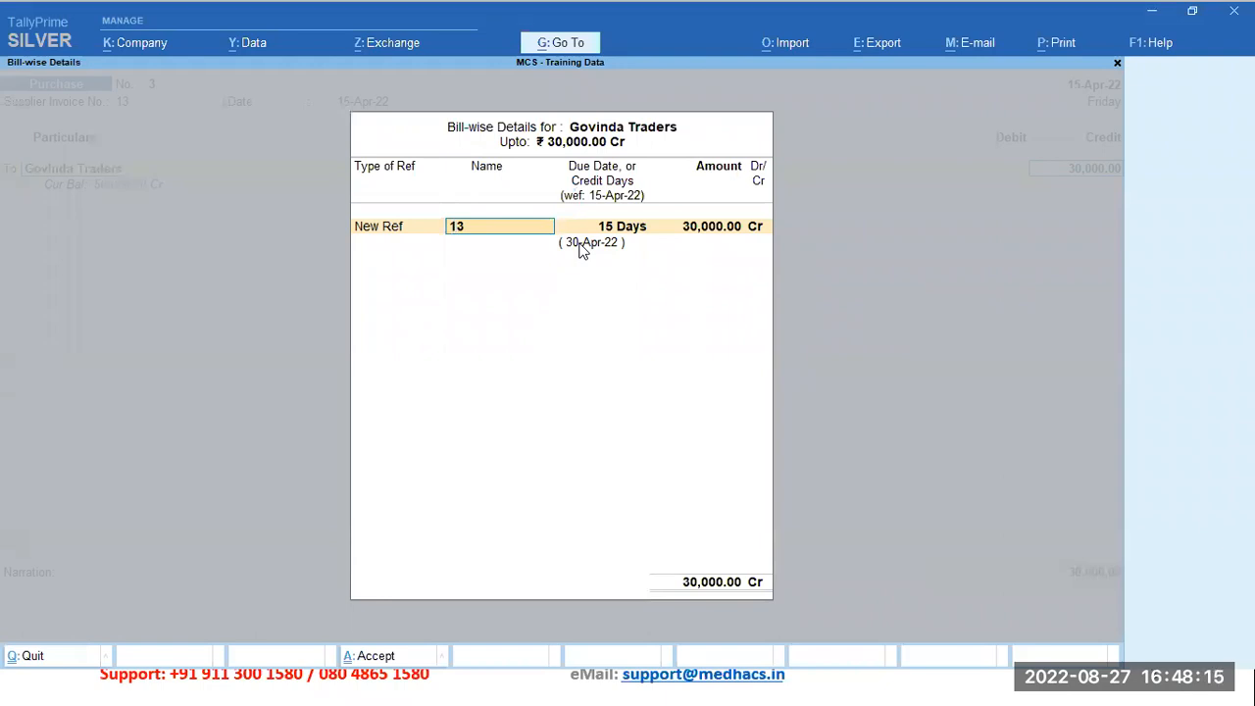
pyautogui.press('Return')
pyautogui.press('Return')
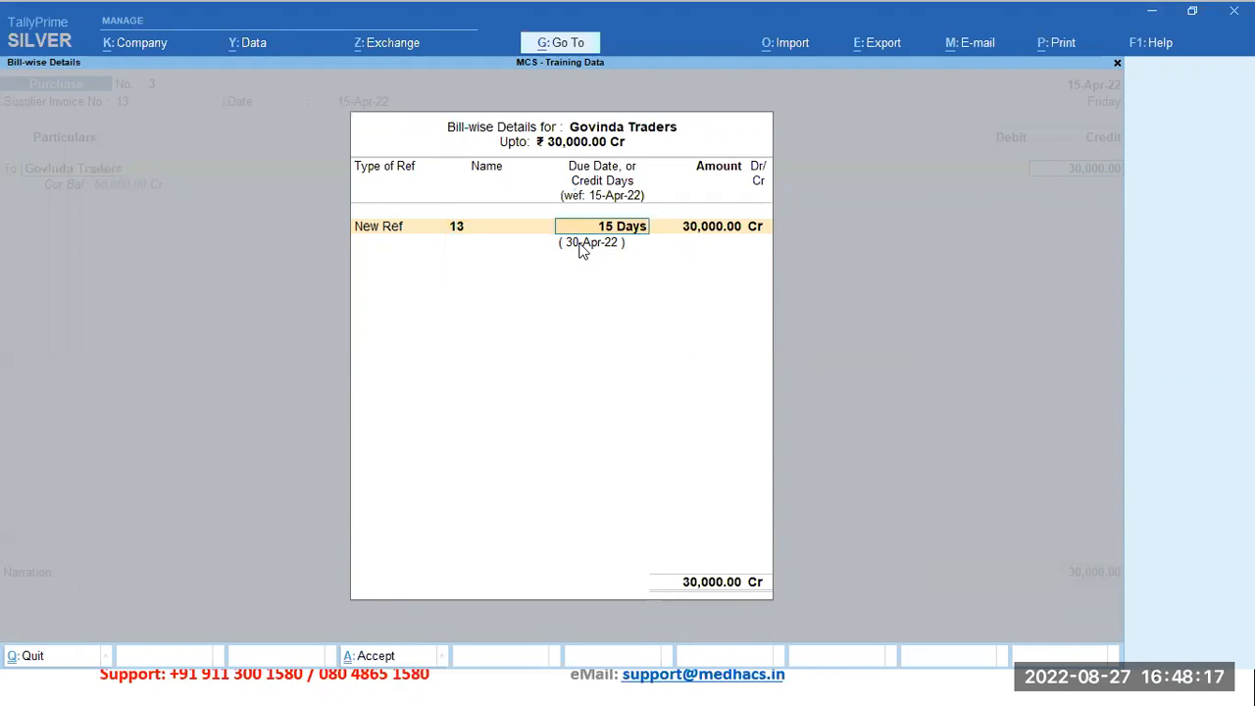
pyautogui.press('Return')
pyautogui.press('Return')
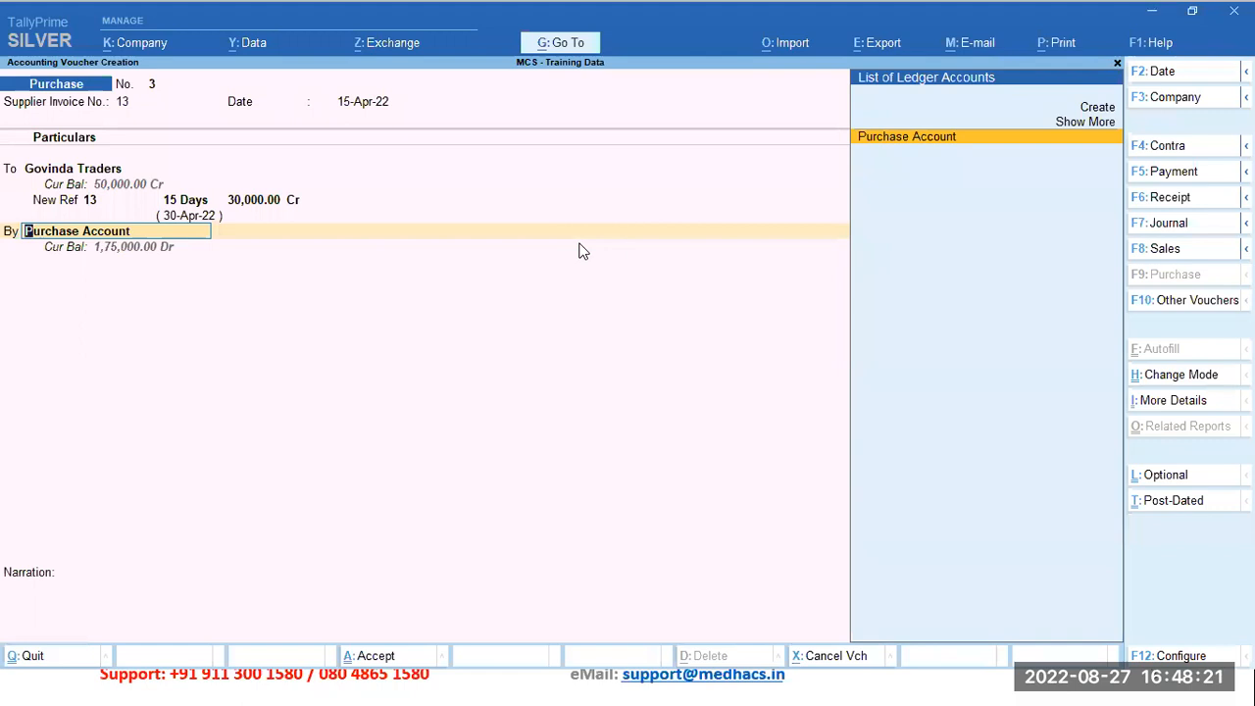
# Debit Purchase Account with 30,000, add the narration "Being Purchase made", and save the voucher before returning to the Gateway of Tally.
pyautogui.press('Return')
pyautogui.press('Return')
pyautogui.write('Being Purcha')
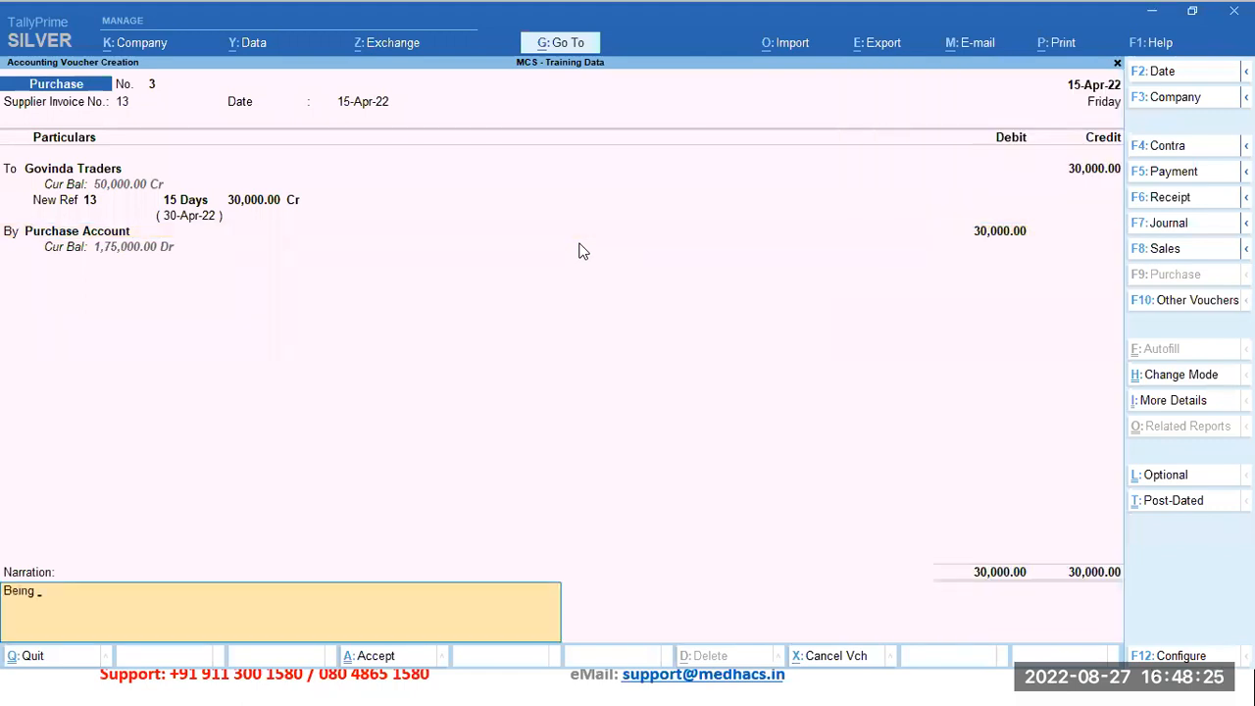
pyautogui.write('se made')
pyautogui.press('Return')
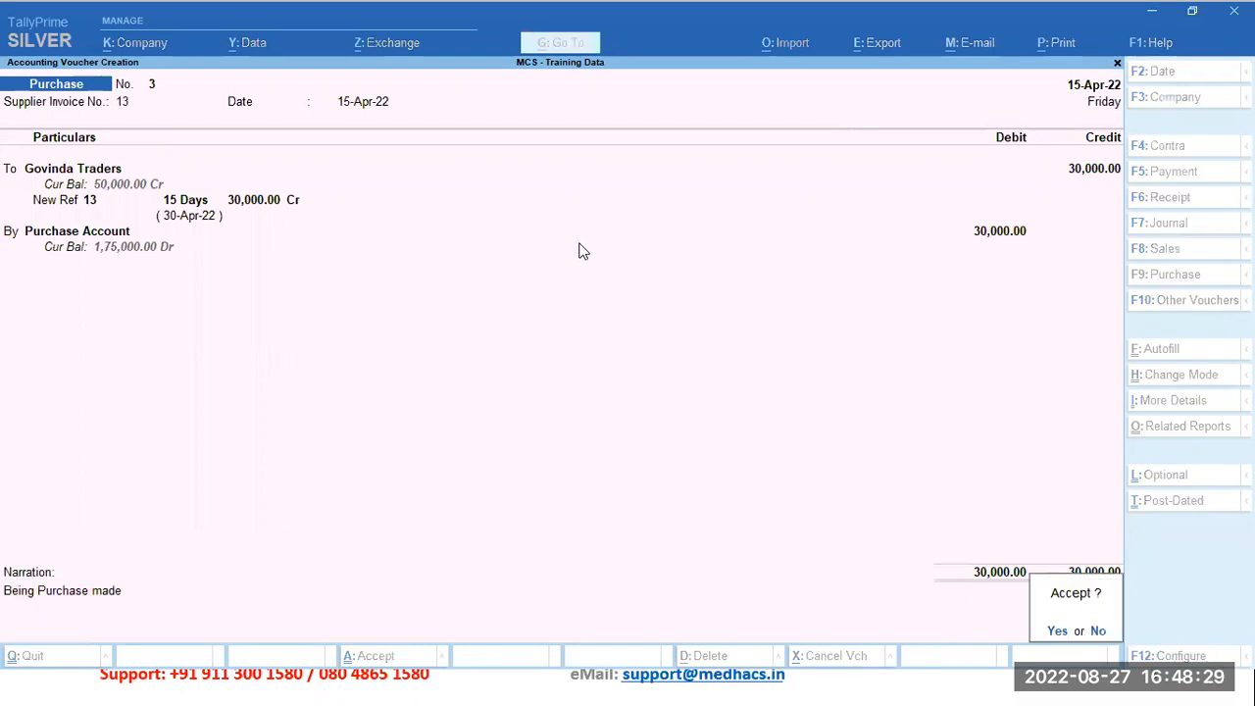
pyautogui.press('Return')
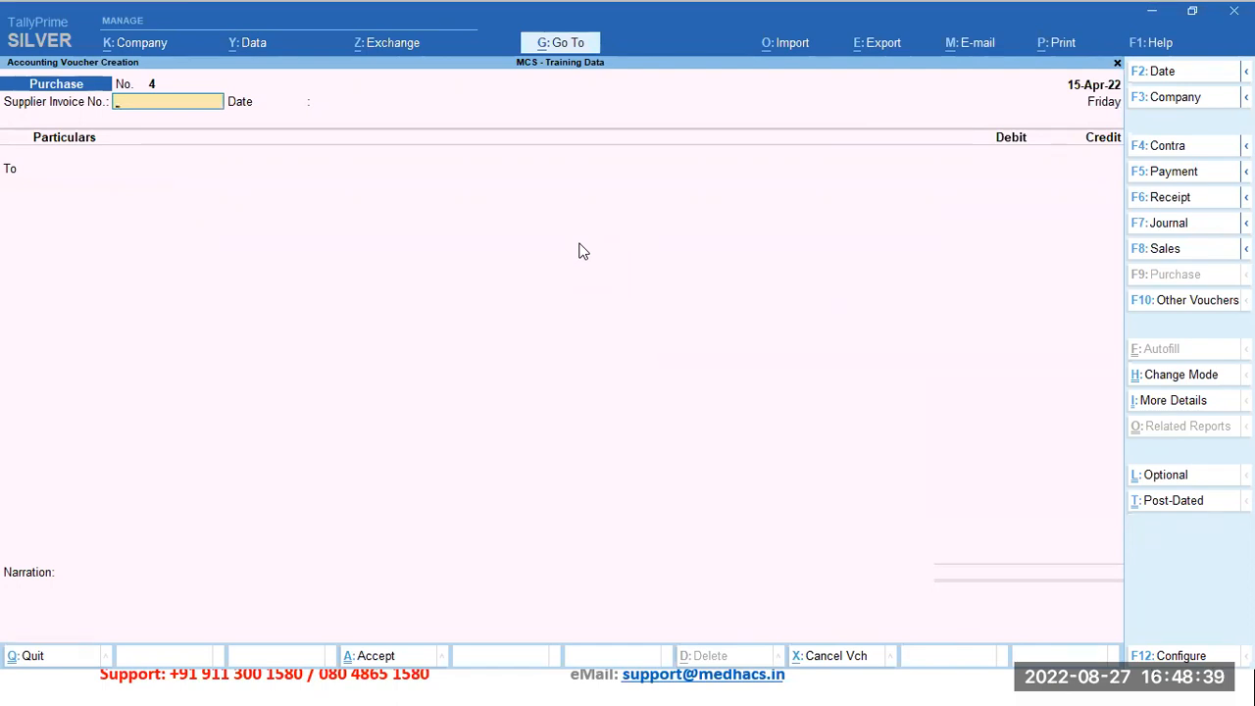
pyautogui.press('Escape')
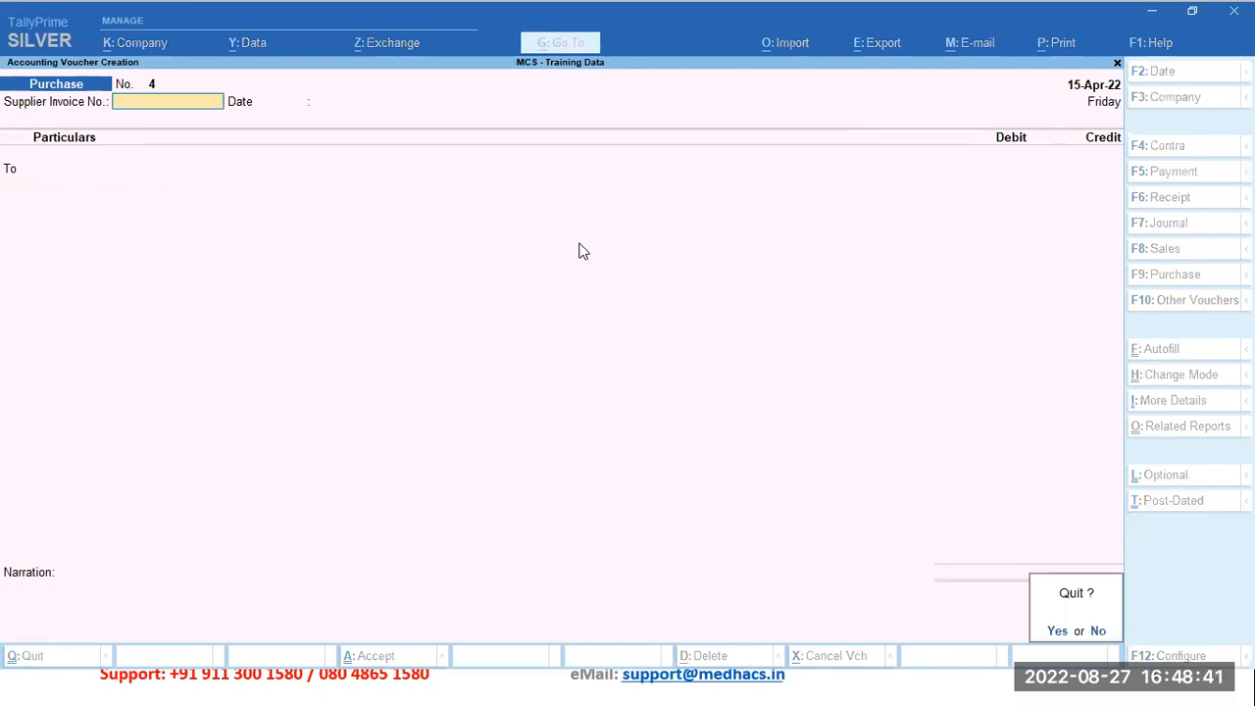
pyautogui.press('y')
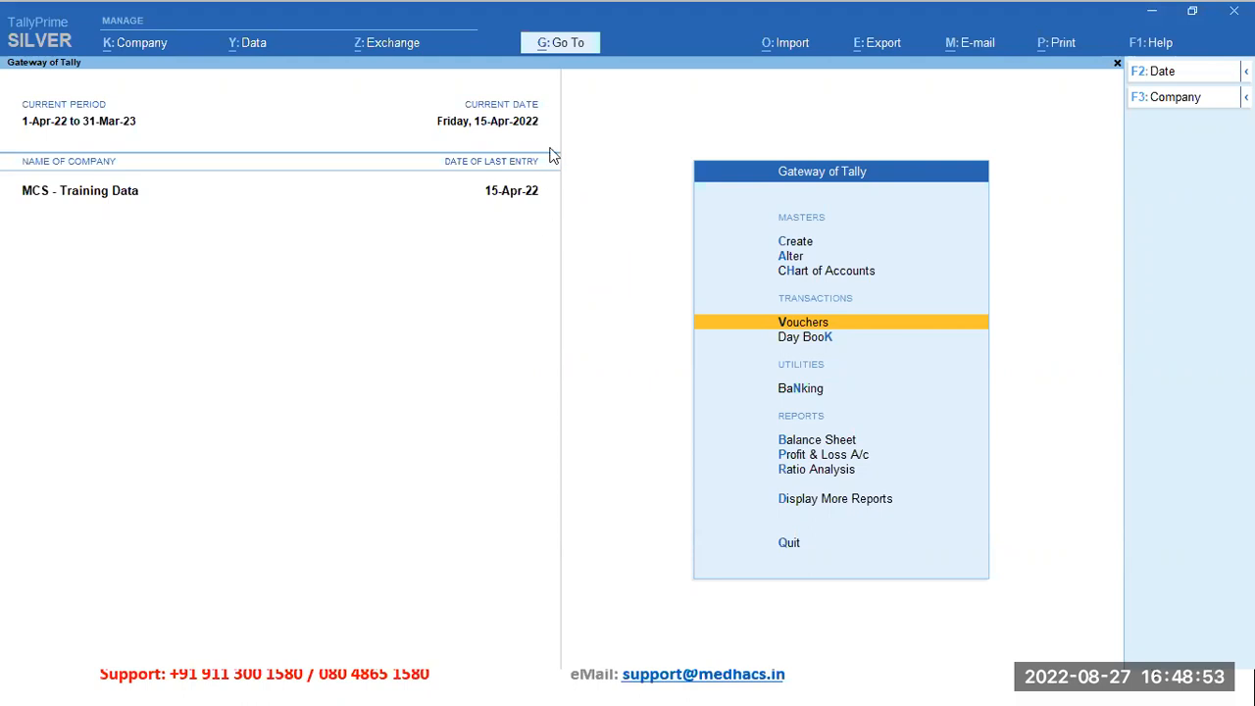
# Find and open the Accounts Payable report and go to the Govinda Traders bill dated 11-Apr-22.
pyautogui.press('alt')
pyautogui.hotkey('alt', 'g')
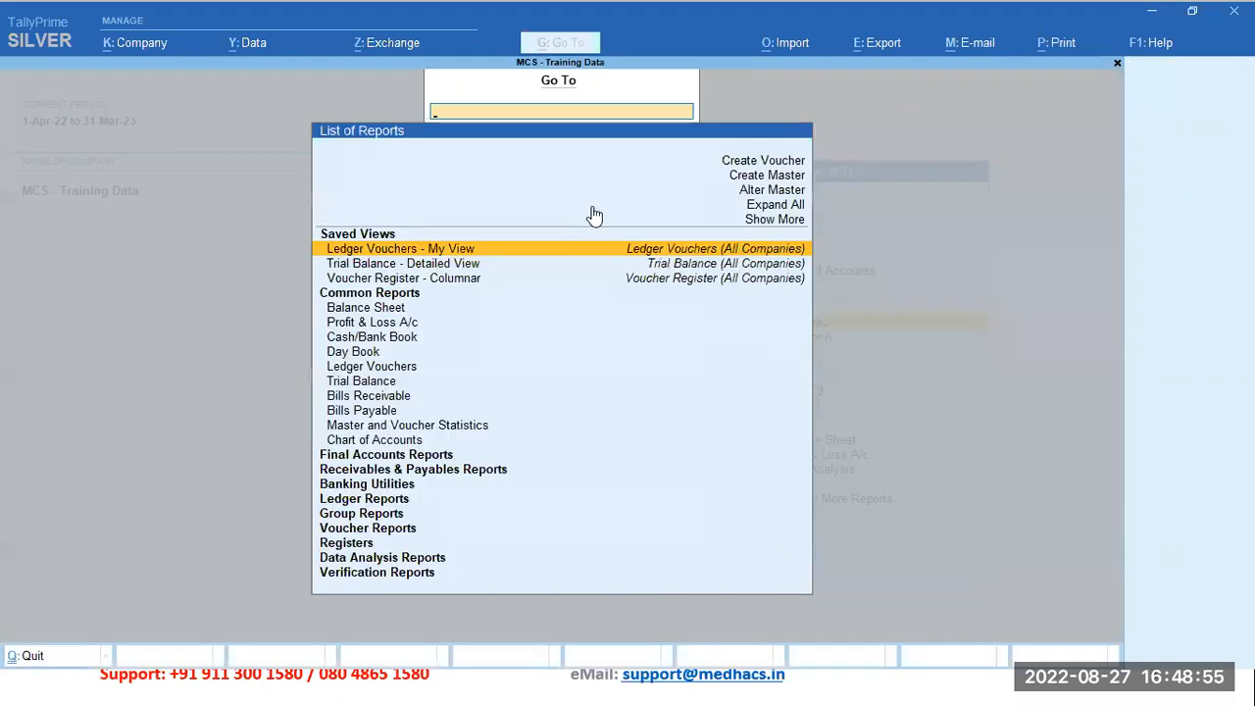
pyautogui.write('Account')
pyautogui.press('Down')
pyautogui.press('Down')
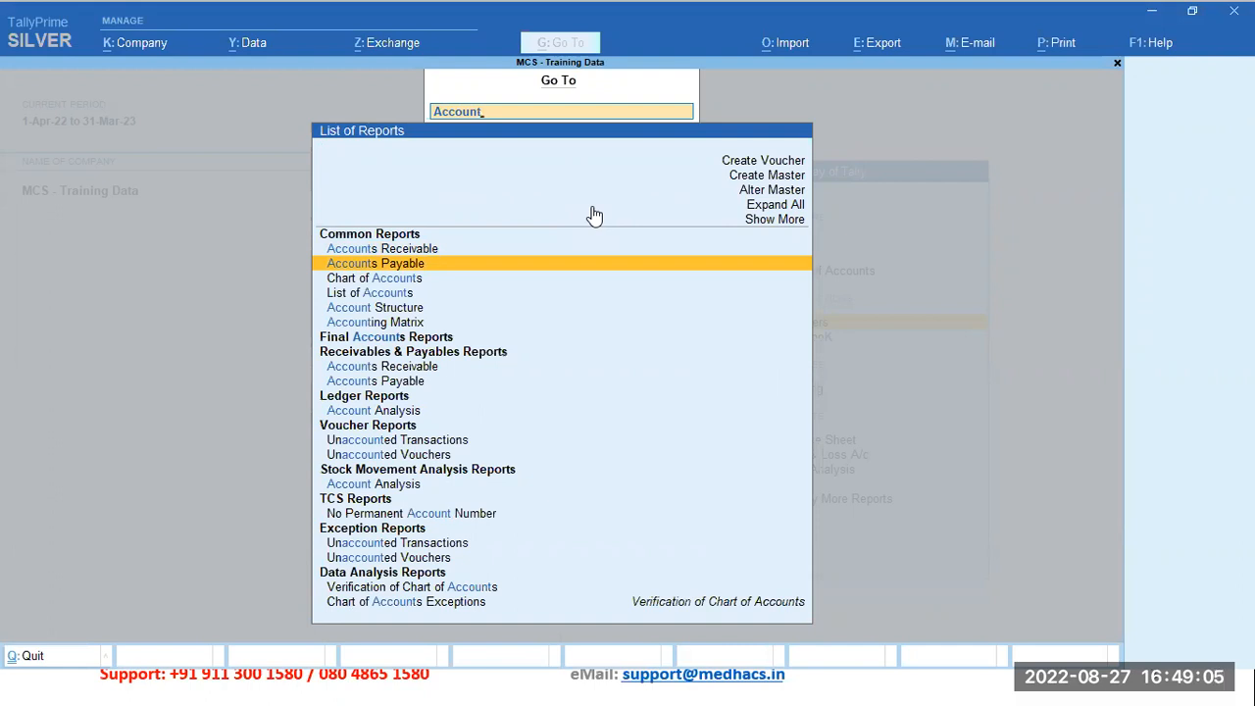
pyautogui.press('Return')
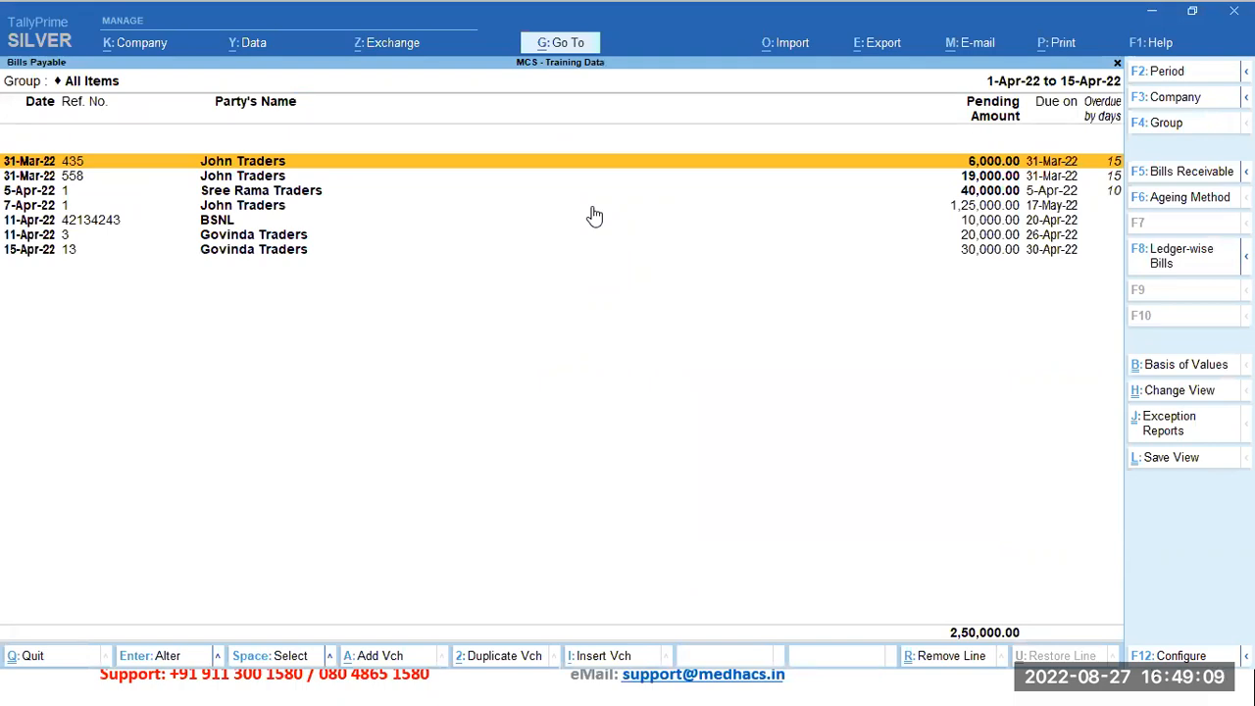
pyautogui.press('Down')
pyautogui.press('Down')
pyautogui.press('Down')
pyautogui.press('Down')
pyautogui.press('Down')
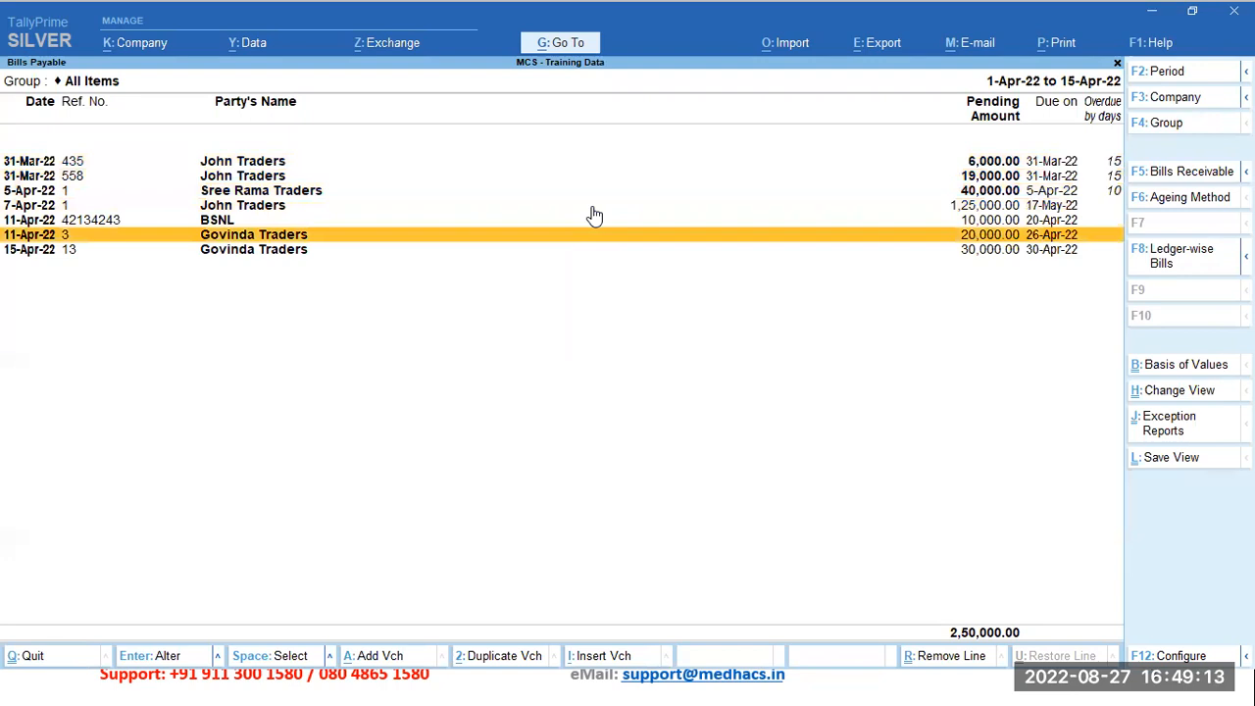
# Compare the pending amounts and due dates of the two Govinda Traders bills, references 3 and 13.
pyautogui.press('Down')
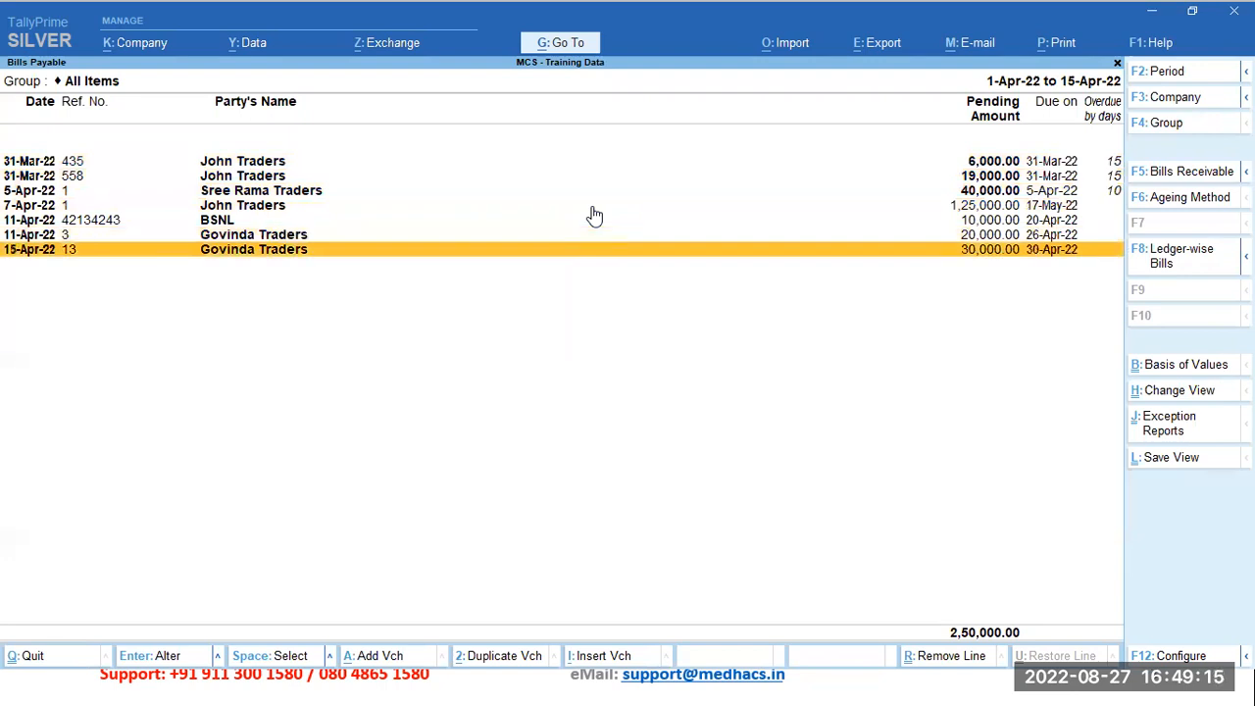
pyautogui.press('Up')
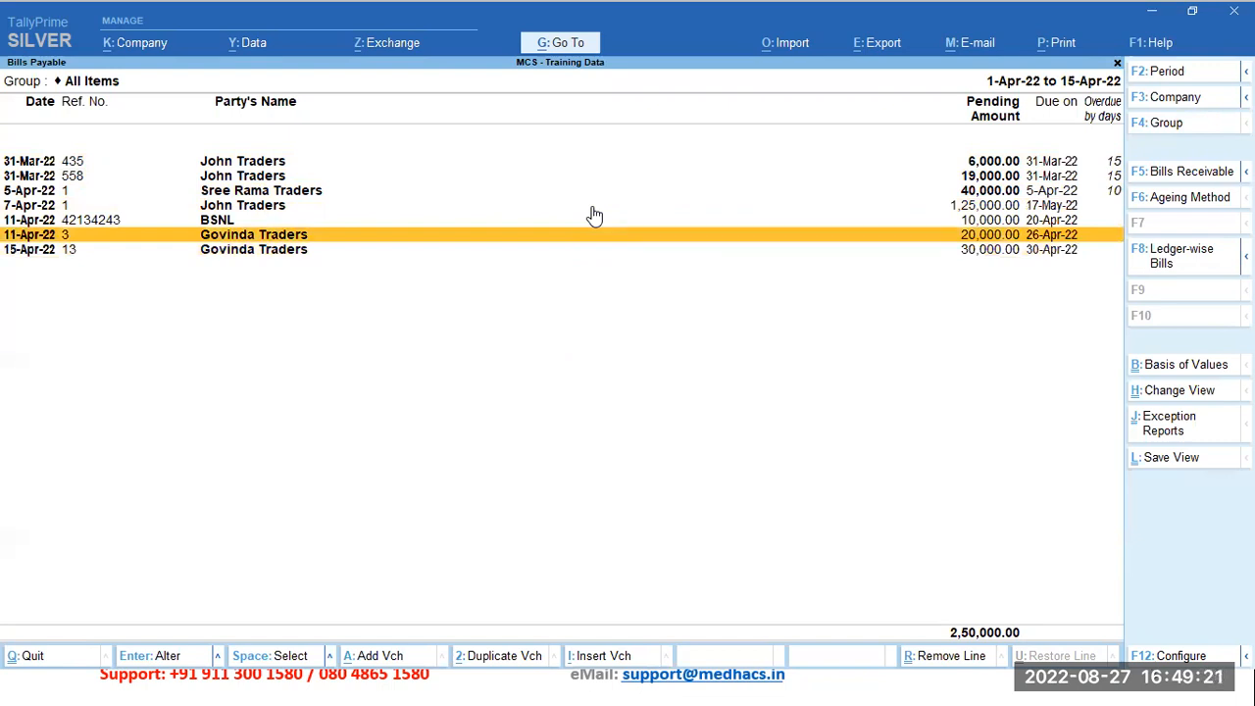
pyautogui.press('Down')
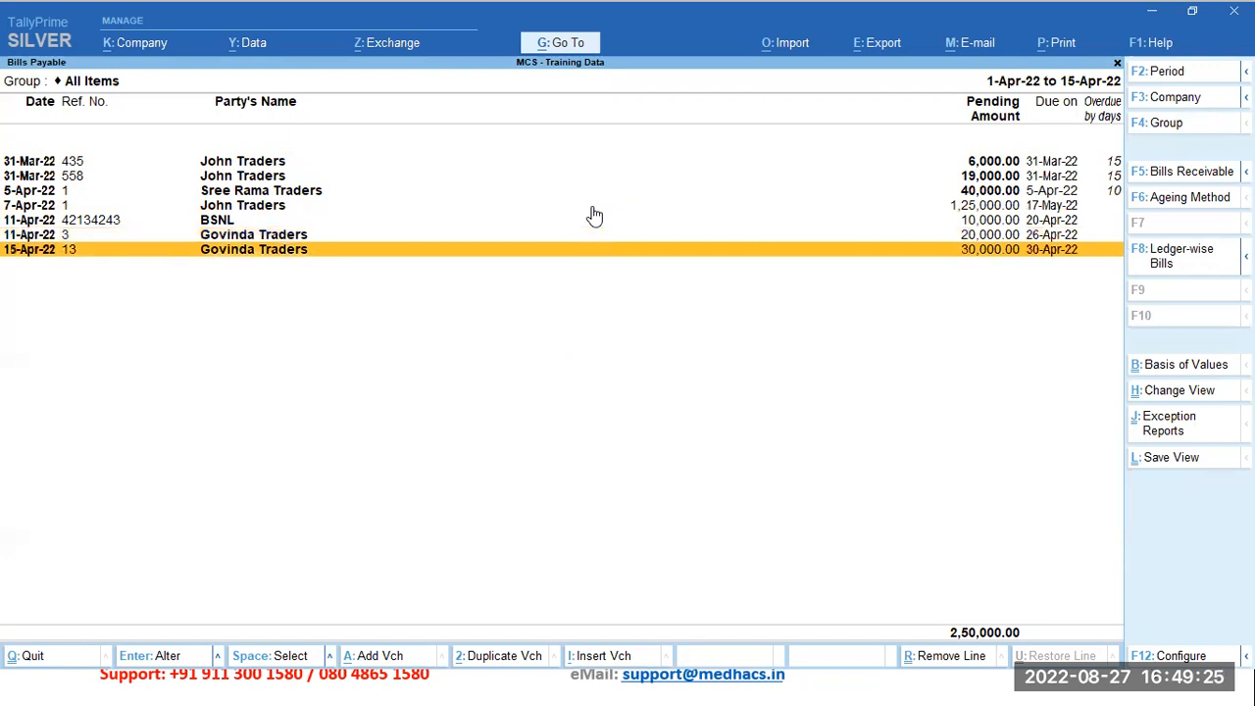
pyautogui.press('Up')
pyautogui.press('Down')
pyautogui.press('Up')
pyautogui.press('Down')
pyautogui.press('Up')
pyautogui.press('Down')
pyautogui.click(1085, 236)
pyautogui.press('Down')
pyautogui.press('Up')
pyautogui.press('Down')
pyautogui.press('Up')
pyautogui.press('Down')
pyautogui.press('Up')
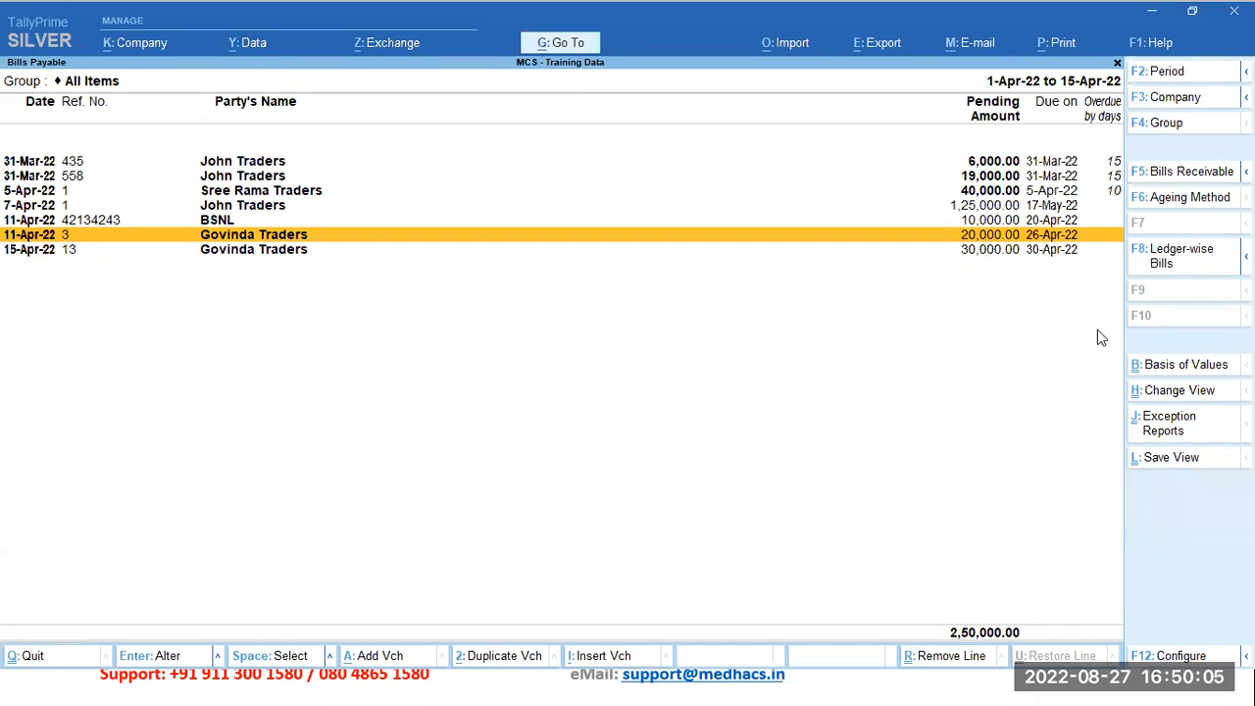
# Change the Bills Payable report period to run from 1-4-2022 to 5 May 2022.
pyautogui.hotkey('alt', 'F2')
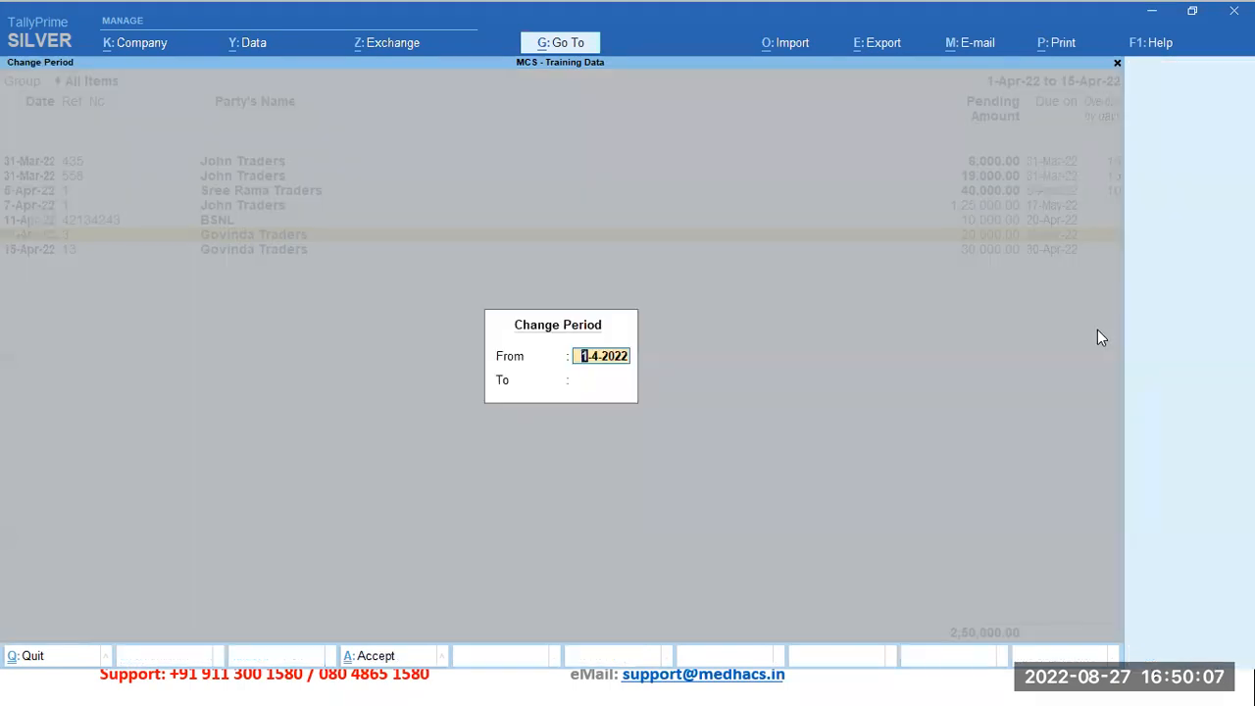
pyautogui.press('Return')
pyautogui.write('5 5')
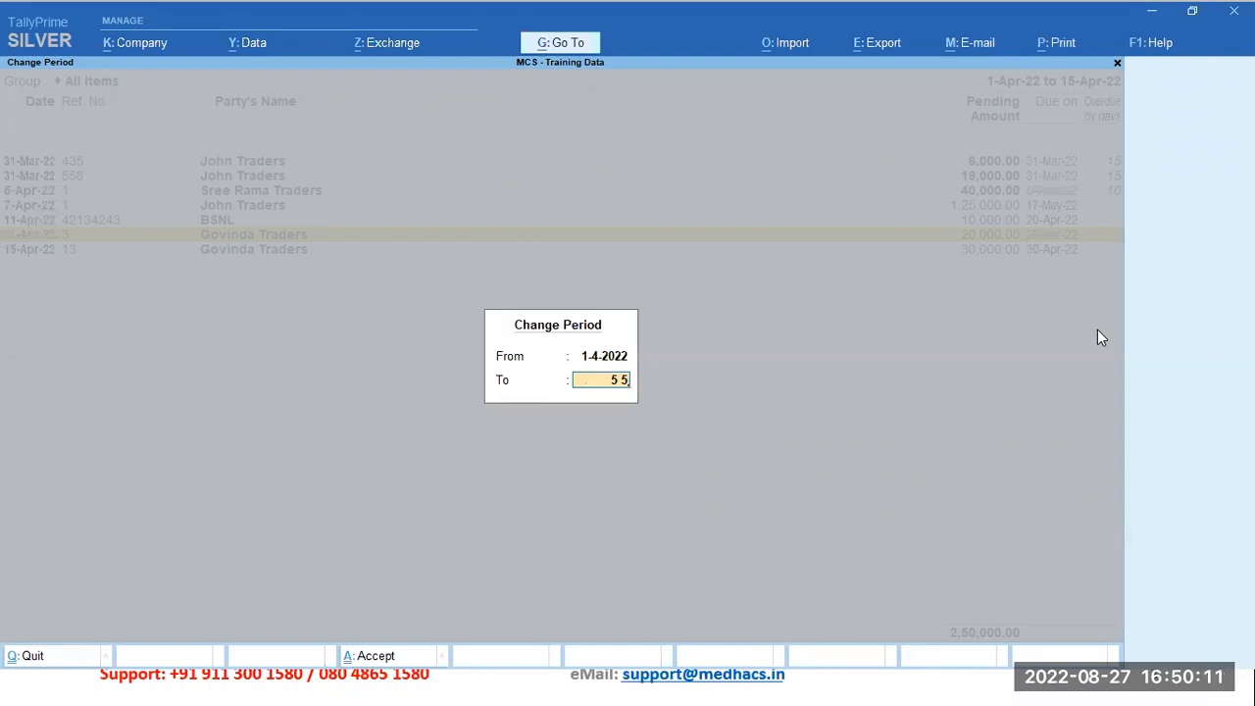
pyautogui.press('Return')
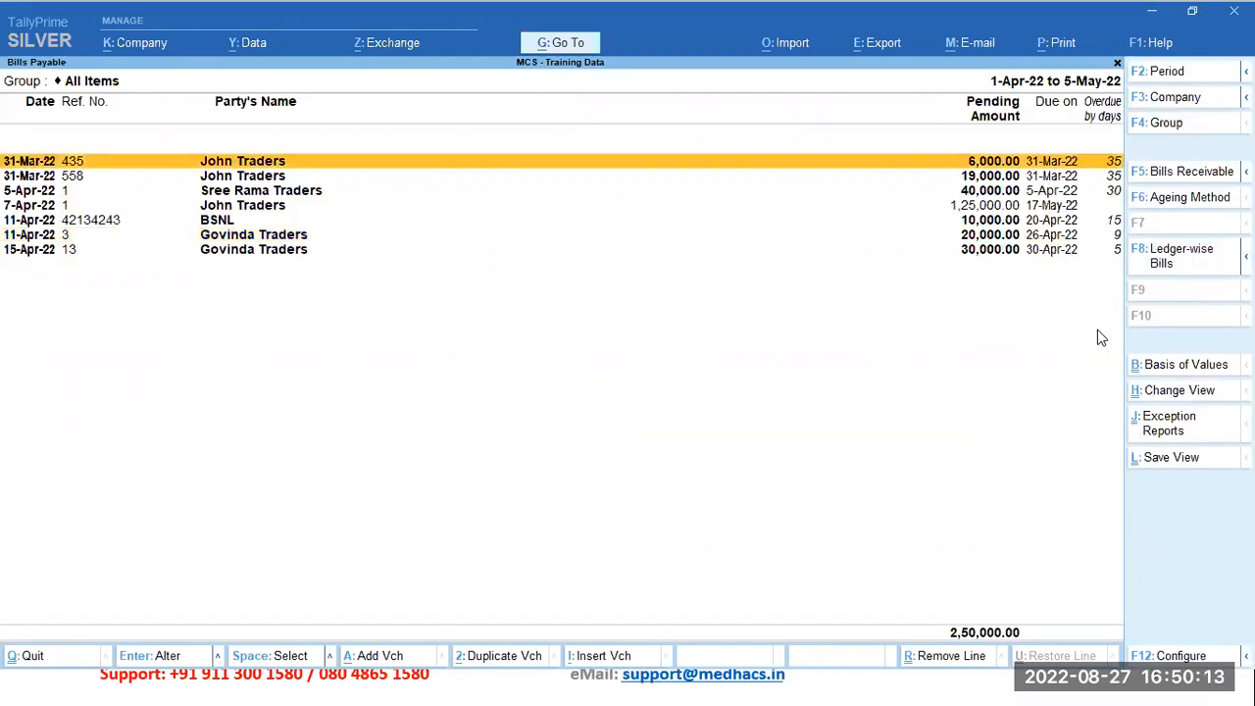
# Go through the pending bills in the Bills Payable report, down to the two Govinda Traders bills.
pyautogui.press('Down')
pyautogui.press('Down')
pyautogui.press('Down')
pyautogui.press('Down')
pyautogui.press('Down')
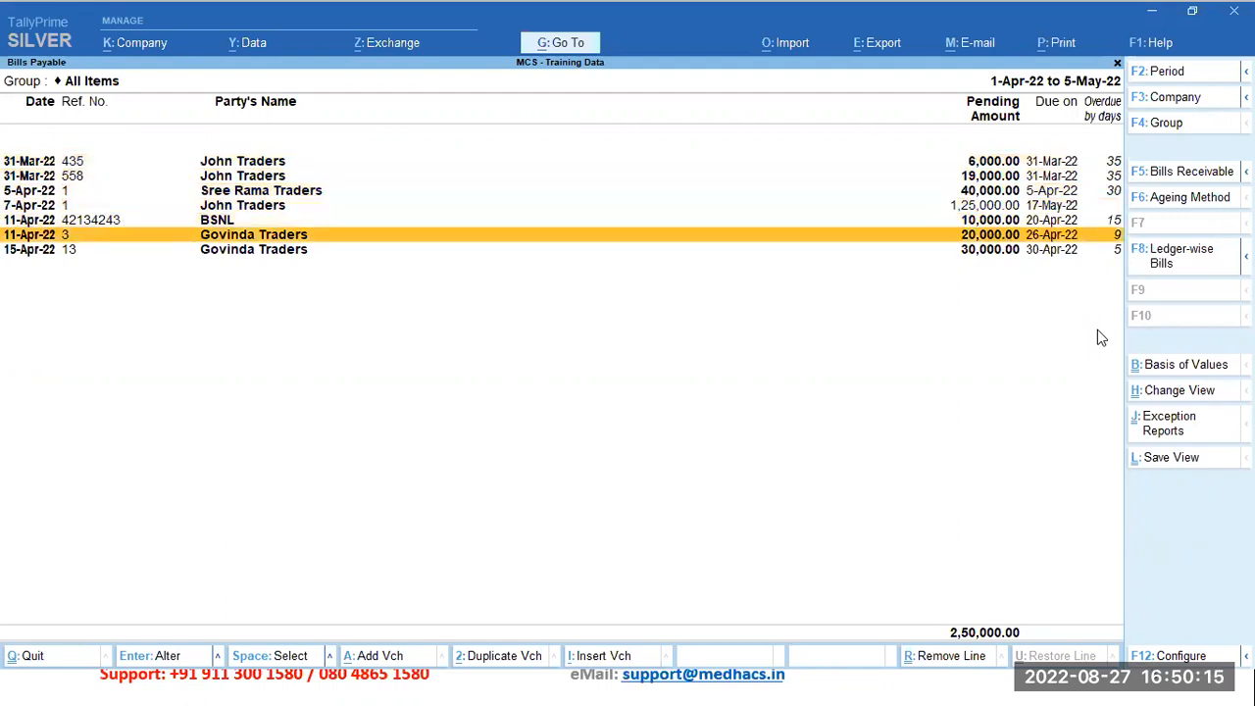
pyautogui.press('Down')
pyautogui.press('Up')
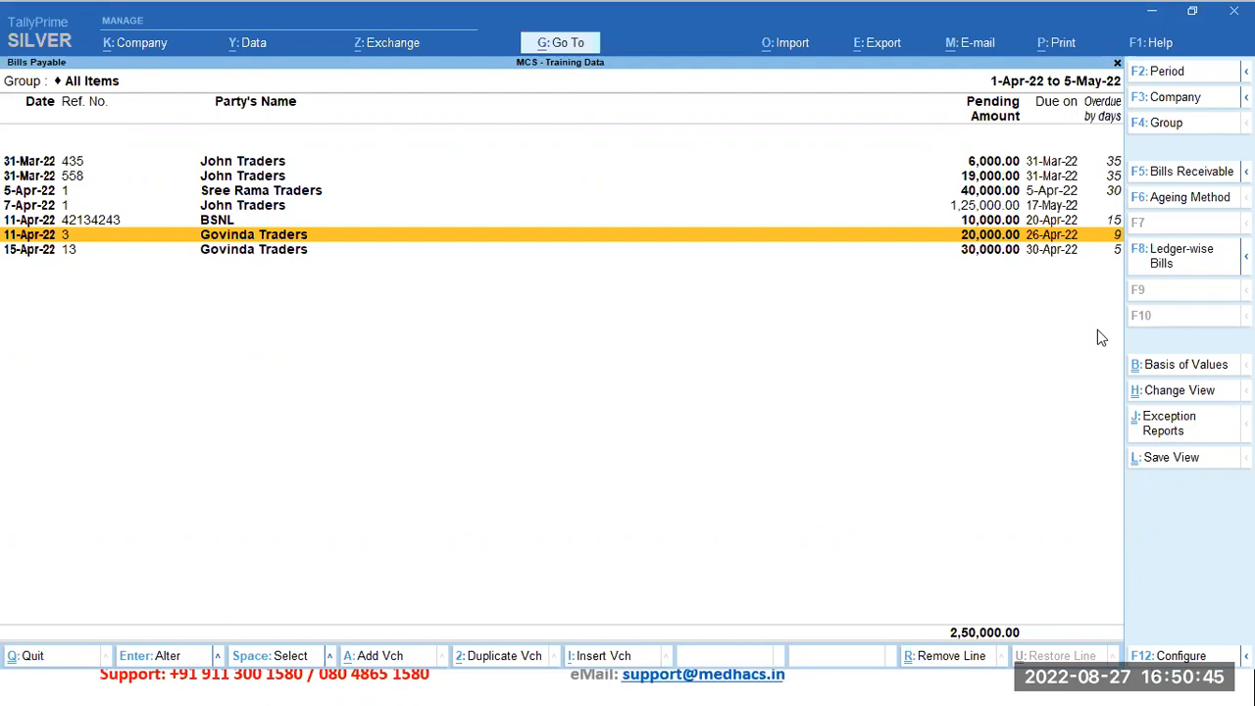
pyautogui.press('Down')
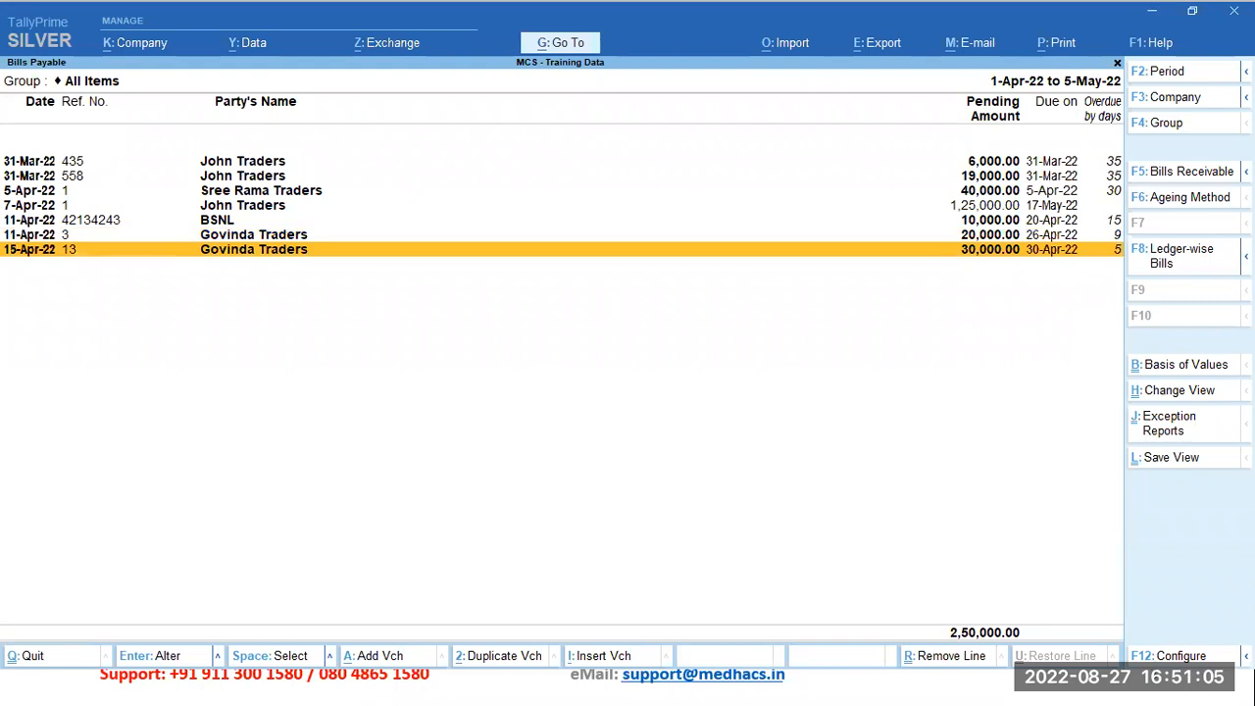
# Show Bills Payable ledger-wise and examine the bills grouped under Govinda Traders.
pyautogui.click(1184, 264)
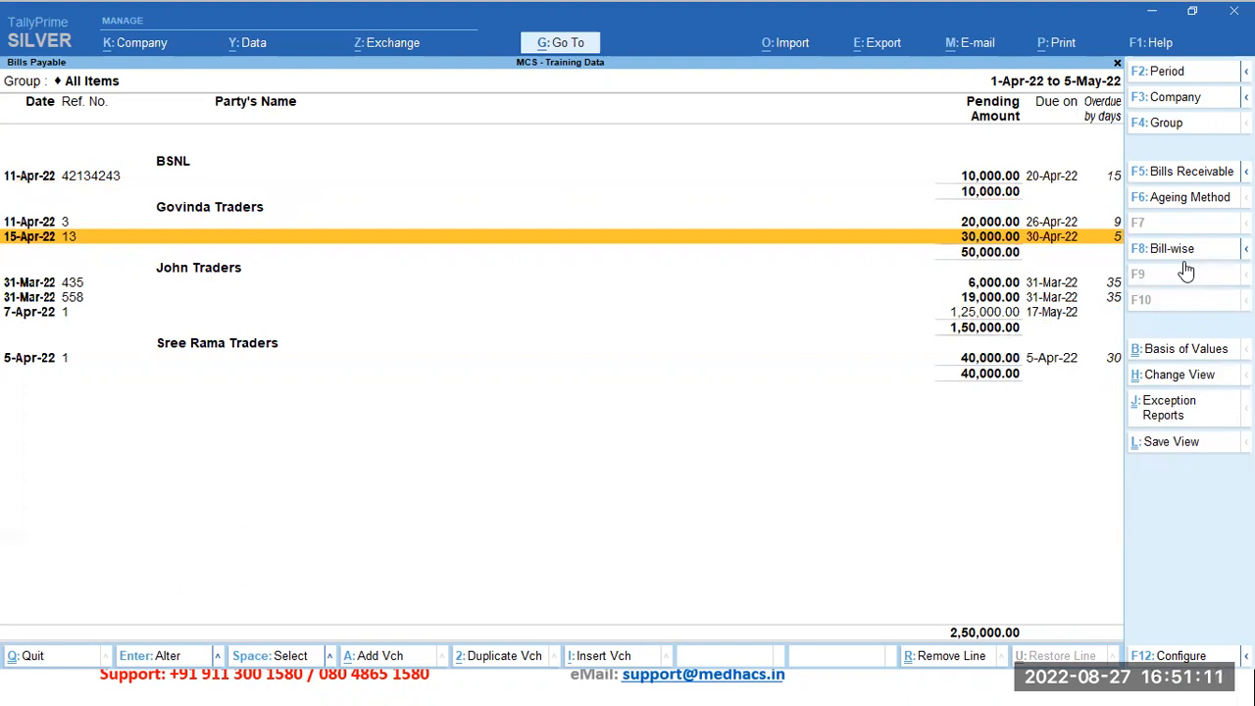
pyautogui.press('Up')
pyautogui.press('Up')
pyautogui.press('Up')
pyautogui.press('Up')
pyautogui.press('Up')
pyautogui.press('Down')
pyautogui.press('Down')
pyautogui.press('Down')
pyautogui.press('Down')
pyautogui.press('Down')
pyautogui.press('Up')
pyautogui.press('Down')
pyautogui.press('Up')
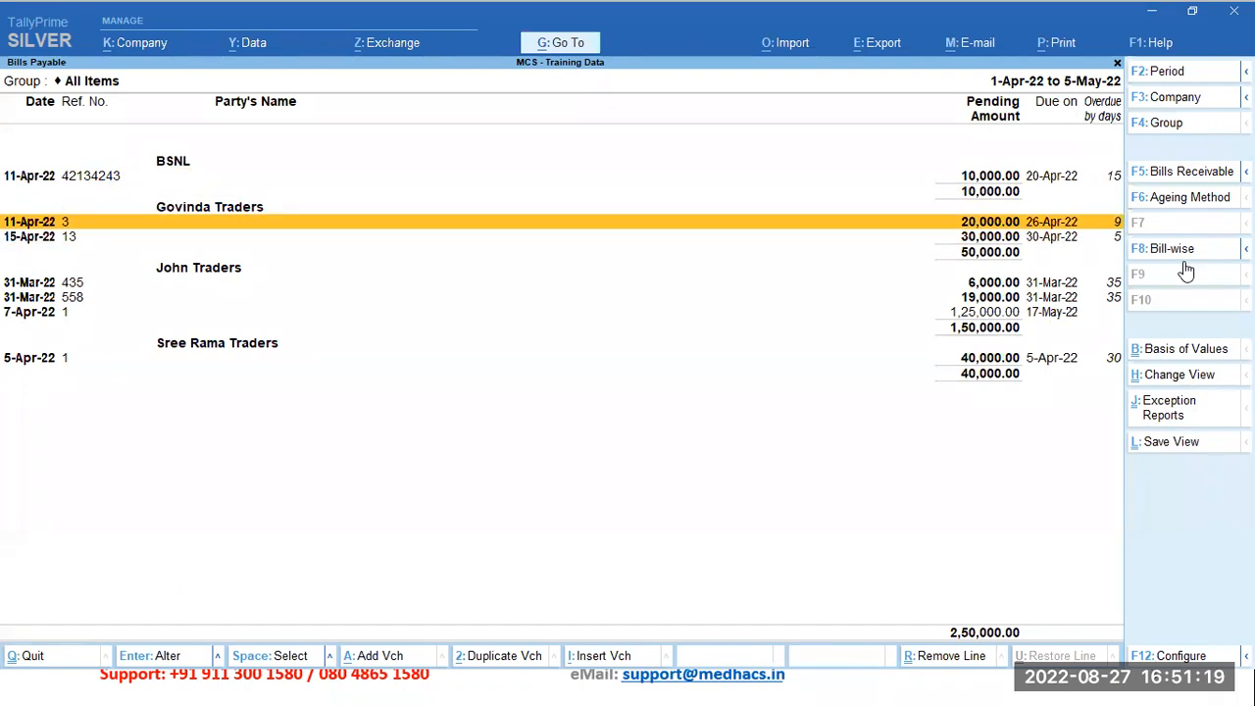
pyautogui.press('Down')
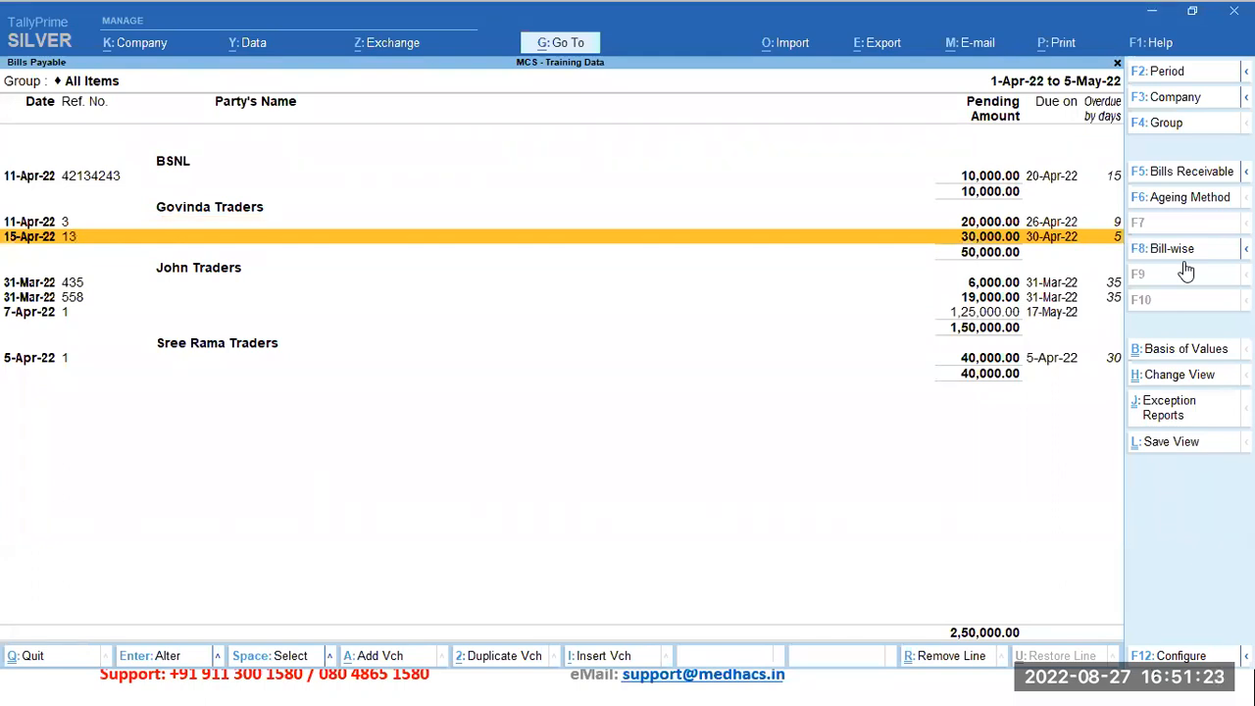
# Examine the pending bills of BSNL, Govinda Traders and John Traders in the ledger-wise report, and close the report.
pyautogui.press('Down')
pyautogui.press('Down')
pyautogui.press('Down')
pyautogui.press('Down')
pyautogui.press('Down')
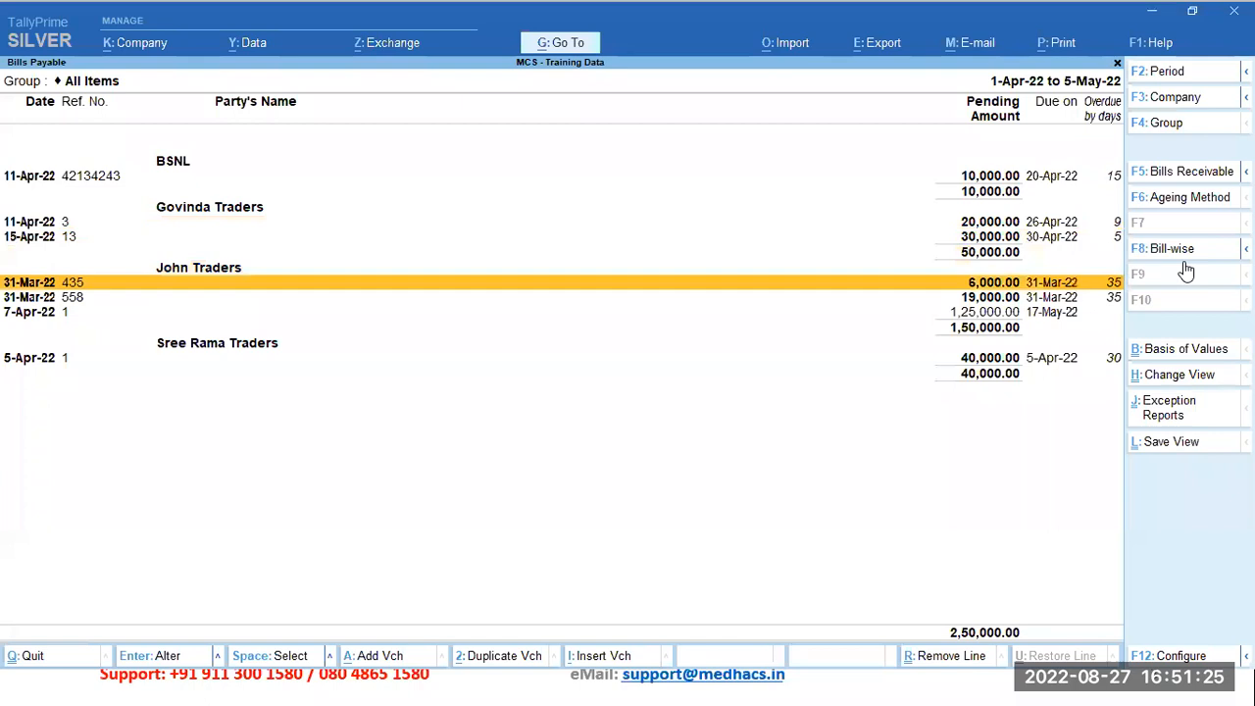
pyautogui.press('Up')
pyautogui.press('Up')
pyautogui.press('Up')
pyautogui.press('Up')
pyautogui.press('Up')
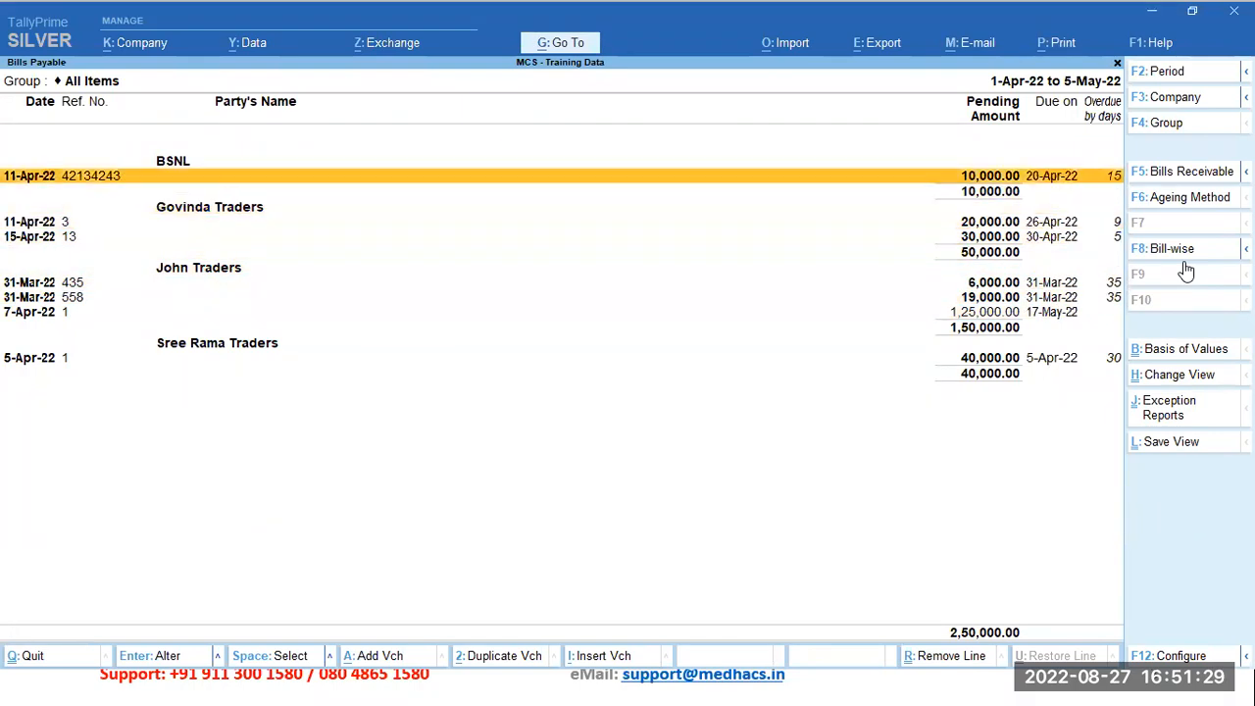
pyautogui.press('Down')
pyautogui.press('Down')
pyautogui.press('Down')
pyautogui.press('Down')
pyautogui.press('Down')
pyautogui.press('Down')
pyautogui.press('Up')
pyautogui.press('Up')
pyautogui.press('Up')
pyautogui.press('Down')
pyautogui.press('Down')
pyautogui.press('Up')
pyautogui.press('Up')
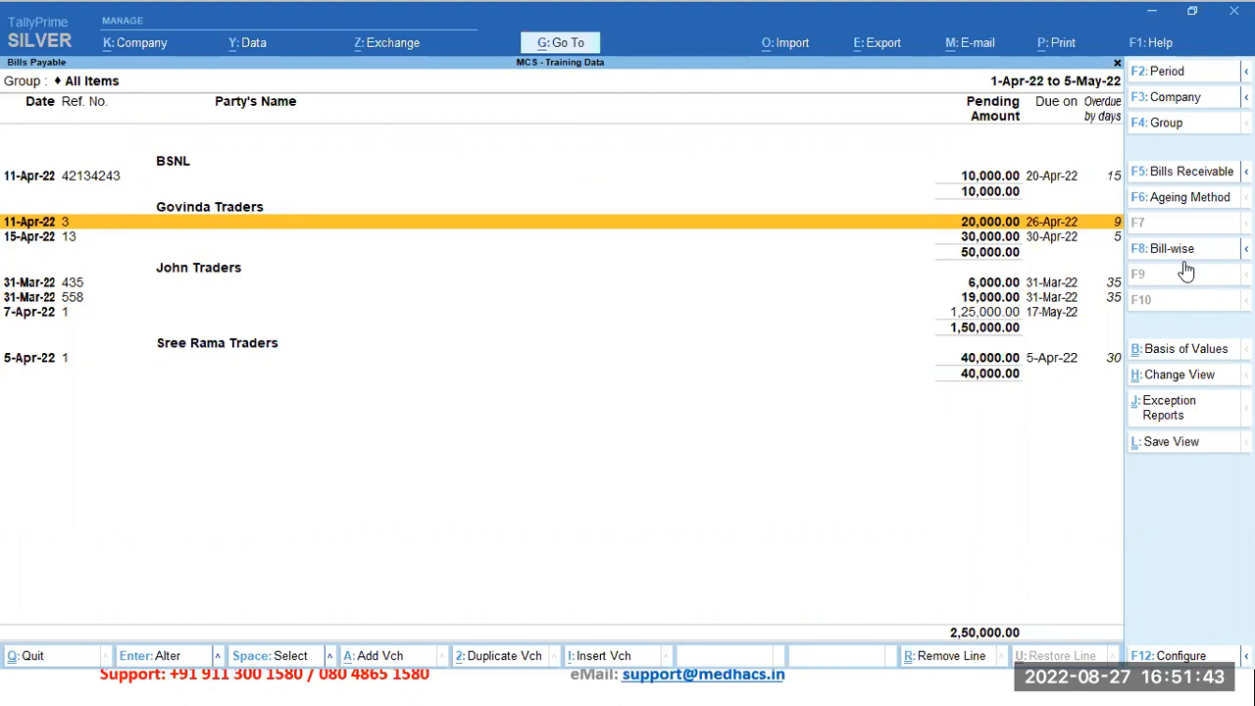
pyautogui.press('Escape')
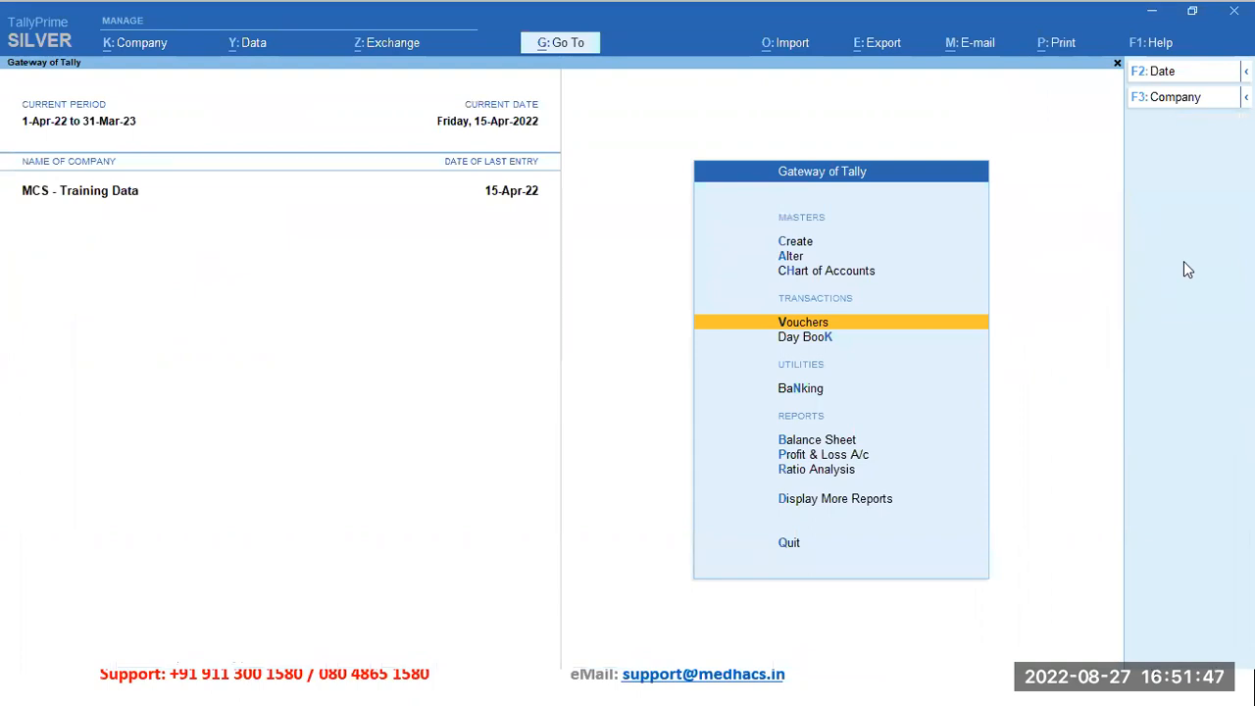
pyautogui.press('Return')
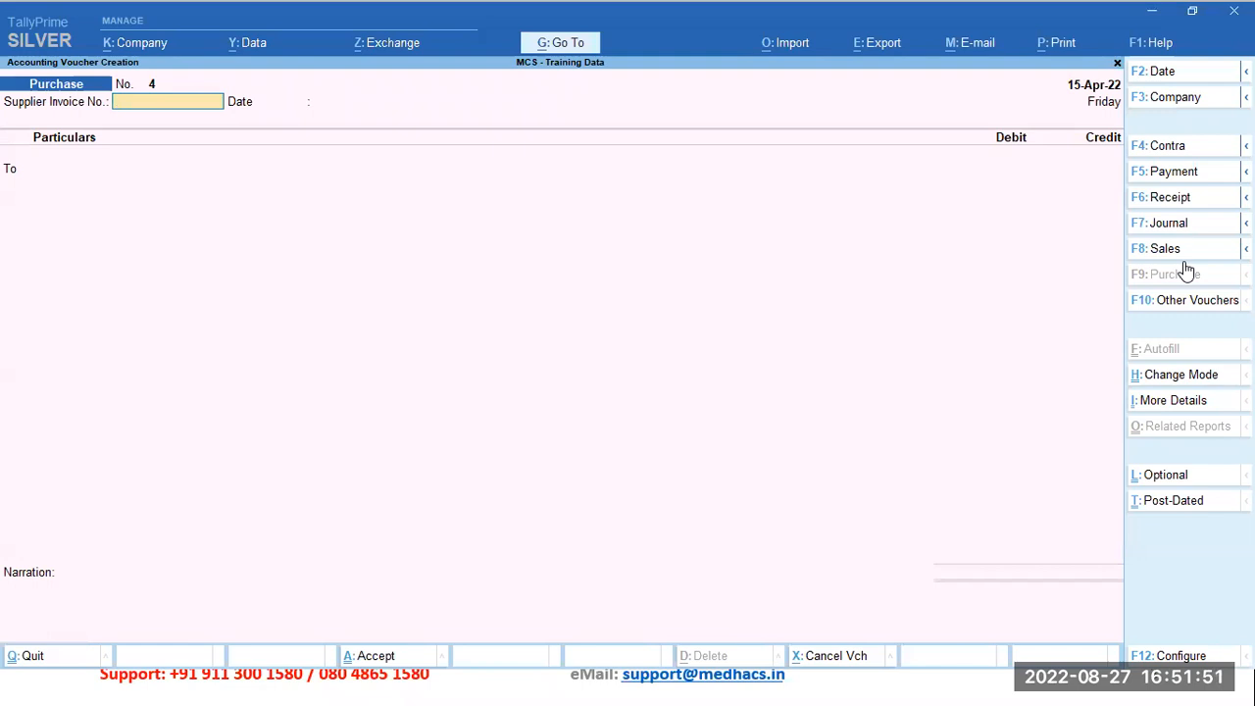
pyautogui.press('Escape')
pyautogui.press('y')
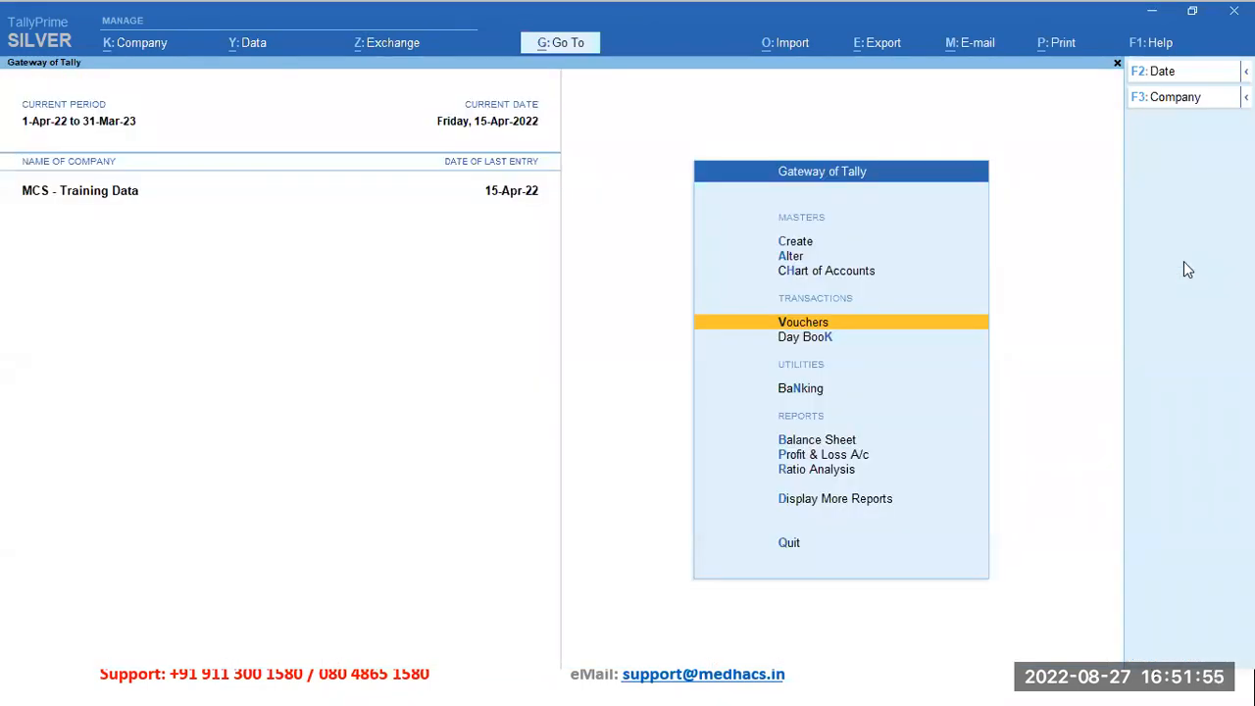
# Switch to the PowerPoint presentation, end the slide show and add a second numbered point "4 types of bill" to the Bill wise tracking slide.
pyautogui.hotkey('alt', 'Tab')
pyautogui.hotkey('alt', 'Tab')
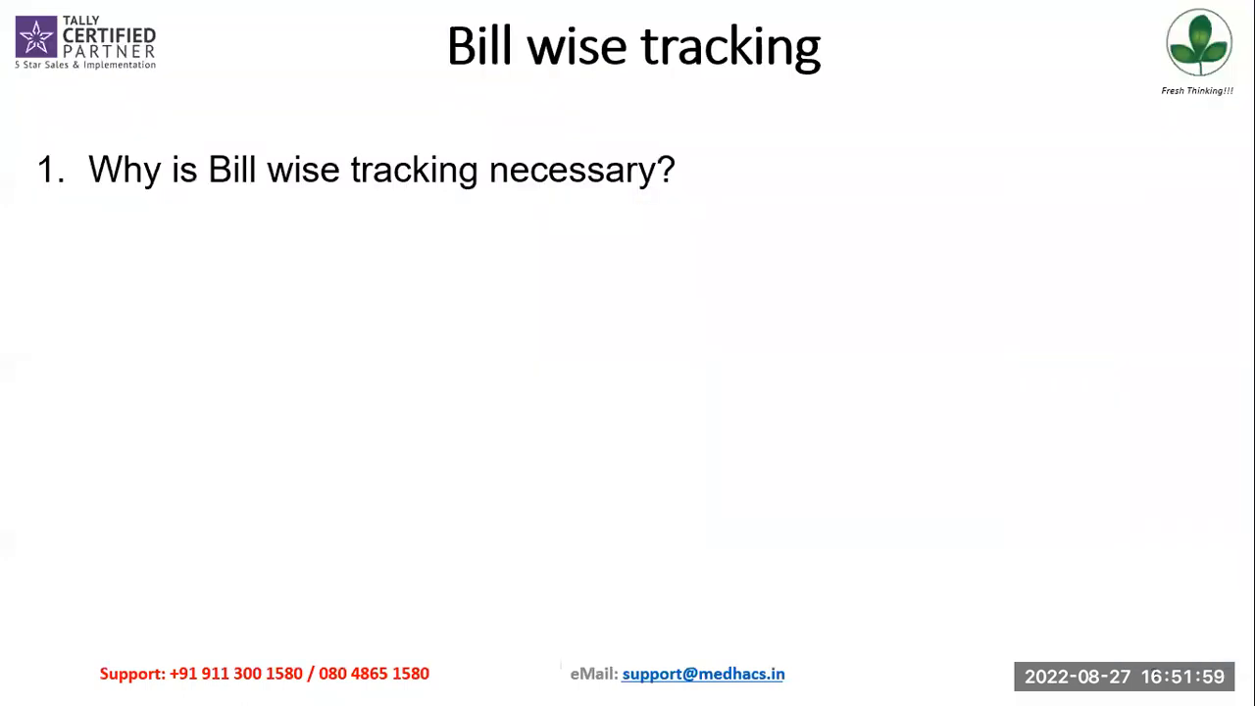
pyautogui.press('Escape')
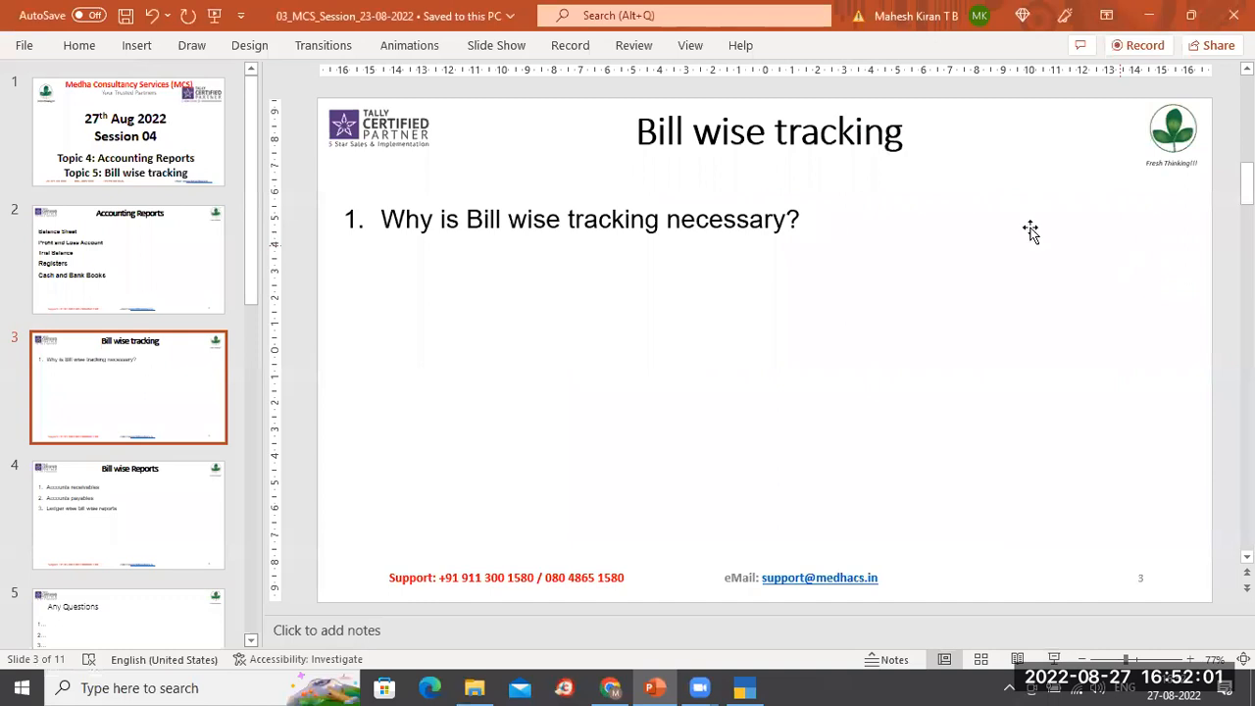
pyautogui.click(795, 222)
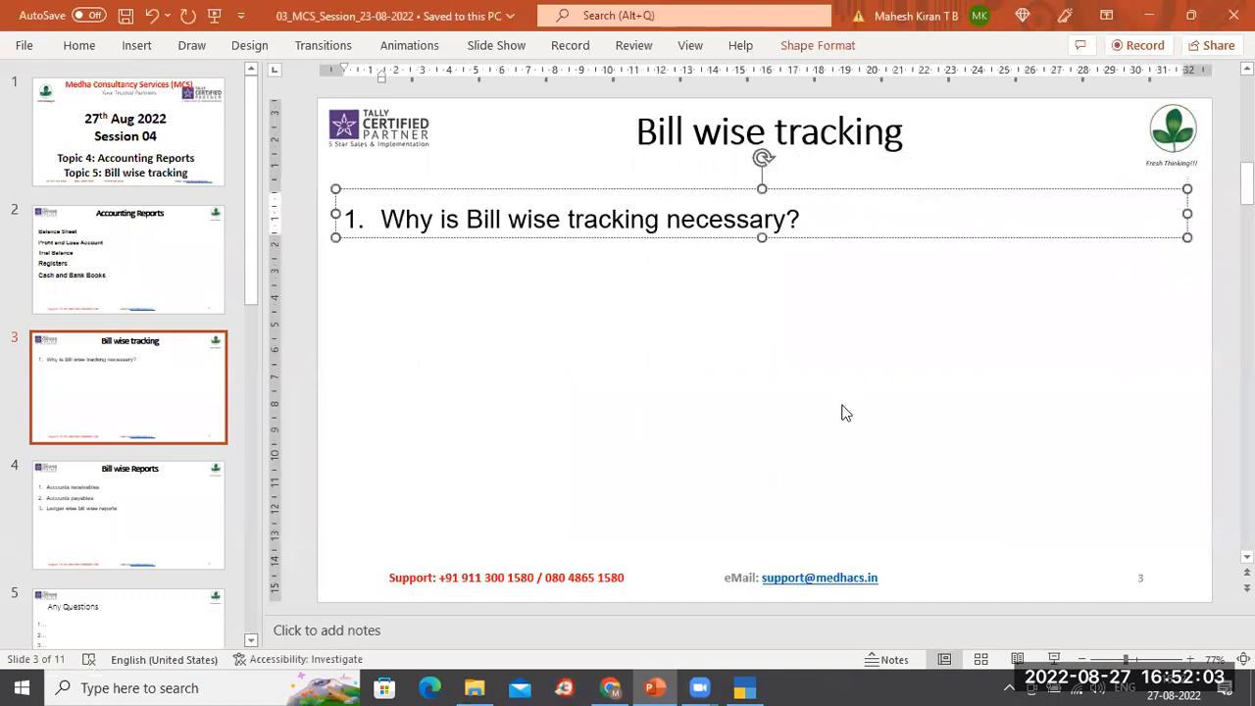
pyautogui.press('Return')
pyautogui.write('4 types of bill')
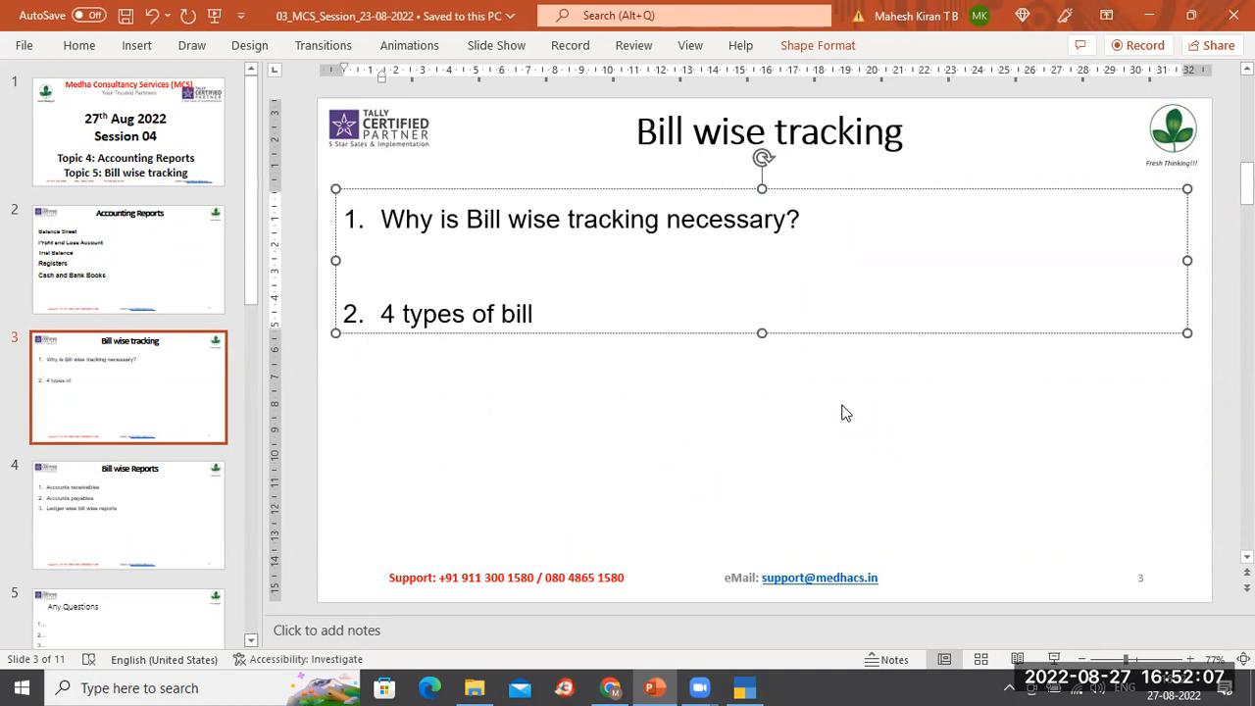
pyautogui.press('BackSpace')
pyautogui.click(501, 313)
pyautogui.click(533, 314)
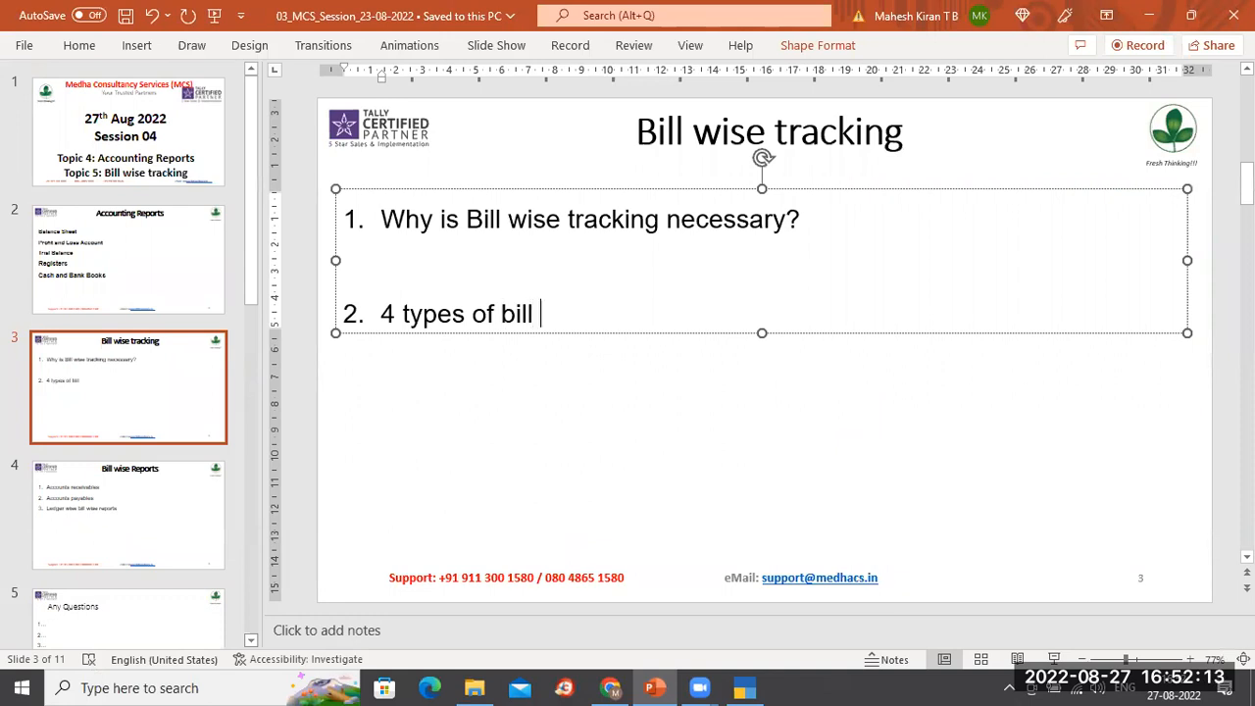
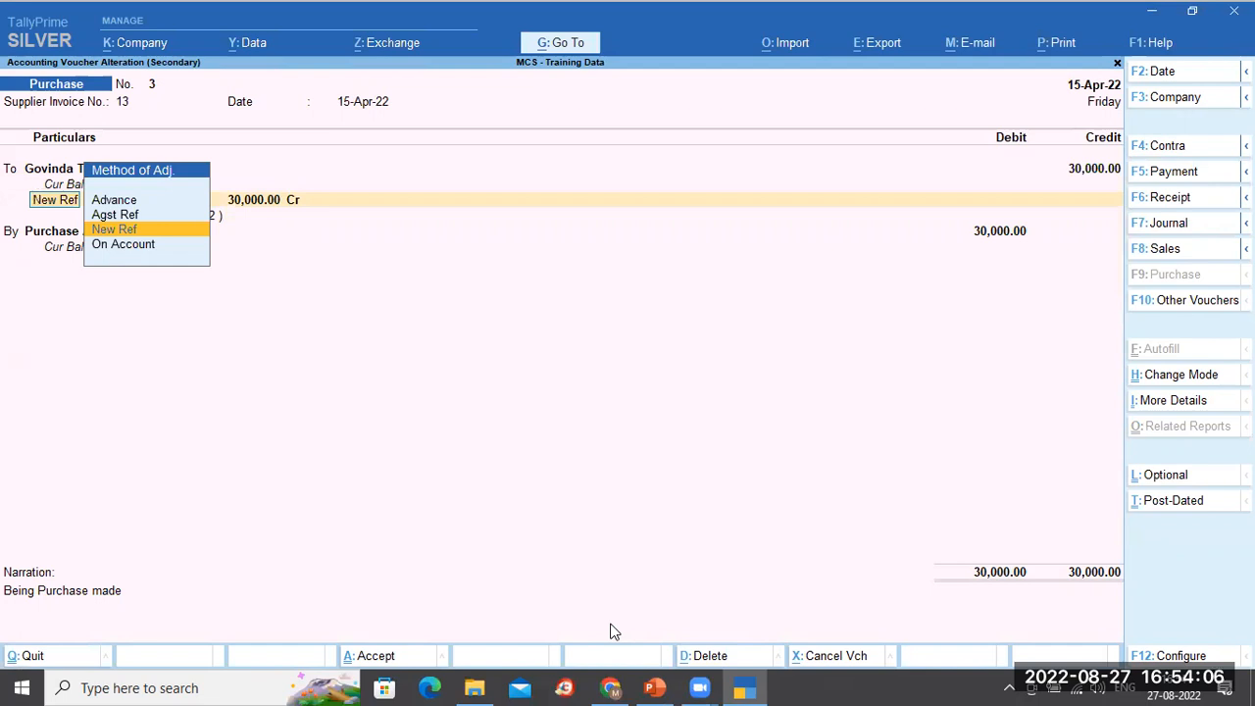
# Switch to PowerPoint to check the bill reference options on the Bill wise tracking slide, and return to TallyPrime.
pyautogui.hotkey('alt', 'Tab')
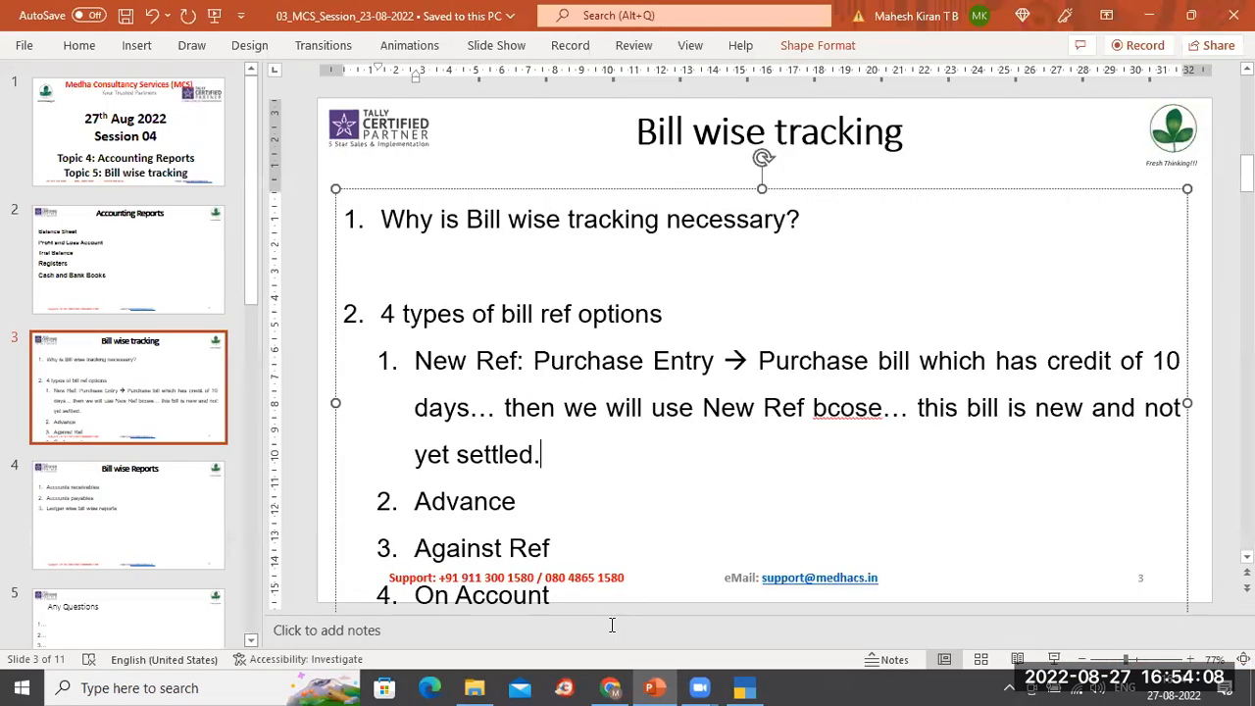
pyautogui.press('Down')
pyautogui.write('.')
pyautogui.hotkey('alt', 'Tab')
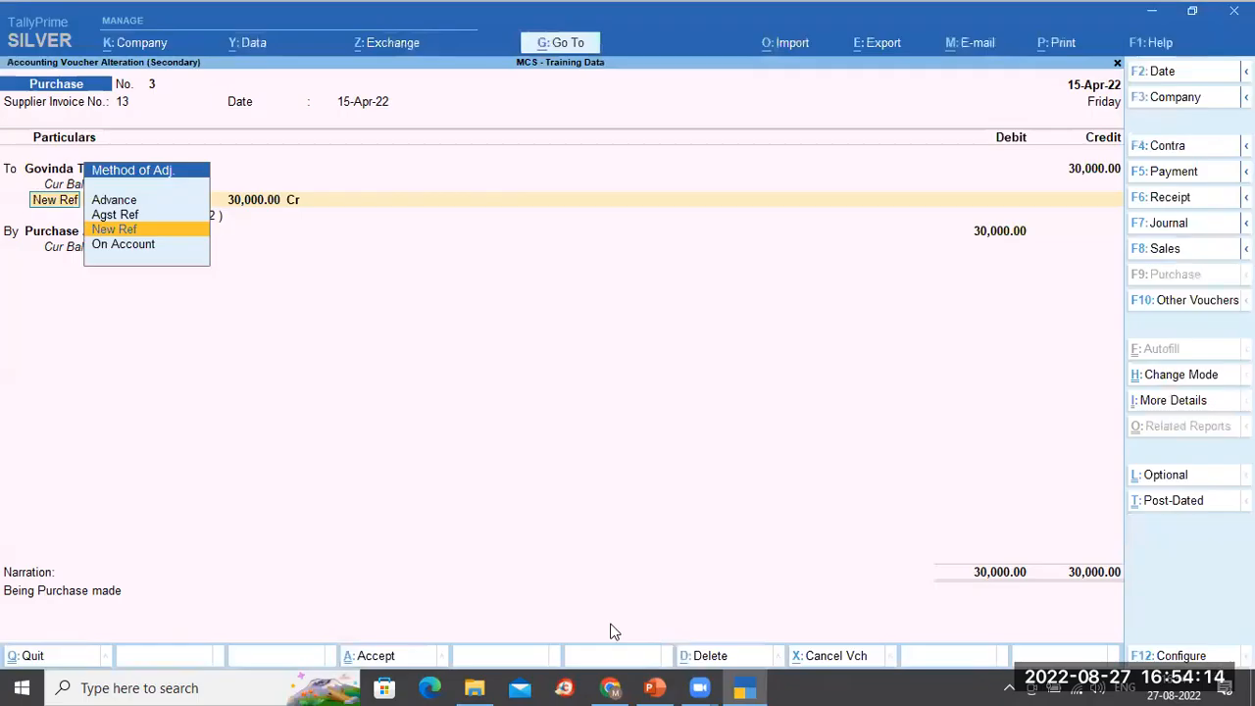
# Quit the Govinda Traders purchase voucher without saving and return to the Gateway of Tally.
pyautogui.press('Escape')
pyautogui.press('y')
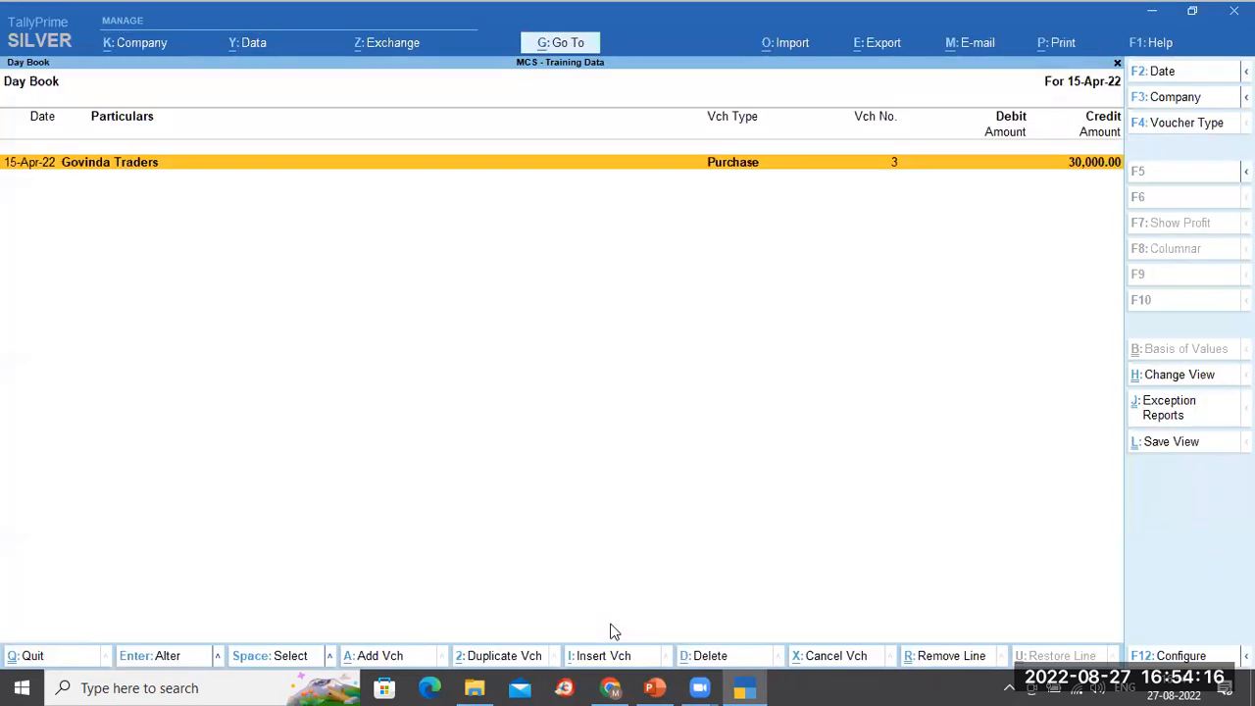
pyautogui.press('Escape')
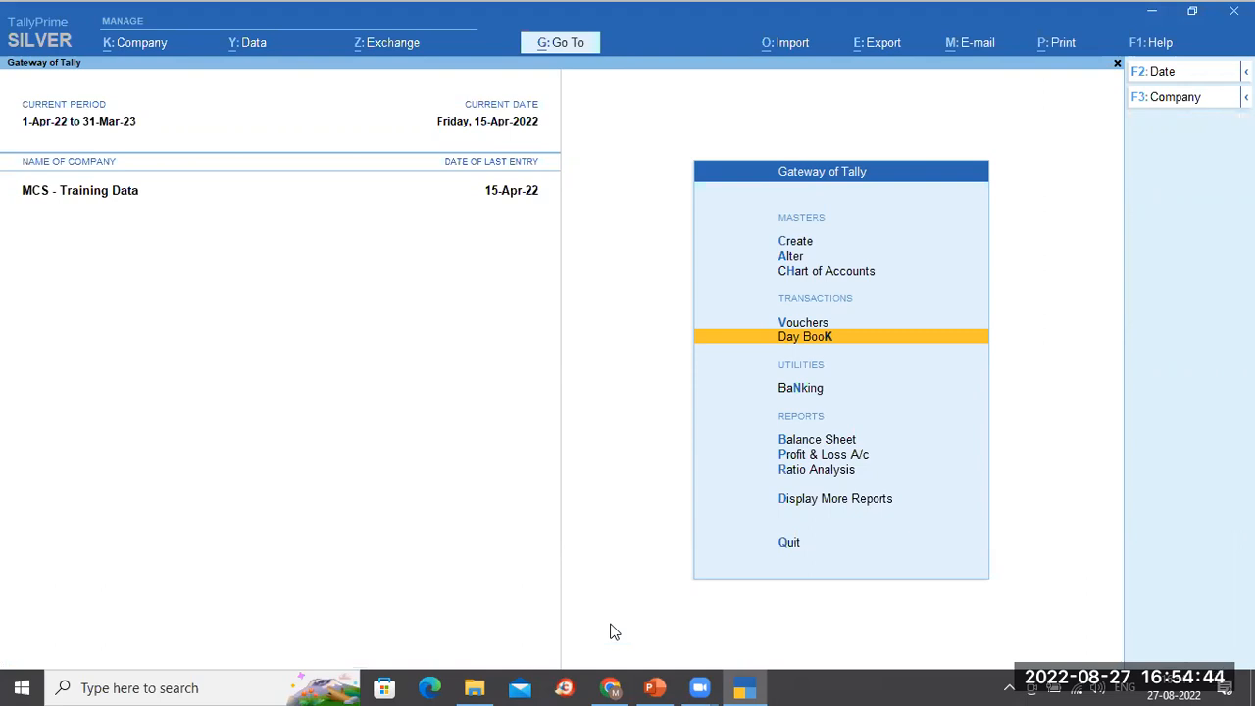
# Start a new payment voucher with State Bank of India as the account.
pyautogui.press('Up')
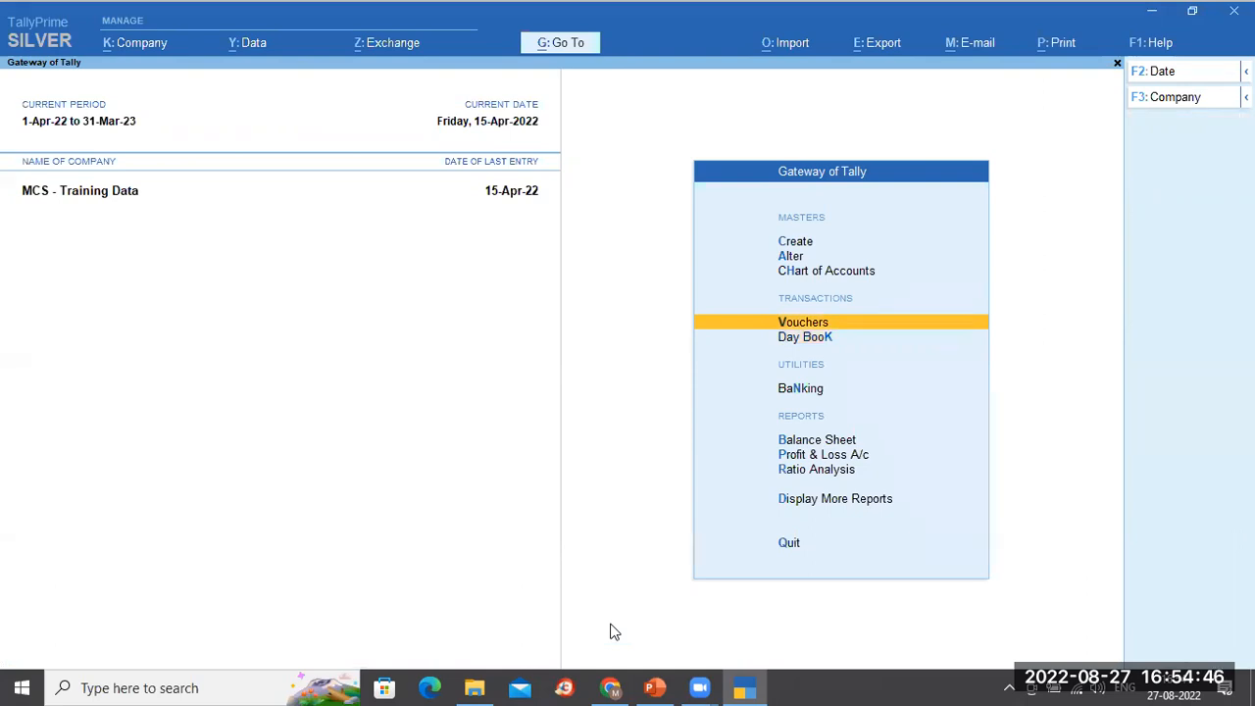
pyautogui.press('Return')
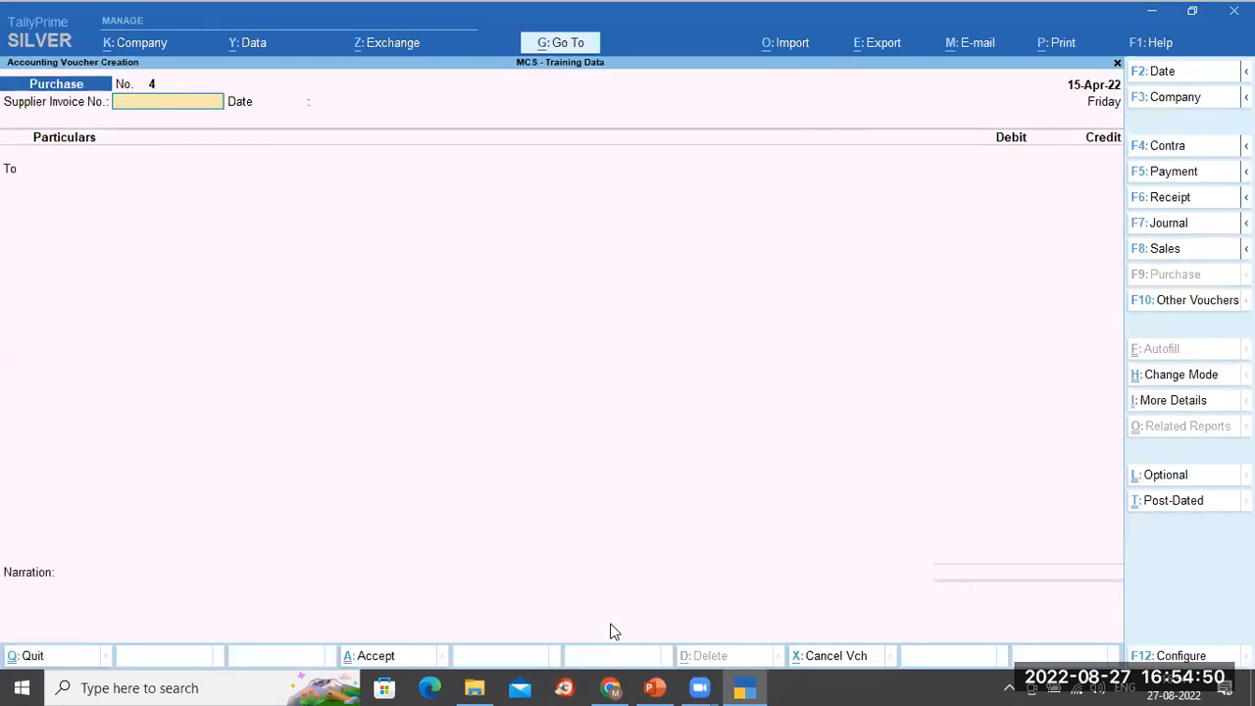
pyautogui.click(1188, 178)
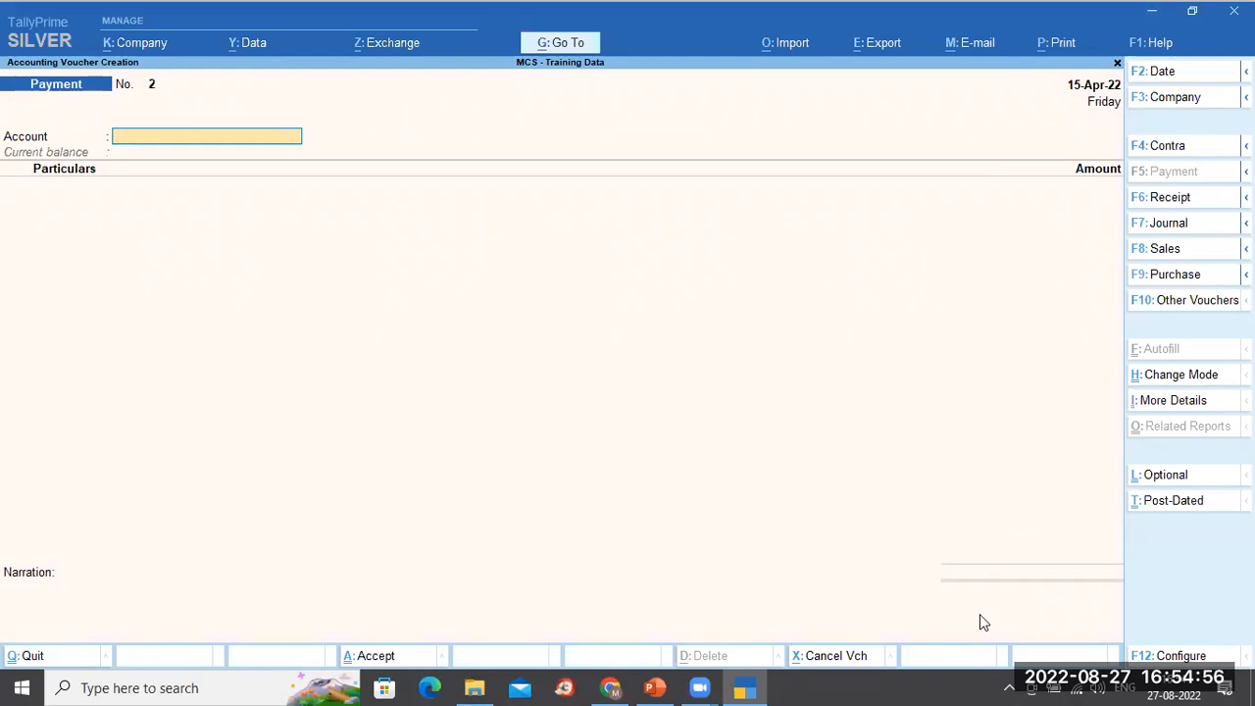
pyautogui.write('c')
pyautogui.press('BackSpace')
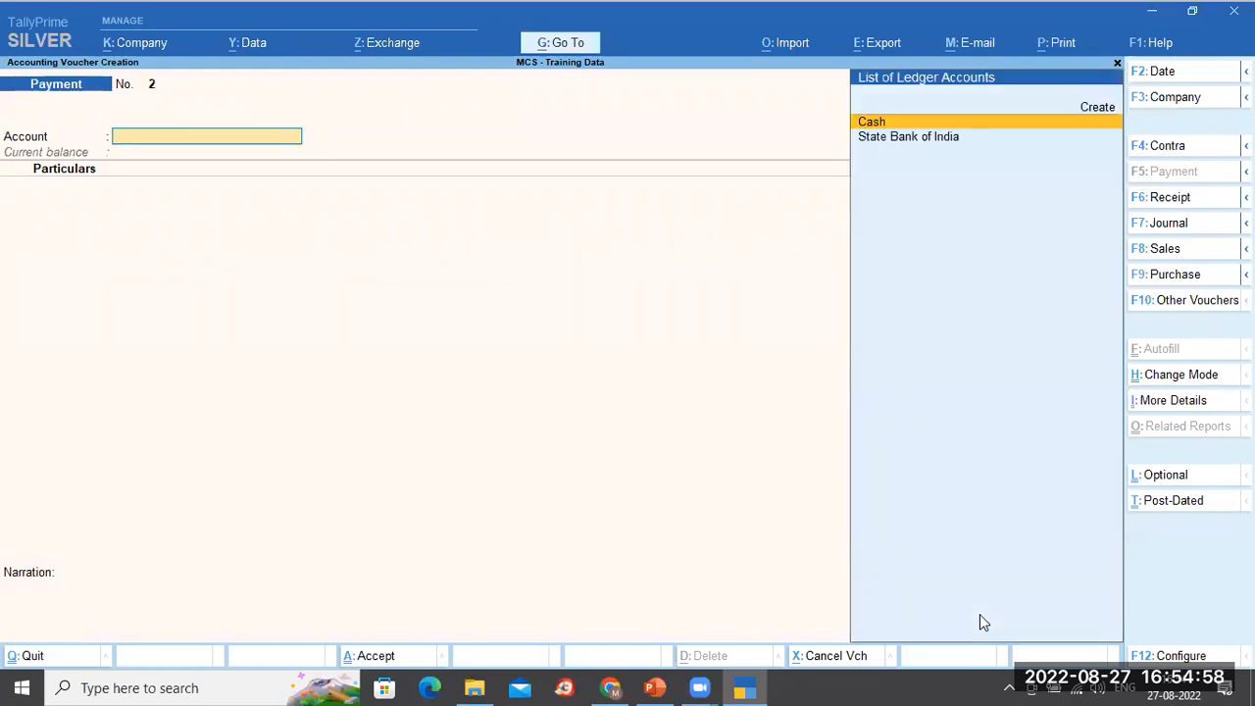
pyautogui.press('Down')
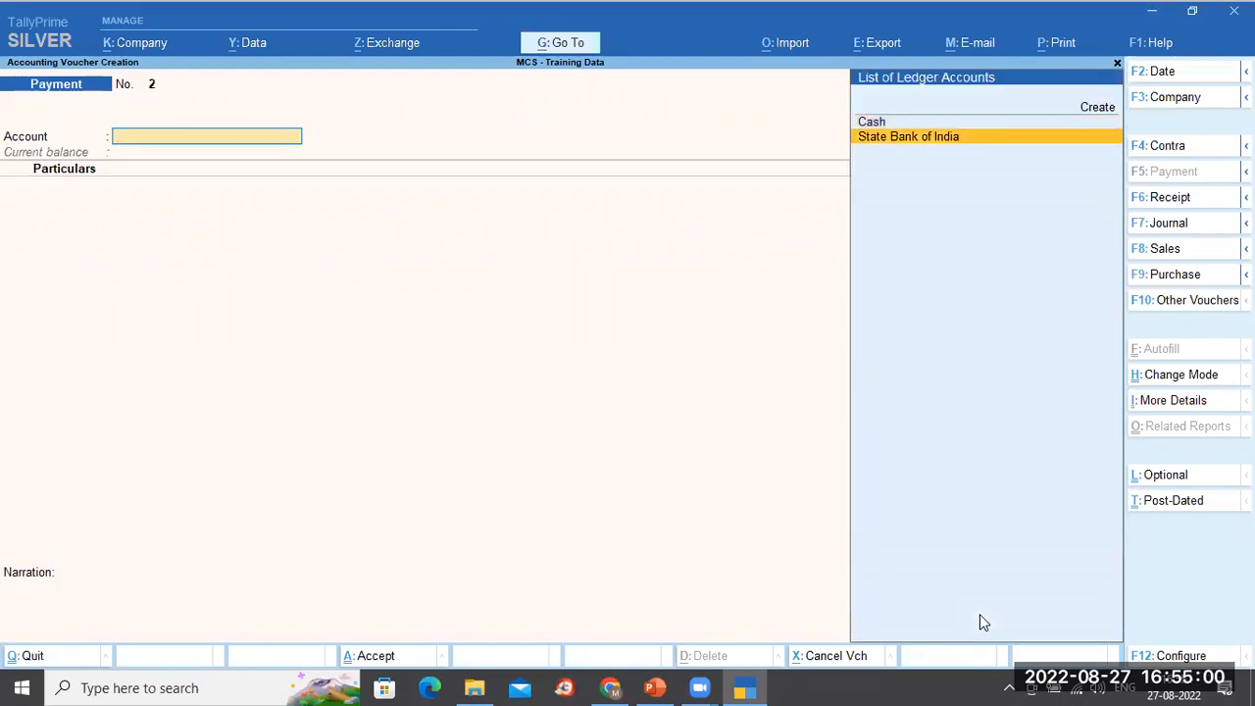
pyautogui.press('Return')
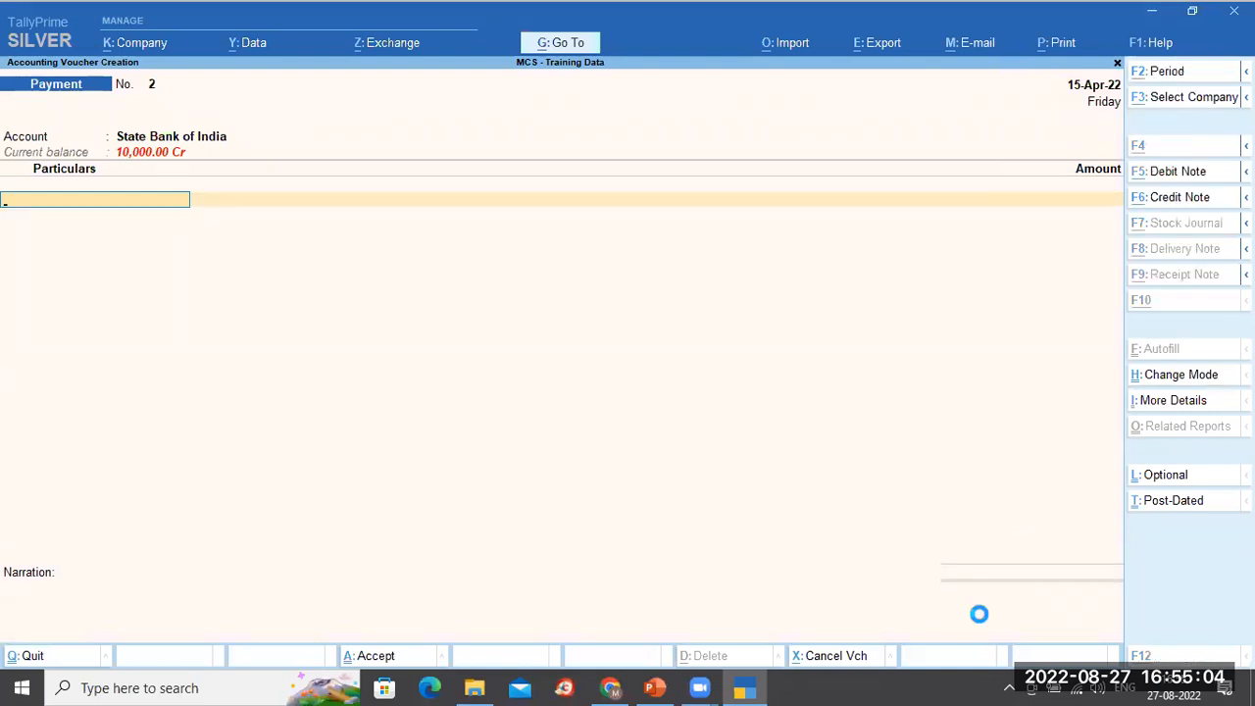
# Create a ledger named Vamana Agencies under Sundry Creditors from within the payment voucher.
pyautogui.hotkey('alt', 'c')
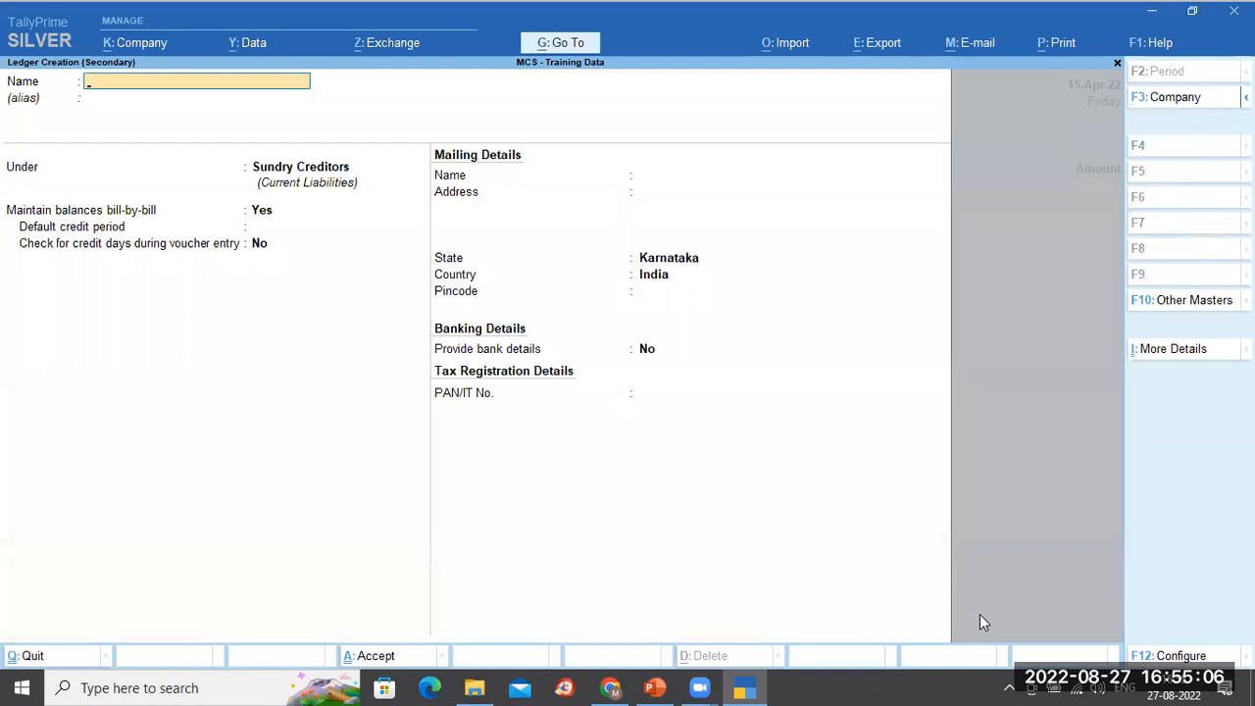
pyautogui.write('Vamana Agan')
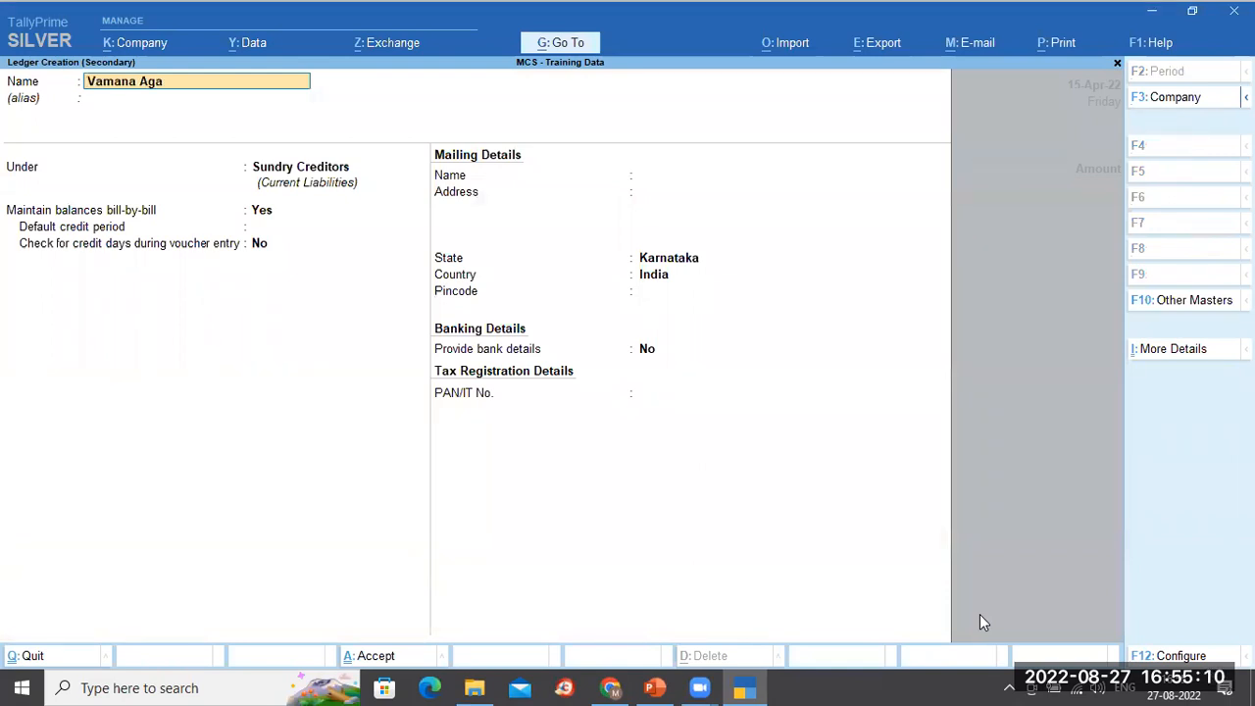
pyautogui.press('BackSpace')
pyautogui.press('BackSpace')
pyautogui.write('encies')
pyautogui.press('Return')
pyautogui.press('Return')
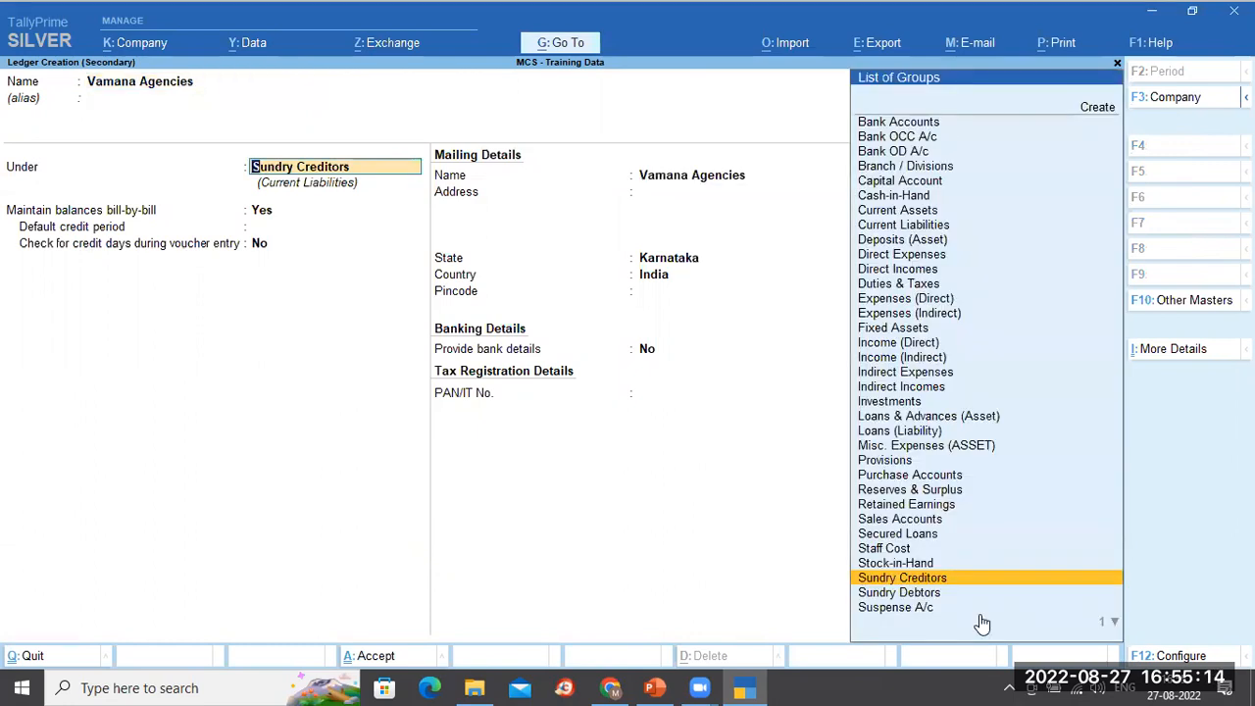
pyautogui.press('Return')
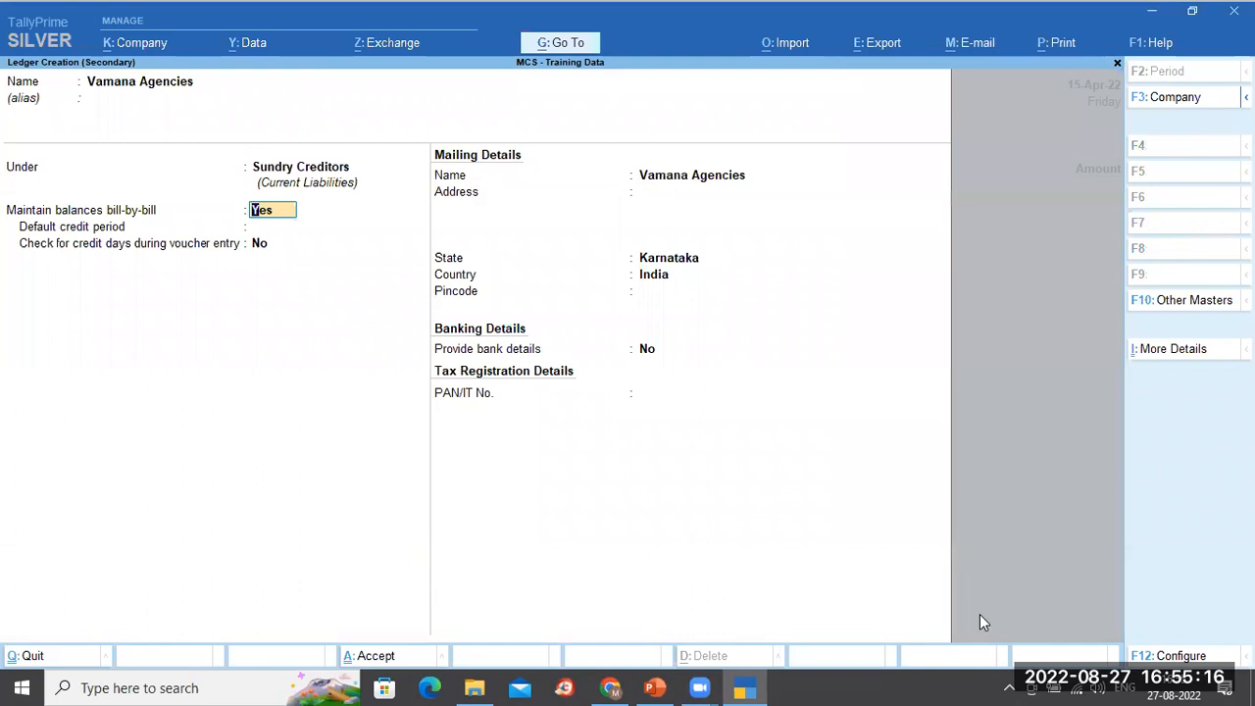
# Keep bill-by-bill balances on, the default credit period blank and the credit days check off, and save the ledger.
pyautogui.press('Return')
pyautogui.press('Return')
pyautogui.press('Return')
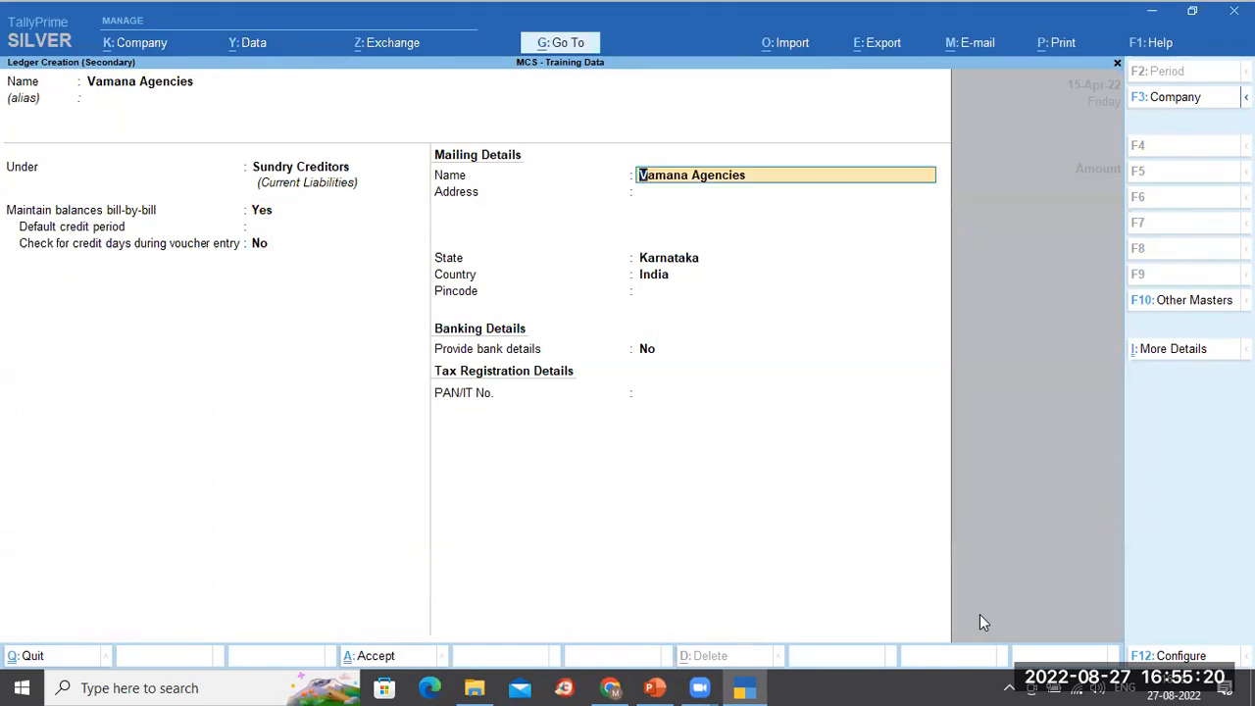
pyautogui.press('ctrl')
pyautogui.hotkey('ctrl', 'a')
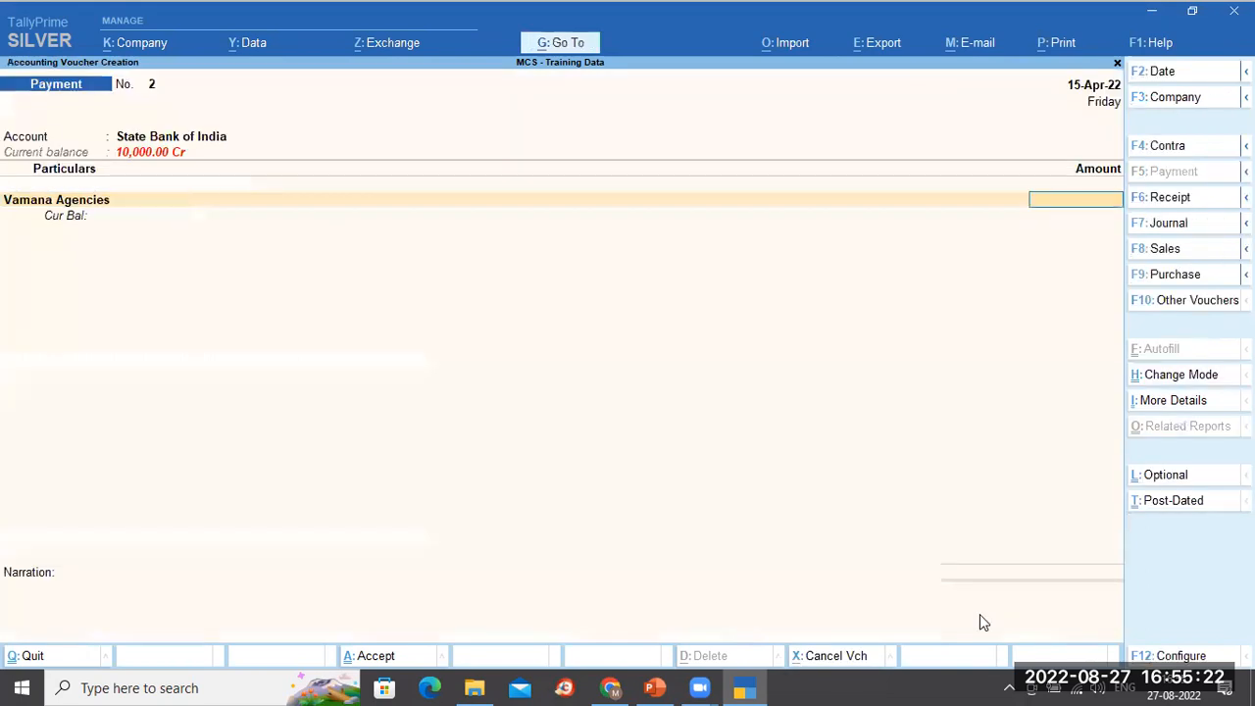
# Enter a payment amount of 1,00,000 for Vamana Agencies and proceed to its bill-wise details.
pyautogui.write('100000')
pyautogui.press('Return')
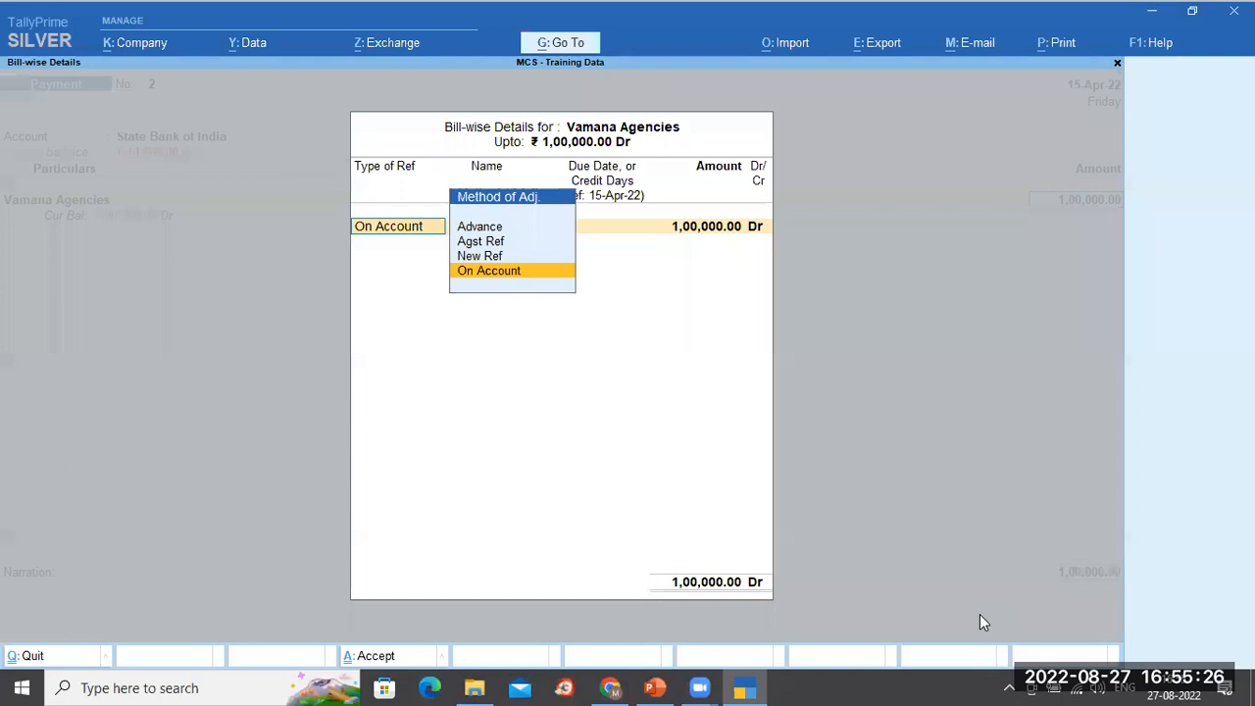
# Allocate the full 1,00,000 payment to Vamana Agencies as an Advance with reference 2 and 10 credit days.
pyautogui.press('Up')
pyautogui.press('Up')
pyautogui.press('Up')
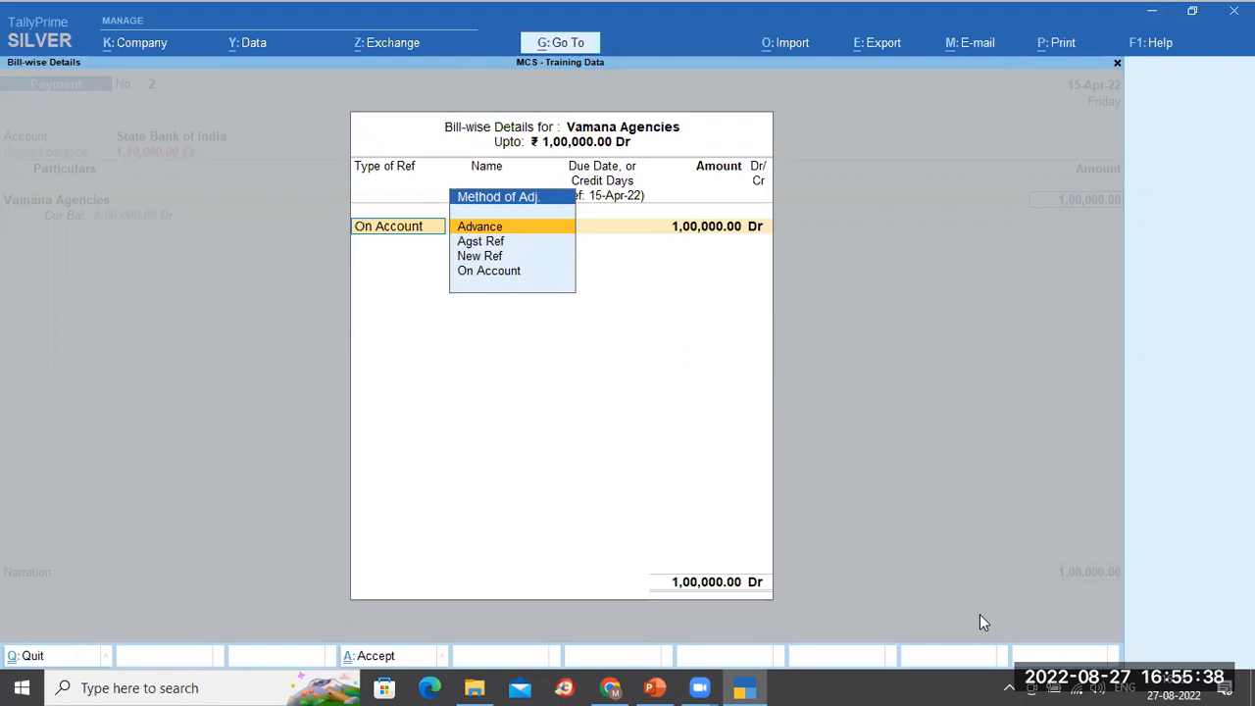
pyautogui.press('Return')
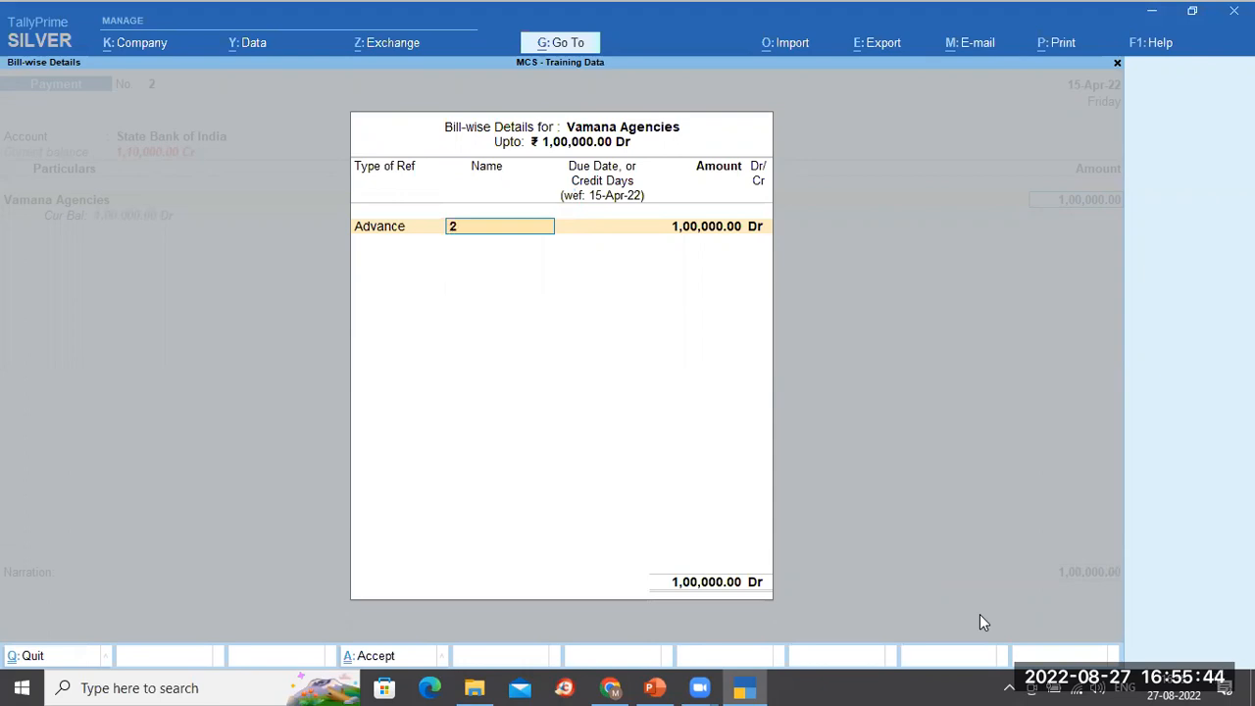
pyautogui.press('Return')
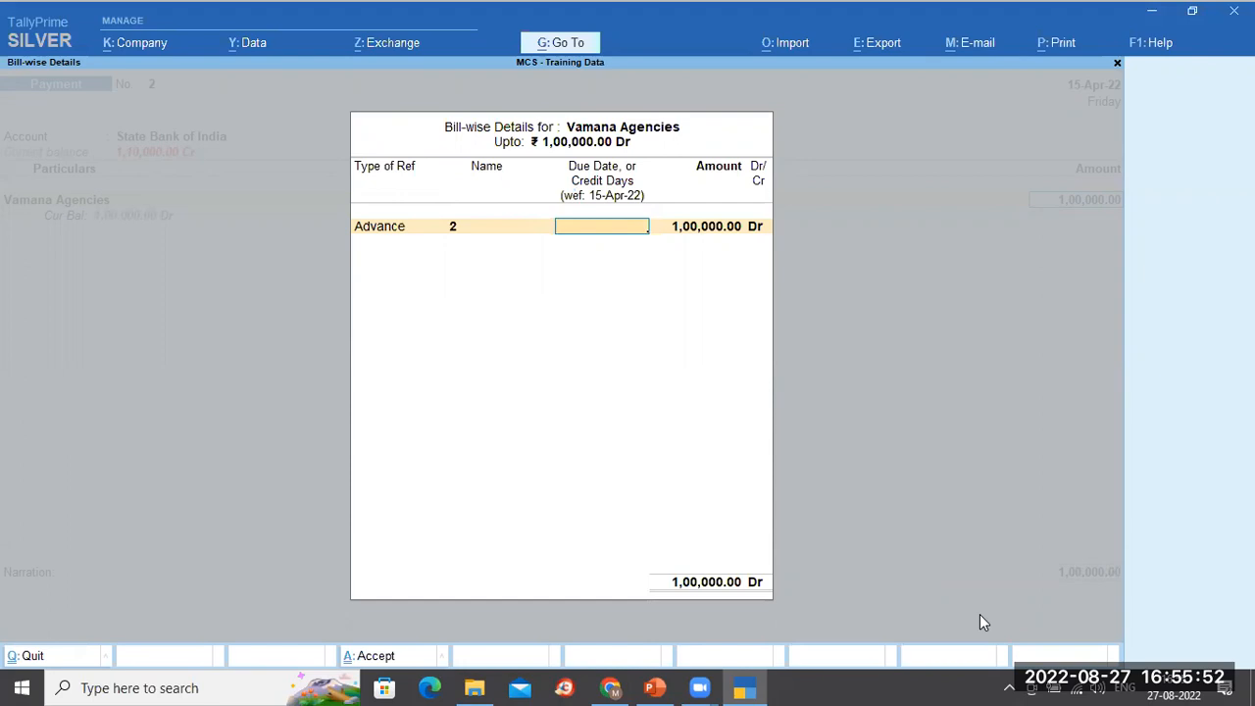
pyautogui.write('10')
pyautogui.press('Return')
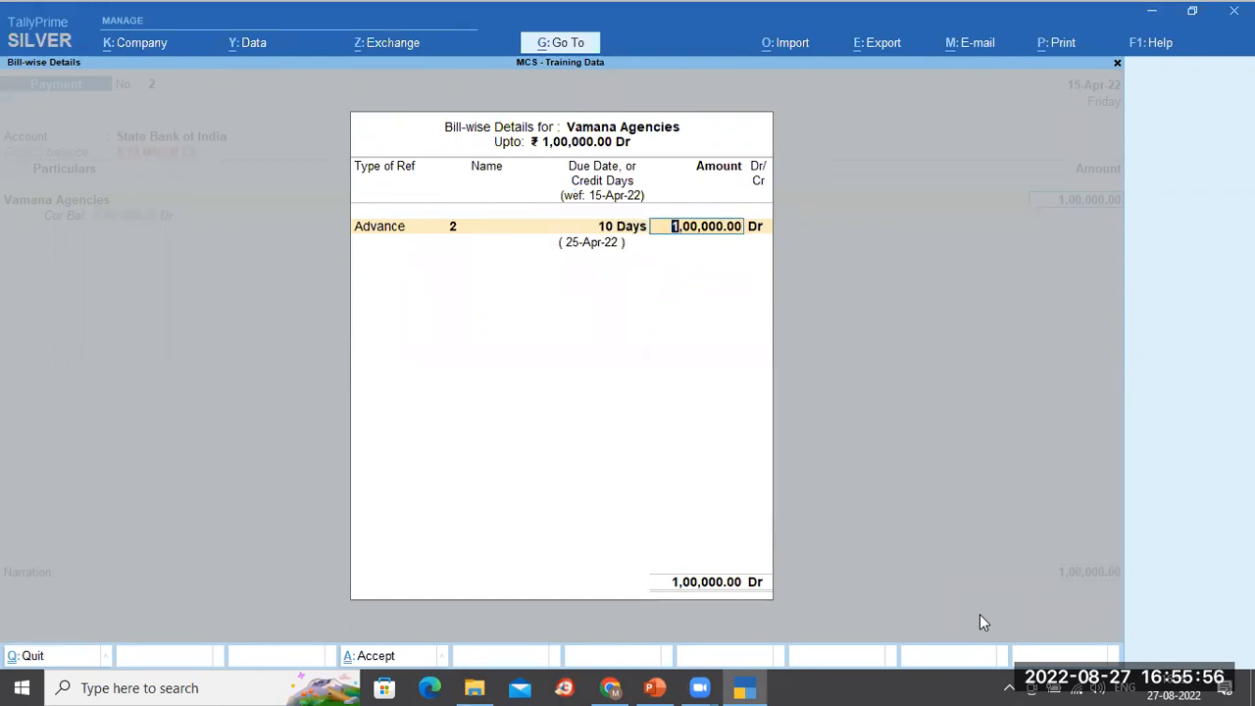
pyautogui.press('Return')
pyautogui.press('Return')
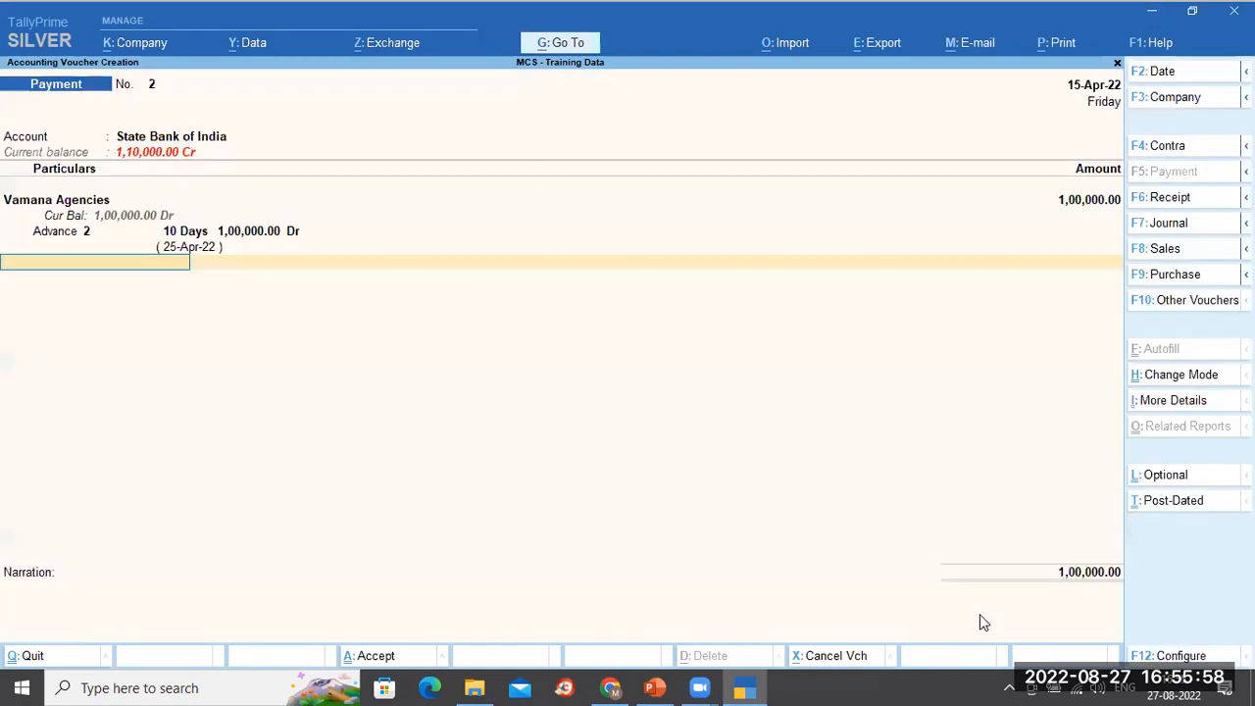
# Complete the State Bank of India allocation as a cheque with instrument number 12345, keeping the cheque range not applicable and the 15-Apr-22 date.
pyautogui.press('Return')
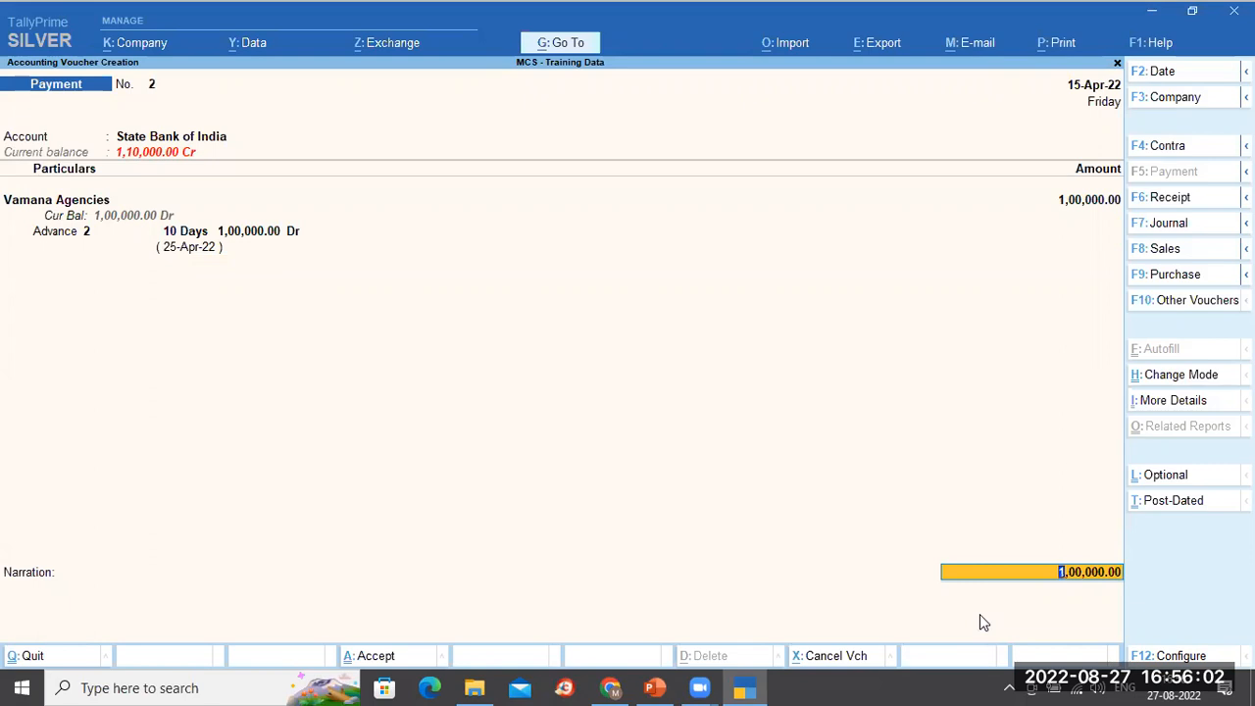
pyautogui.press('Return')
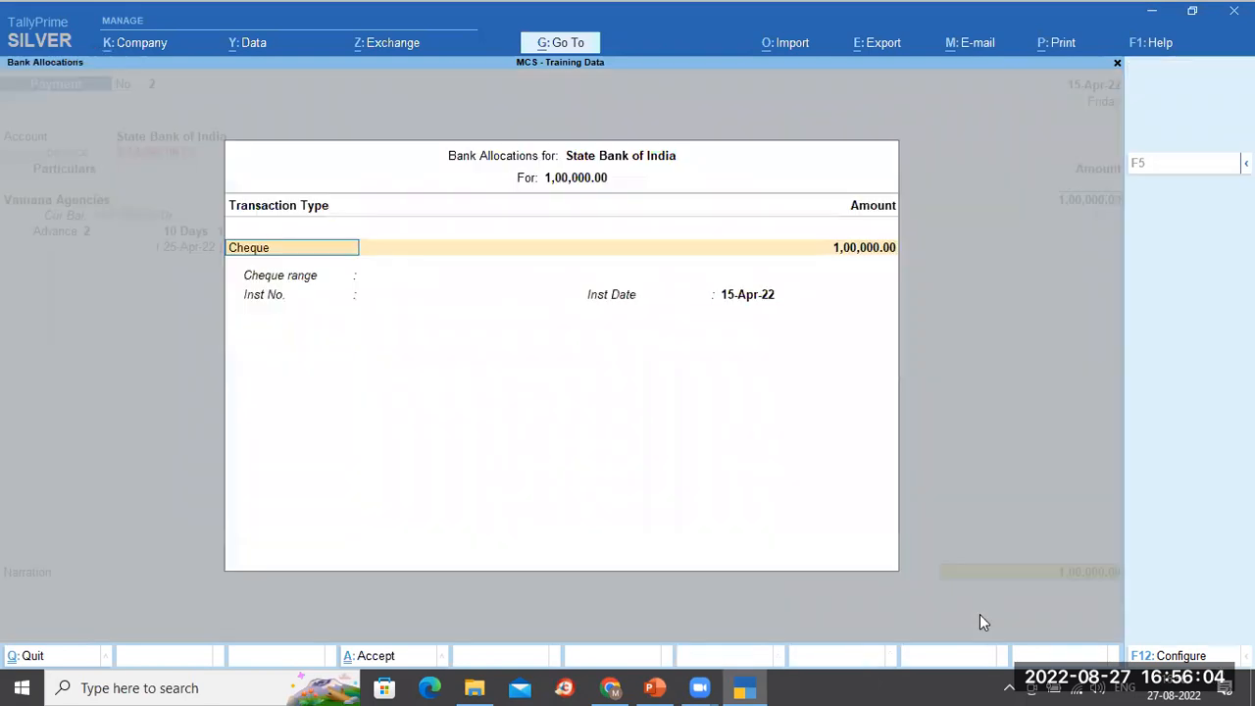
pyautogui.press('Return')
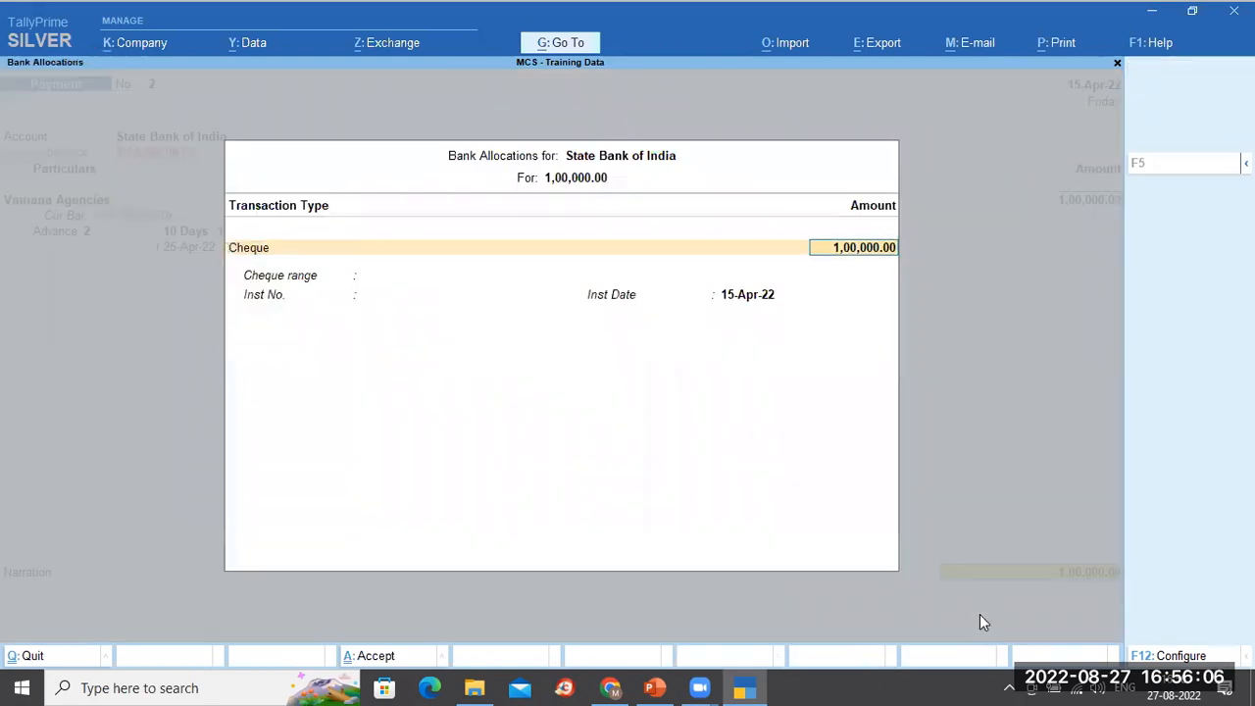
pyautogui.press('Return')
pyautogui.write('12345')
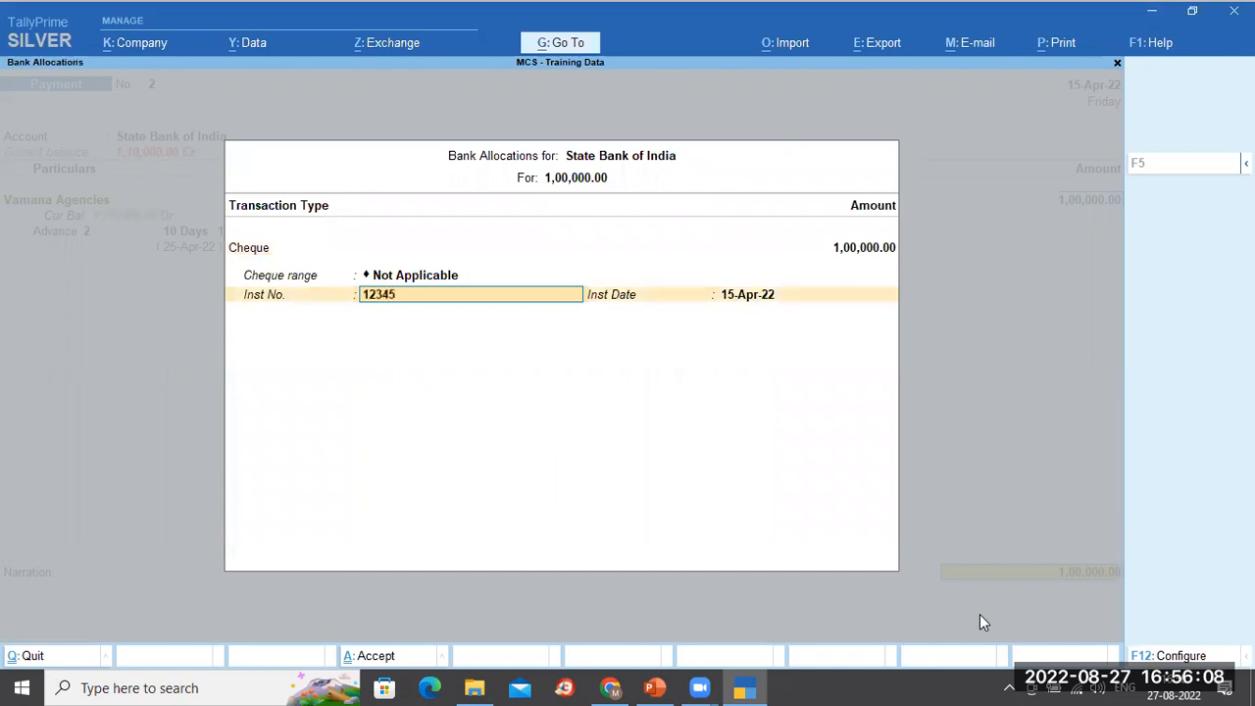
pyautogui.press('Return')
pyautogui.press('Return')
# Add the narration "Being advance paid for supply of materials", save the payment voucher and leave voucher entry.
pyautogui.write('Being advance')
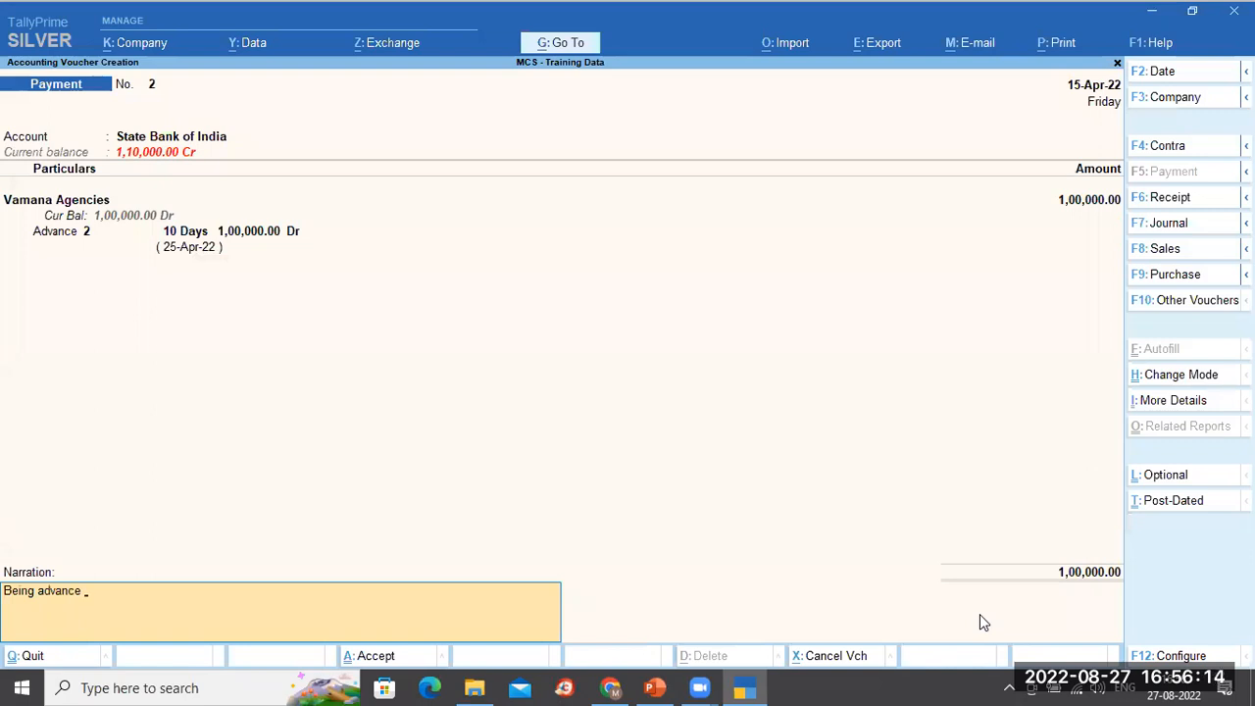
pyautogui.write(' paid for supply of materials')
pyautogui.press('Return')
pyautogui.press('Return')
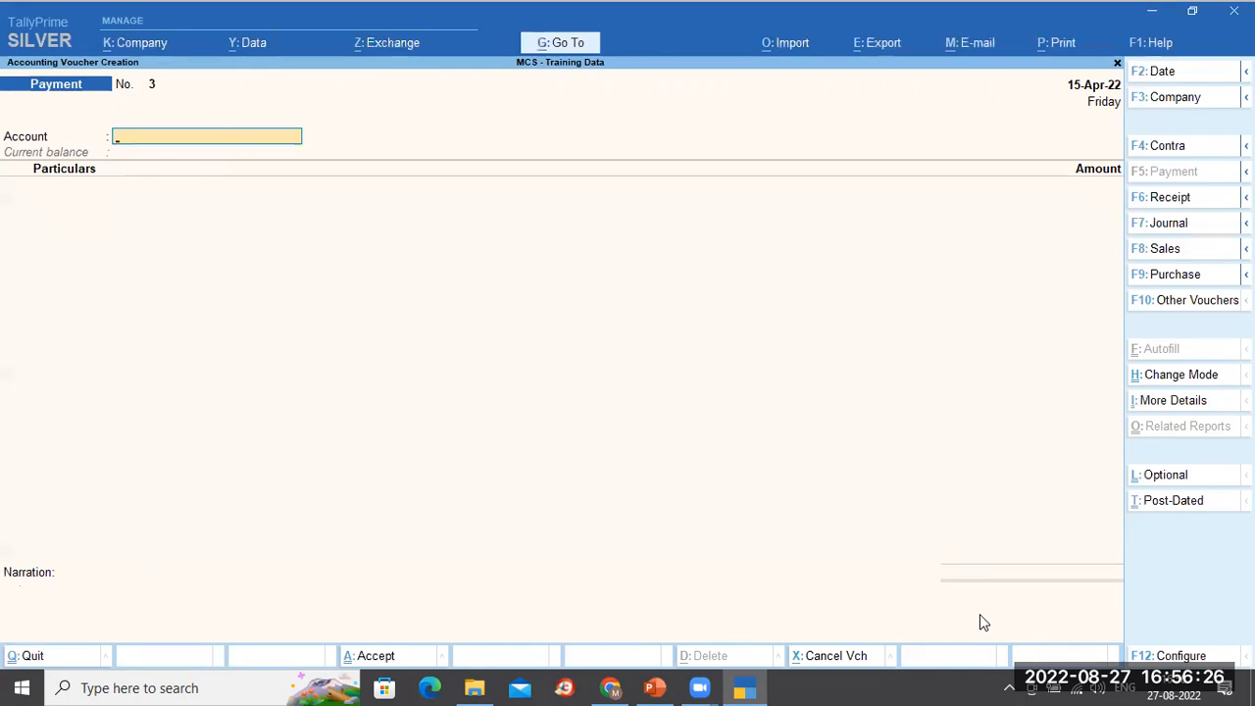
pyautogui.press('Escape')
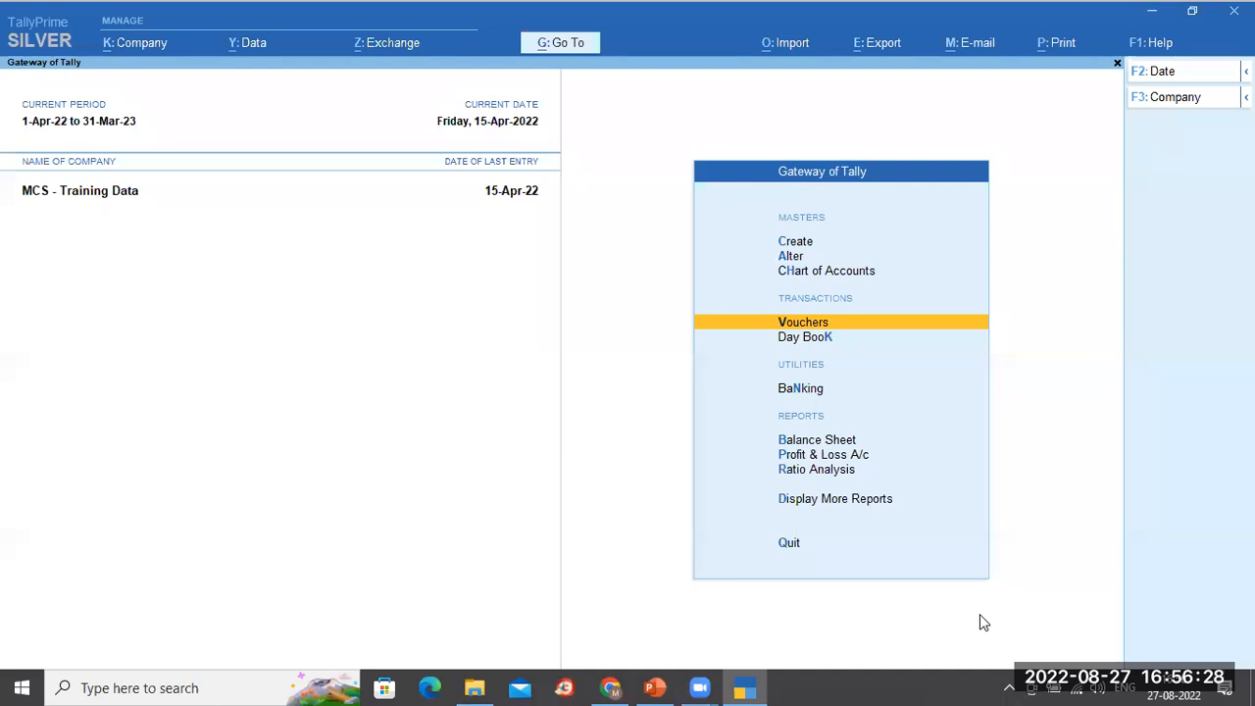
# Open the ledger outstandings report for Vamana Agencies from the statements of accounts.
pyautogui.press('d')
pyautogui.press('s')
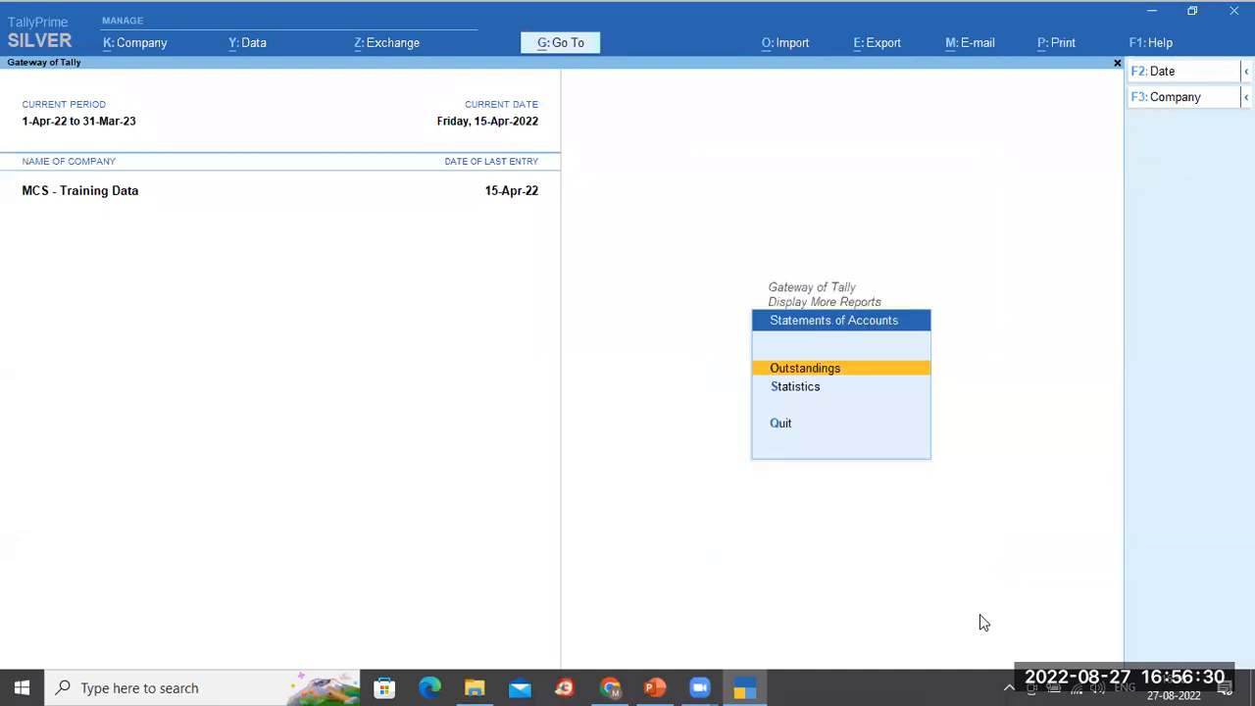
pyautogui.press('o')
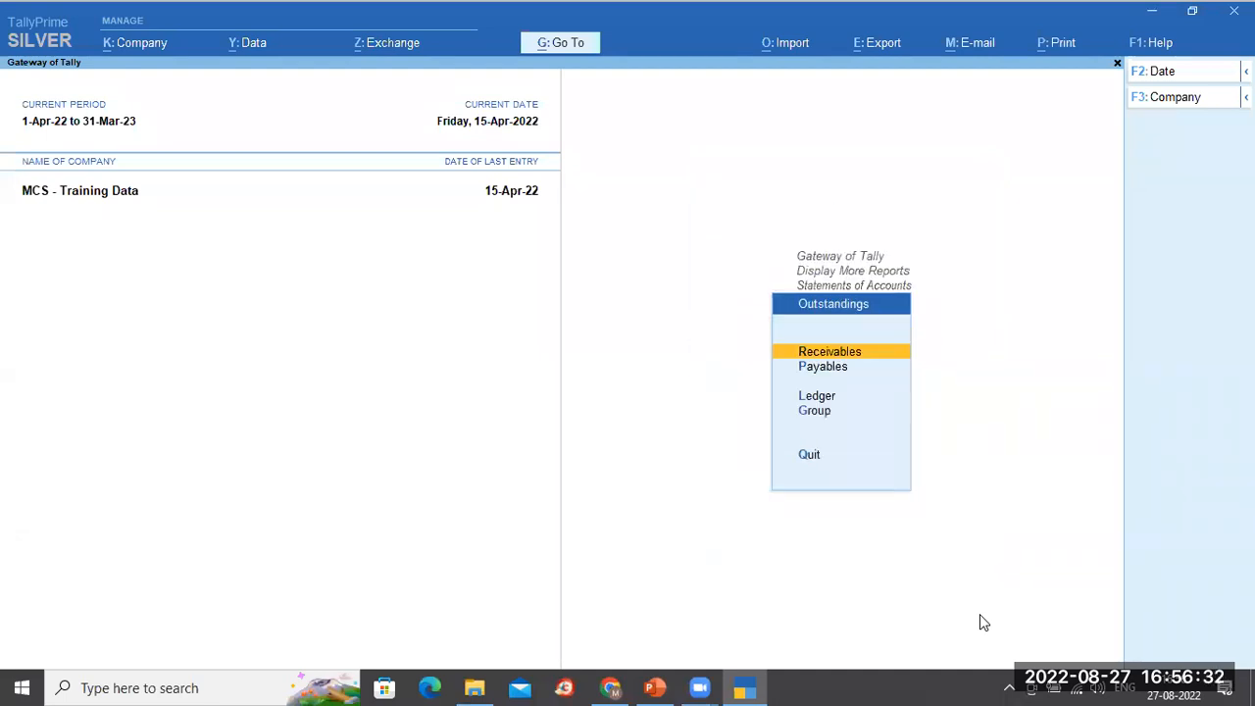
pyautogui.press('Down')
pyautogui.press('Down')
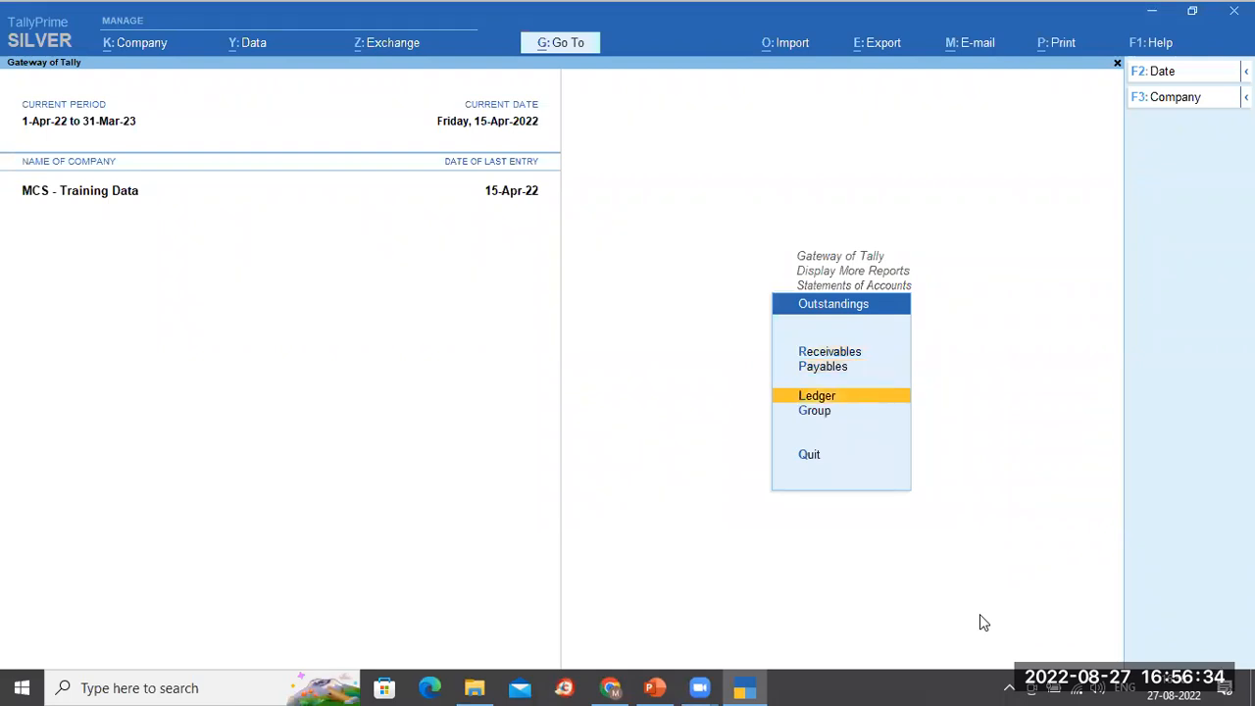
pyautogui.press('Return')
pyautogui.write('va')
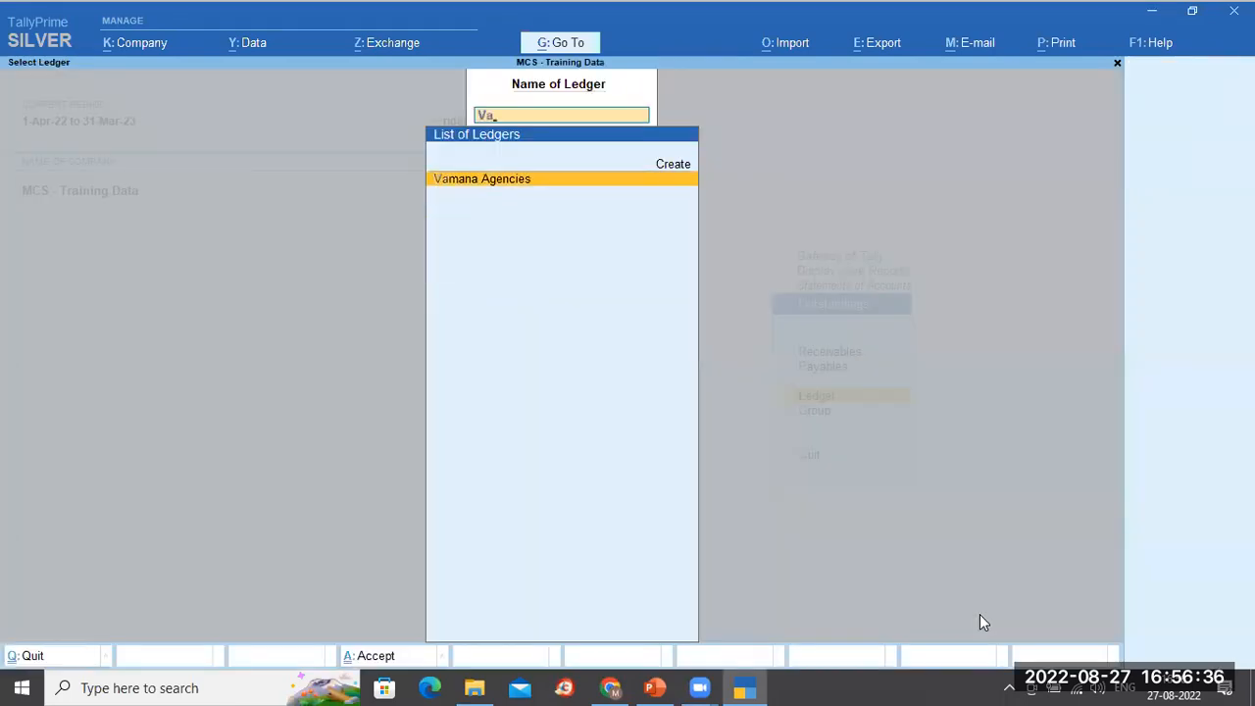
pyautogui.press('Return')
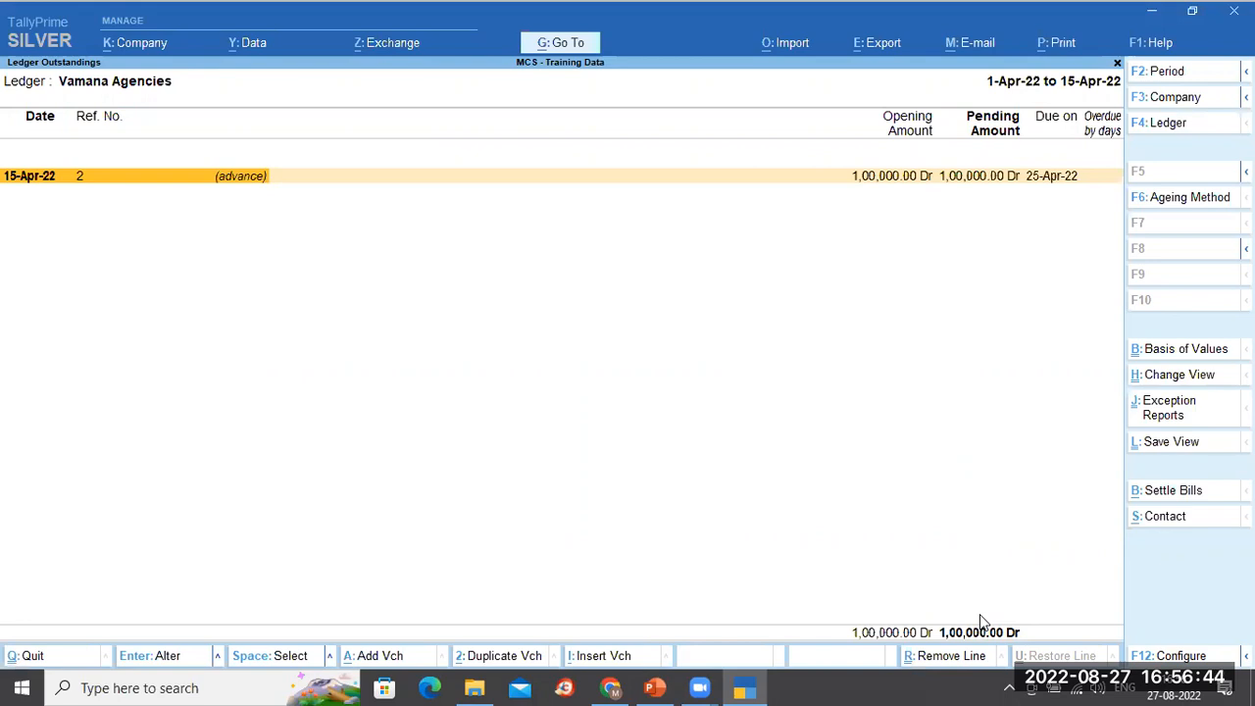
# Expand the advance entry, view its payment voucher without changes, and return to the Gateway of Tally.
pyautogui.hotkey('shift', 'Return')
pyautogui.press('Down')
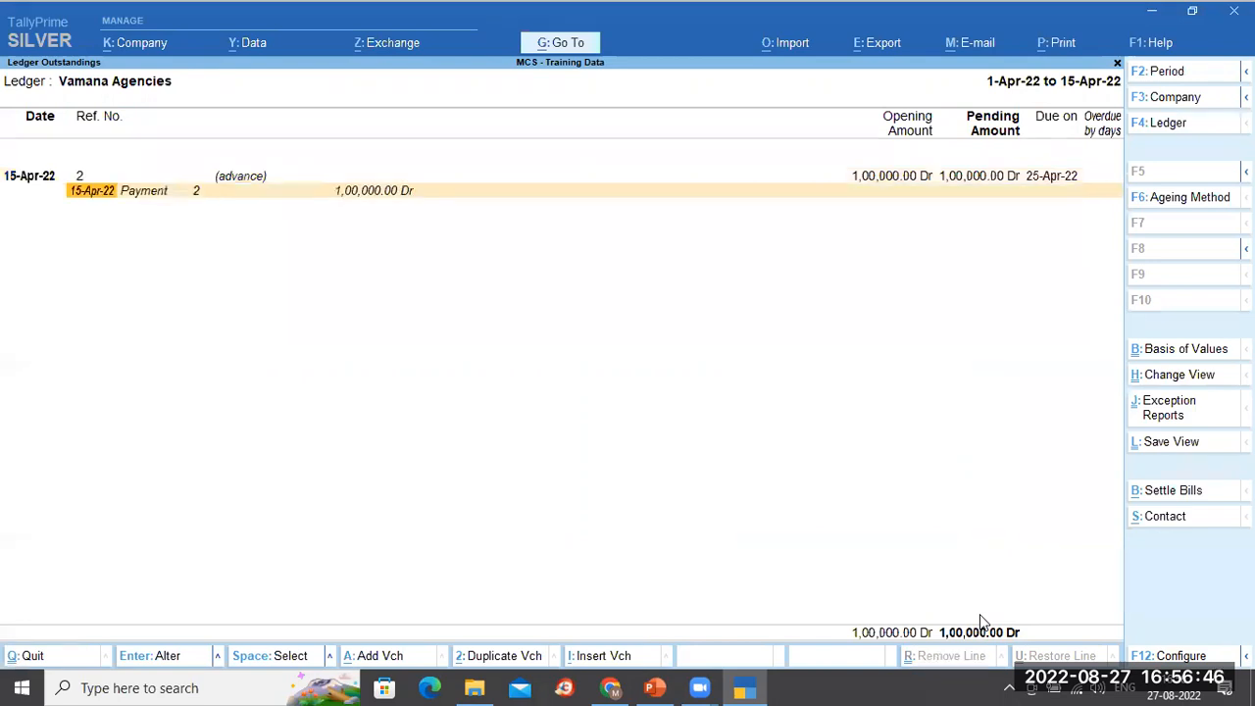
pyautogui.press('Return')
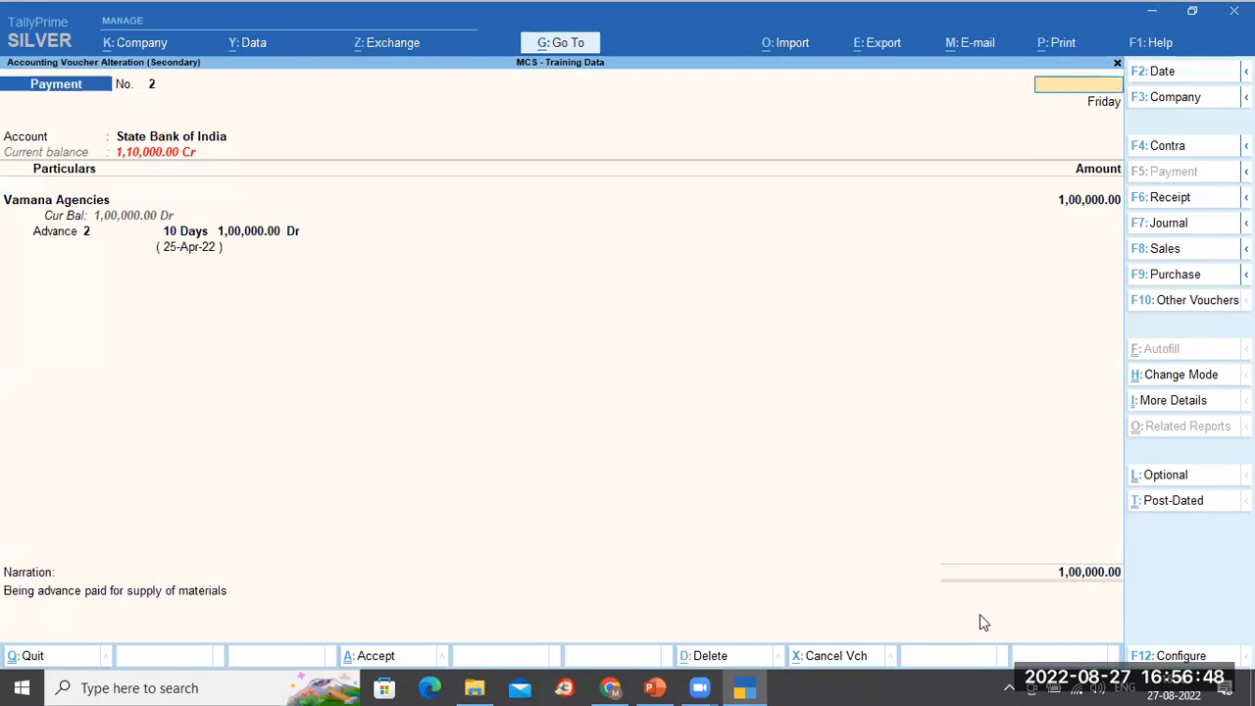
pyautogui.press('Escape')
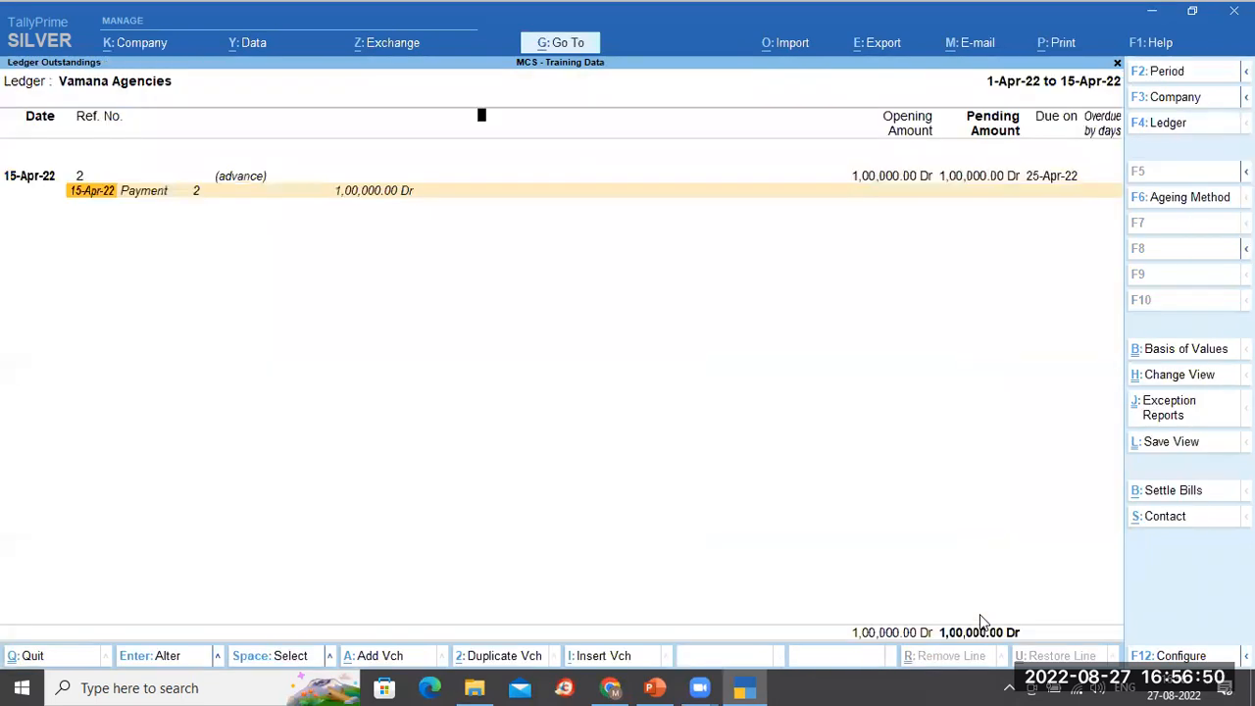
pyautogui.press('Escape')
pyautogui.press('Escape')
pyautogui.press('Escape')
pyautogui.press('Escape')
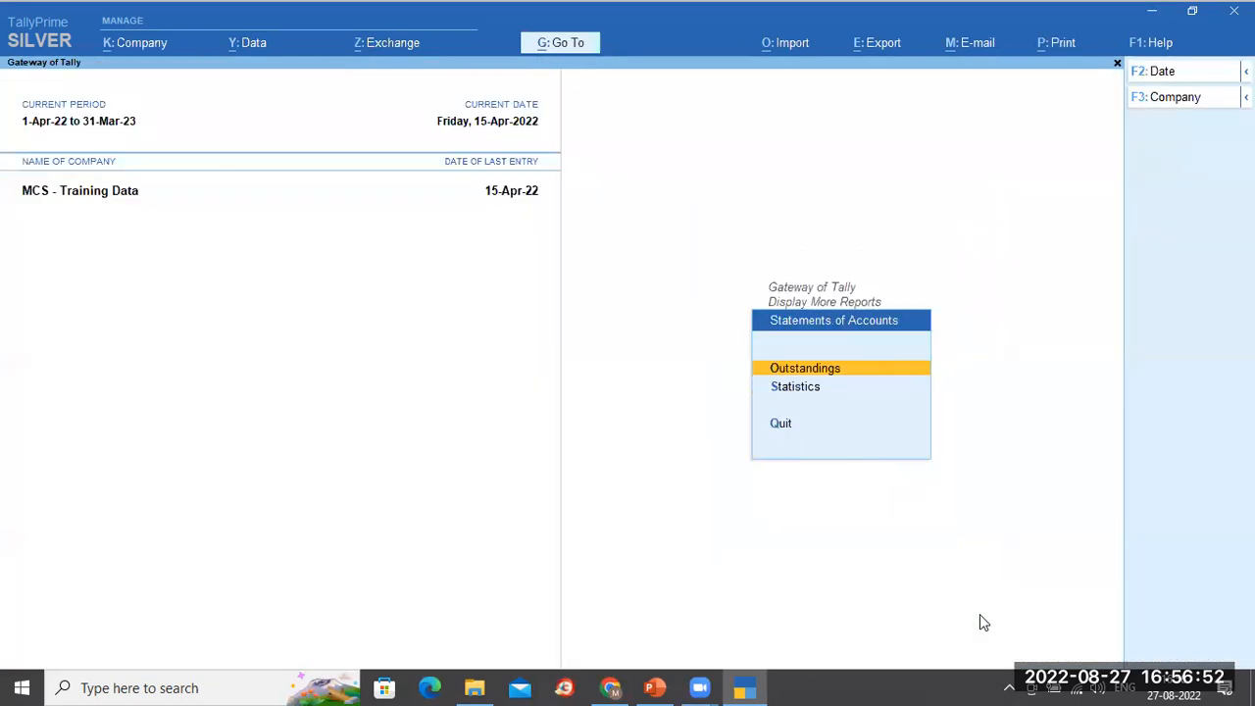
pyautogui.press('Escape')
pyautogui.press('Escape')
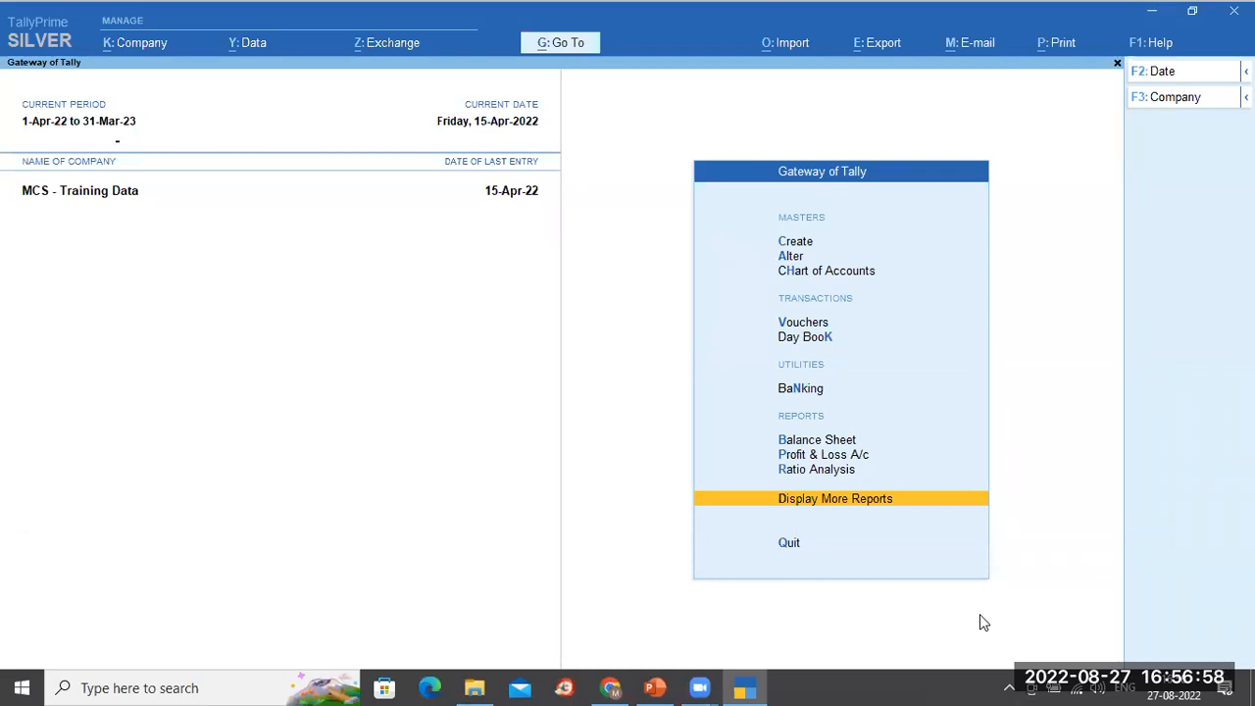
# Start a purchase voucher dated 23-Apr-22 and switch its entry mode to As Voucher.
pyautogui.press('v')
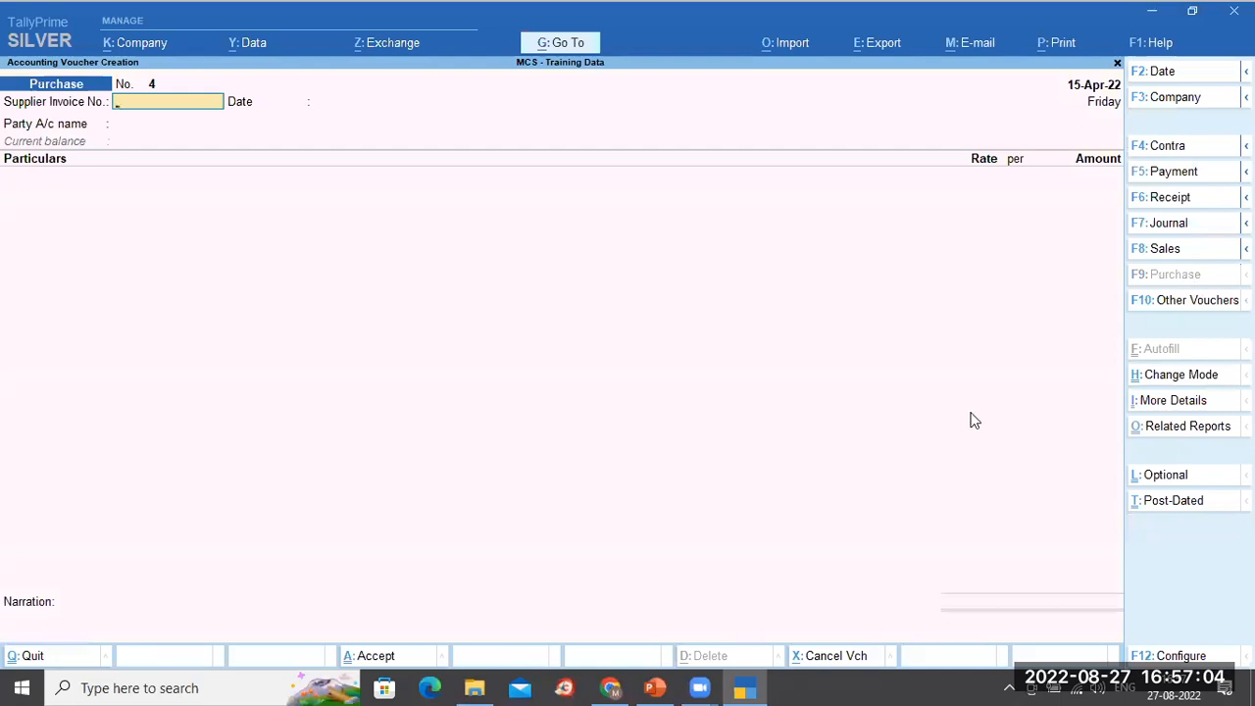
pyautogui.press('F2')
pyautogui.write('23')
pyautogui.write('-4')
pyautogui.press('Return')
pyautogui.click(1182, 383)
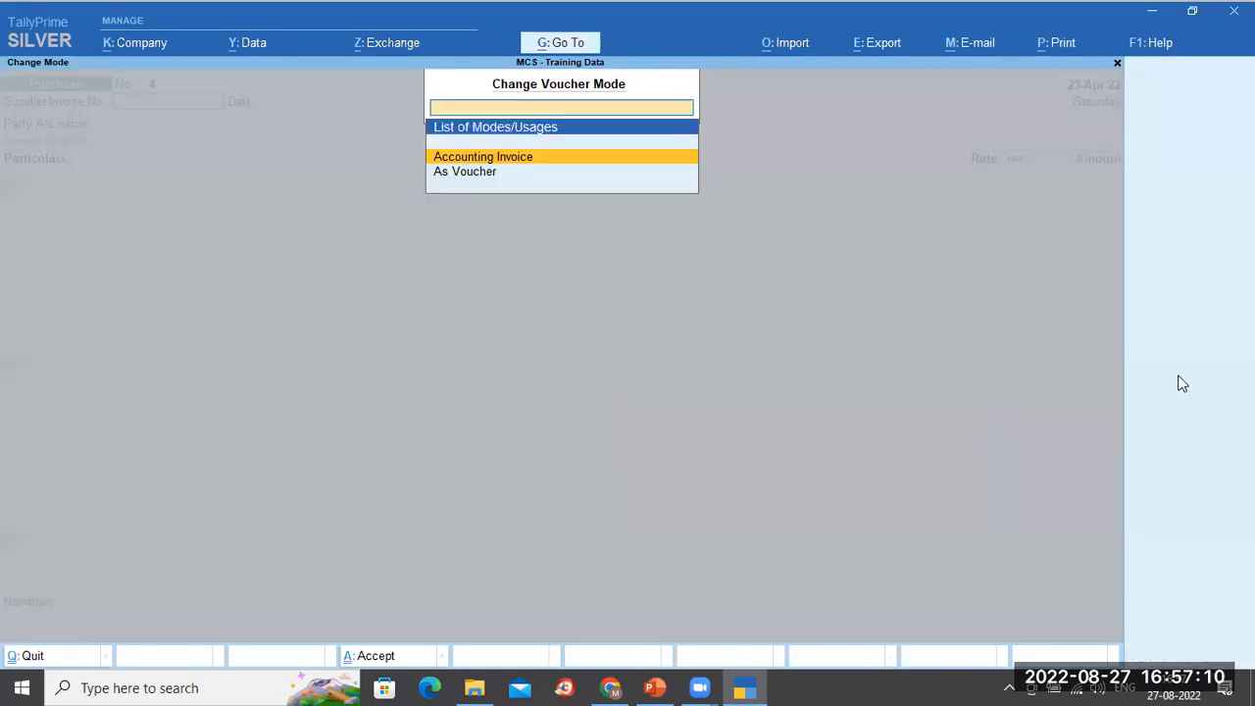
pyautogui.press('Down')
pyautogui.press('Return')
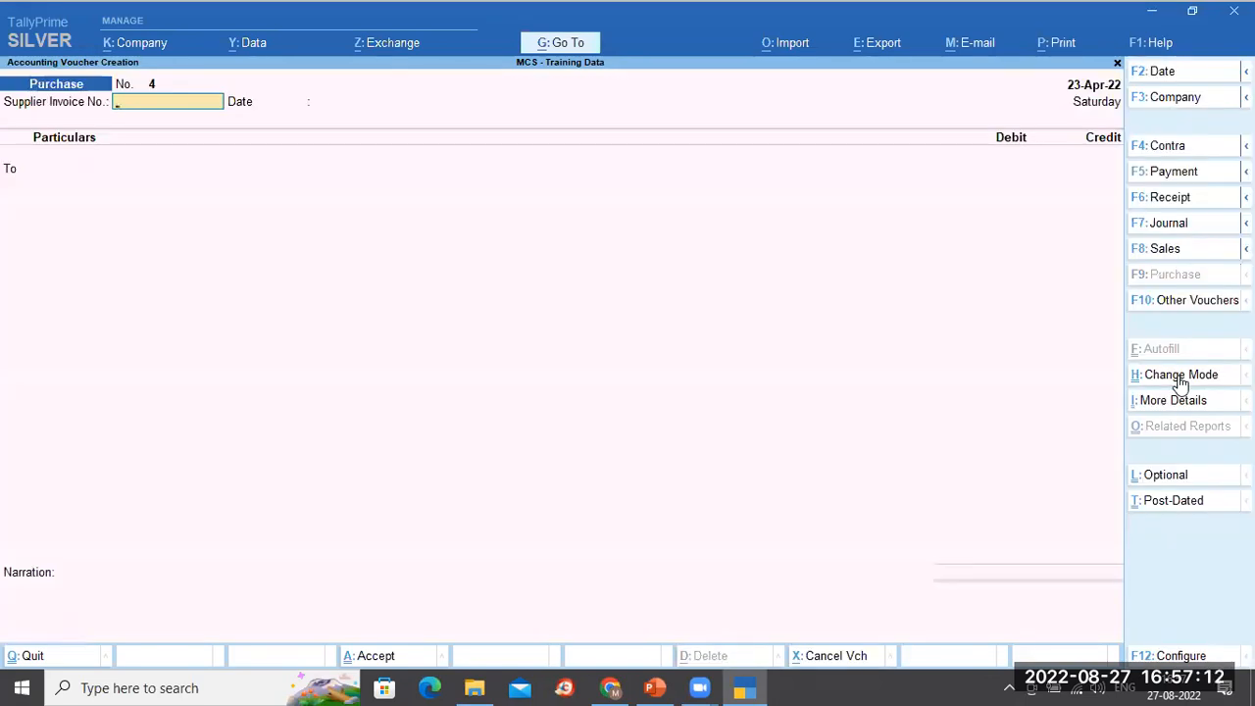
# Enter supplier invoice number 25 on the purchase voucher and keep 23-Apr-22 as the invoice date.
pyautogui.write('25')
pyautogui.press('Return')
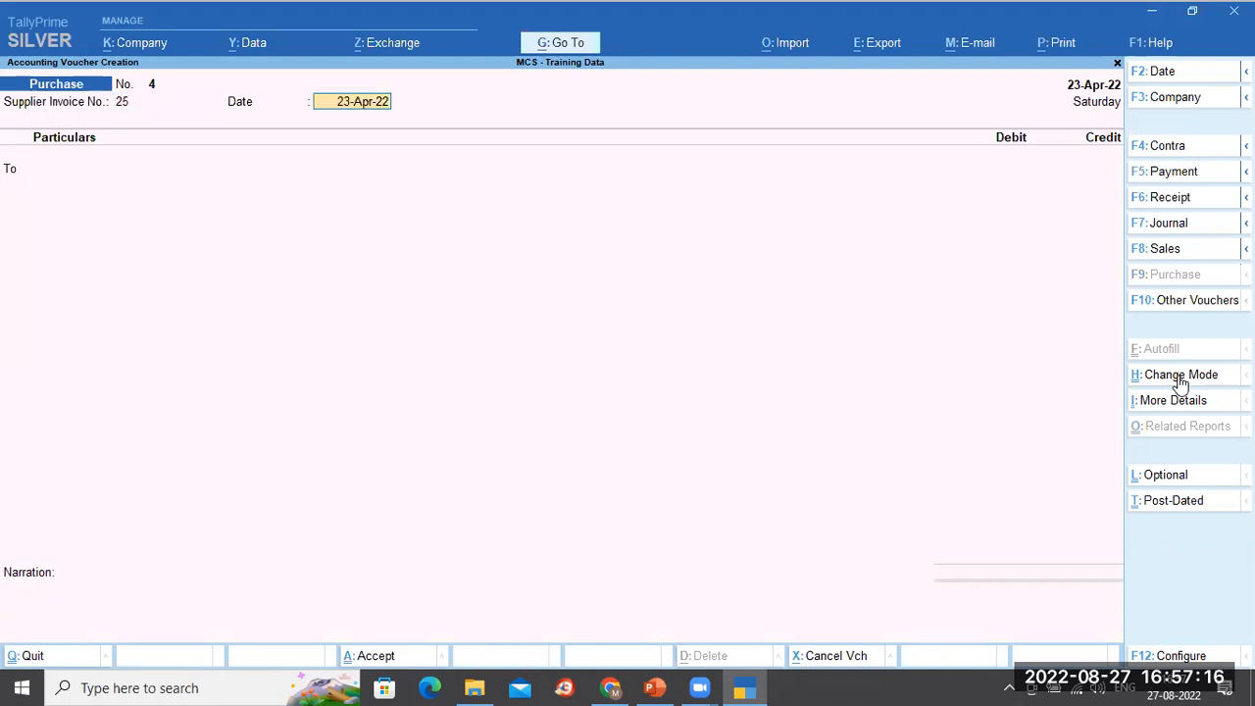
pyautogui.press('Return')
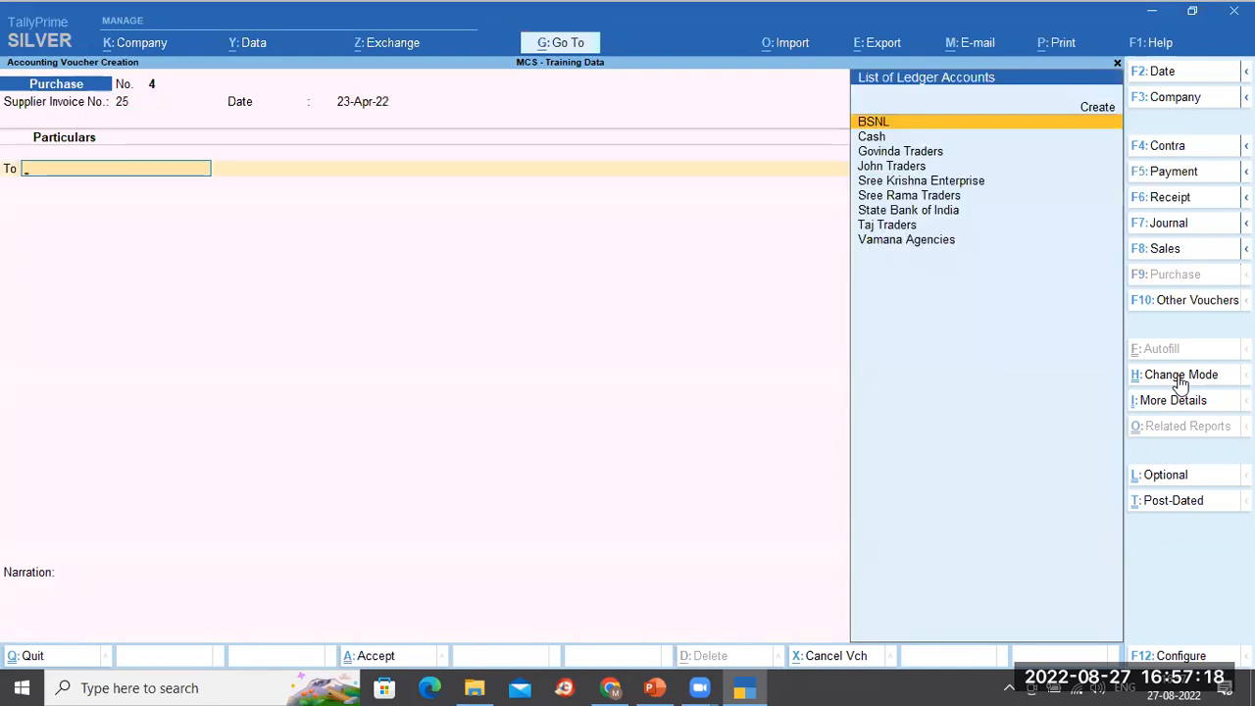
# Credit Vamana Agencies with 1,00,000 in the purchase voucher, accepting the default party details.
pyautogui.press('Down')
pyautogui.press('Down')
pyautogui.press('Down')
pyautogui.press('Down')
pyautogui.press('Down')
pyautogui.press('Down')
pyautogui.press('Down')
pyautogui.press('Down')
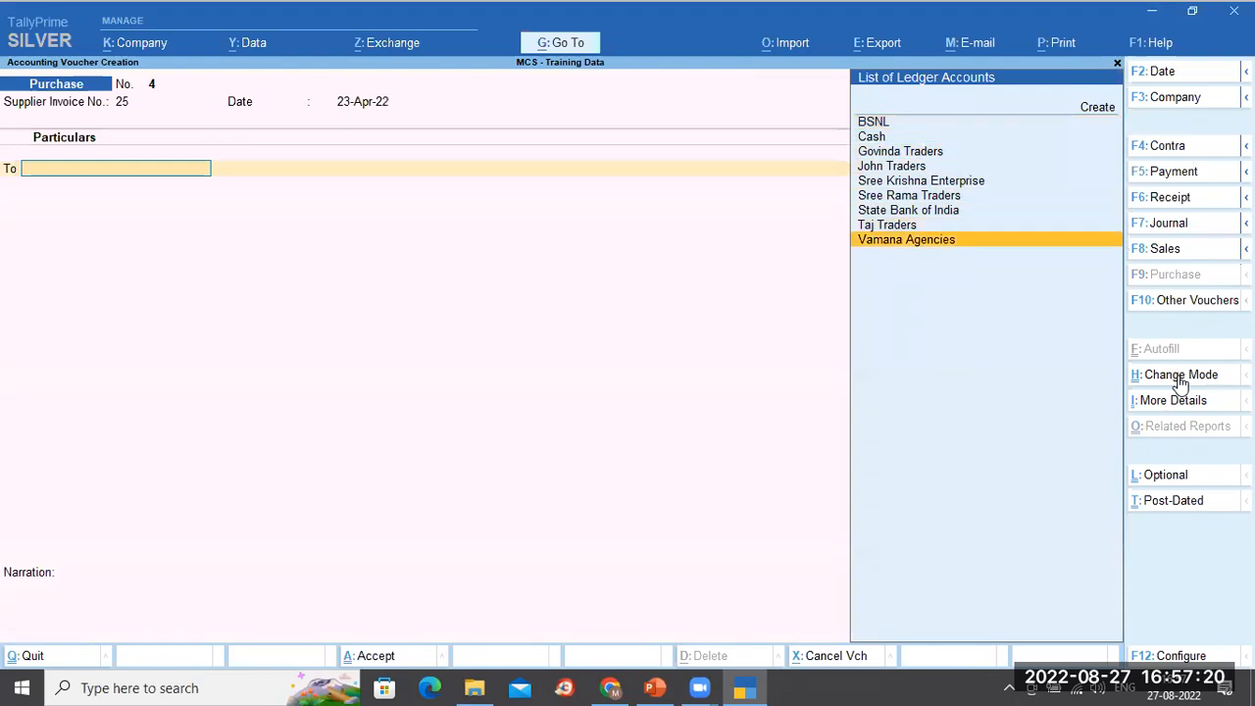
pyautogui.press('Return')
pyautogui.hotkey('ctrl', 'a')
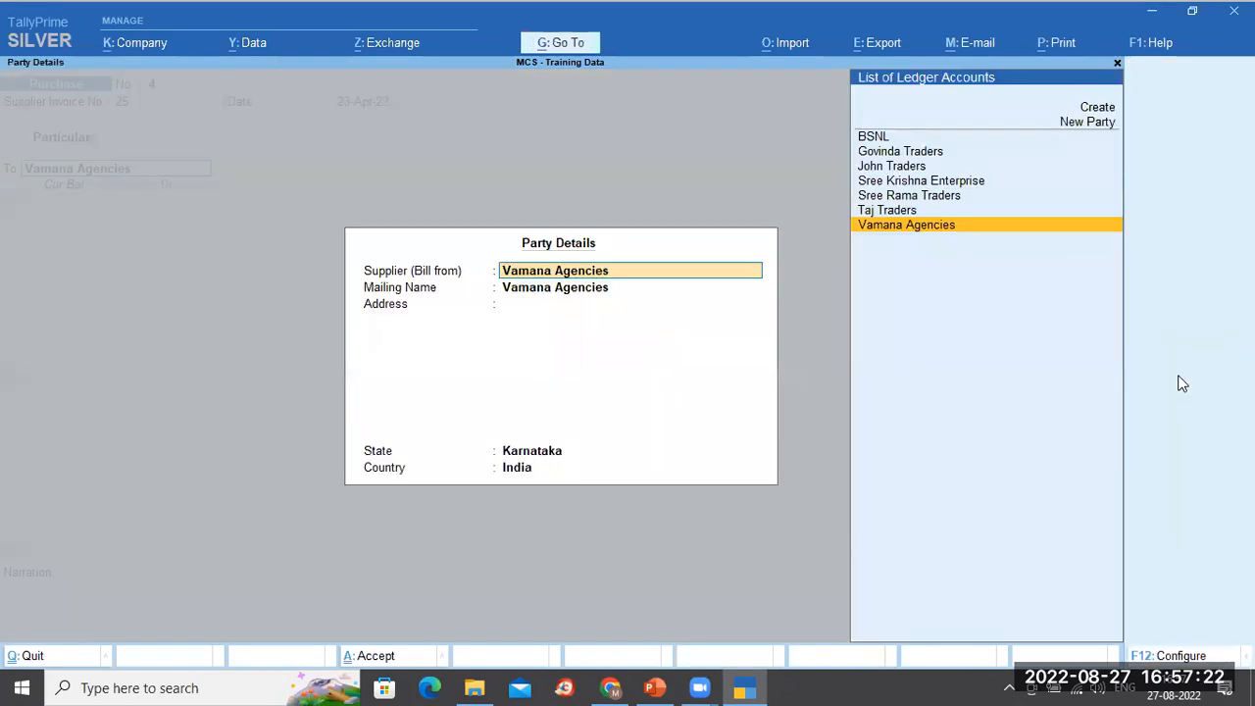
pyautogui.hotkey('ctrl', 'a')
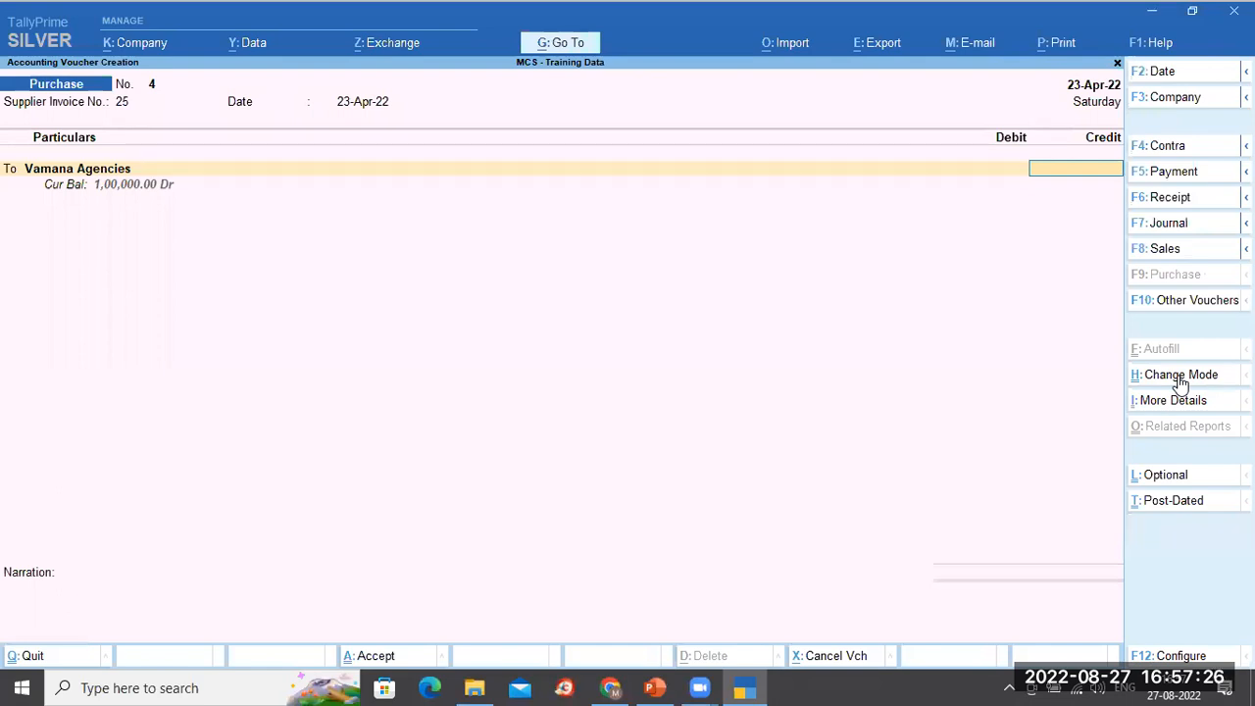
pyautogui.write('100000')
pyautogui.press('Return')
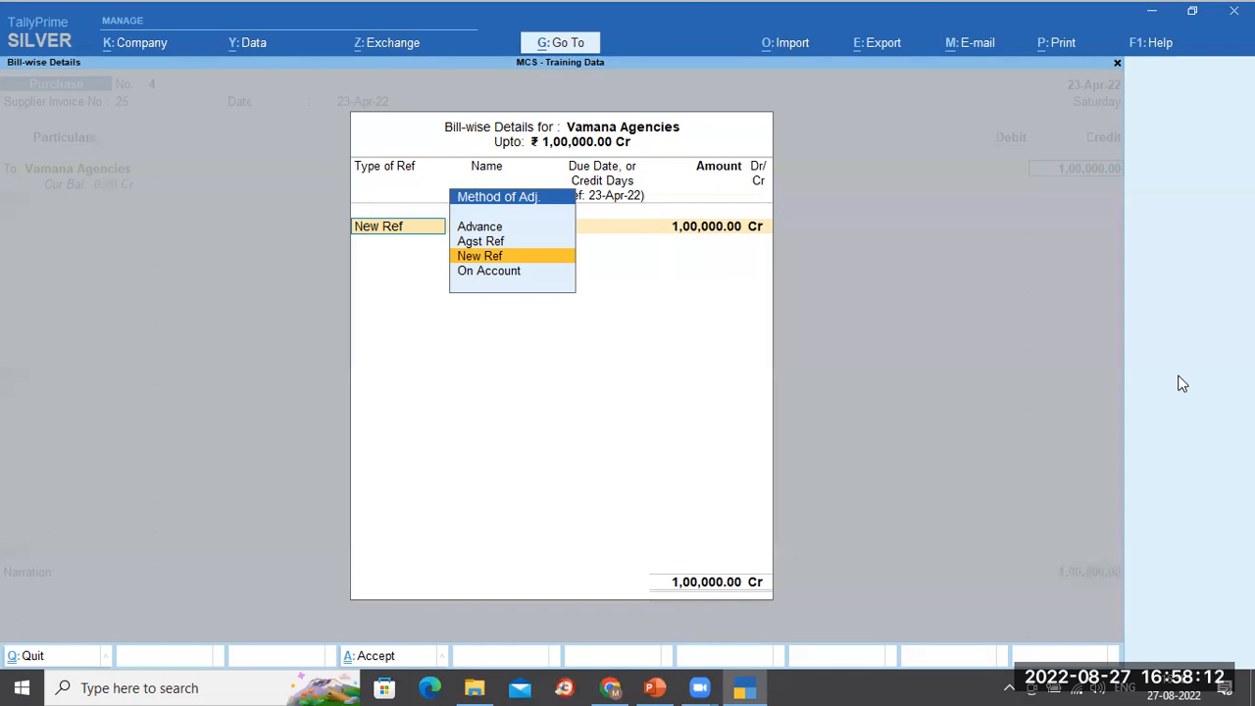
# Allocate the purchase amount as Agst Ref against the pending advance reference 2 dated 15-Apr-22.
pyautogui.press('Up')
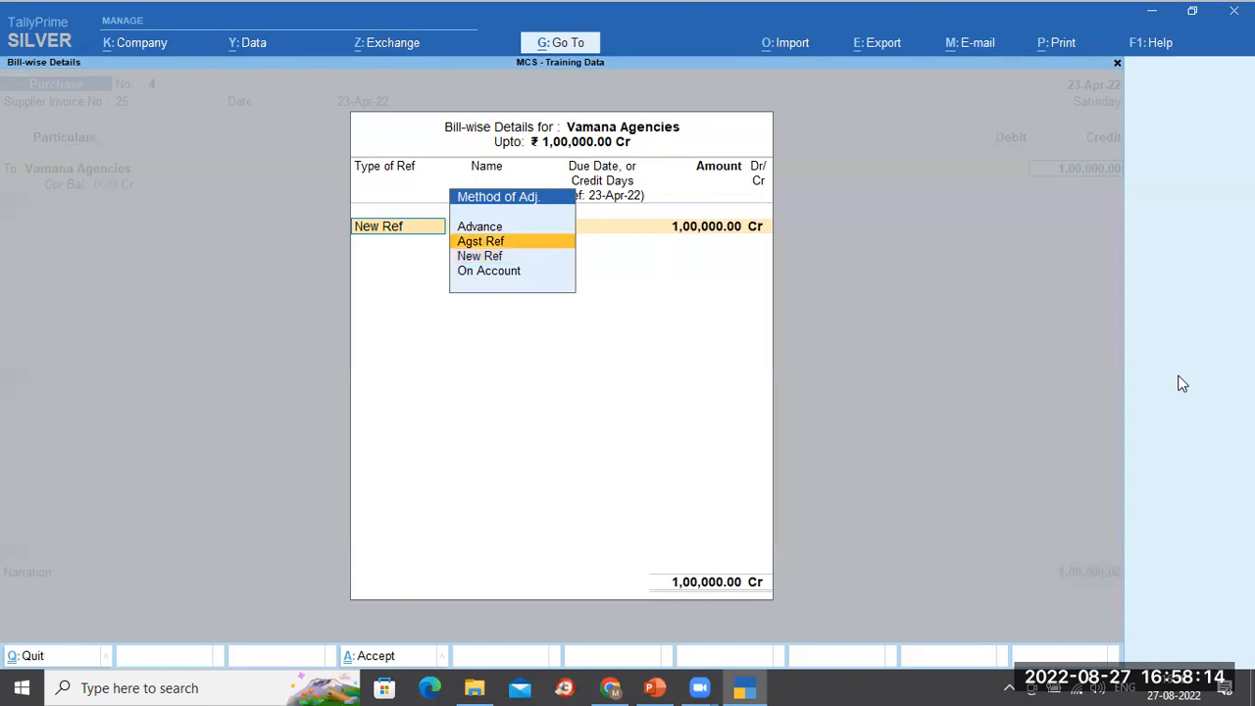
pyautogui.press('Return')
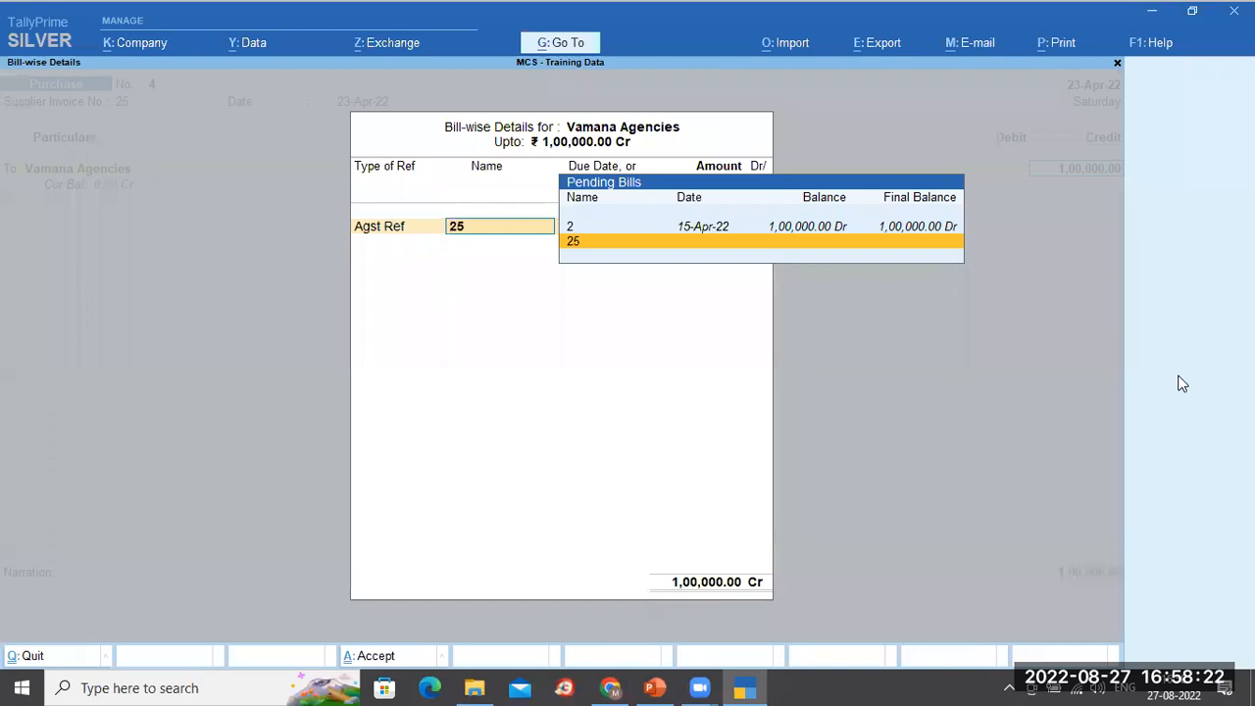
pyautogui.press('Up')
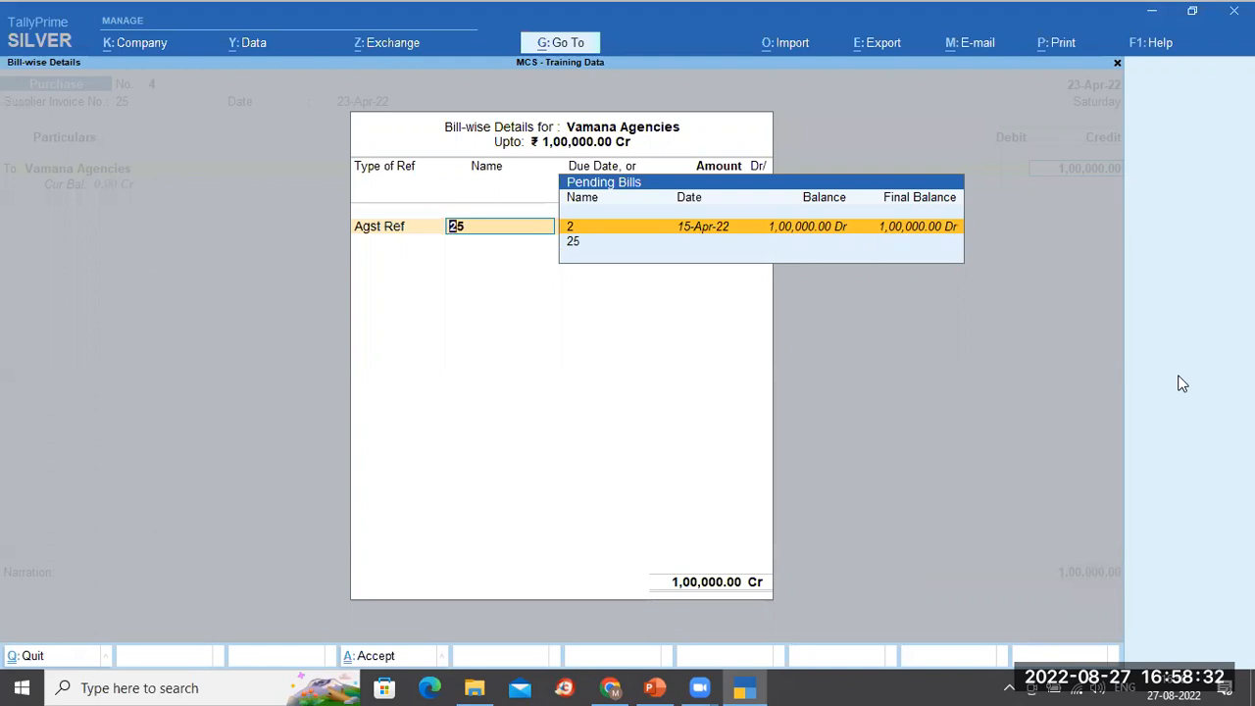
pyautogui.press('Return')
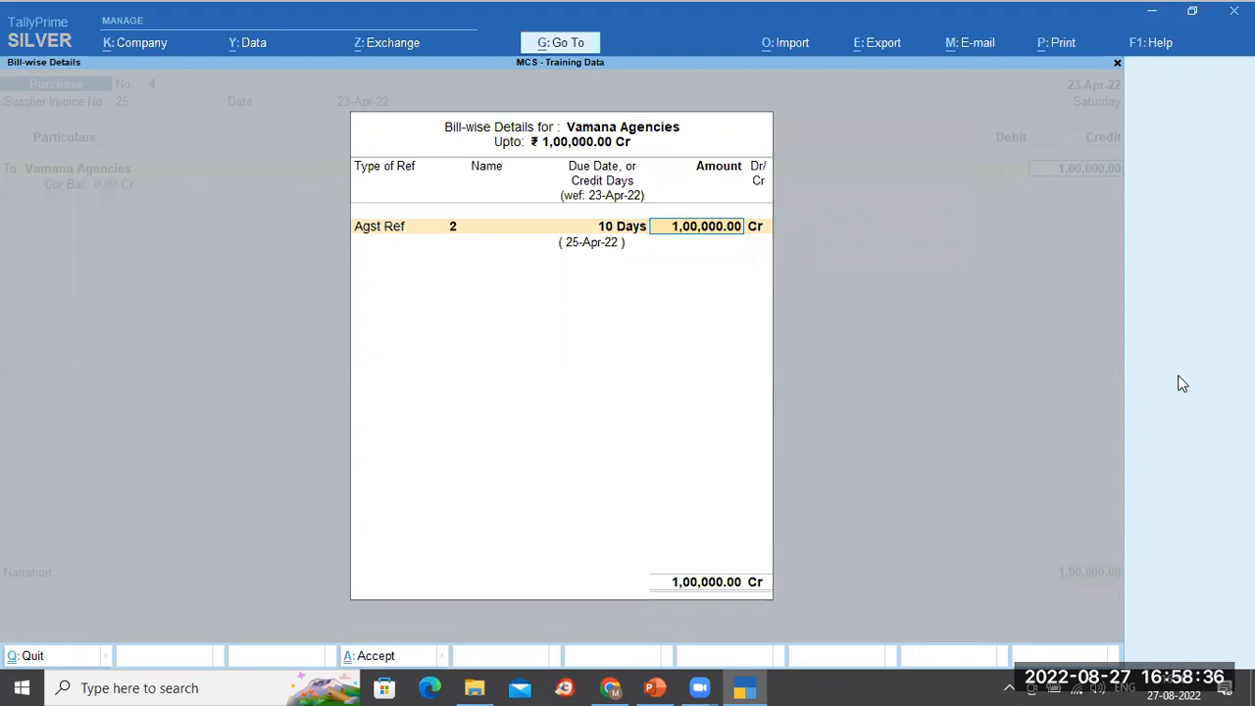
# Accept the bill-wise allocation and debit Purchase Account with 1,00,000 in the purchase voucher.
pyautogui.press('Return')
pyautogui.press('Return')
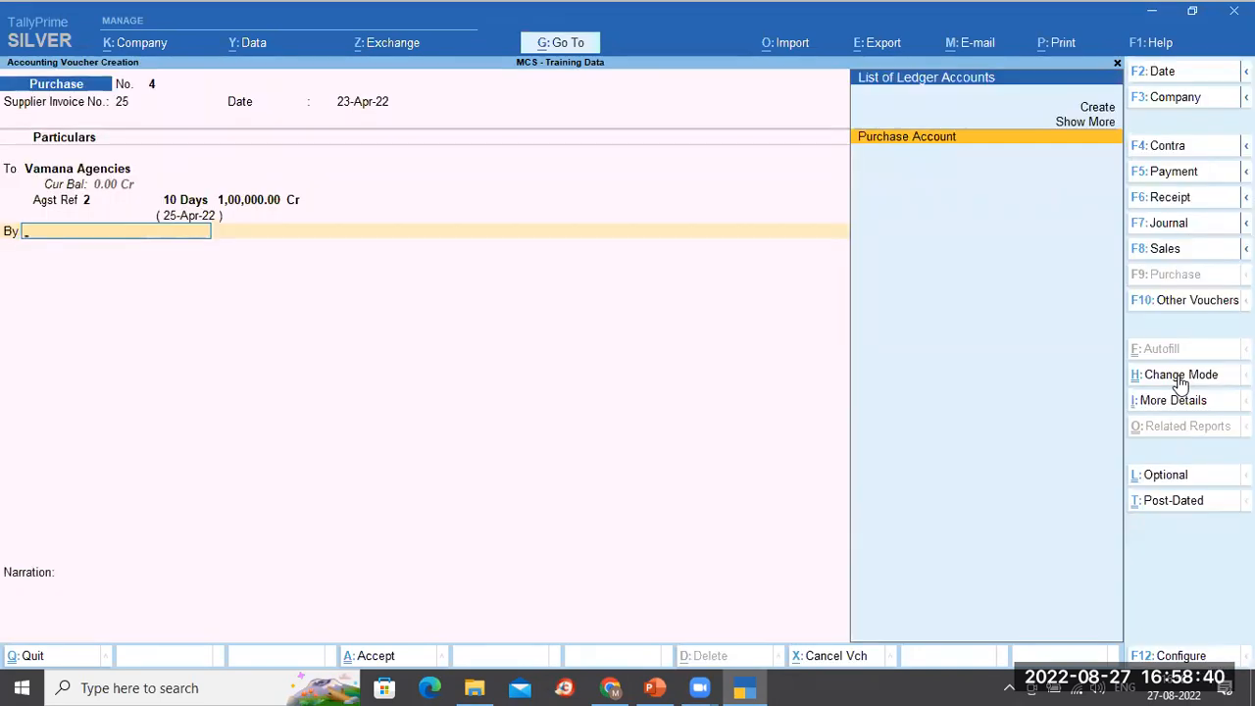
pyautogui.press('Return')
pyautogui.press('Return')
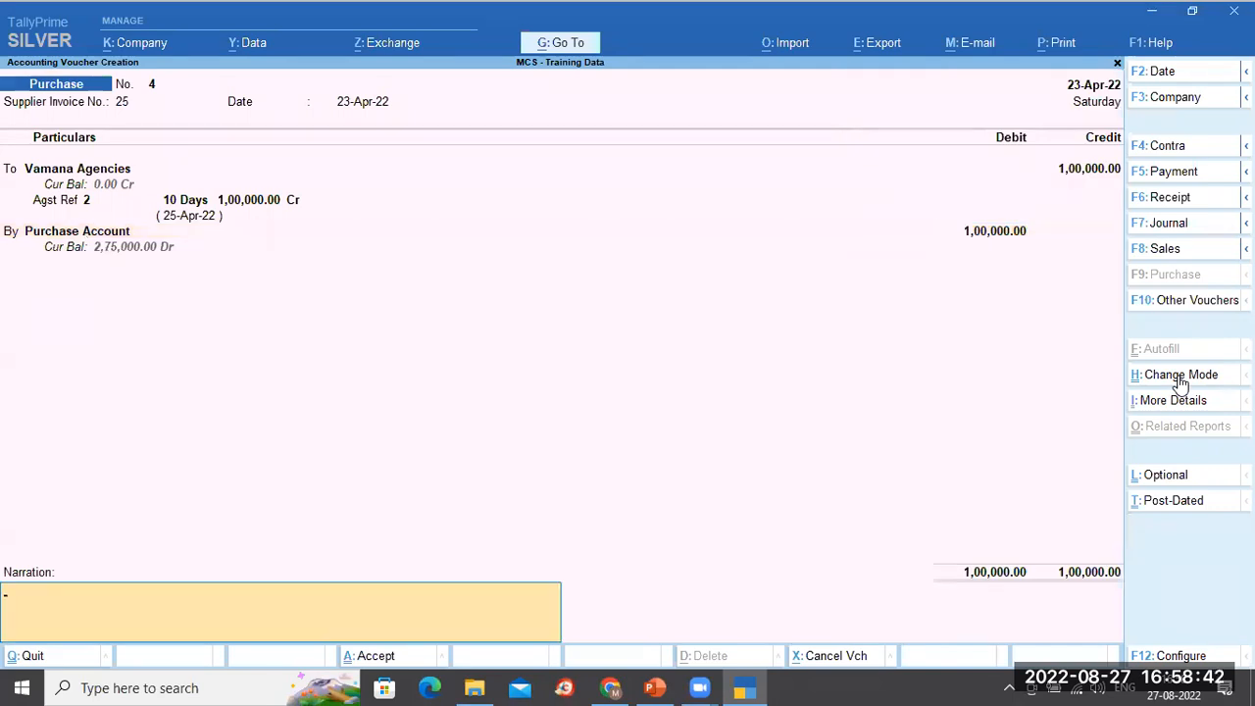
# Save the purchase voucher with the narration "Being Purchase made".
pyautogui.hotkey('ctrl', 'alt', 'v')
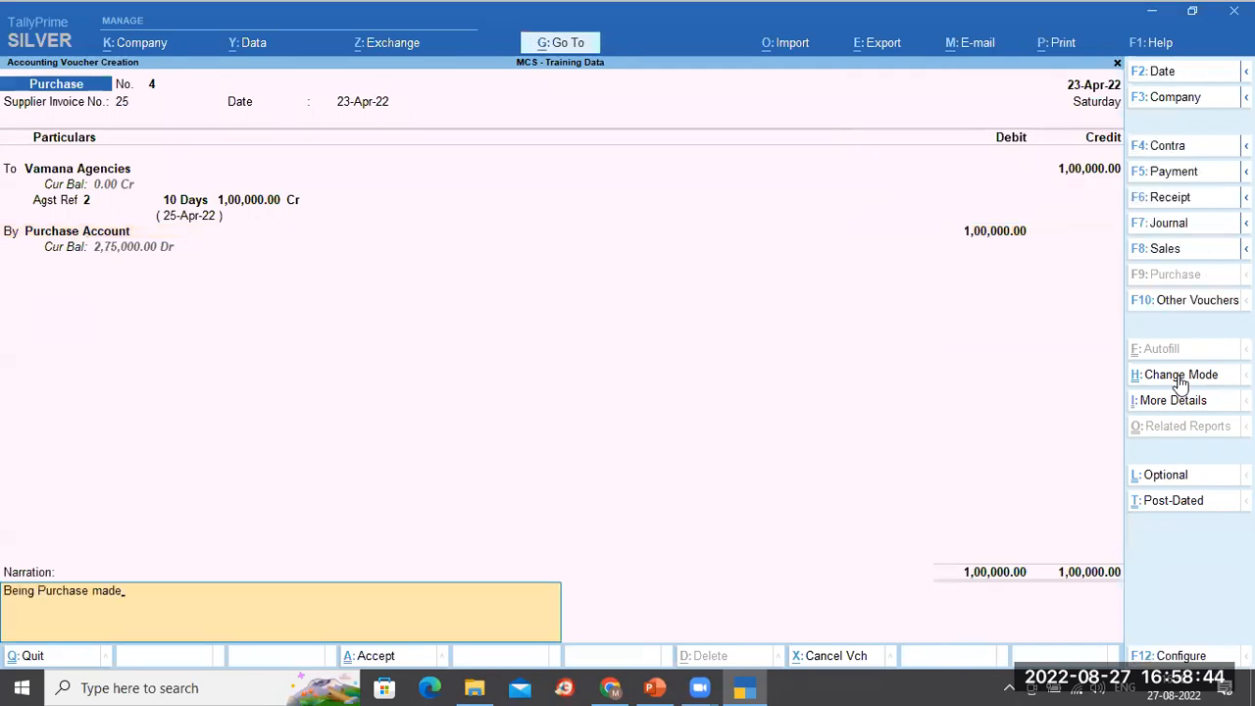
pyautogui.press('Return')
pyautogui.press('Return')
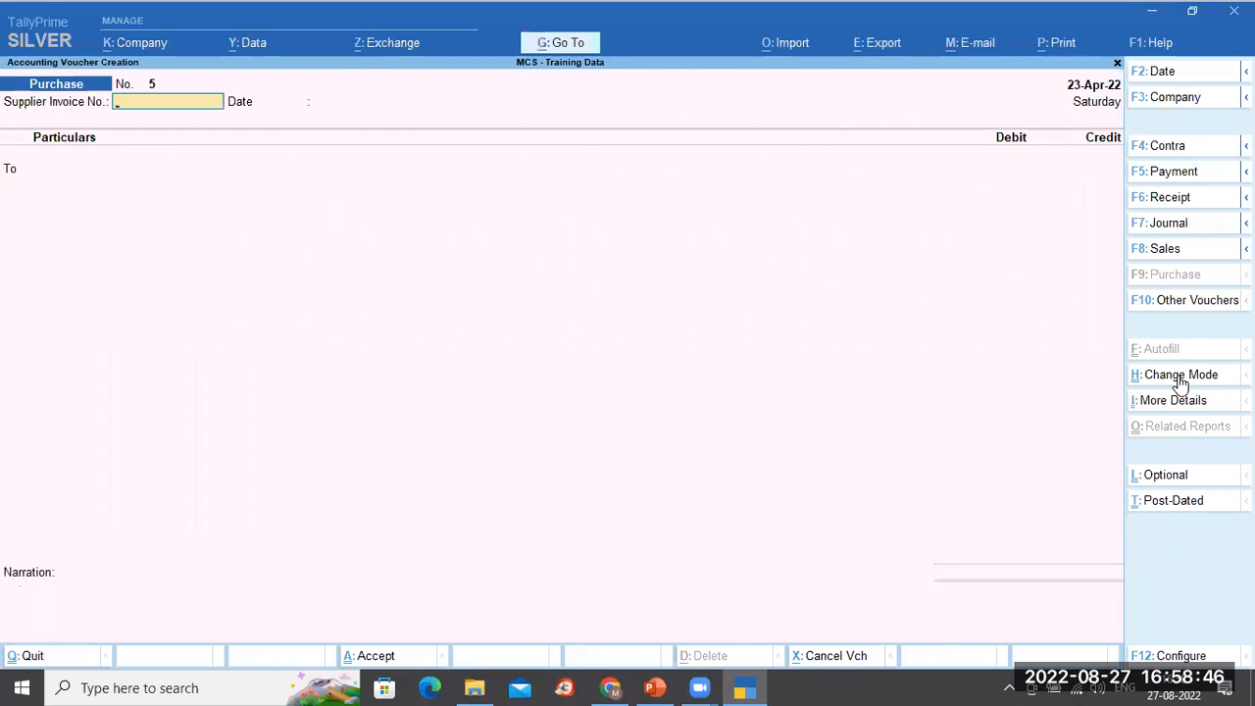
# Leave voucher entry and open the ledger account book of Vamana Agencies.
pyautogui.press('Escape')
pyautogui.press('d')
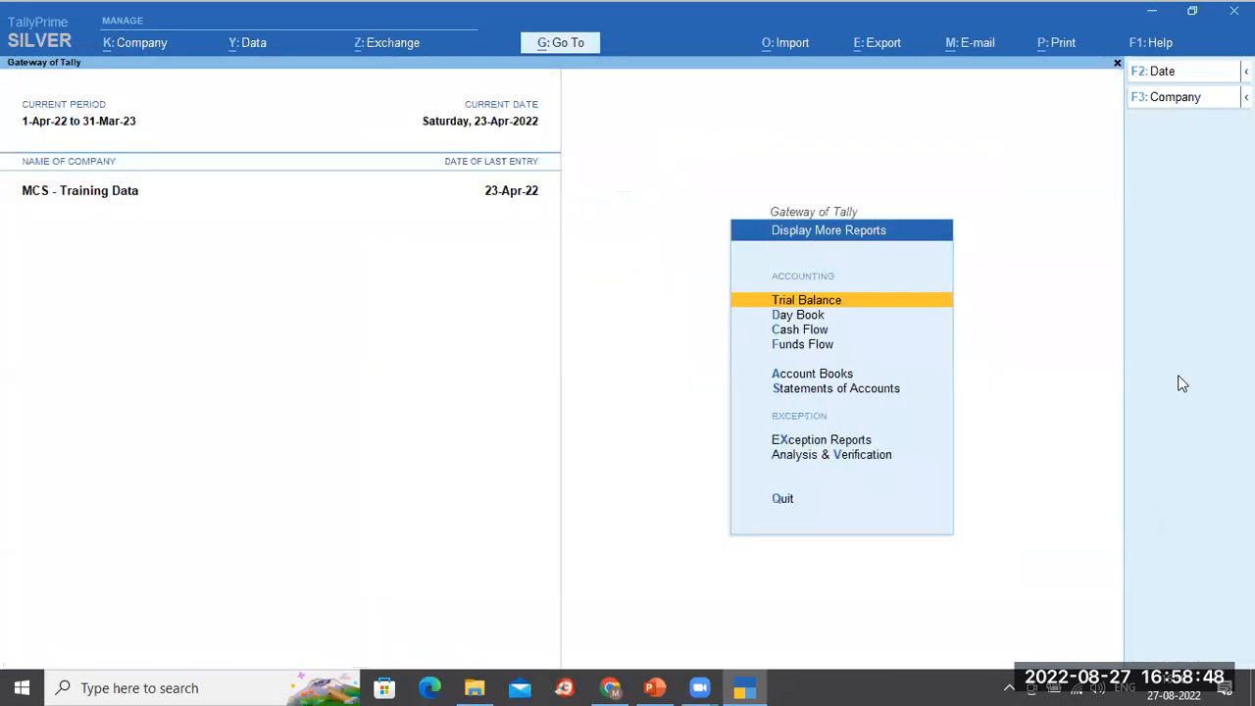
pyautogui.press('a')
pyautogui.write('l')
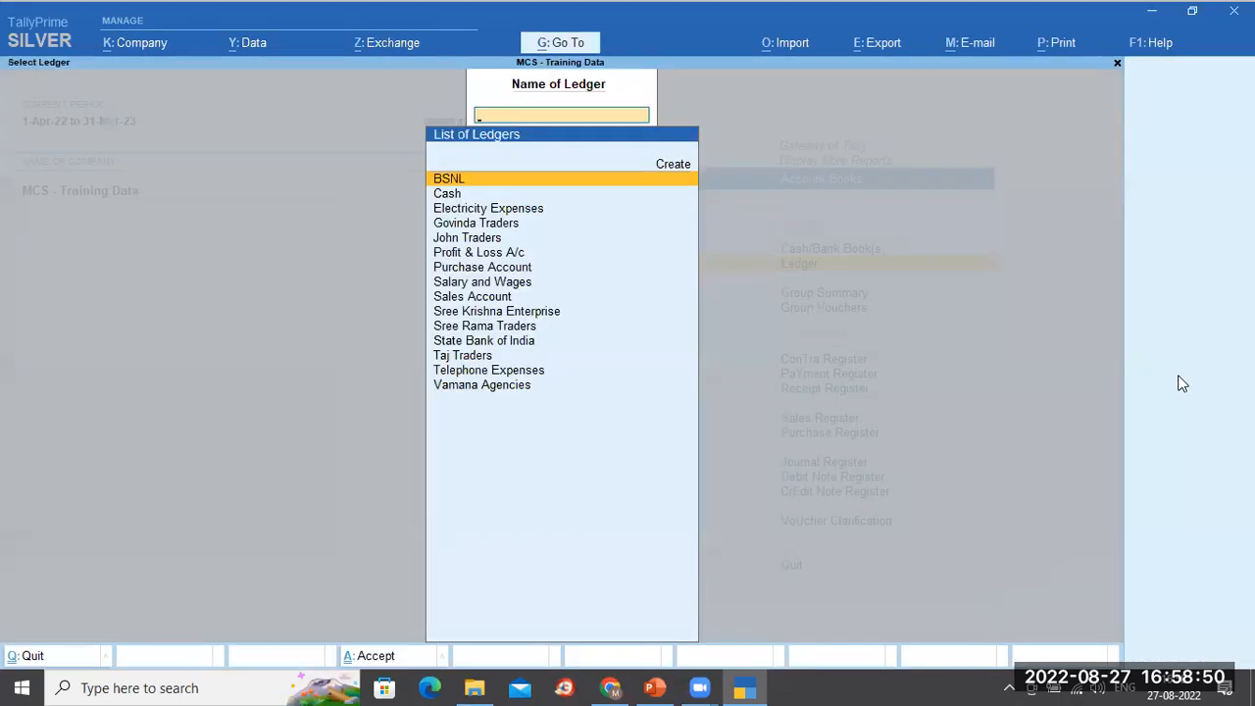
pyautogui.write('va')
pyautogui.press('Return')
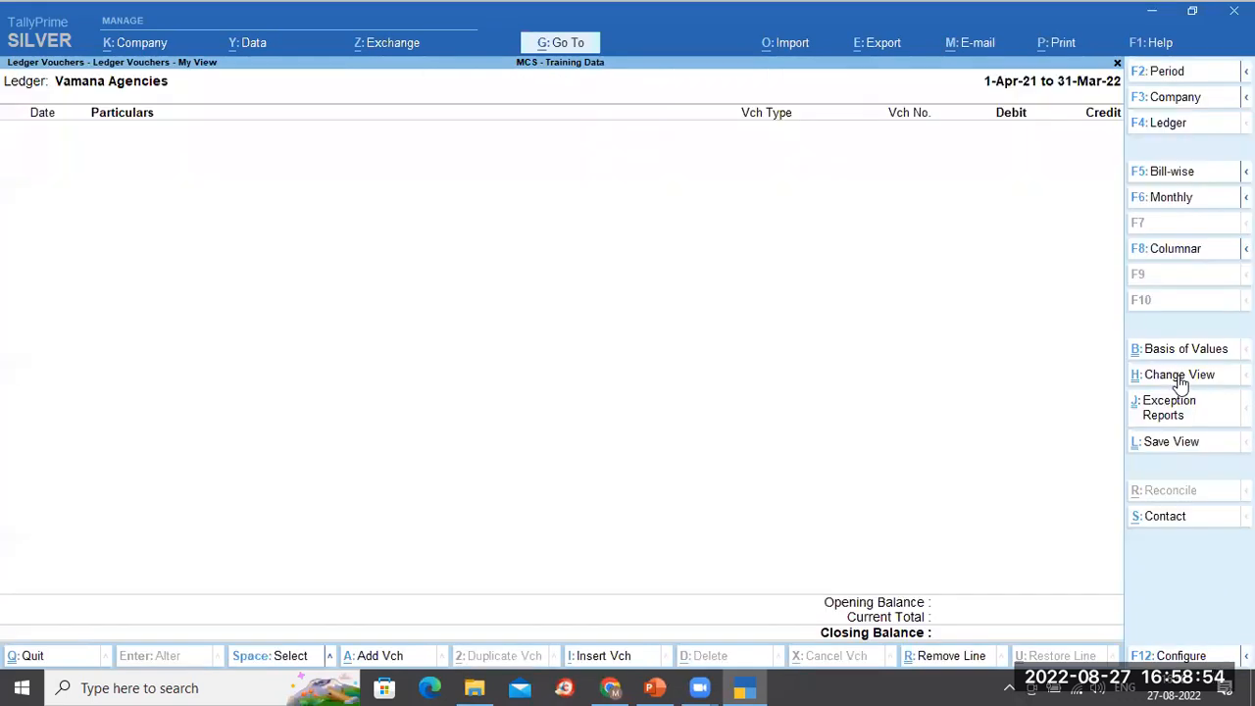
# Set the Vamana Agencies ledger report period from 1-4-2022 to 31-3-2023.
pyautogui.hotkey('alt', 'F2')
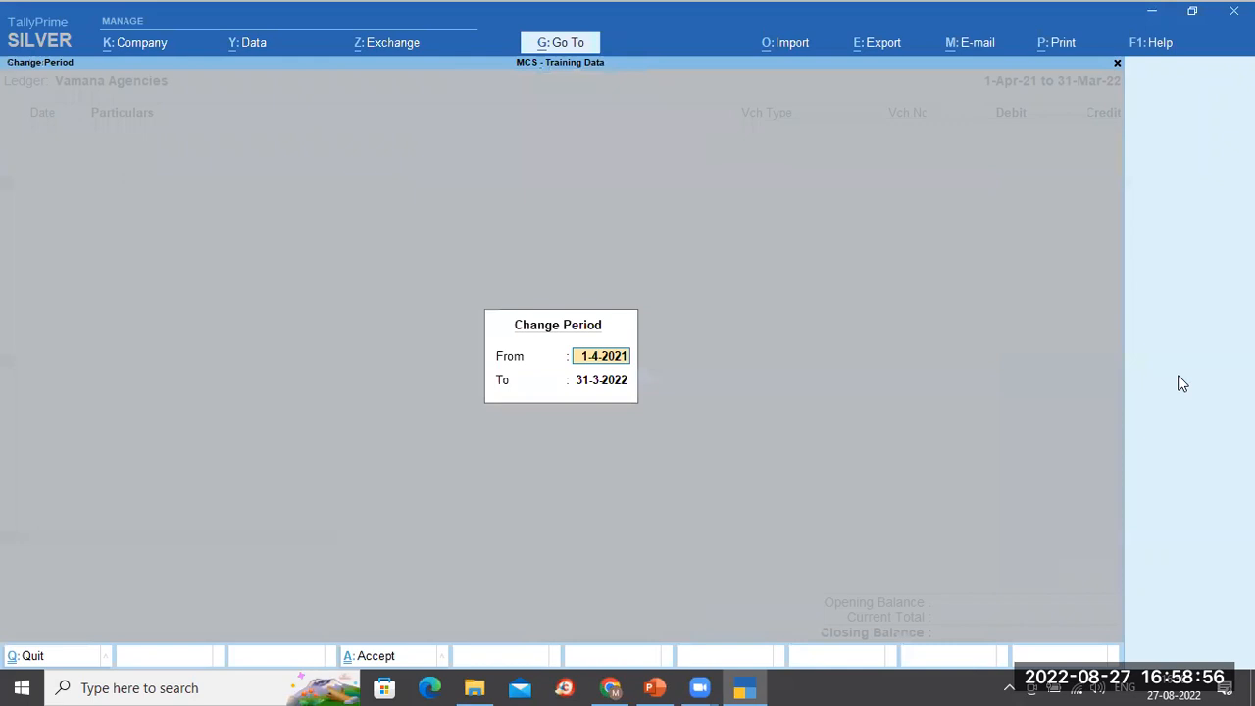
pyautogui.press('Return')
pyautogui.press('BackSpace')
pyautogui.write('1-4-2022')
pyautogui.press('Return')
pyautogui.write('31-3-2023')
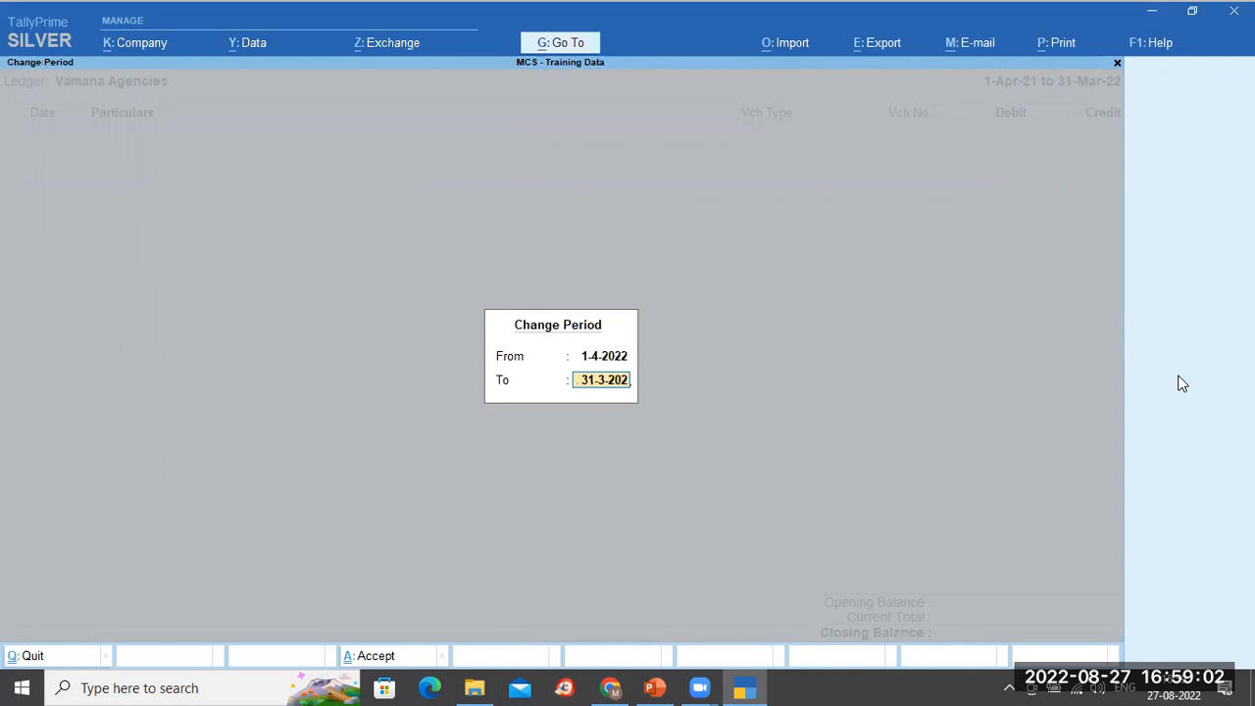
pyautogui.press('Return')
# Review the State Bank of India payment and Purchase Account entries in the Vamana Agencies ledger.
pyautogui.press('Down')
pyautogui.press('Up')
pyautogui.press('Down')
pyautogui.press('Up')
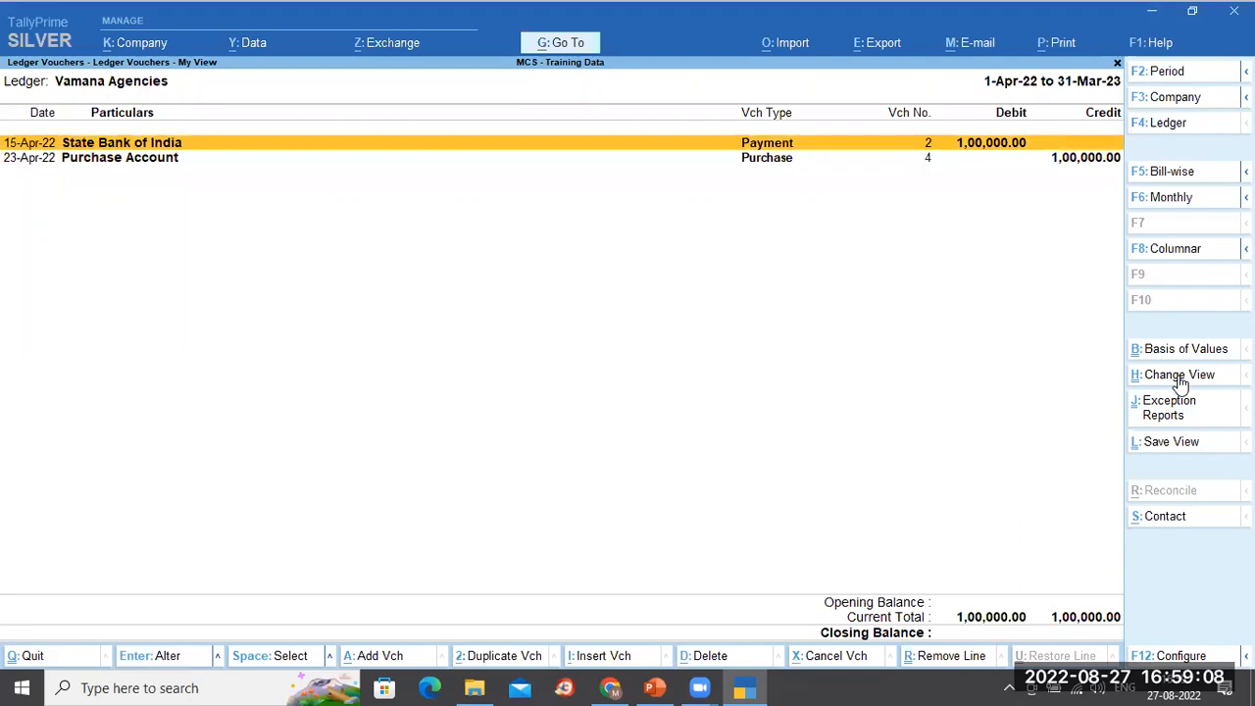
pyautogui.press('Down')
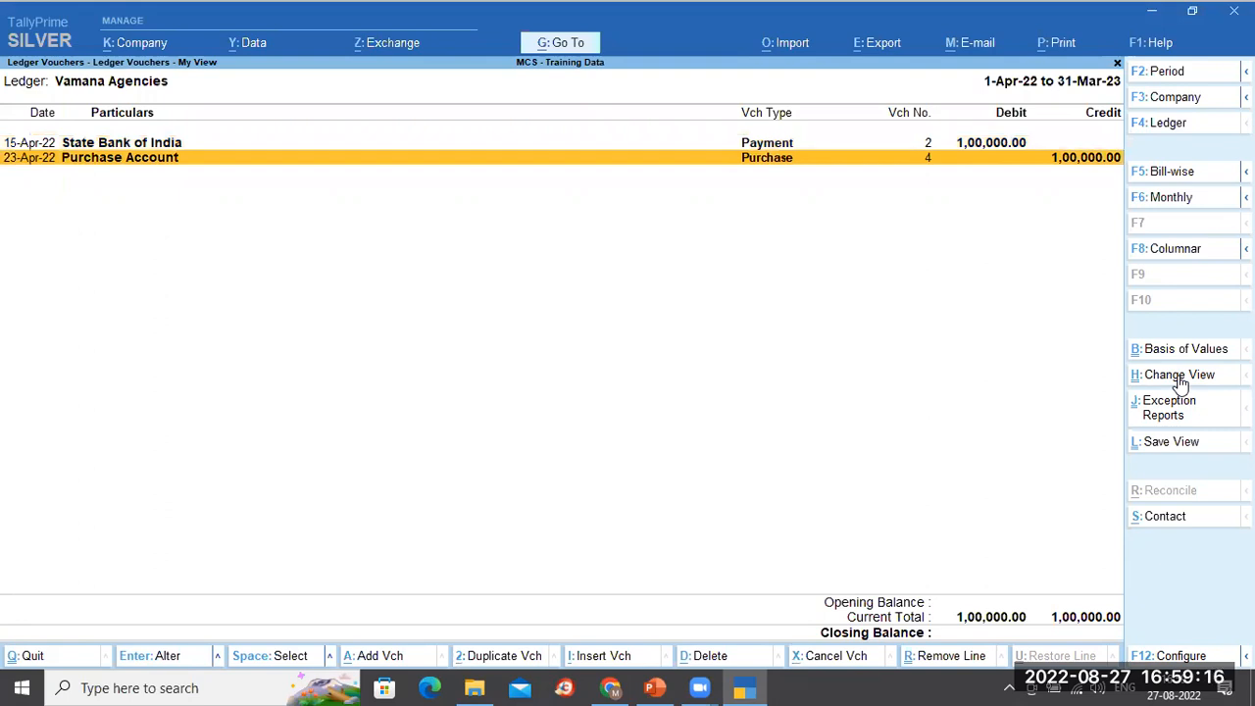
# Switch the Vamana Agencies ledger to its bill-wise outstandings and set the type of bills to All Bills.
pyautogui.click(1198, 179)
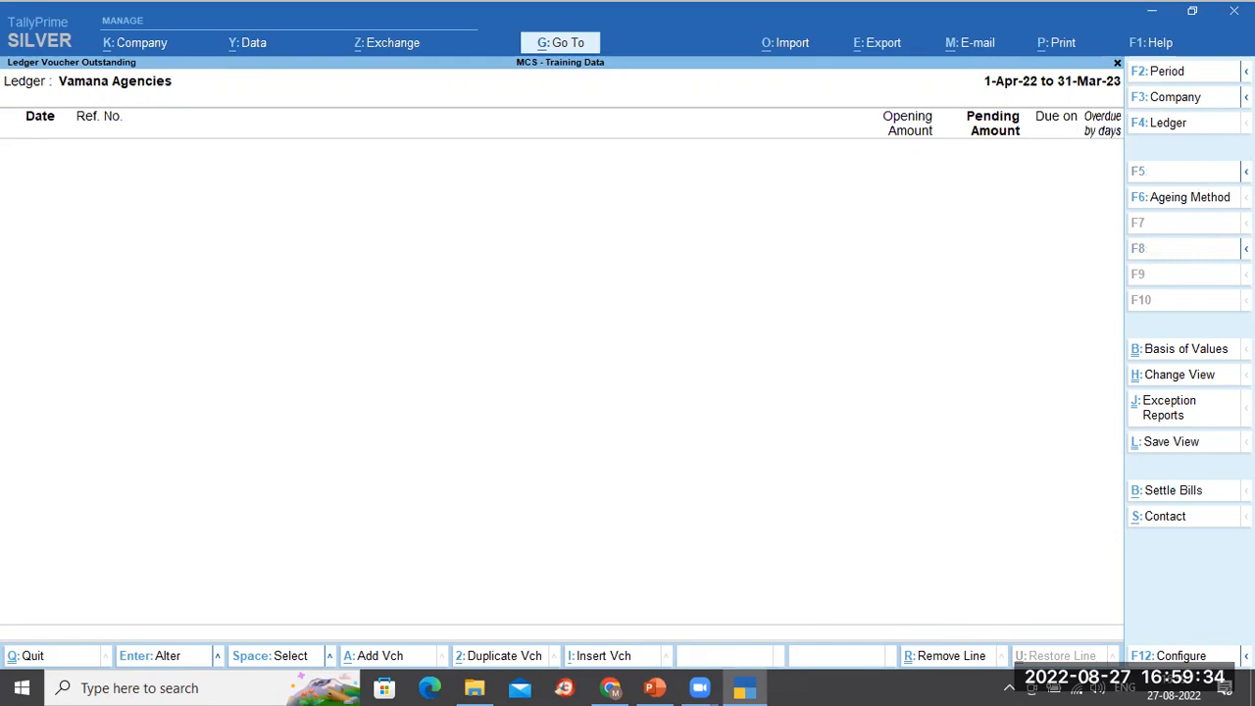
pyautogui.click(1213, 382)
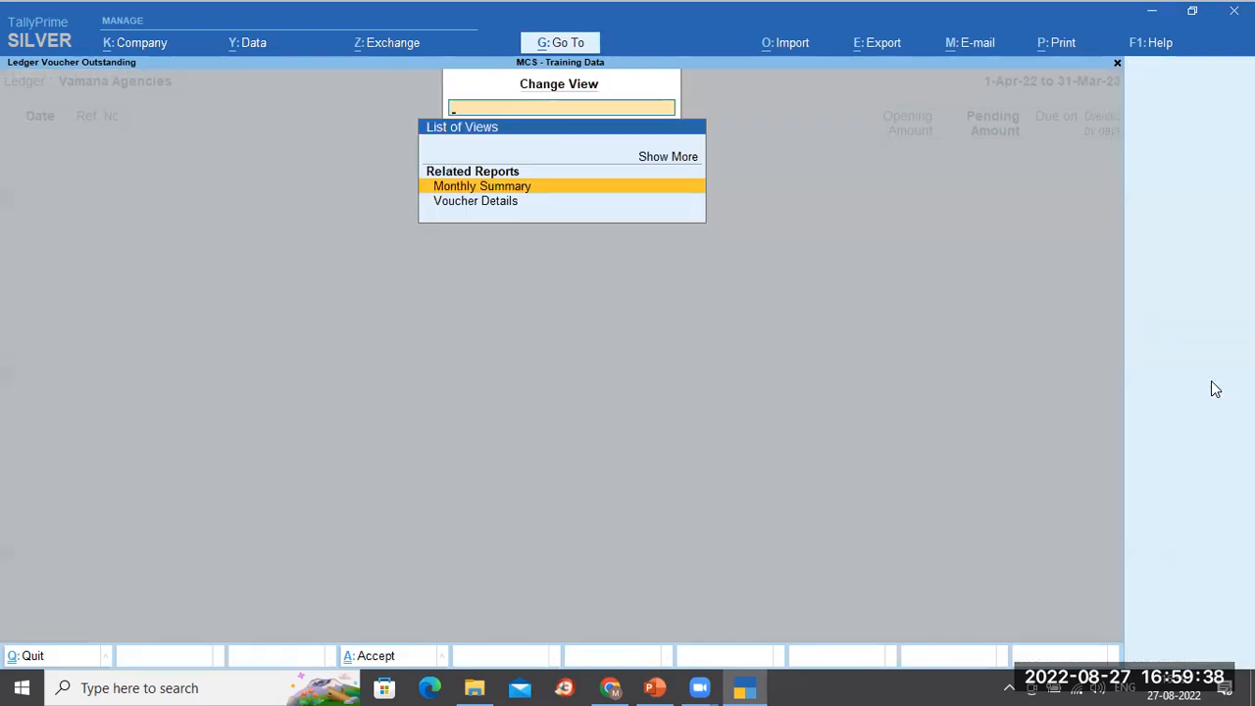
pyautogui.press('Escape')
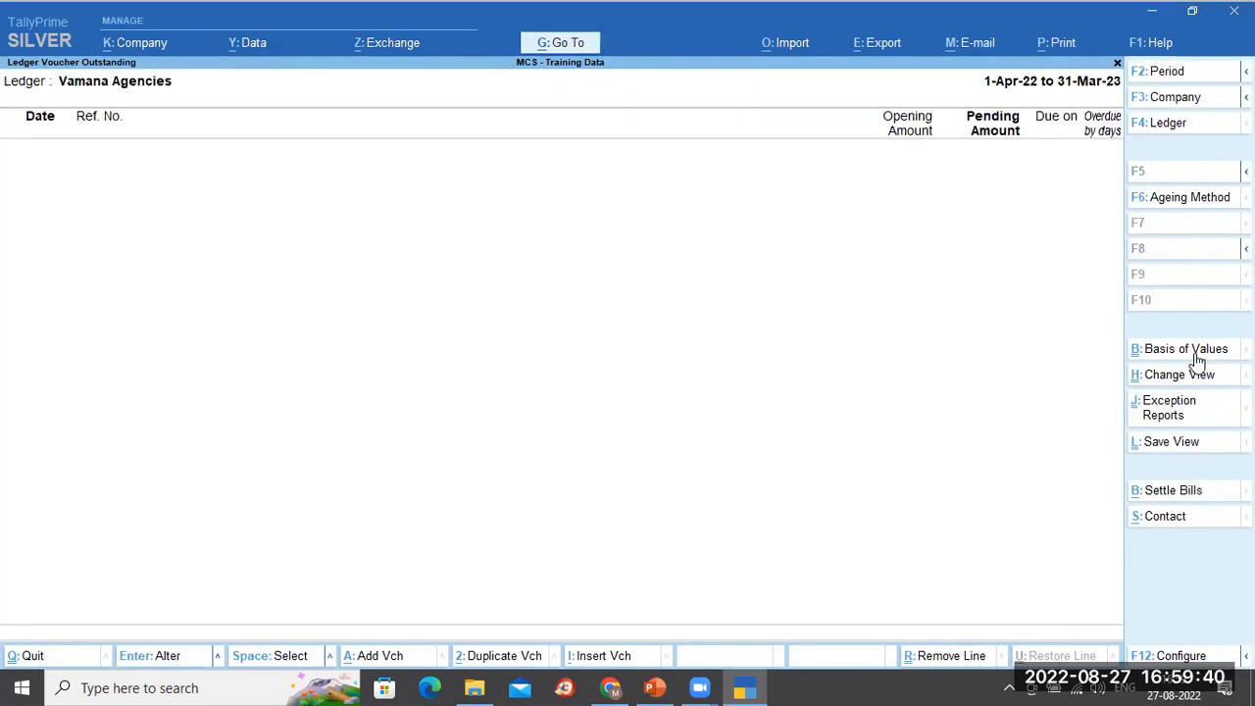
pyautogui.click(1197, 358)
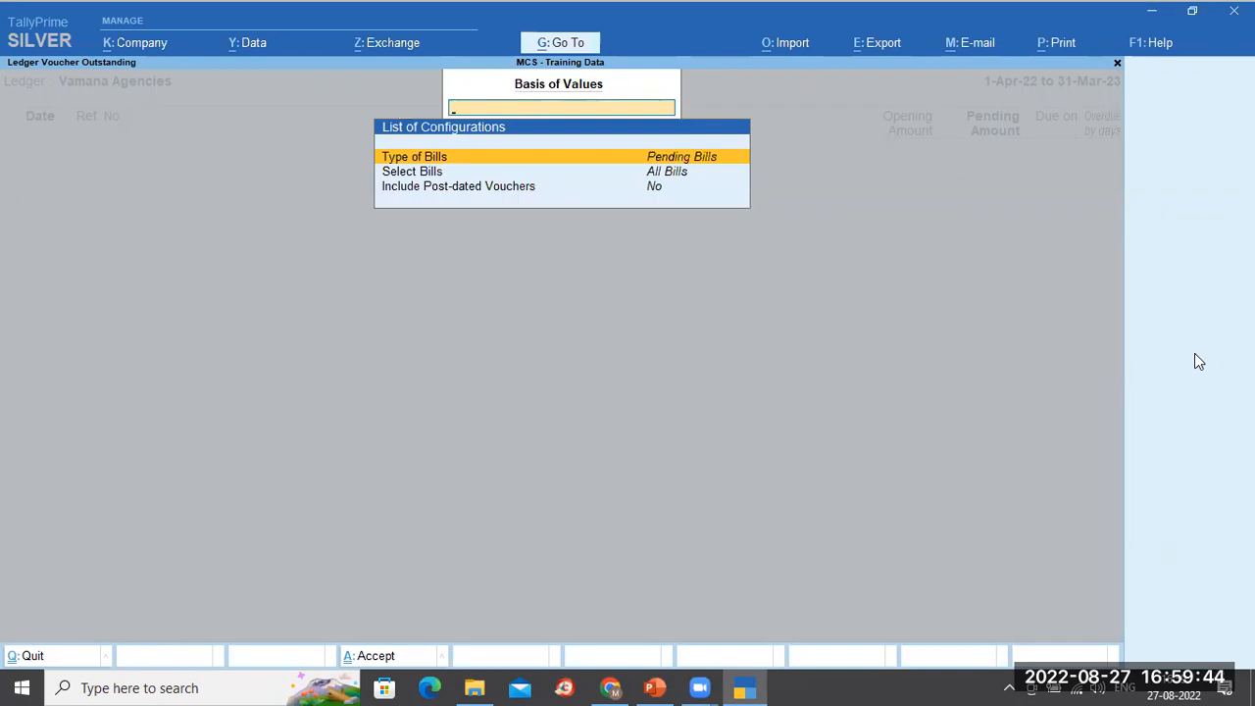
pyautogui.press('Return')
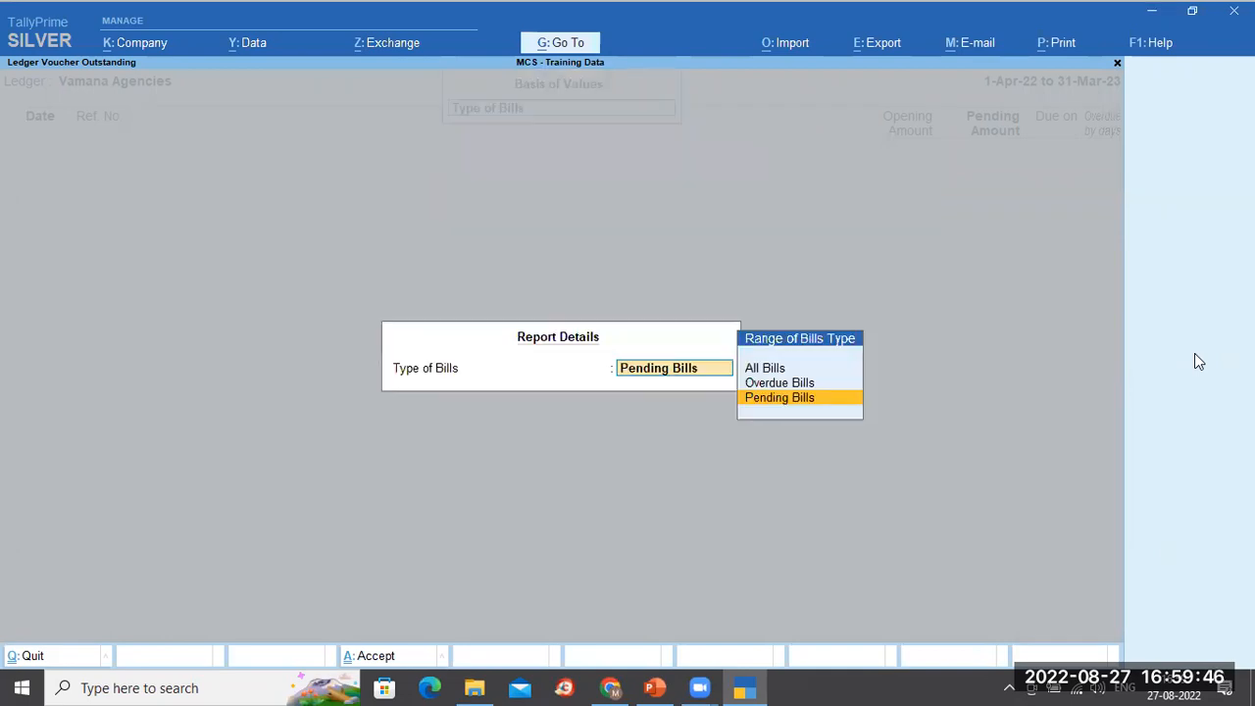
pyautogui.press('Up')
pyautogui.press('Up')
pyautogui.press('Return')
pyautogui.hotkey('ctrl', 'a')
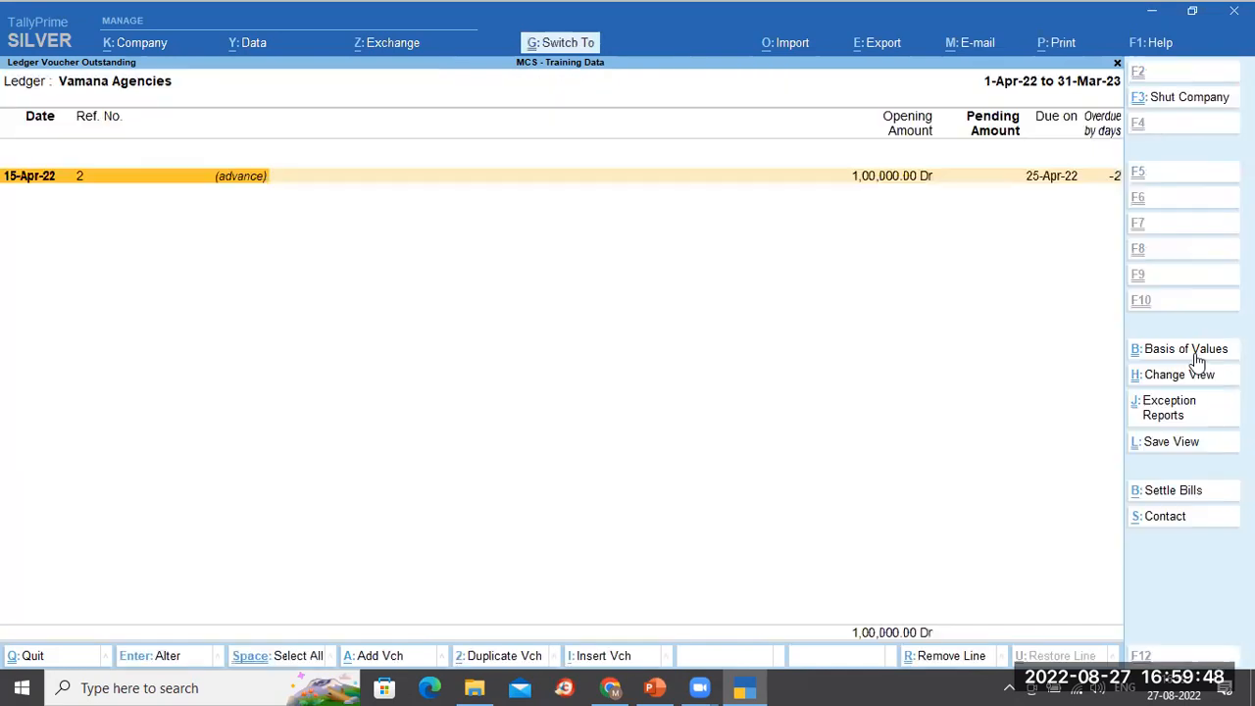
# Expand advance reference 2 and examine its payment and purchase vouchers against the pending amount.
pyautogui.hotkey('shift', 'Return')
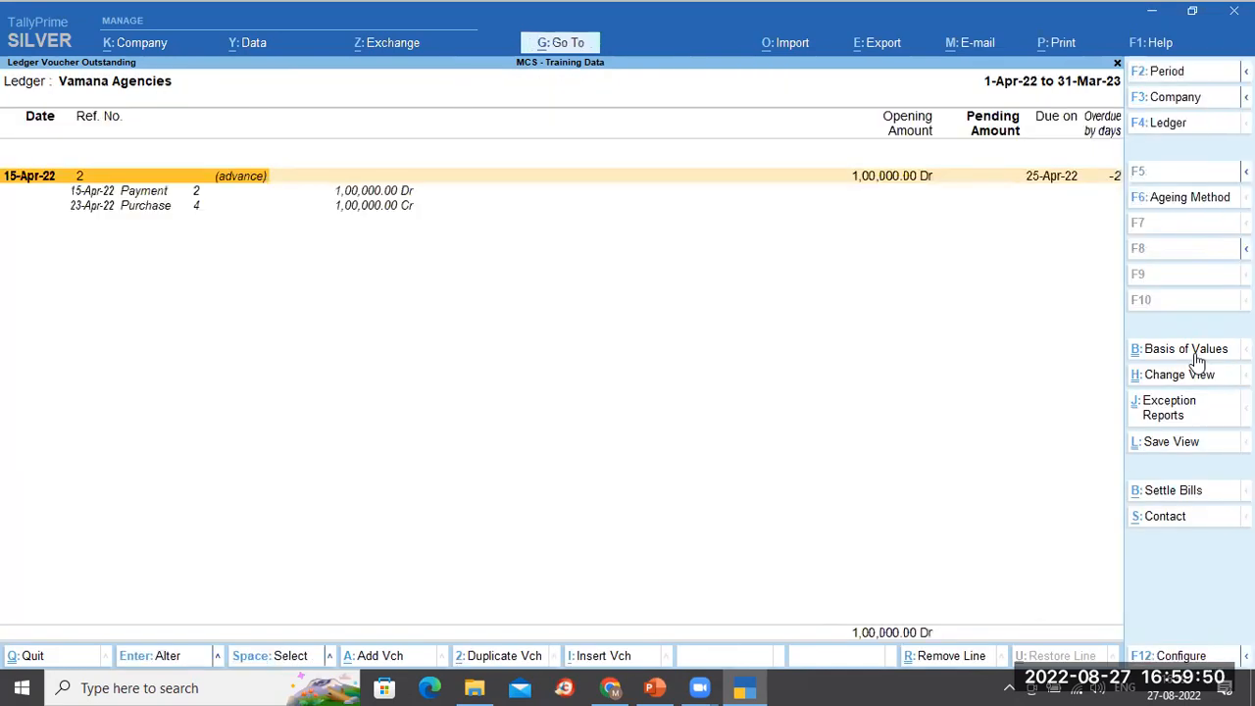
pyautogui.press('Down')
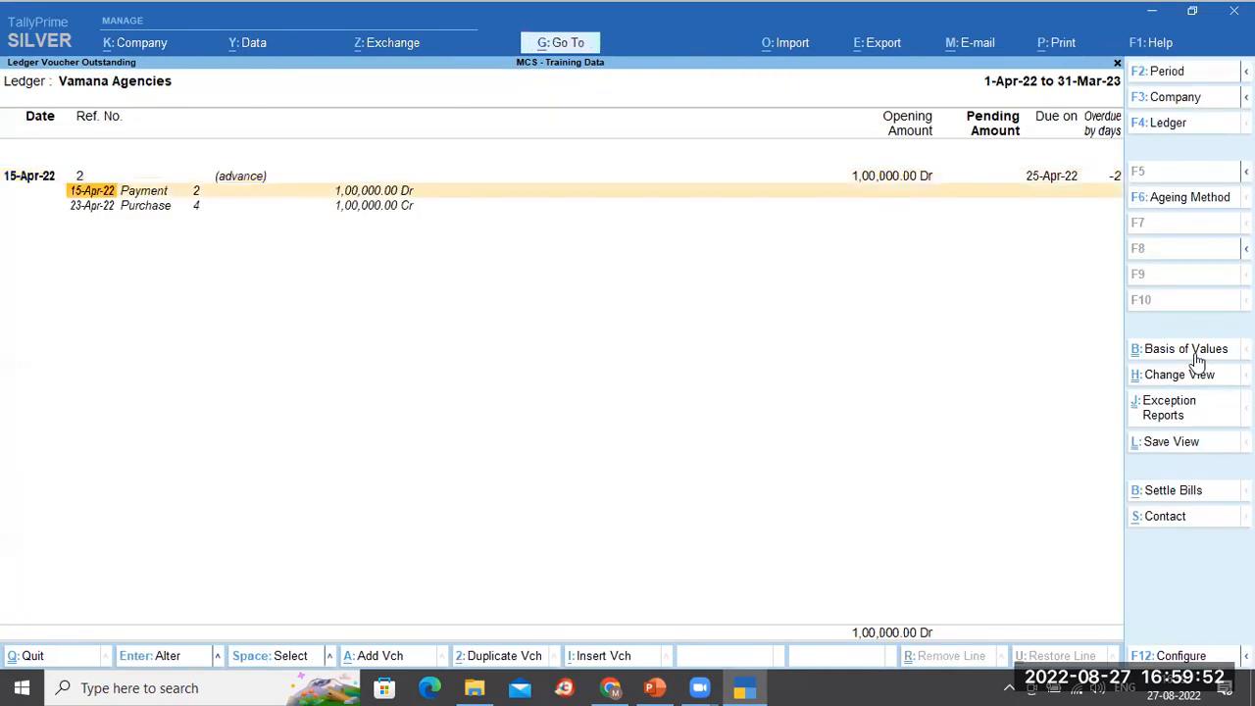
pyautogui.press('Right')
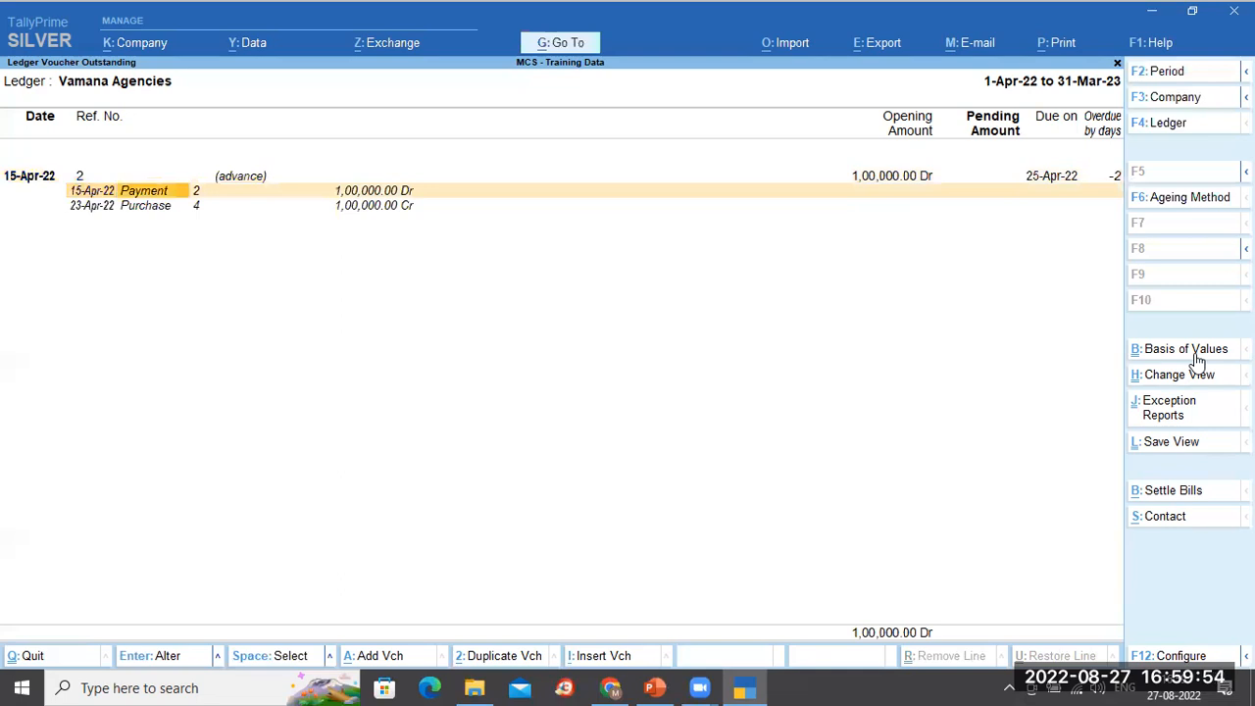
pyautogui.press('Right')
pyautogui.press('Right')
pyautogui.press('Left')
pyautogui.press('Left')
pyautogui.press('Down')
pyautogui.press('Left')
pyautogui.press('Right')
pyautogui.press('Right')
pyautogui.press('Right')
pyautogui.press('Up')
pyautogui.press('Right')
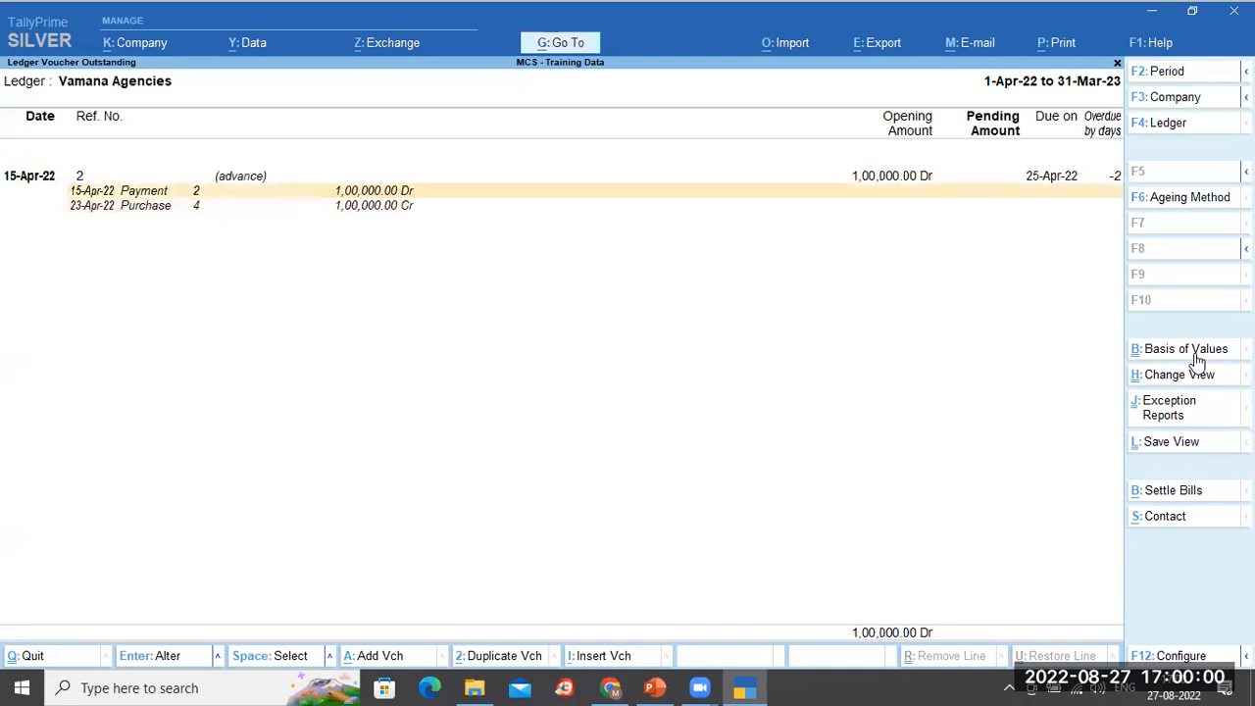
pyautogui.press('Up')
pyautogui.press('Left')
pyautogui.press('Left')
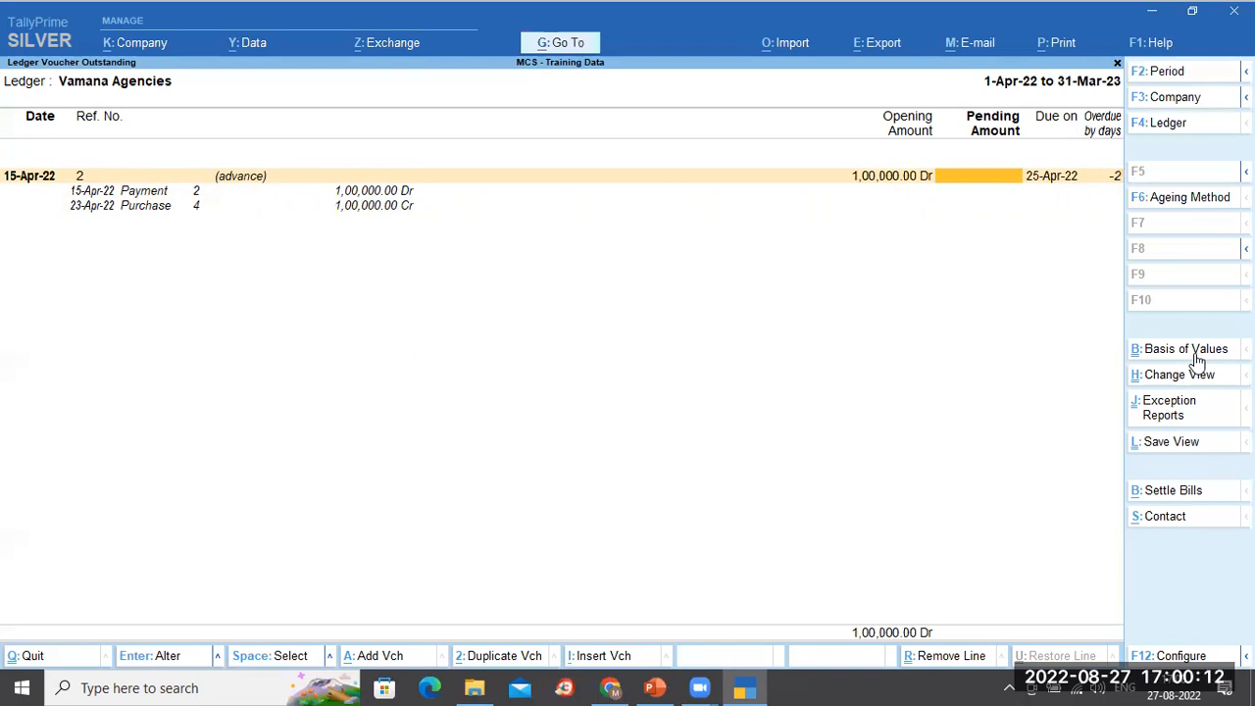
# Close the Vamana Agencies outstandings and ledger reports and return to the Gateway of Tally.
pyautogui.press('Escape')
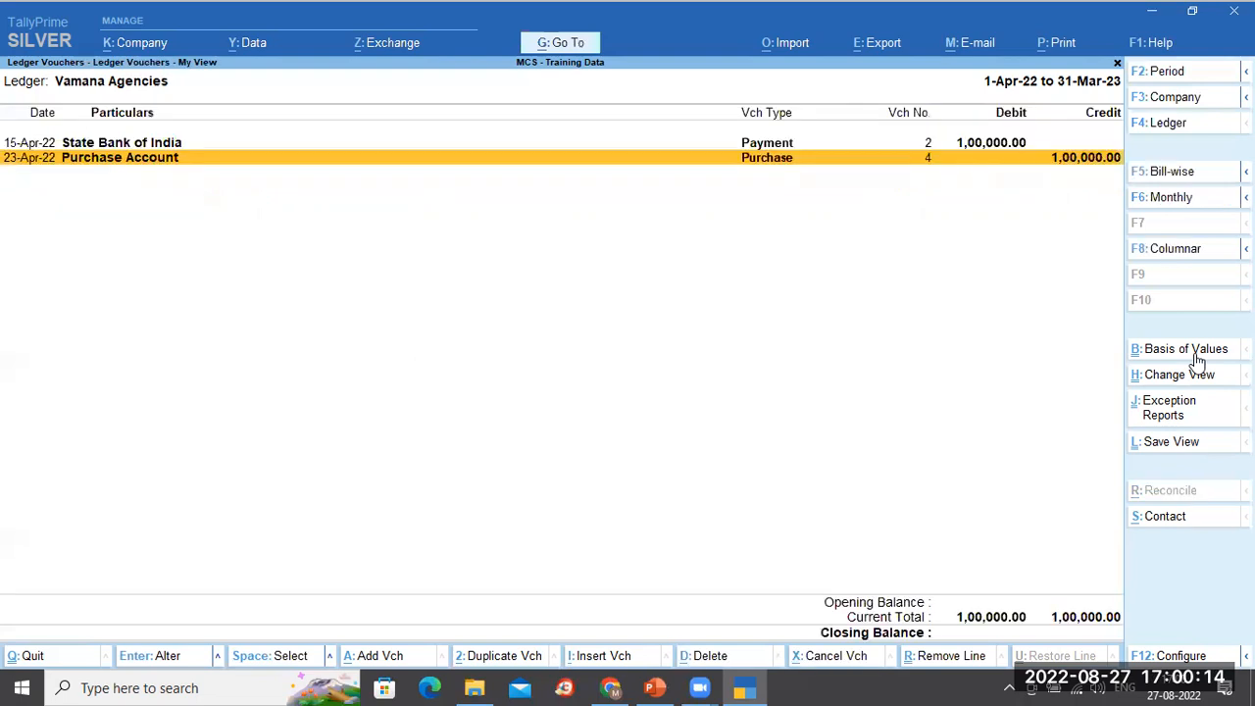
pyautogui.press('Escape')
pyautogui.press('BackSpace')
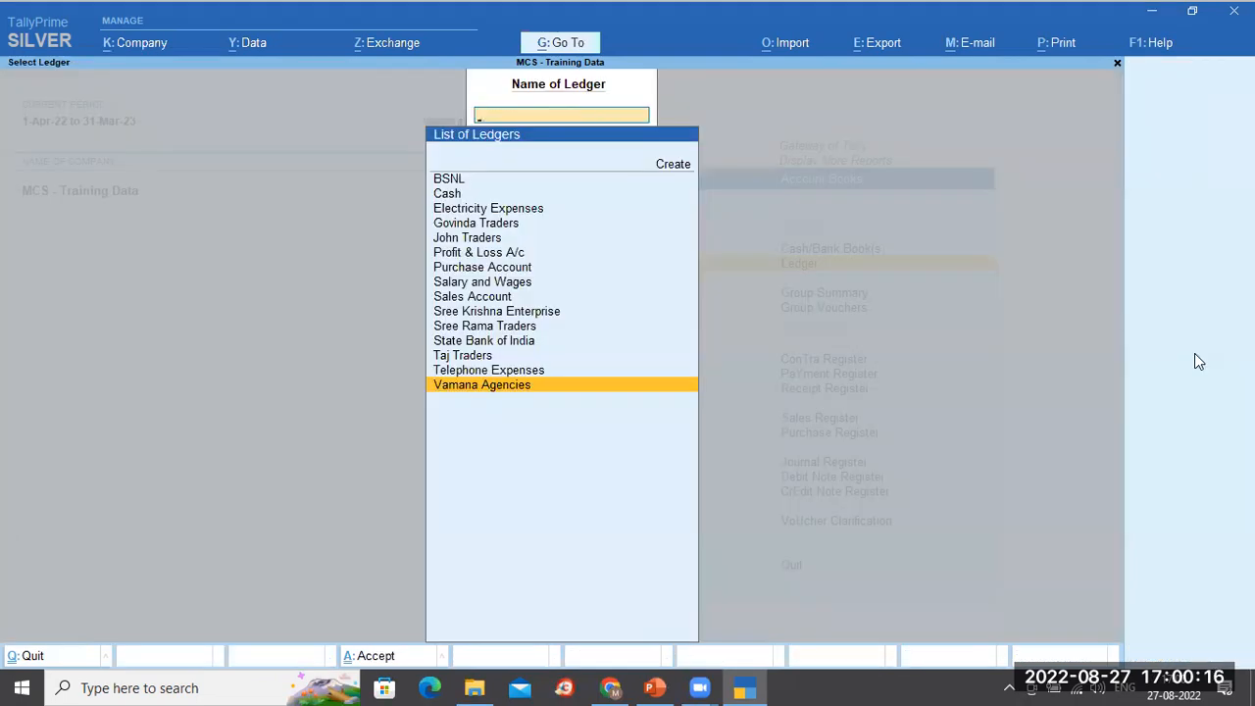
pyautogui.press('Escape')
pyautogui.press('Escape')
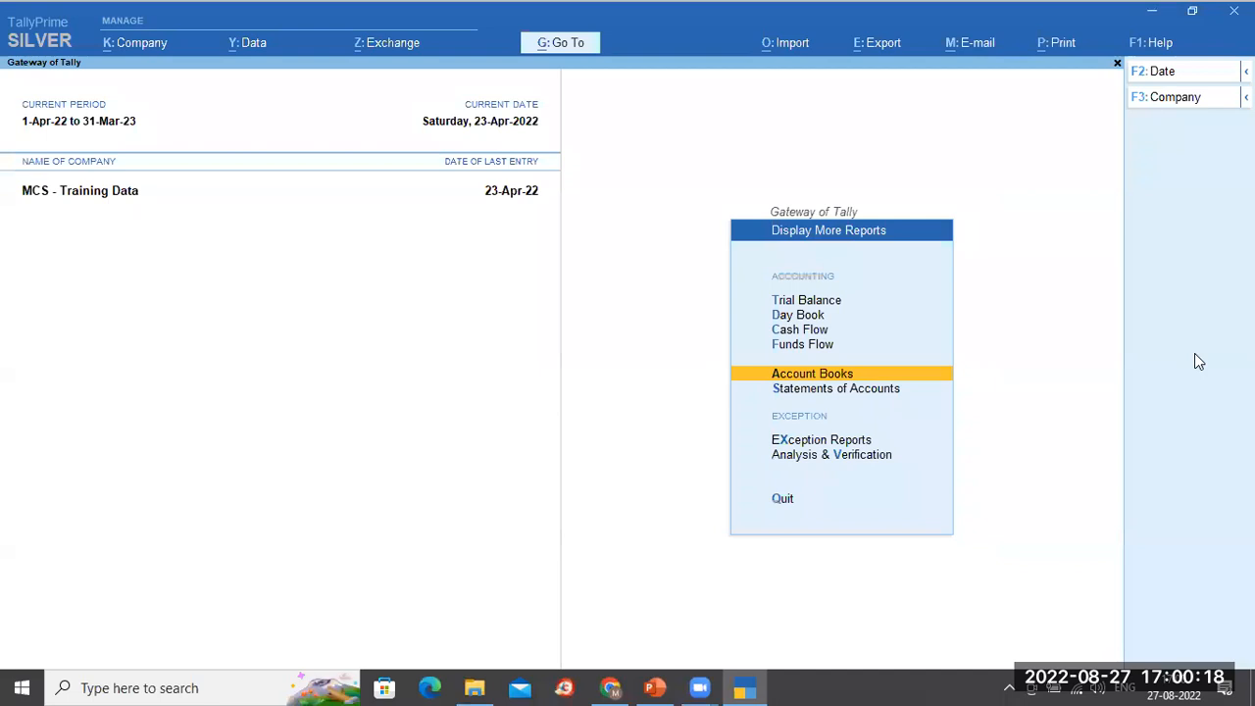
pyautogui.press('Escape')
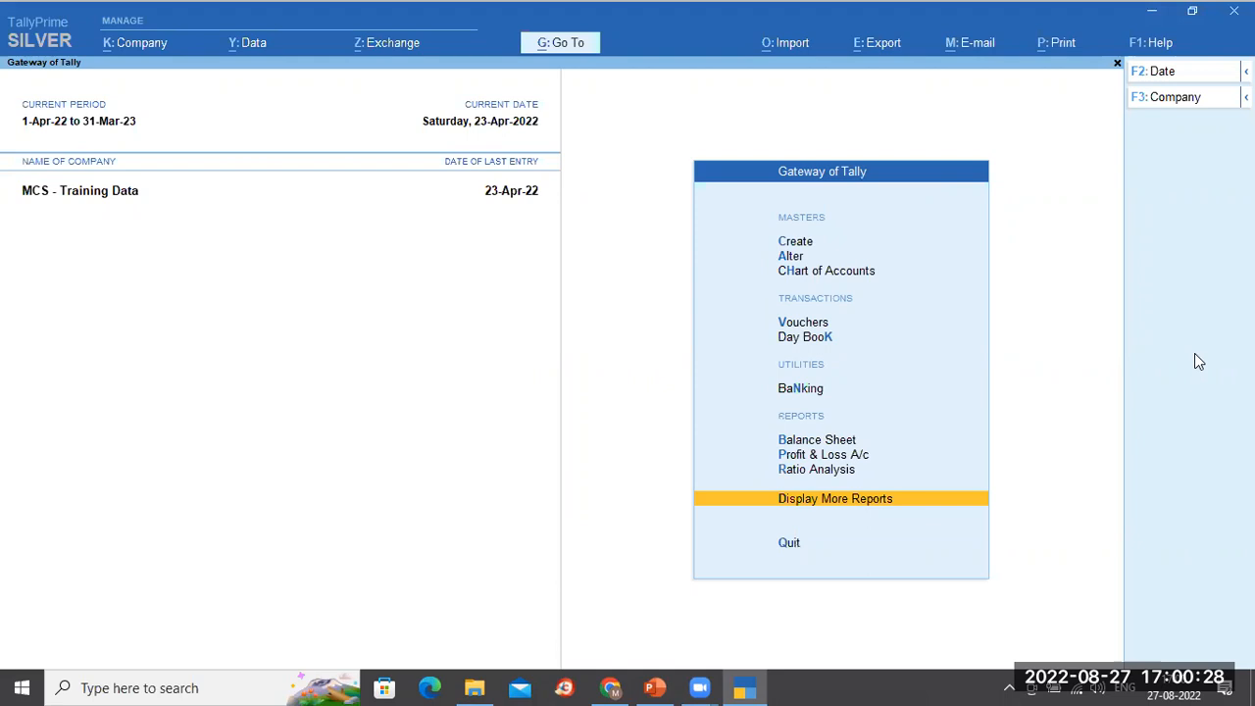
# Start a payment voucher dated 24-Apr-22.
pyautogui.press('v')
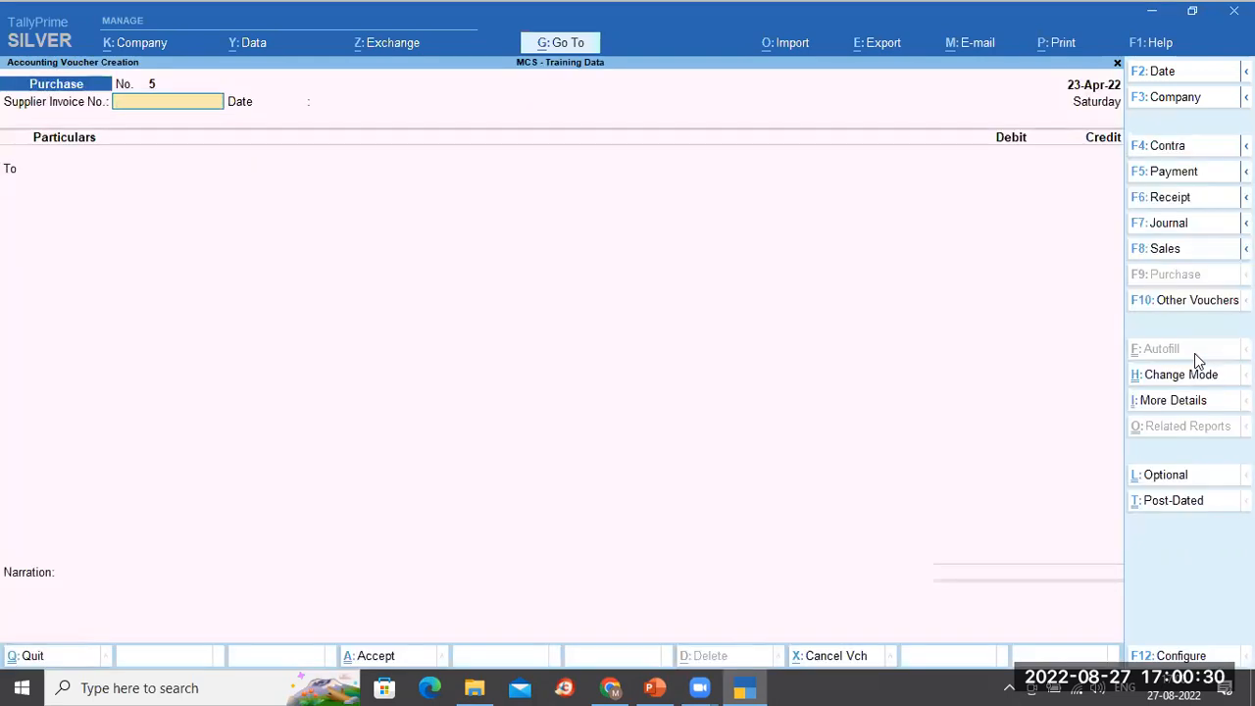
pyautogui.press('F2')
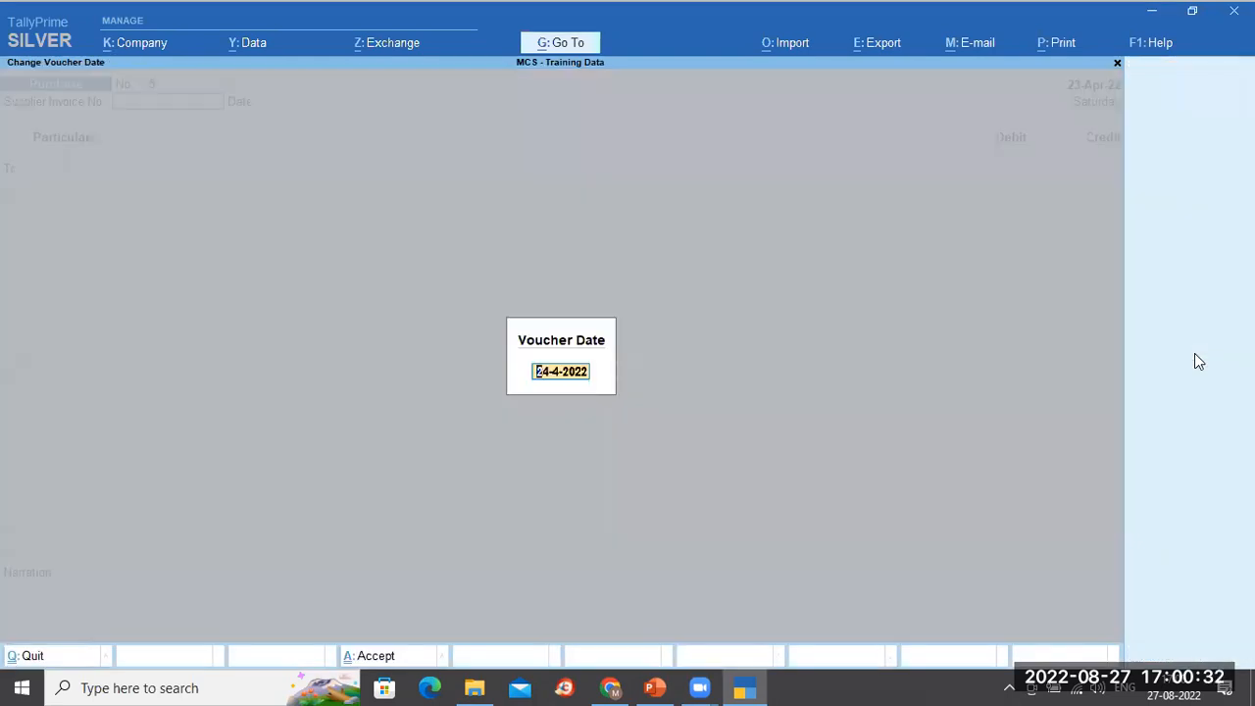
pyautogui.press('Return')
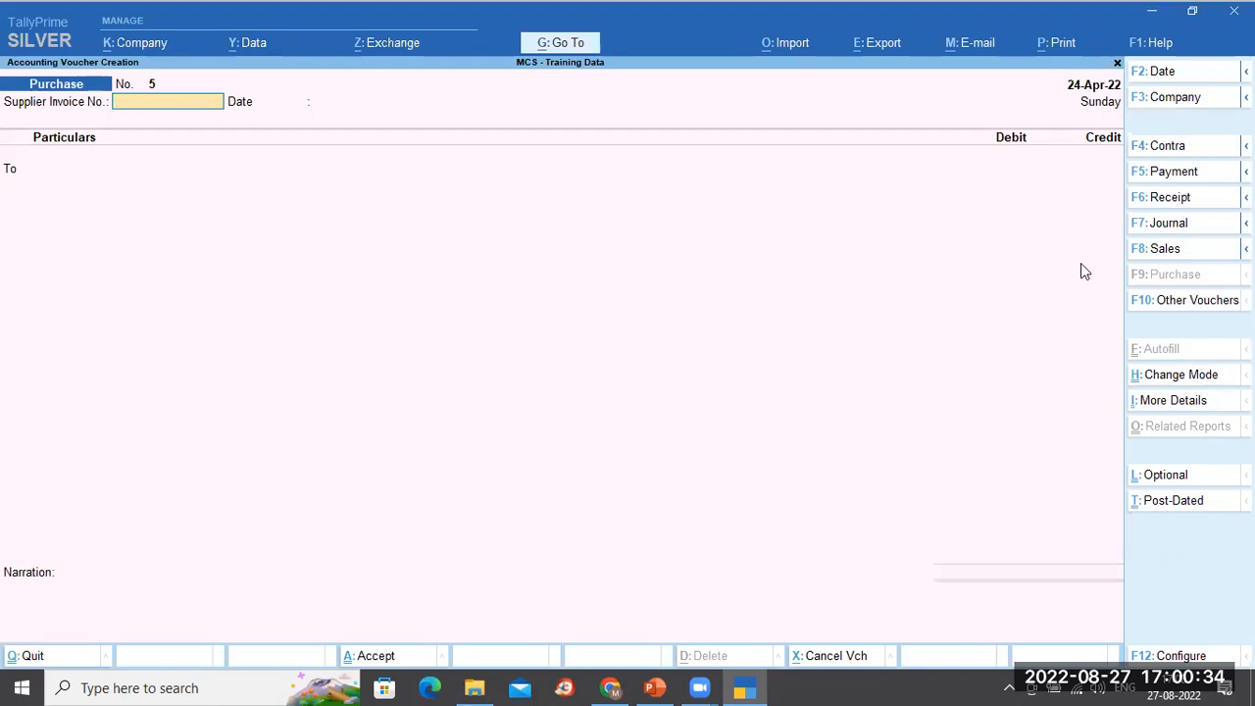
pyautogui.click(1177, 173)
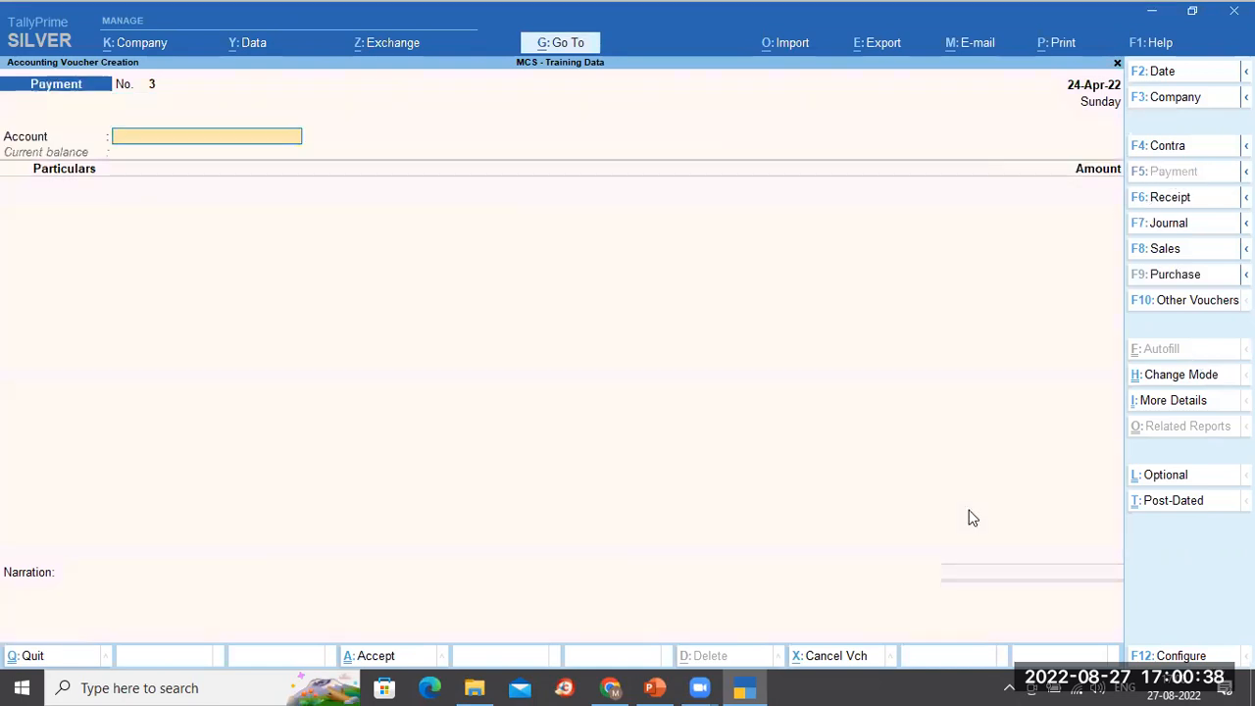
# Enter a payment of 15,000 from the Cash account to Govinda Traders.
pyautogui.press('Return')
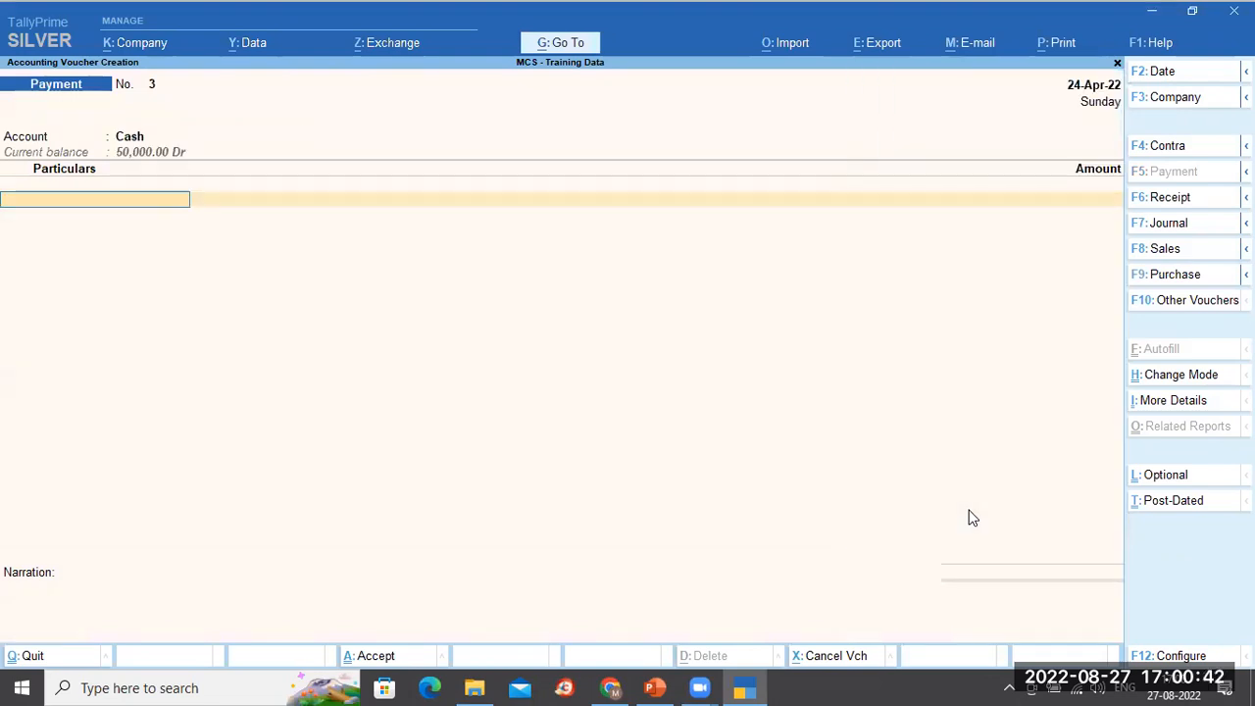
pyautogui.write('go')
pyautogui.press('Return')
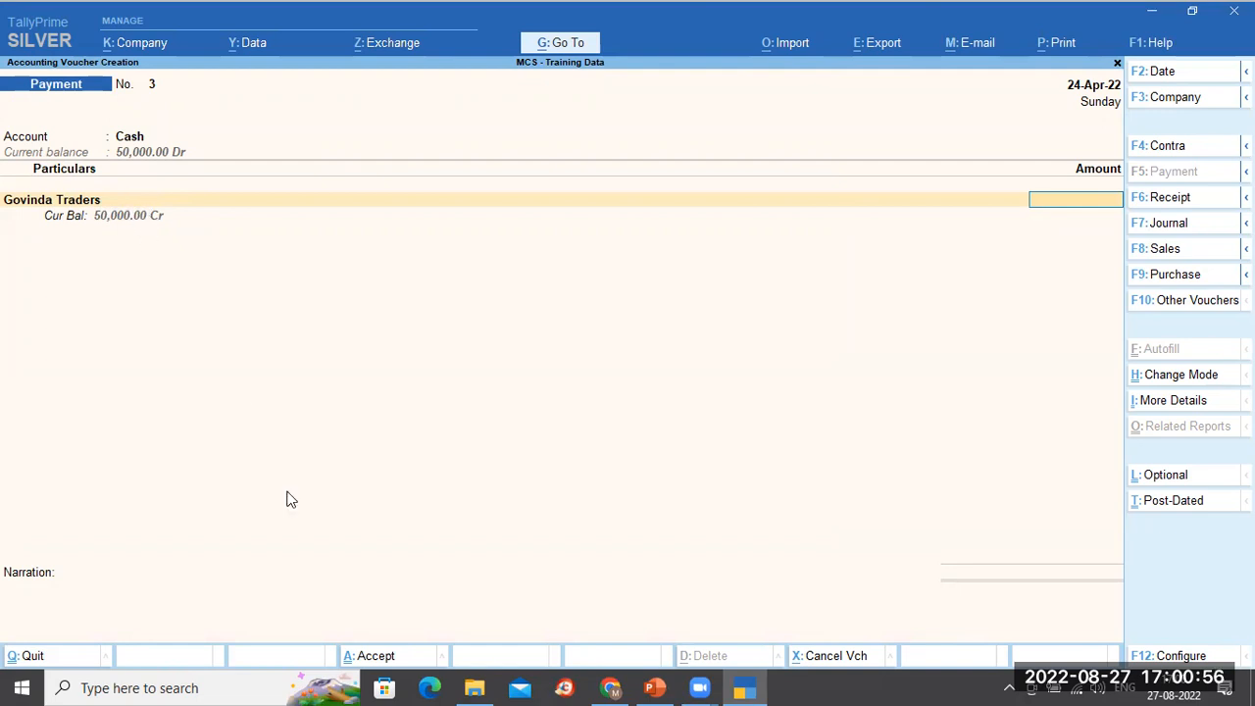
pyautogui.write('15000')
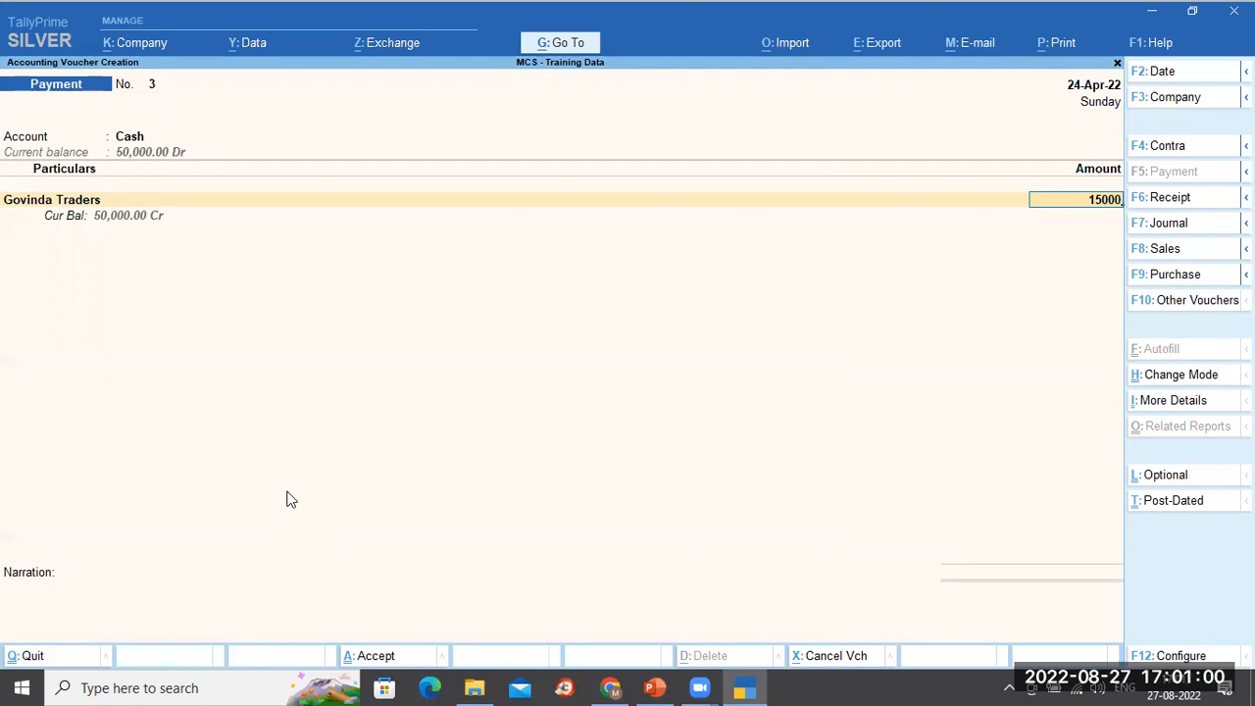
pyautogui.press('Return')
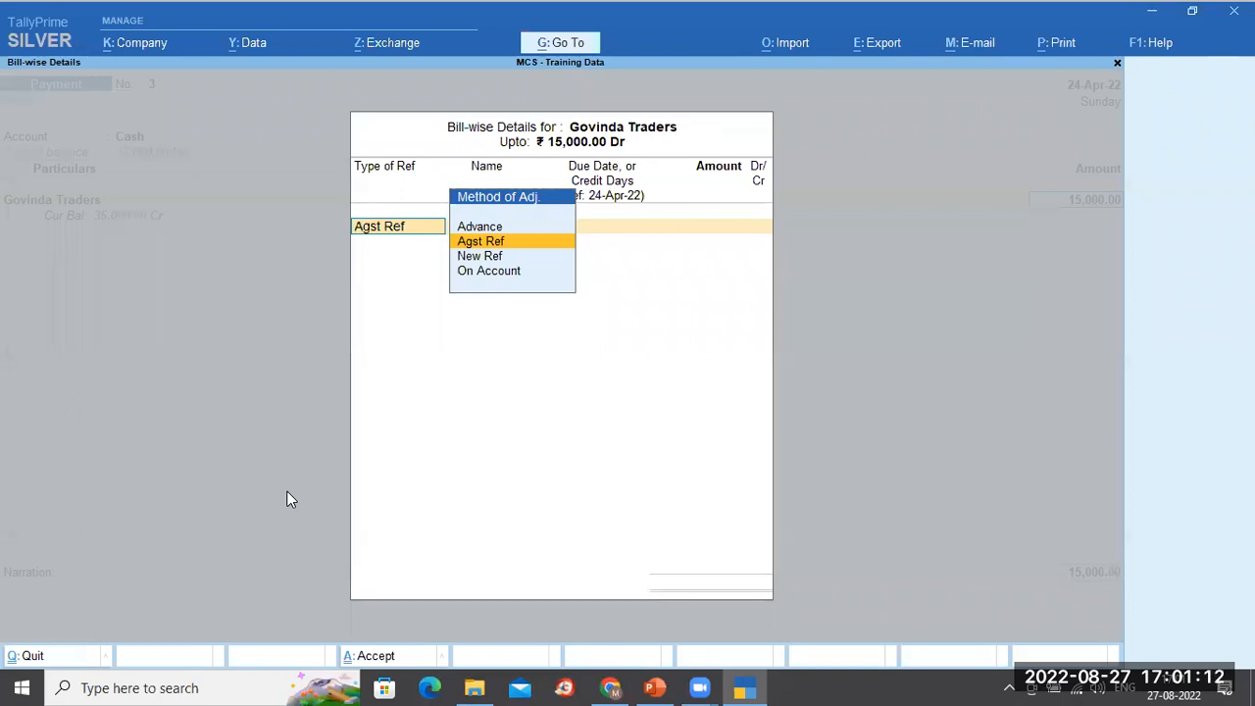
# Allocate the full 15,000.00 Dr as Agst Ref to Govinda Traders' pending bill 3.
pyautogui.press('Return')
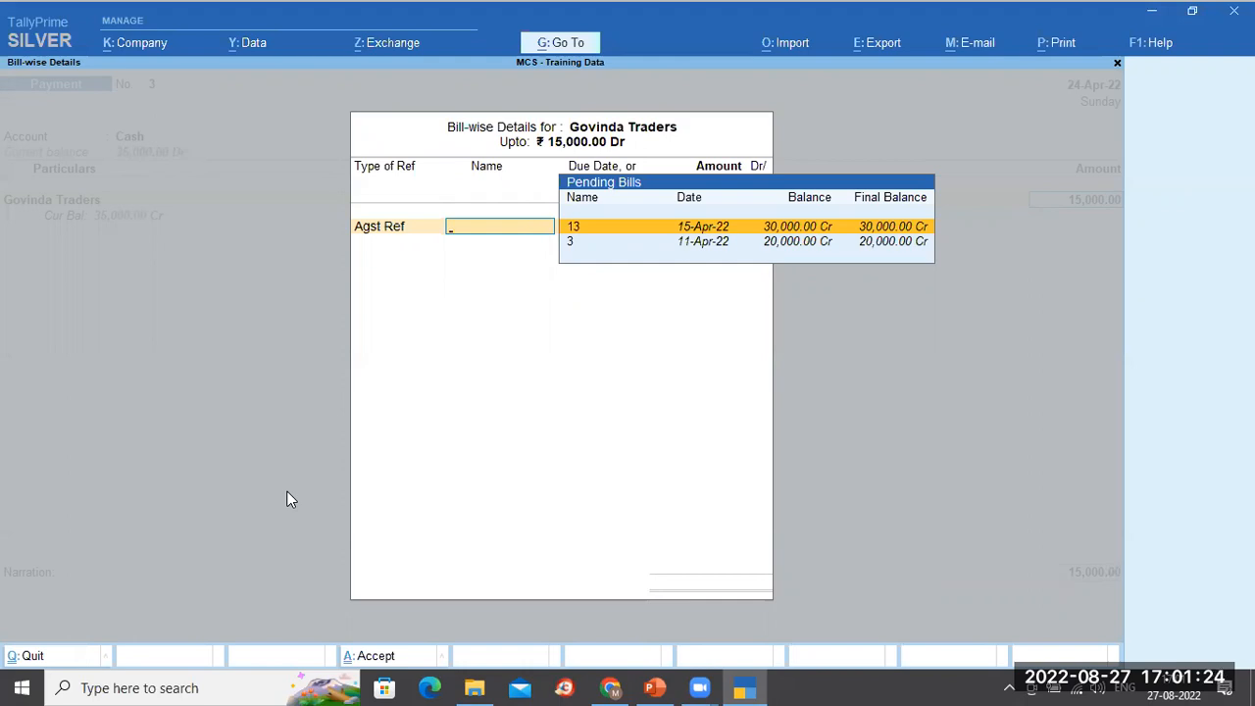
pyautogui.press('Down')
pyautogui.press('Return')
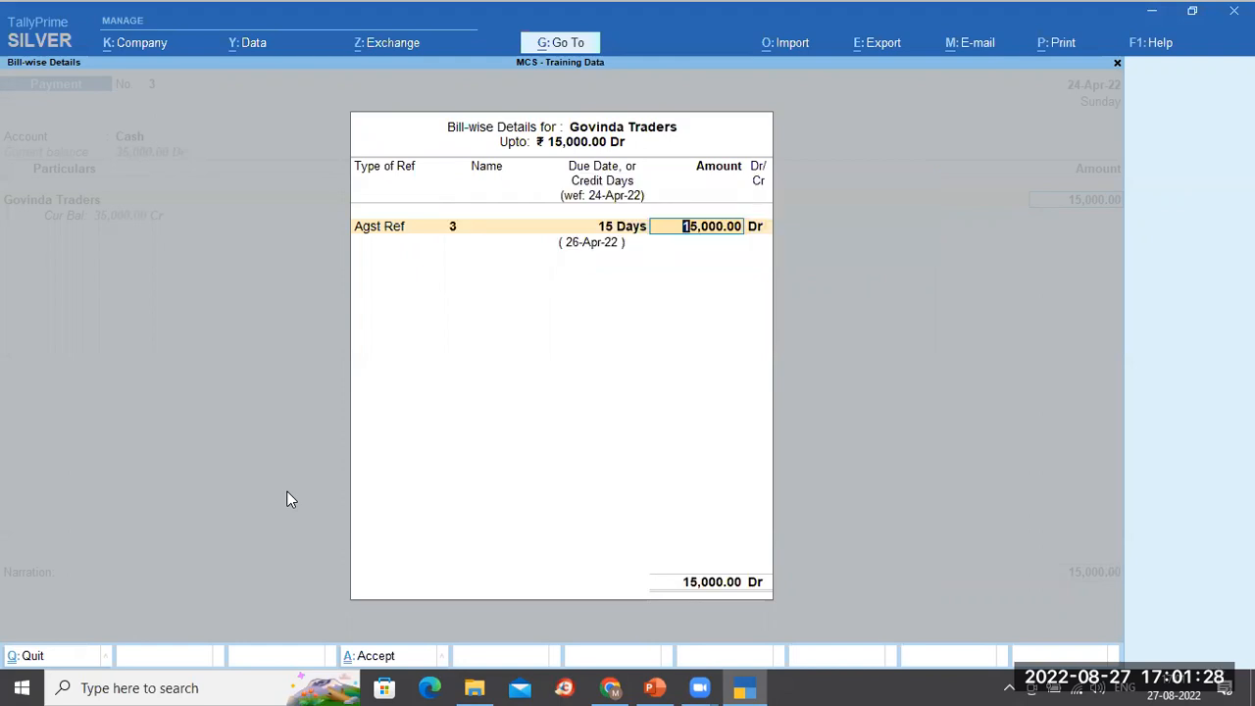
pyautogui.press('Return')
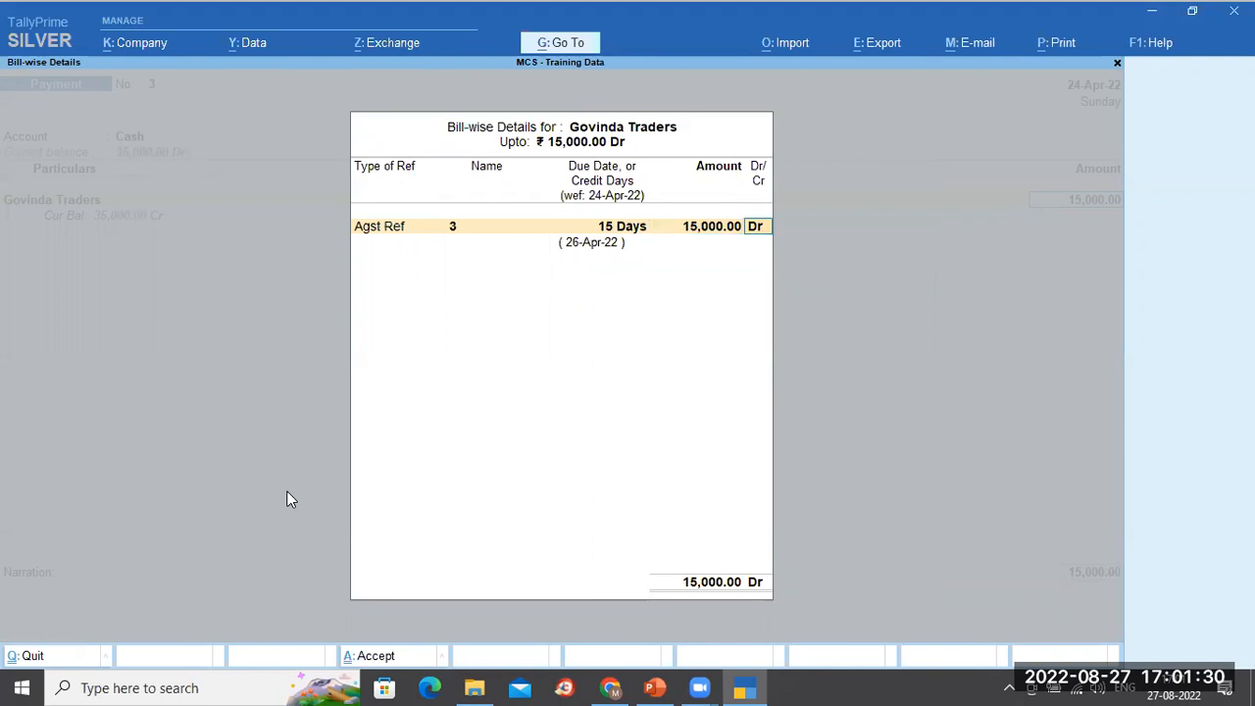
pyautogui.press('Return')
pyautogui.press('Return')
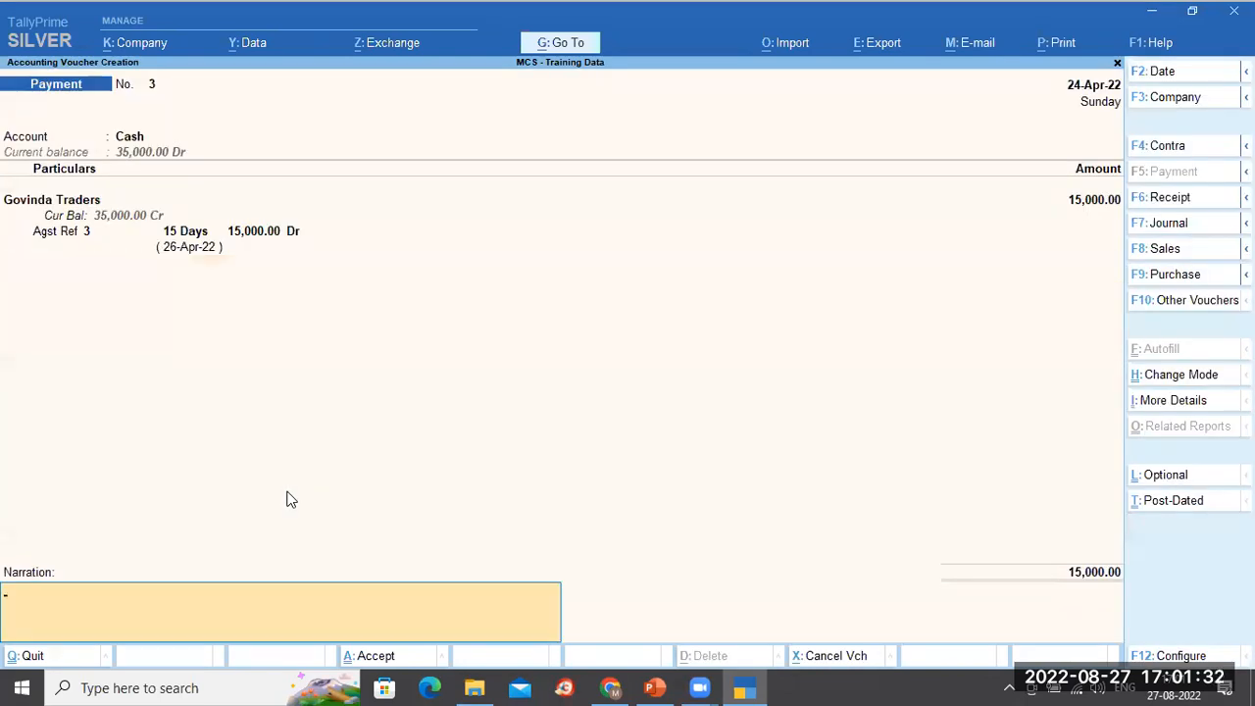
# Enter the narration "Being payments made" and save the payment voucher.
pyautogui.hotkey('ctrl', 'alt', 'v')
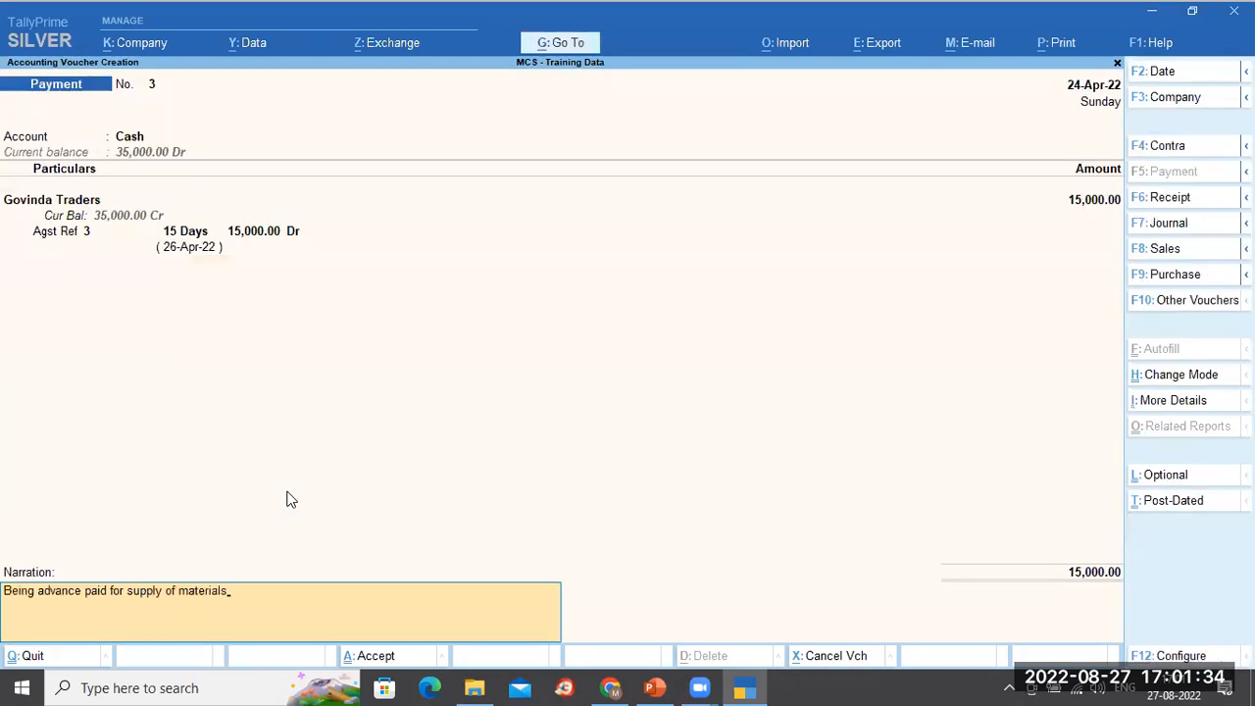
pyautogui.press('BackSpace')
pyautogui.write('Being payments made')
pyautogui.press('Return')
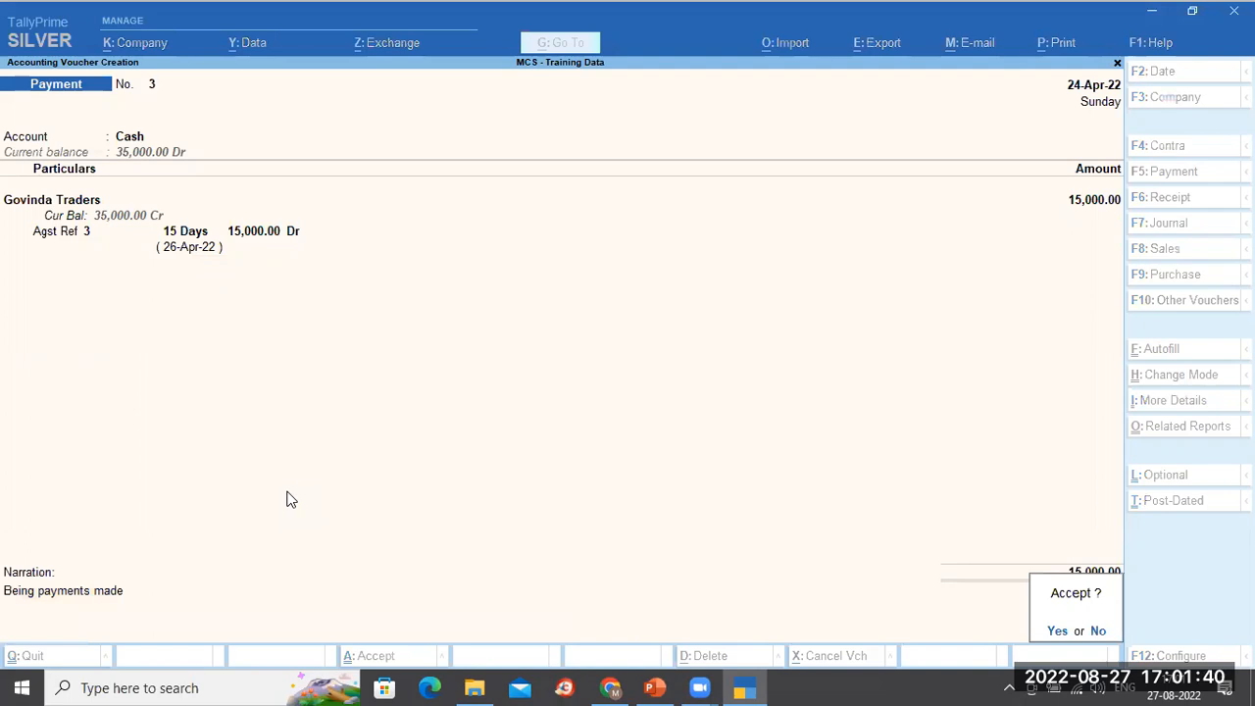
pyautogui.press('Return')
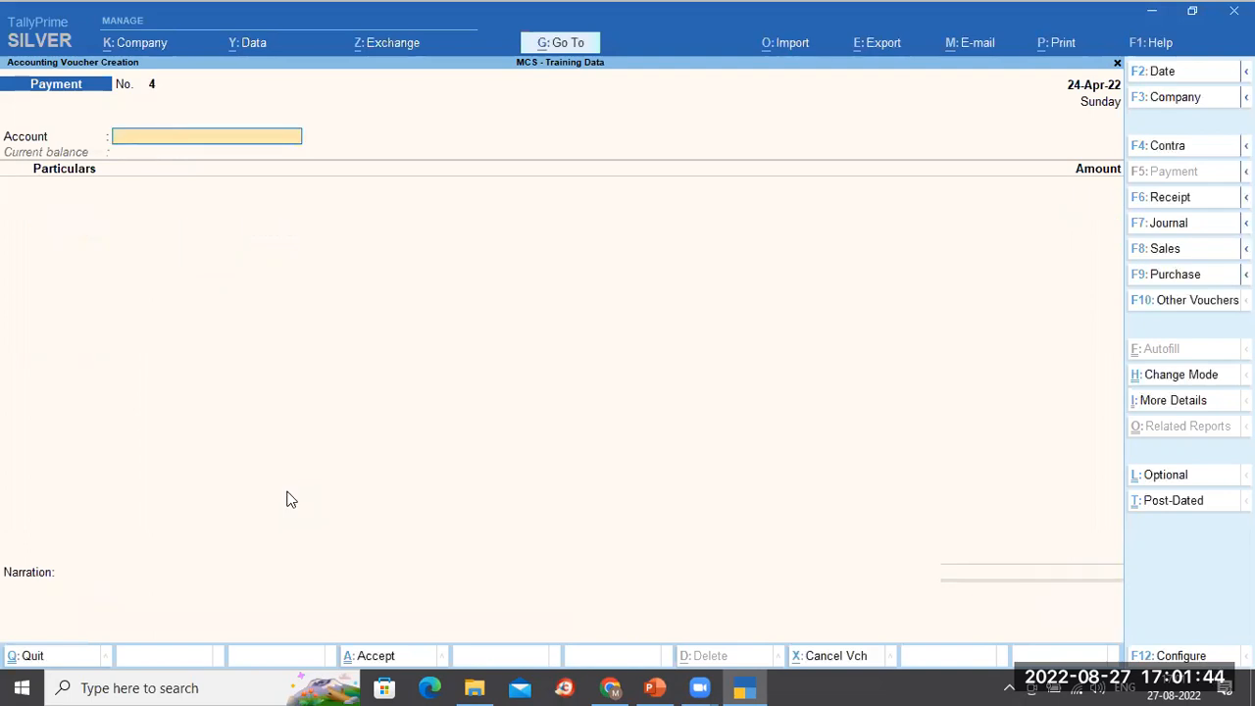
# Leave voucher creation and open the ledger report of Govinda Traders from the account books.
pyautogui.press('Escape')
pyautogui.press('y')
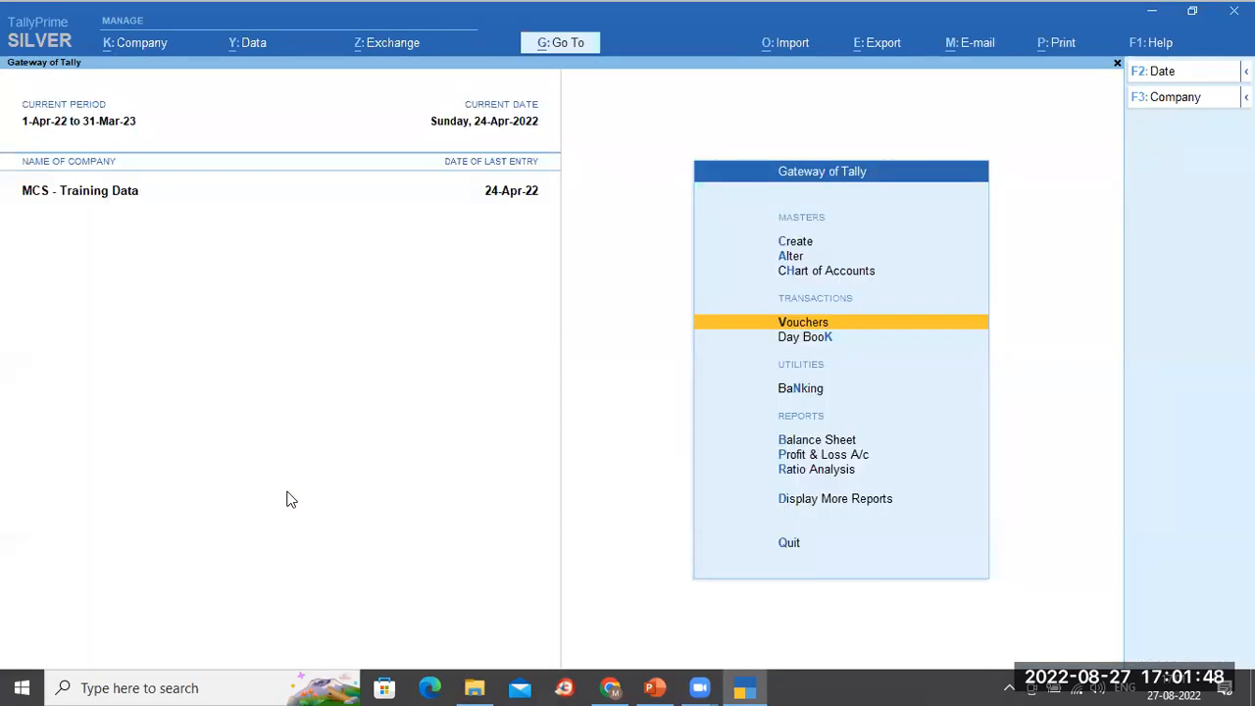
pyautogui.press('d')
pyautogui.press('a')
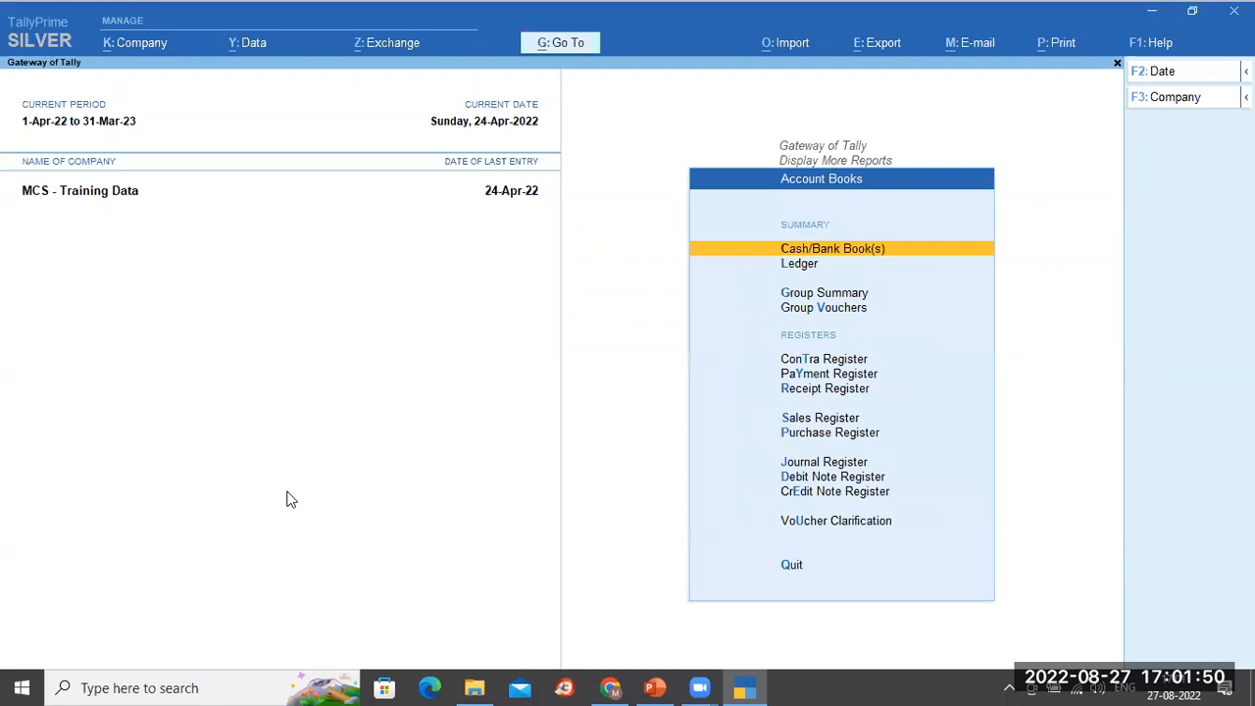
pyautogui.write('l')
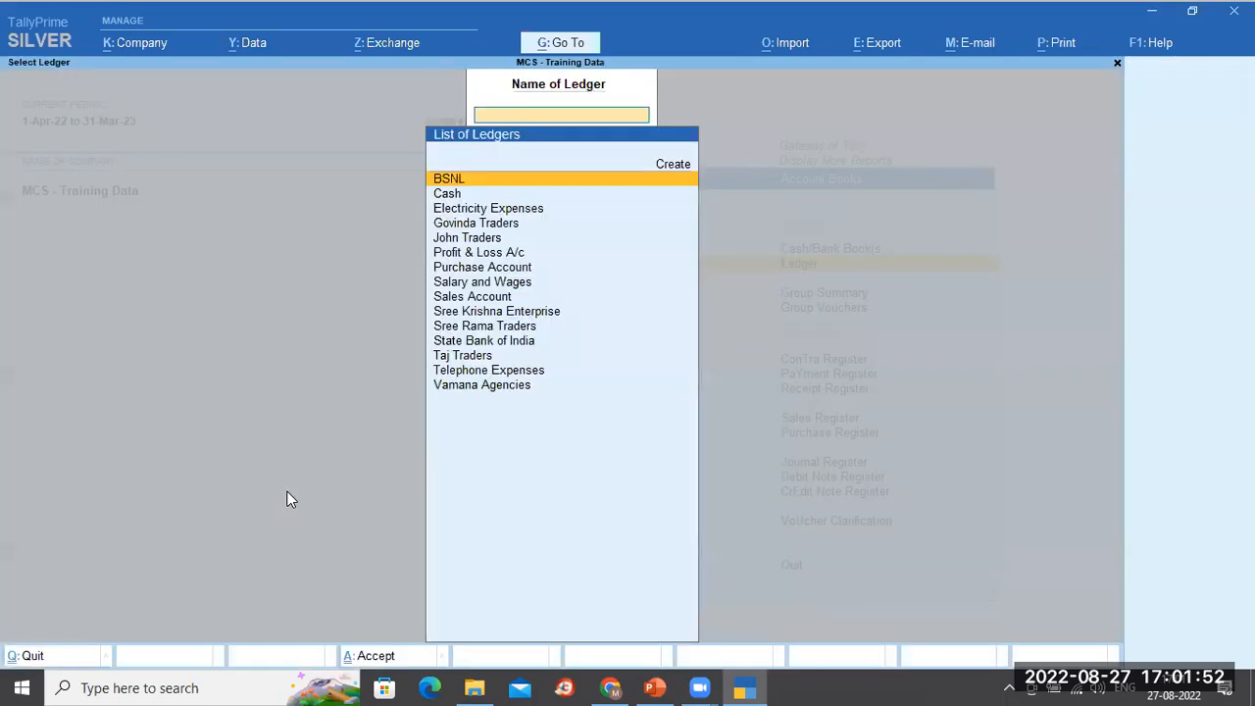
pyautogui.write('Go')
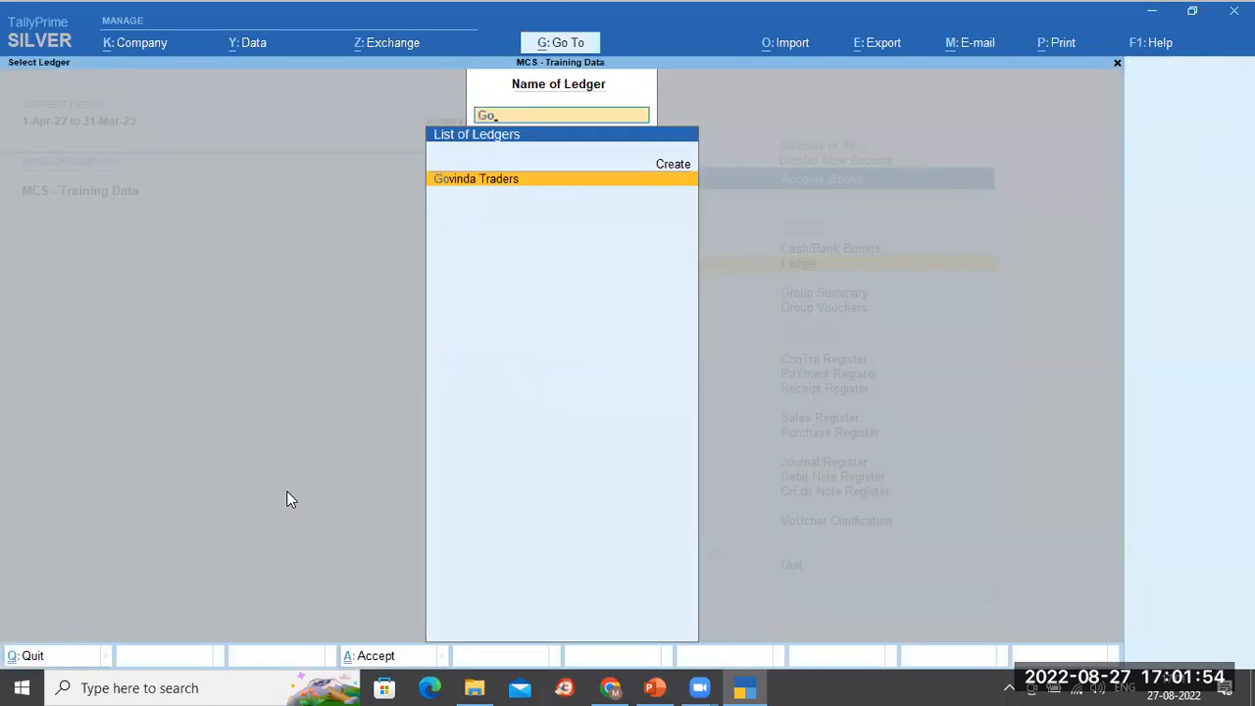
pyautogui.press('Return')
# Set the ledger report period from 1-4-2022 to 31-3-2023.
pyautogui.press('F2')
pyautogui.write('1 4 22')
pyautogui.press('Return')
pyautogui.write('31 3 23')
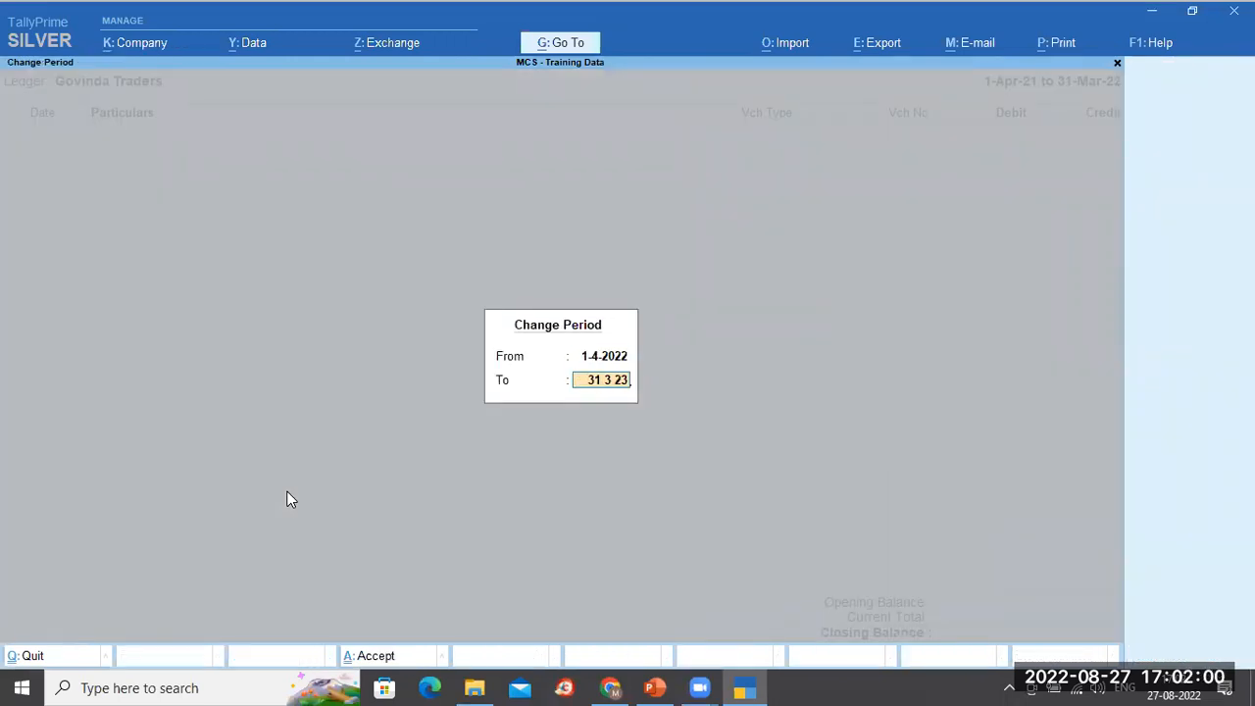
pyautogui.press('Return')
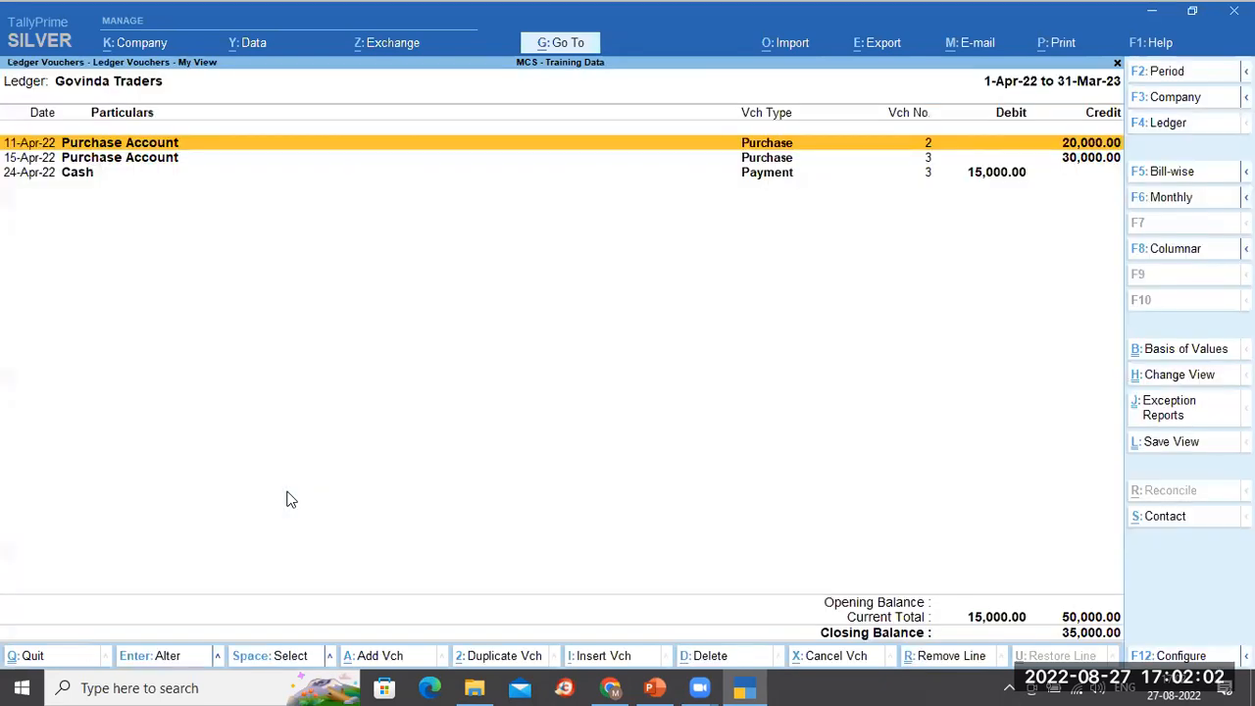
# Review the purchase and payment entries in the Govinda Traders ledger and switch it to the bill-wise outstandings.
pyautogui.press('Down')
pyautogui.press('Up')
pyautogui.press('Down')
pyautogui.press('Down')
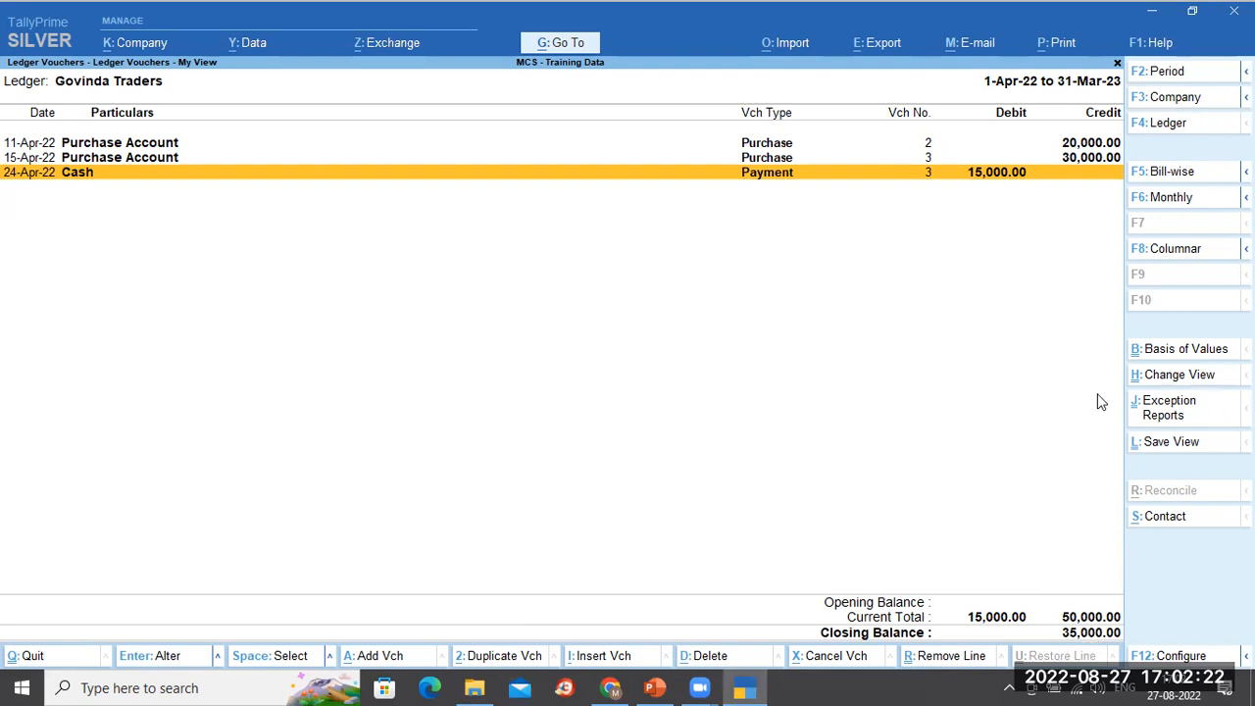
pyautogui.click(1185, 179)
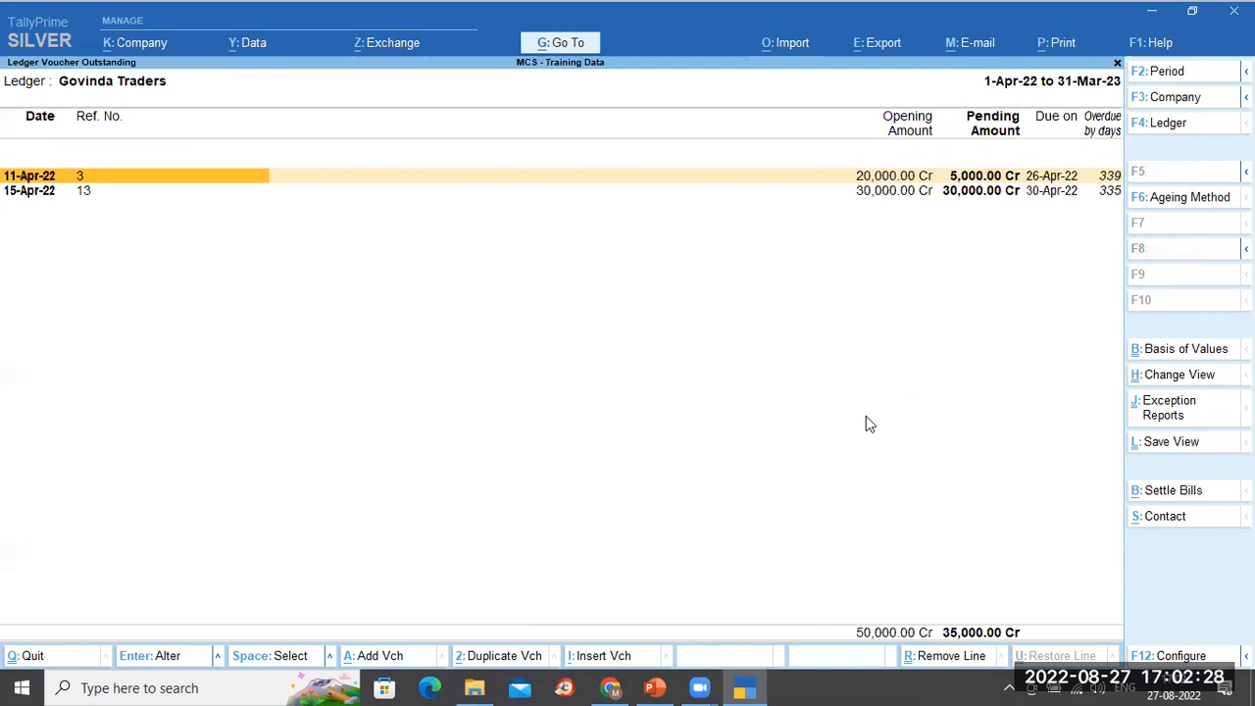
# Compare the opening and pending amounts of bill 3 in the Govinda Traders outstandings.
pyautogui.press('Right')
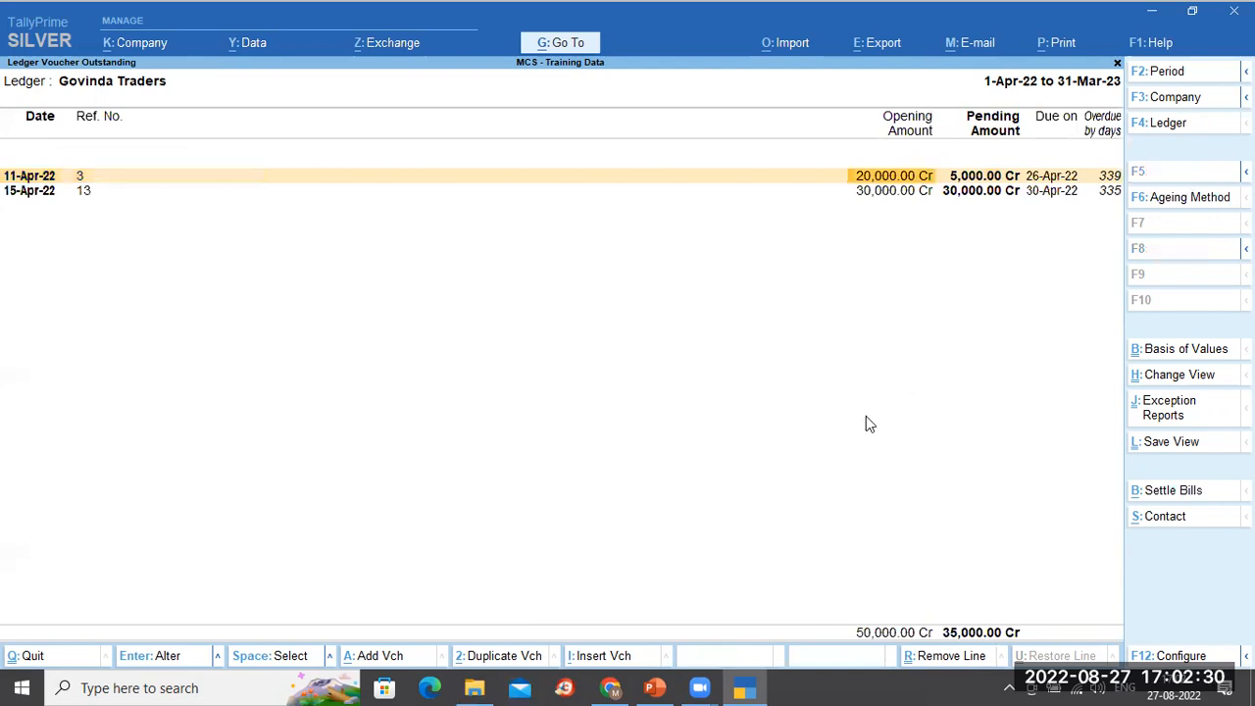
pyautogui.press('Left')
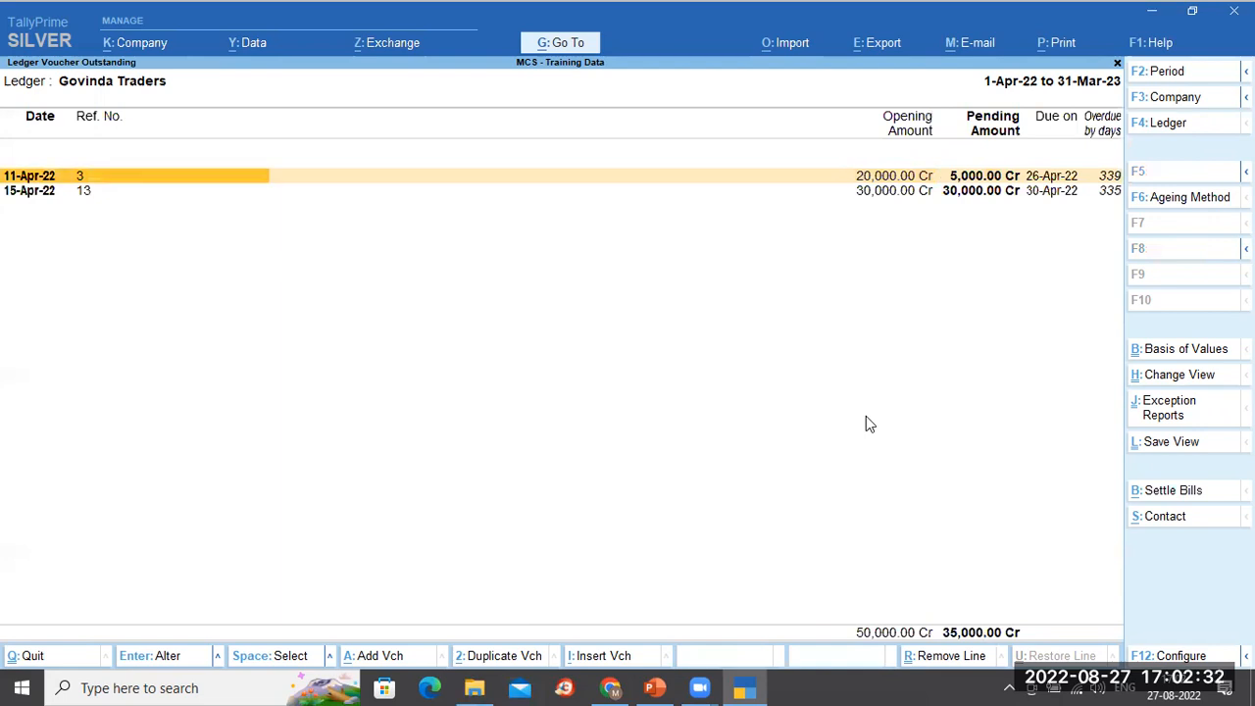
pyautogui.press('Right')
pyautogui.press('Right')
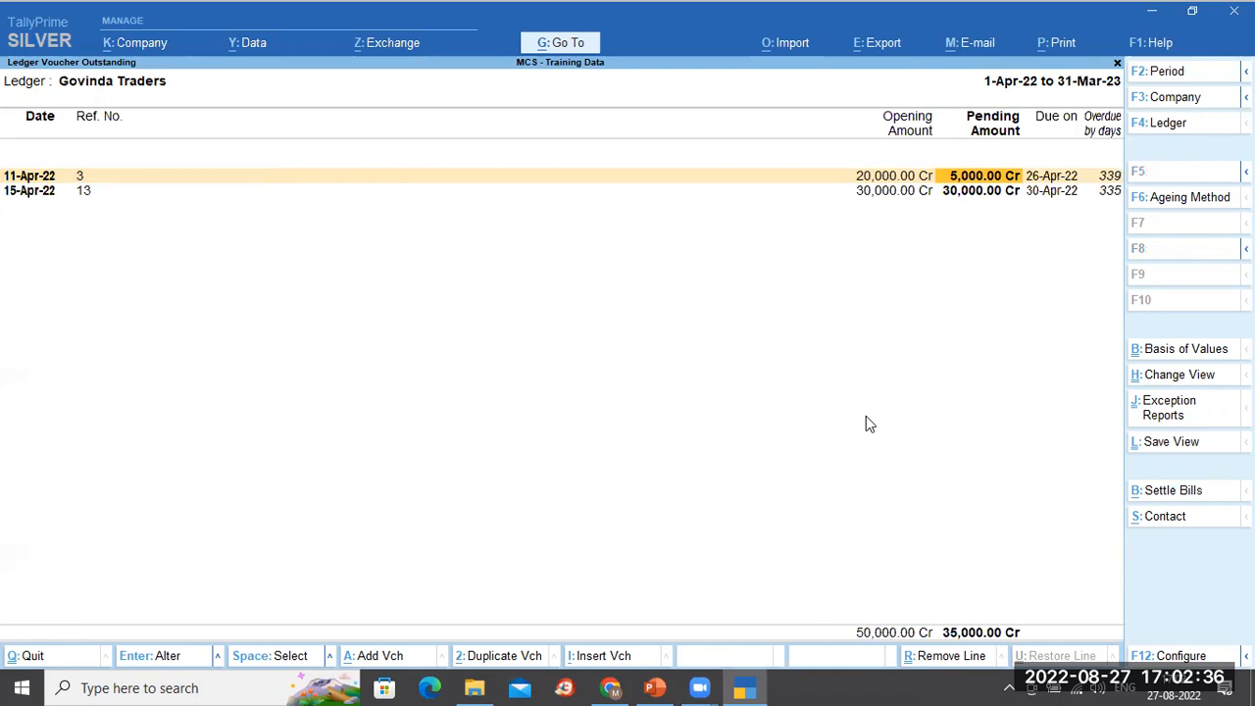
pyautogui.press('Left')
pyautogui.press('Left')
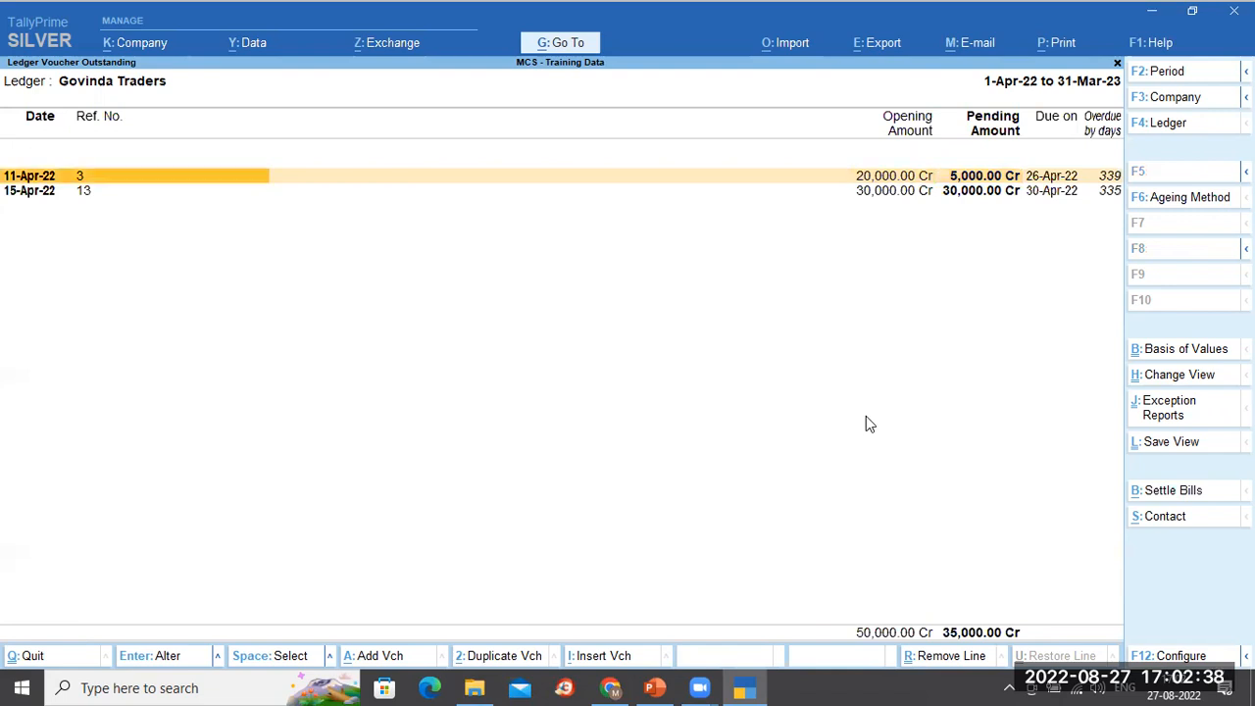
# Expand bill 3 and examine its purchase and payment vouchers against the pending amount.
pyautogui.hotkey('shift', 'Return')
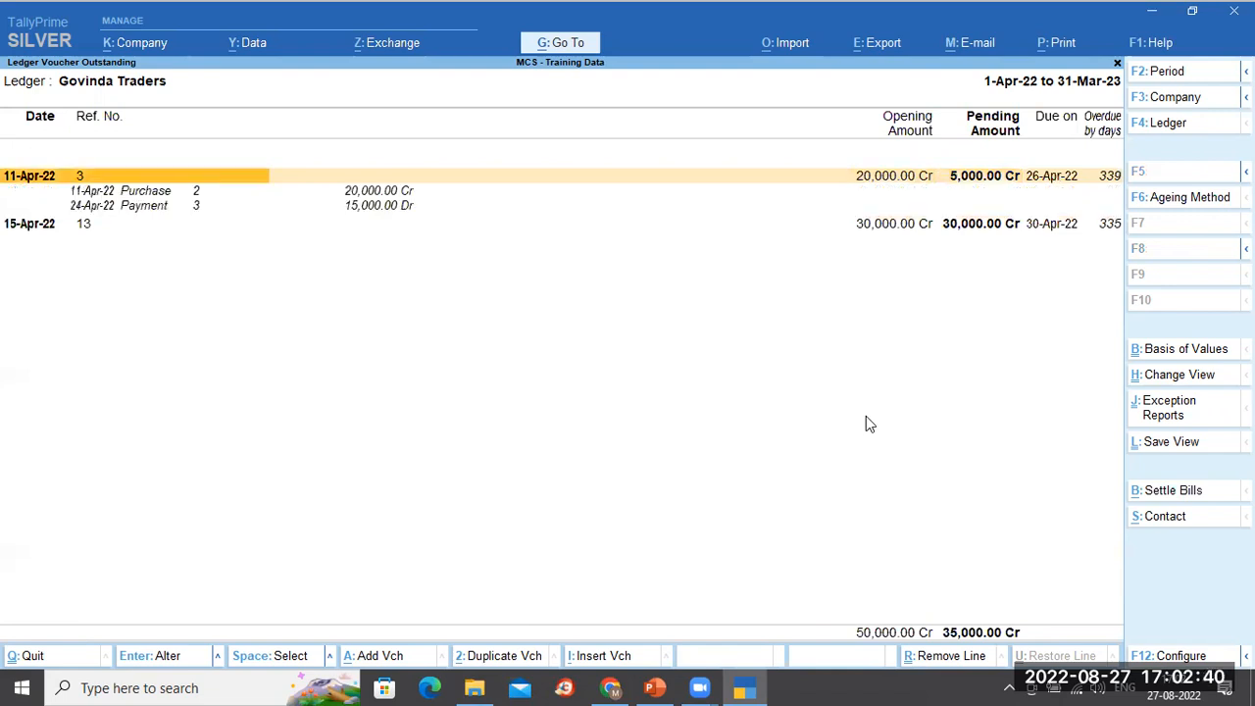
pyautogui.press('Down')
pyautogui.press('Right')
pyautogui.press('Right')
pyautogui.press('Down')
pyautogui.press('Left')
pyautogui.press('Left')
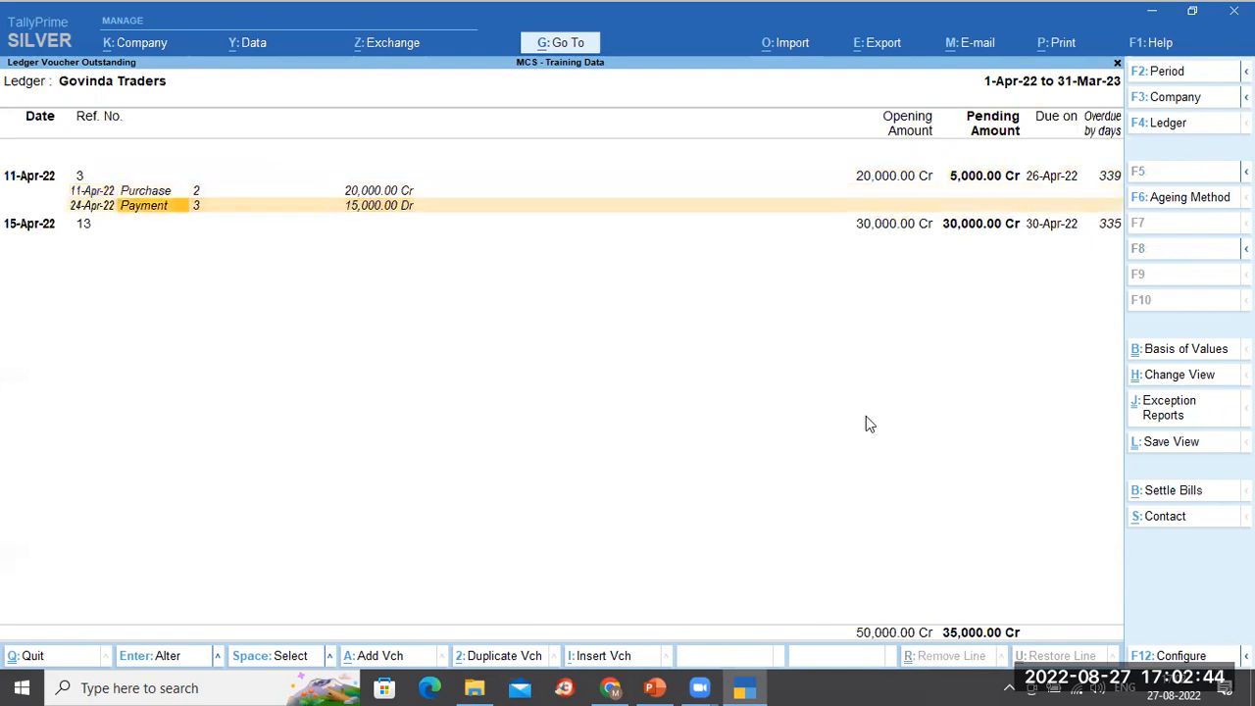
pyautogui.press('Right')
pyautogui.press('Right')
pyautogui.press('Up')
pyautogui.press('Right')
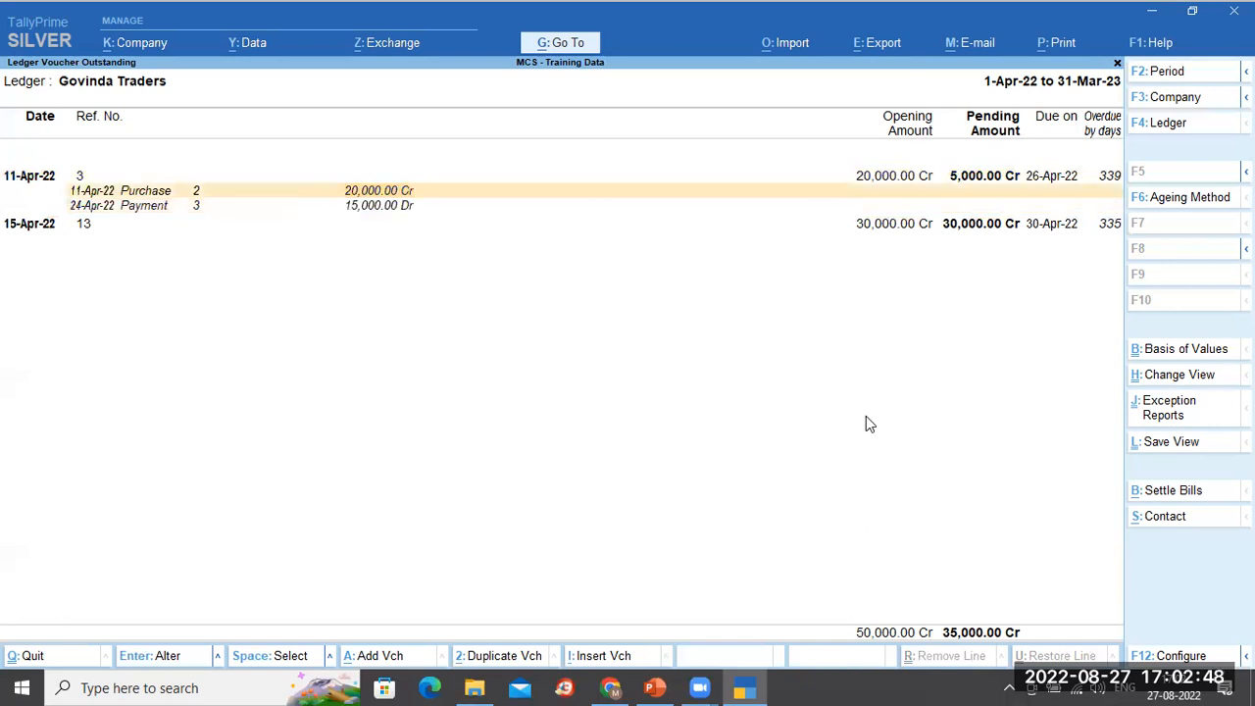
pyautogui.press('Up')
pyautogui.press('Left')
pyautogui.press('Left')
pyautogui.press('Left')
pyautogui.press('Left')
pyautogui.press('Down')
pyautogui.press('Down')
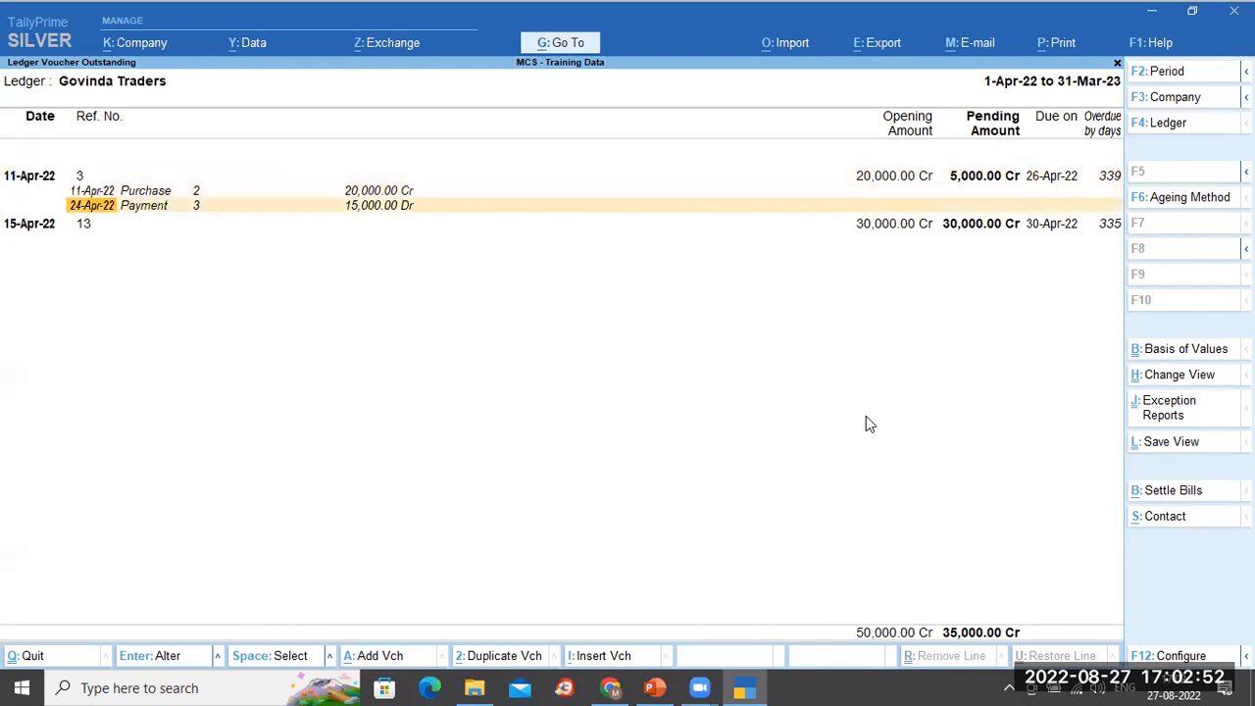
# Expand bill 13 to show its purchase voucher and return the selection to bill 3.
pyautogui.press('Down')
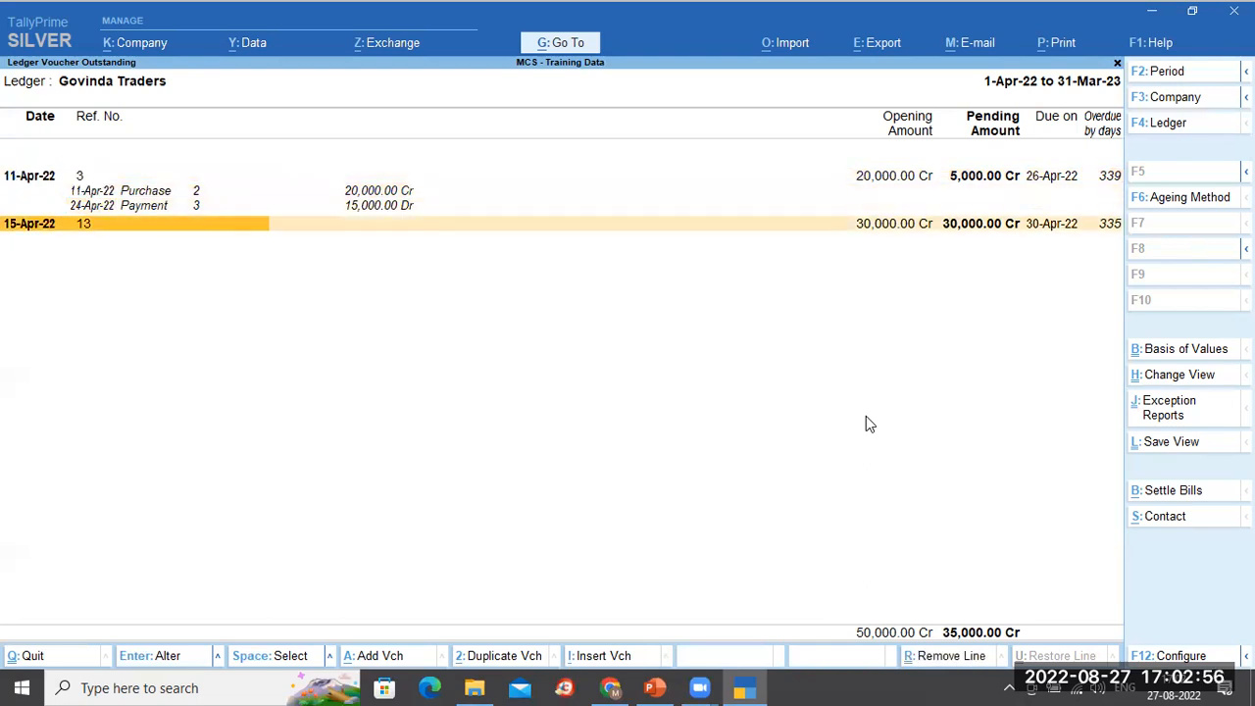
pyautogui.hotkey('shift', 'Return')
pyautogui.press('Up')
pyautogui.press('Up')
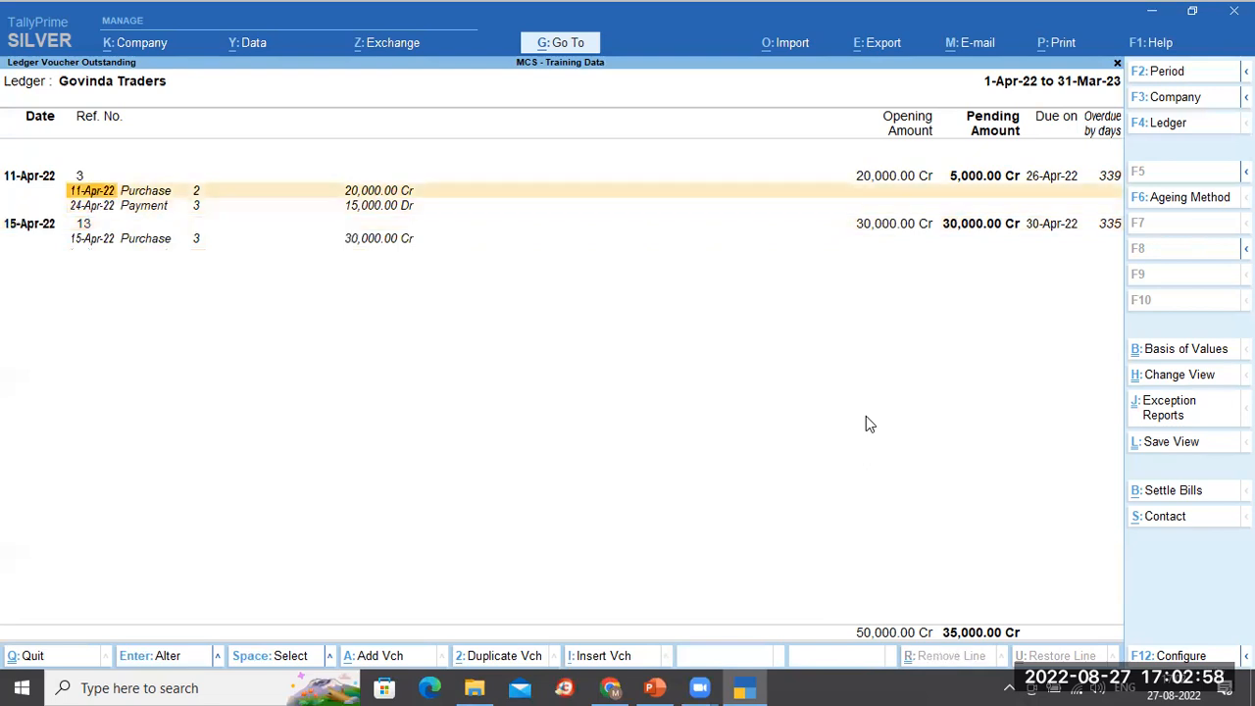
pyautogui.press('Up')
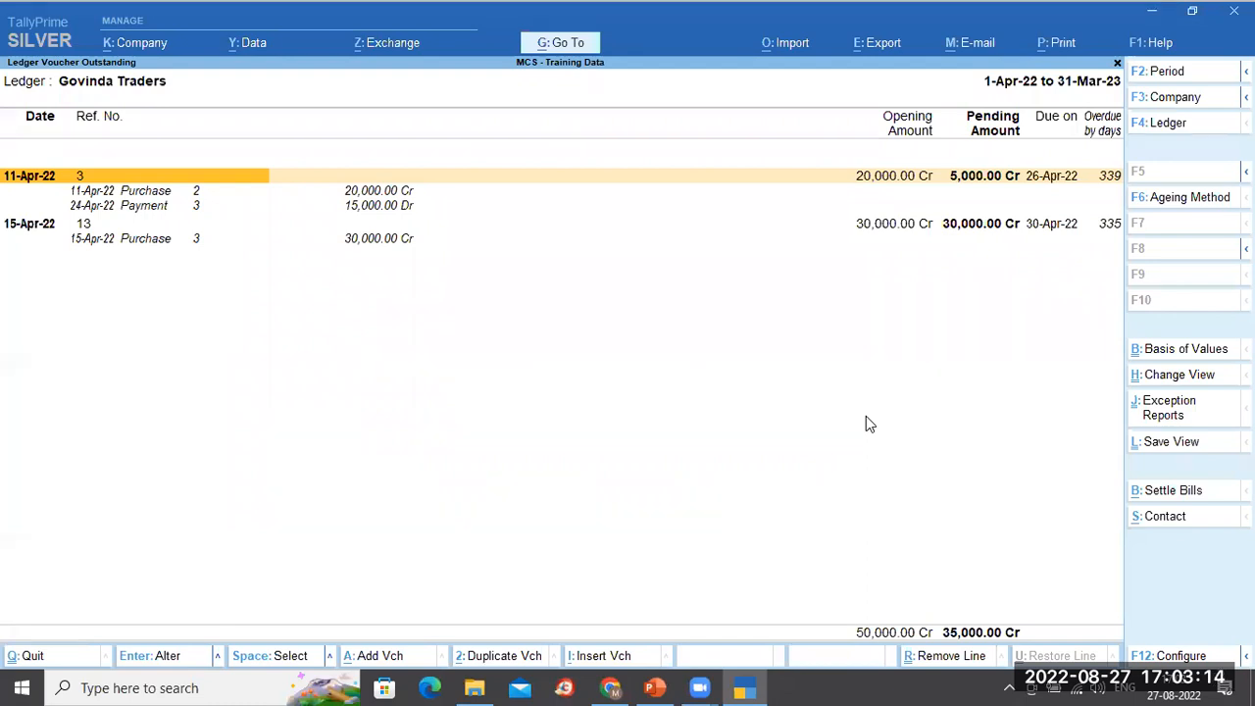
# Close the Govinda Traders outstandings and ledger reports and return to the list of account books.
pyautogui.press('Escape')
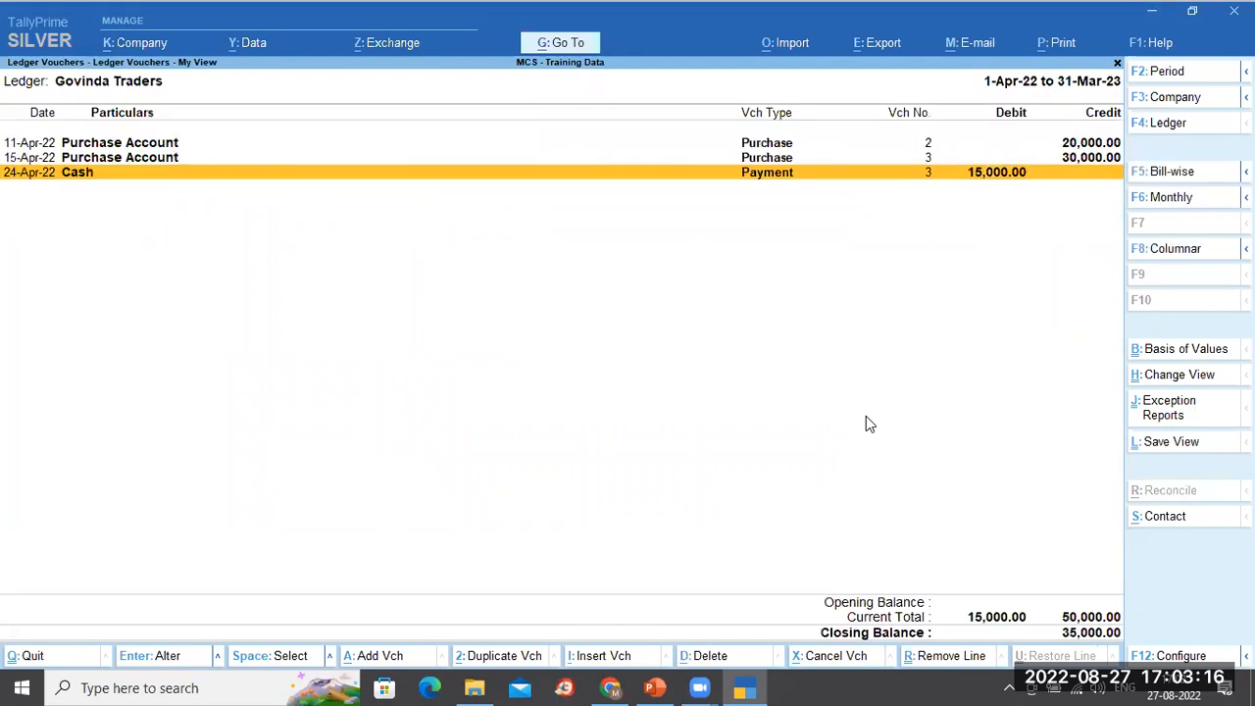
pyautogui.press('Escape')
pyautogui.press('Escape')
pyautogui.press('Escape')
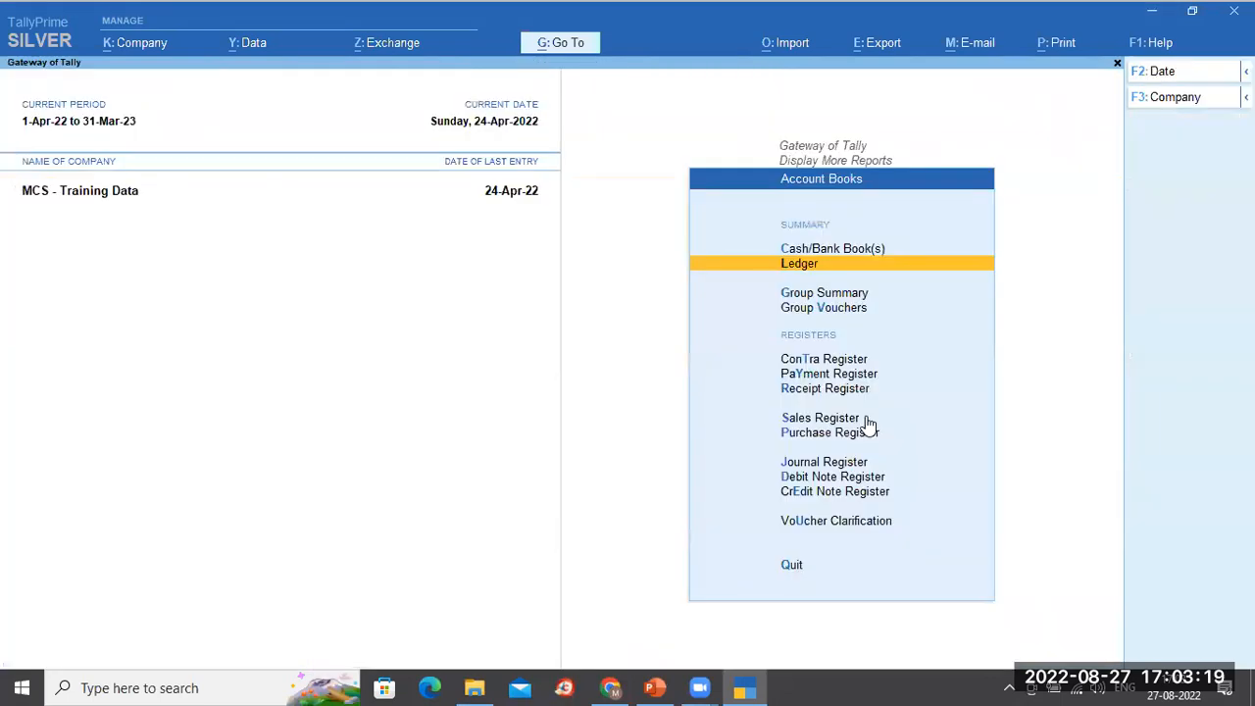
# Switch to PowerPoint, point out On Account on the Bill wise tracking slide, and switch back to TallyPrime.
pyautogui.click(656, 687)
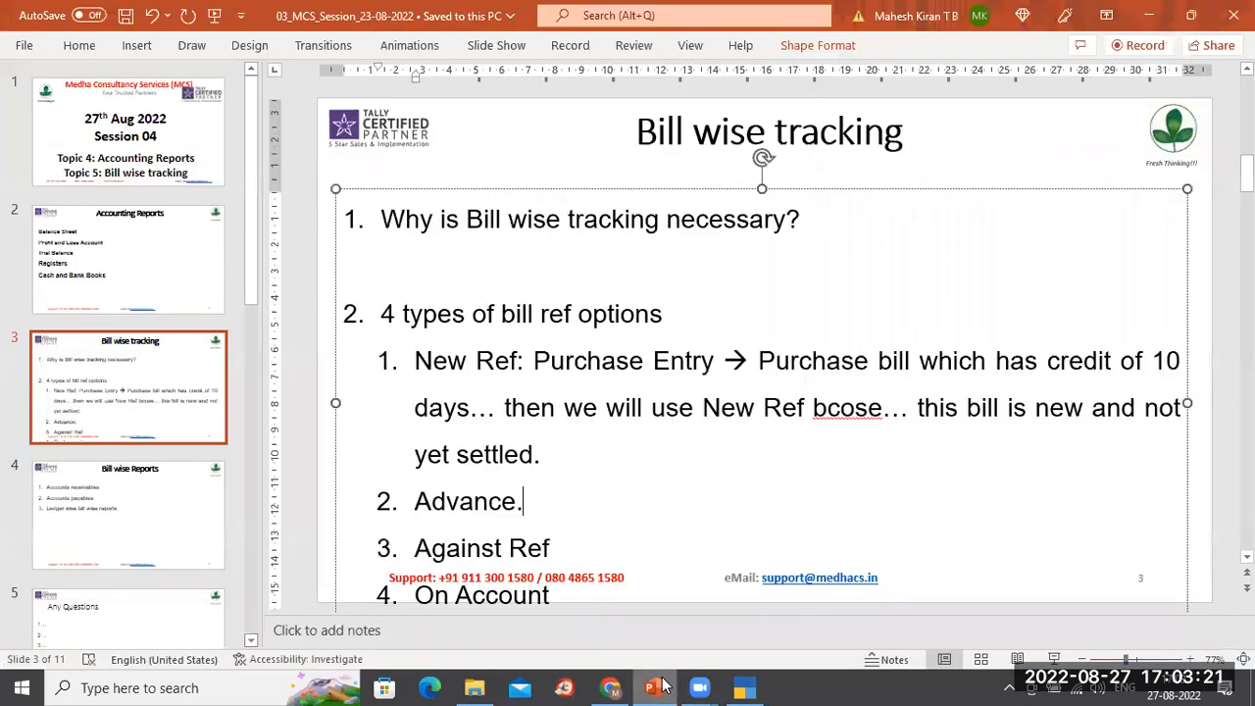
pyautogui.click(559, 593)
pyautogui.click(545, 596)
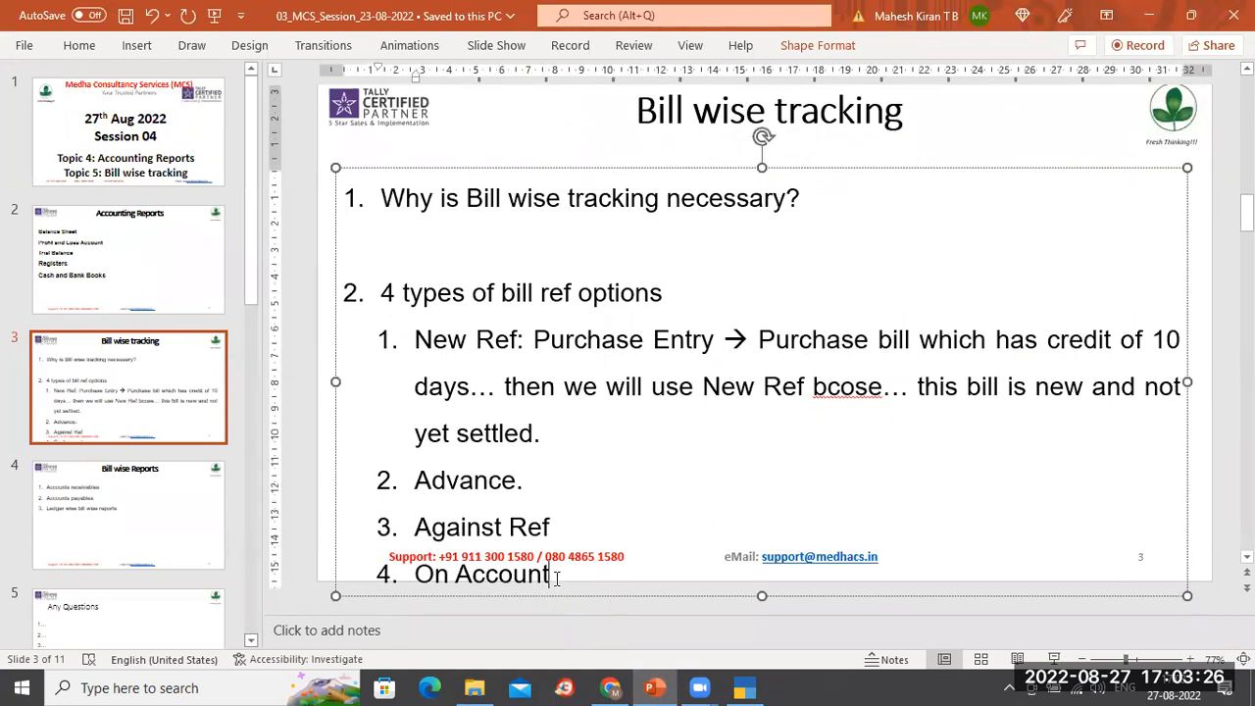
pyautogui.hotkey('alt', 'Tab')
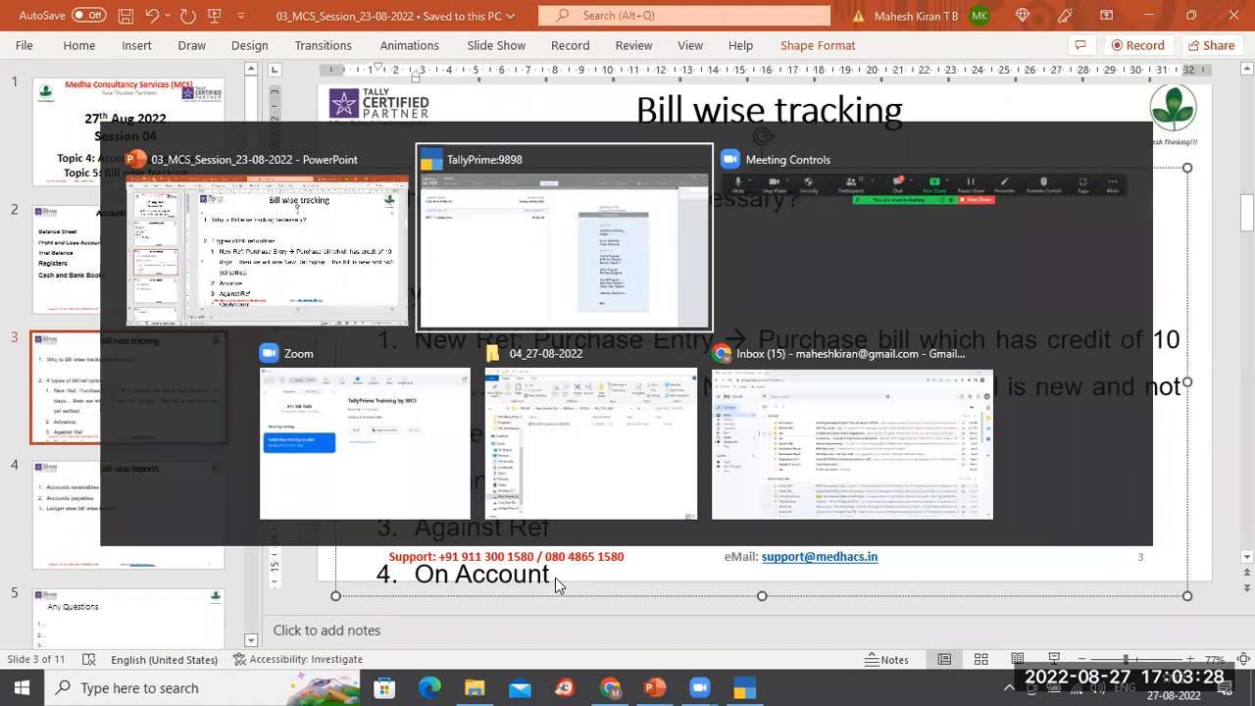
# Return to the Gateway of Tally and start a new ledger named Mohan Provision Stores.
pyautogui.press('Escape')
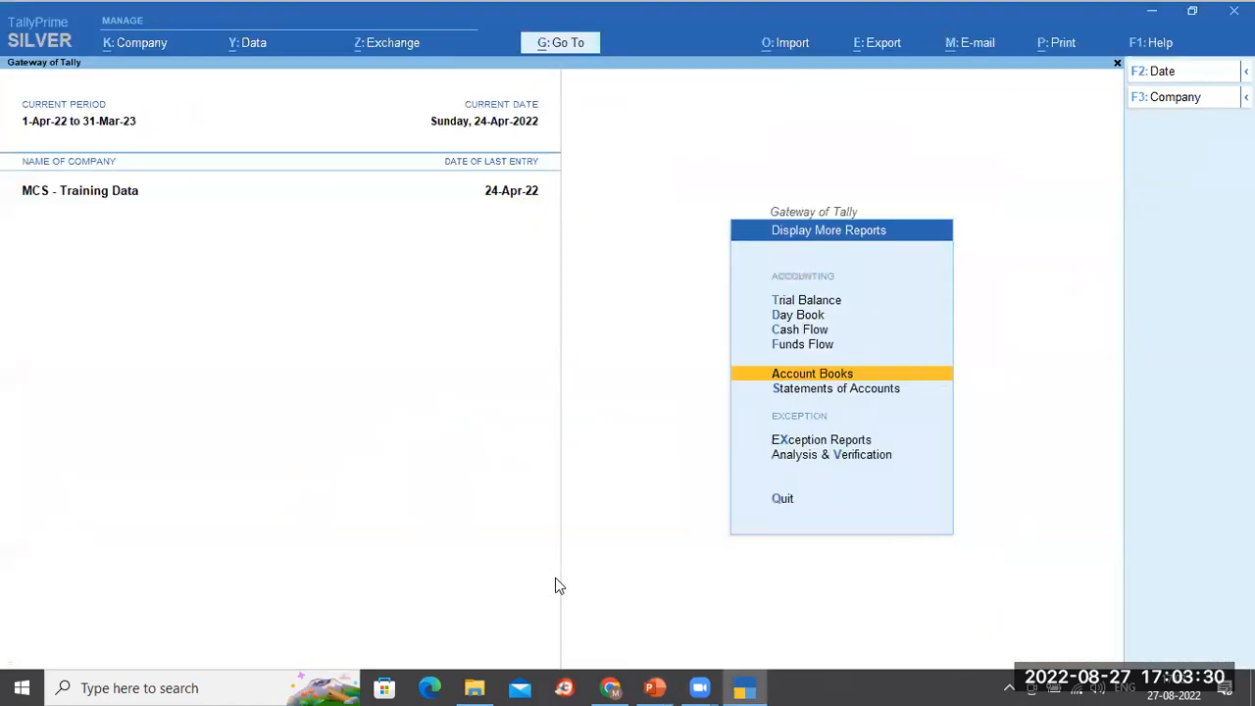
pyautogui.press('Escape')
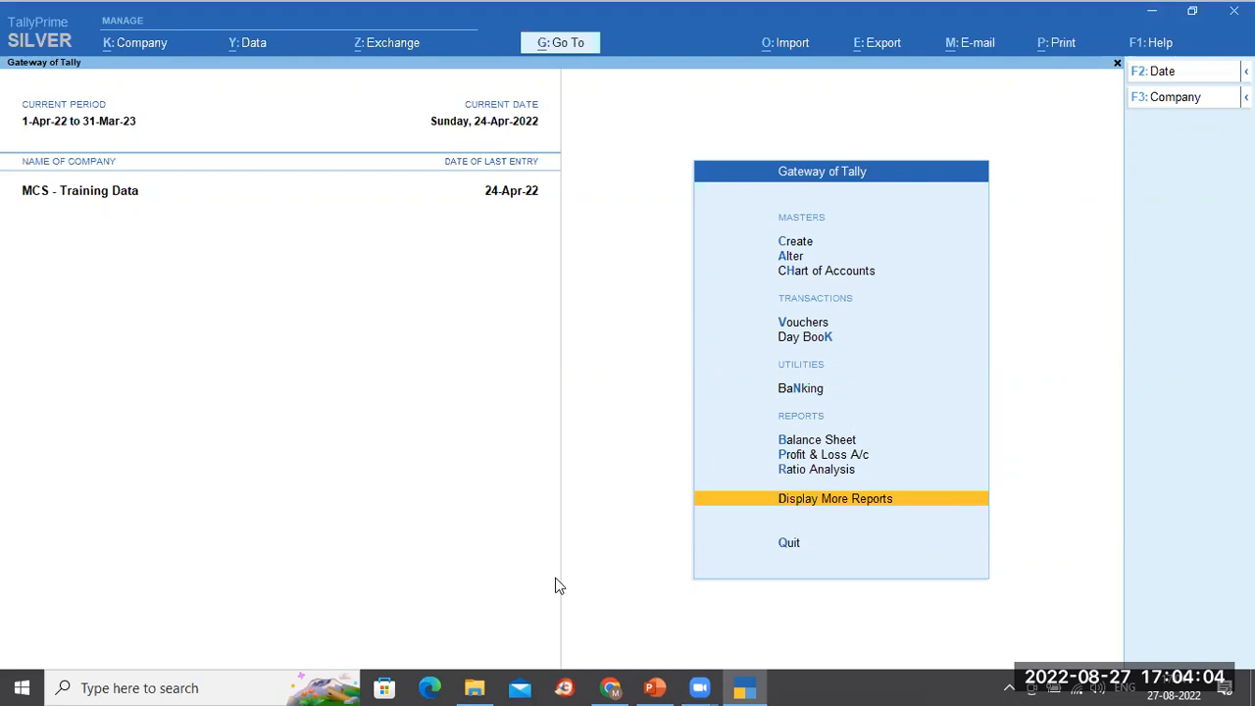
pyautogui.press('c')
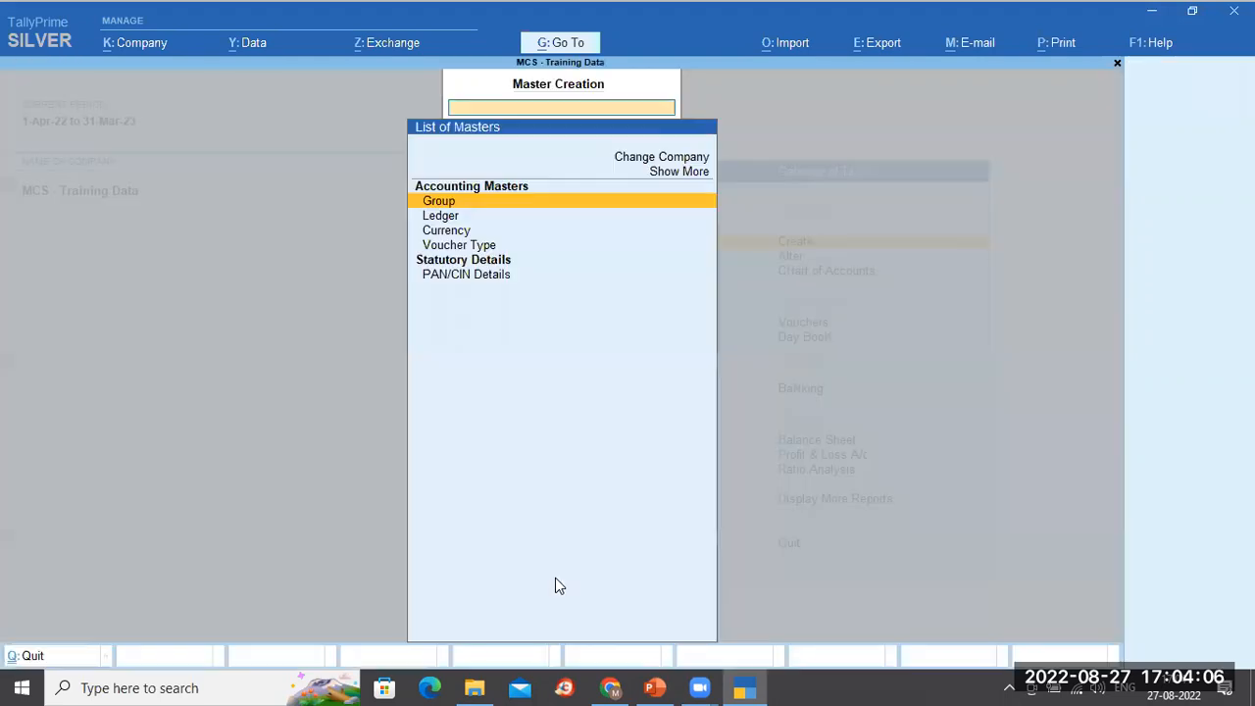
pyautogui.press('Down')
pyautogui.press('Return')
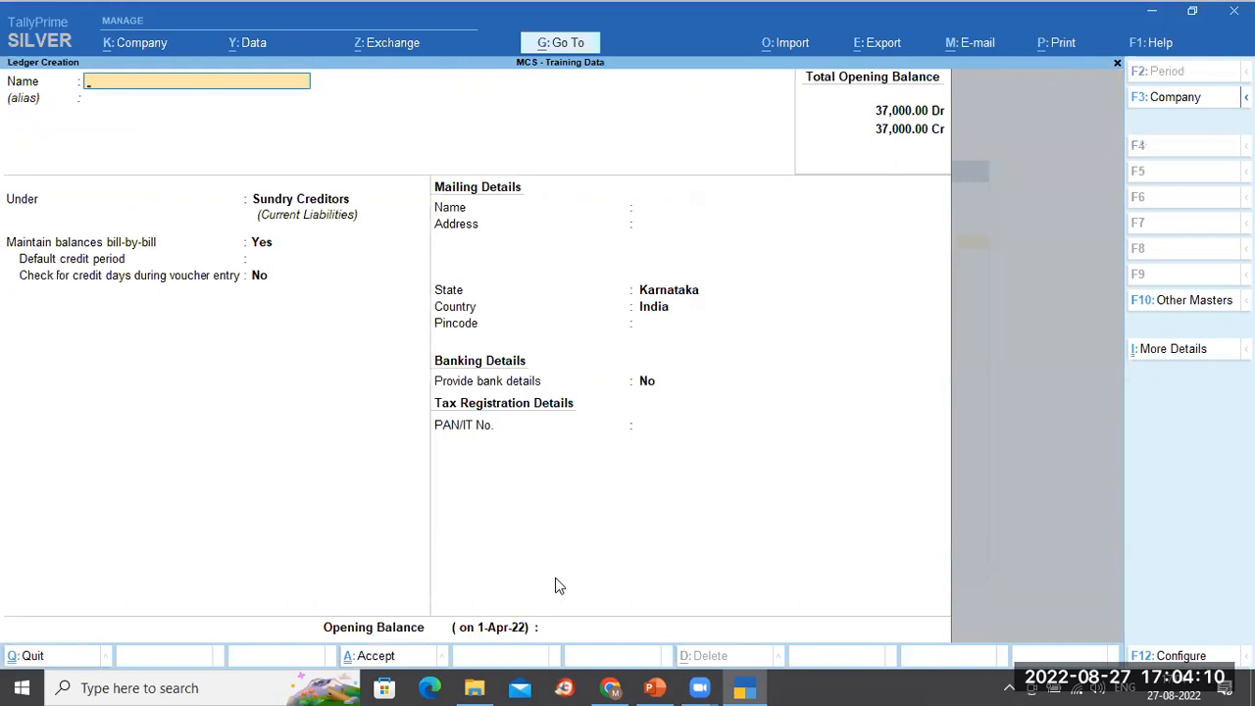
pyautogui.write('Mohan Provision Stores')
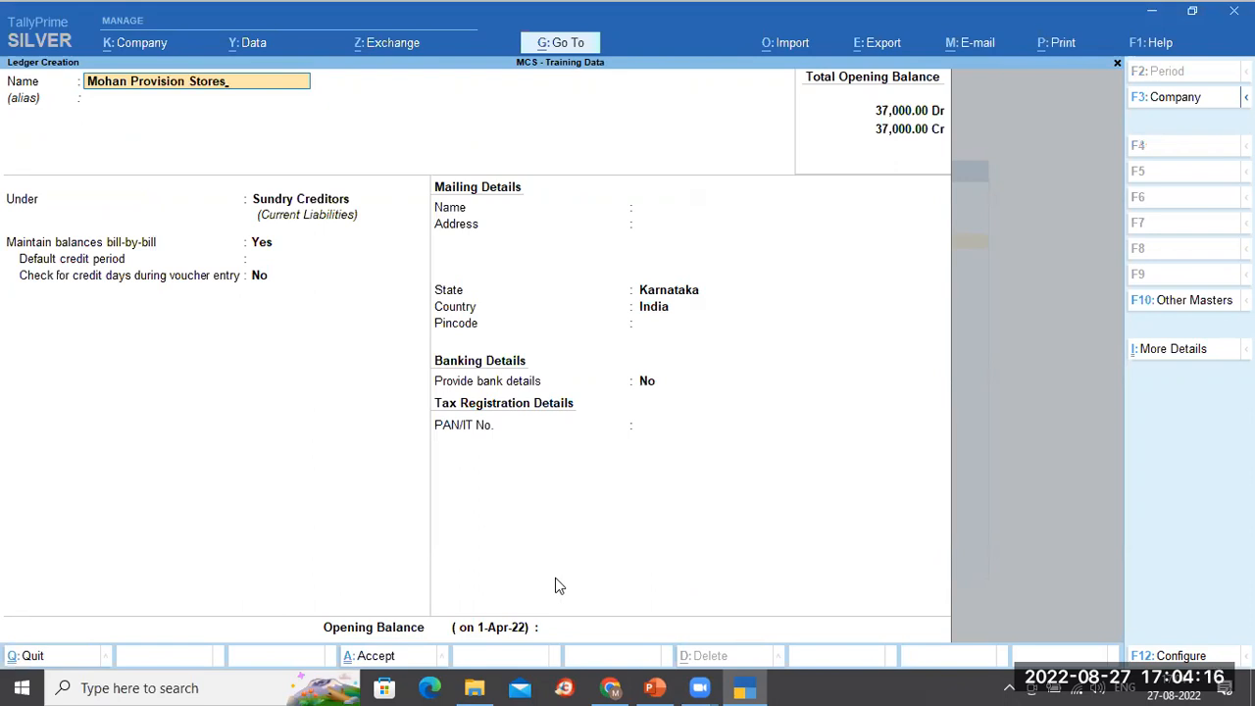
pyautogui.press('Return')
pyautogui.press('Return')
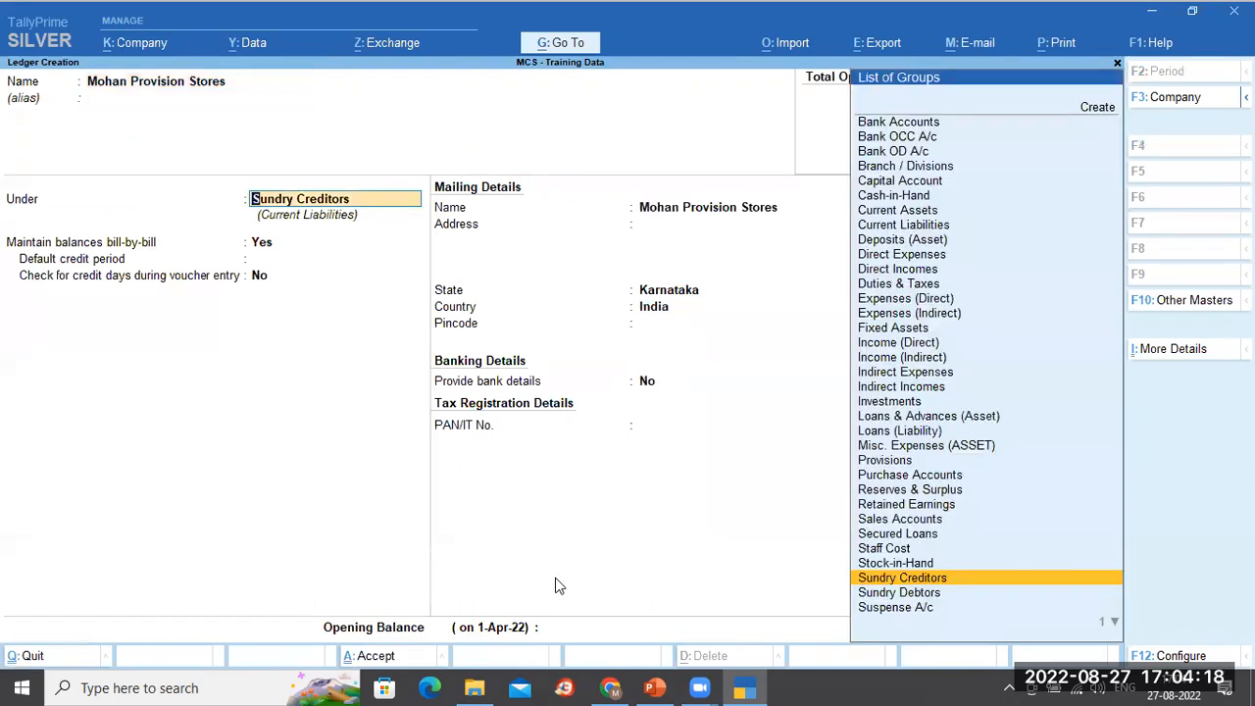
# Place the ledger under Sundry Creditors, set Maintain balances bill-by-bill to No, and save it before leaving ledger creation.
pyautogui.press('Return')
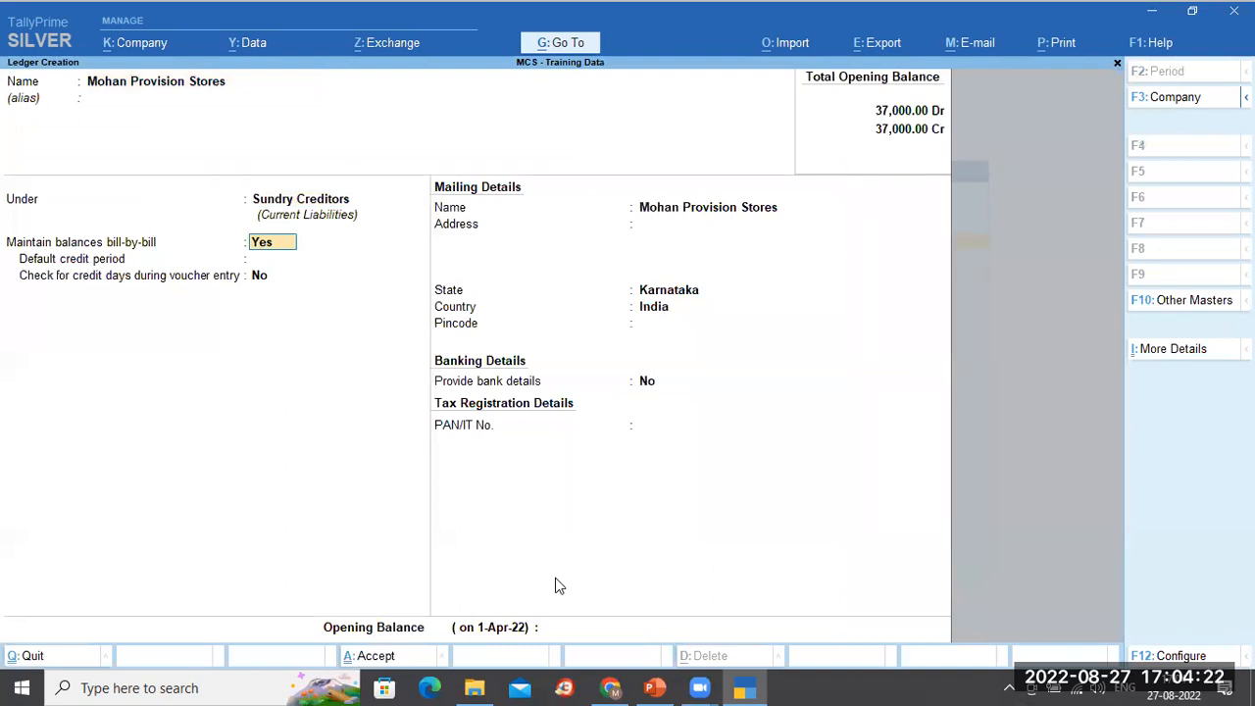
pyautogui.write('n')
pyautogui.press('Return')
pyautogui.hotkey('ctrl', 'a')
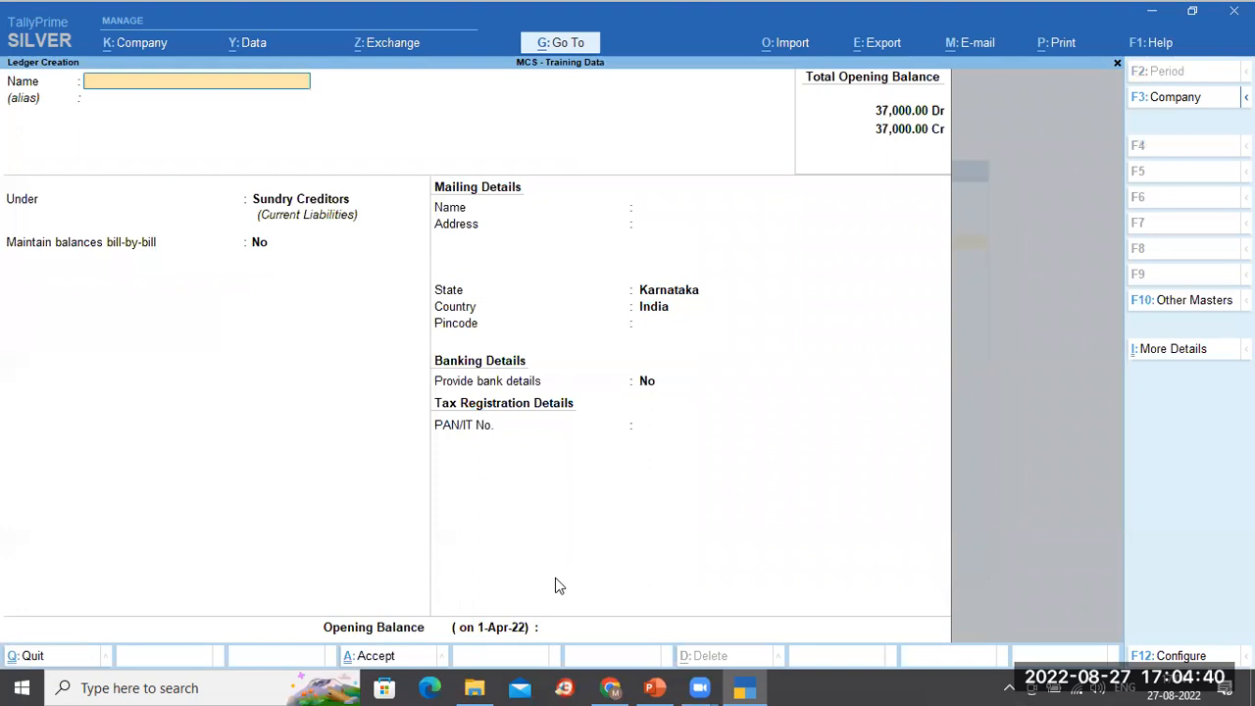
pyautogui.press('Escape')
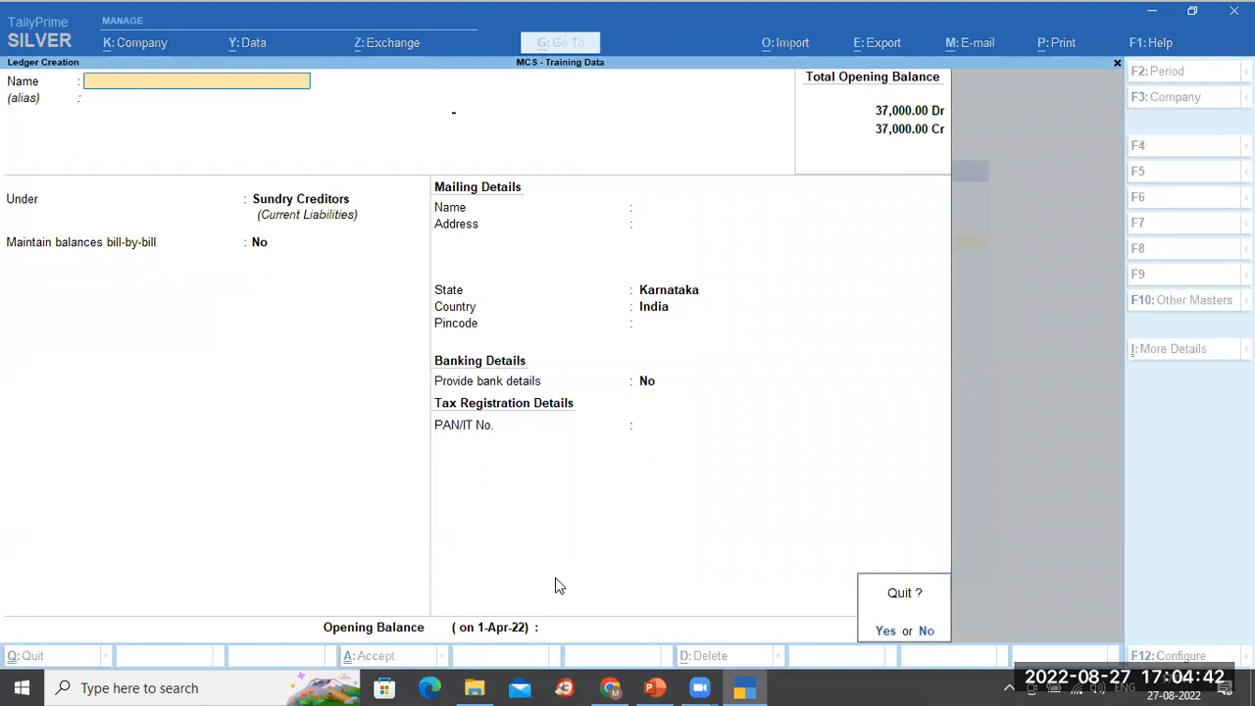
pyautogui.press('y')
pyautogui.press('Escape')
# Start a purchase voucher in debit and credit entry mode with supplier invoice number 1234 dated 24-Apr-22.
pyautogui.press('v')
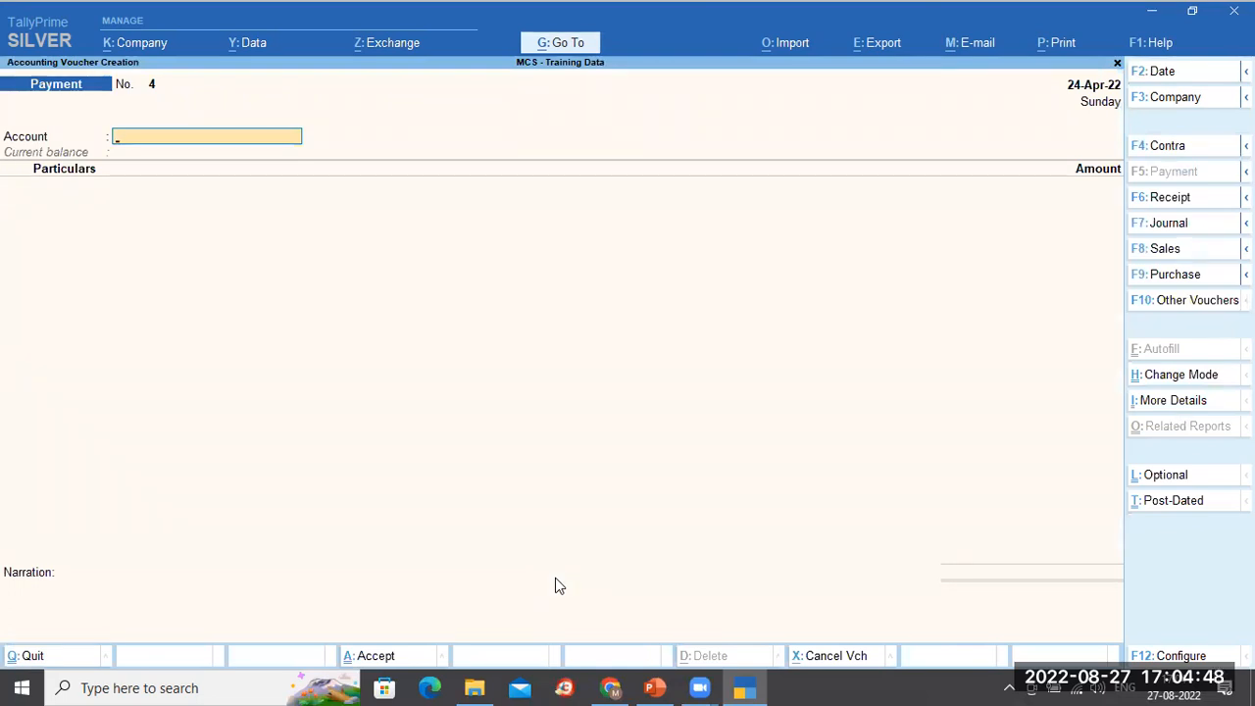
pyautogui.press('F9')
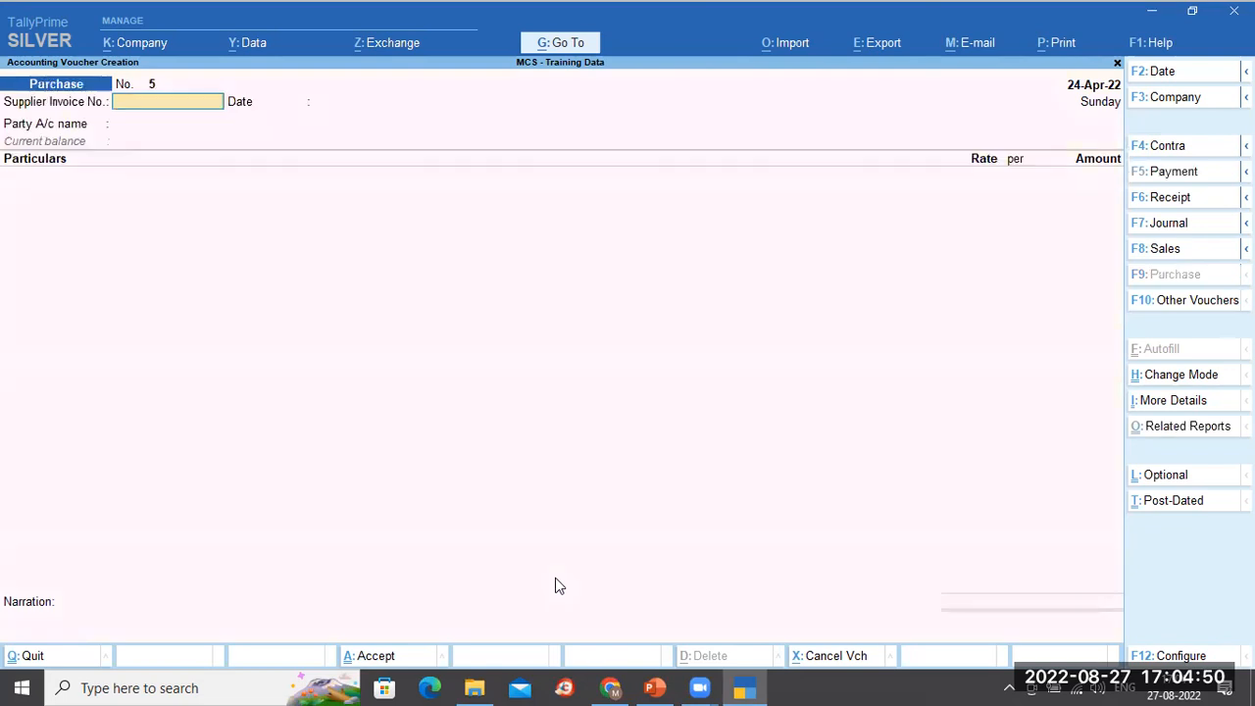
pyautogui.click(1204, 376)
pyautogui.press('Return')
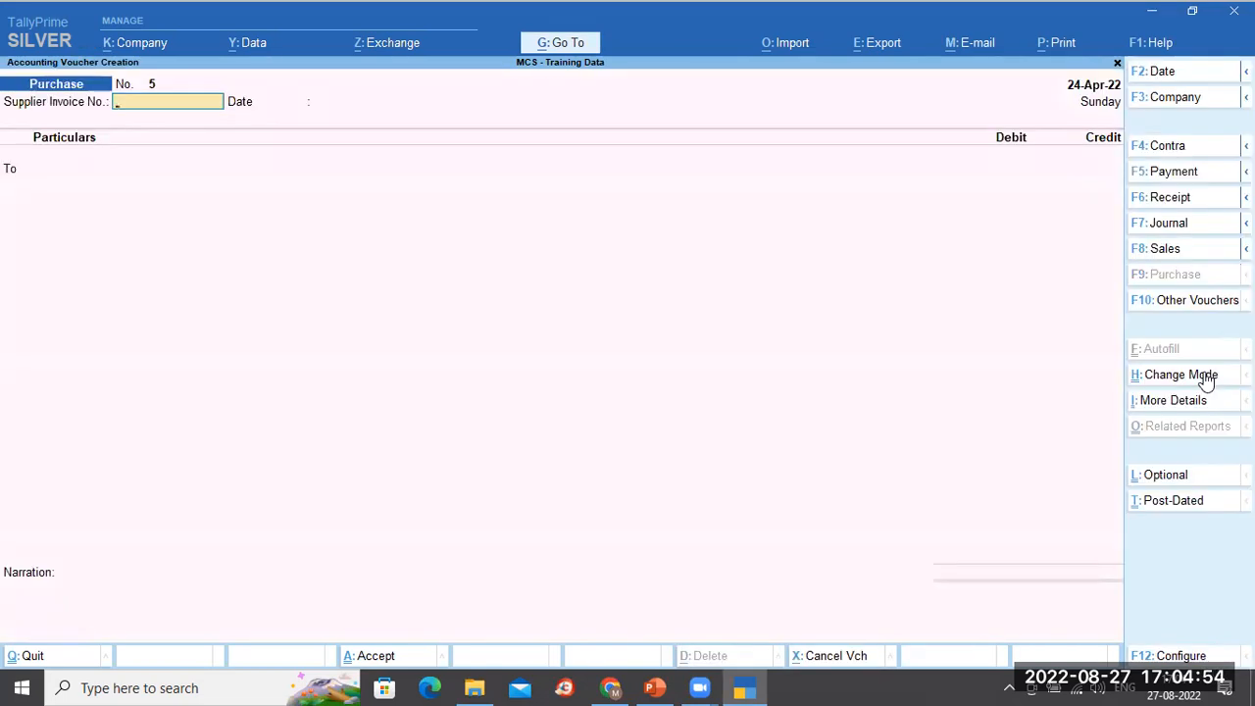
pyautogui.write('1234')
pyautogui.press('Return')
pyautogui.press('Return')
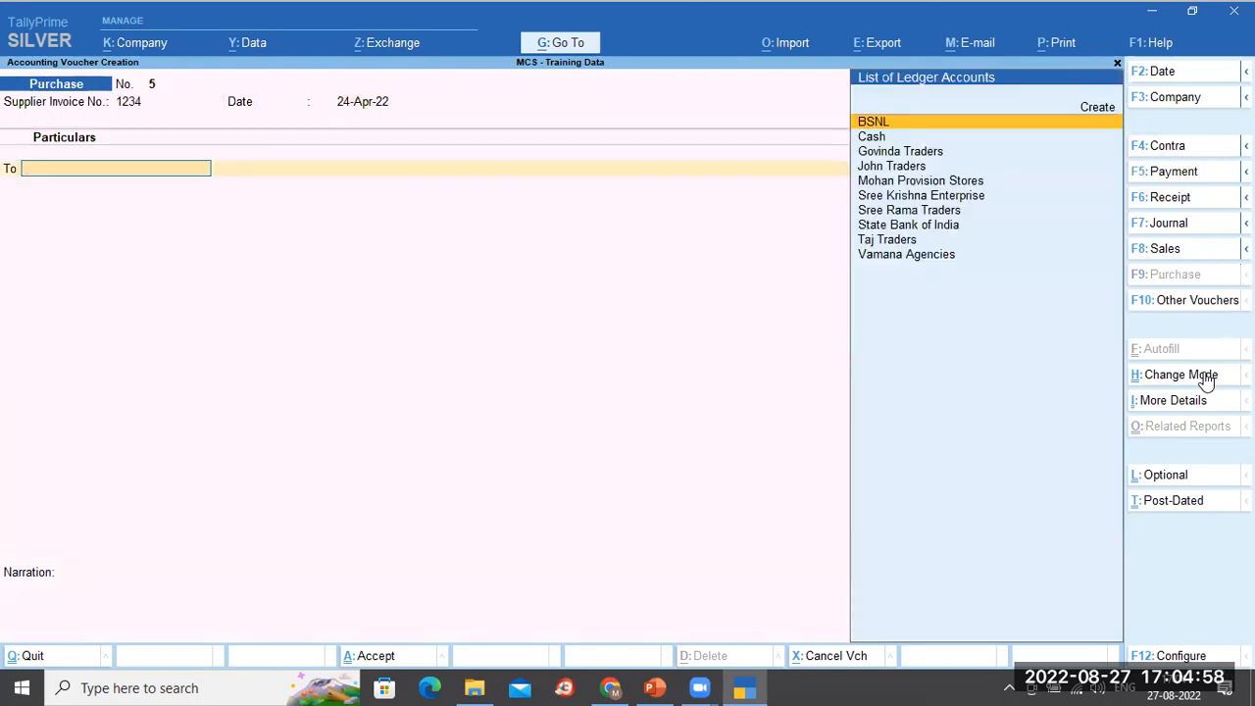
# Credit Mohan Provision Stores with 10,000 in the purchase voucher, leaving the receipt details blank.
pyautogui.press('Down')
pyautogui.press('Down')
pyautogui.press('Down')
pyautogui.press('Down')
pyautogui.press('Return')
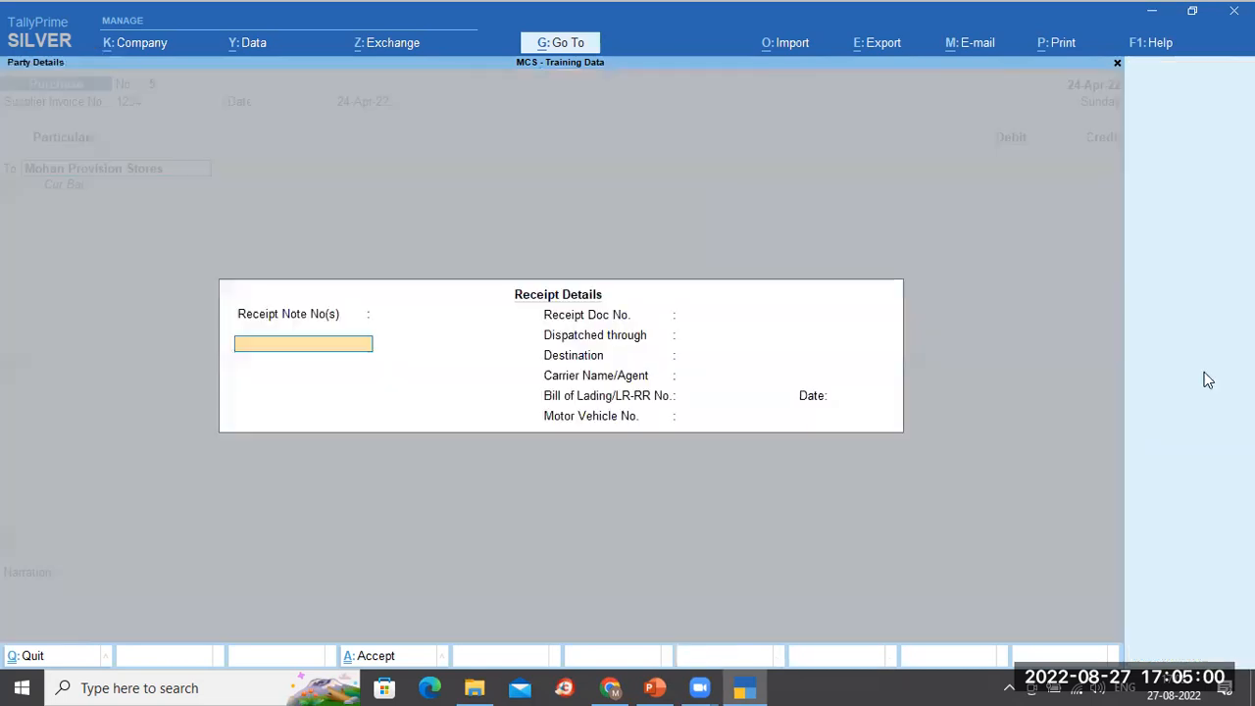
pyautogui.press('Escape')
pyautogui.press('Escape')
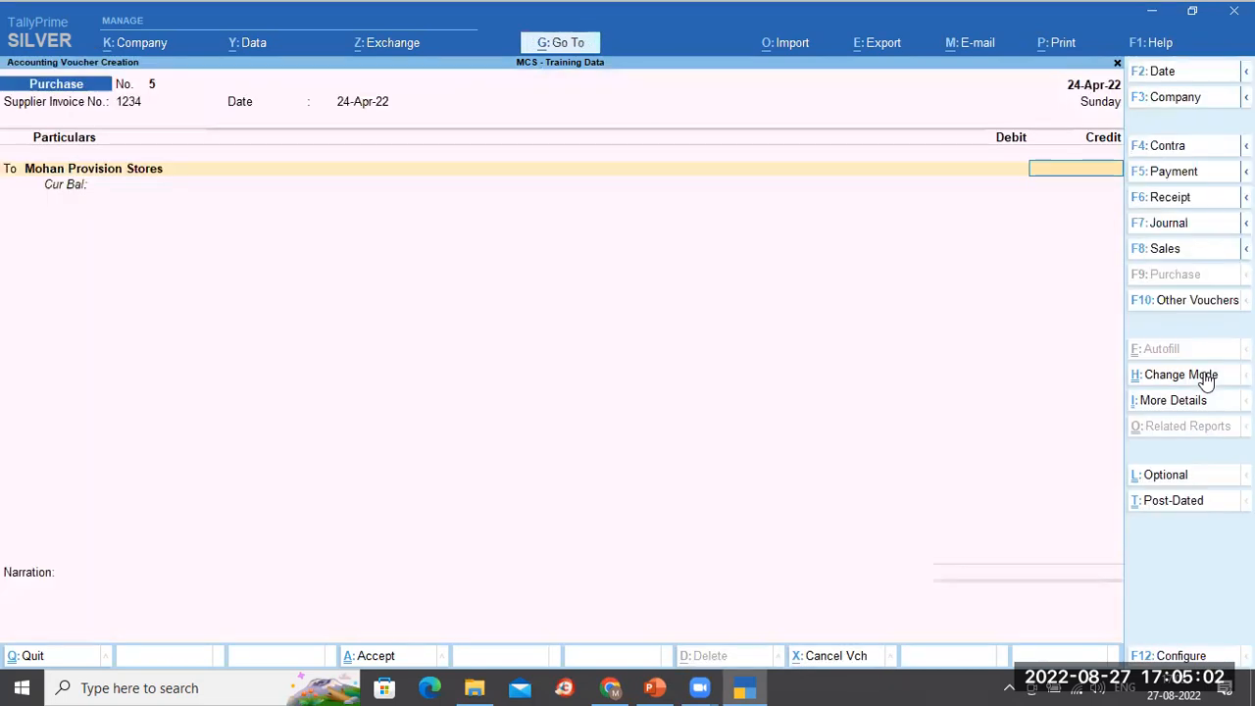
pyautogui.write('10000')
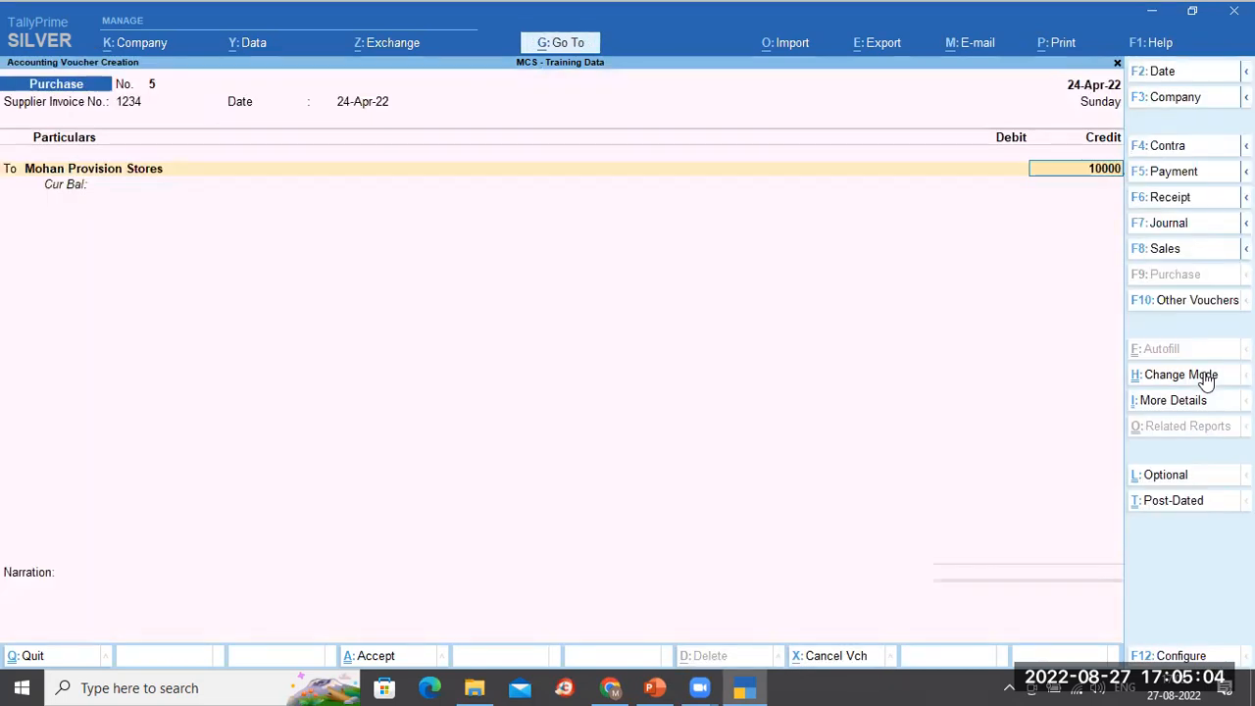
pyautogui.press('Return')
pyautogui.press('Escape')
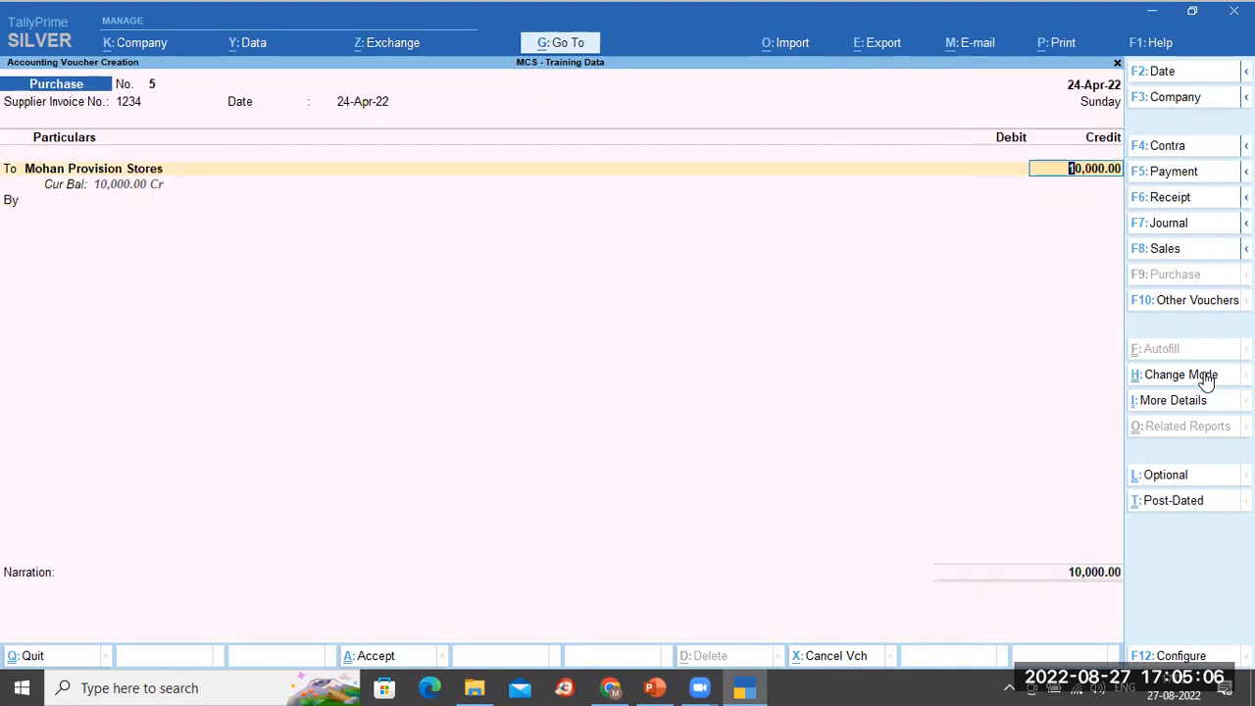
pyautogui.press('Return')
pyautogui.press('Escape')
pyautogui.press('BackSpace')
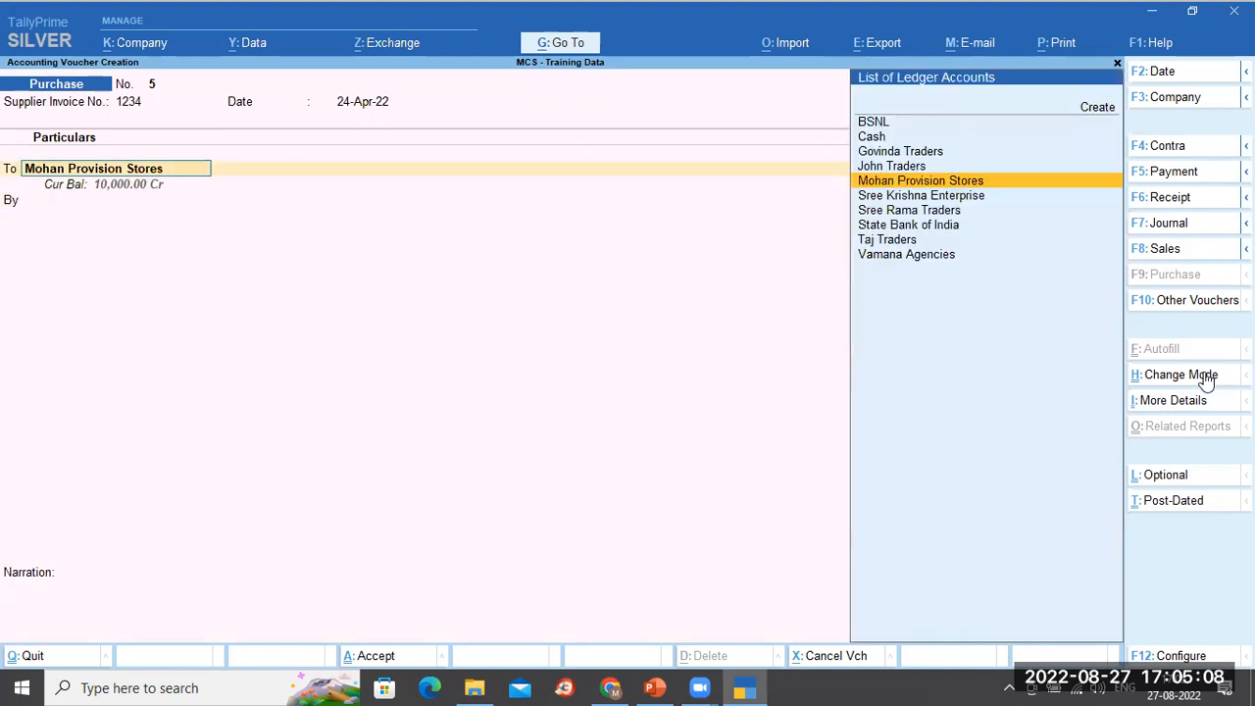
pyautogui.press('Return')
pyautogui.press('Escape')
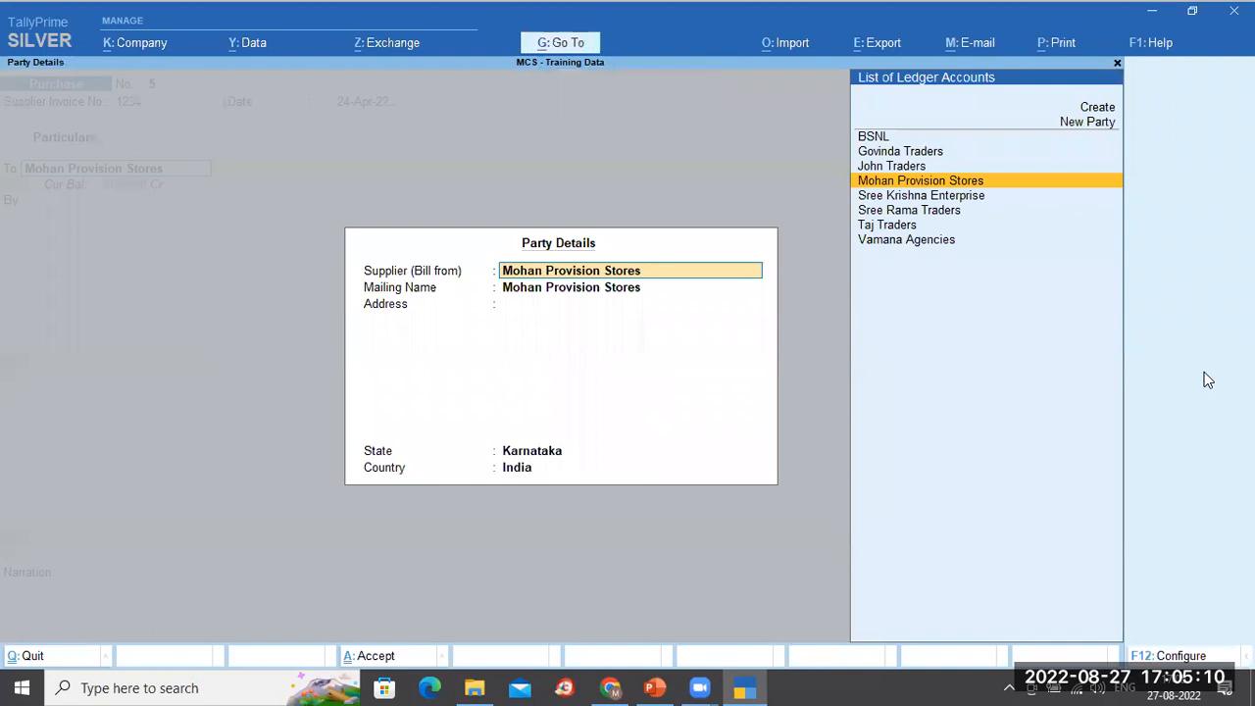
pyautogui.press('Escape')
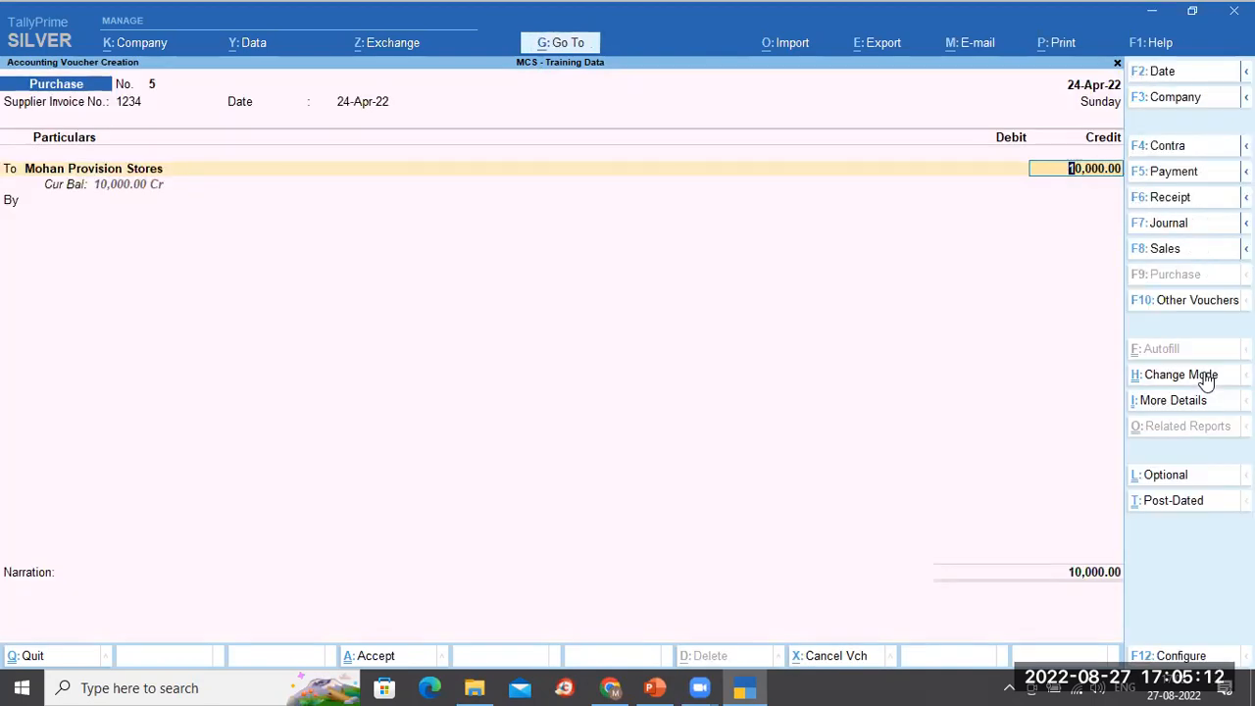
pyautogui.press('Return')
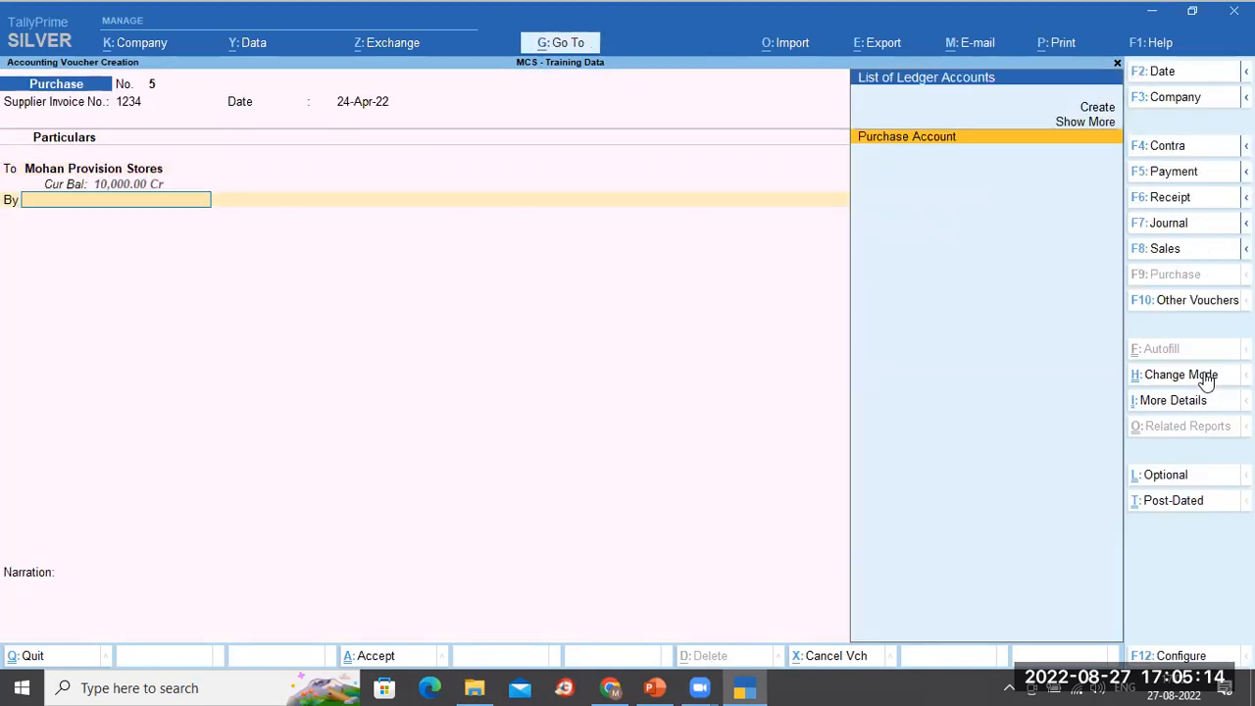
# Debit Purchase Account with 10,000, add the narration "Being Purchase made" and save the purchase voucher.
pyautogui.press('Return')
pyautogui.press('Return')
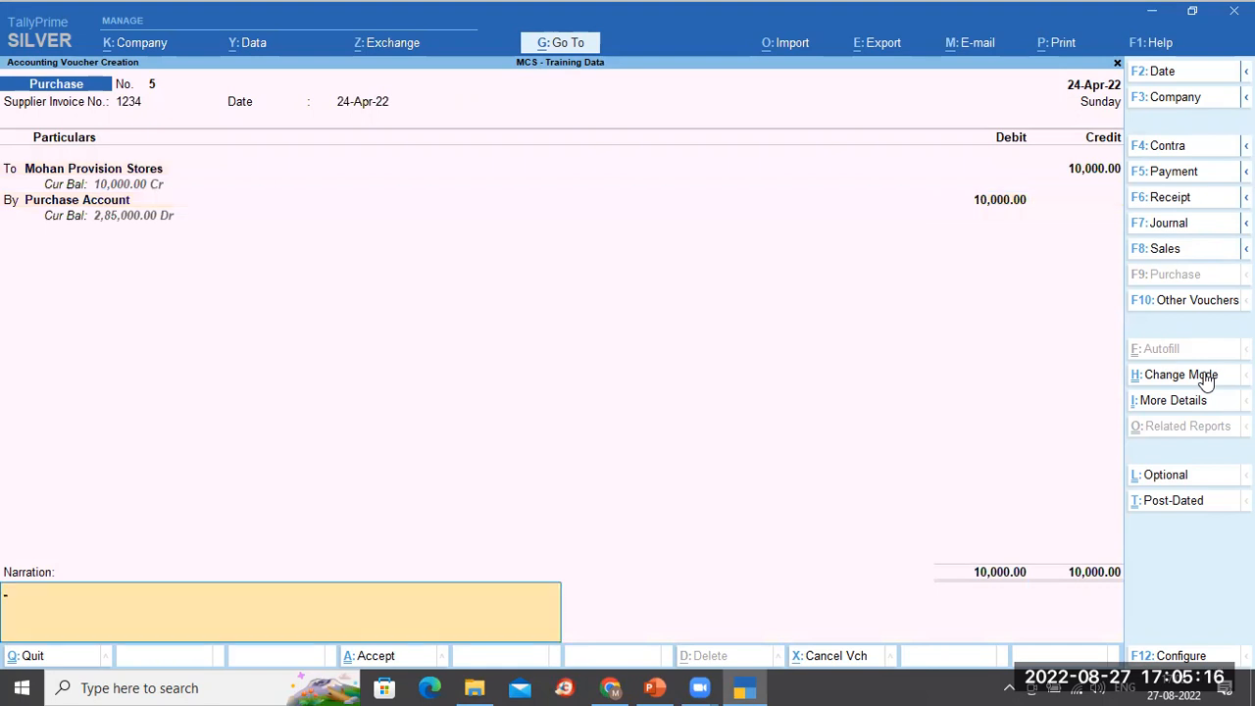
pyautogui.hotkey('ctrl', 'alt', 'v')
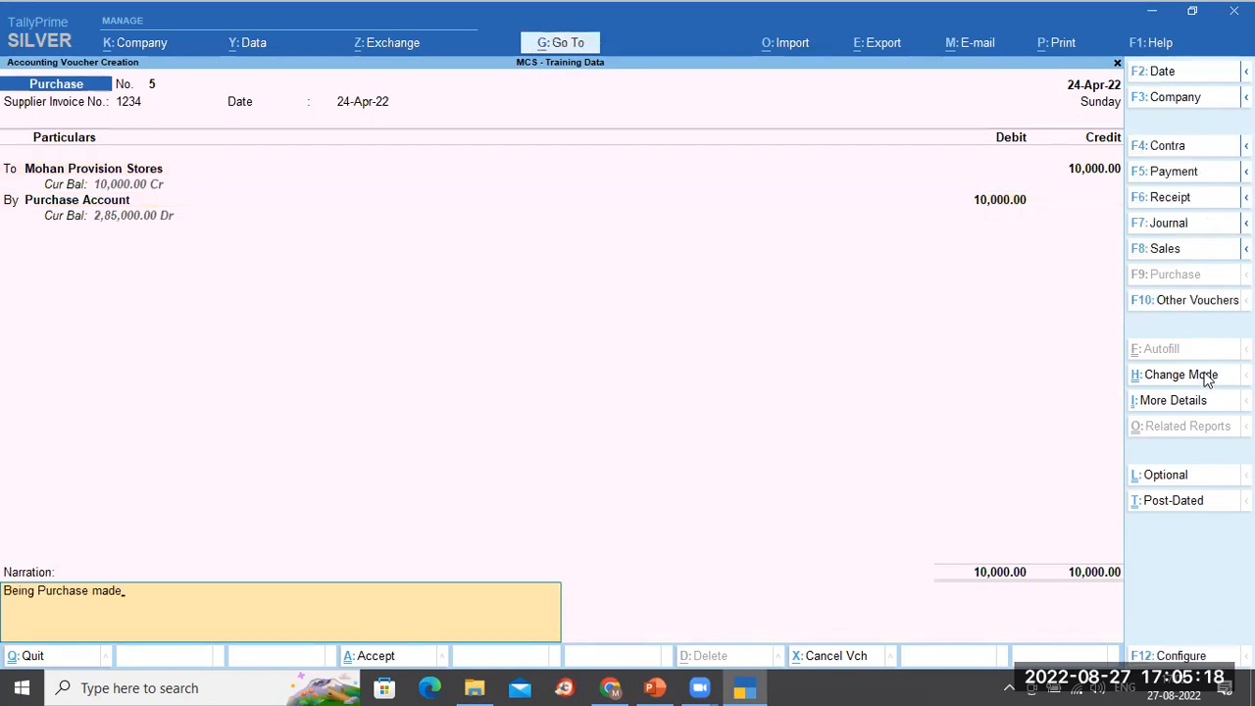
pyautogui.press('Return')
pyautogui.press('Return')
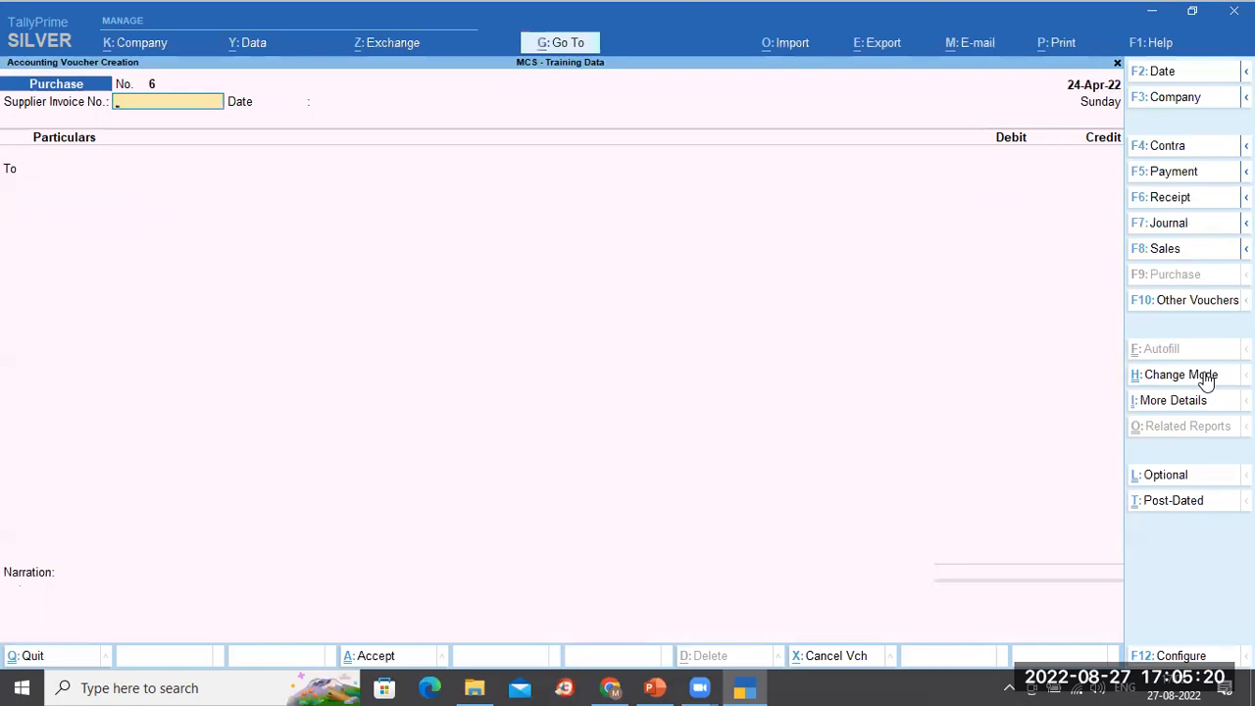
# Set the voucher date to 25-Apr-22 and start a payment voucher from the Cash account.
pyautogui.press('F2')
pyautogui.press('Return')
pyautogui.press('F5')
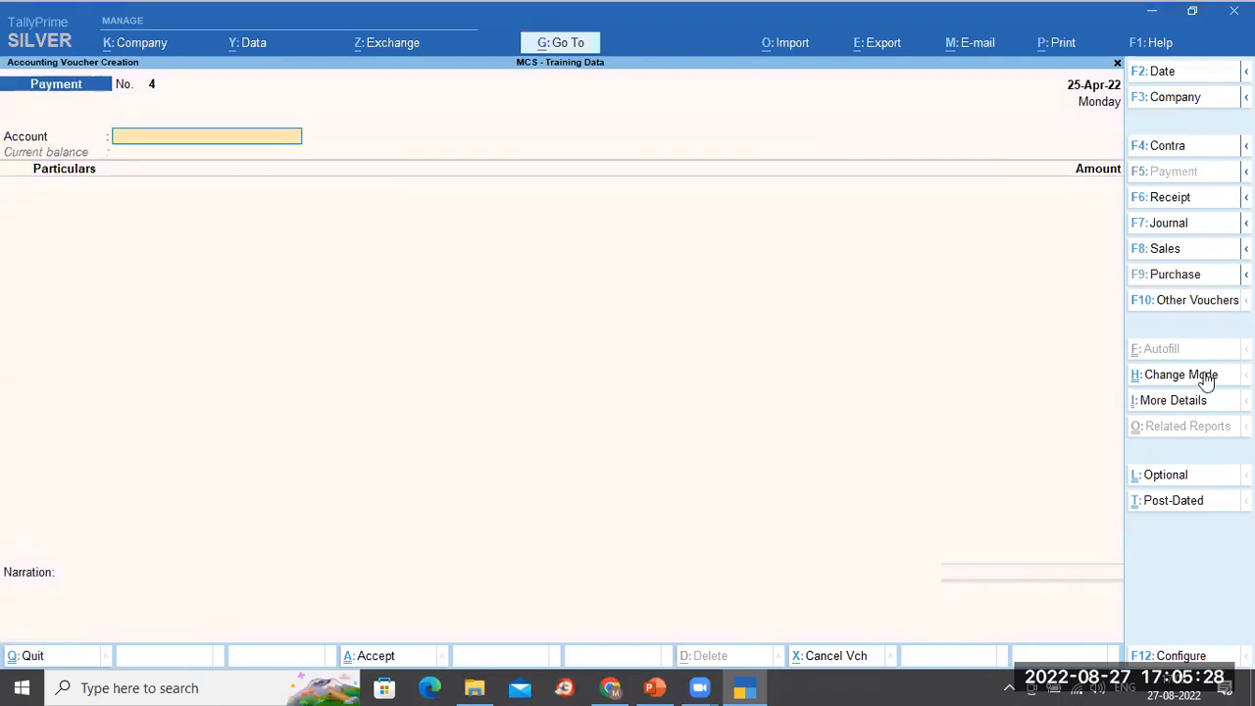
pyautogui.write('c')
pyautogui.press('Return')
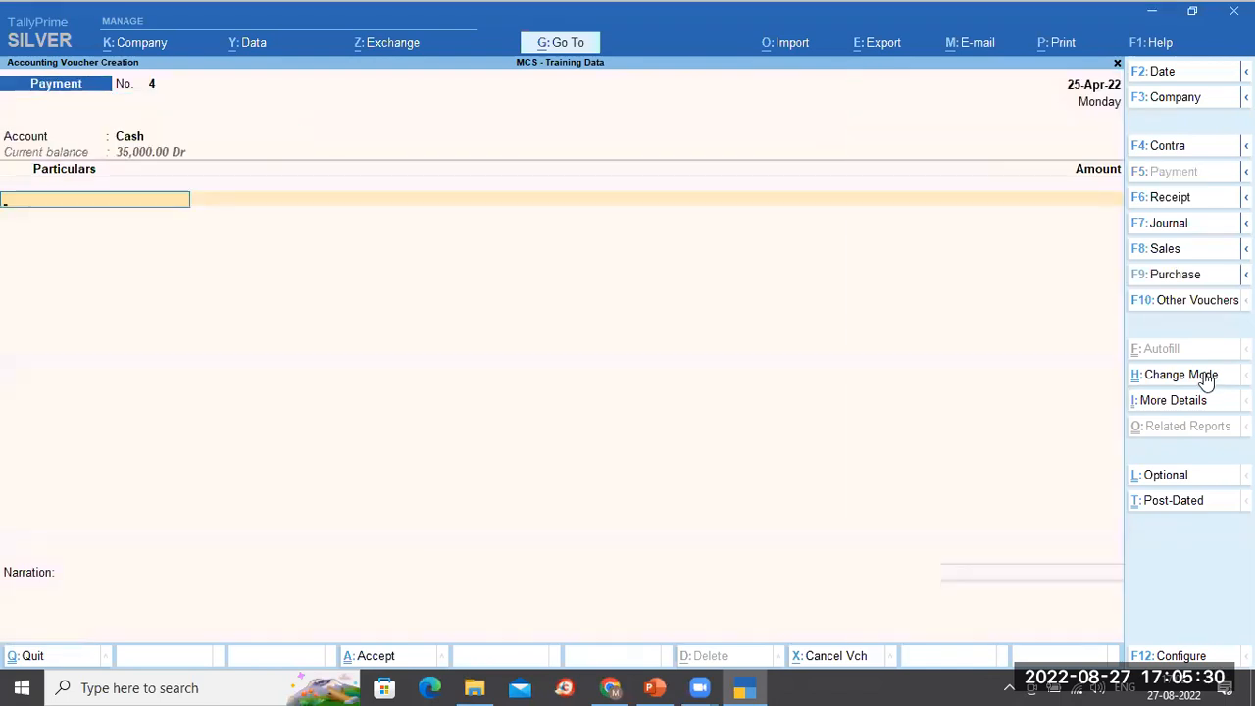
# Enter a payment of 4,000 to Mohan Provision Stores.
pyautogui.write('Mo')
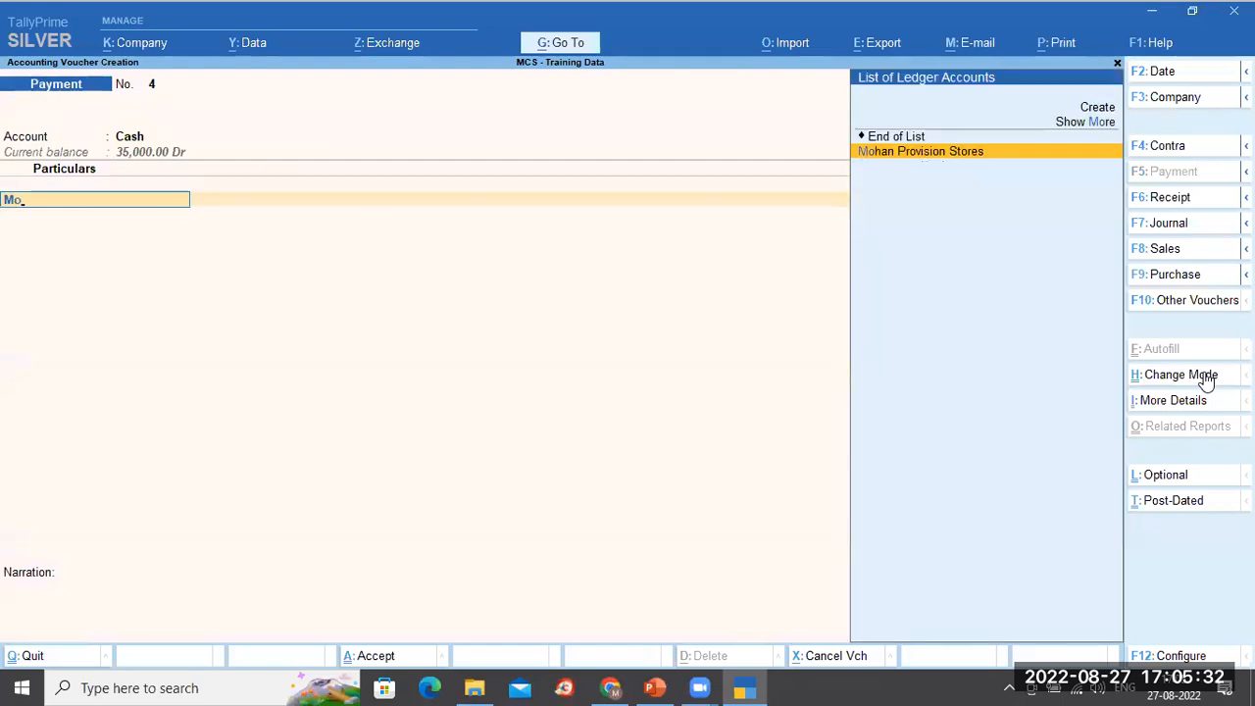
pyautogui.press('Return')
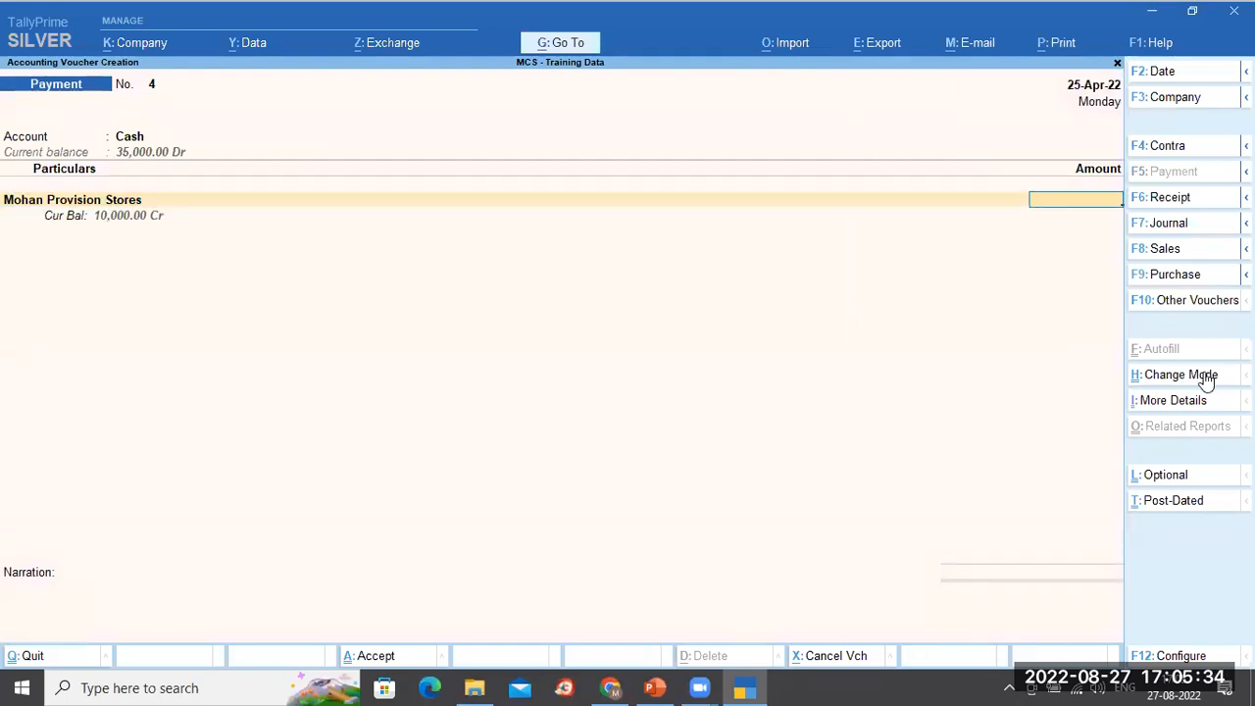
pyautogui.write('4000')
pyautogui.press('Return')
pyautogui.press('BackSpace')
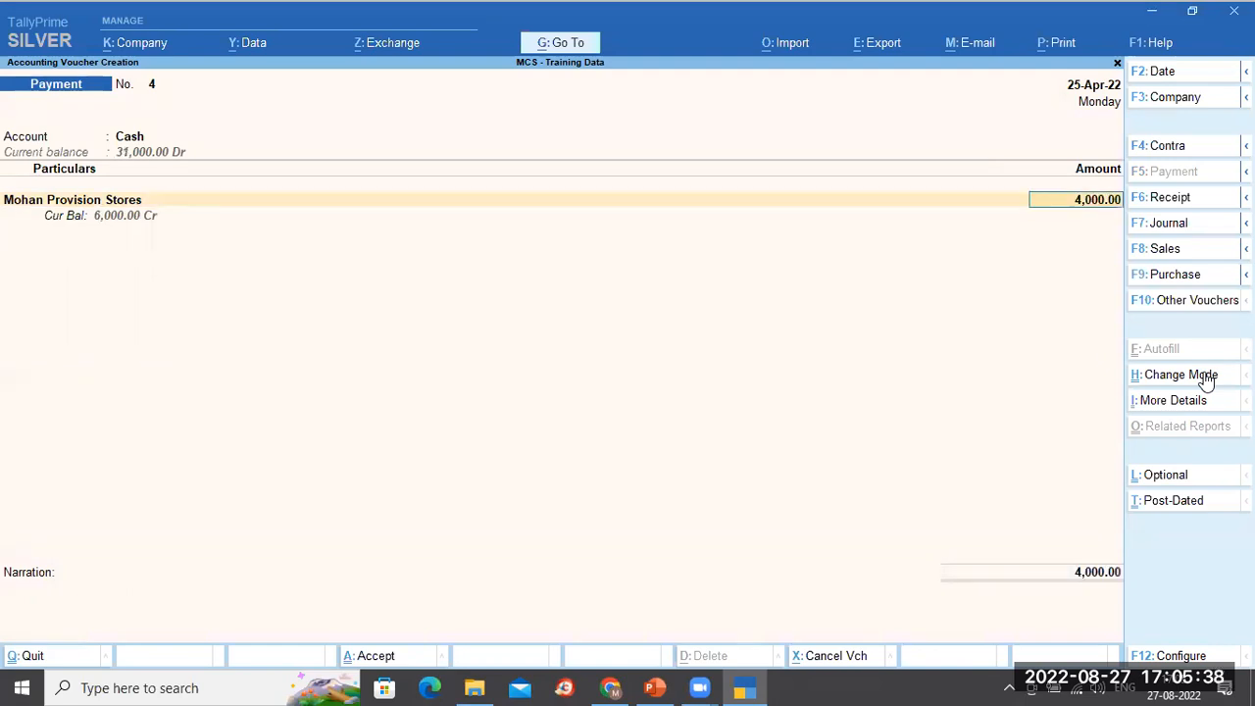
pyautogui.press('Return')
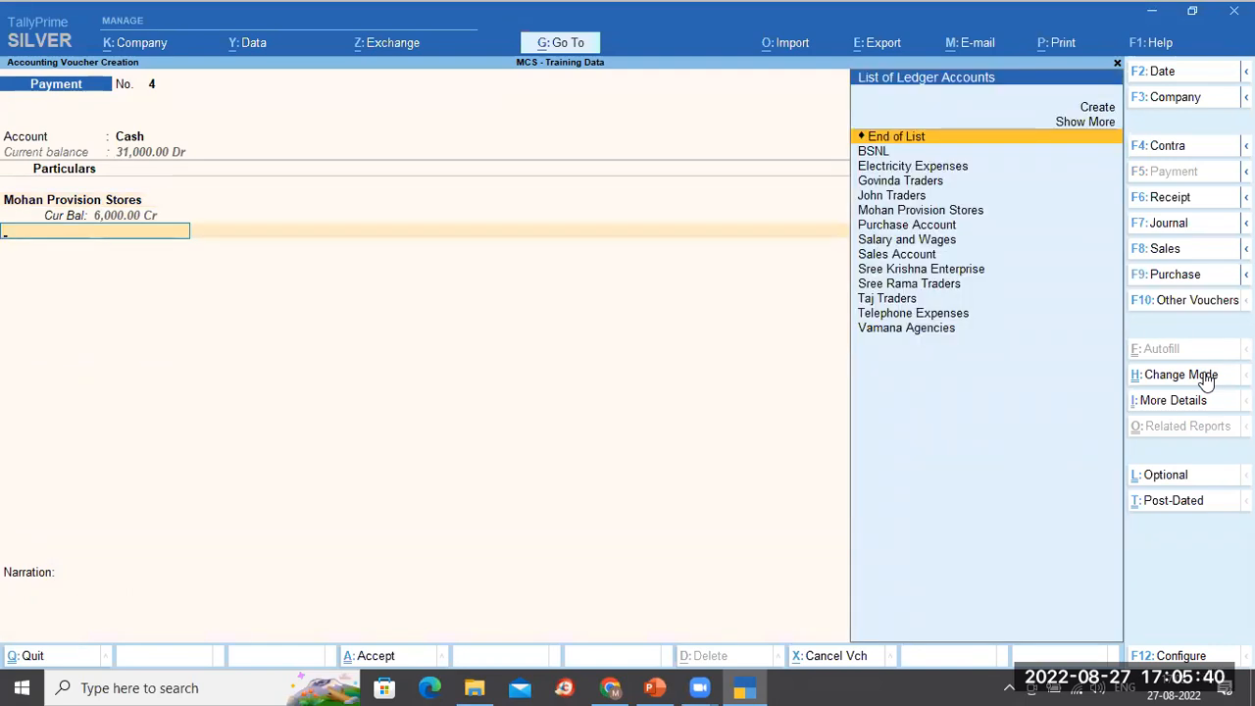
# End the payment's particulars, add the narration "Being payments made" and save the voucher.
pyautogui.press('Return')
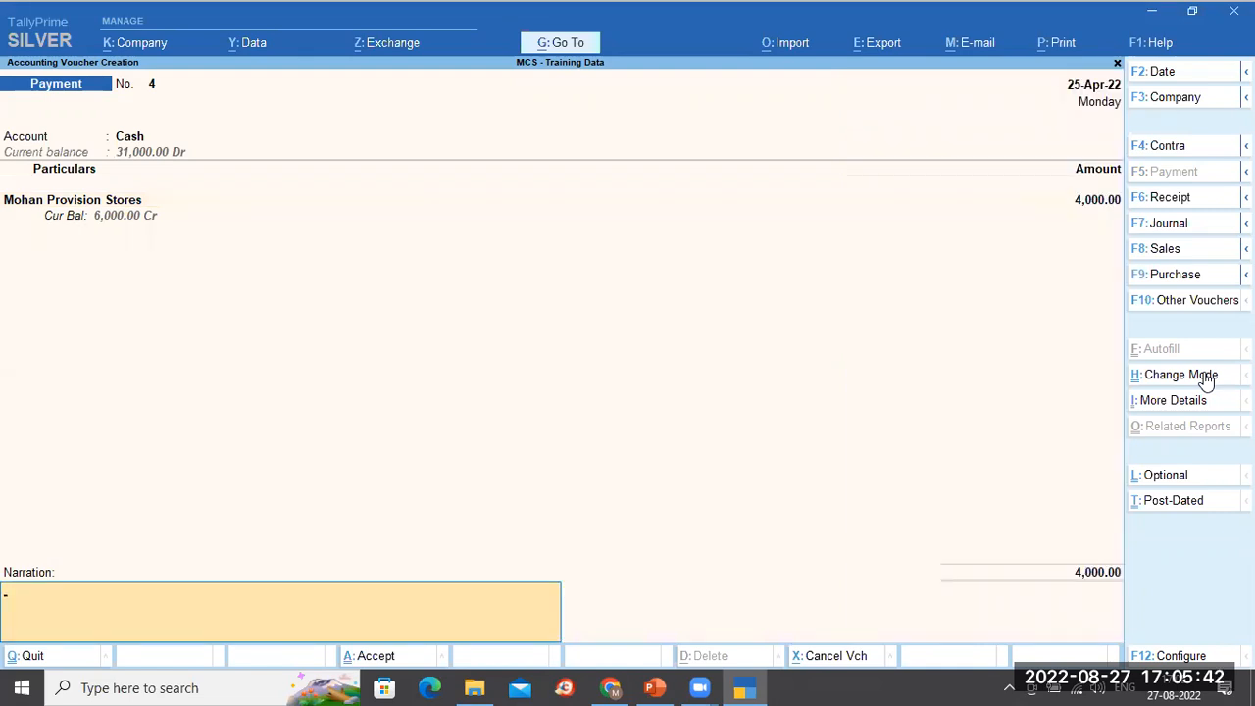
pyautogui.hotkey('ctrl', 'r')
pyautogui.press('Return')
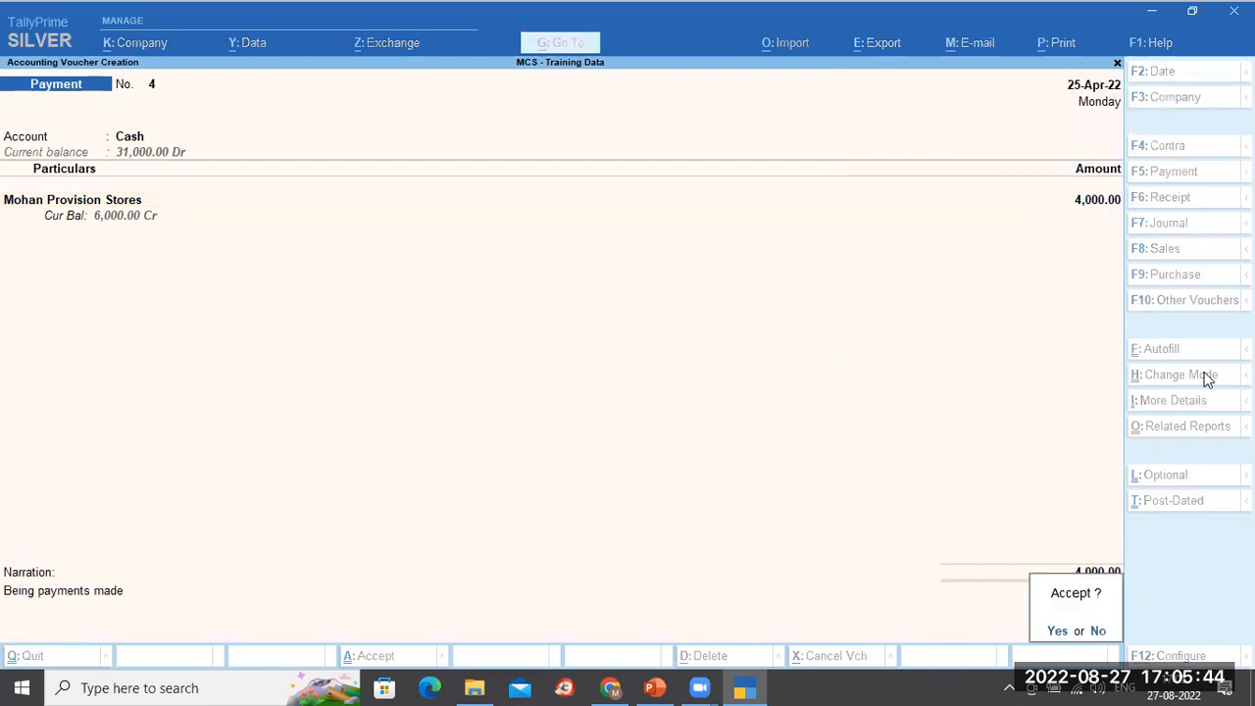
pyautogui.press('Return')
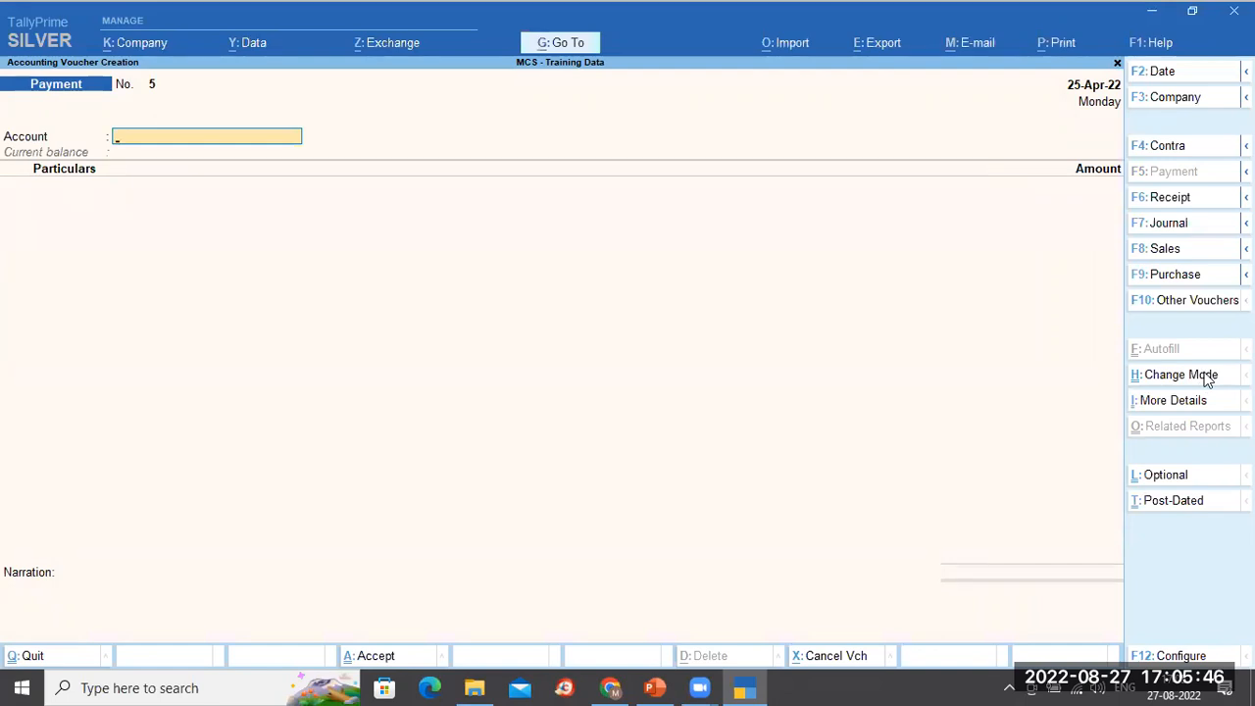
# Leave voucher entry and open the ledger vouchers report for Mohan Provision Stores.
pyautogui.press('Escape')
pyautogui.press('d')
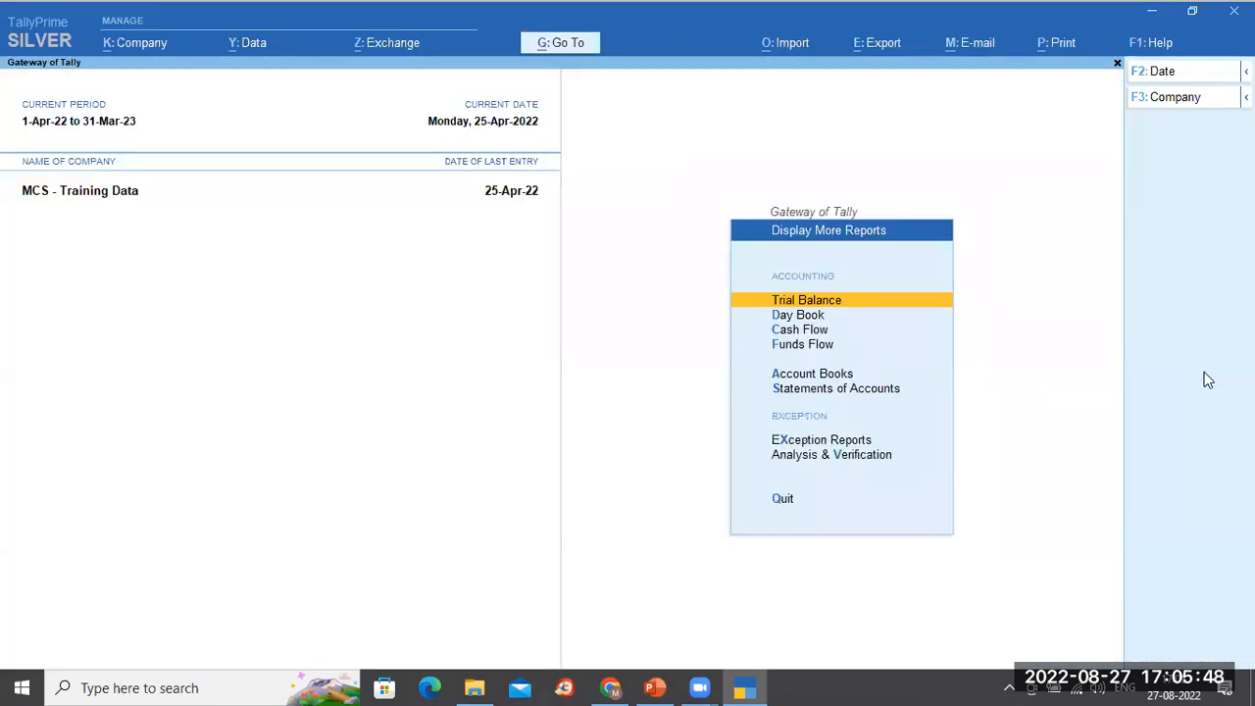
pyautogui.press('a')
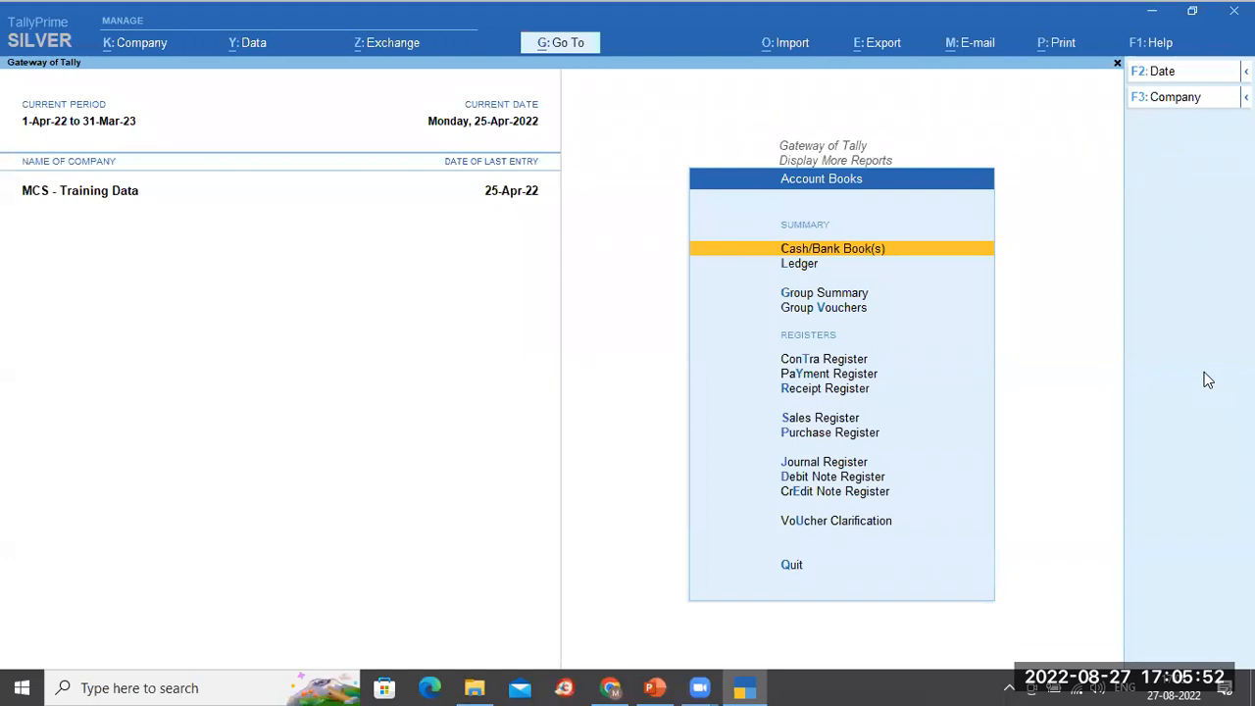
pyautogui.press('l')
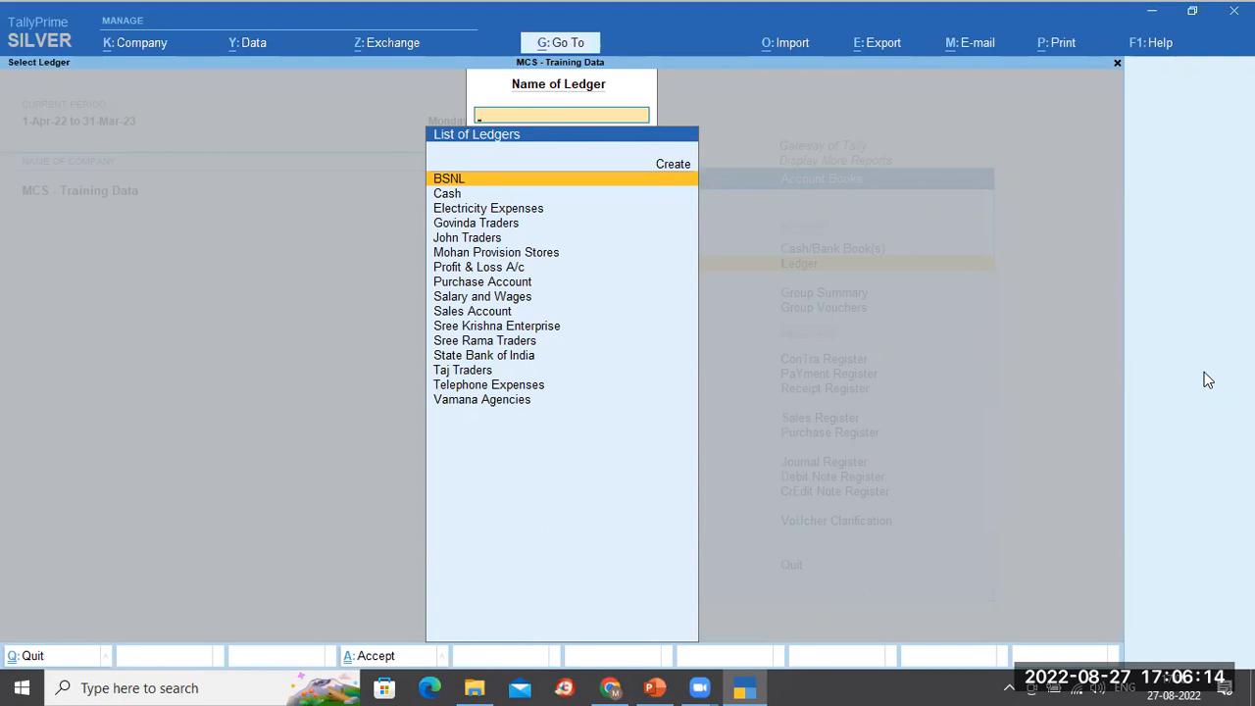
pyautogui.press('Down')
pyautogui.press('Down')
pyautogui.press('Down')
pyautogui.press('Down')
pyautogui.press('Down')
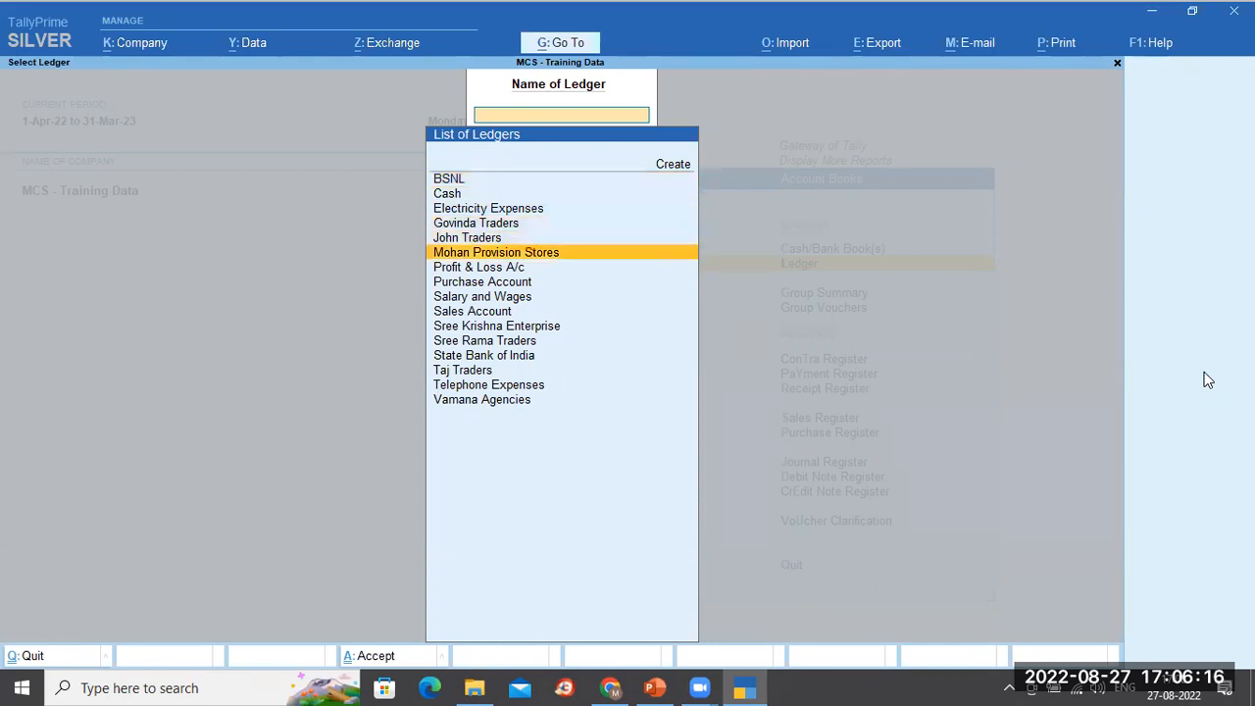
pyautogui.press('Return')
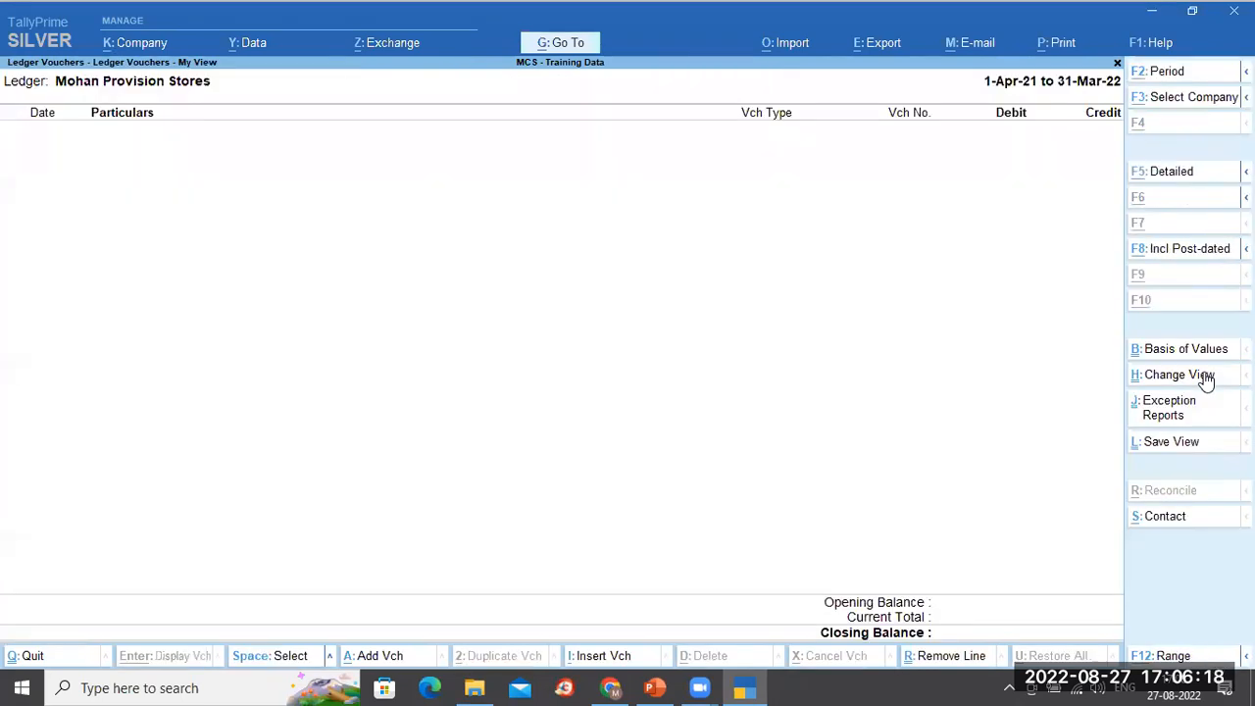
# Set the ledger report period to 1-4-2022 through 25-4-2022, review its purchase and payment entries, and return to the Gateway of Tally.
pyautogui.hotkey('alt', 'F2')
pyautogui.write('1-4-2022')
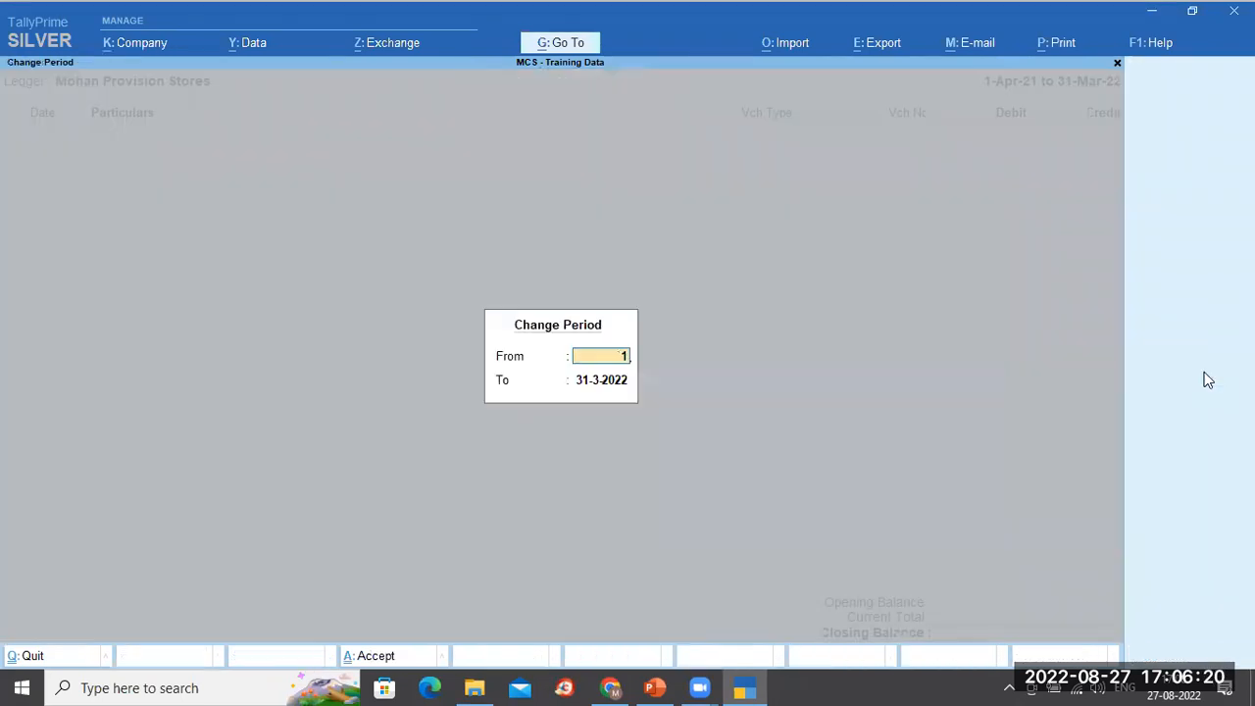
pyautogui.press('Return')
pyautogui.write('25-4-2022')
pyautogui.press('Return')
pyautogui.press('Down')
pyautogui.press('Up')
pyautogui.press('Down')
pyautogui.press('Up')
pyautogui.press('Down')
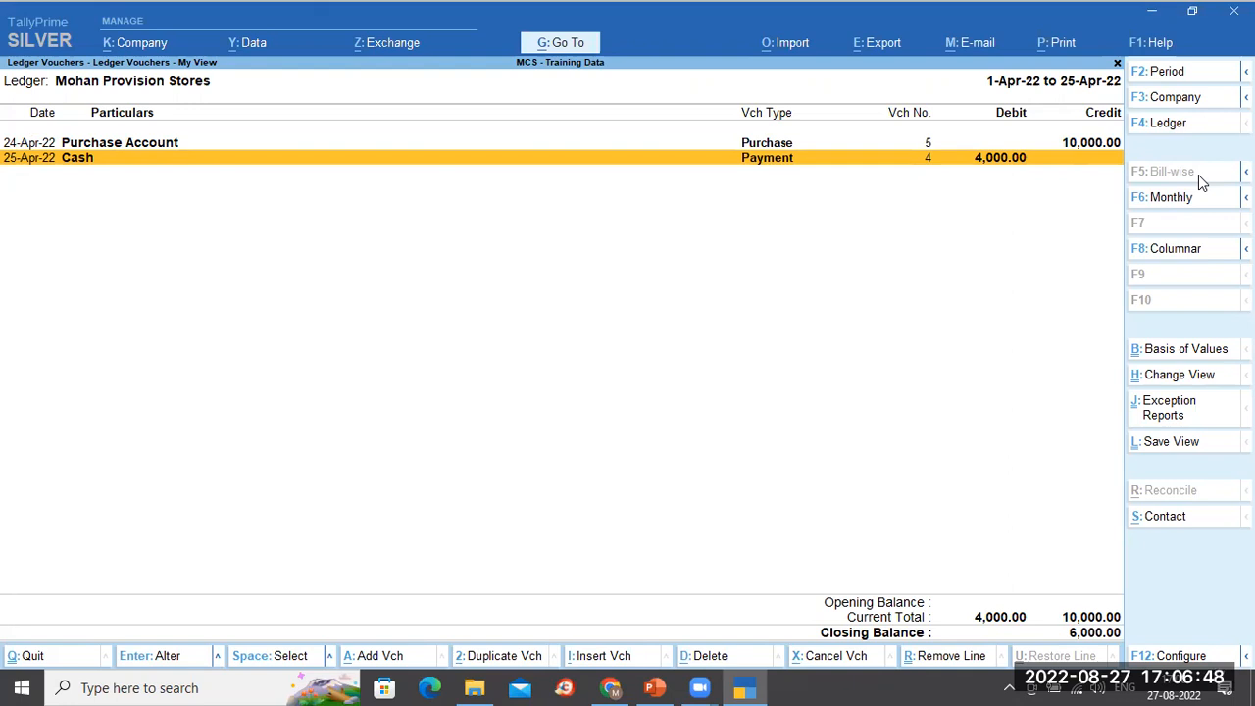
pyautogui.press('Escape')
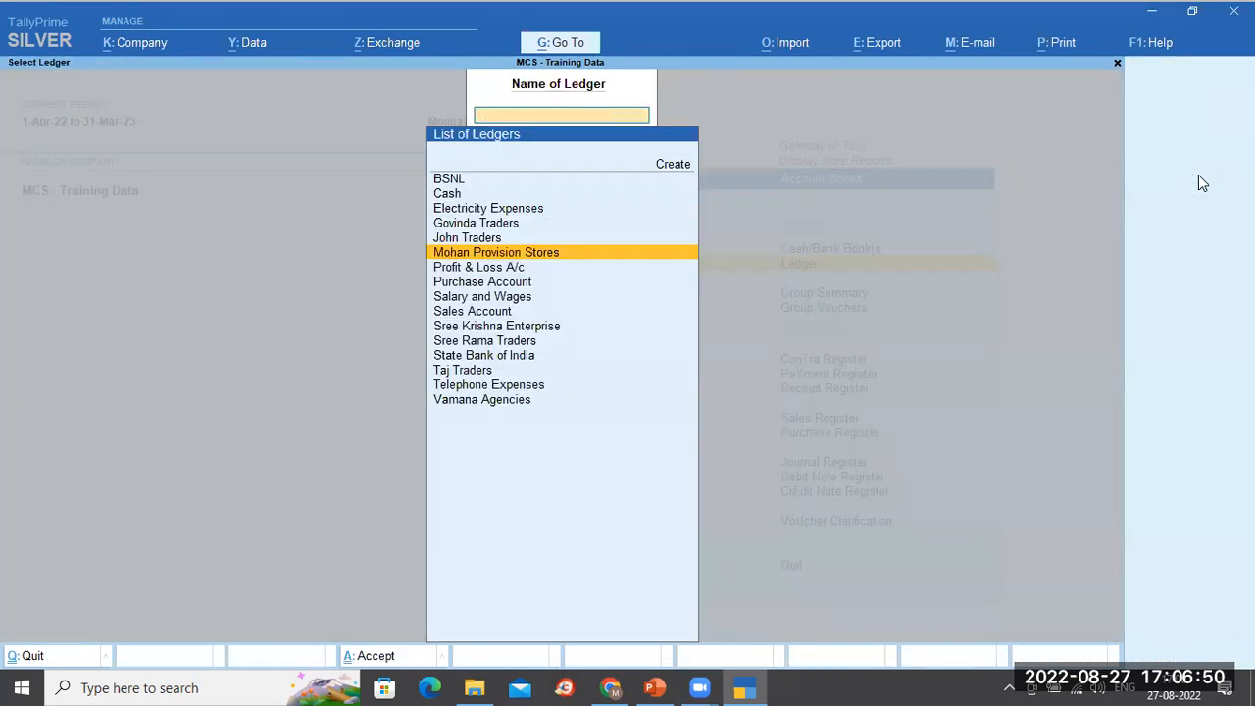
pyautogui.press('Escape')
pyautogui.press('Escape')
pyautogui.press('Escape')
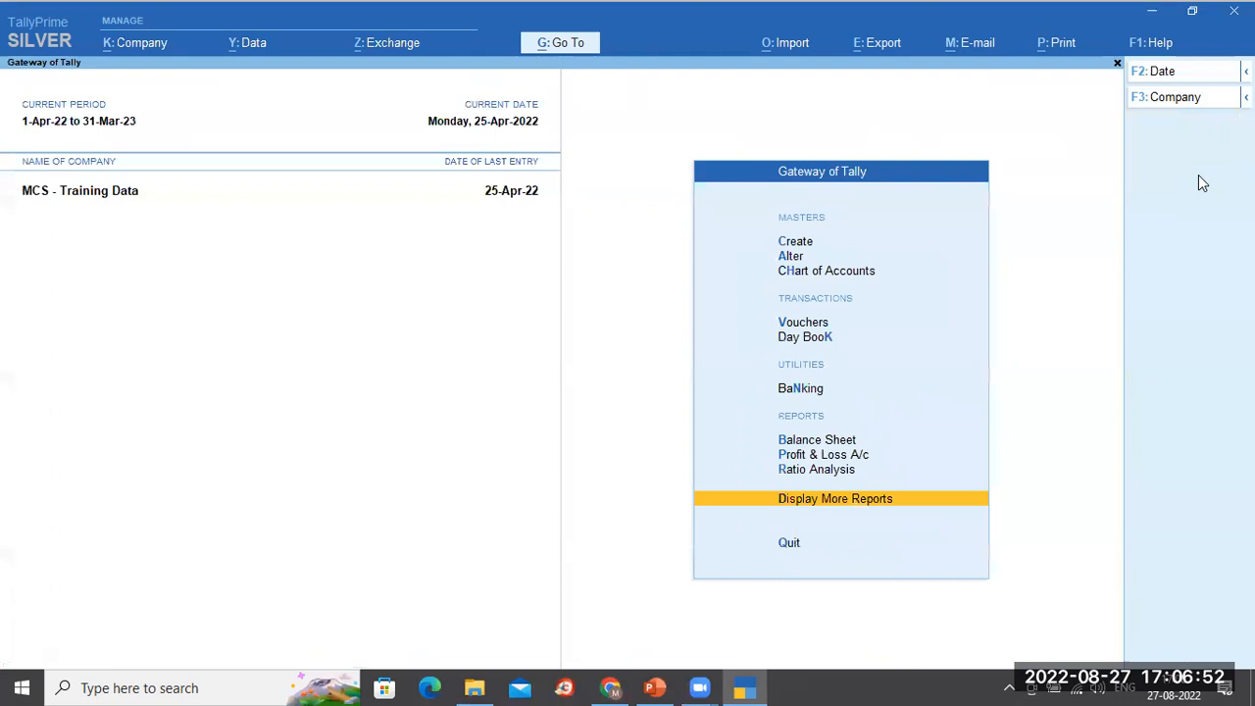
# Start a purchase voucher and change its entry mode to the debit and credit voucher layout.
pyautogui.press('v')
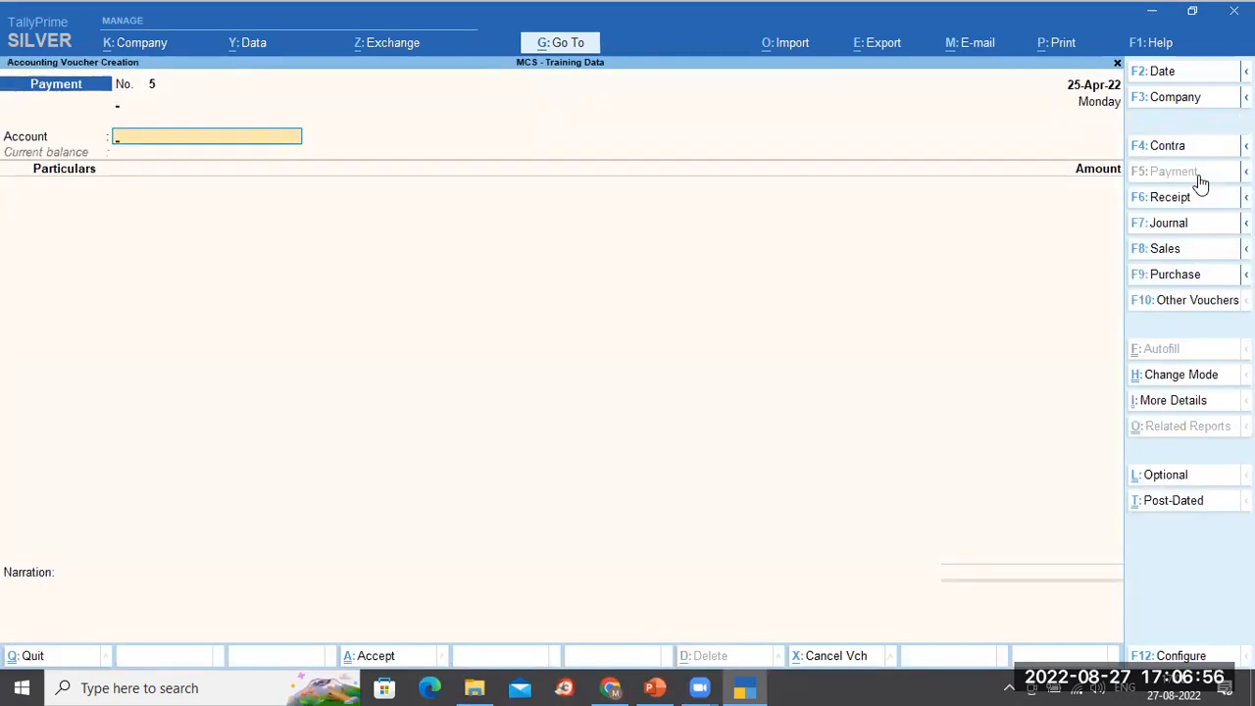
pyautogui.press('F9')
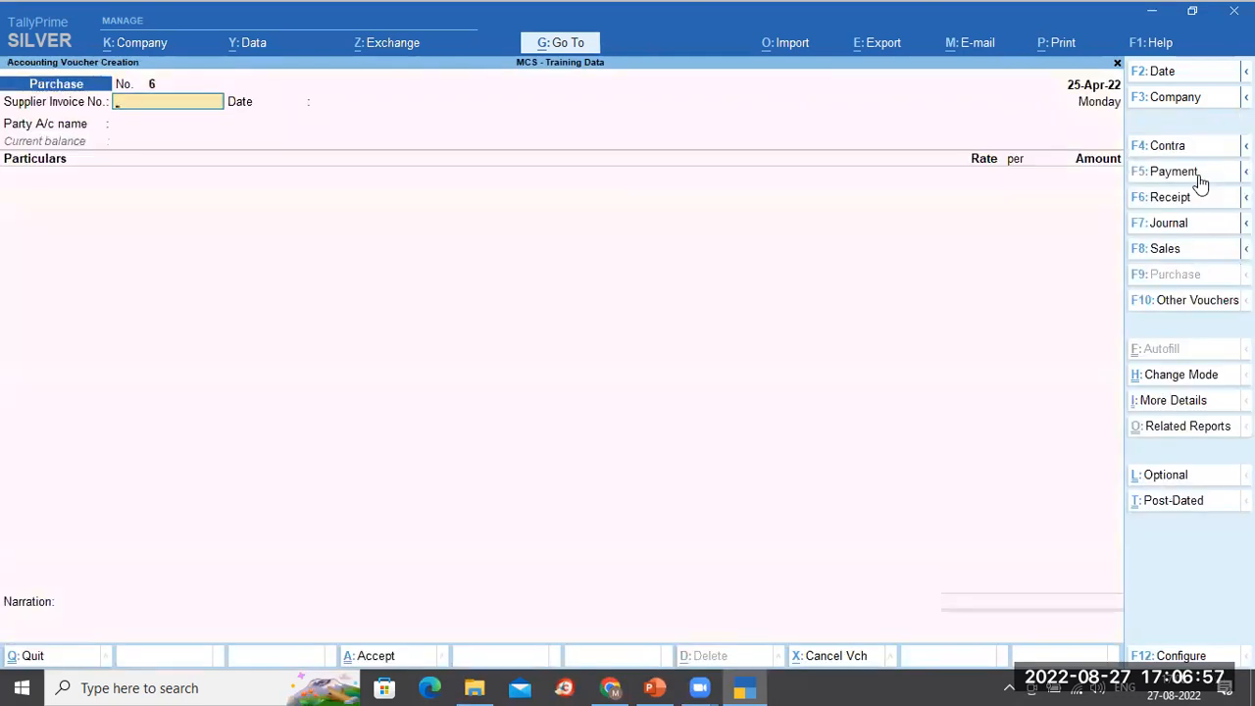
pyautogui.click(1185, 379)
pyautogui.press('Down')
pyautogui.press('Return')
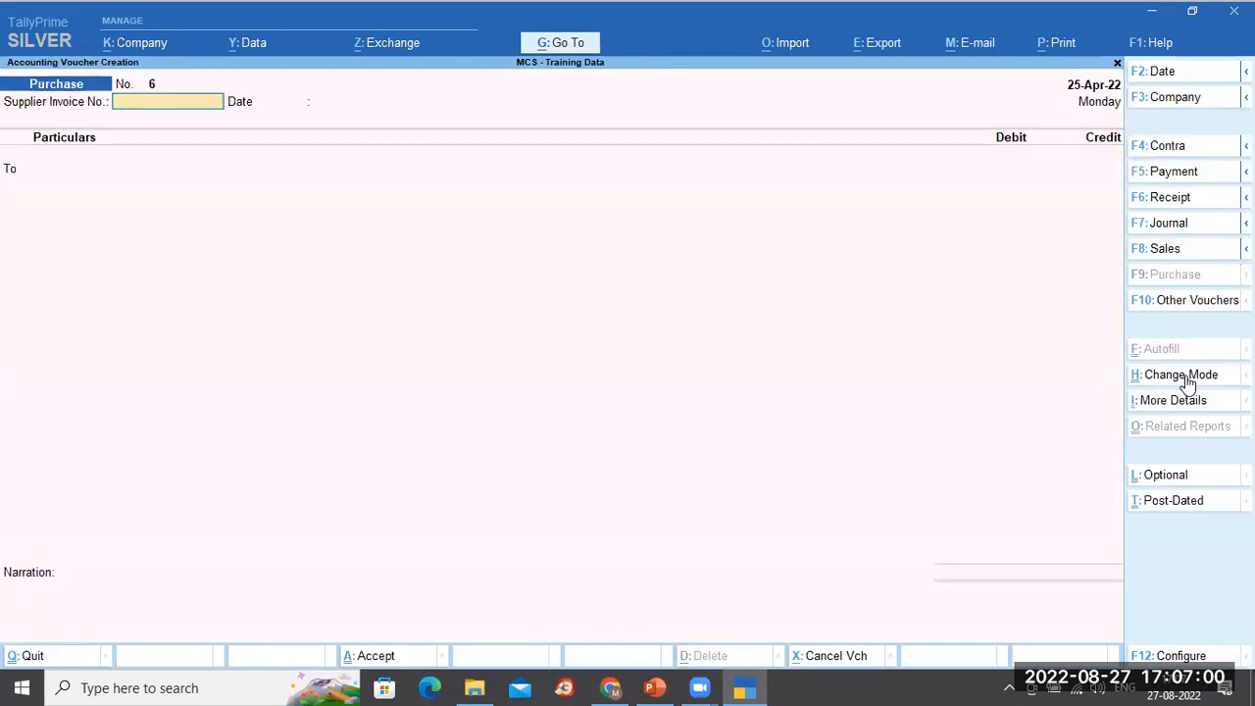
# Set the purchase voucher date to 27-Apr-22 and enter supplier invoice number 232121 with the same invoice date.
pyautogui.press('F2')
pyautogui.write('27')
pyautogui.press('Return')
pyautogui.write('232121')
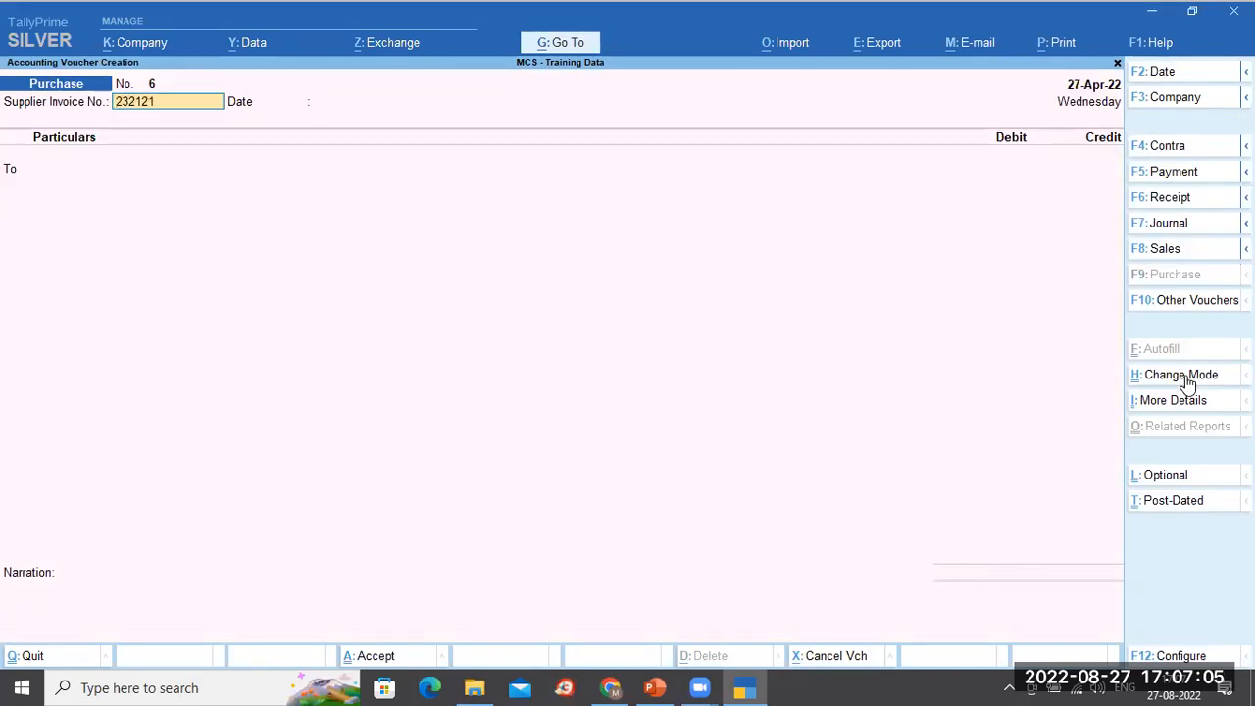
pyautogui.press('Return')
pyautogui.press('Return')
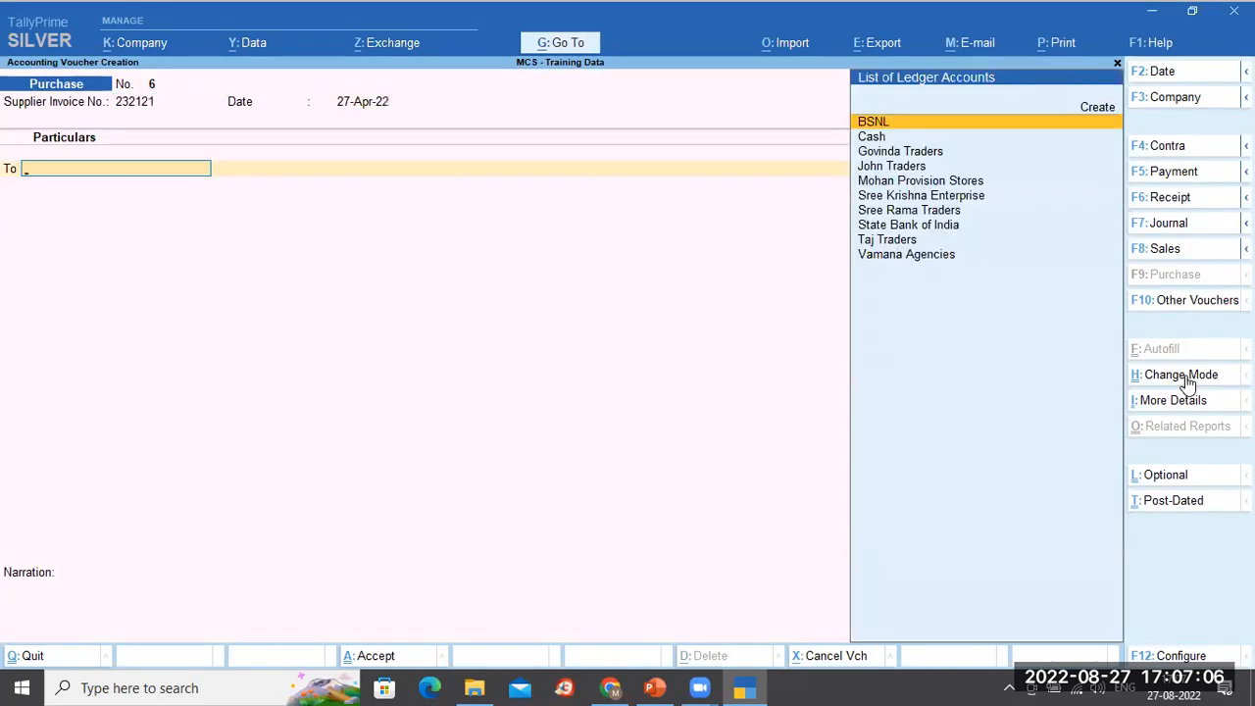
# Credit Vamana Agencies with 24,000, accepting the receipt and party details without additions.
pyautogui.write('Vama')
pyautogui.press('Return')
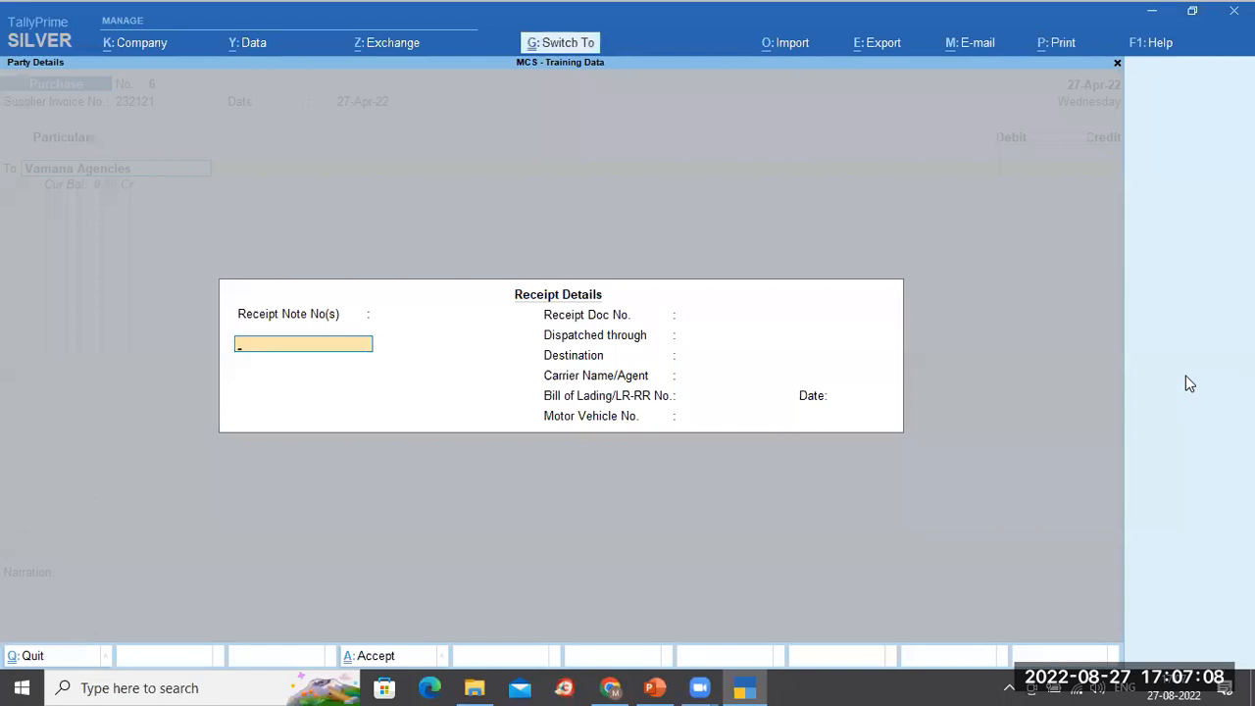
pyautogui.hotkey('ctrl', 'a')
pyautogui.hotkey('ctrl', 'a')
pyautogui.write('24000')
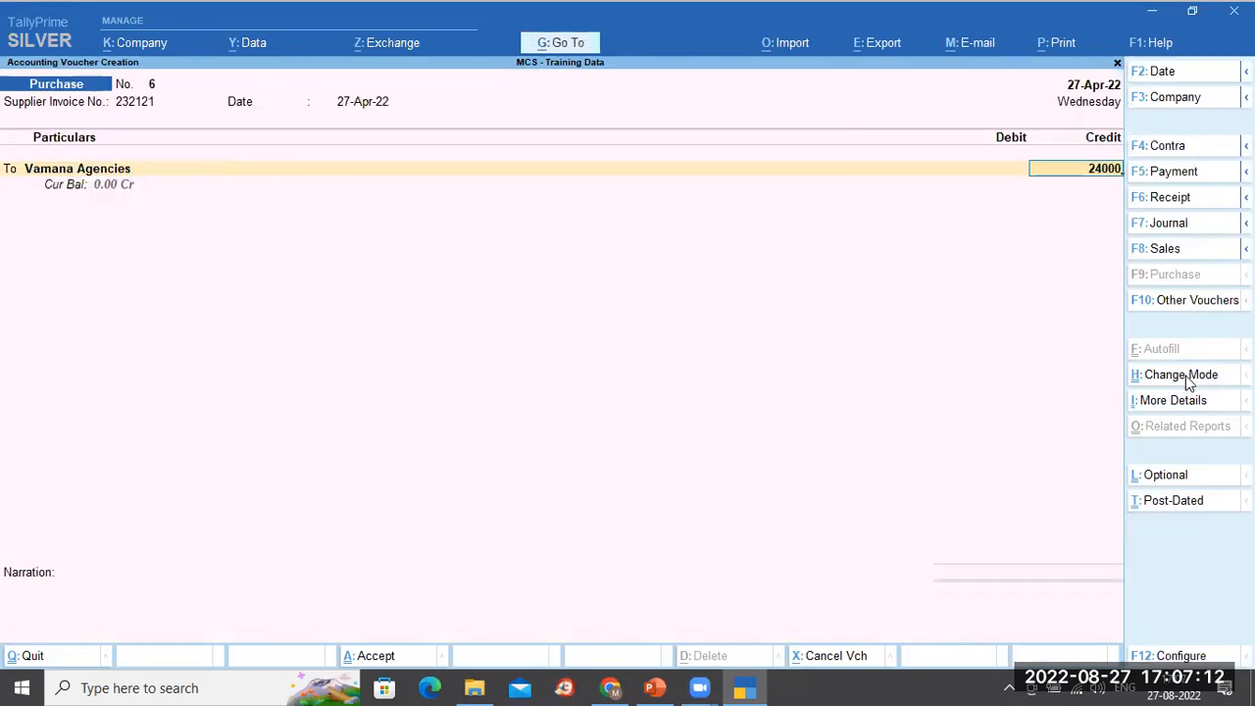
pyautogui.press('Return')
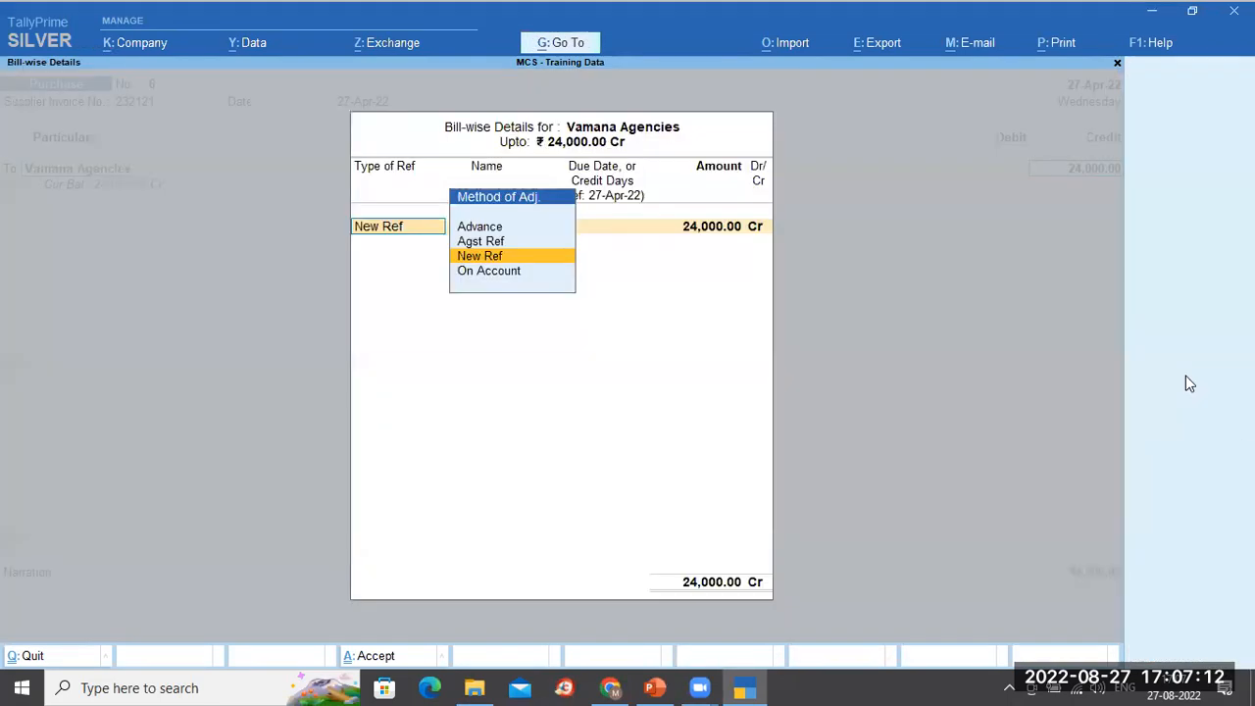
# Allocate the full 24,000 for Vamana Agencies as On Account in the bill-wise details.
pyautogui.press('Down')
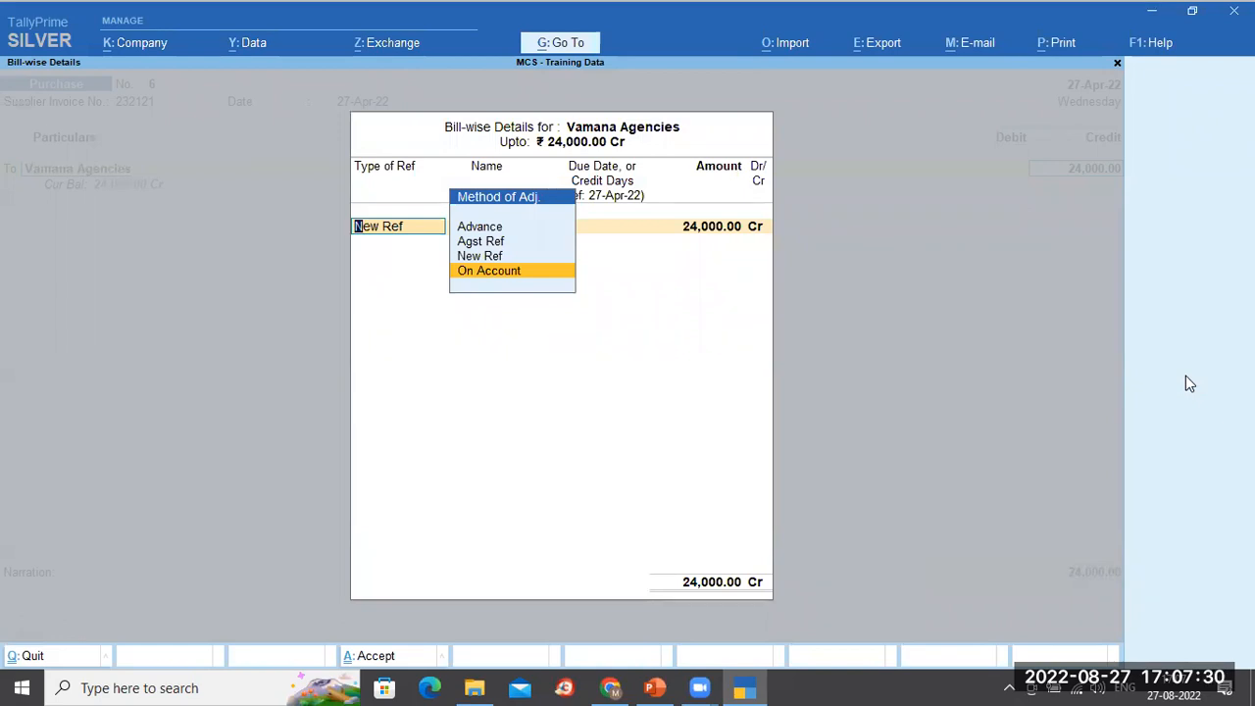
pyautogui.press('Return')
pyautogui.press('Return')
pyautogui.press('Return')
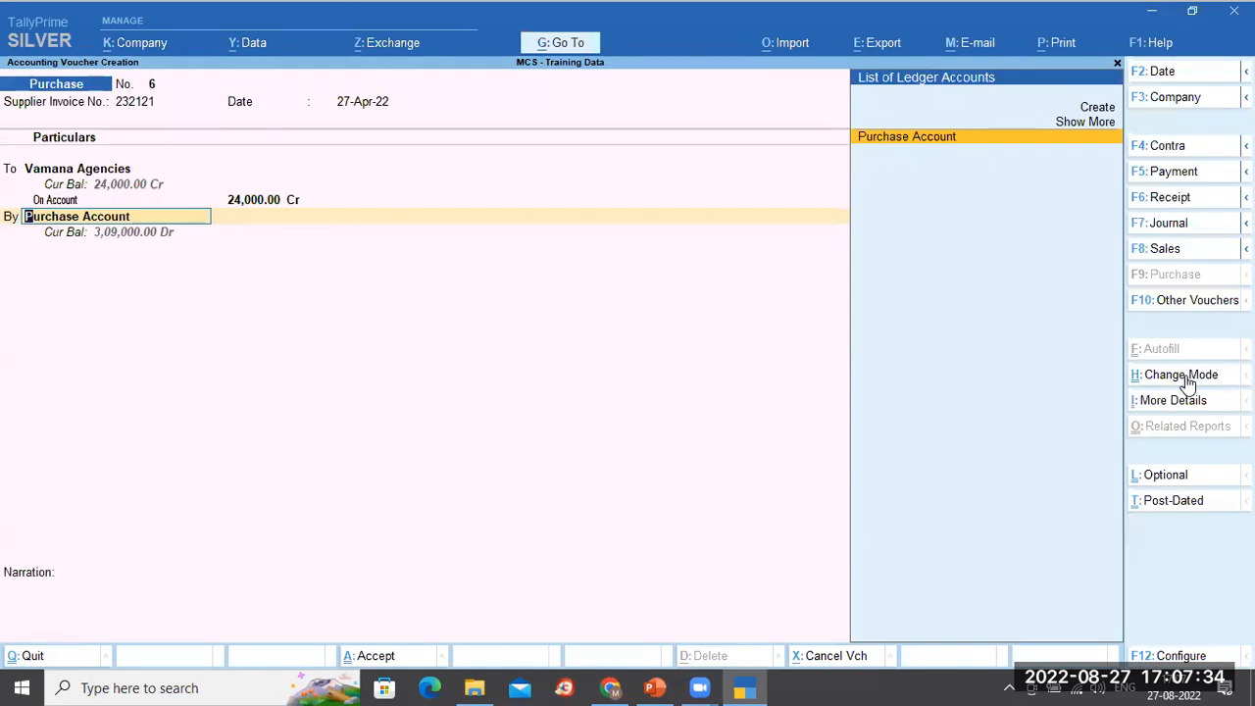
# Debit Purchase Account with 24,000, leave the narration empty and save the purchase voucher.
pyautogui.press('Return')
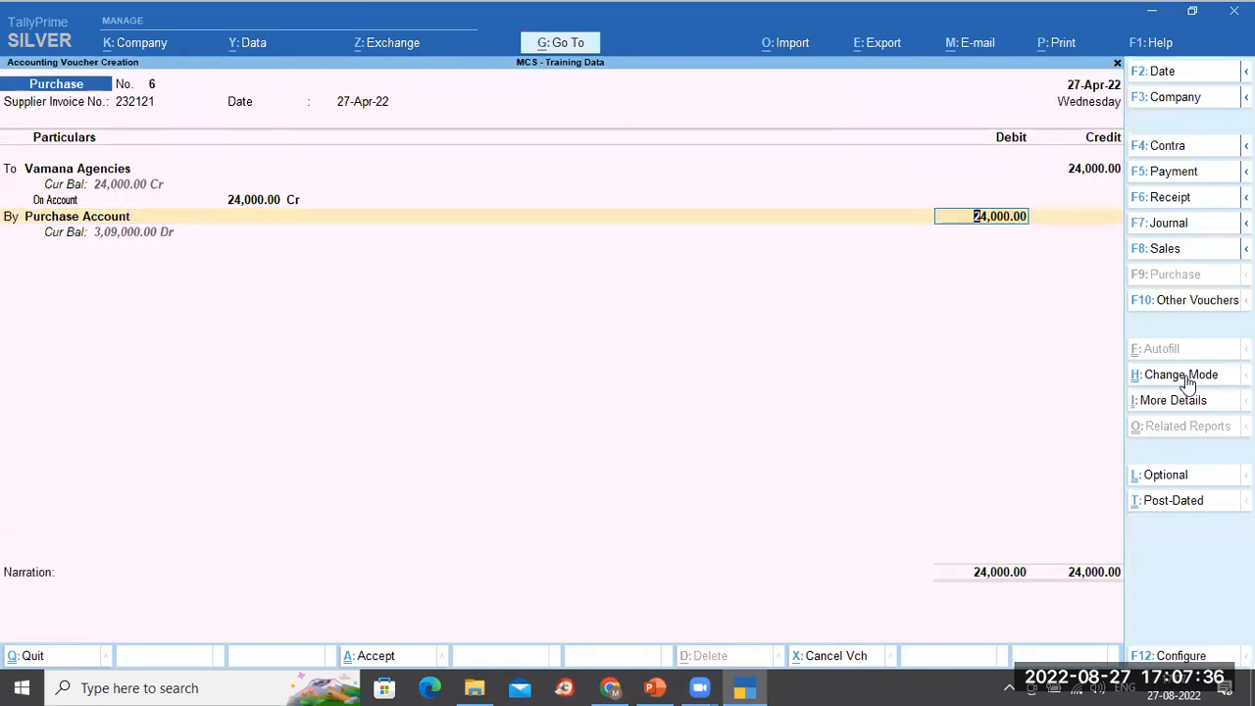
pyautogui.press('Return')
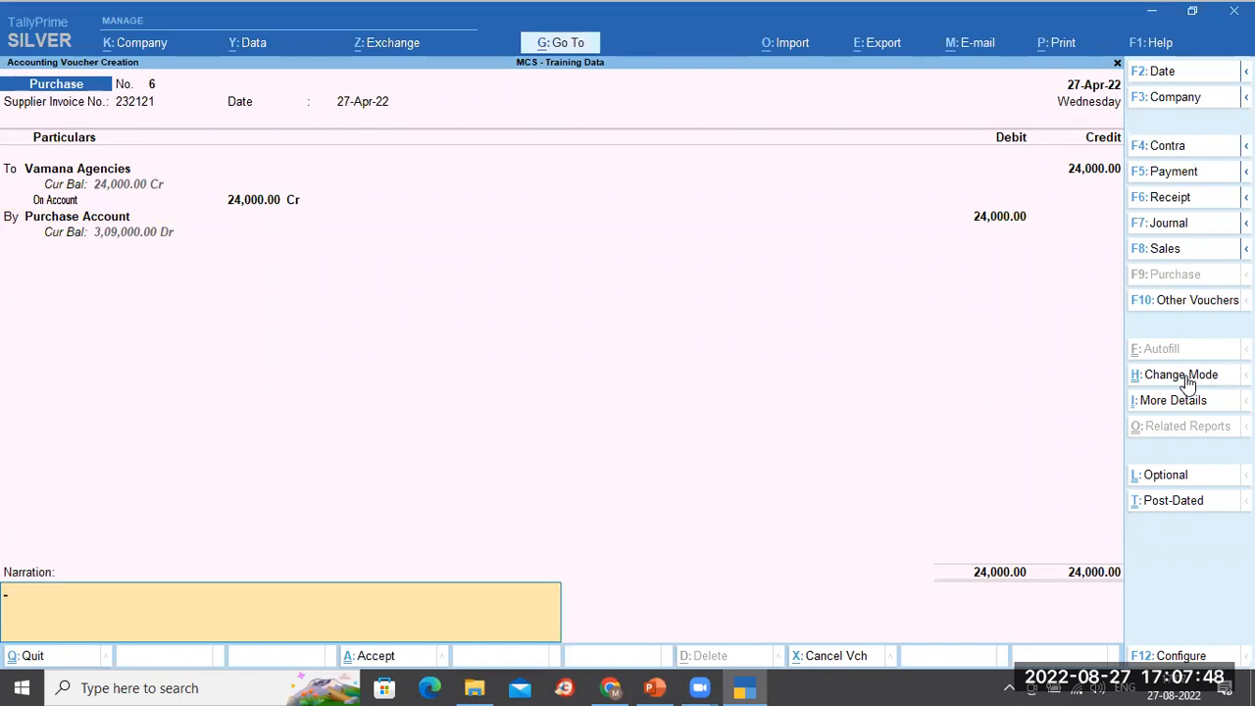
pyautogui.press('Return')
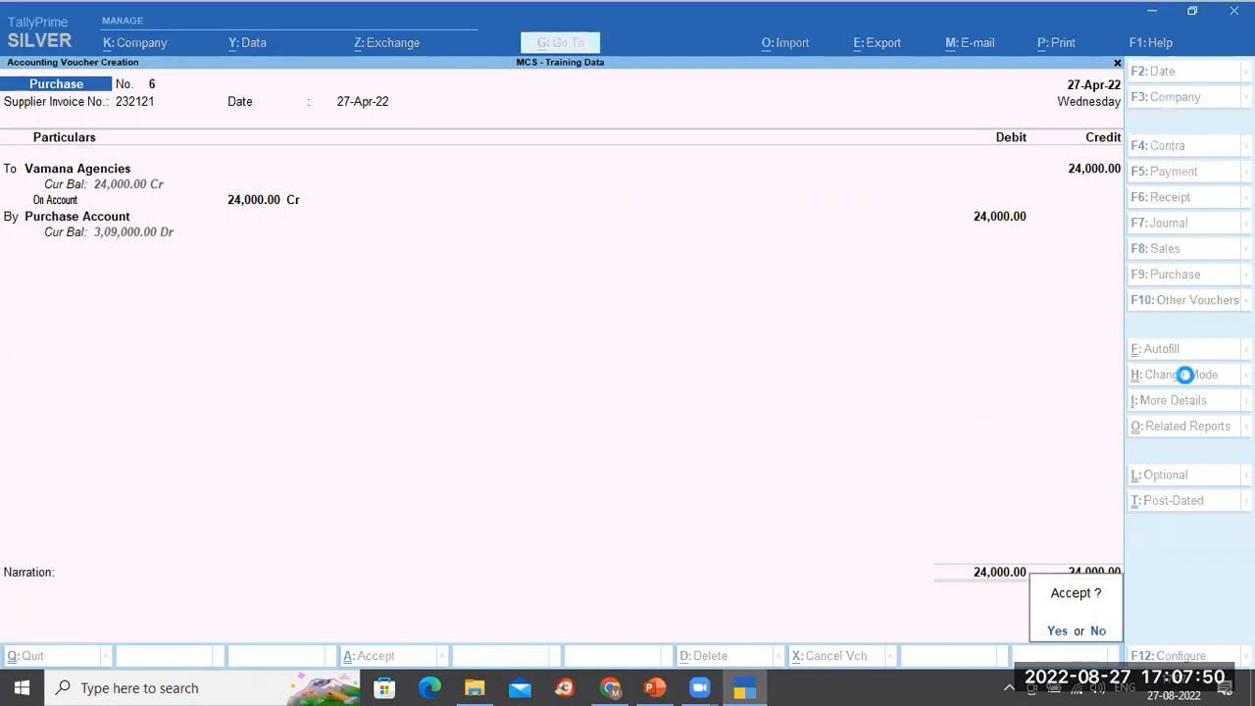
pyautogui.press('Return')
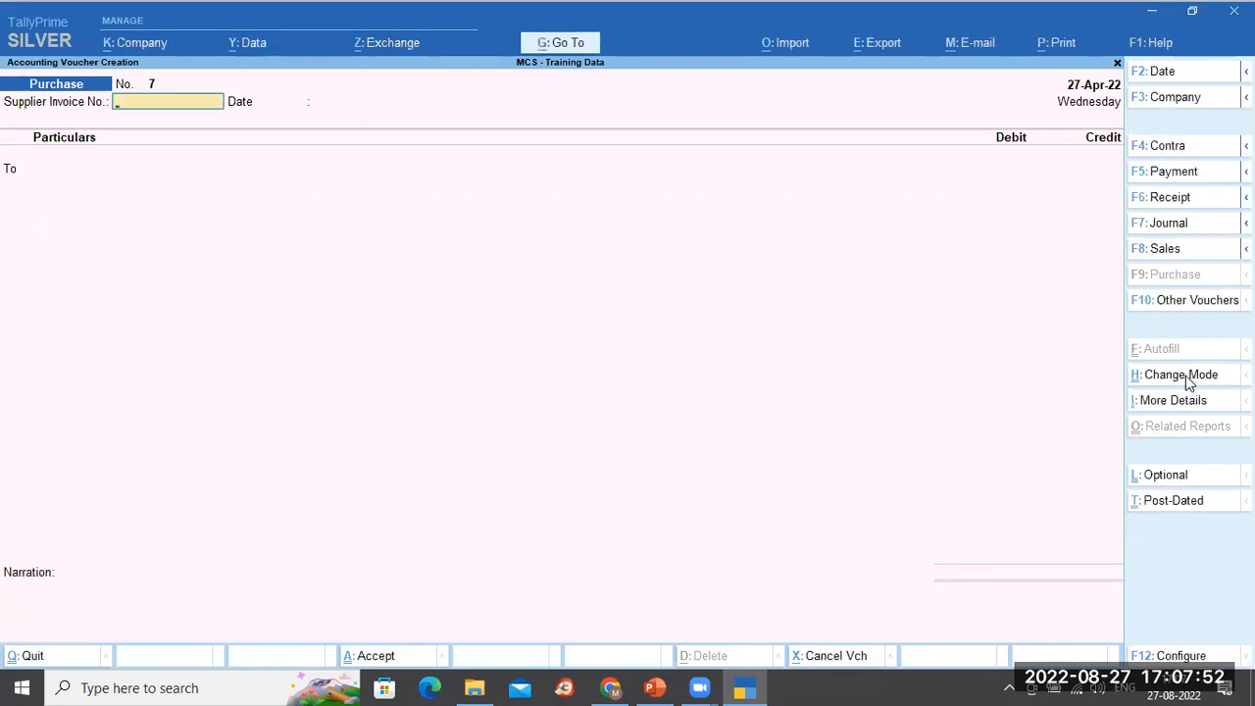
# Leave voucher entry and open the ledger vouchers report for Vamana Agencies.
pyautogui.press('Escape')
pyautogui.press('d')
pyautogui.write('a')
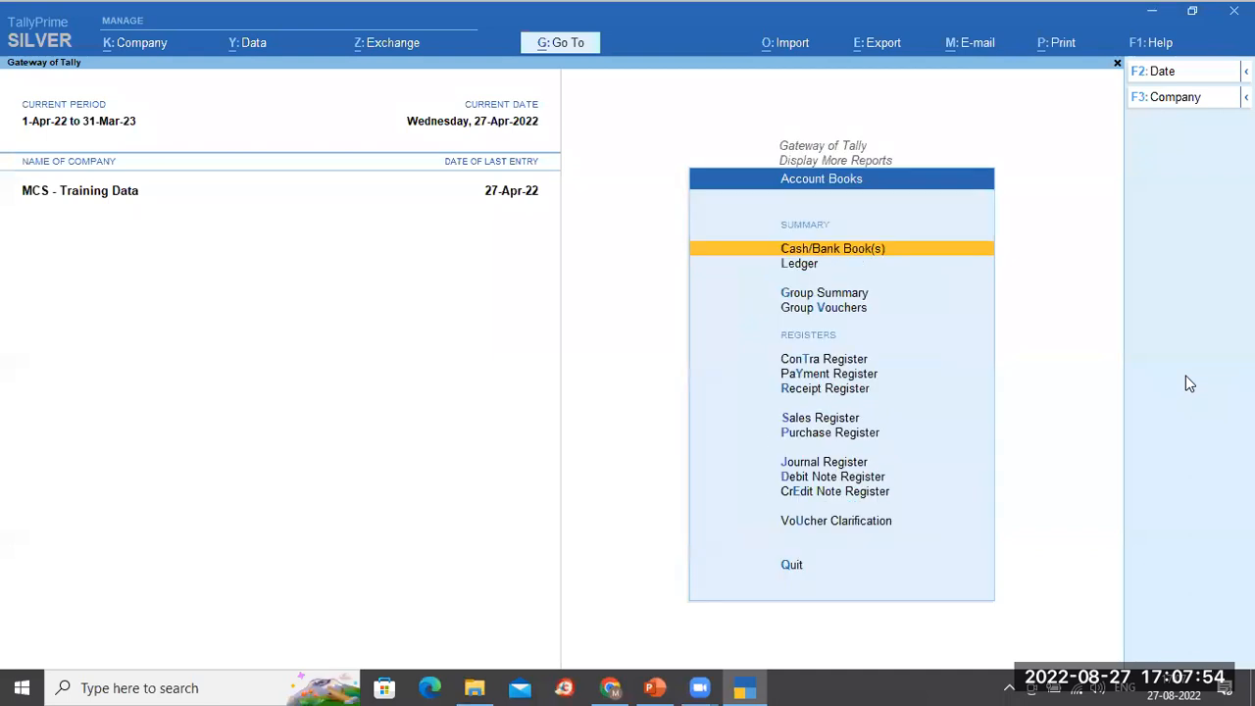
pyautogui.write('lvama')
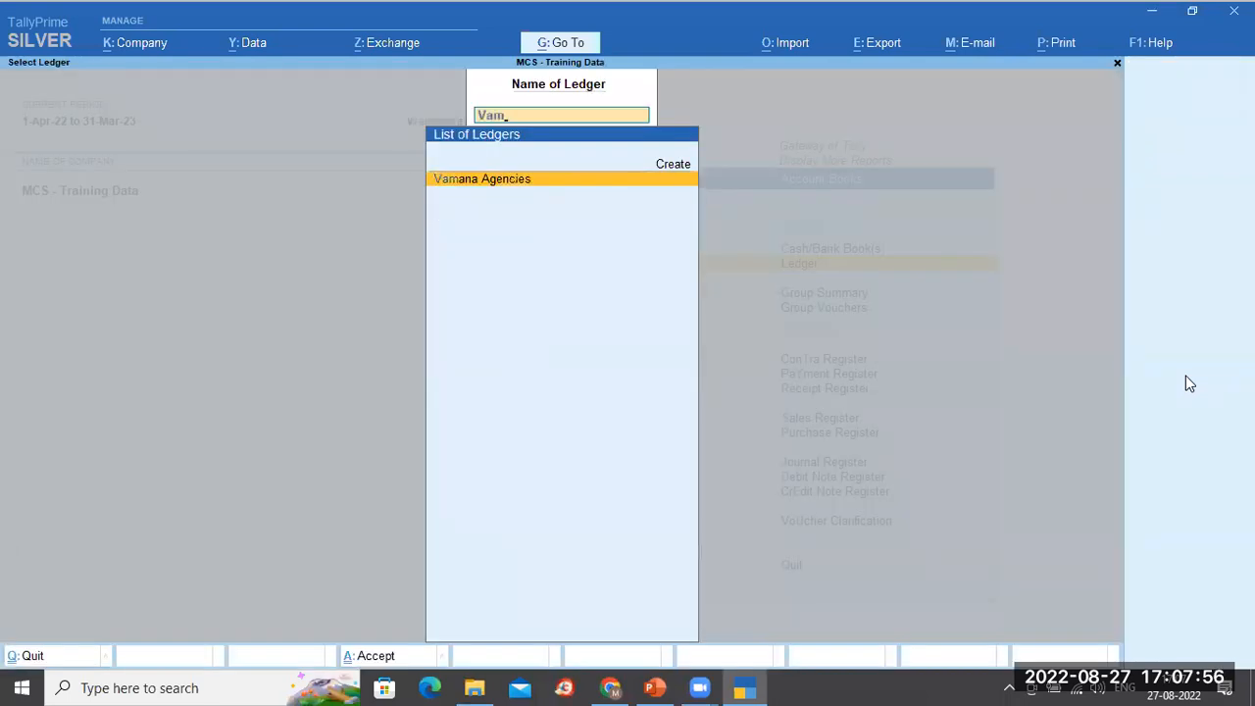
pyautogui.press('Return')
# Set the Vamana Agencies report period to 1-Apr-22 through 27-Apr-22 and review its payment and purchase entries.
pyautogui.press('F2')
pyautogui.write('1 4 22')
pyautogui.press('Return')
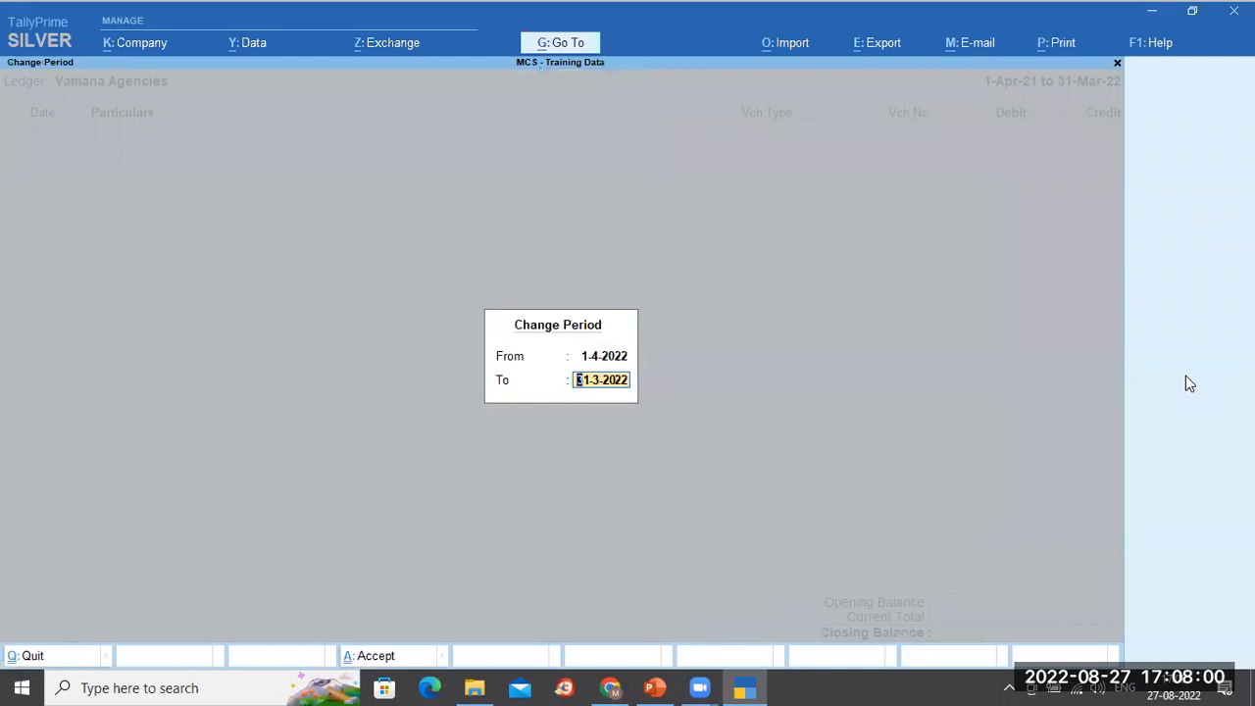
pyautogui.press('BackSpace')
pyautogui.press('Return')
pyautogui.press('Down')
pyautogui.press('Down')
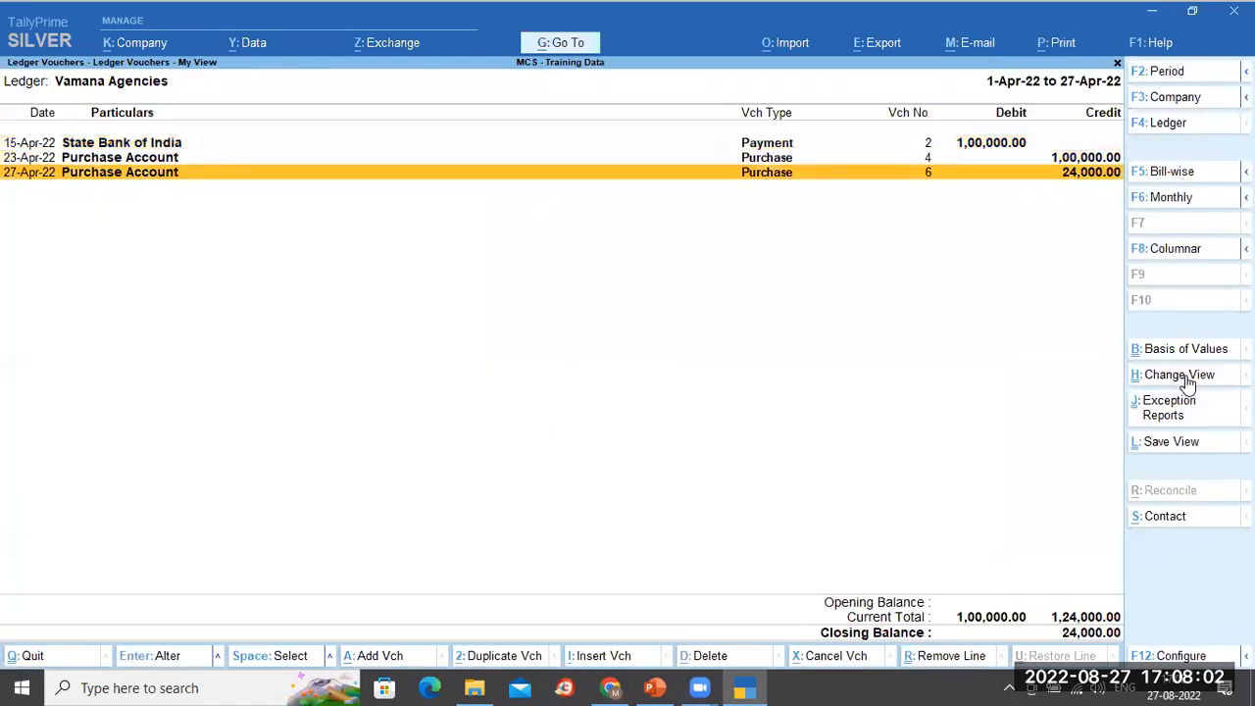
pyautogui.press('Up')
pyautogui.press('Up')
pyautogui.press('Down')
pyautogui.press('Down')
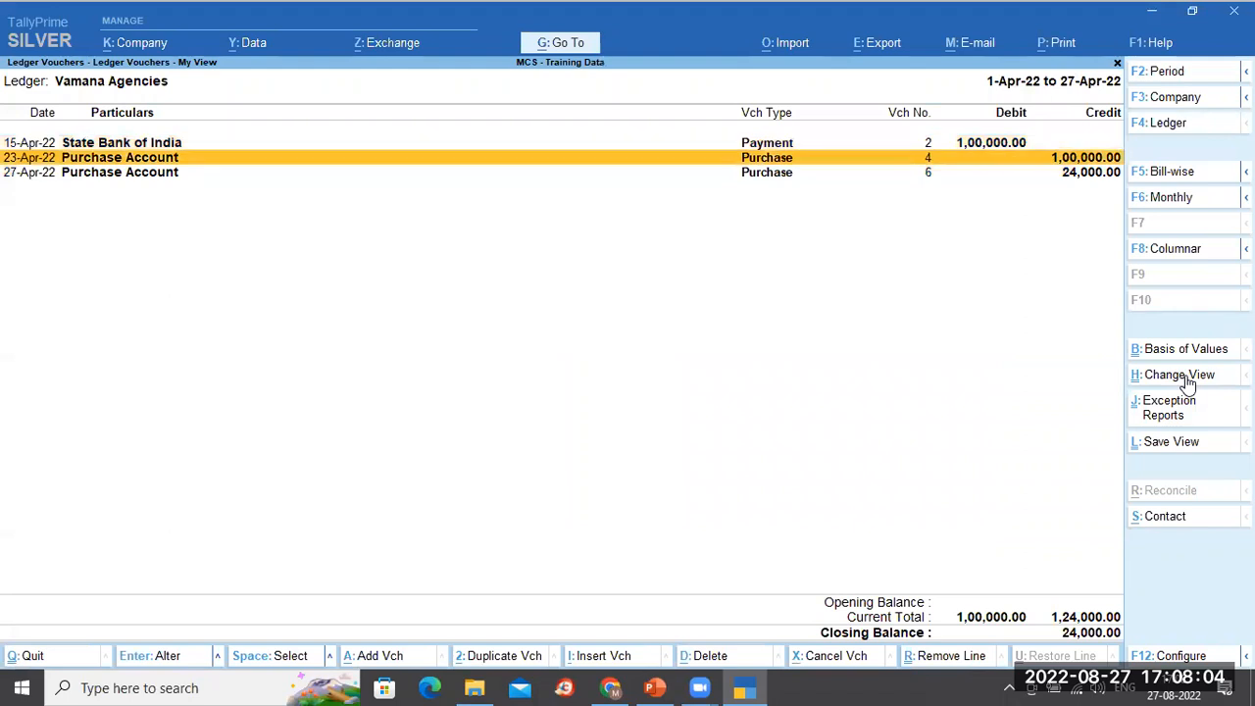
# Examine the bill-wise outstanding of Vamana Agencies for the On Account entry and return to the Gateway of Tally.
pyautogui.click(1195, 178)
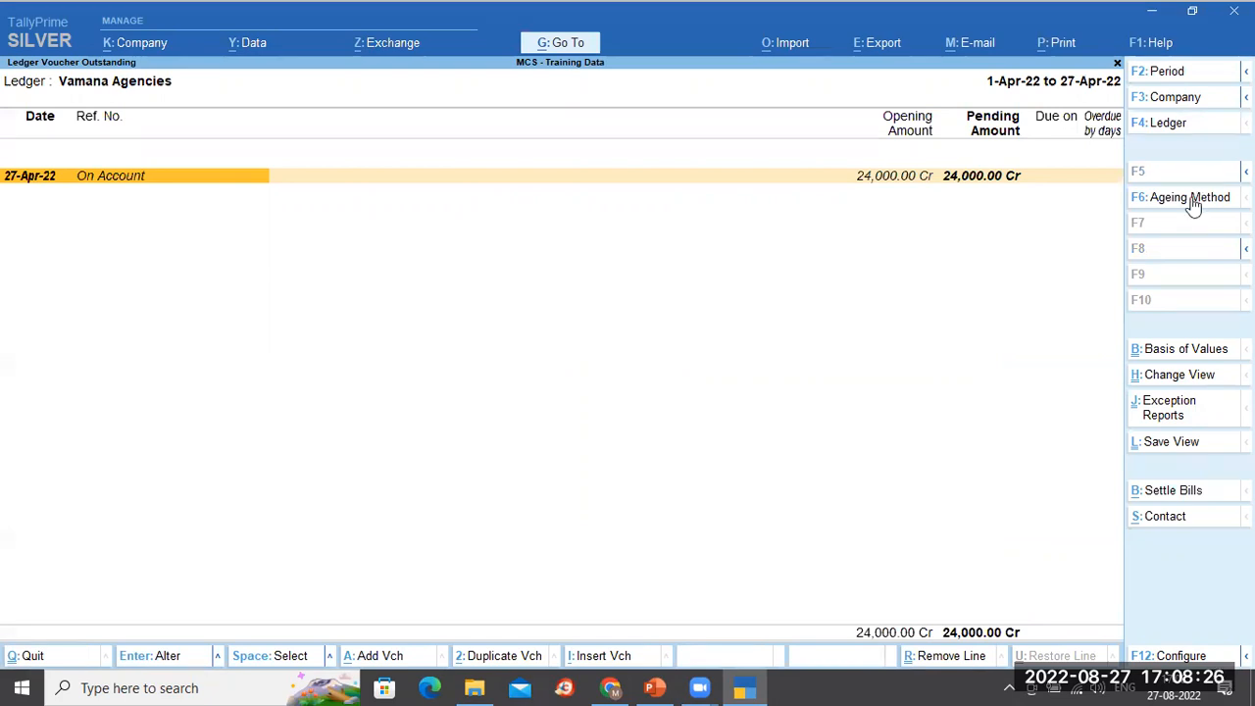
pyautogui.press('Escape')
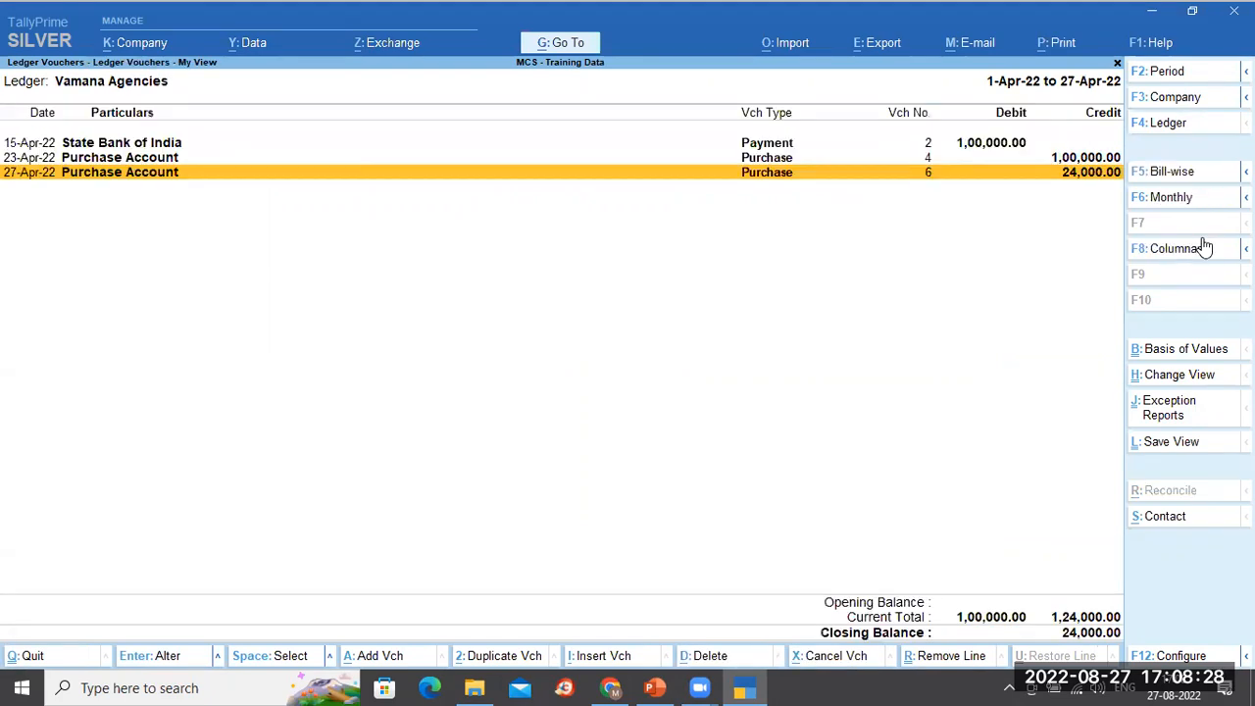
pyautogui.press('Escape')
pyautogui.press('Escape')
pyautogui.press('Escape')
pyautogui.press('Escape')
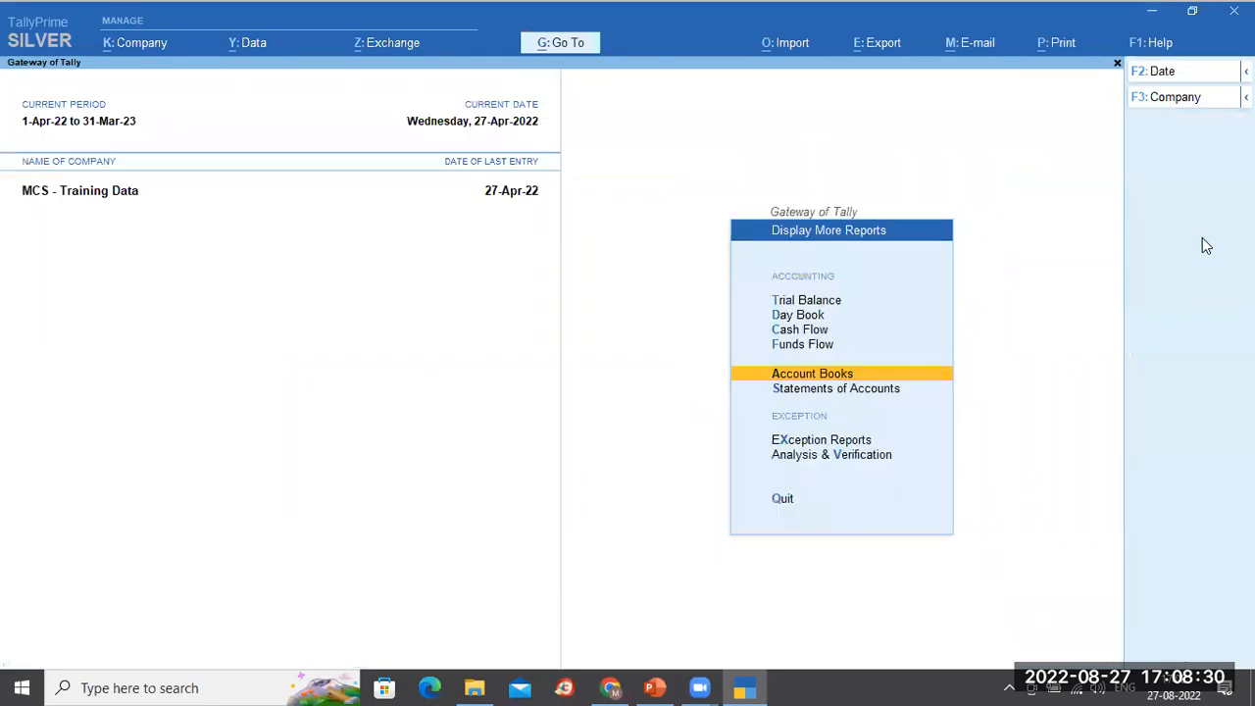
pyautogui.press('Escape')
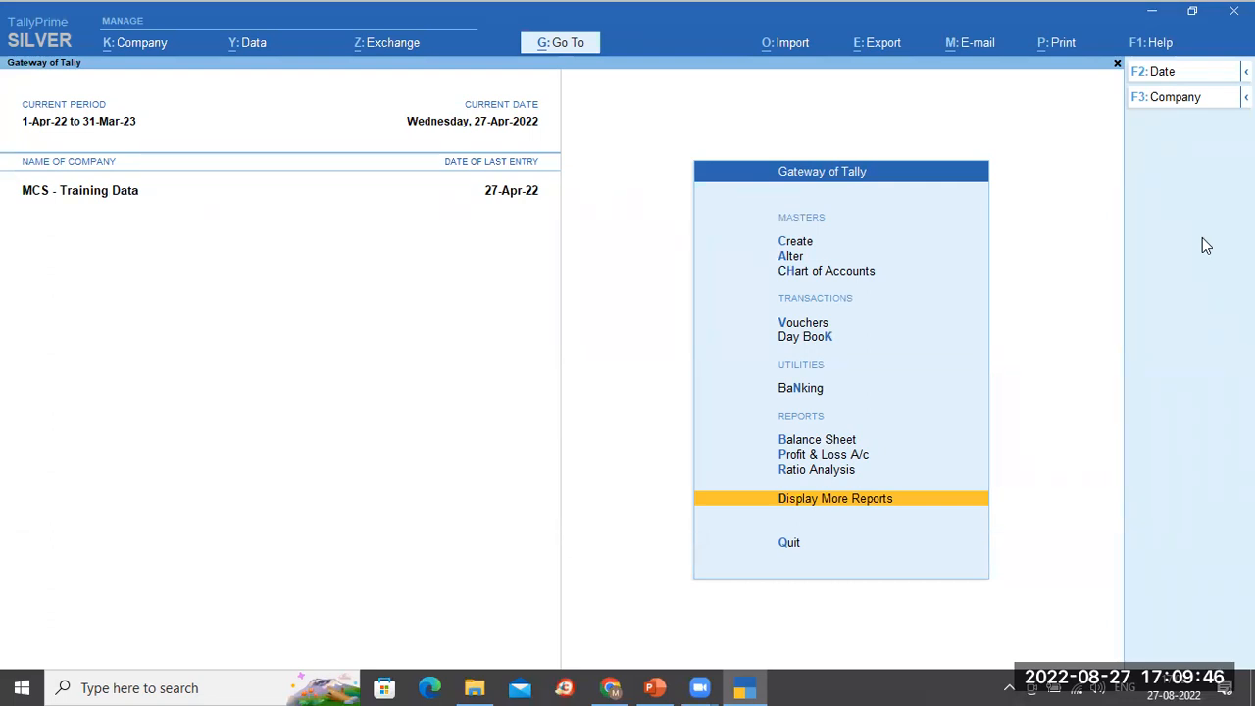
pyautogui.click(1114, 189)
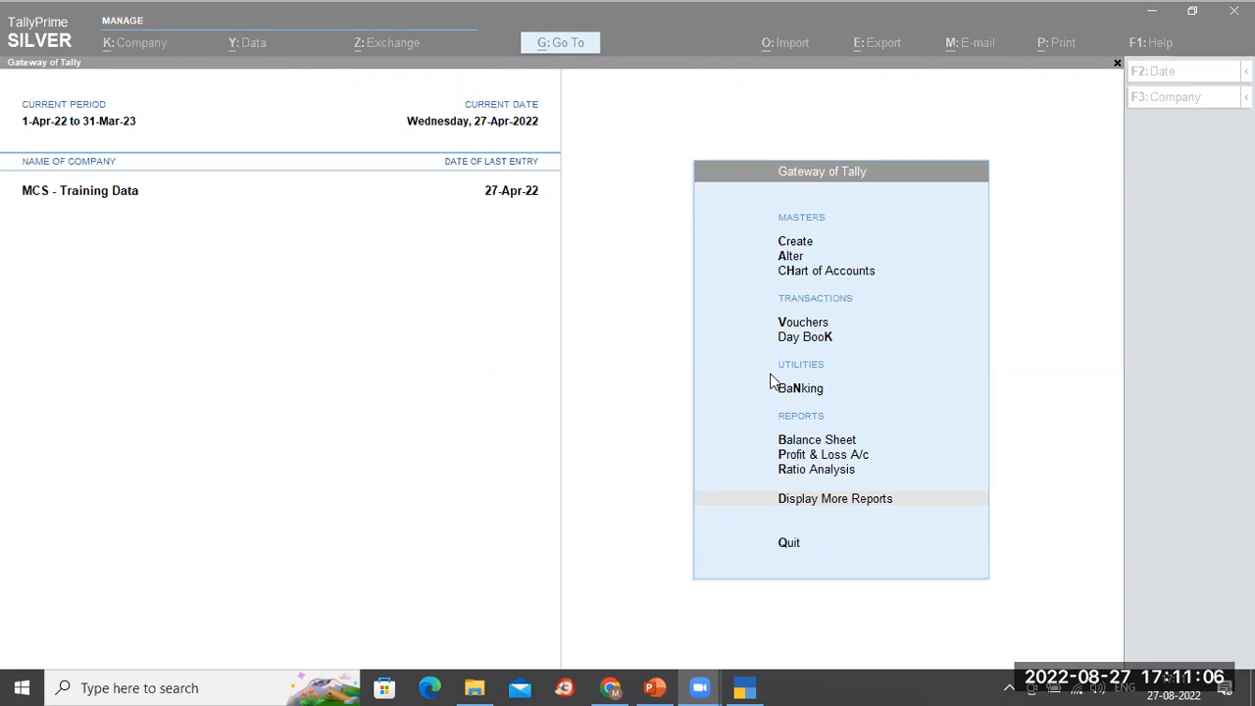
pyautogui.click(1000, 449)
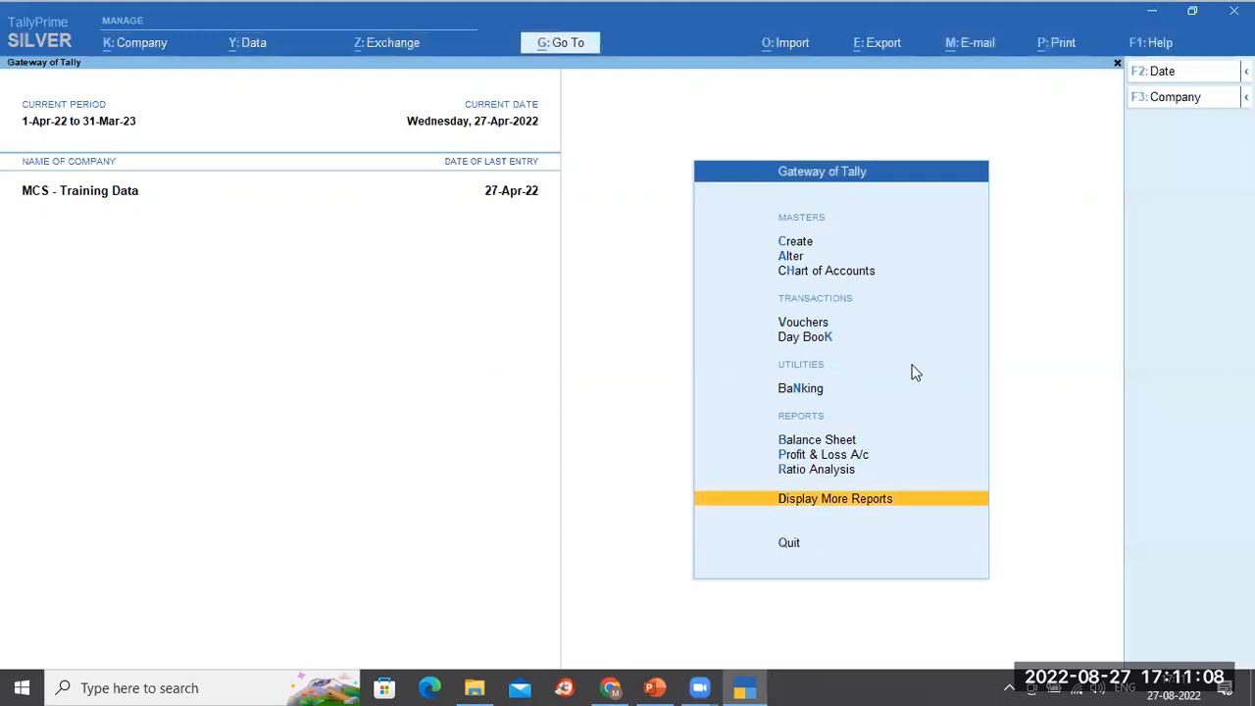
pyautogui.click(800, 274)
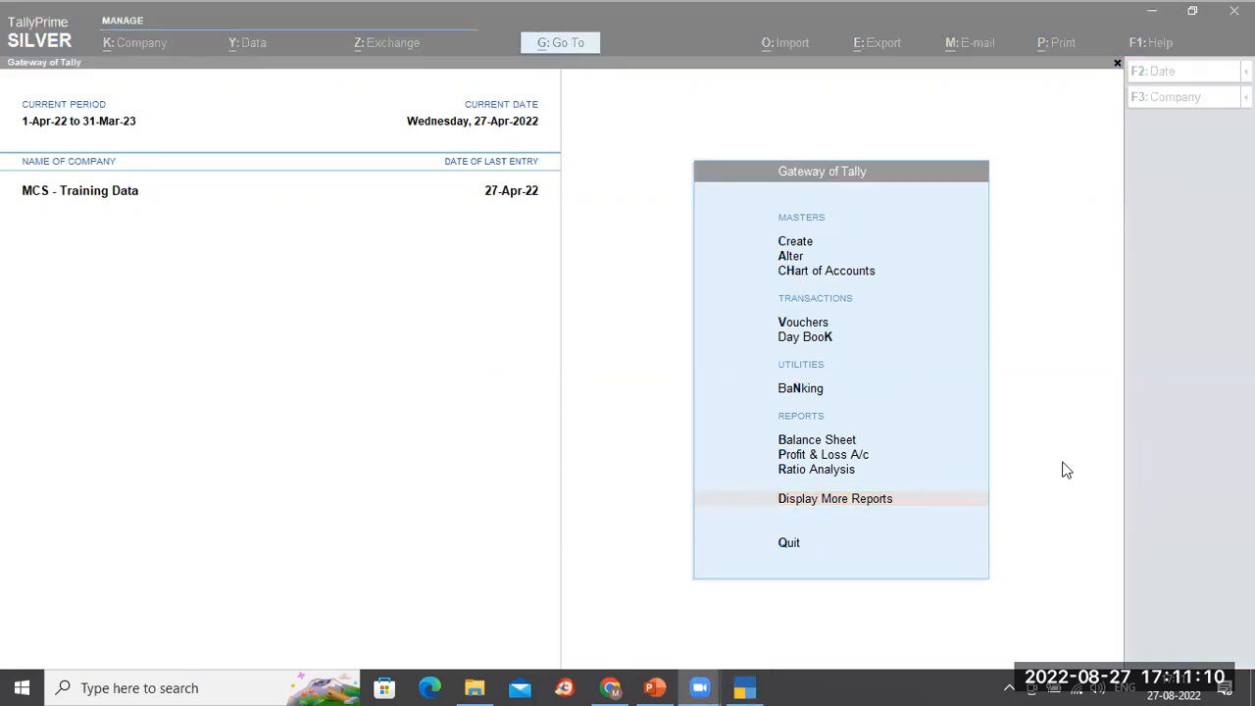
# Open the Purchase voucher type for alteration from the Gateway of Tally.
pyautogui.click(1096, 428)
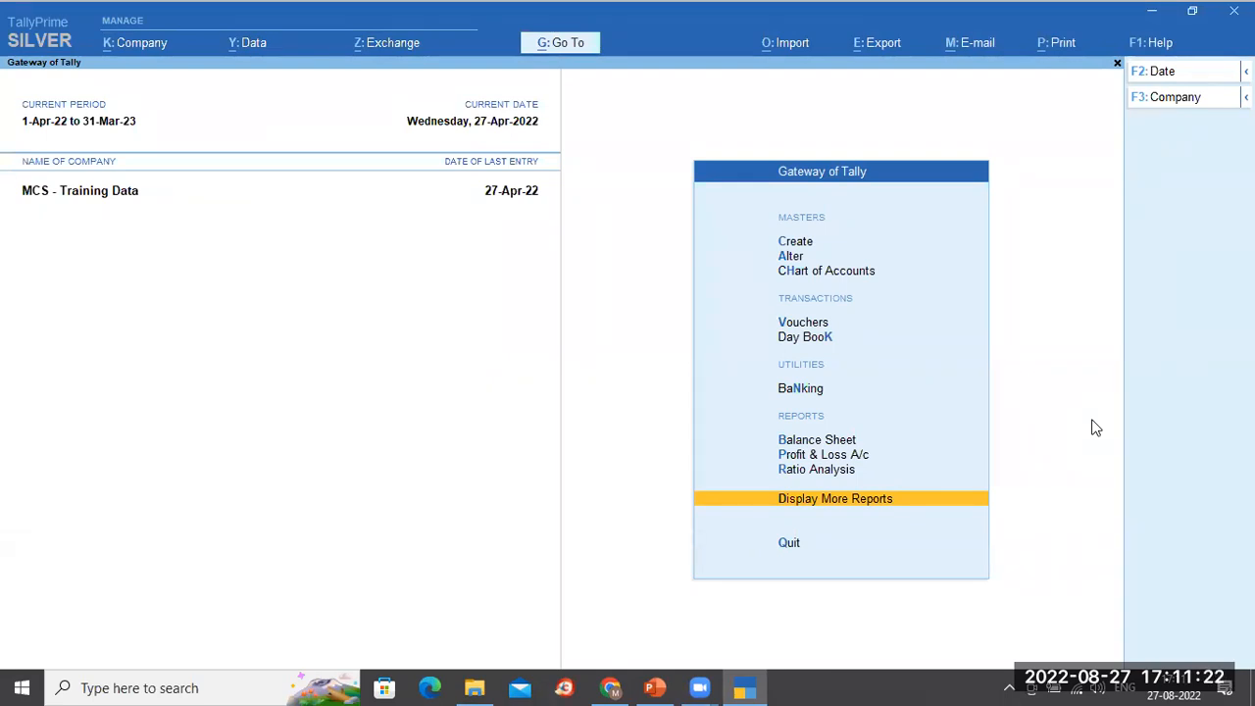
pyautogui.click(789, 259)
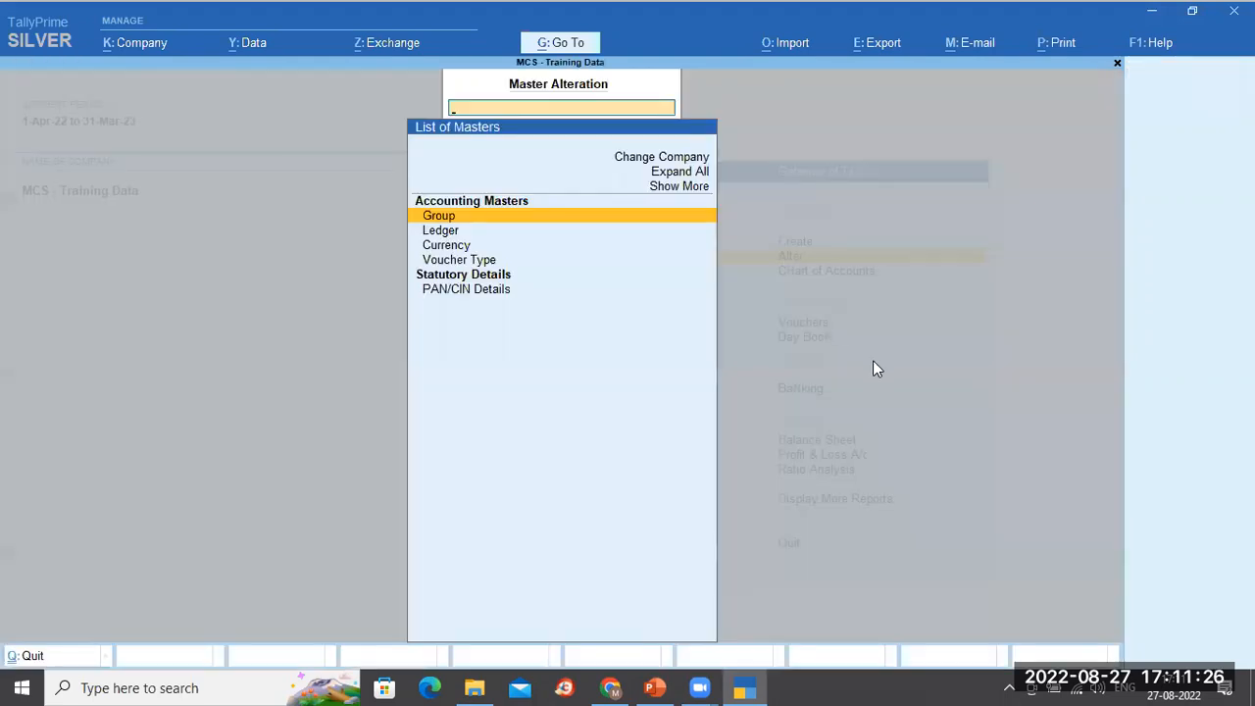
pyautogui.press('Down')
pyautogui.press('Down')
pyautogui.press('Down')
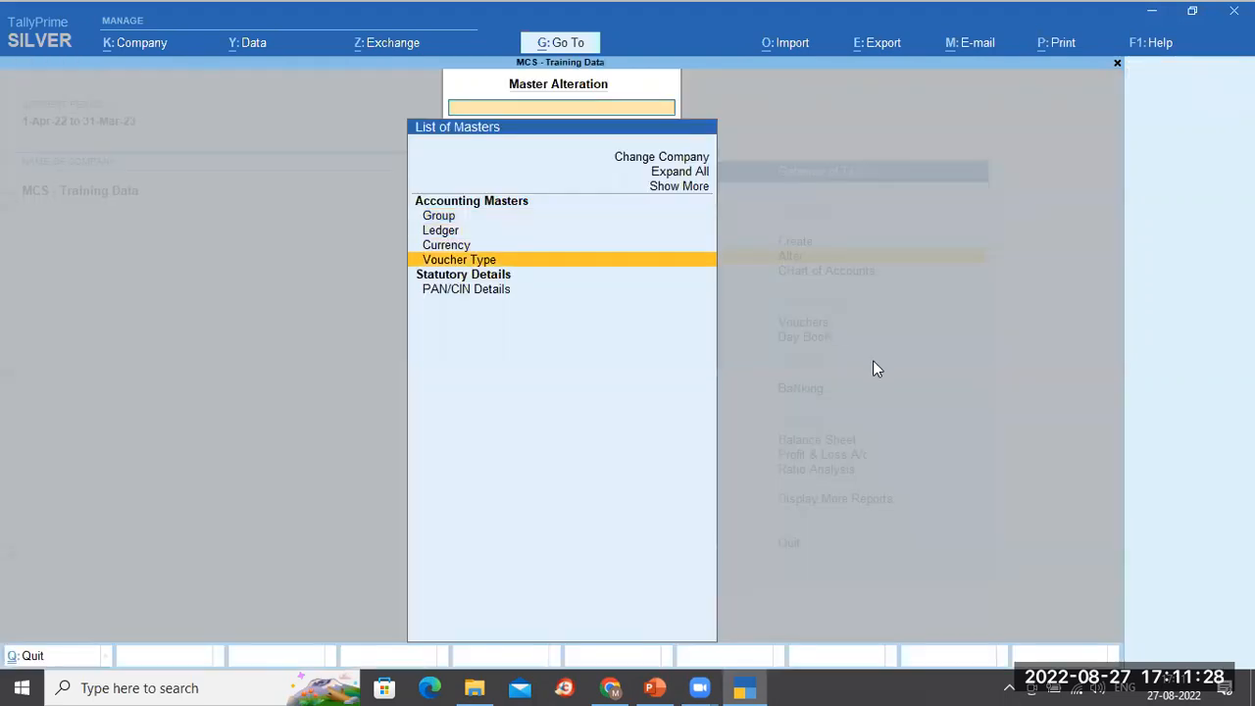
pyautogui.press('Return')
pyautogui.press('Down')
pyautogui.press('Down')
pyautogui.press('Down')
pyautogui.press('Down')
pyautogui.press('Down')
pyautogui.press('Down')
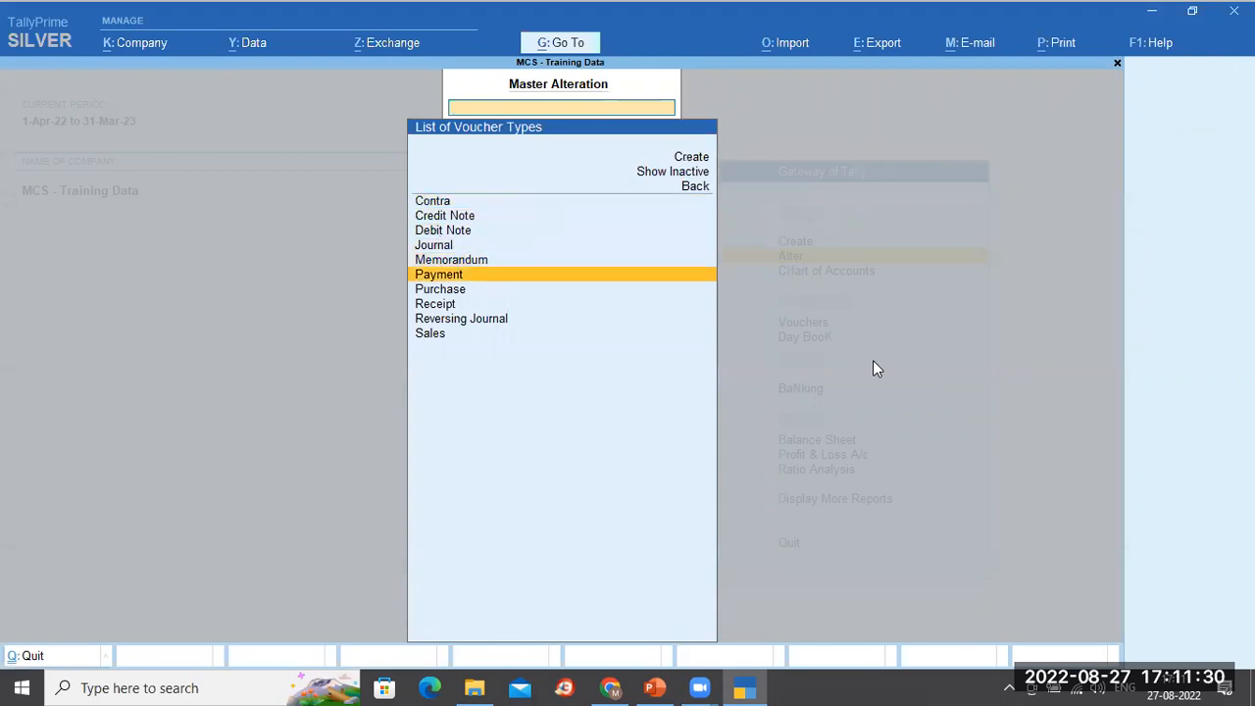
pyautogui.press('Return')
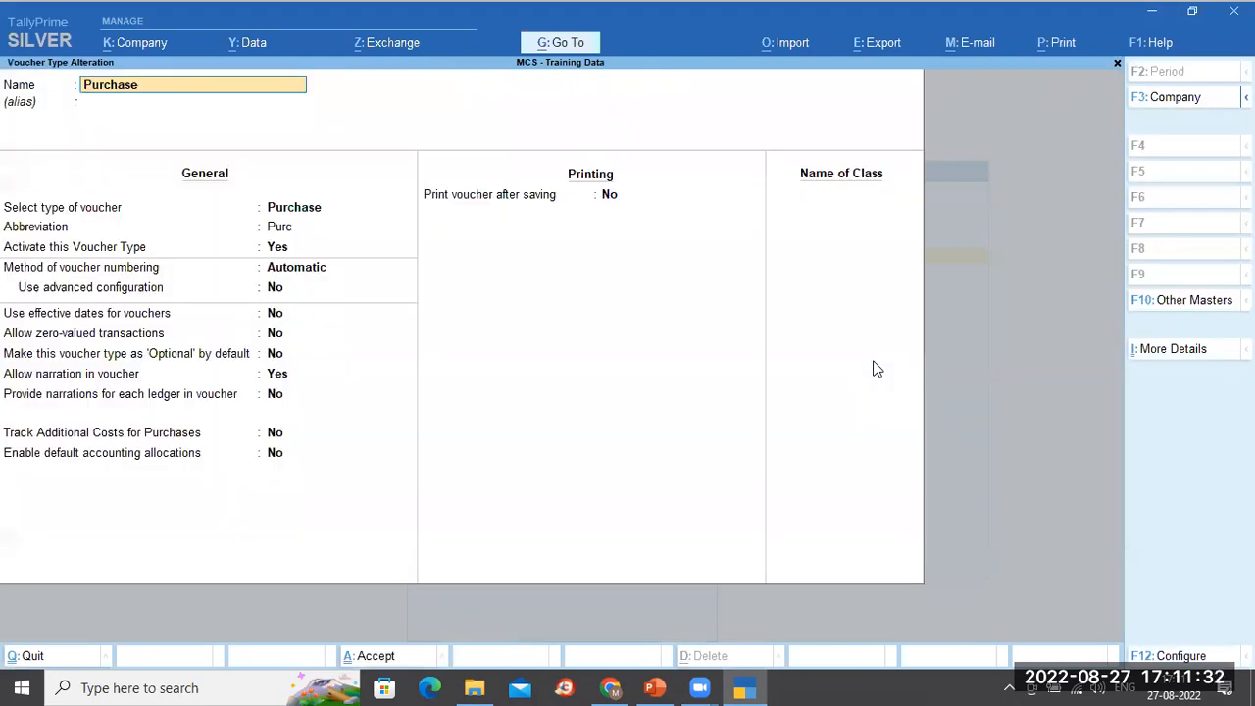
# Enable effective dates for Purchase vouchers, save the voucher type and return to the Gateway of Tally.
pyautogui.click(278, 316)
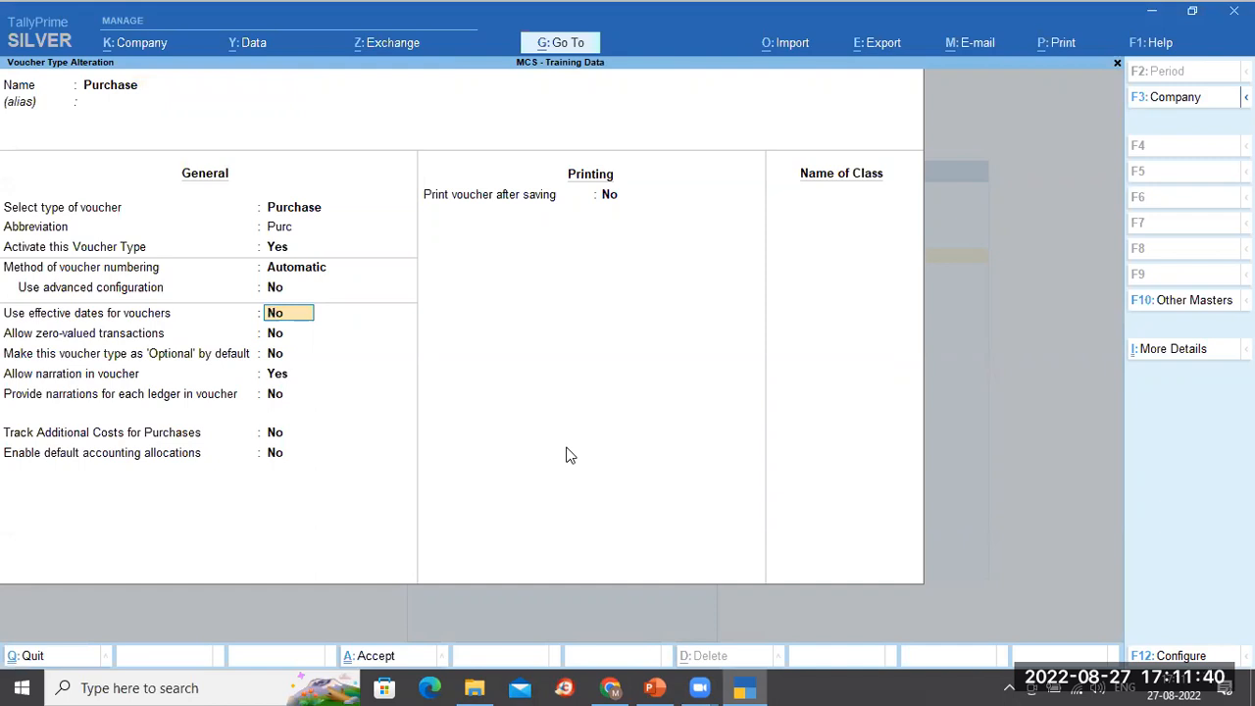
pyautogui.write('y')
pyautogui.press('Return')
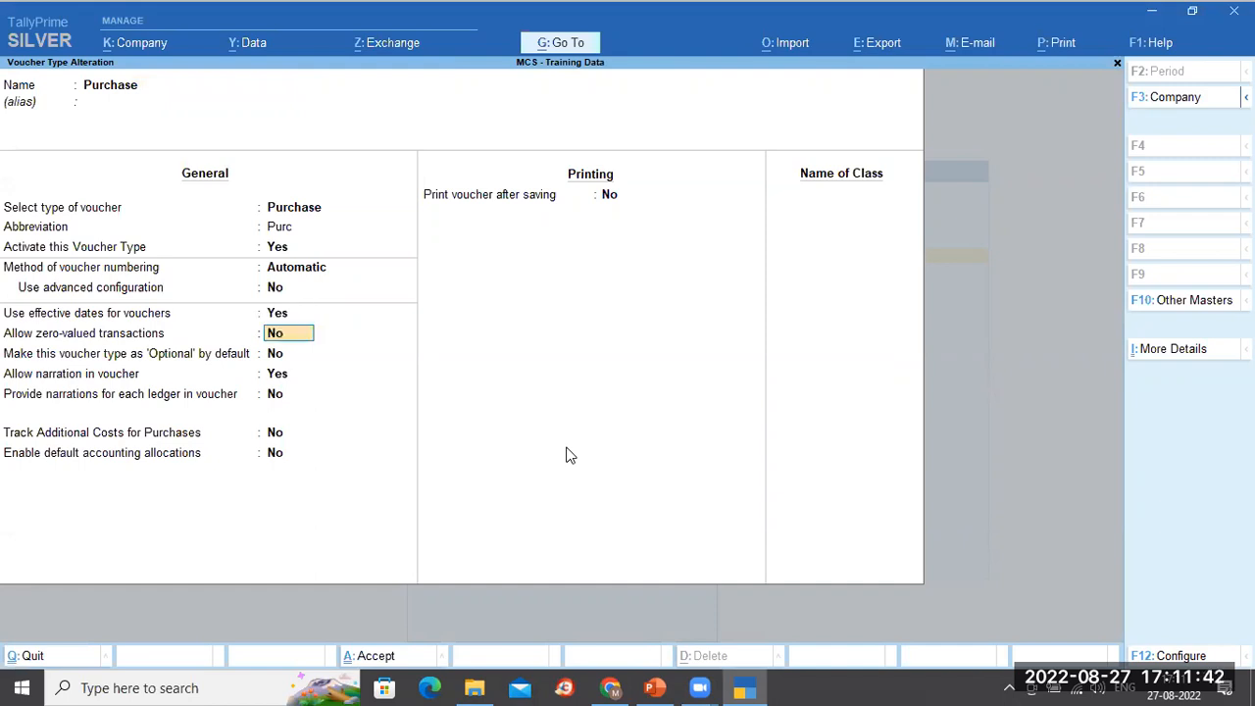
pyautogui.hotkey('ctrl', 'a')
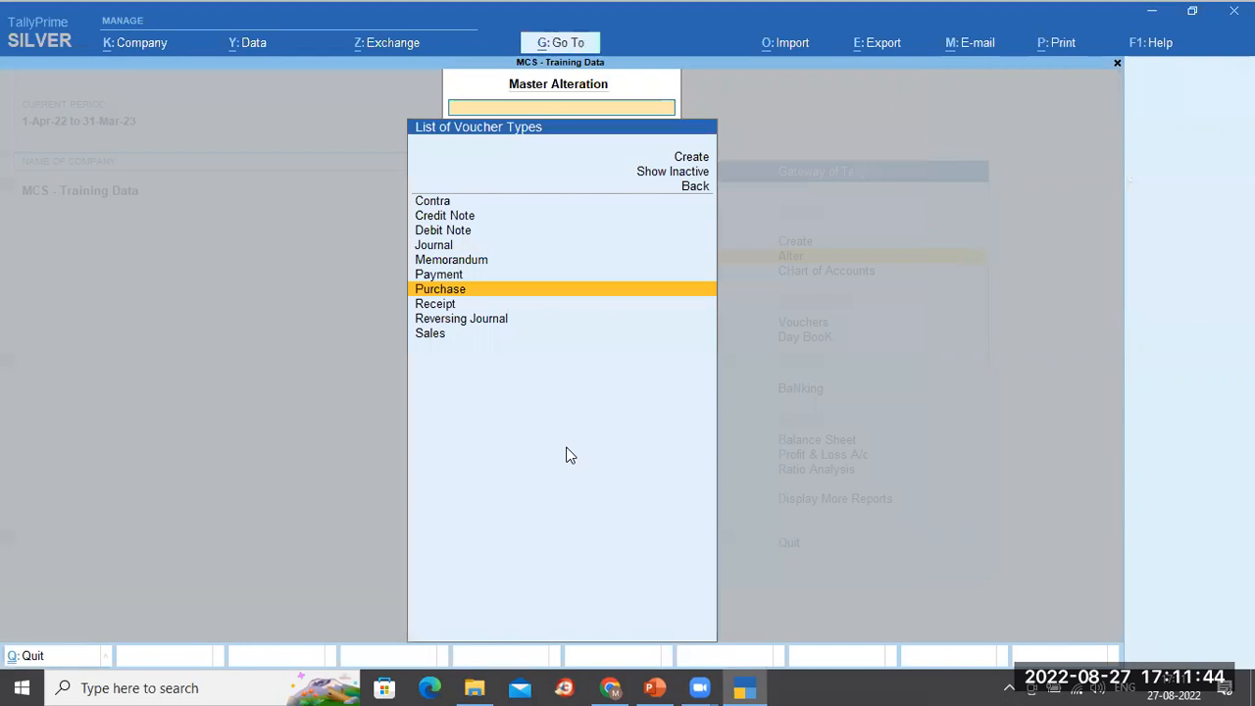
pyautogui.press('Escape')
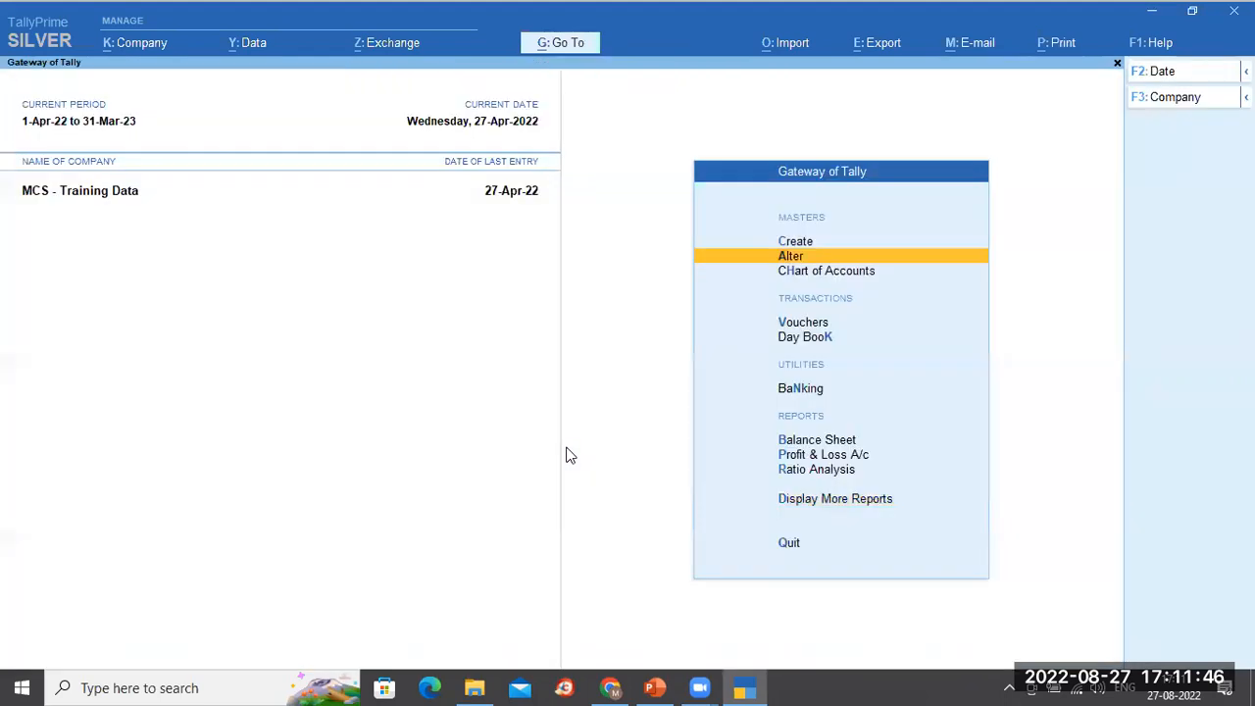
# Start a new purchase voucher with voucher date 20-4-2022 and effective date 10-4-2022.
pyautogui.press('Down')
pyautogui.press('Down')
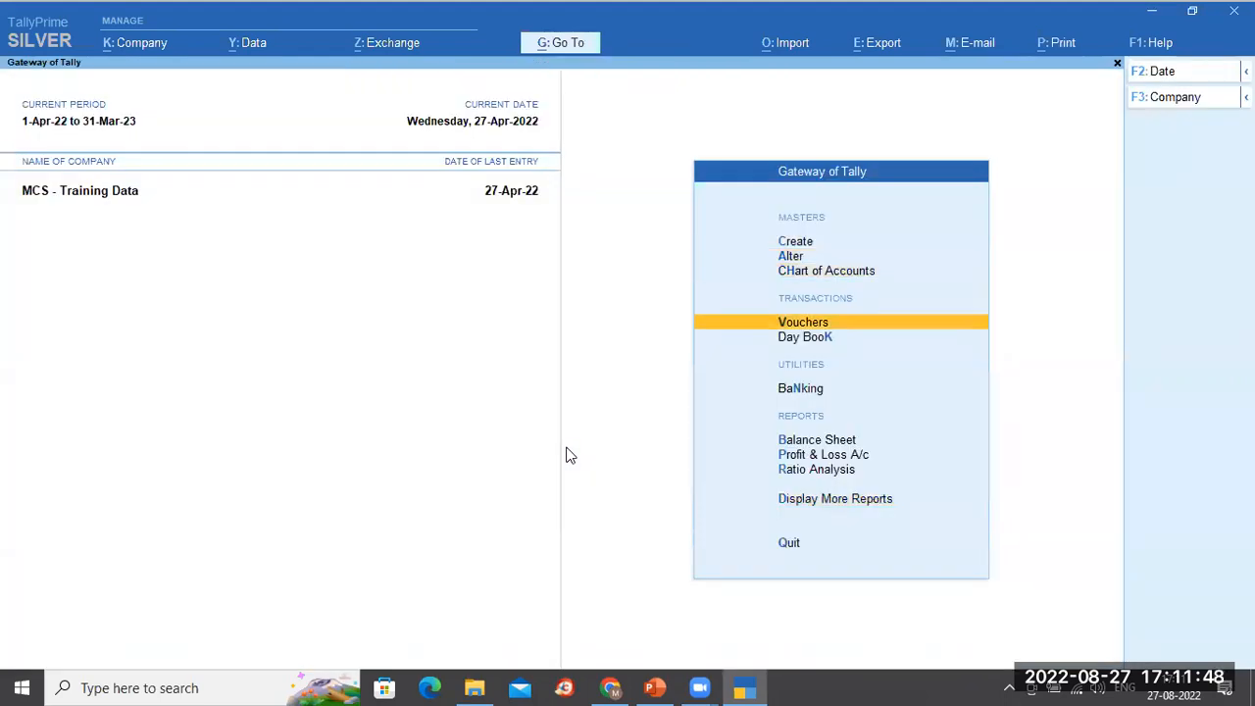
pyautogui.press('Return')
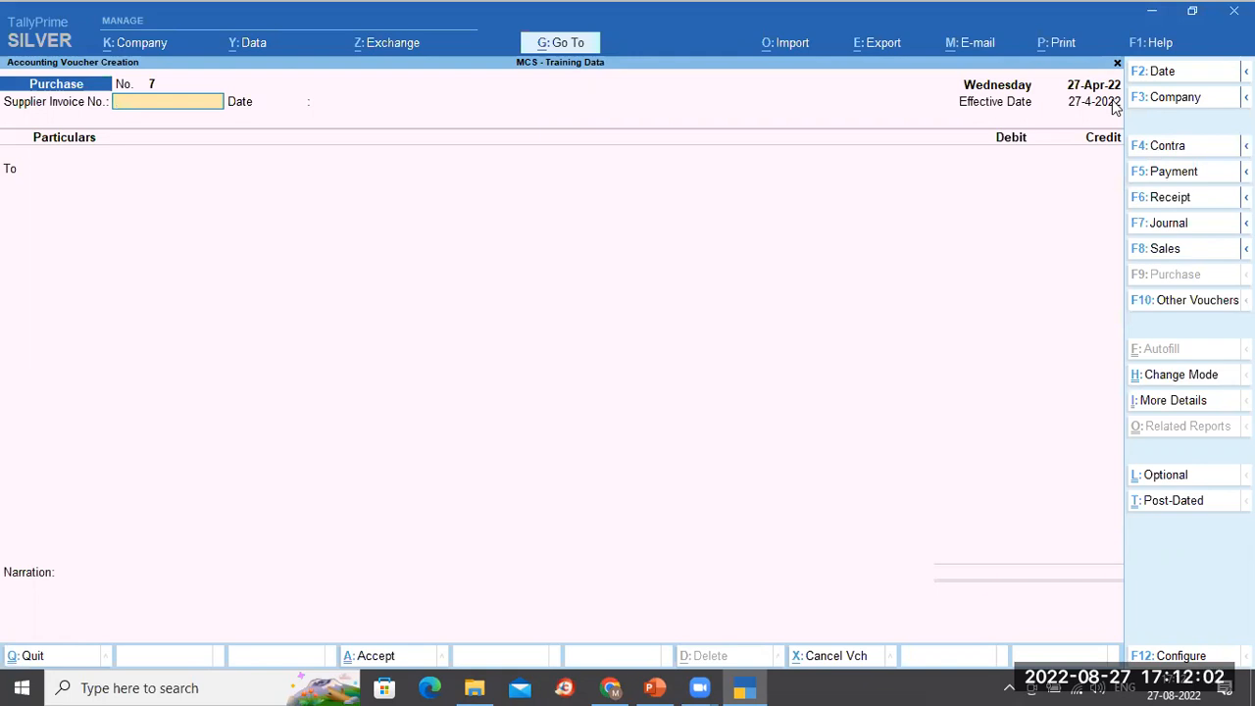
pyautogui.press('F2')
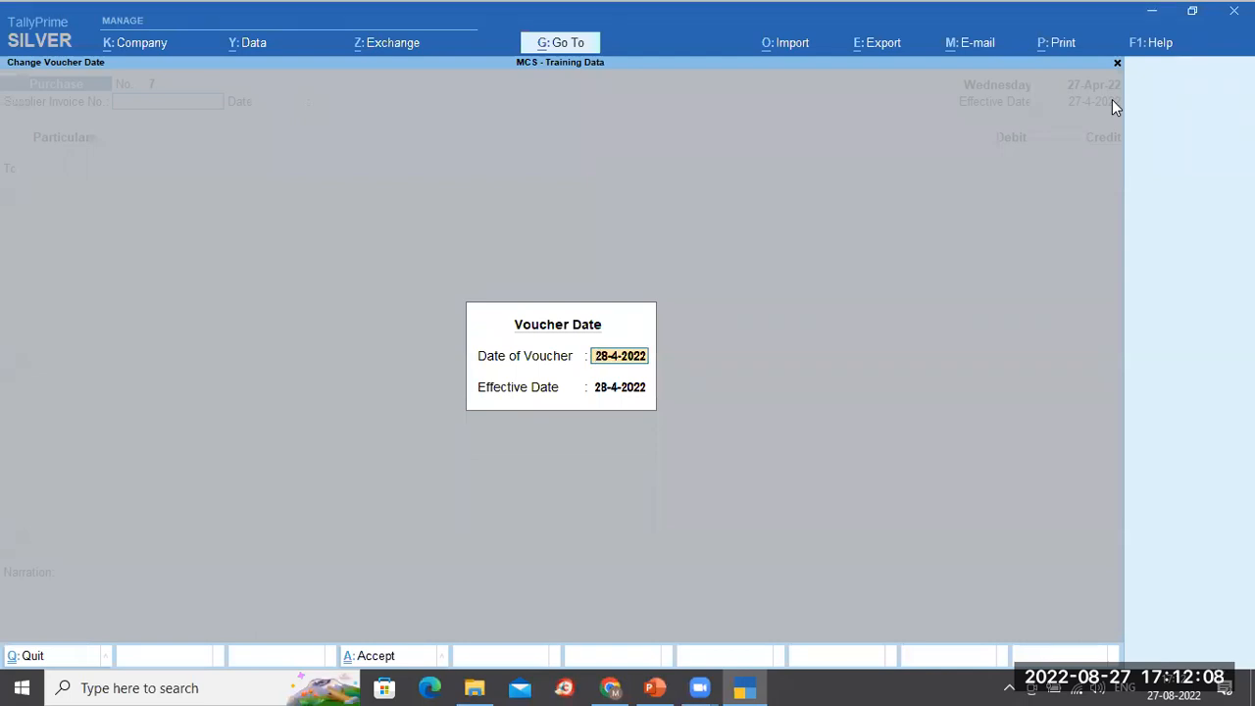
pyautogui.press('BackSpace')
pyautogui.write('20 4')
pyautogui.press('Return')
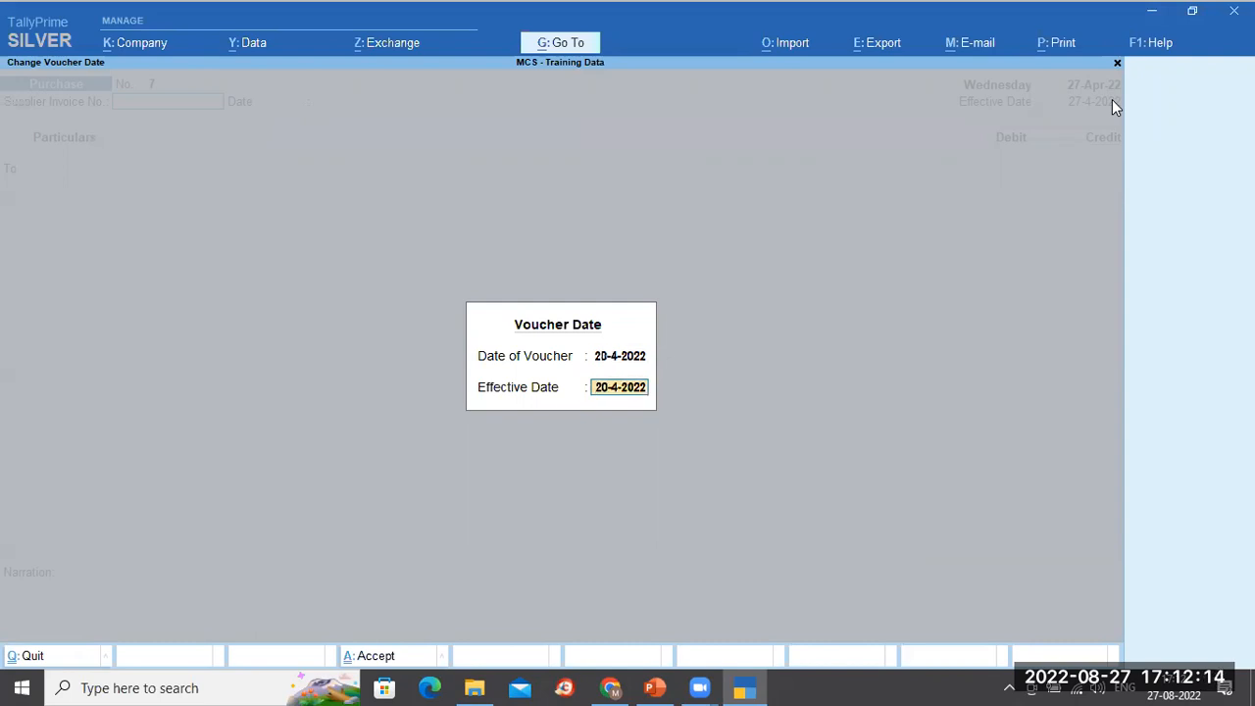
pyautogui.write('10 4')
pyautogui.press('Return')
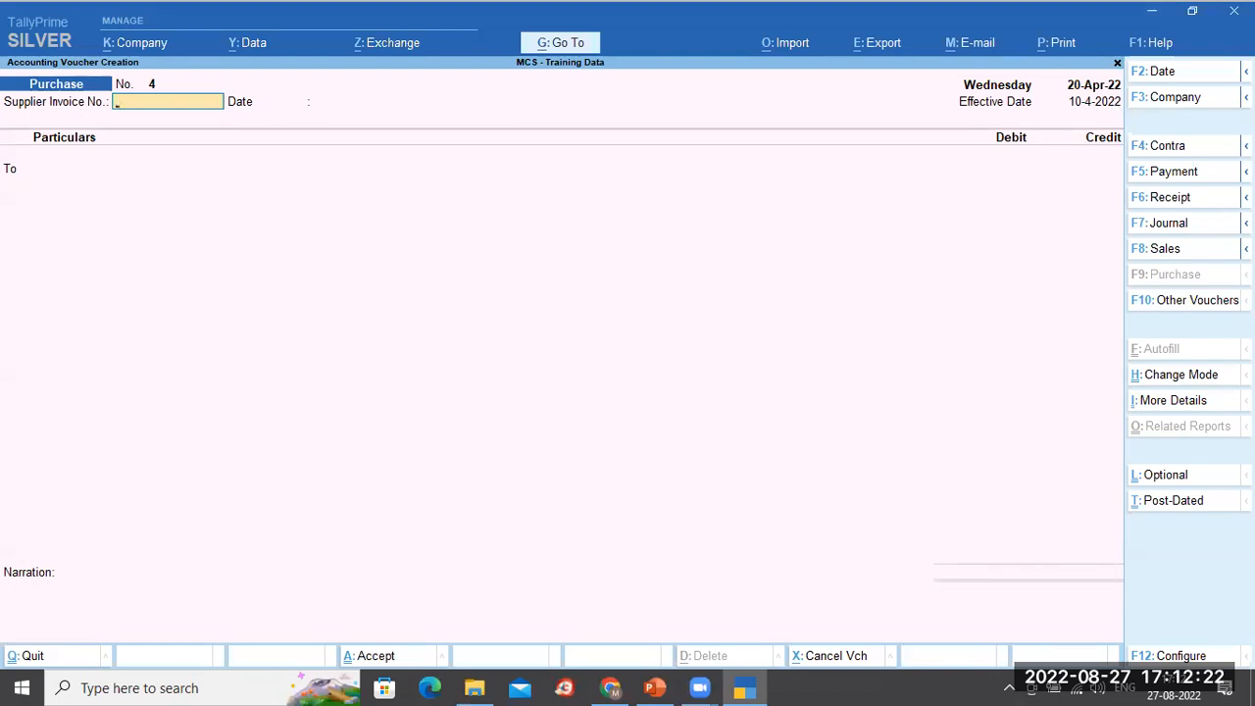
# Enter supplier invoice number 123 and accept 20-Apr-22 as the invoice date.
pyautogui.click(1205, 386)
pyautogui.press('Escape')
pyautogui.write('123')
pyautogui.press('Return')
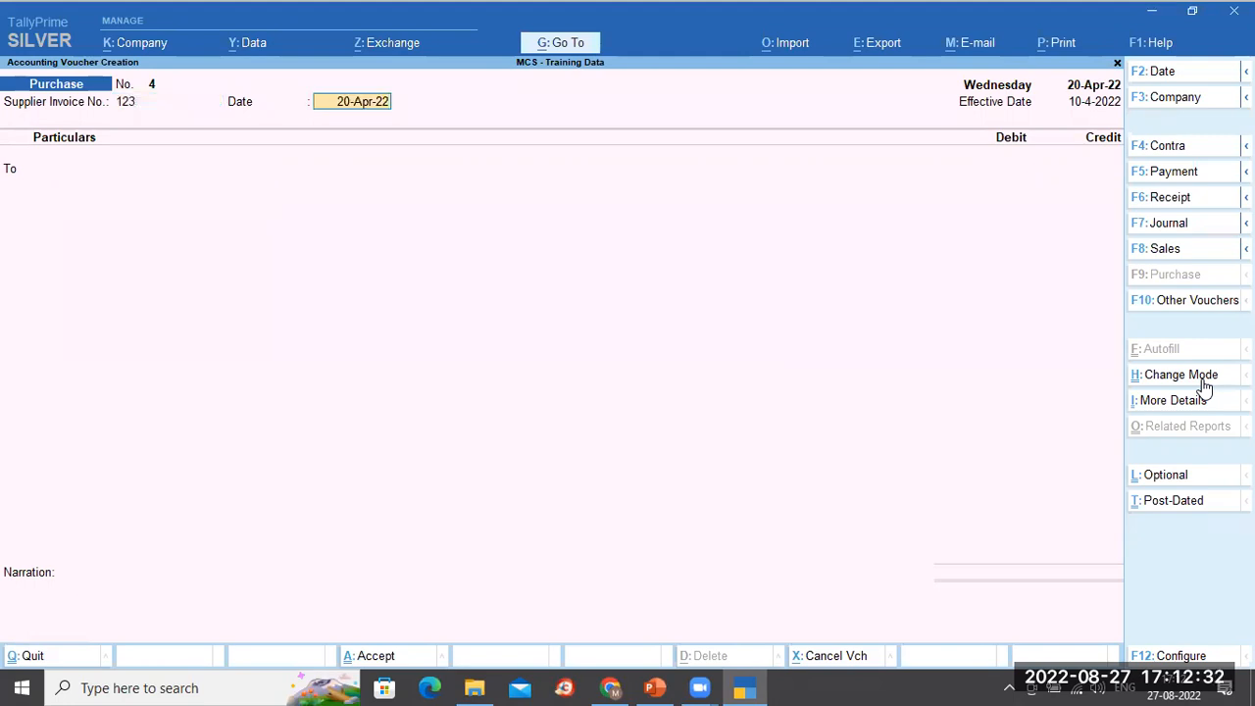
pyautogui.press('Return')
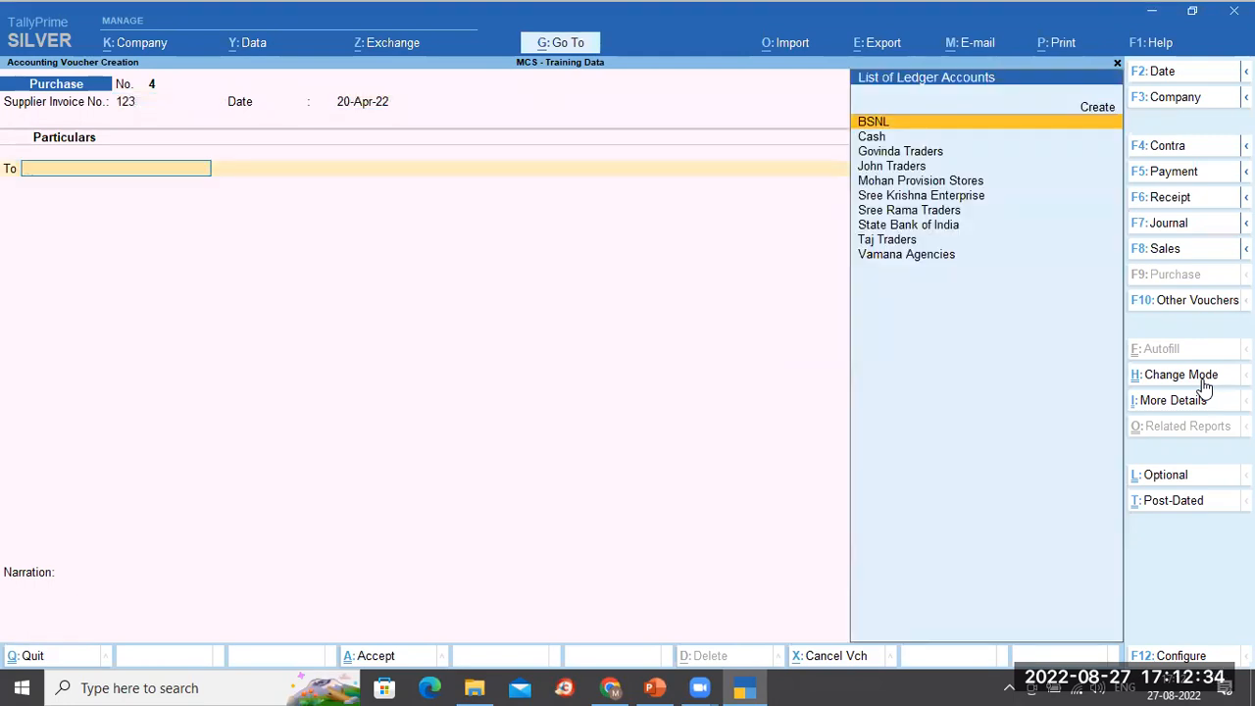
# Credit Vamana Agencies with 18,000, accepting the default party details.
pyautogui.write('Vam')
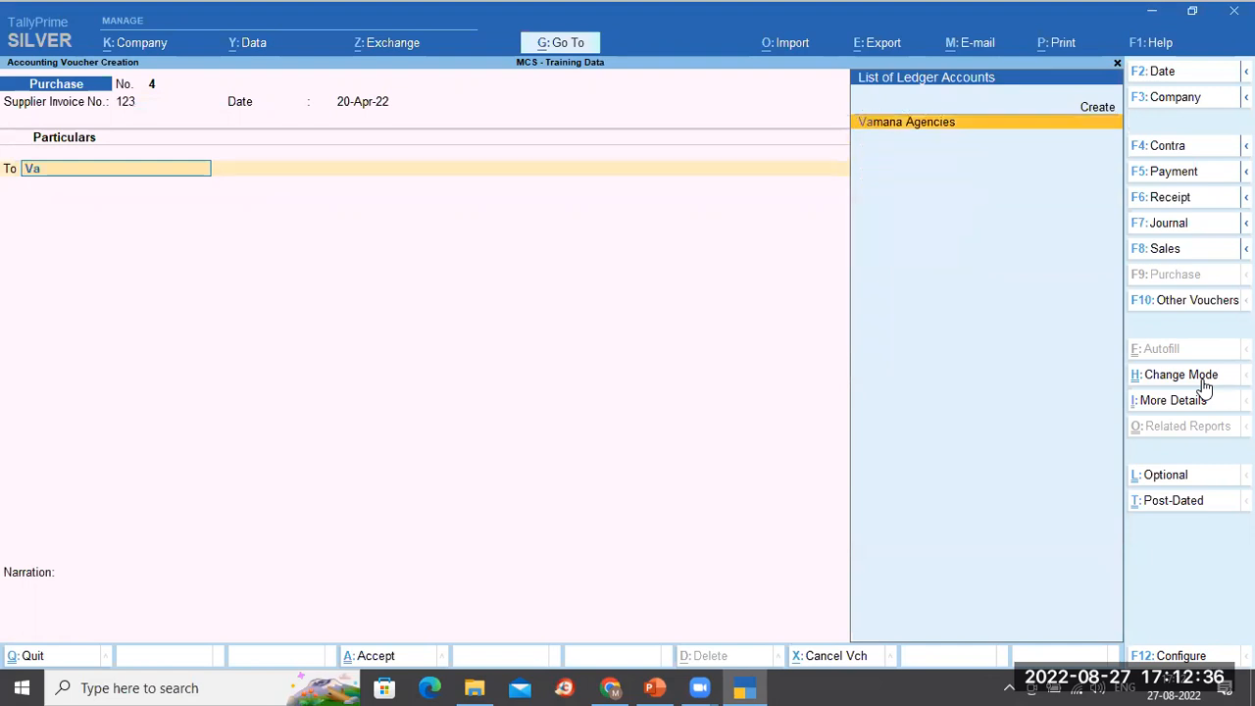
pyautogui.press('Return')
pyautogui.hotkey('ctrl', 'a')
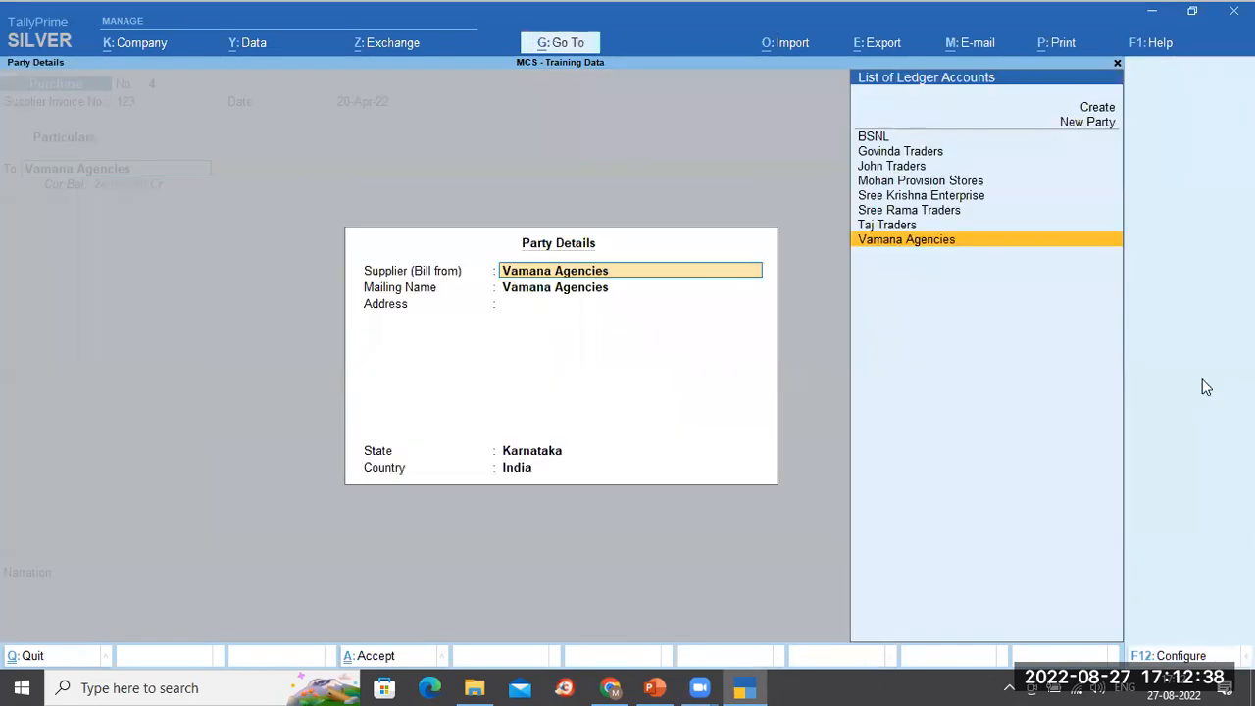
pyautogui.hotkey('ctrl', 'a')
pyautogui.write('18000')
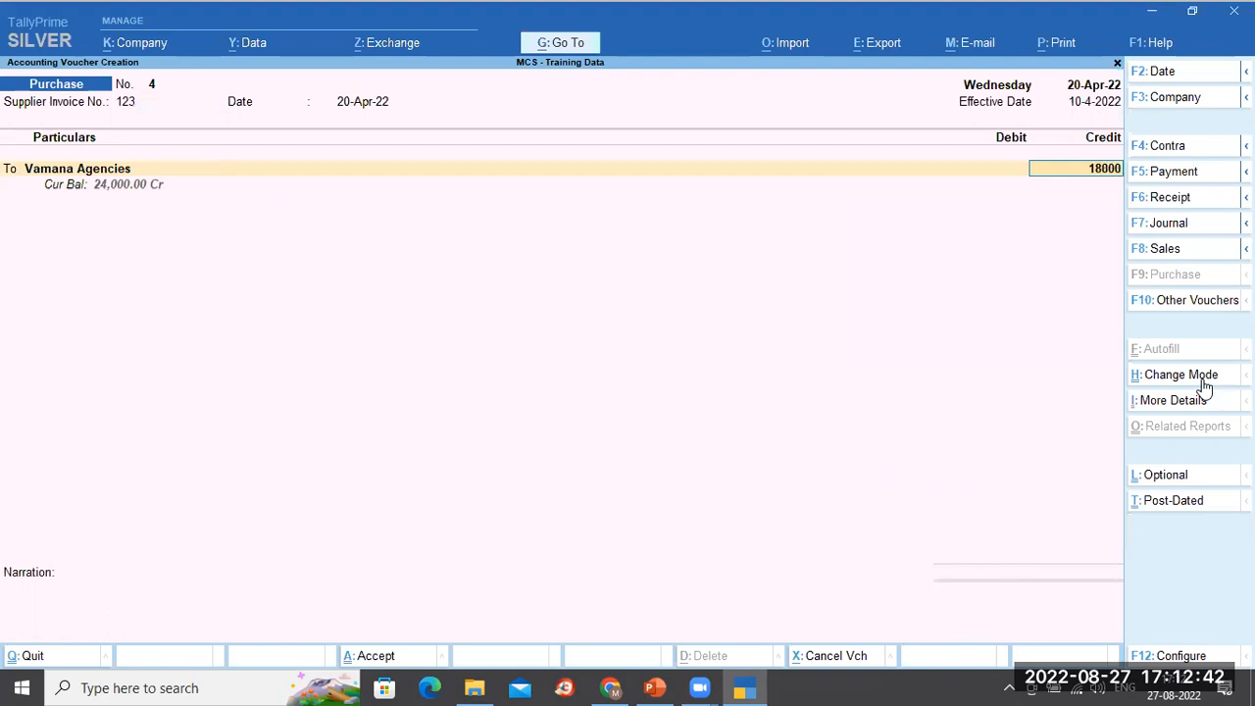
pyautogui.press('Return')
# Record the bill as New Ref 123 with 15 credit days in the bill-wise details.
pyautogui.press('Return')
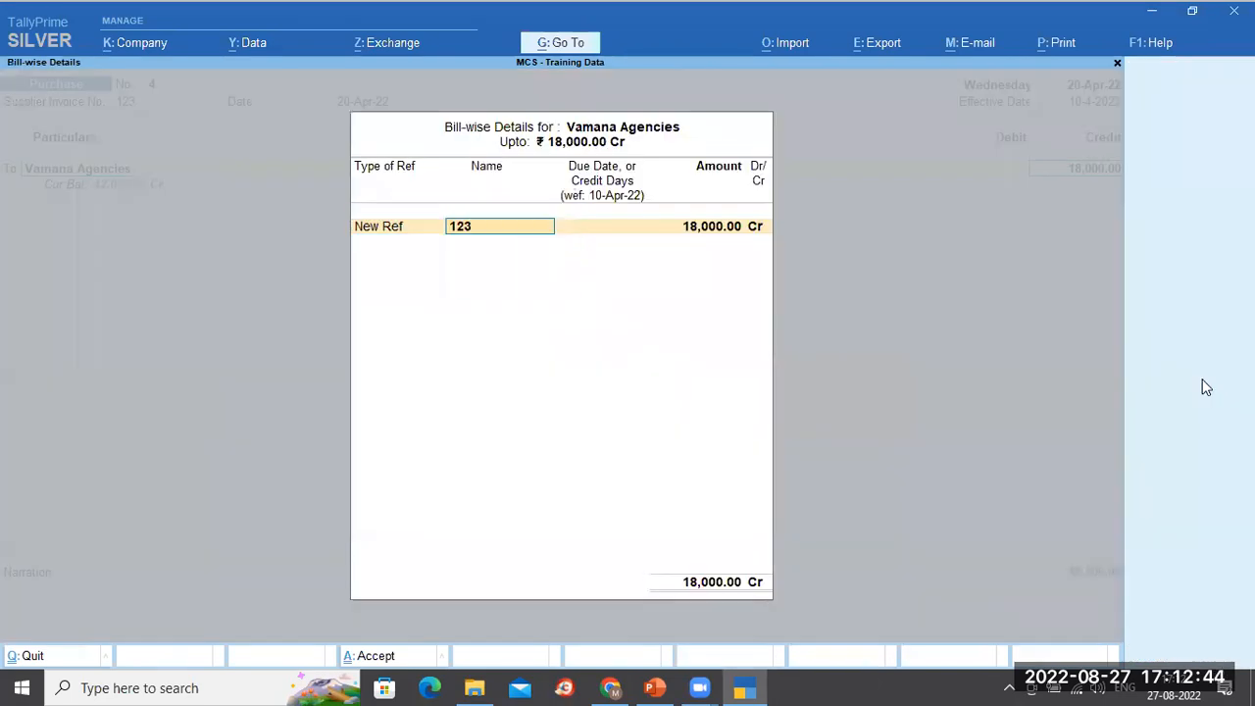
pyautogui.press('Return')
pyautogui.write('15')
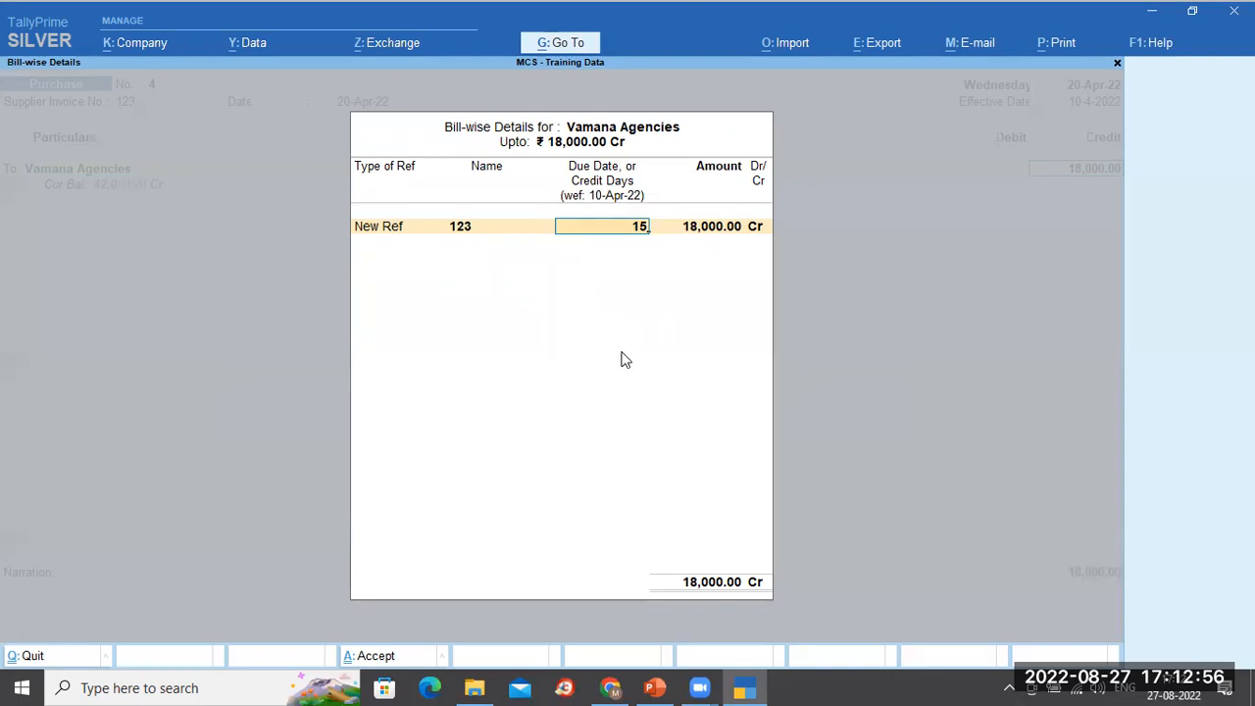
pyautogui.press('Return')
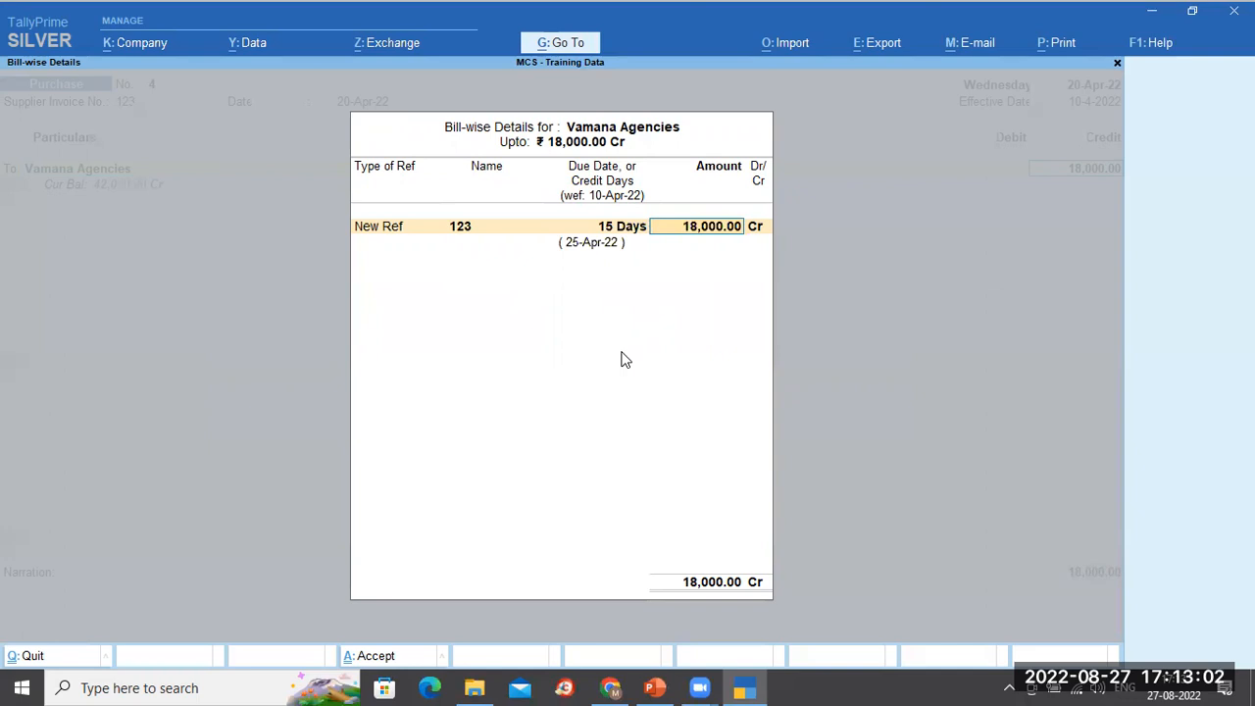
# Debit Purchase Account with 18,000, add the narration "Being Purchase made", save the voucher and leave voucher entry.
pyautogui.press('Return')
pyautogui.press('Return')
pyautogui.press('Return')
pyautogui.press('Return')
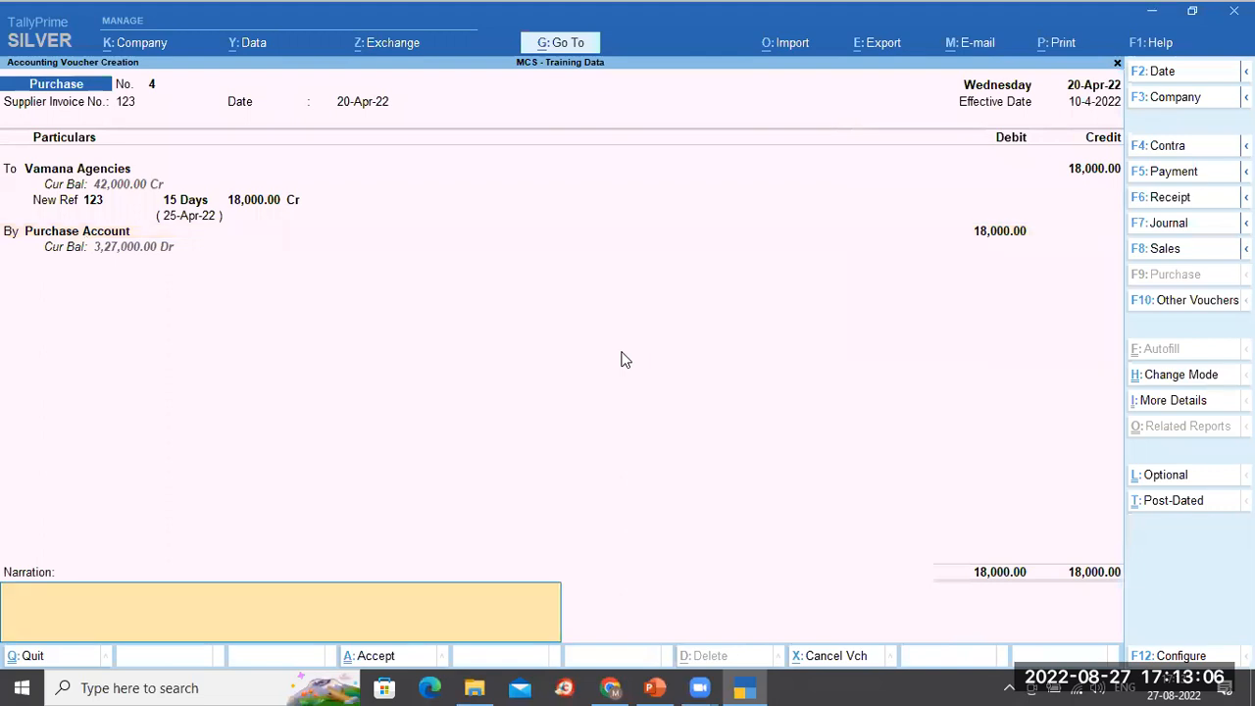
pyautogui.write('Being Purchase made')
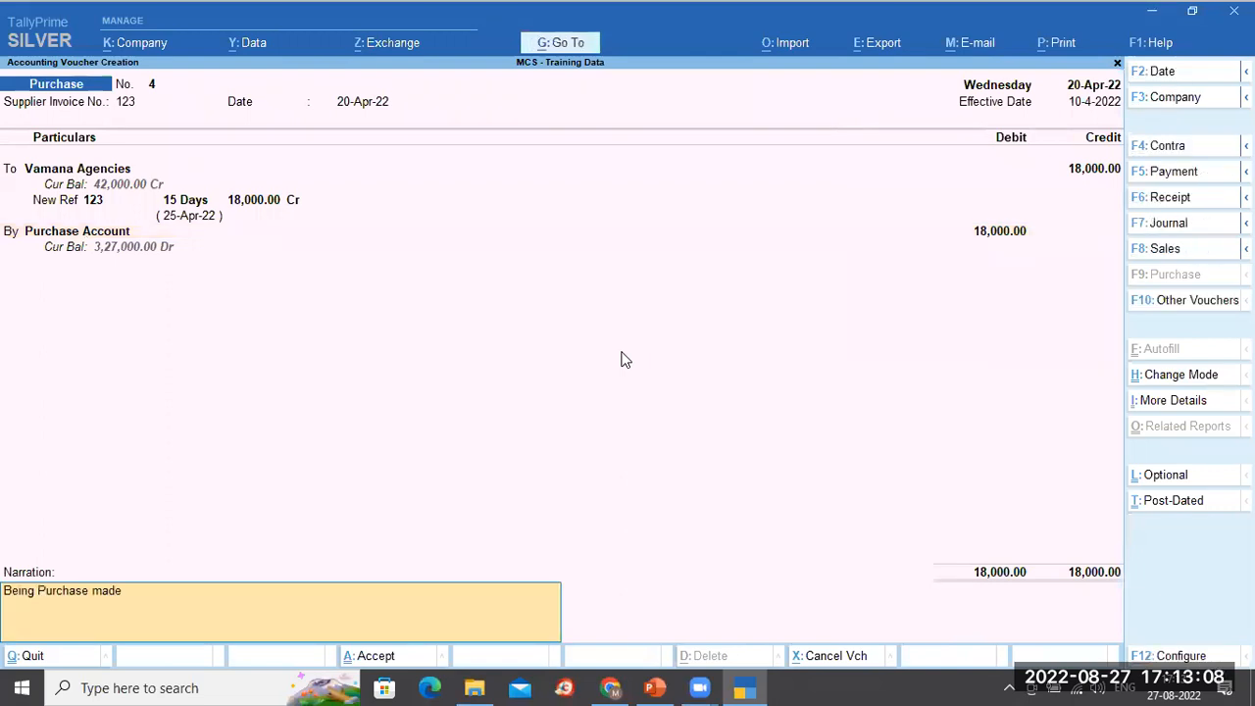
pyautogui.press('Return')
pyautogui.press('y')
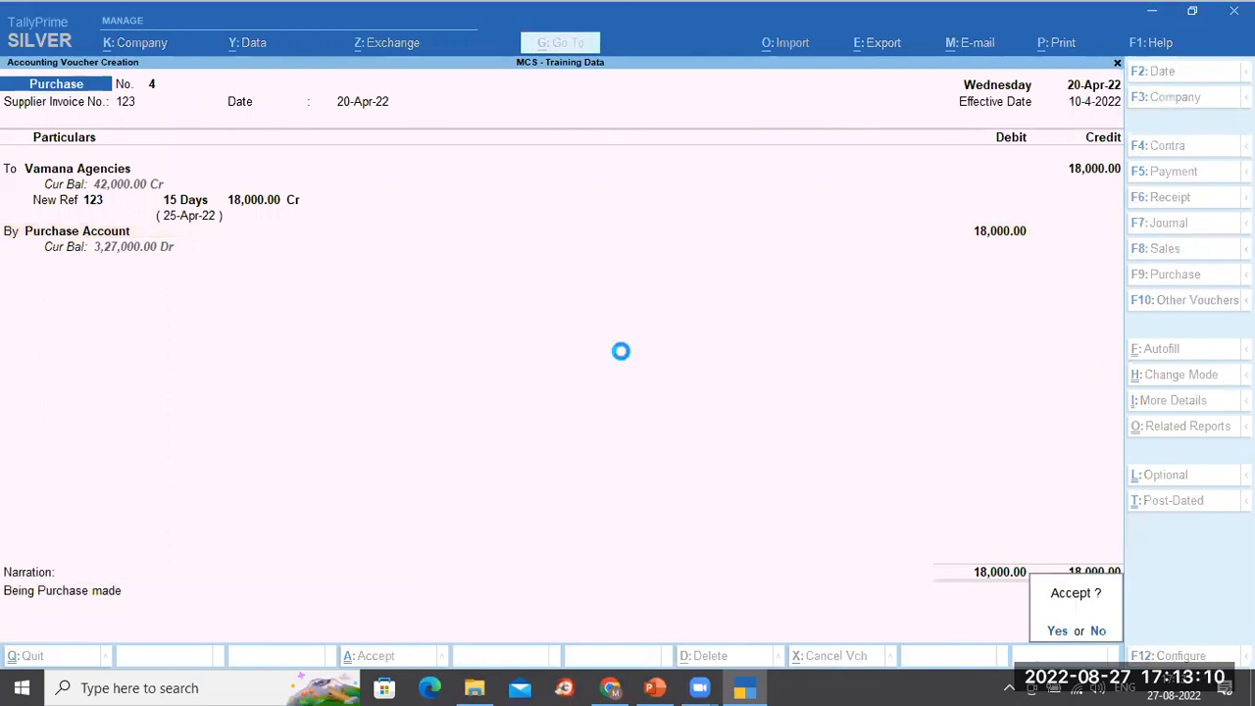
pyautogui.press('Escape')
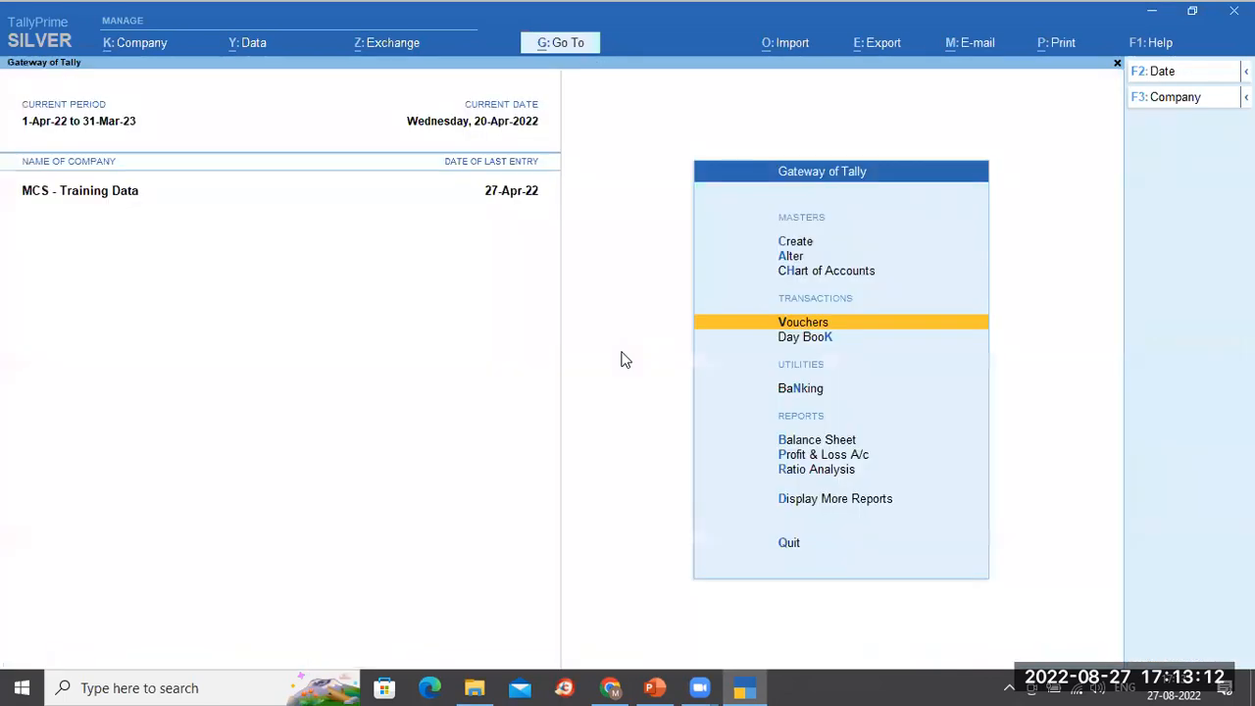
# Open the ledger vouchers report for Vamana Agencies and switch to its bill-wise outstanding.
pyautogui.press('d')
pyautogui.write('a')
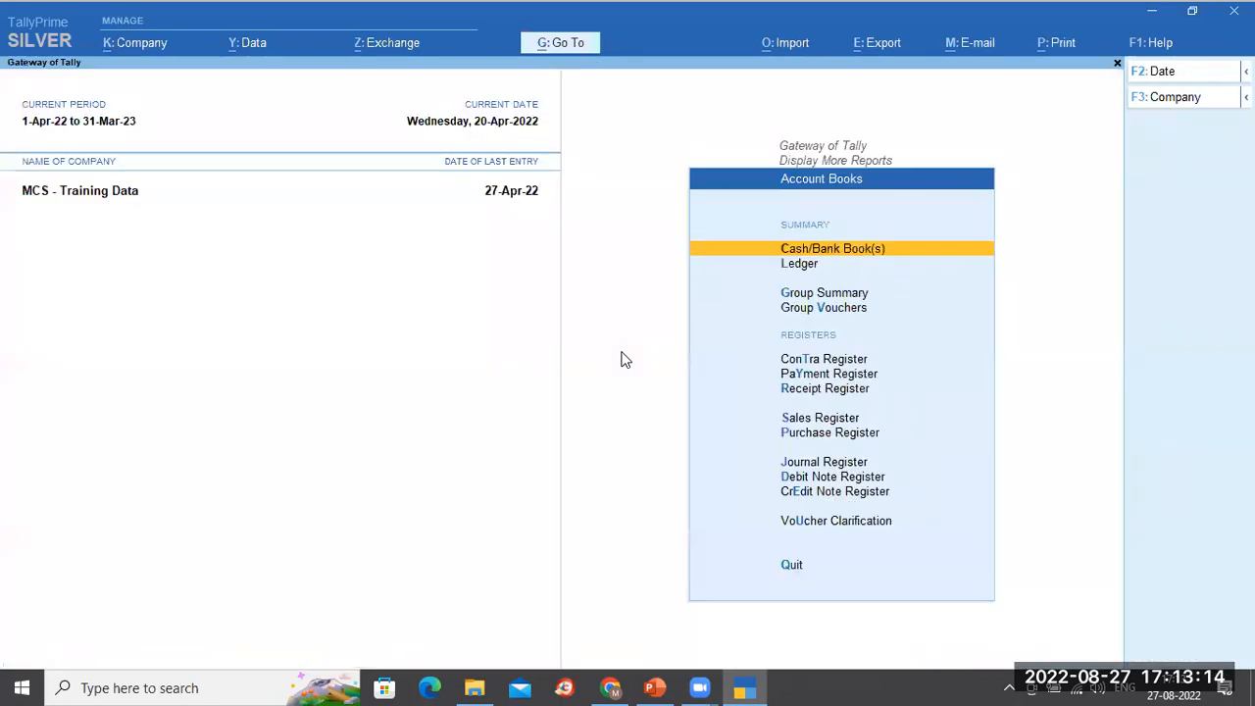
pyautogui.write('lMa')
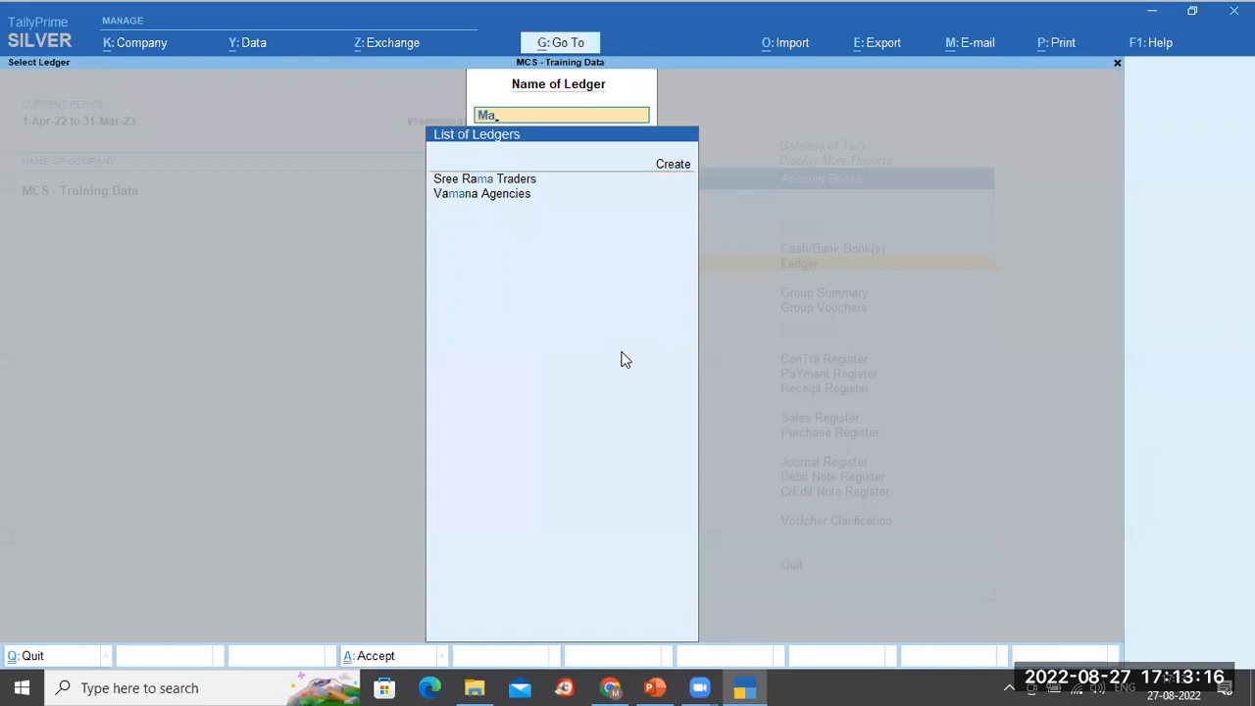
pyautogui.press('Down')
pyautogui.press('Return')
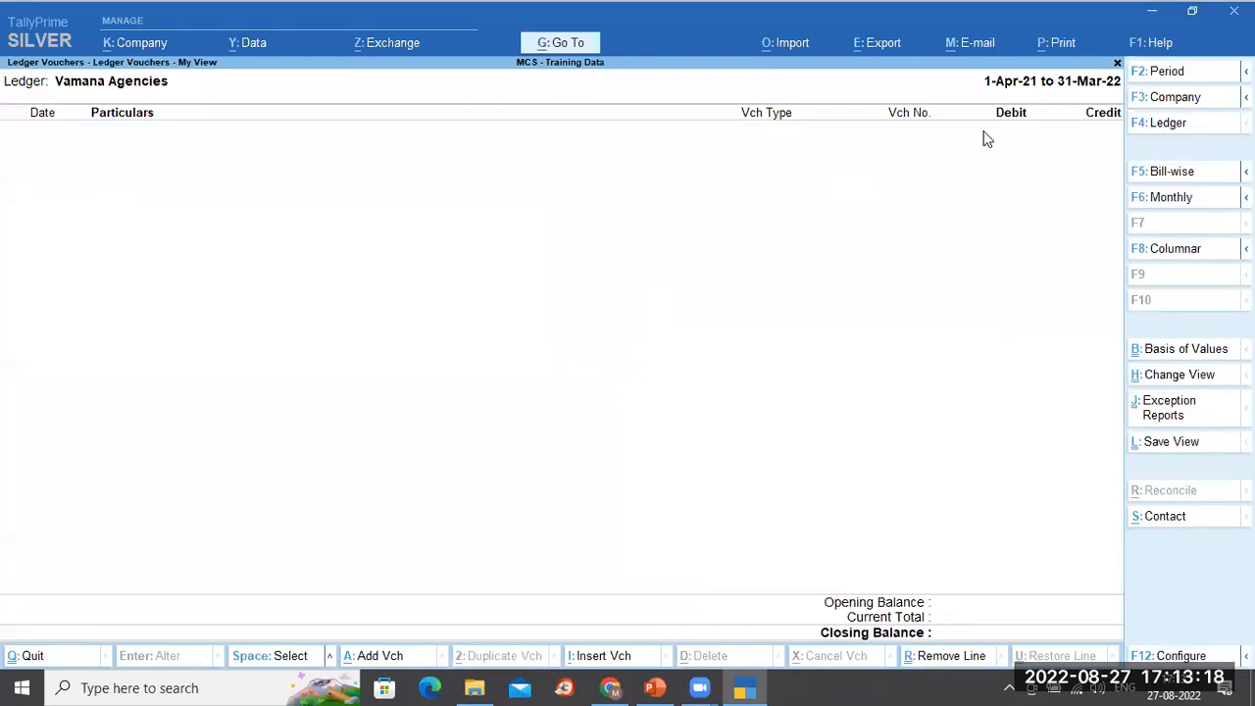
pyautogui.click(1181, 177)
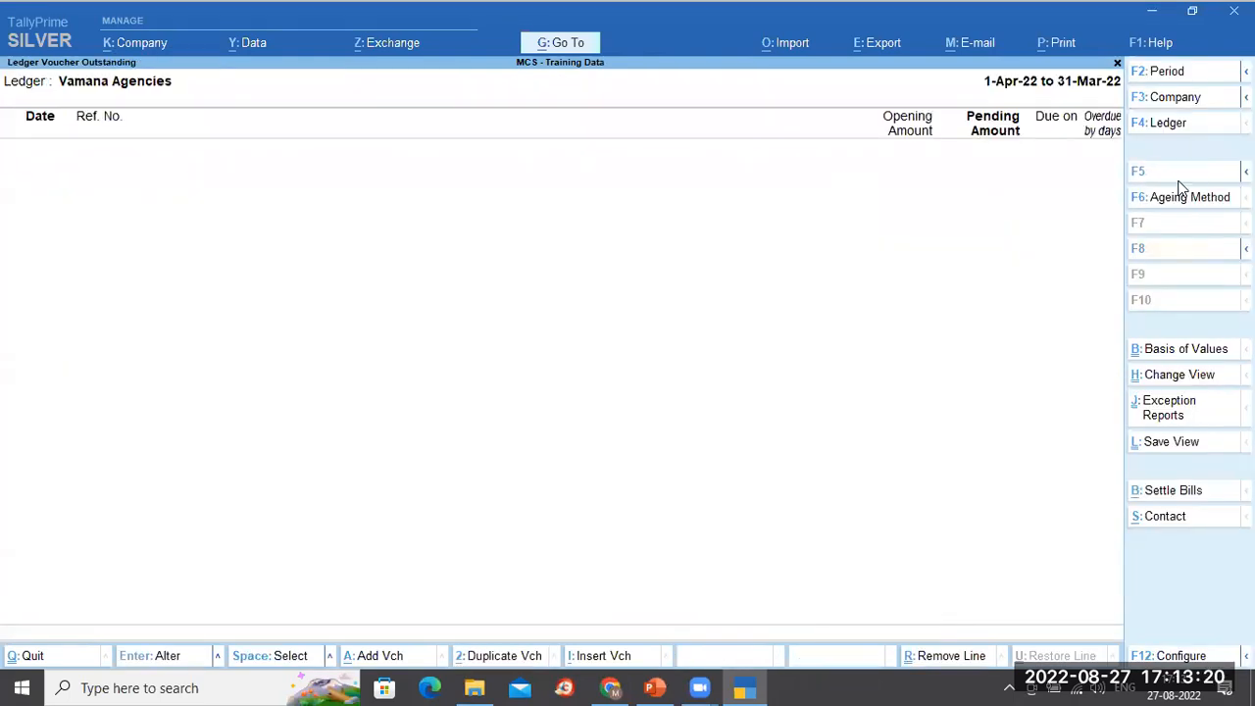
# Return to the Gateway of Tally and confirm the current period as 1-4-2022 to 31-3-2023.
pyautogui.press('Escape')
pyautogui.press('Escape')
pyautogui.press('Escape')
pyautogui.press('Escape')
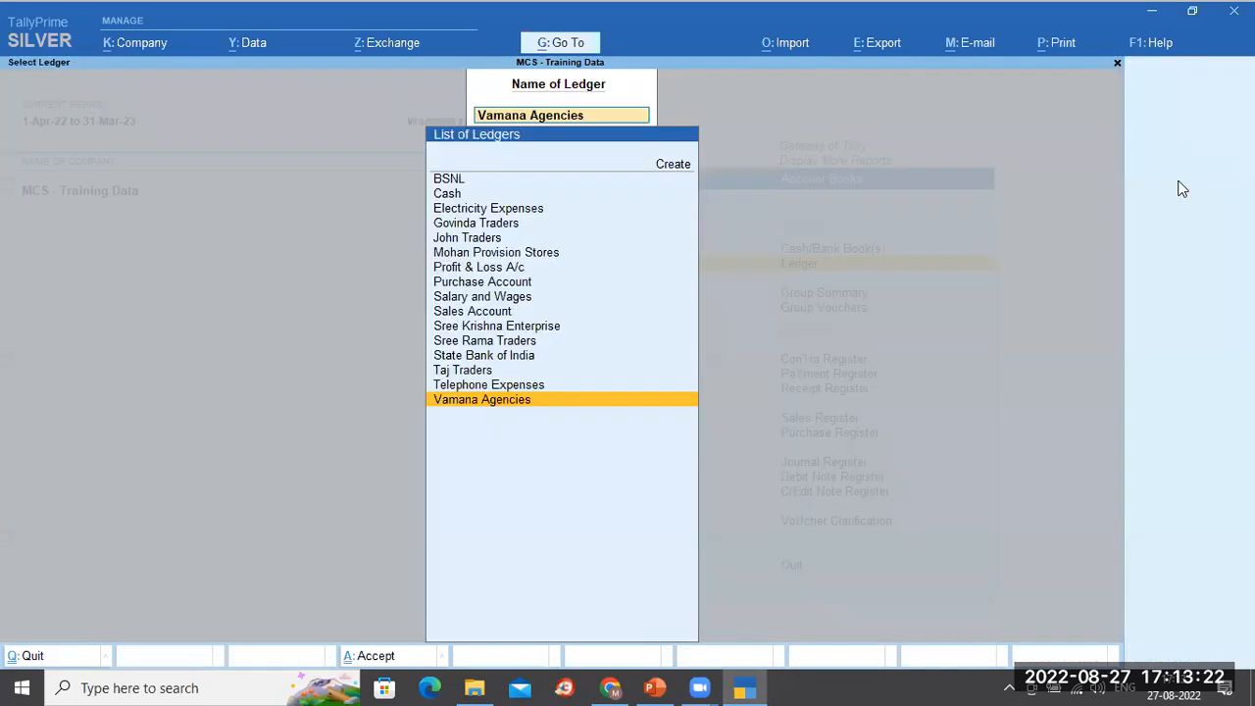
pyautogui.press('Escape')
pyautogui.hotkey('alt', 'F2')
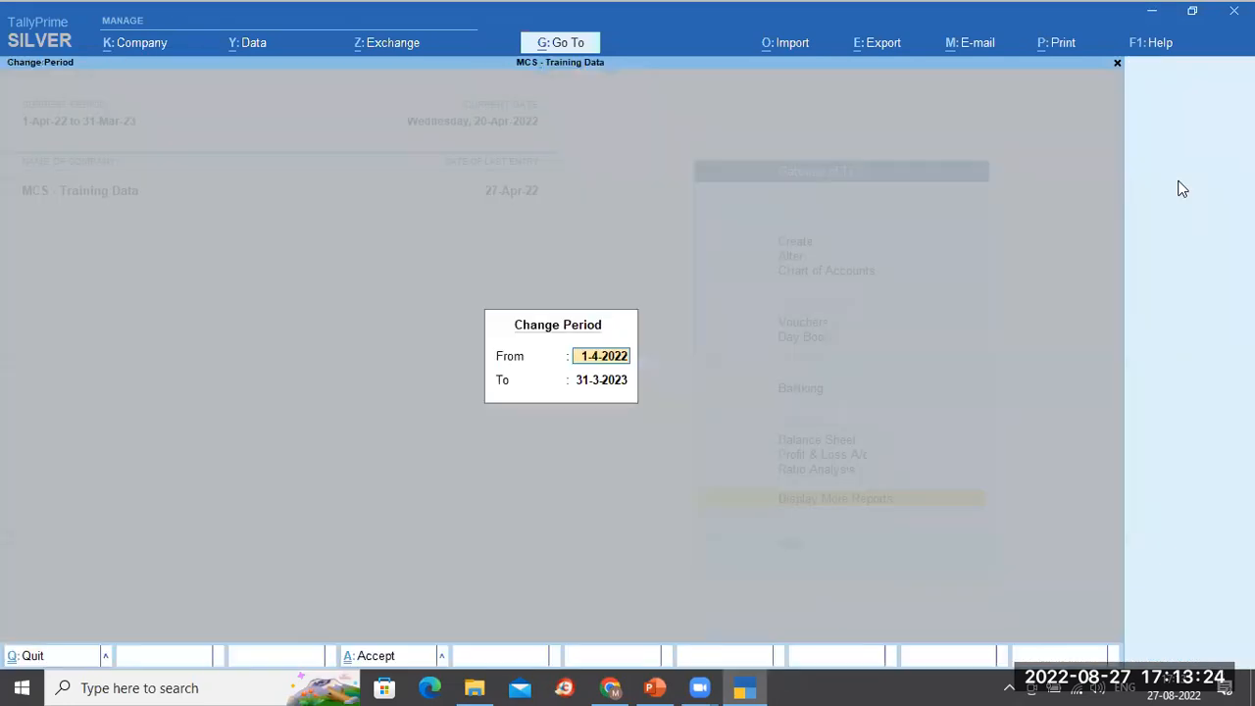
pyautogui.press('Return')
pyautogui.press('Return')
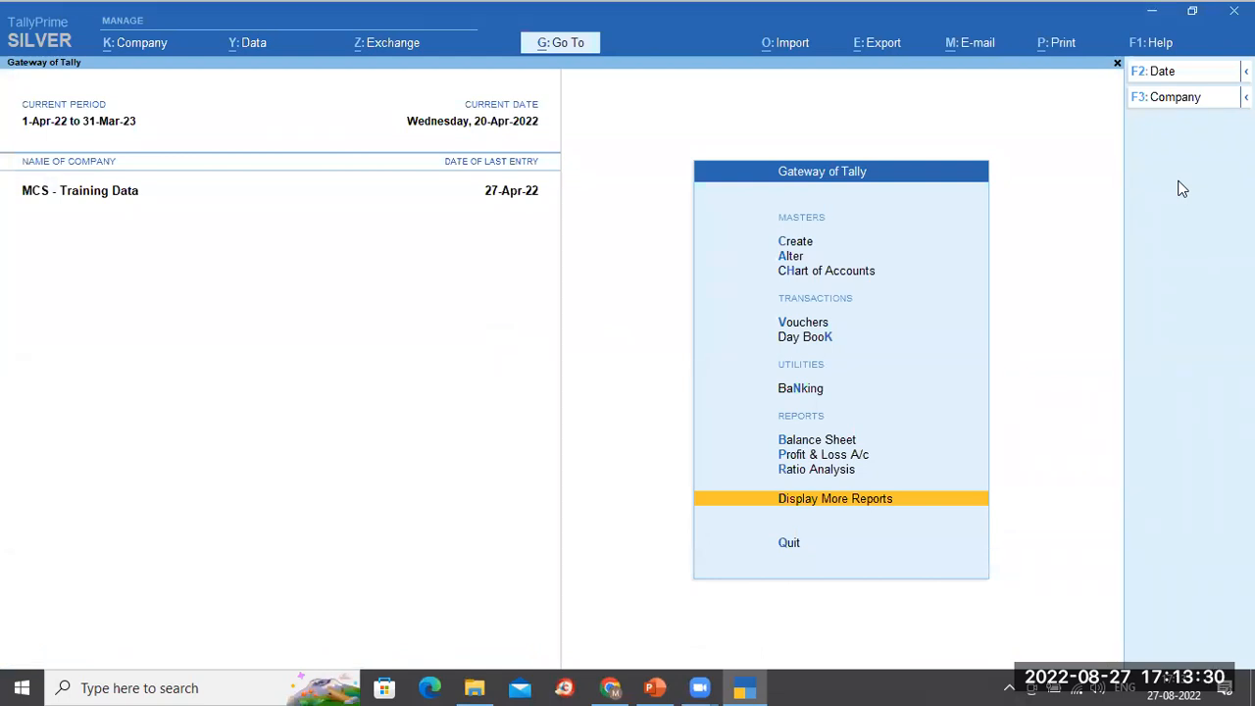
# Open the ledger vouchers report for Vamana Agencies and set its period from 1-4-2022 to 31-3-2023.
pyautogui.write('dalVama')
pyautogui.press('Return')
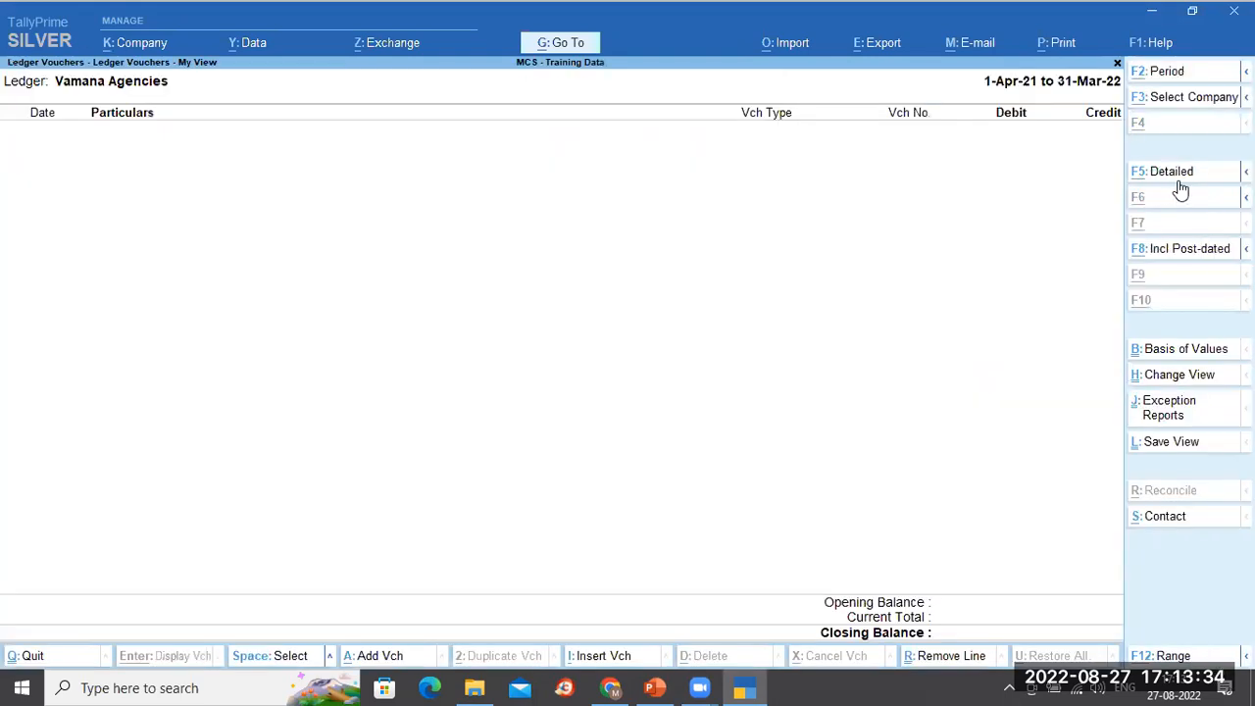
pyautogui.hotkey('alt', 'F2')
pyautogui.write('1-4-22')
pyautogui.press('Return')
pyautogui.write('31-3-23')
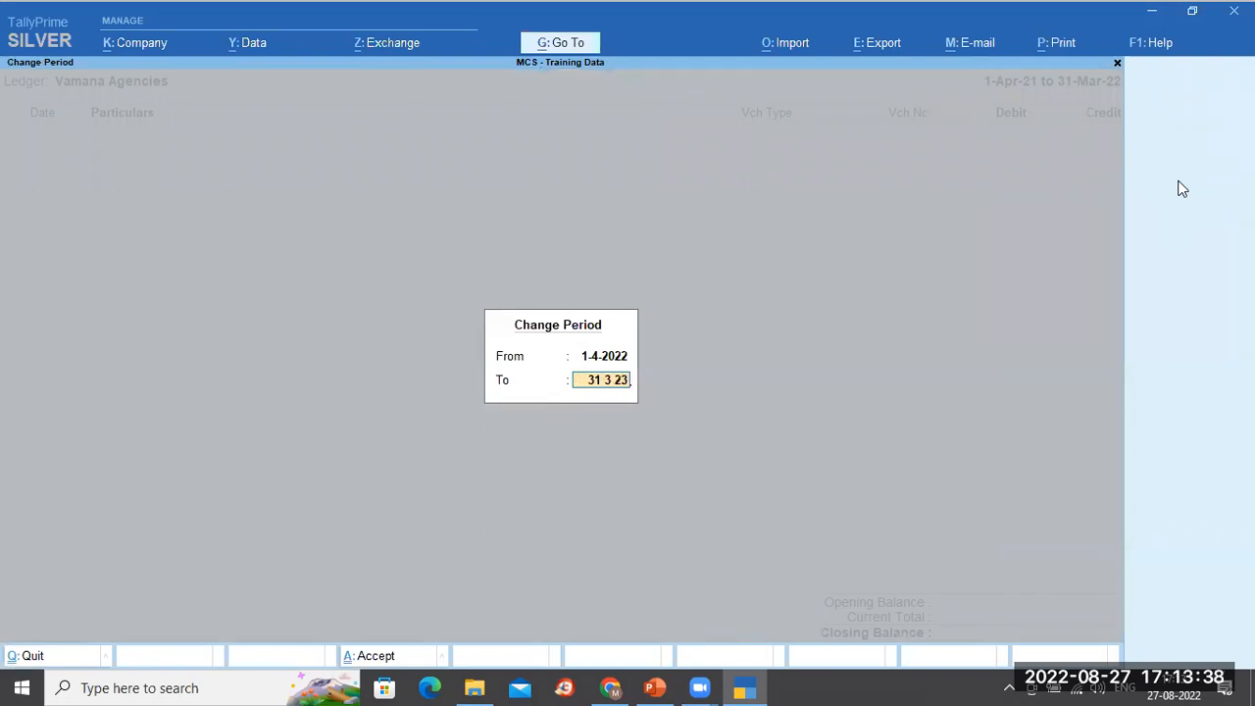
pyautogui.press('Return')
# Switch the Vamana Agencies ledger to its bill-wise outstanding and expand bill 123 to show its voucher.
pyautogui.press('Down')
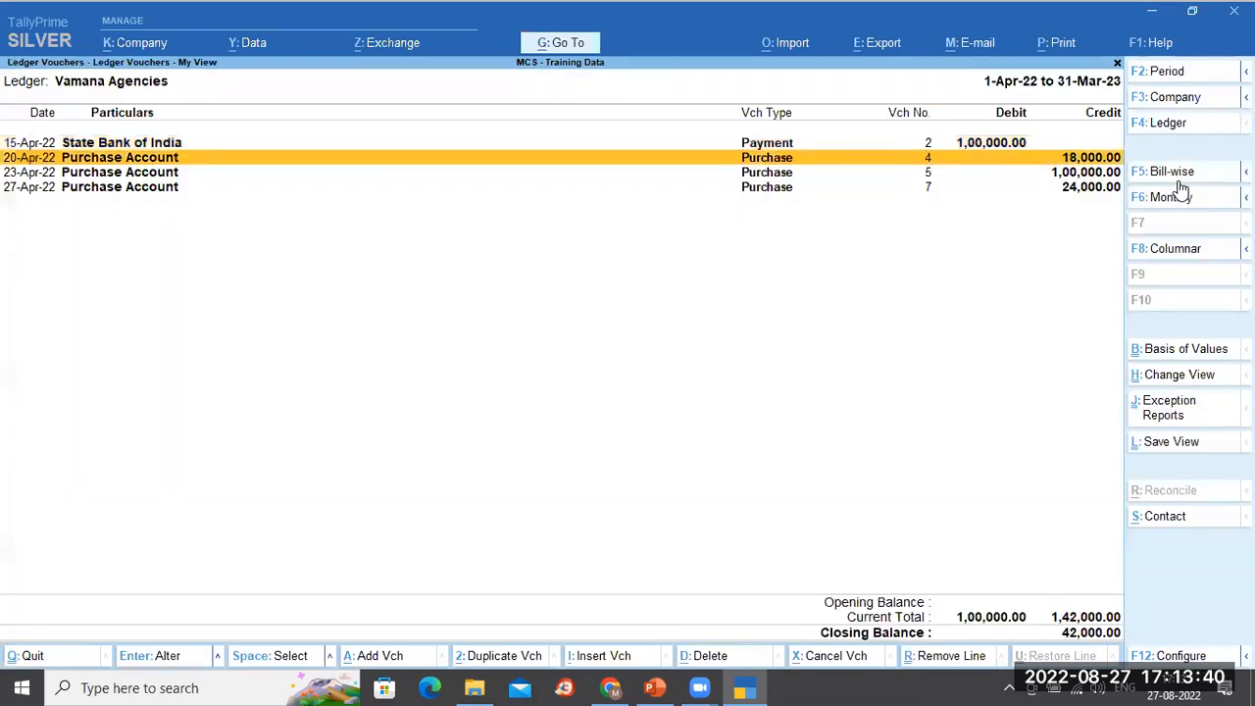
pyautogui.press('Down')
pyautogui.press('Up')
pyautogui.click(1179, 174)
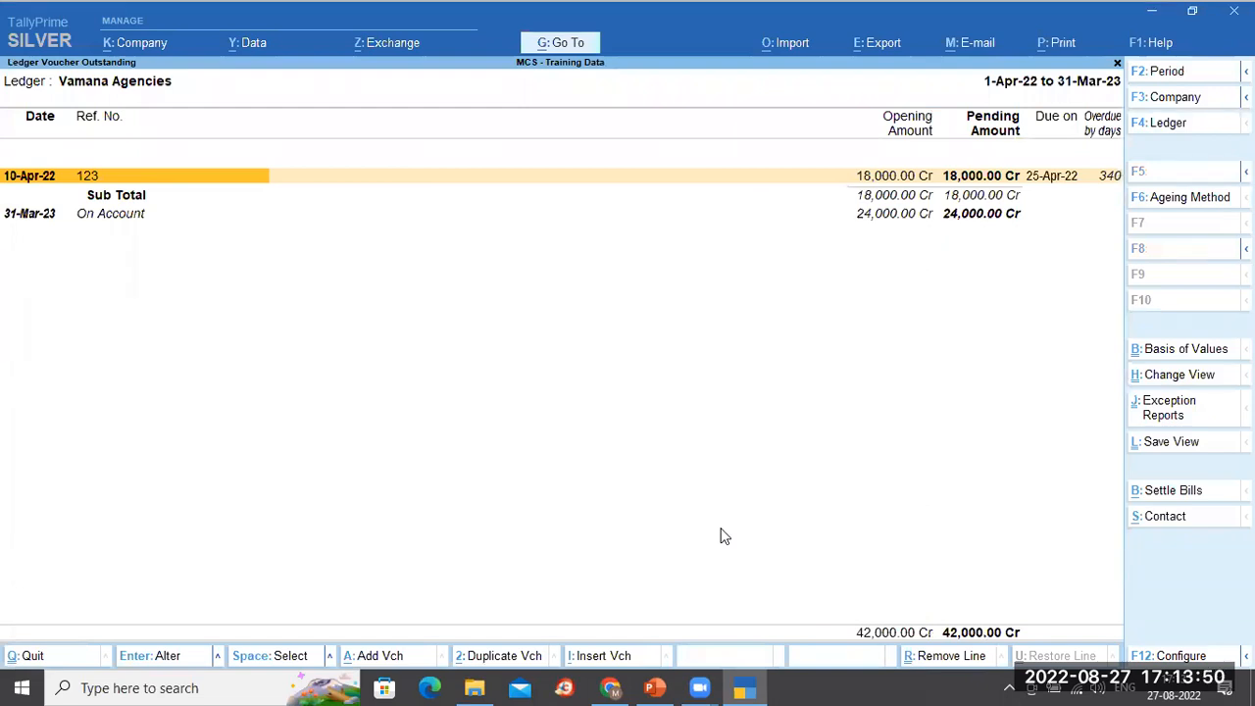
pyautogui.hotkey('shift', 'Return')
# Examine bill 123's date, pending amount and due date against the date of its underlying purchase voucher.
pyautogui.press('Down')
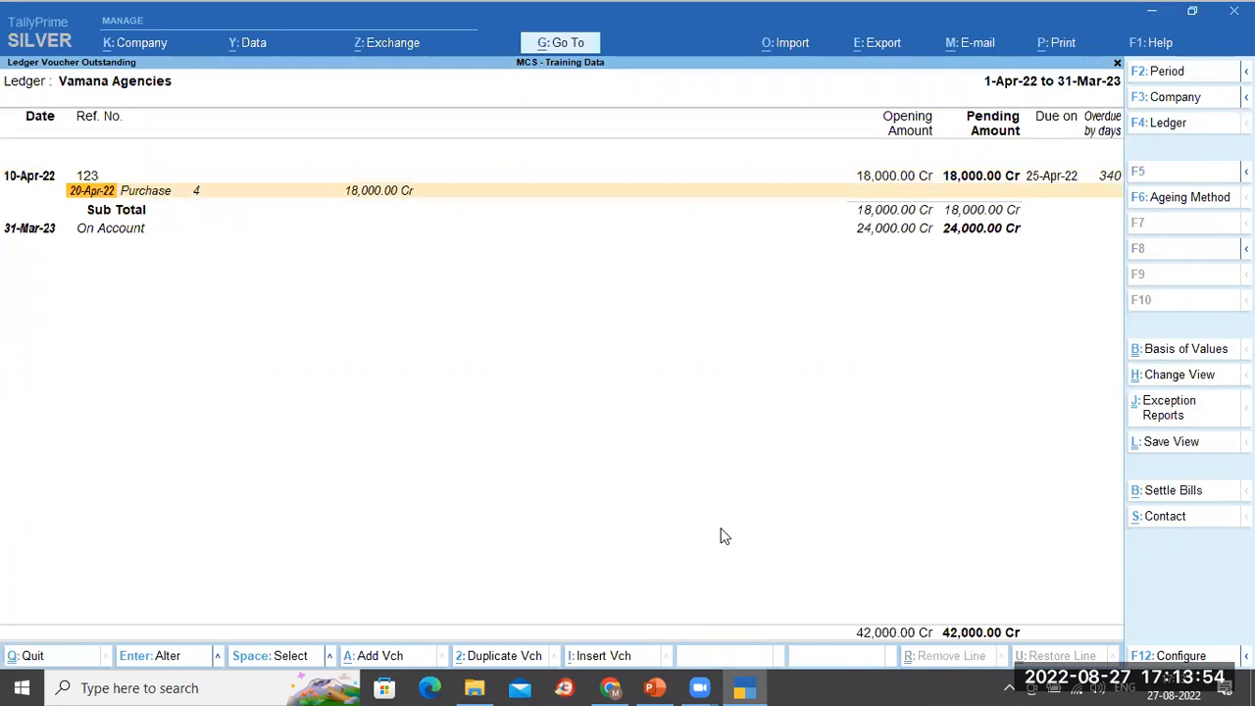
pyautogui.press('Right')
pyautogui.press('Right')
pyautogui.press('Right')
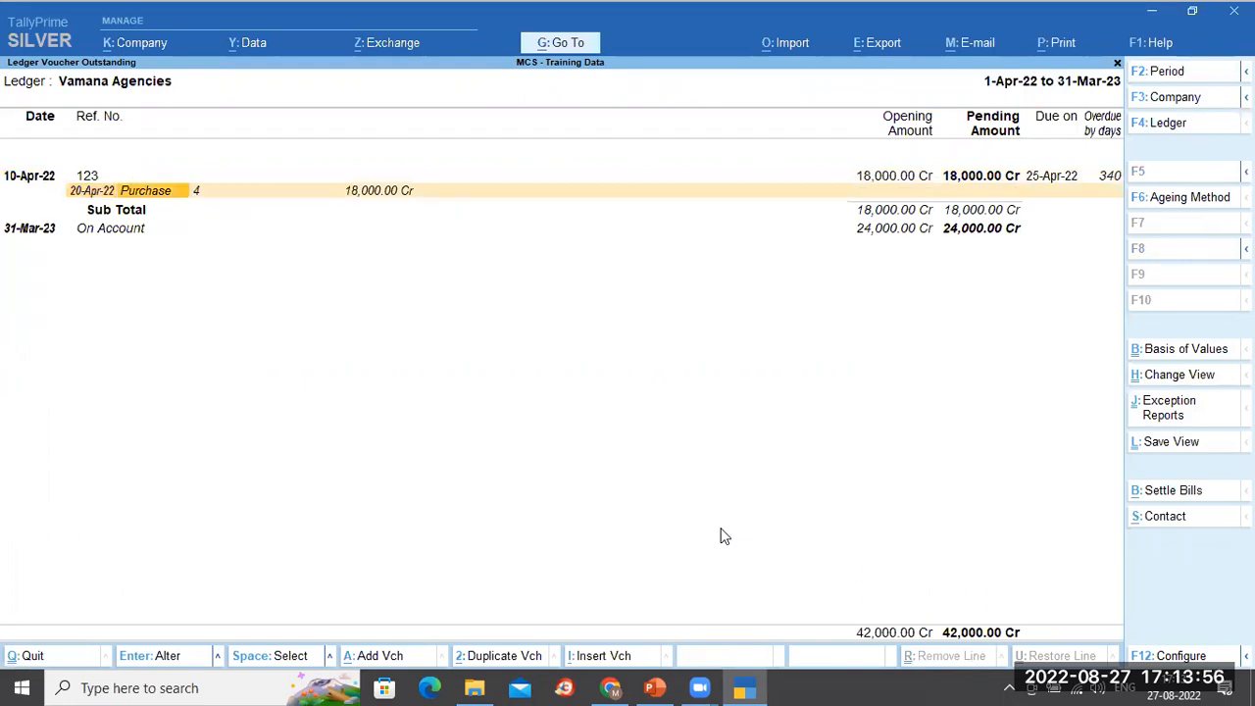
pyautogui.press('Right')
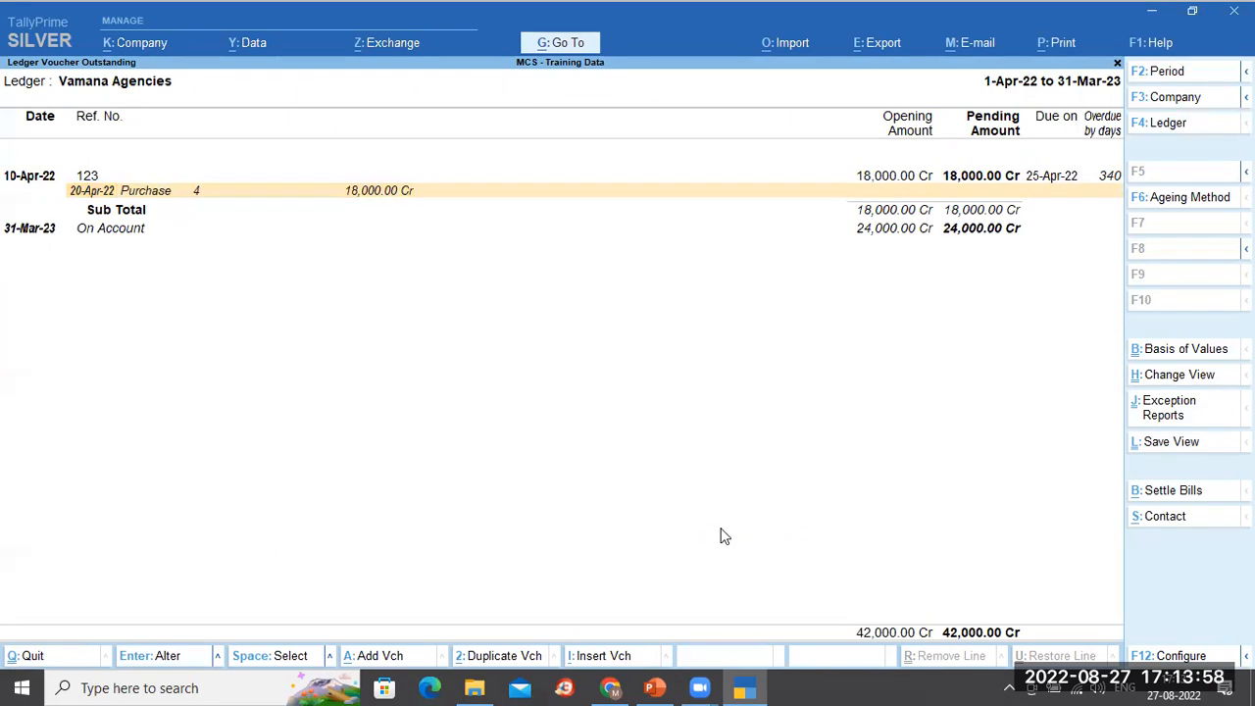
pyautogui.press('Up')
pyautogui.press('Left')
pyautogui.press('Left')
pyautogui.press('Left')
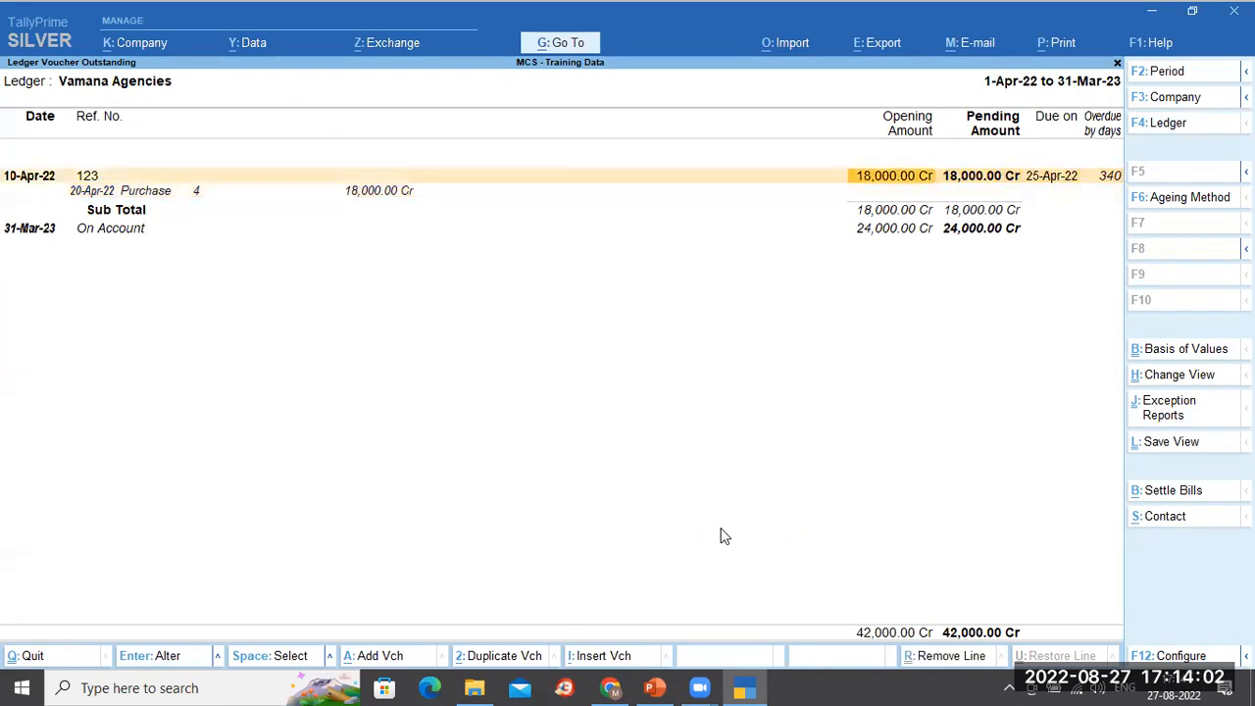
pyautogui.press('Right')
pyautogui.press('Right')
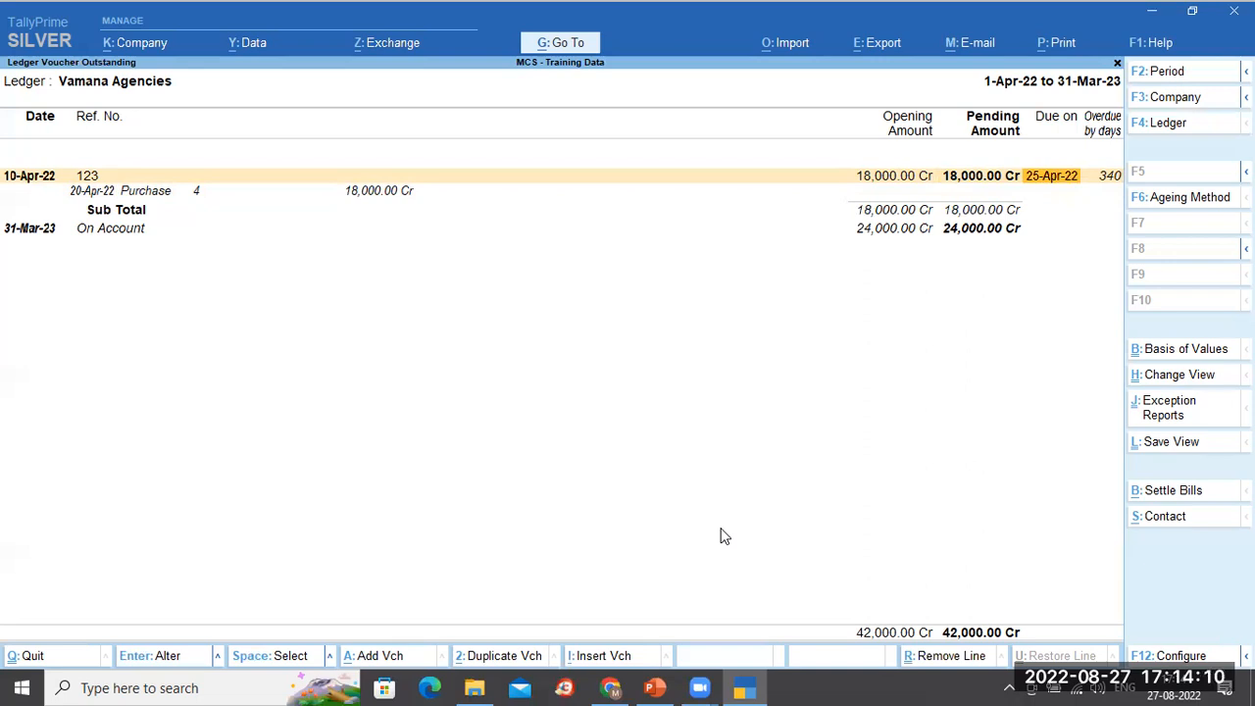
pyautogui.press('Left')
pyautogui.press('Left')
pyautogui.press('Left')
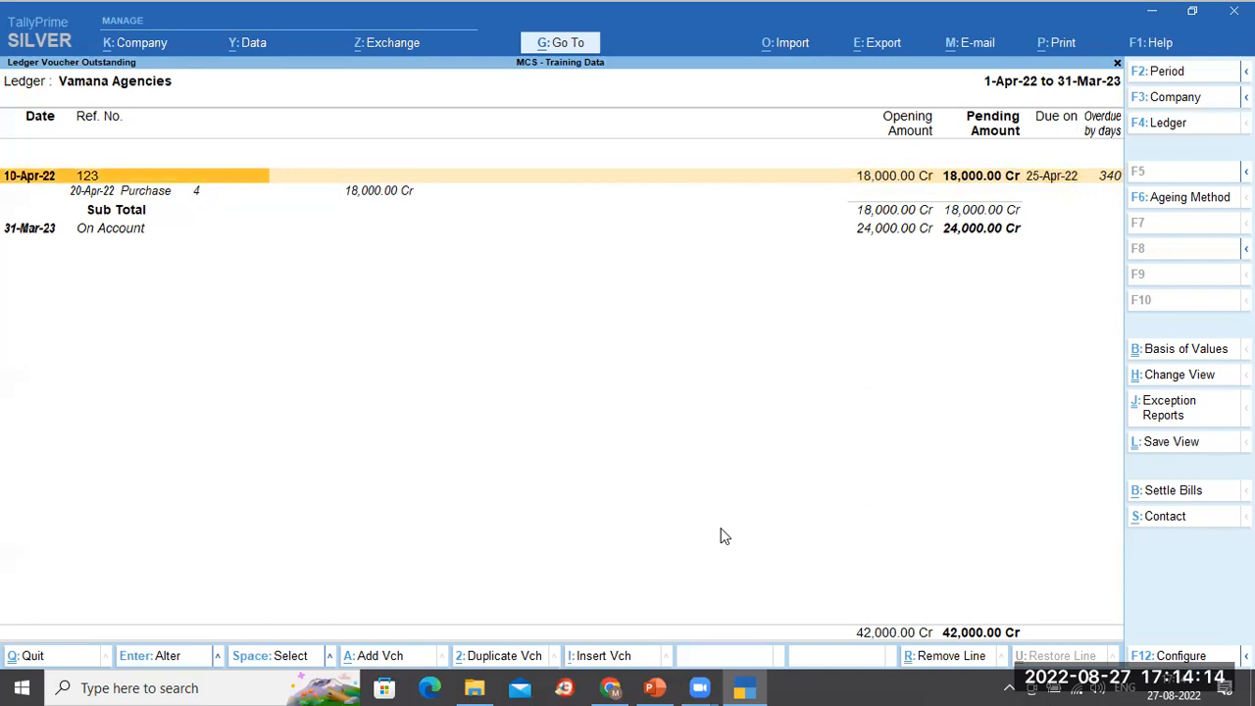
pyautogui.press('Down')
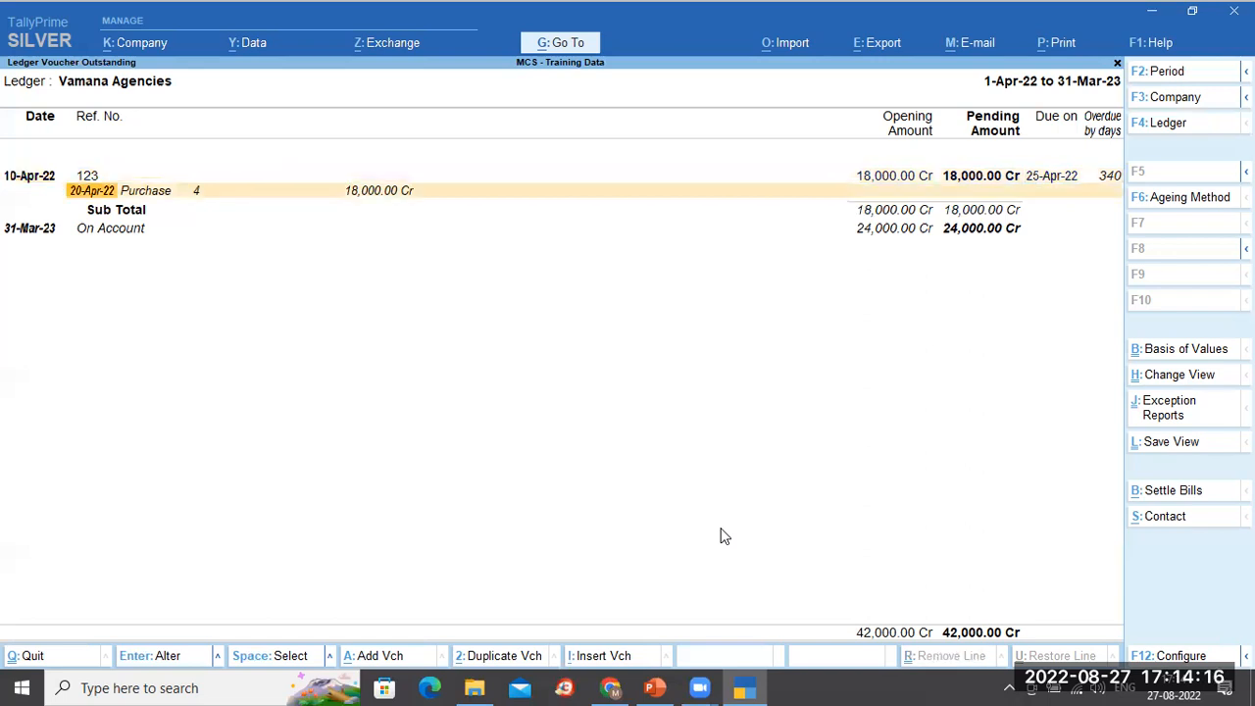
# Open the purchase voucher behind bill 123 to check its voucher and effective dates, and quit without changes.
pyautogui.press('Return')
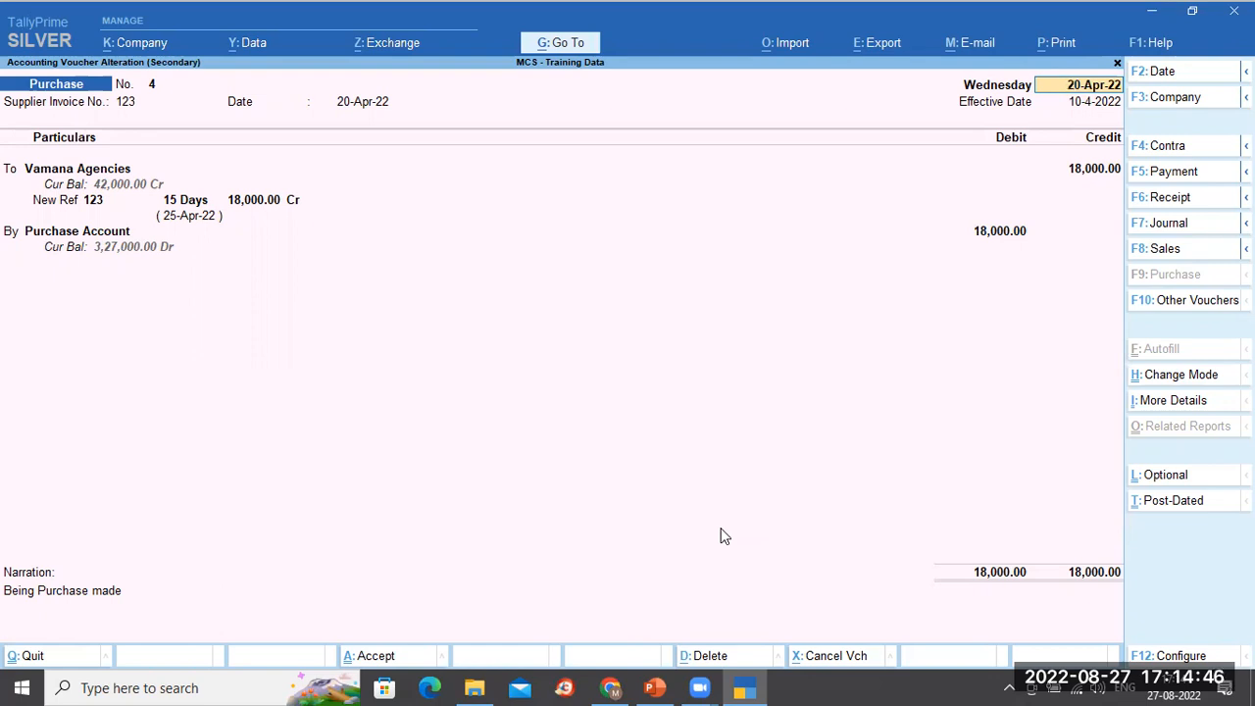
pyautogui.press('Escape')
pyautogui.press('y')
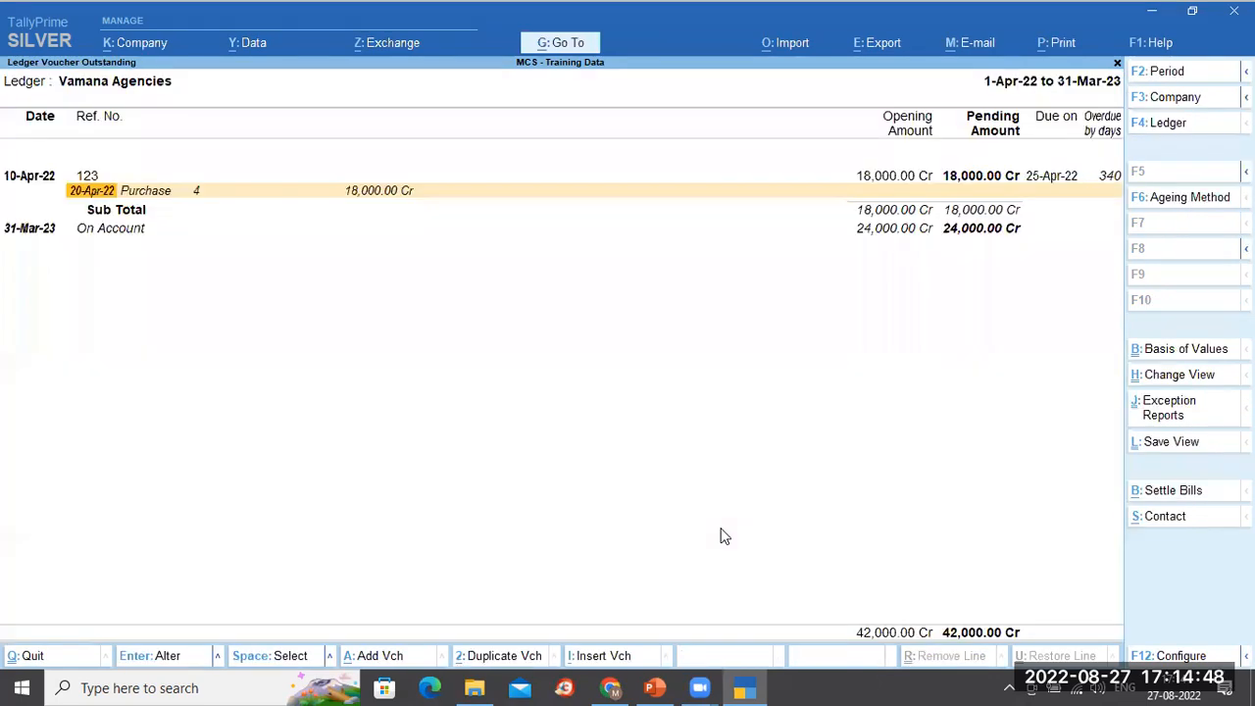
# Close the Vamana Agencies outstanding report and return to the Gateway of Tally.
pyautogui.press('Escape')
pyautogui.press('Escape')
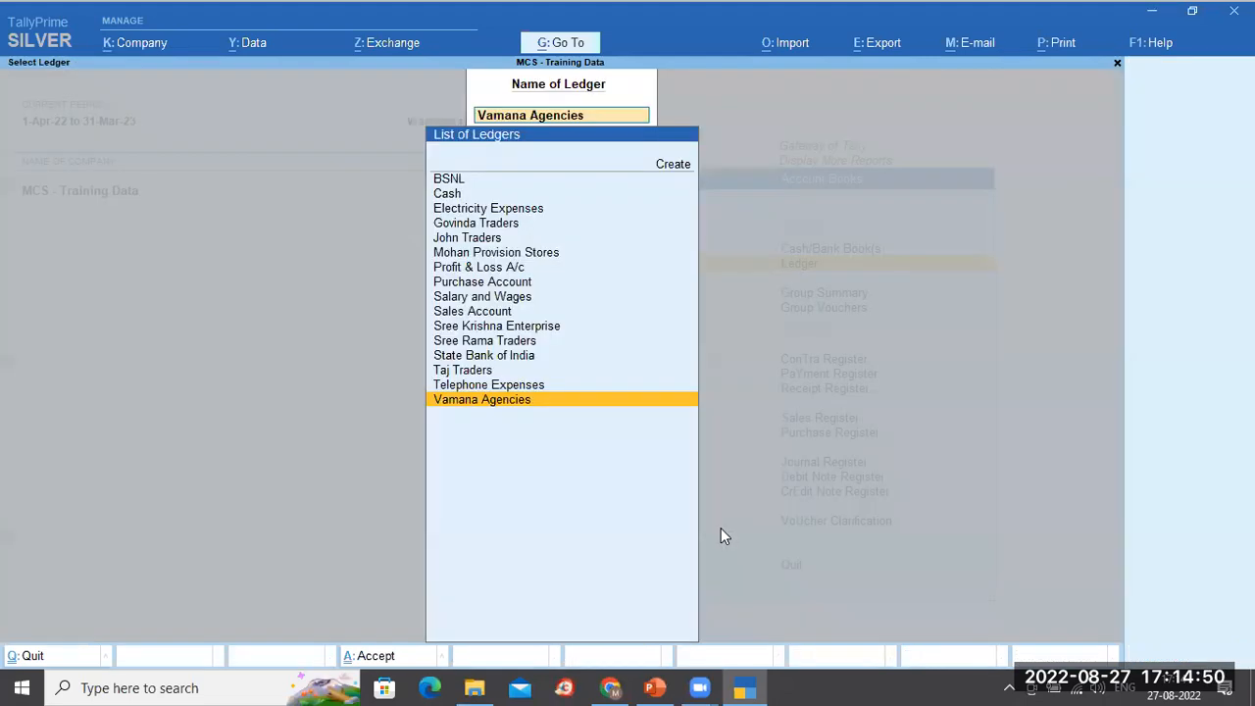
pyautogui.press('Escape')
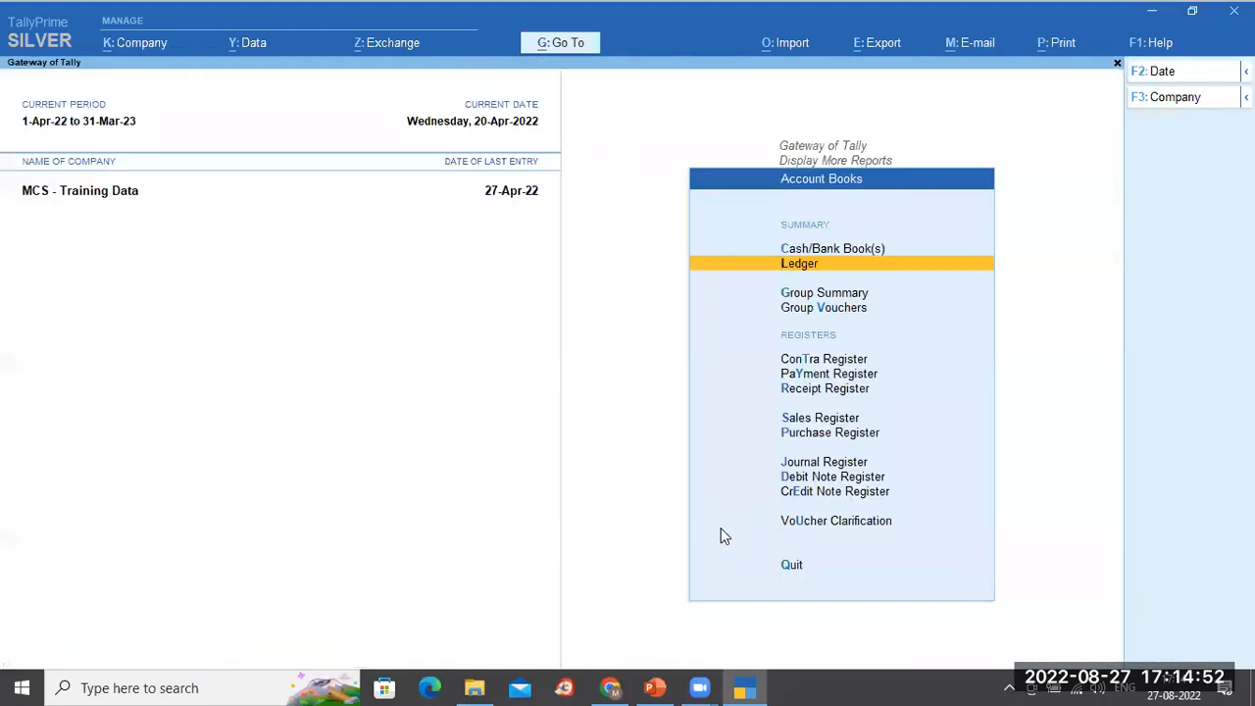
pyautogui.press('Escape')
pyautogui.press('Escape')
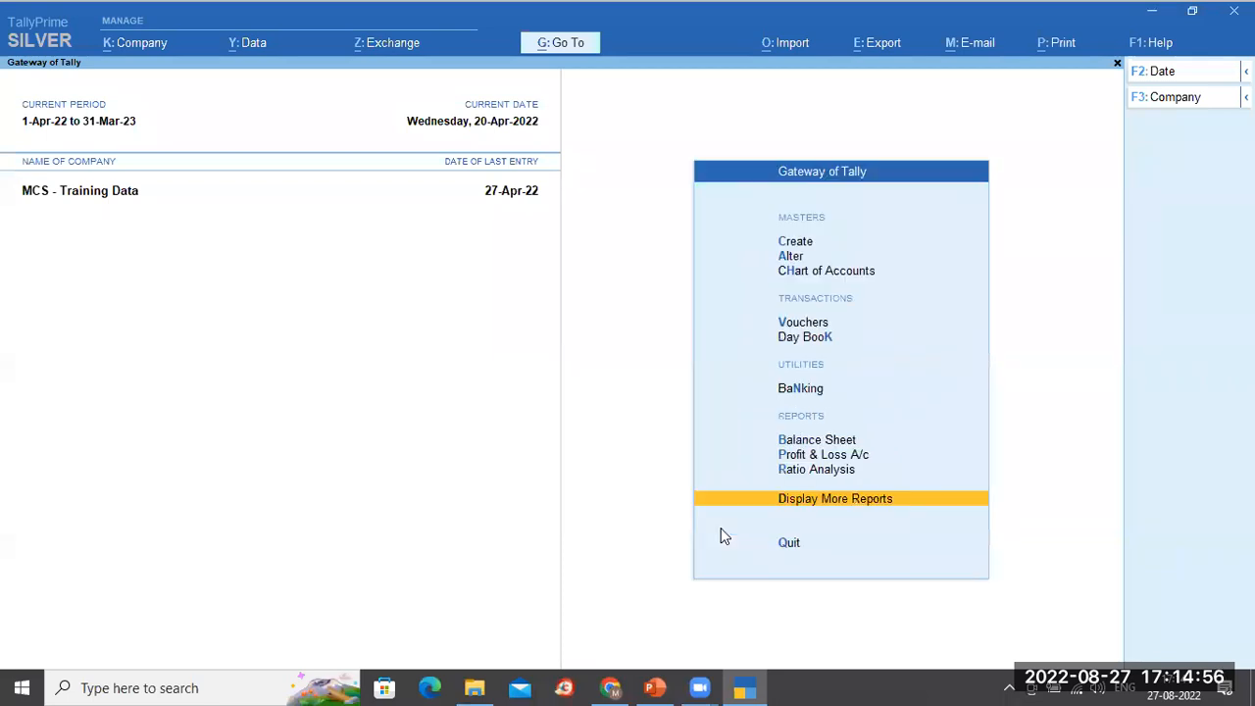
# Go to the Outstandings reports in the Statements of Accounts.
pyautogui.press('Return')
pyautogui.press('Down')
pyautogui.press('Down')
pyautogui.press('Down')
pyautogui.press('Down')
pyautogui.press('Down')
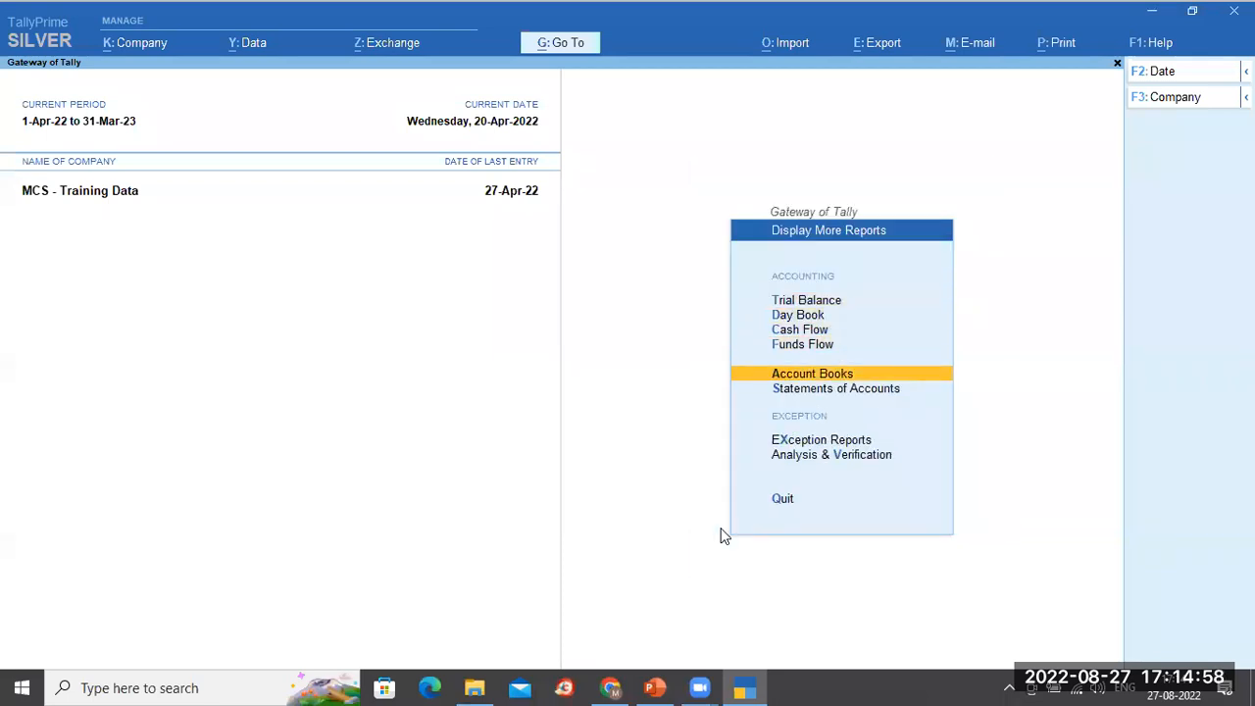
pyautogui.press('Return')
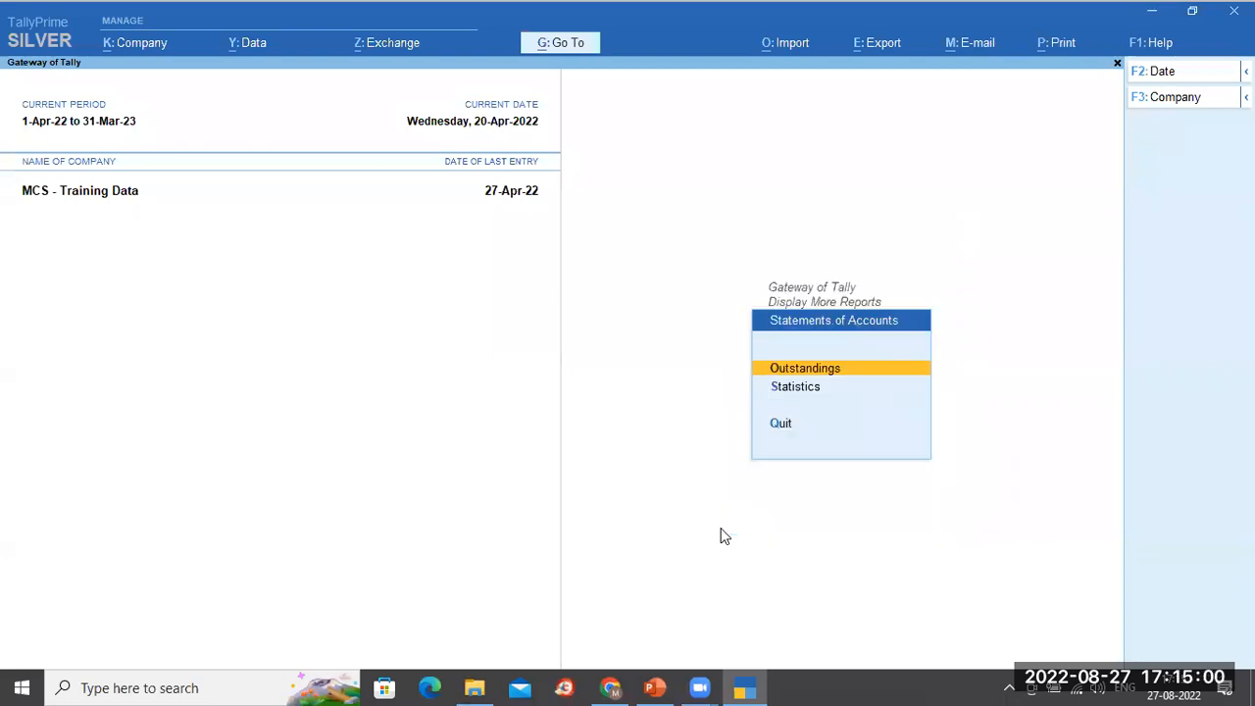
pyautogui.press('Return')
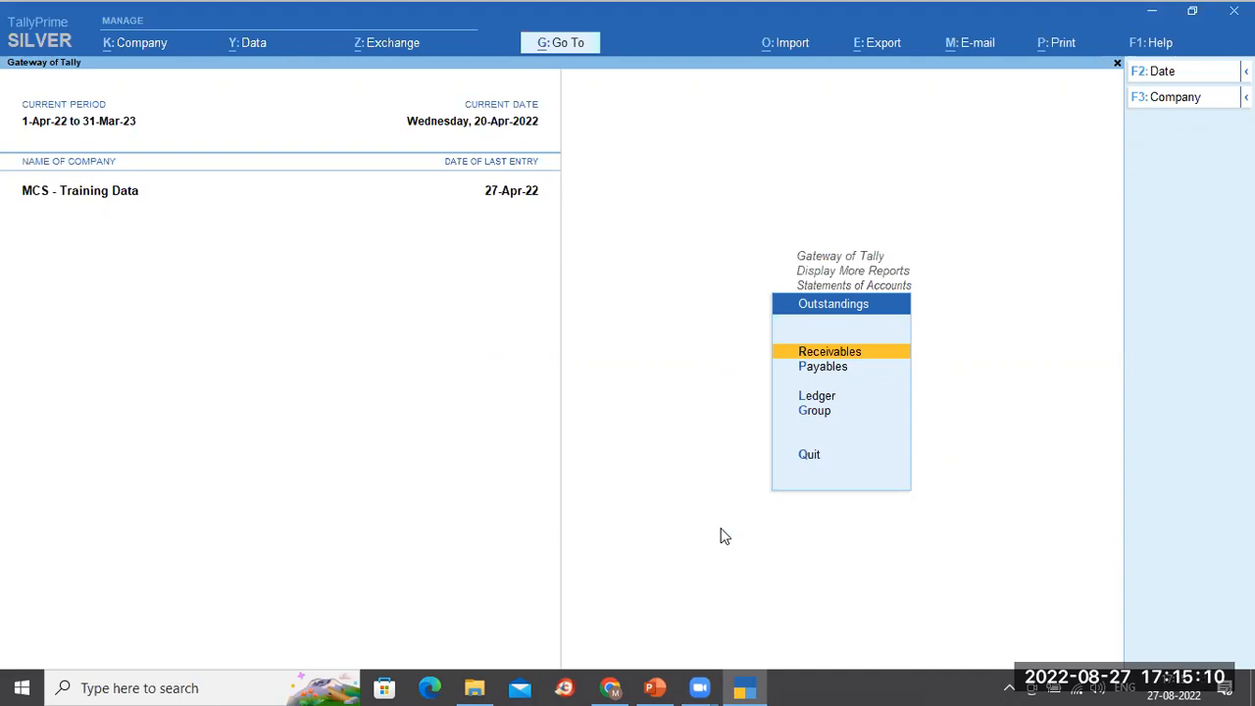
# Review the available outstanding report types and open the Receivables report.
pyautogui.press('Down')
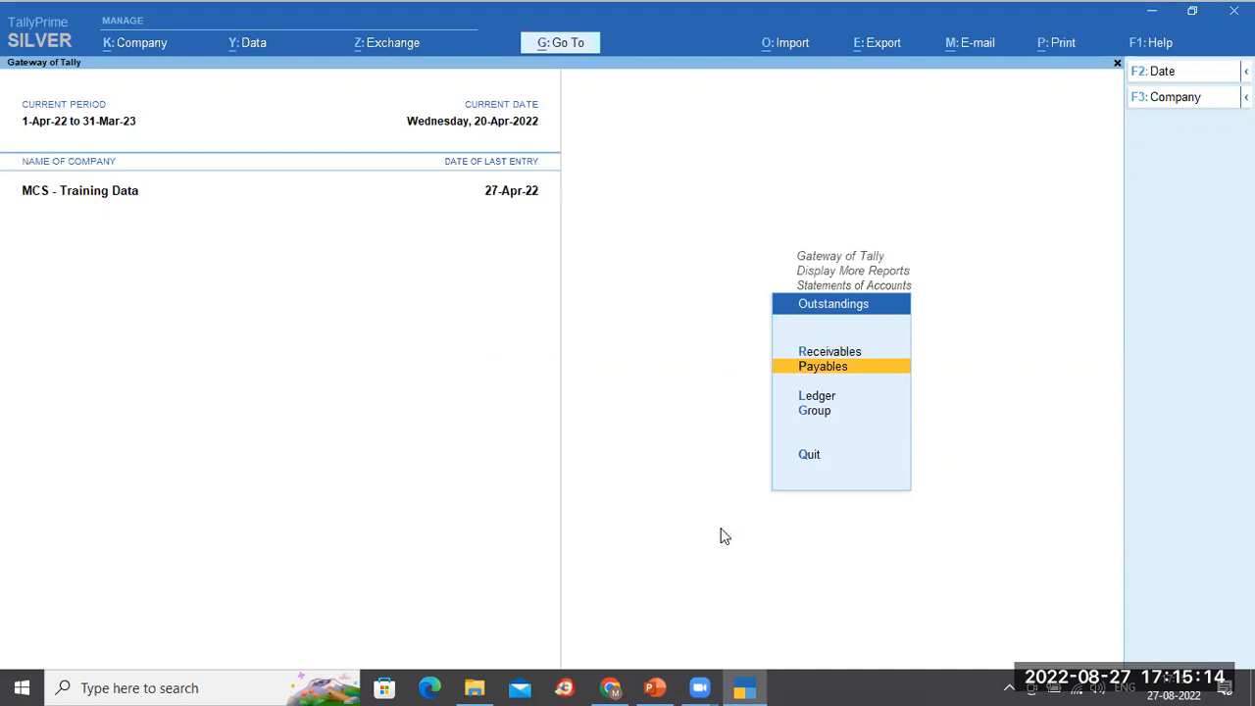
pyautogui.press('Down')
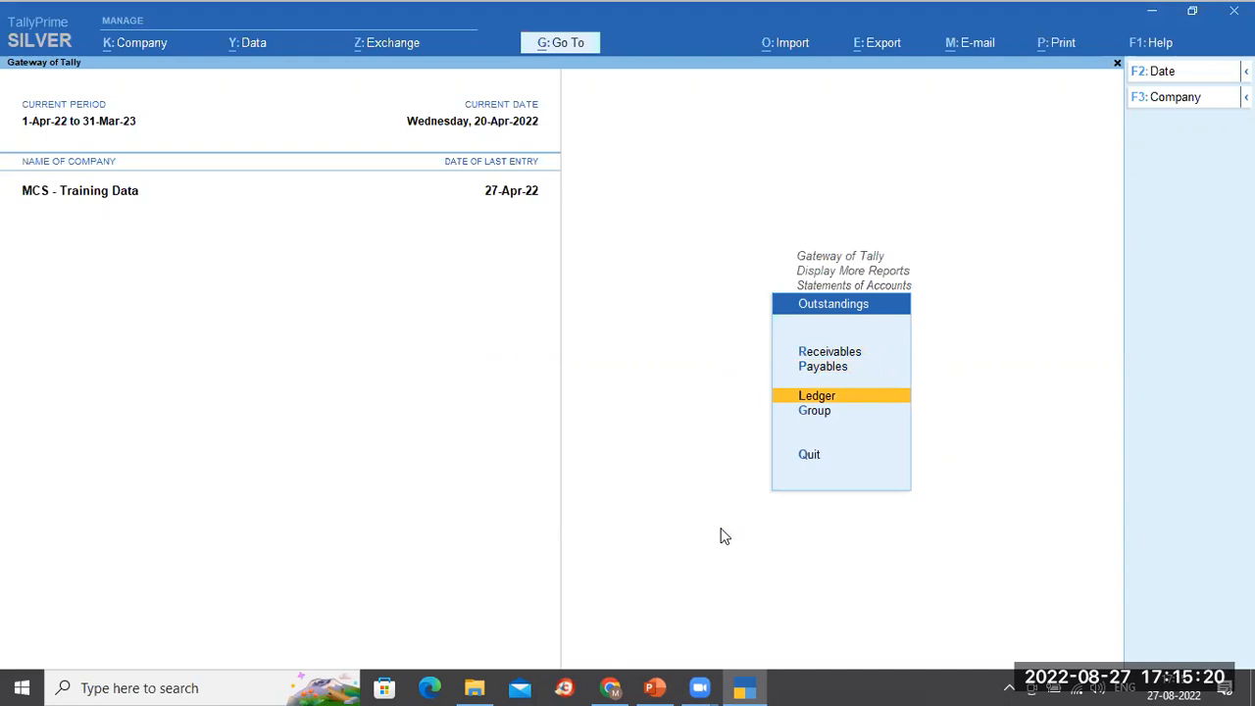
pyautogui.press('Down')
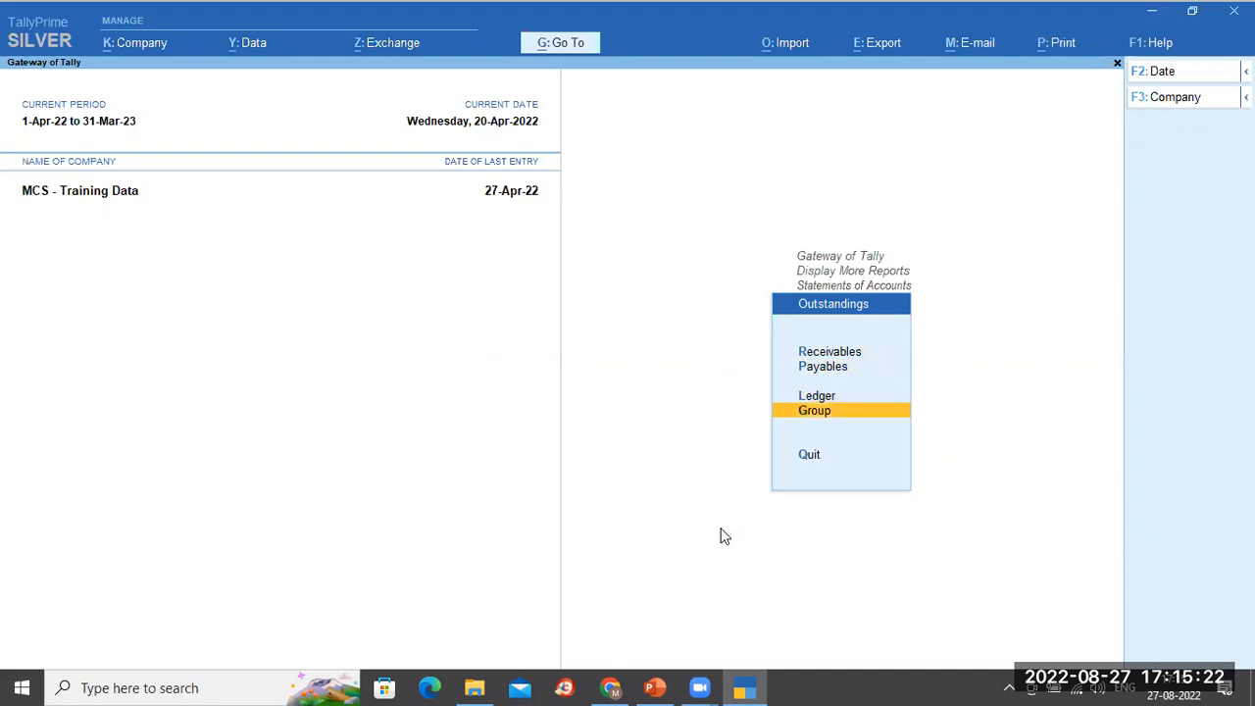
pyautogui.press('Up')
pyautogui.press('Up')
pyautogui.press('Up')
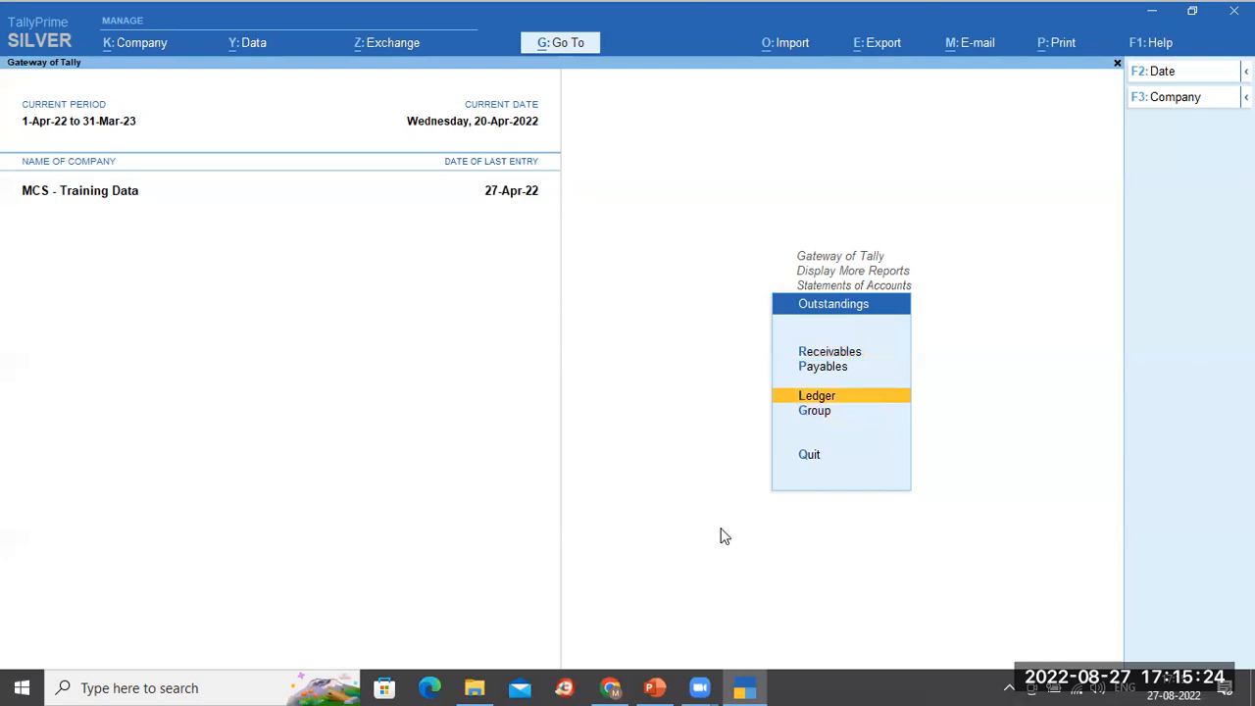
pyautogui.press('Return')
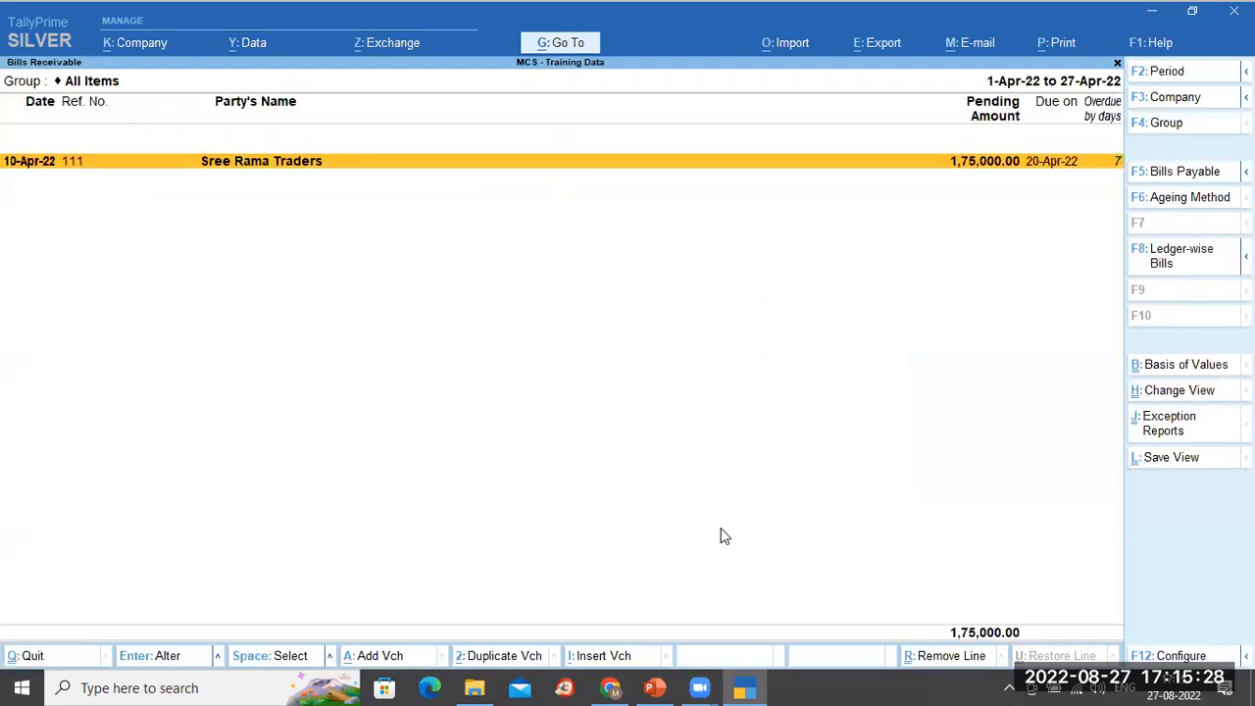
# Leave the bills receivable report and open the Payables report.
pyautogui.press('Escape')
pyautogui.press('Down')
pyautogui.press('Return')
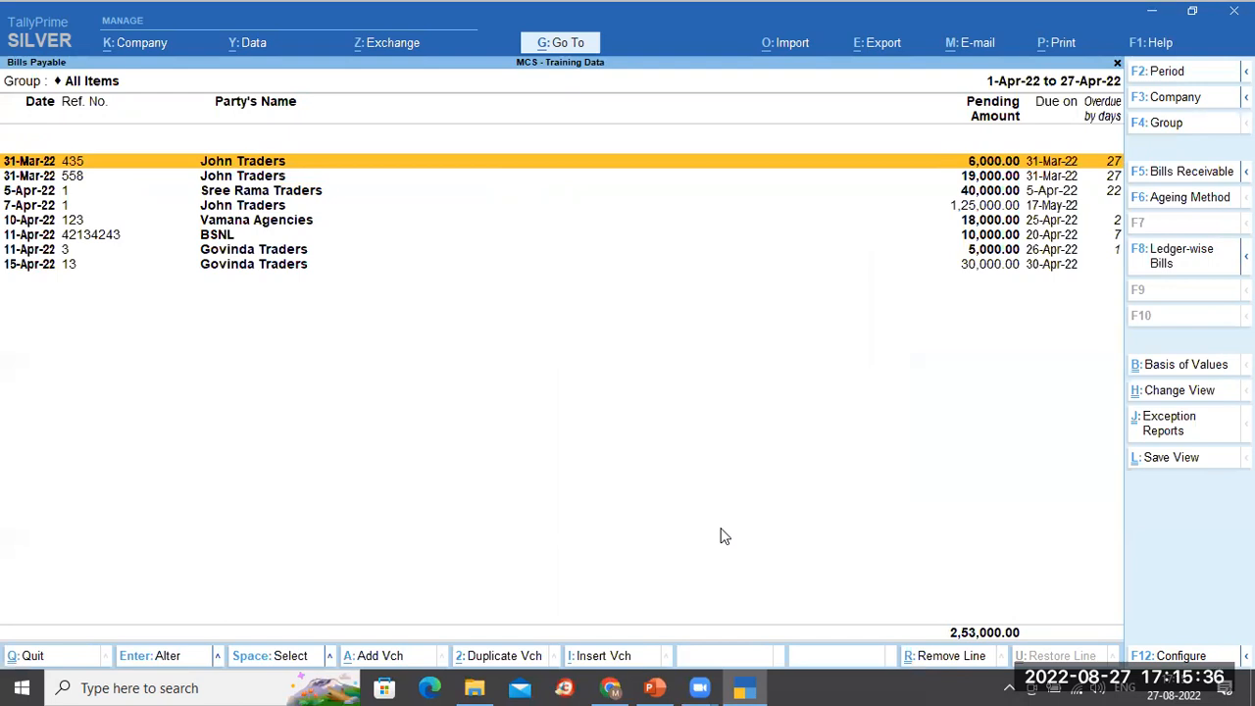
# Leave the bills payable report and open the ledger outstandings for Vamana Agencies.
pyautogui.press('Escape')
pyautogui.press('Down')
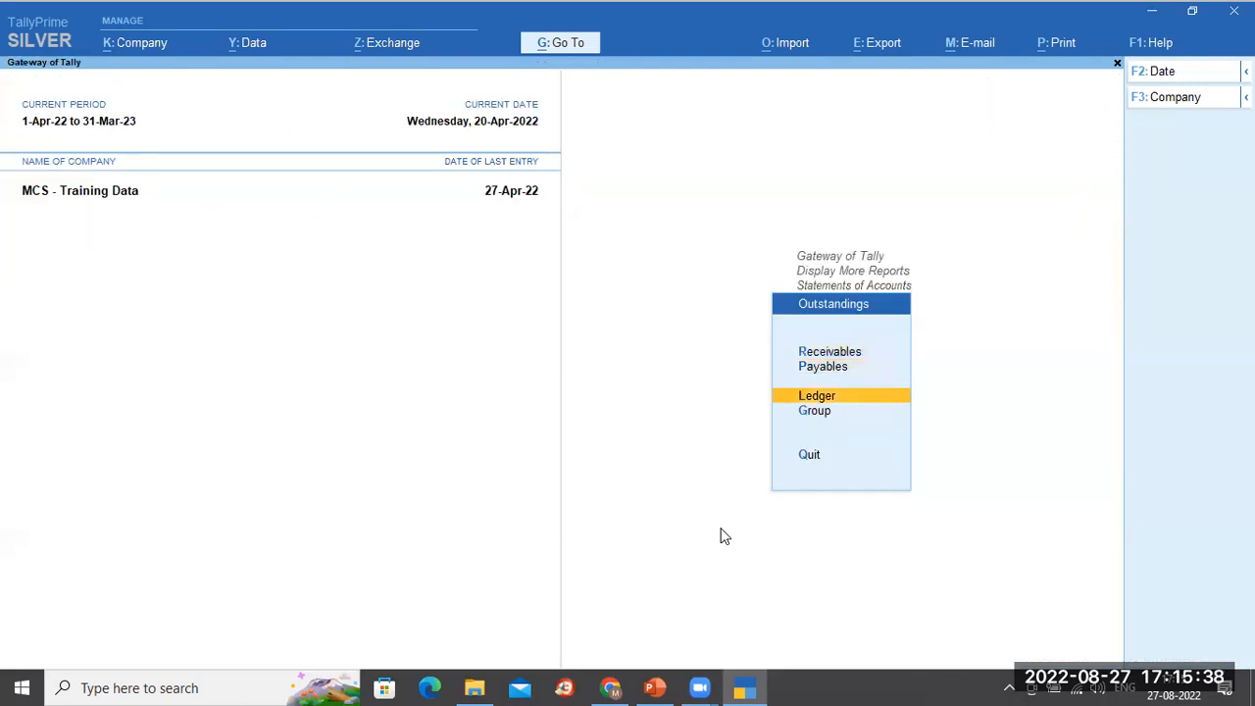
pyautogui.press('Return')
pyautogui.press('Down')
pyautogui.press('Down')
pyautogui.press('Down')
pyautogui.press('Down')
pyautogui.press('Down')
pyautogui.press('Down')
pyautogui.press('Down')
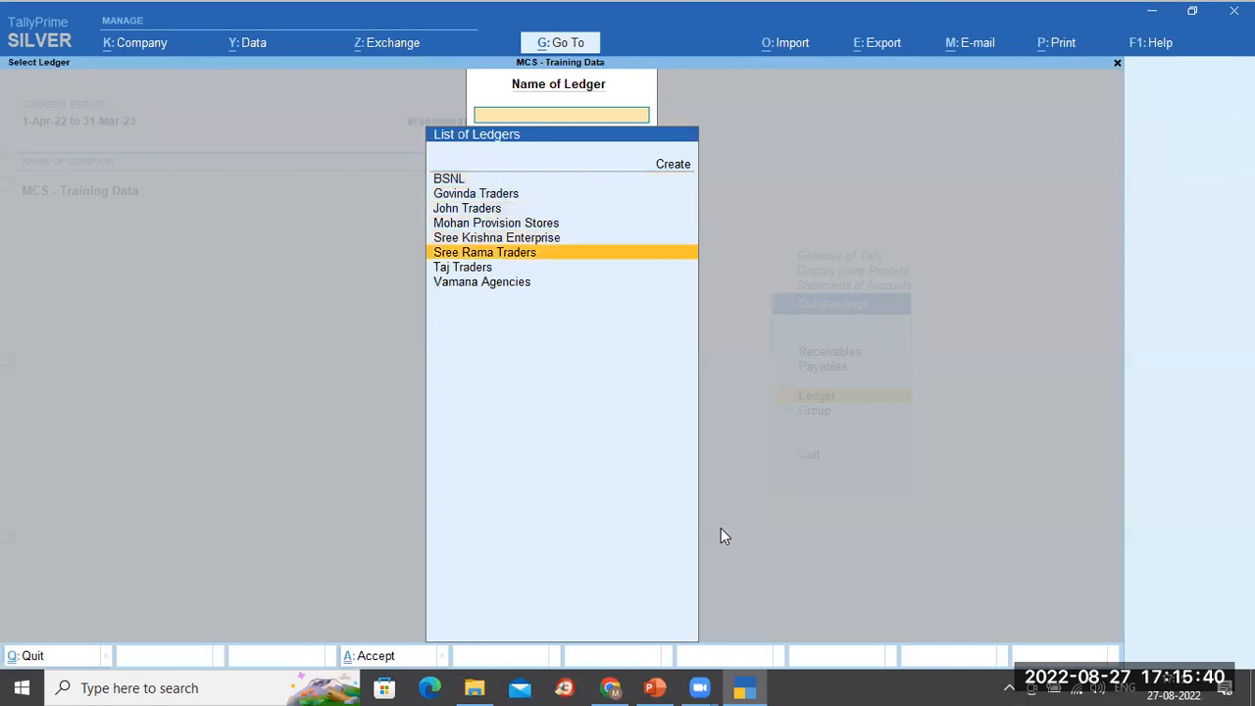
pyautogui.press('Return')
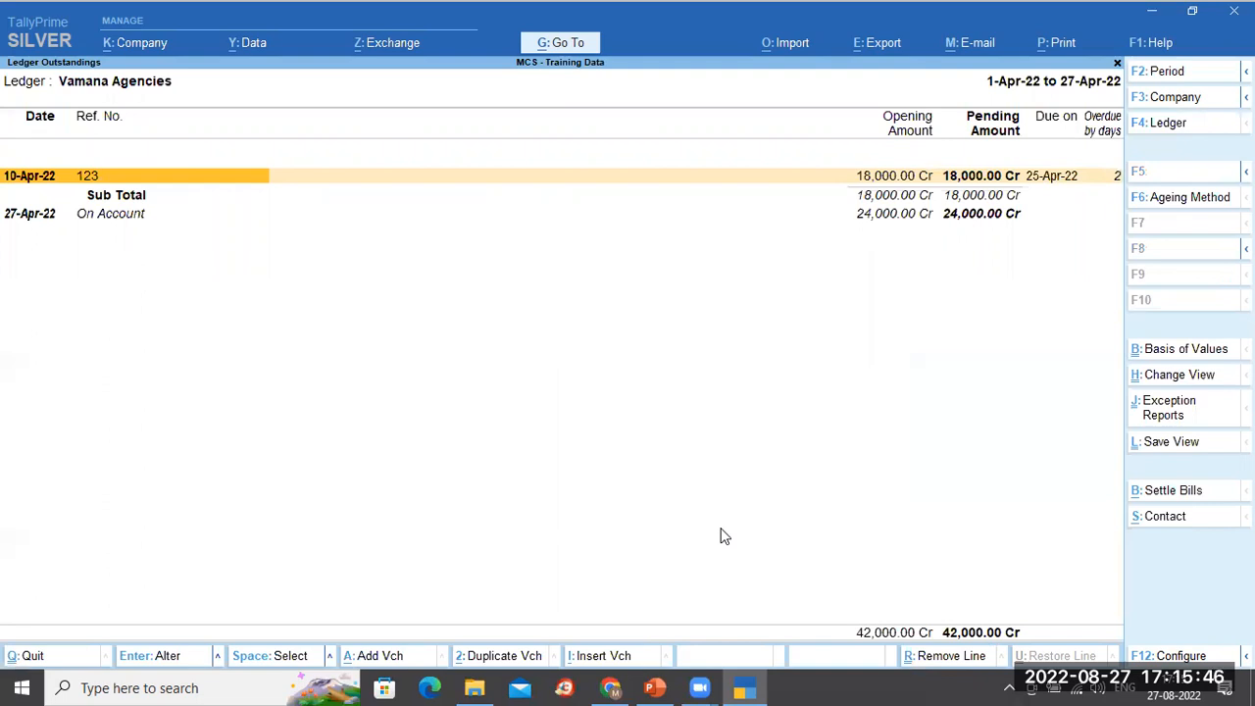
# Close the ledger outstandings and open the group outstandings for Sundry Debtors.
pyautogui.press('Escape')
pyautogui.press('Escape')
pyautogui.press('Escape')
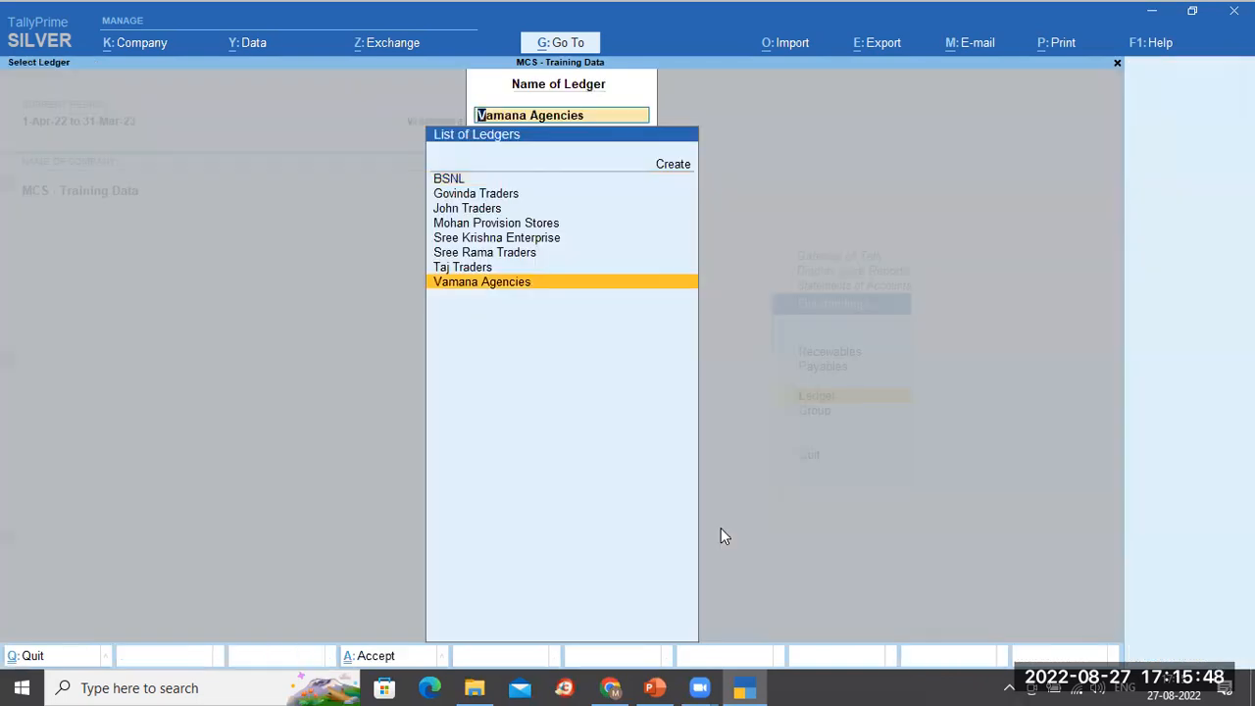
pyautogui.press('Down')
pyautogui.press('Return')
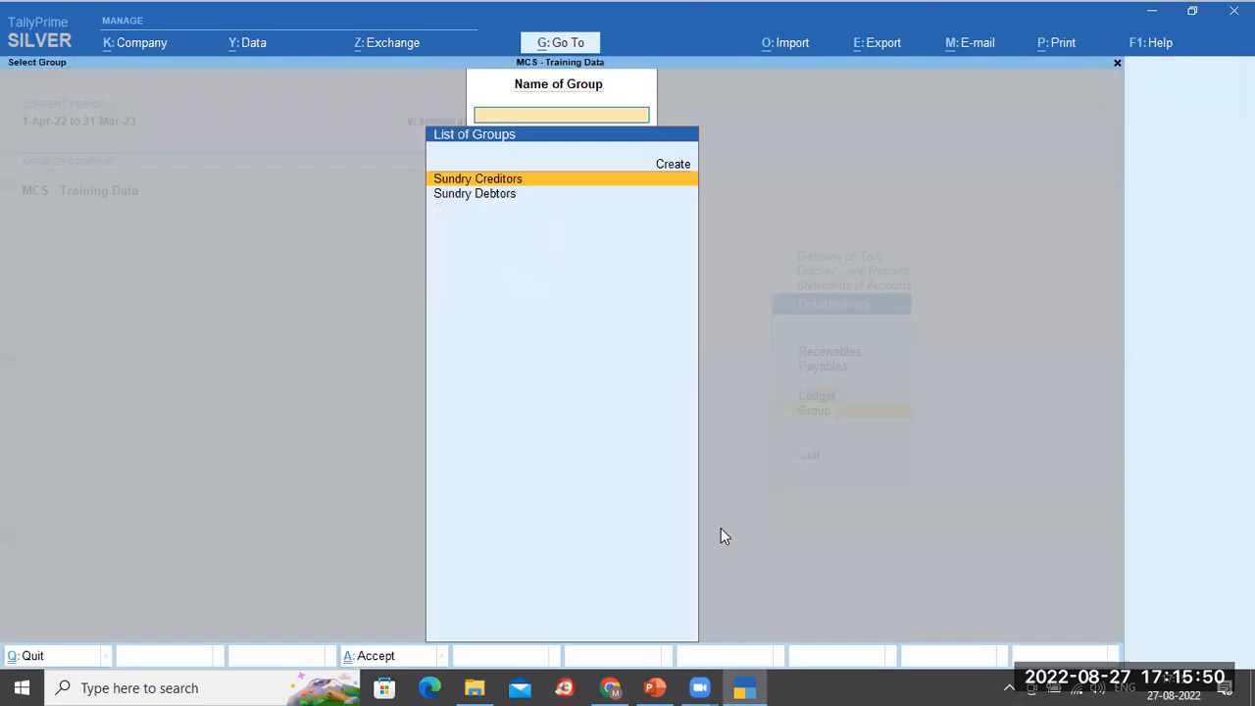
pyautogui.press('Down')
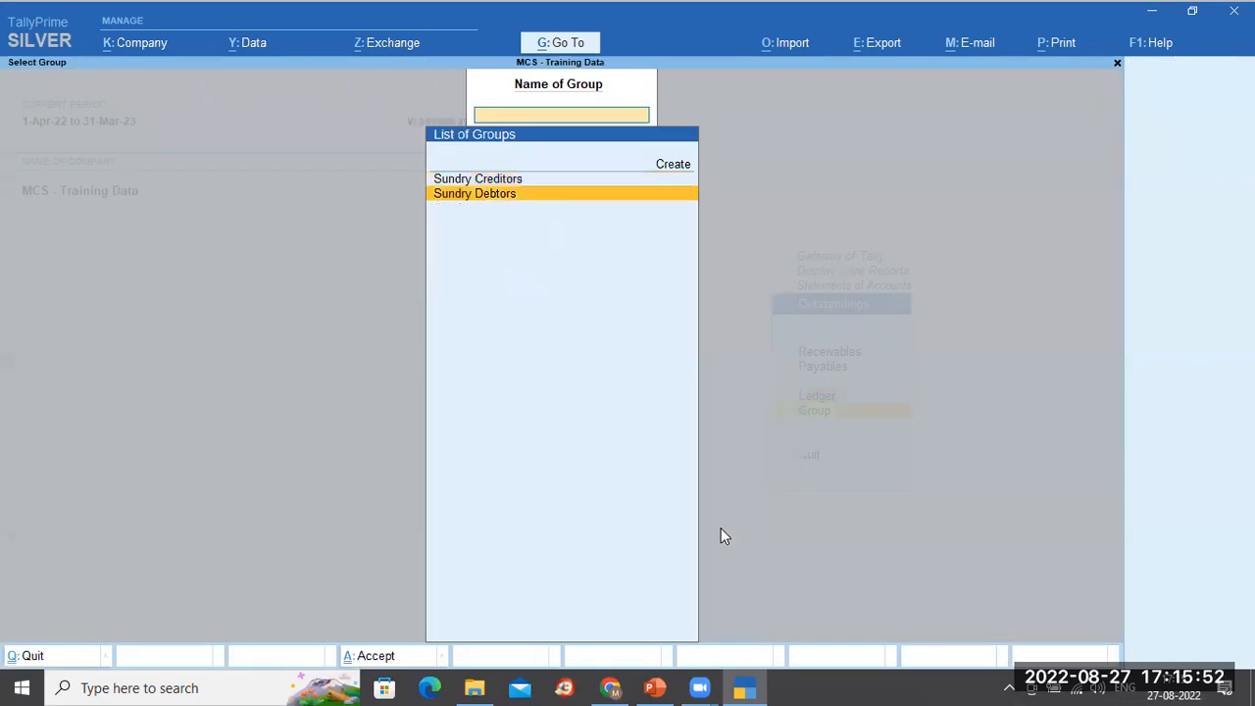
pyautogui.press('Return')
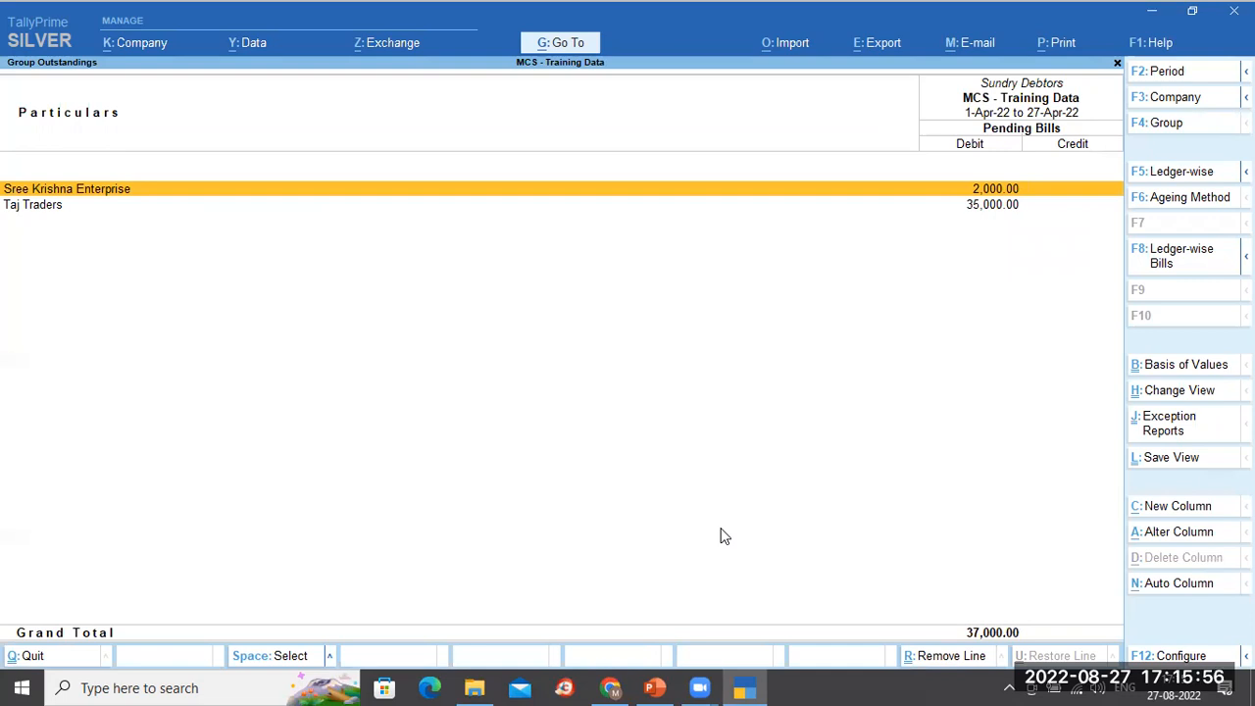
# Toggle the detail level of the Sundry Debtors outstandings and return to the Gateway of Tally.
pyautogui.hotkey('alt', 'F5')
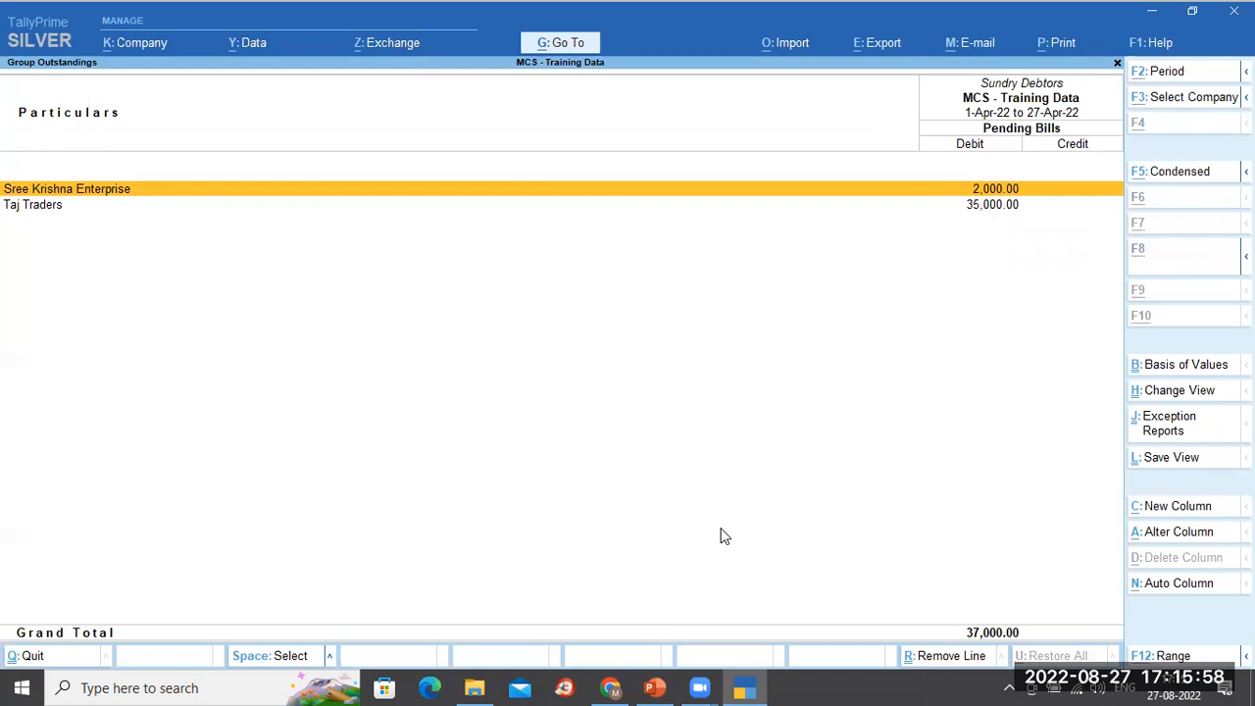
pyautogui.hotkey('alt', 'F5')
pyautogui.press('F4')
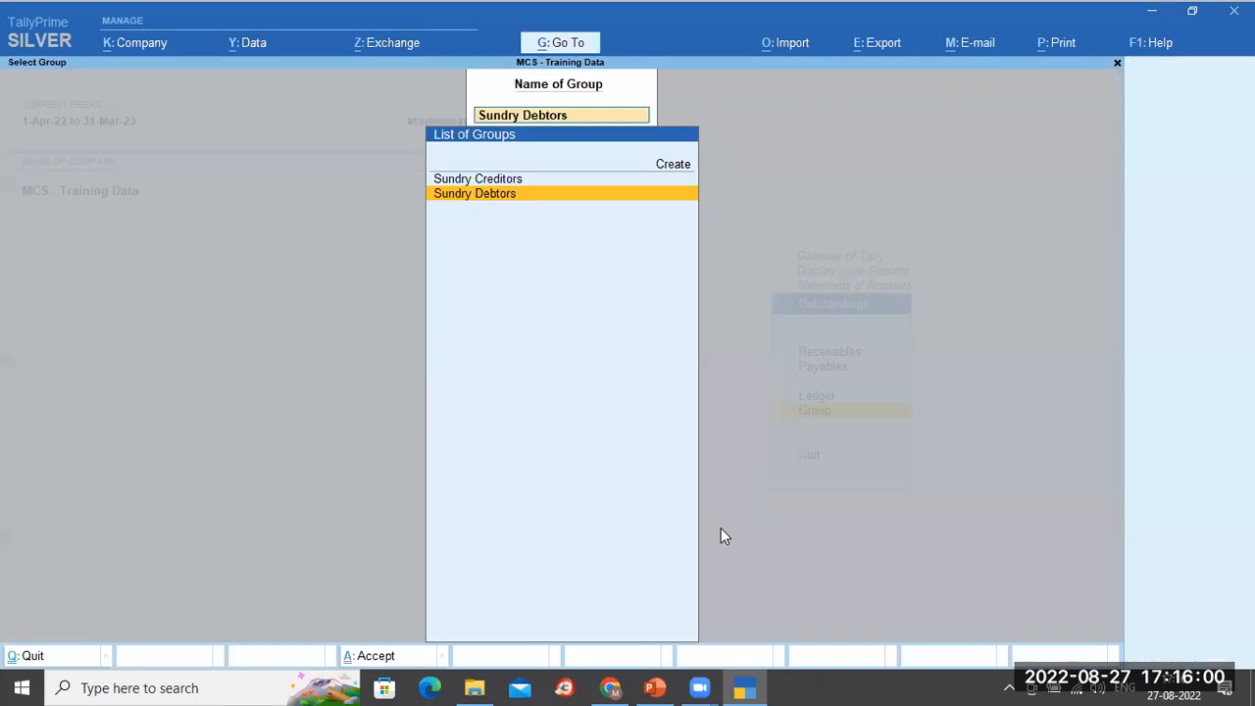
pyautogui.press('BackSpace')
pyautogui.press('Escape')
pyautogui.press('Escape')
pyautogui.press('Escape')
pyautogui.press('Escape')
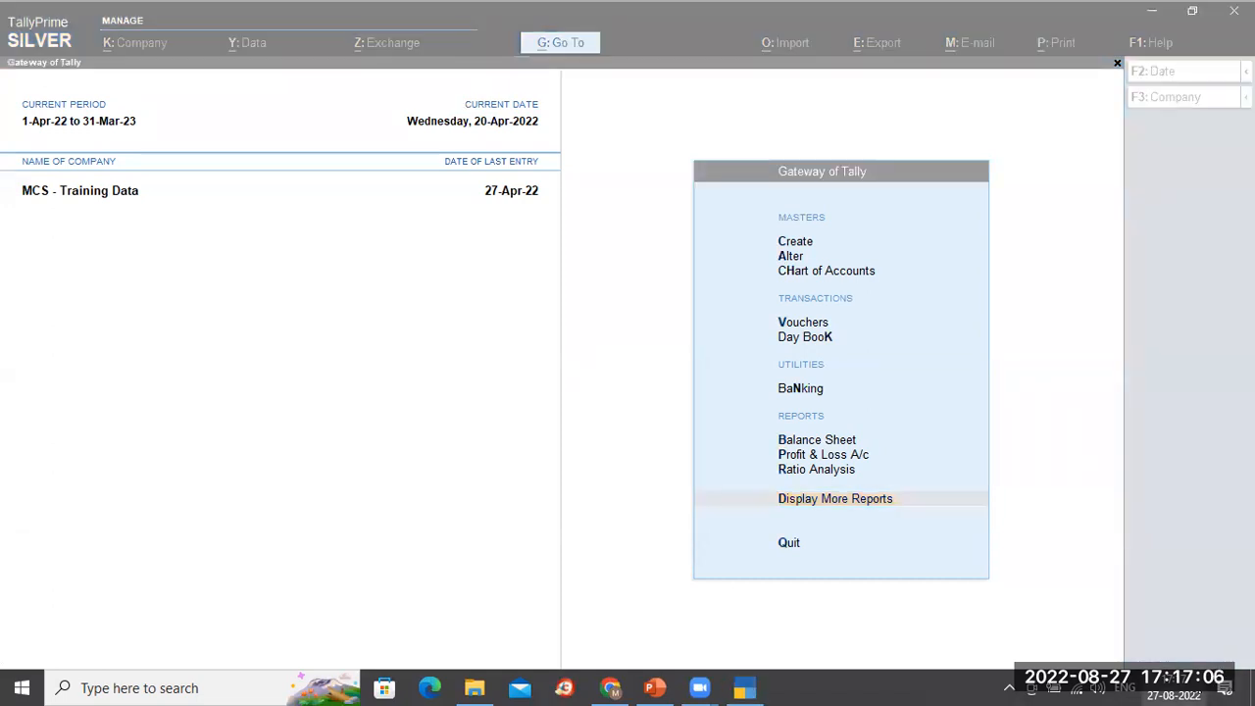
# Check 2 September, 3 September and 30 August 2022 in the Windows calendar, and return to the Gateway of Tally.
pyautogui.click(1173, 692)
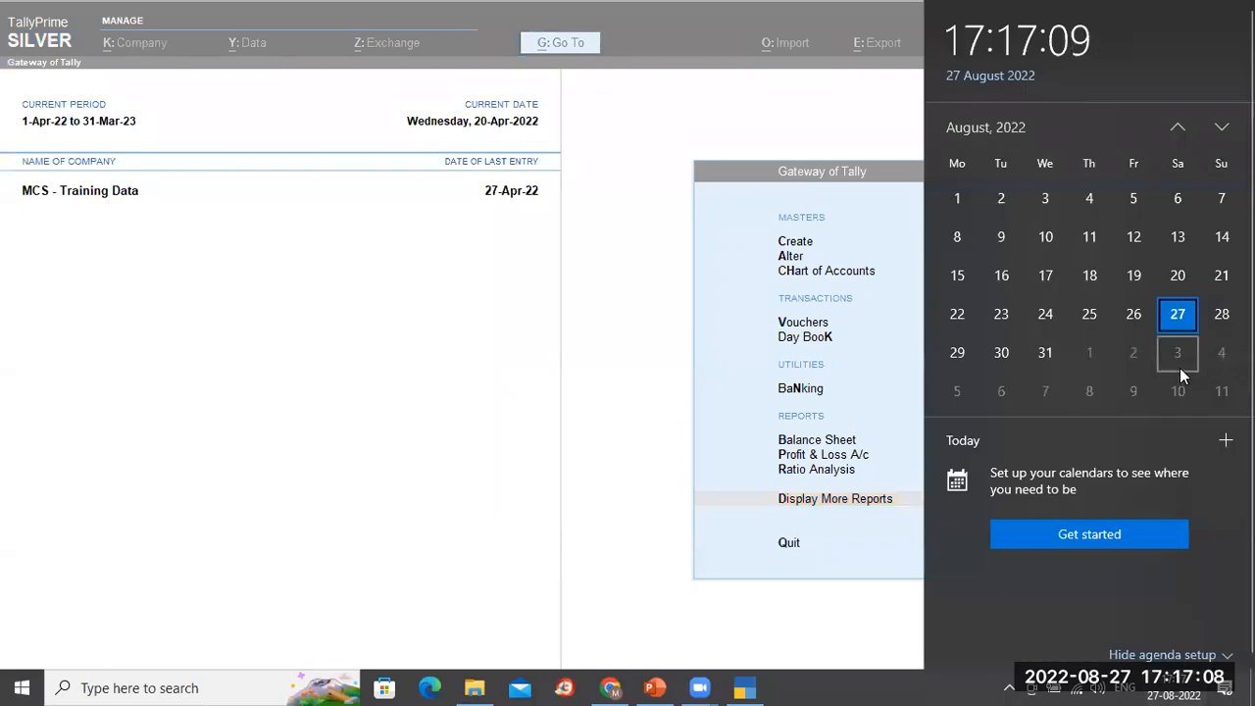
pyautogui.click(1139, 359)
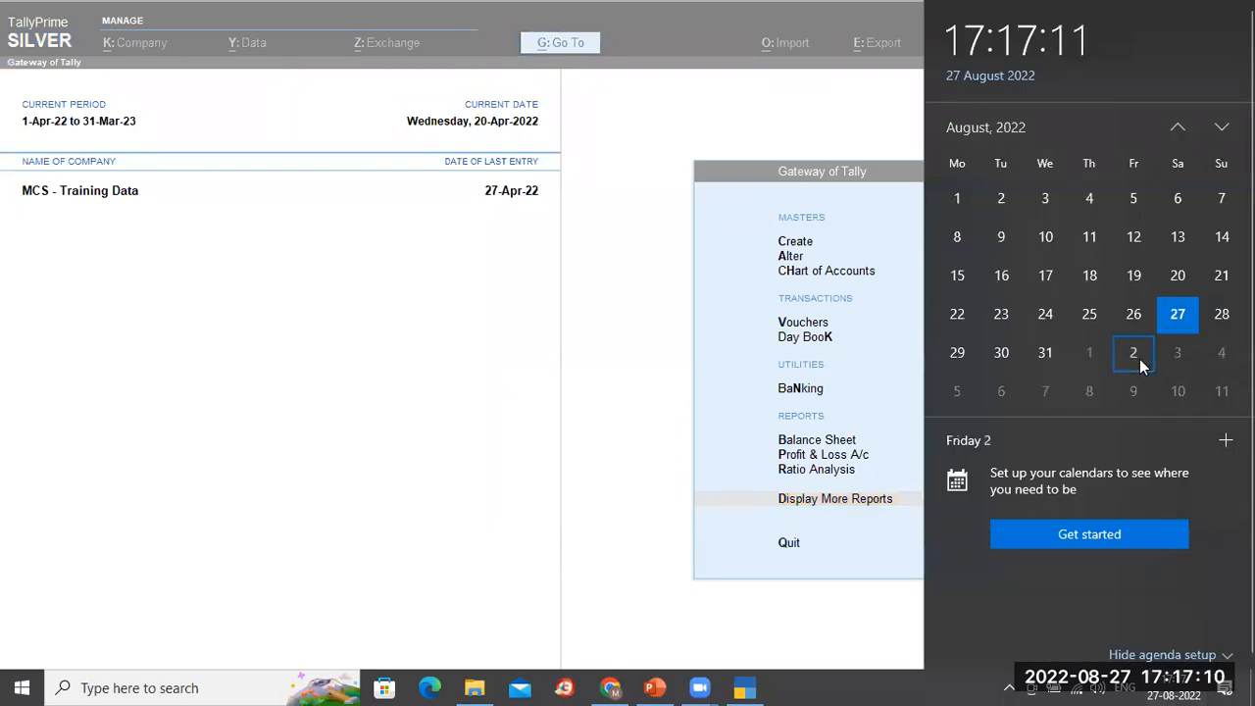
pyautogui.click(1177, 357)
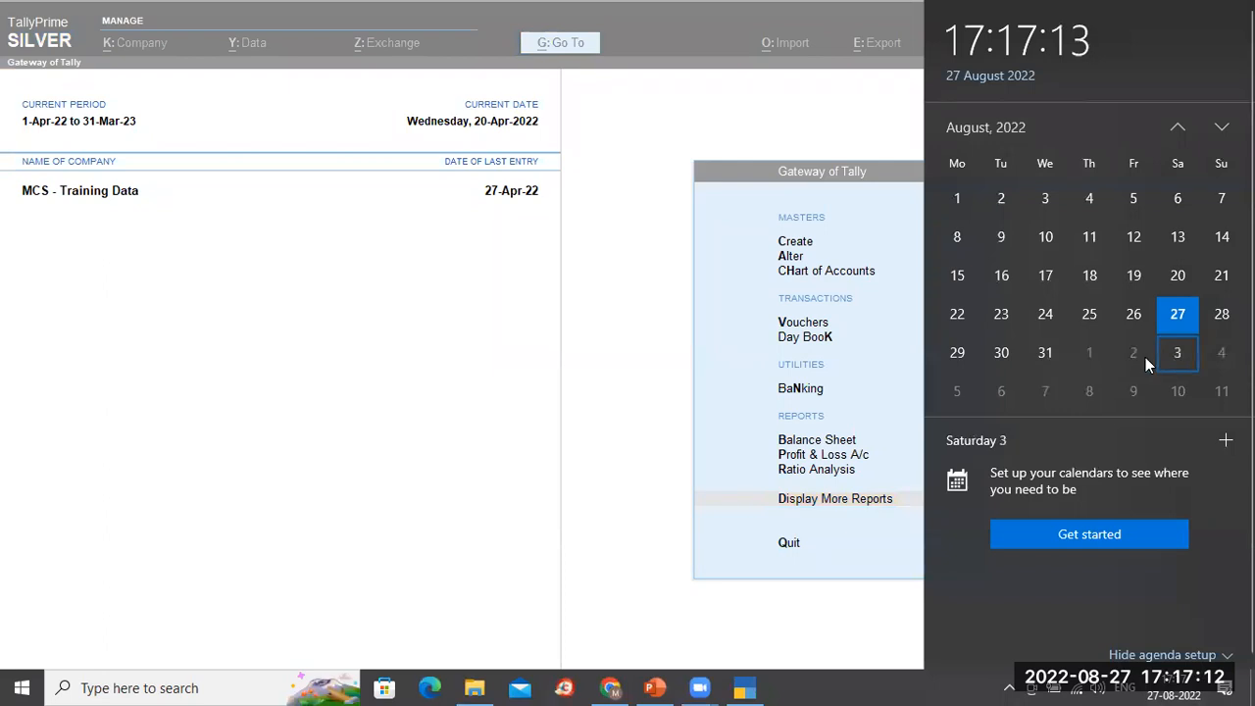
pyautogui.click(1137, 357)
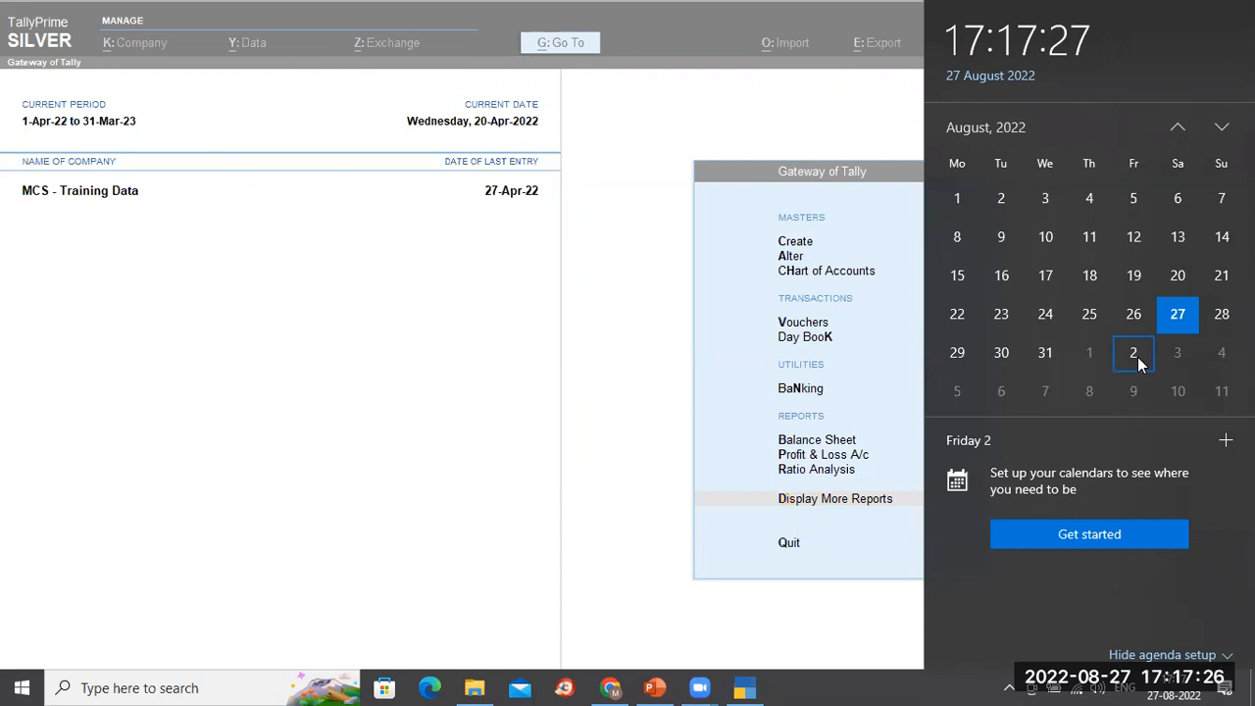
pyautogui.click(1014, 359)
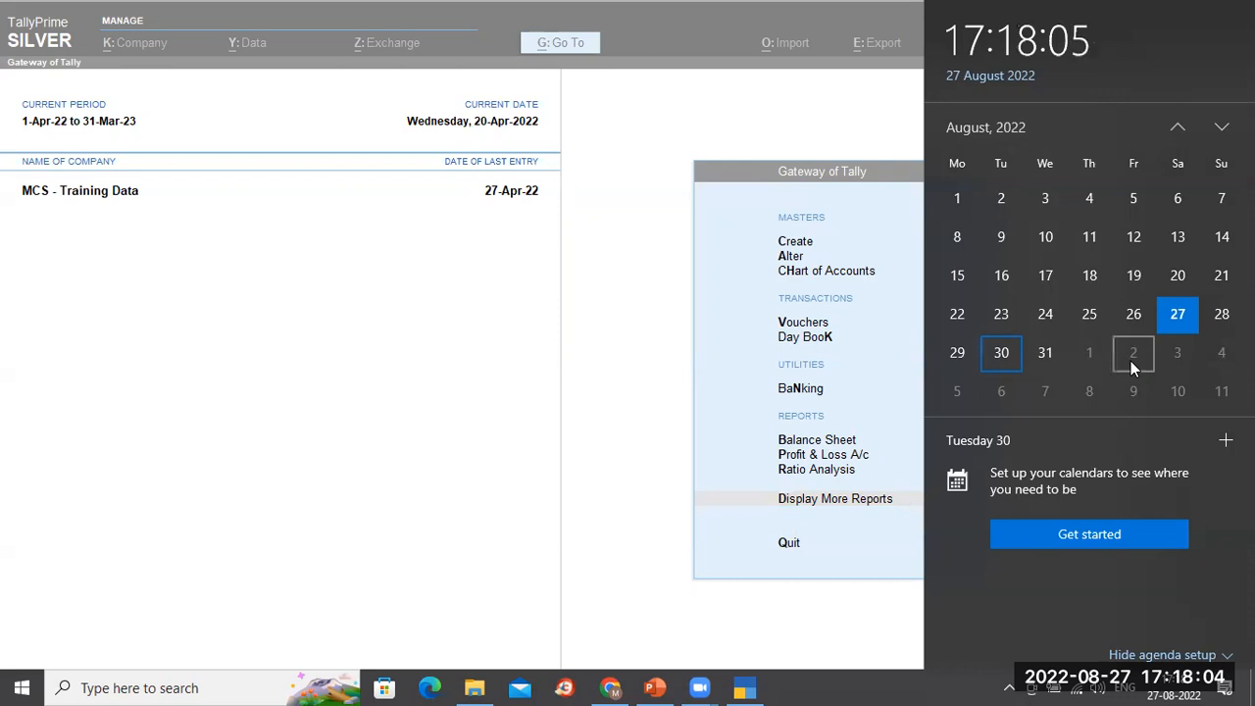
pyautogui.click(660, 331)
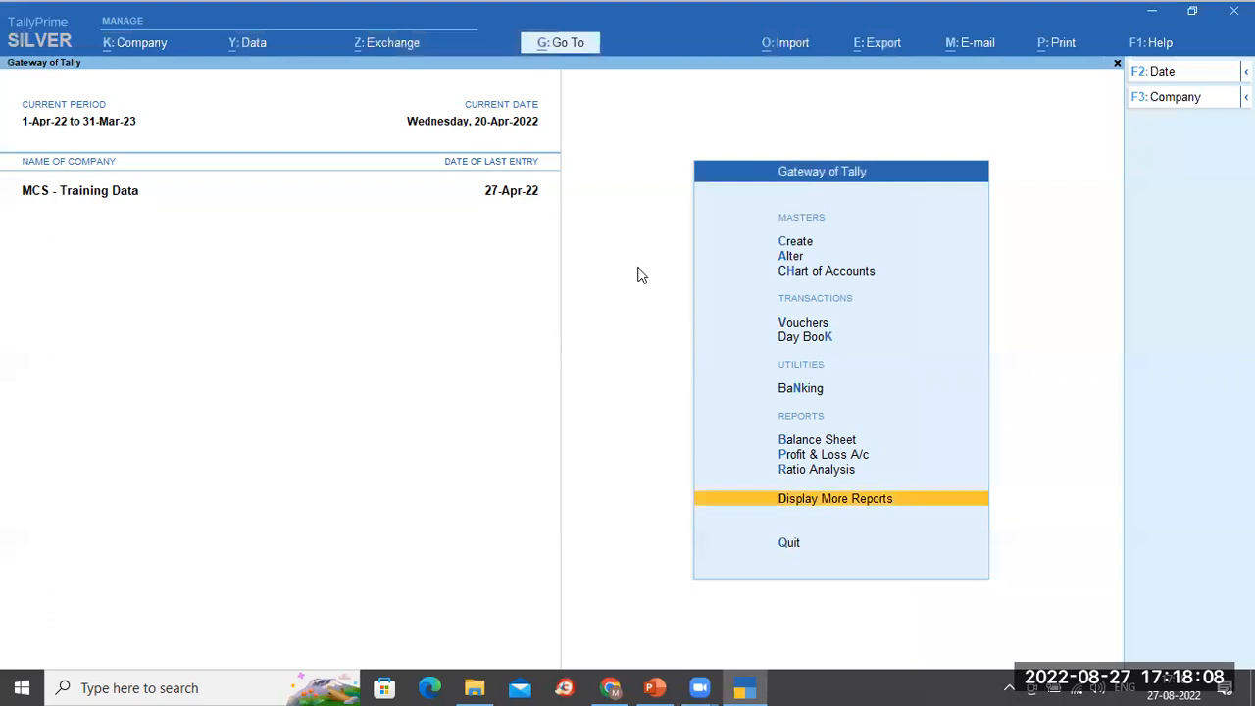
pyautogui.click(643, 157)
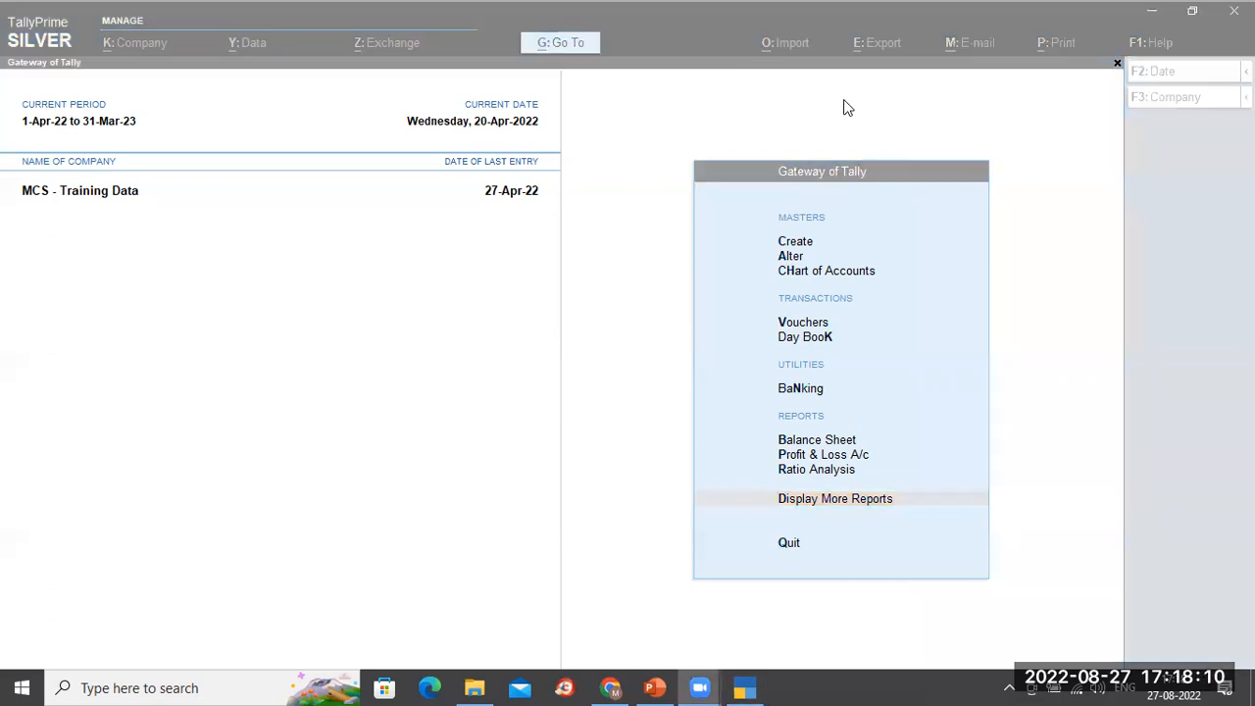
pyautogui.click(851, 133)
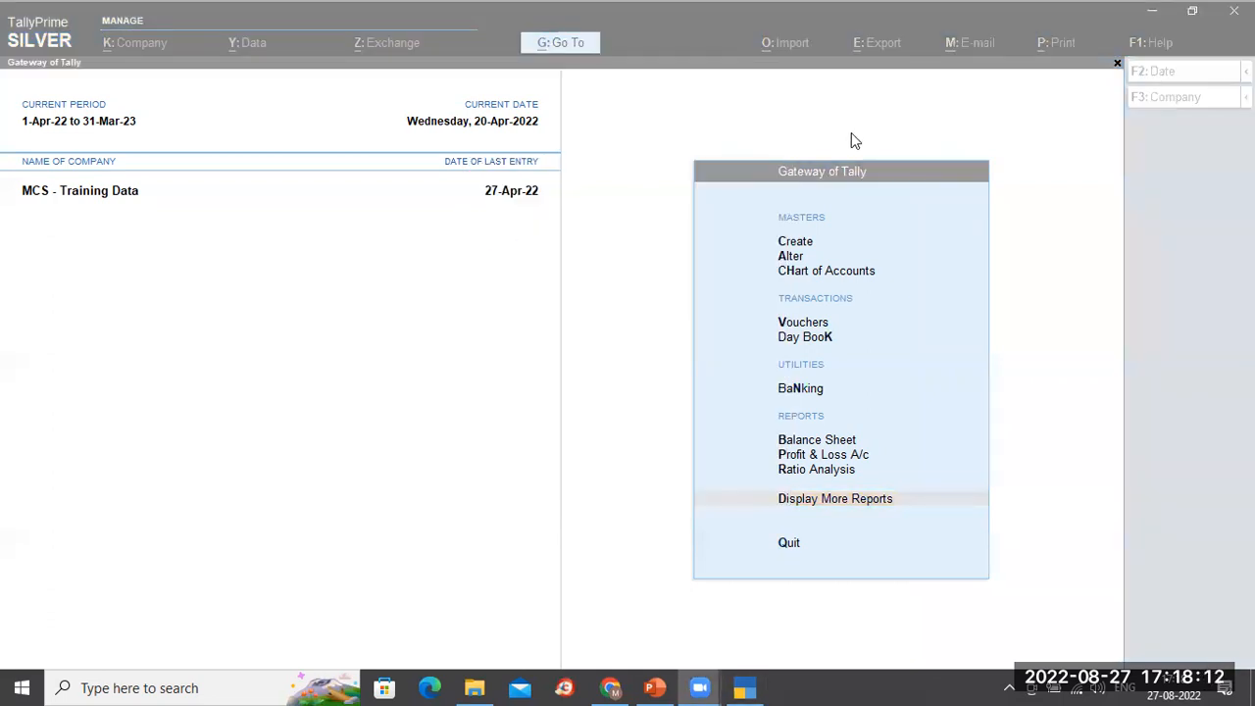